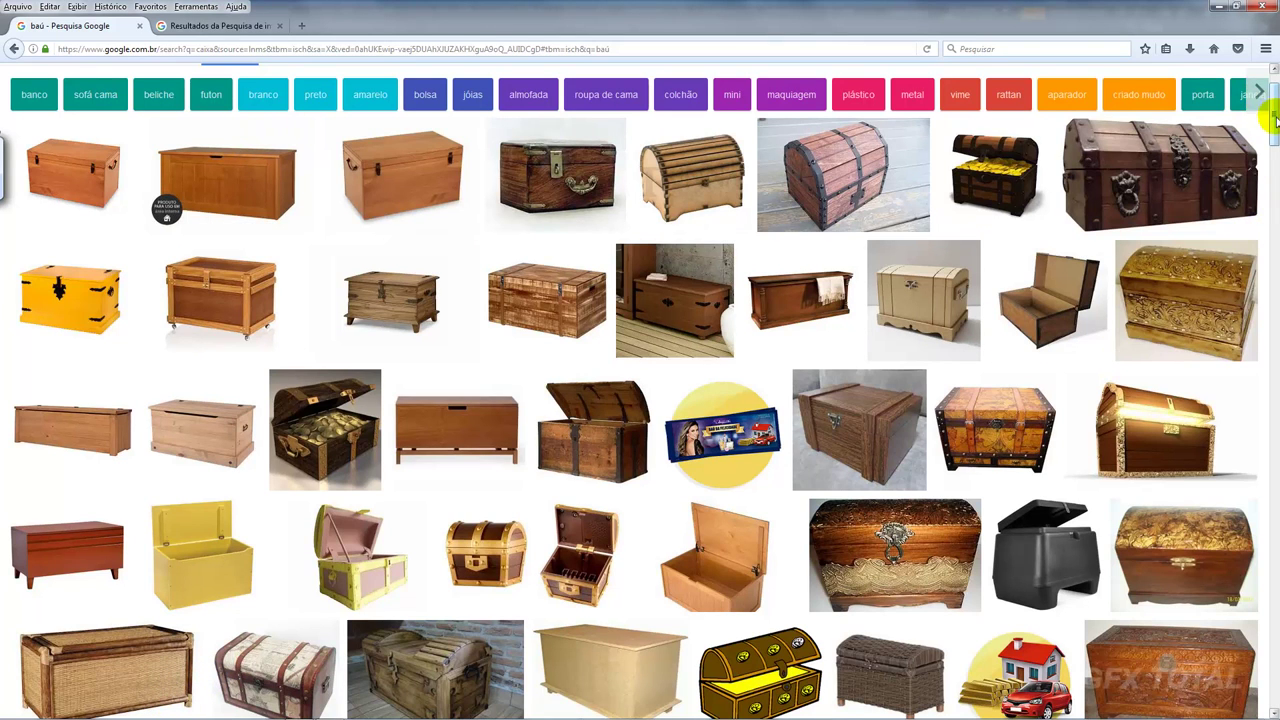
Step: Enlarge the iron-strapped wooden chest with ring handles as reference, then bring ZBrush forward
{"action": "scroll", "coordinate": [1275, 118], "scroll_direction": "up", "scroll_amount": 2}
{"action": "left_click_drag", "start_coordinate": [132, 89], "coordinate": [87, 90]}
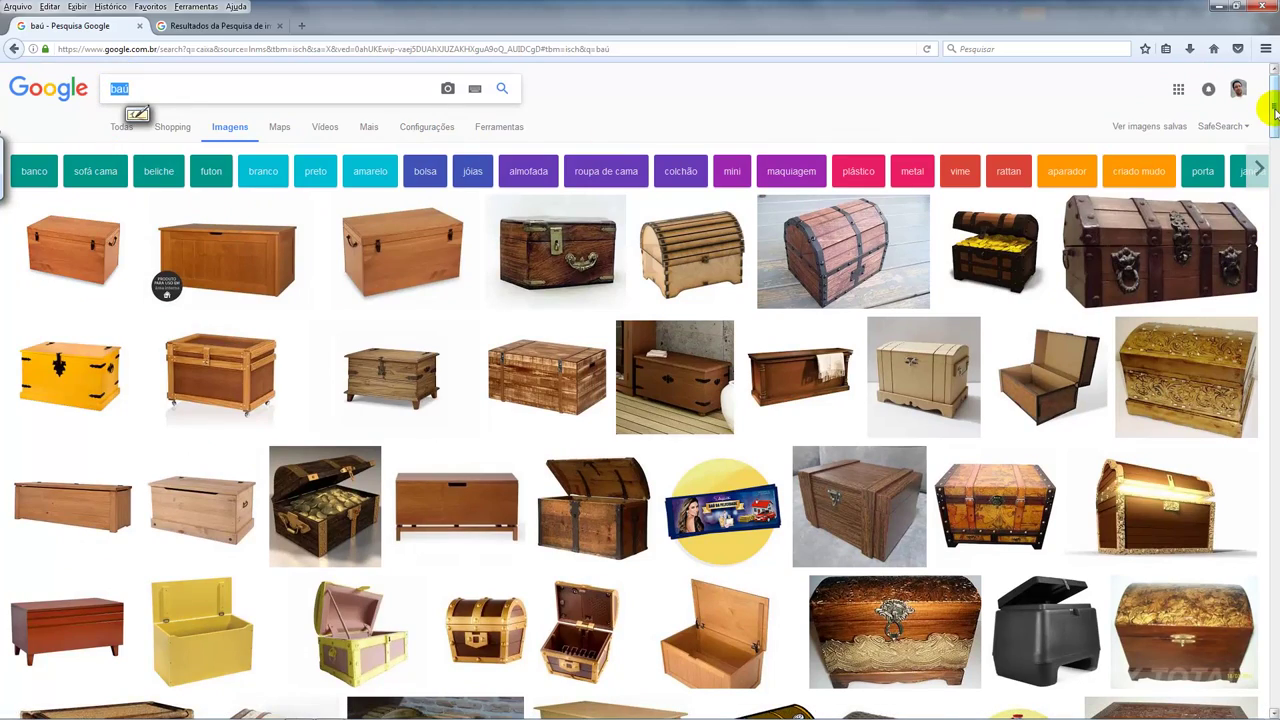
{"action": "left_click_drag", "start_coordinate": [1275, 115], "coordinate": [1275, 184]}
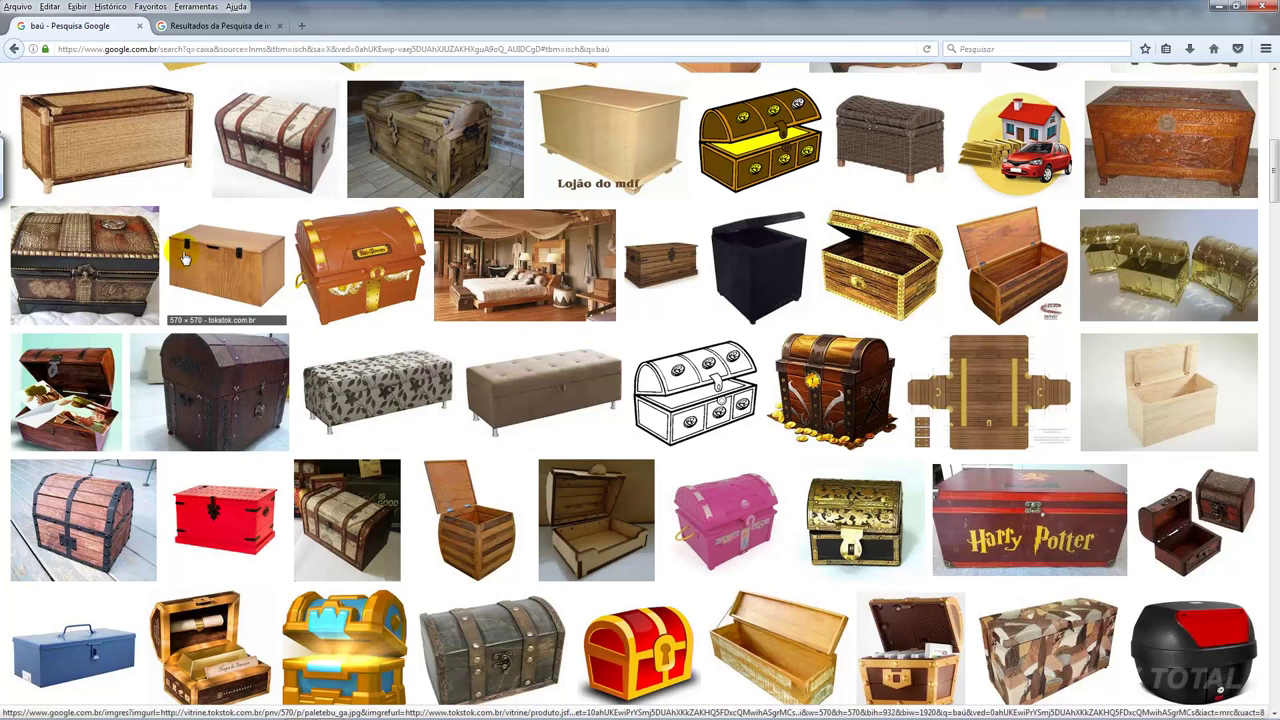
{"action": "left_click", "coordinate": [207, 257]}
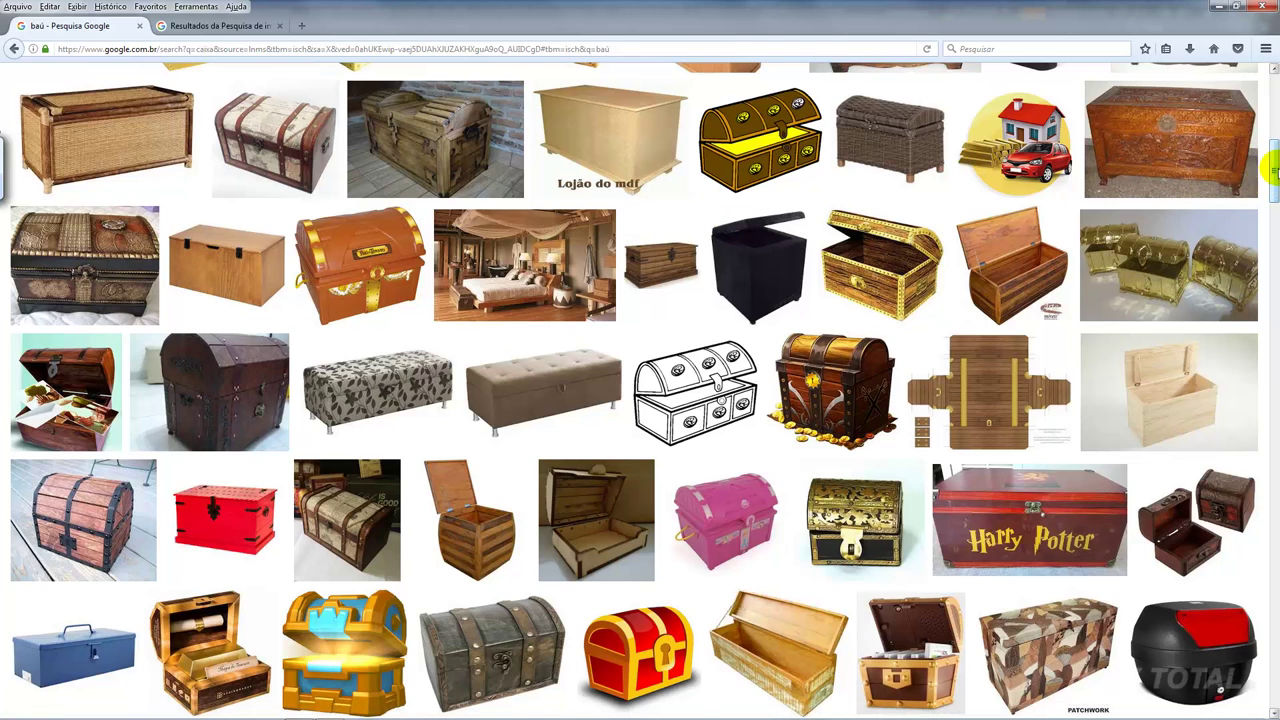
{"action": "left_click_drag", "start_coordinate": [1273, 170], "coordinate": [1271, 118]}
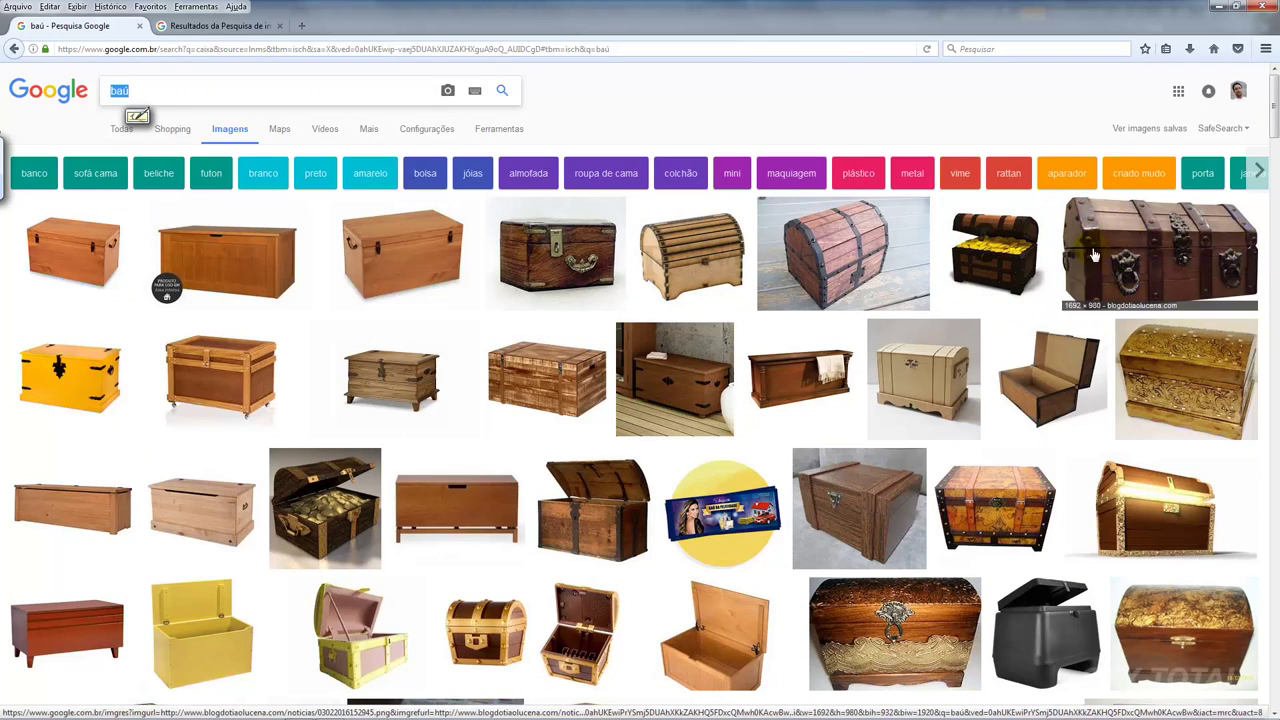
{"action": "left_click", "coordinate": [222, 26]}
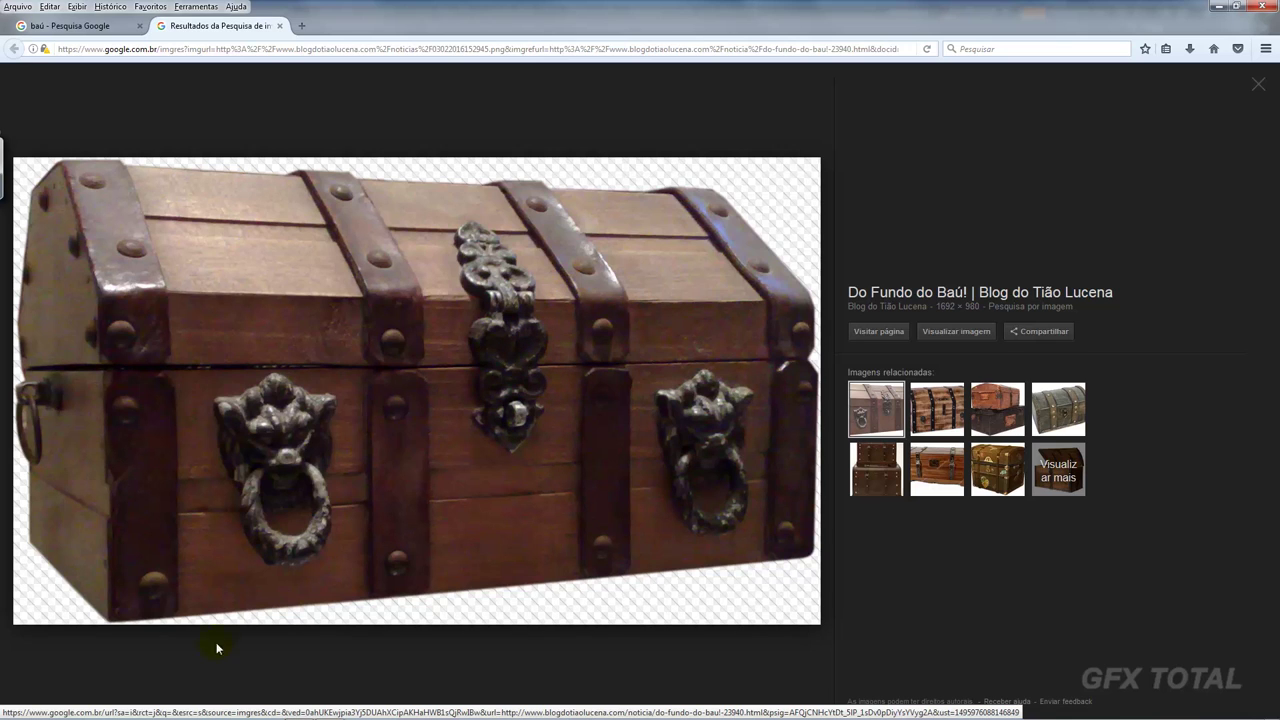
{"action": "left_click", "coordinate": [298, 711]}
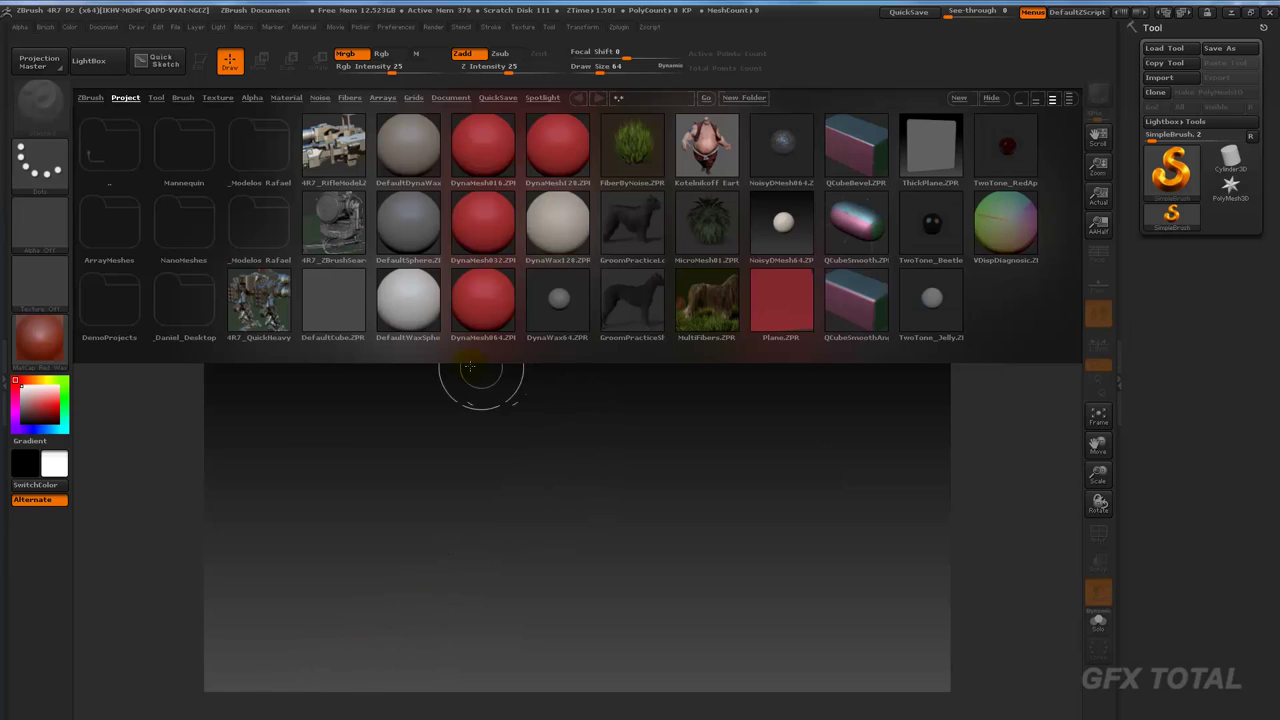
Step: Close LightBox and draw a Sphere3D in the canvas centre, switched to Edit mode
{"action": "left_click", "coordinate": [110, 60]}
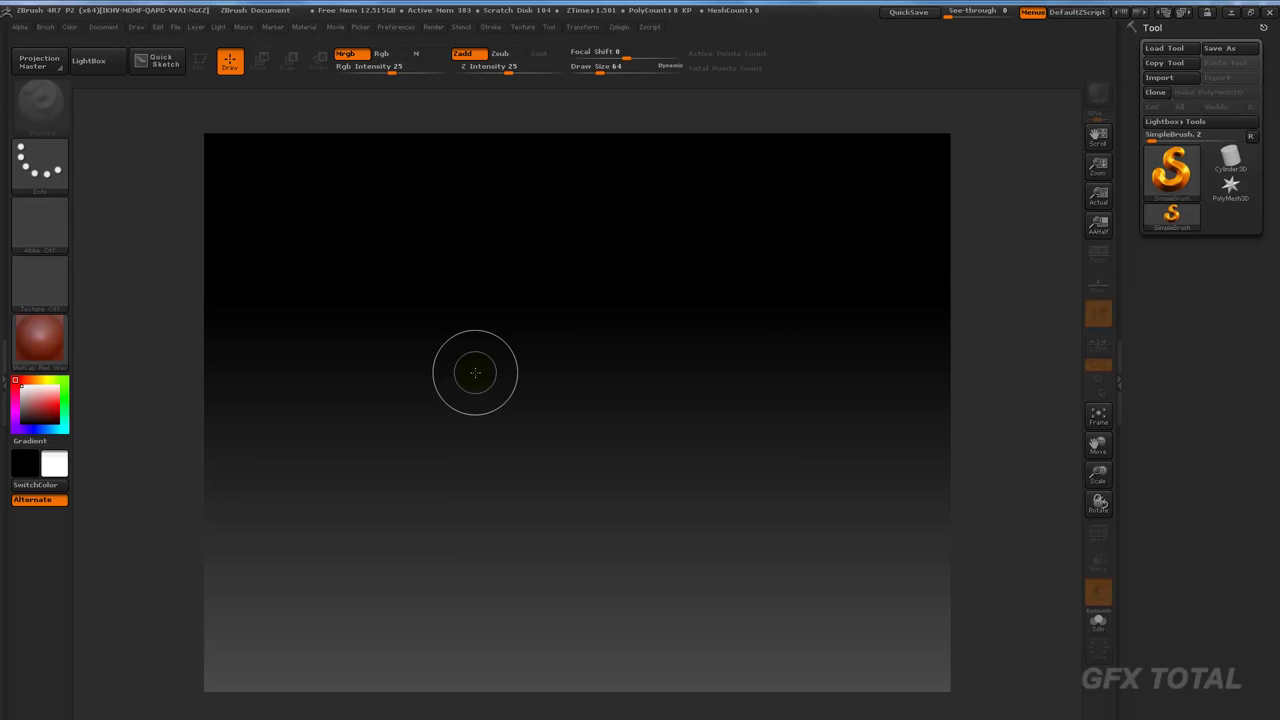
{"action": "key", "text": "alt+Tab"}
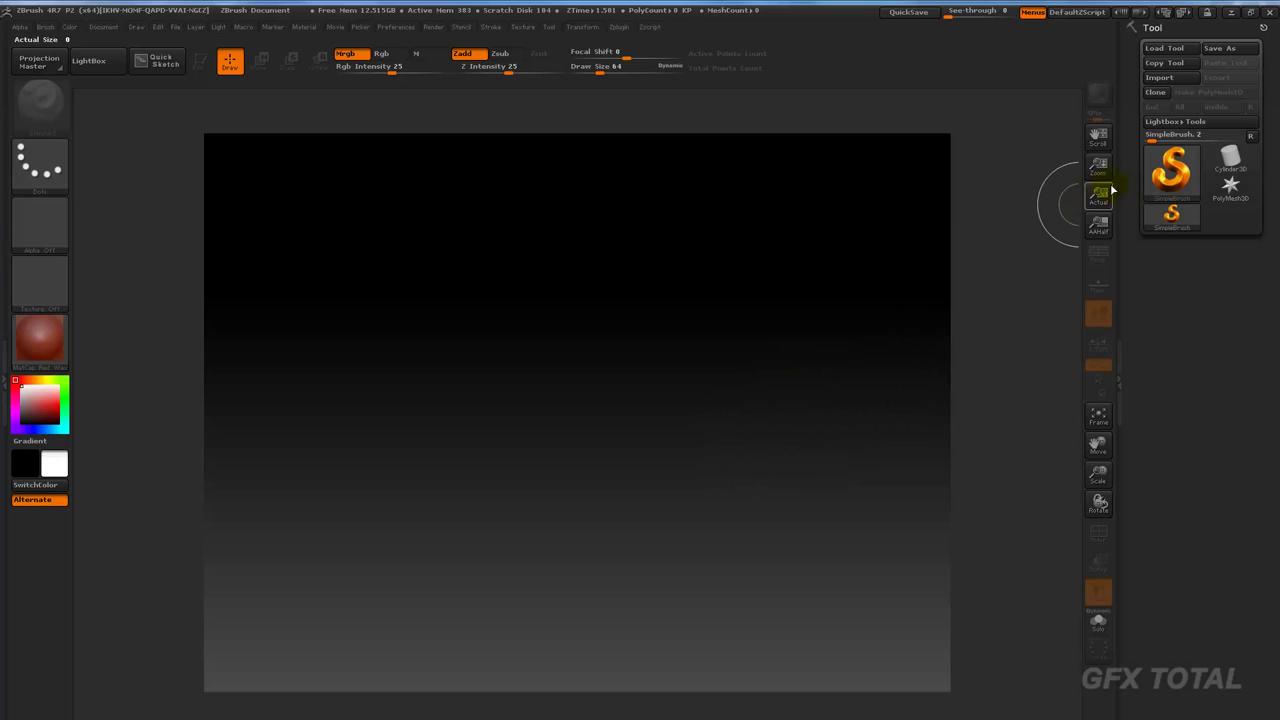
{"action": "left_click", "coordinate": [1171, 170]}
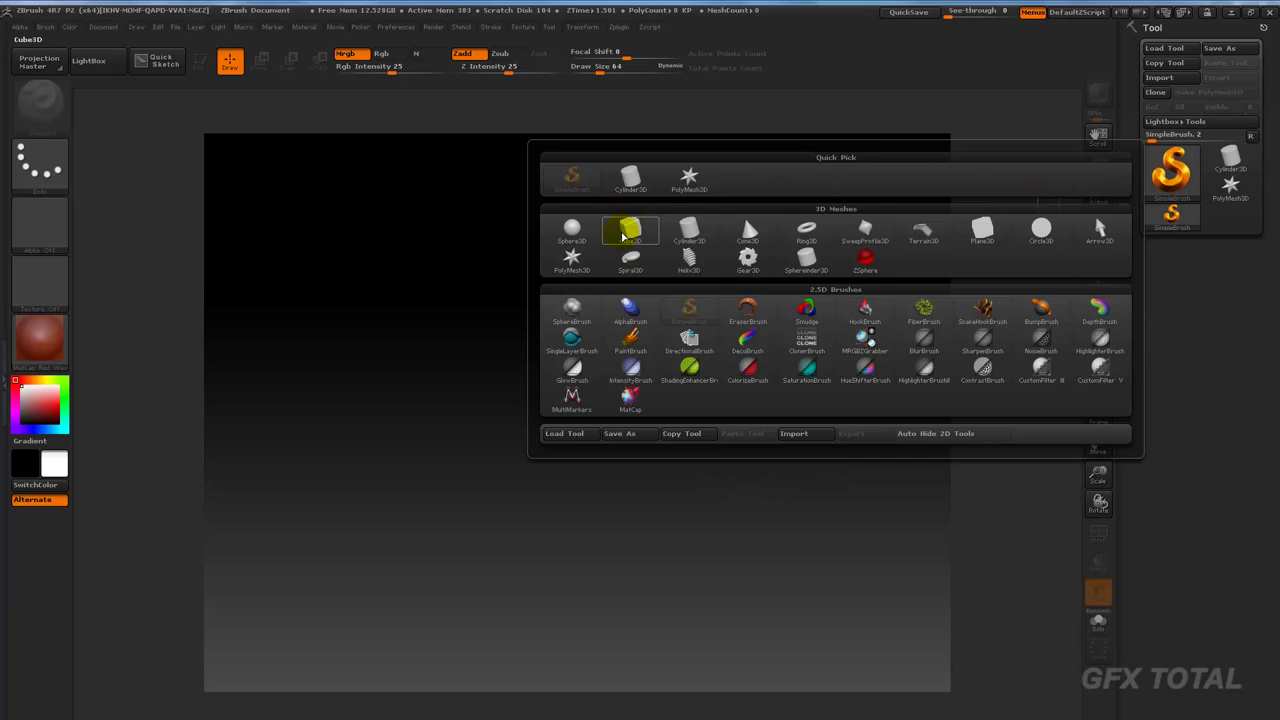
{"action": "left_click", "coordinate": [590, 231]}
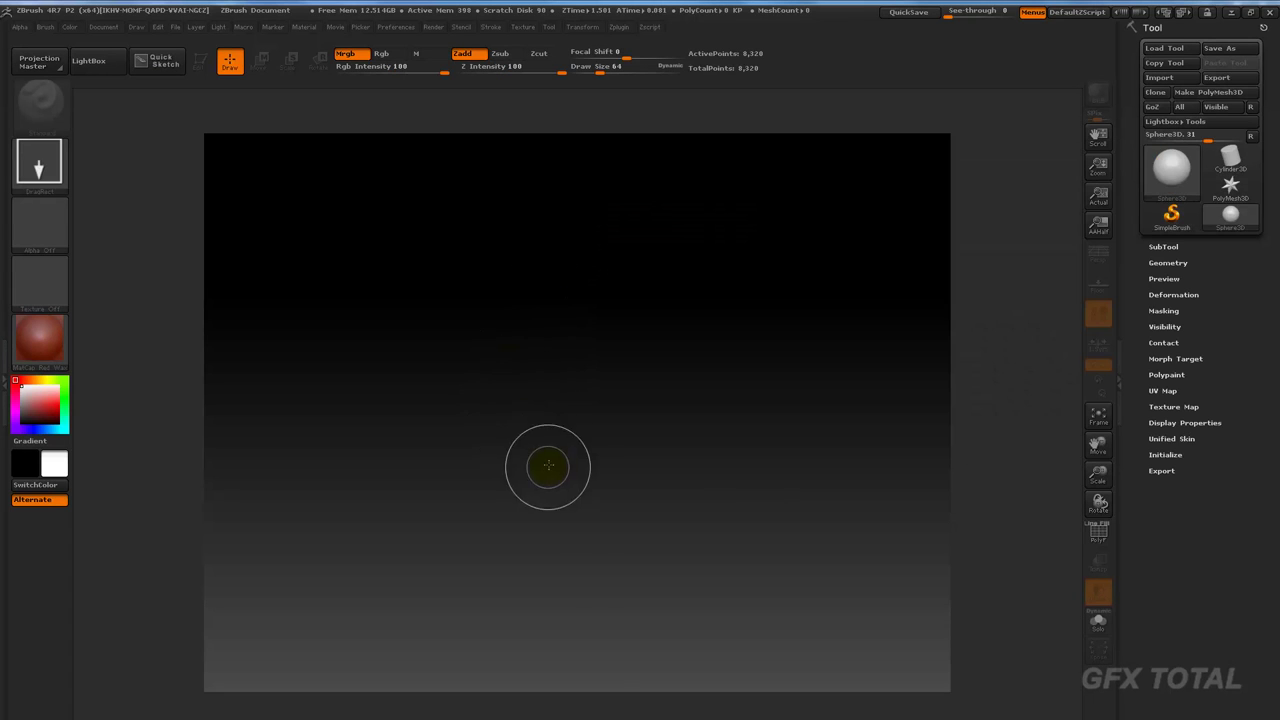
{"action": "mouse_move", "coordinate": [550, 413]}
{"action": "left_mouse_down"}
{"action": "mouse_move", "coordinate": [621, 490]}
{"action": "mouse_move", "coordinate": [666, 569]}
{"action": "left_mouse_up"}
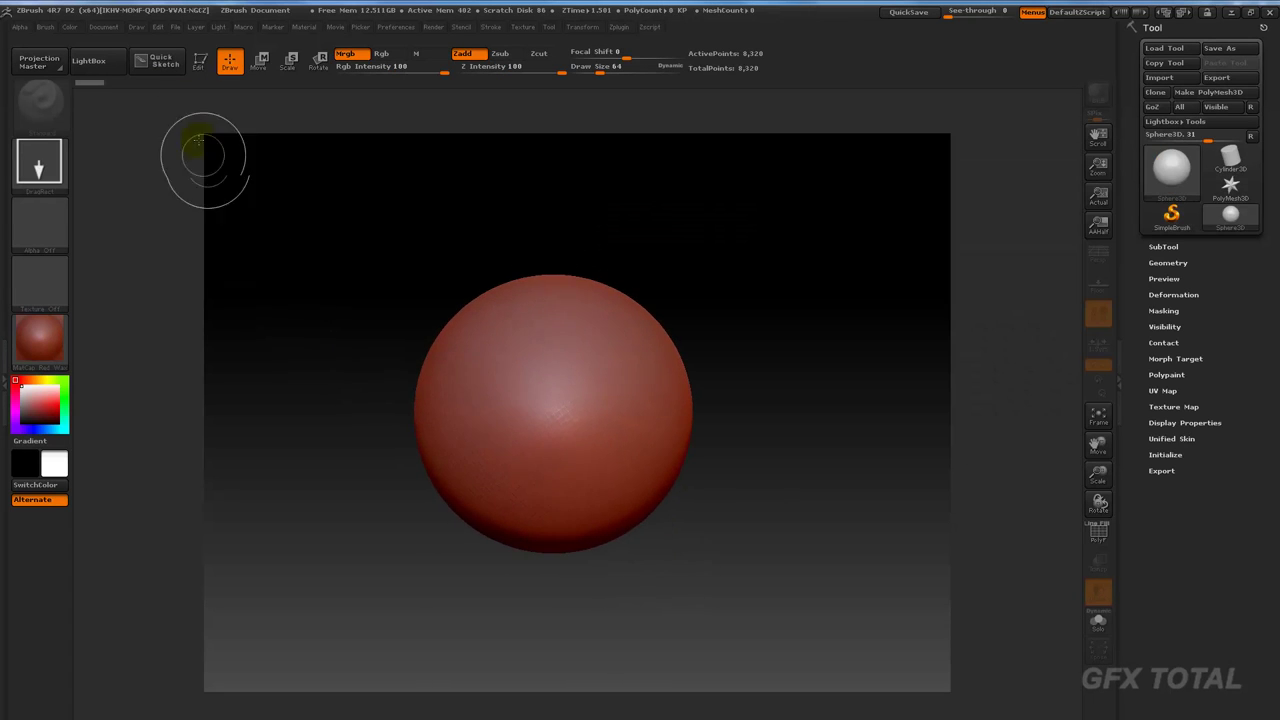
{"action": "left_click", "coordinate": [202, 61]}
{"action": "mouse_move", "coordinate": [807, 354]}
{"action": "left_mouse_down"}
{"action": "mouse_move", "coordinate": [790, 373]}
{"action": "mouse_move", "coordinate": [906, 426]}
{"action": "left_mouse_up"}
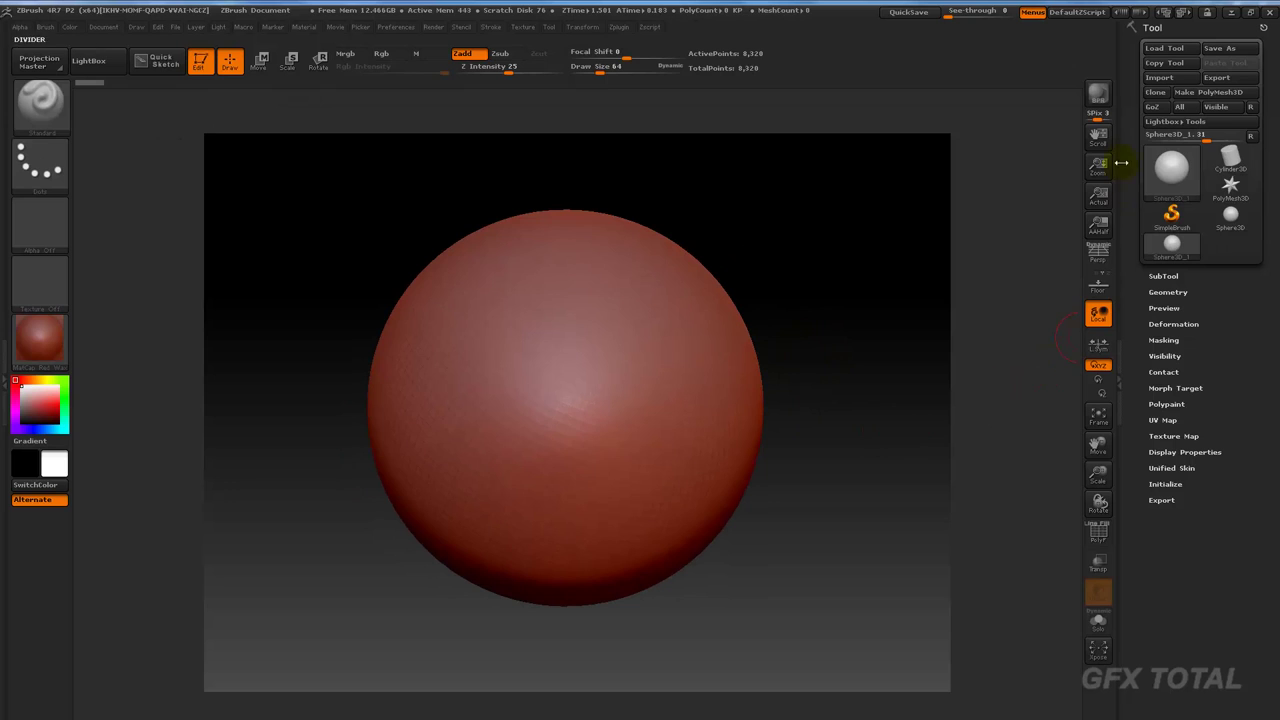
Step: Convert the sphere to PolyMesh3D, undo a test stroke, and show its ShadowBox settings (Res 128, Polish 10)
{"action": "left_click", "coordinate": [1208, 93]}
{"action": "left_click_drag", "start_coordinate": [517, 314], "coordinate": [445, 545]}
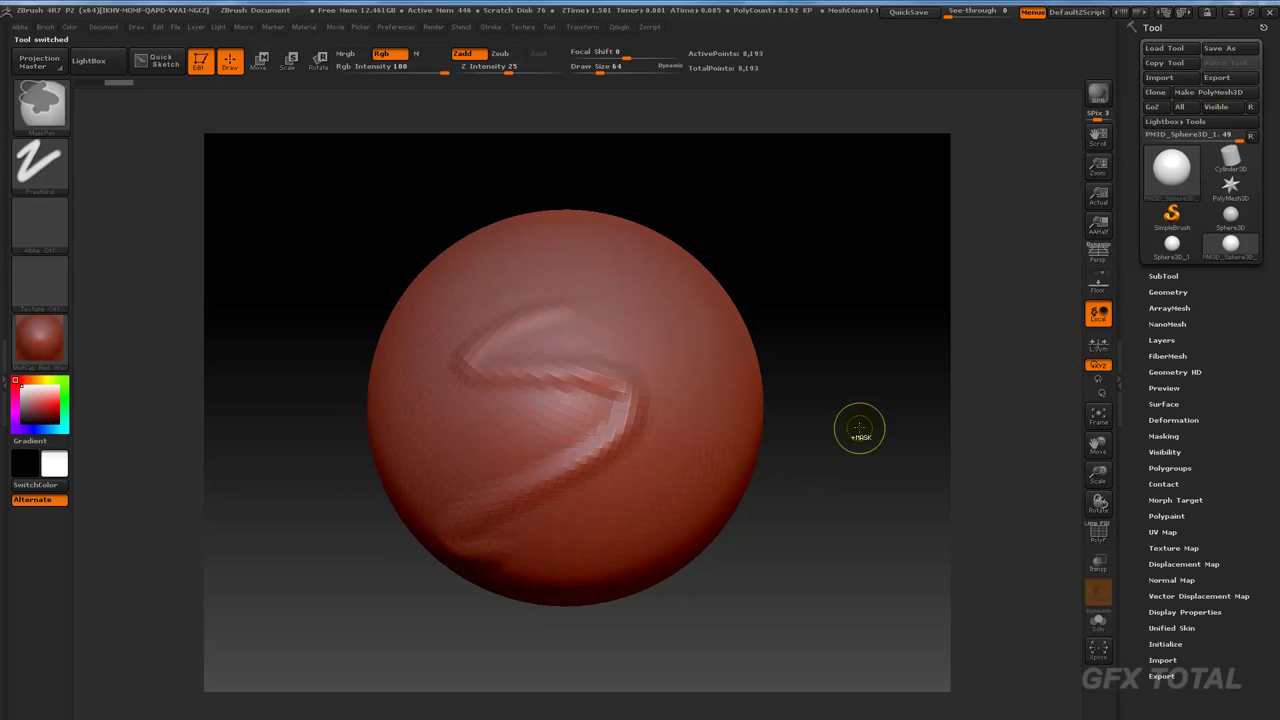
{"action": "key", "text": "ctrl+z"}
{"action": "mouse_move", "coordinate": [894, 471]}
{"action": "left_mouse_down"}
{"action": "mouse_move", "coordinate": [900, 414]}
{"action": "mouse_move", "coordinate": [903, 457]}
{"action": "mouse_move", "coordinate": [890, 430]}
{"action": "mouse_move", "coordinate": [912, 425]}
{"action": "left_mouse_up"}
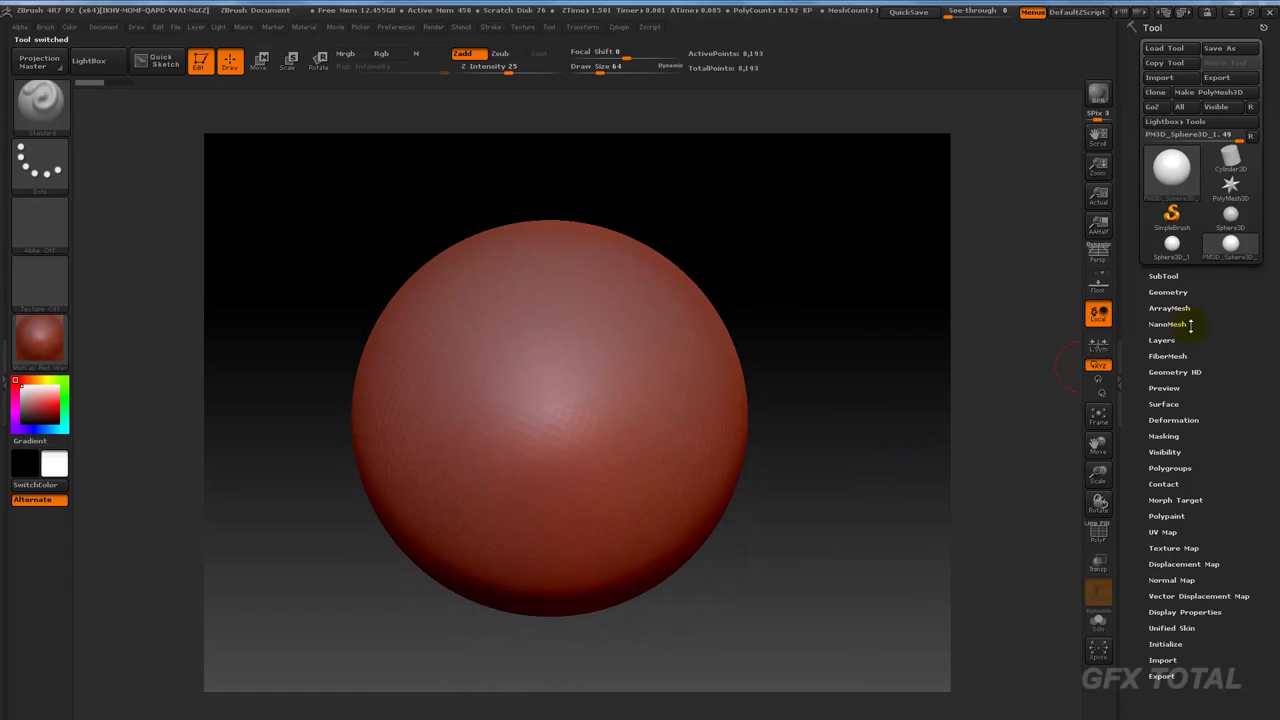
{"action": "left_click", "coordinate": [1170, 291]}
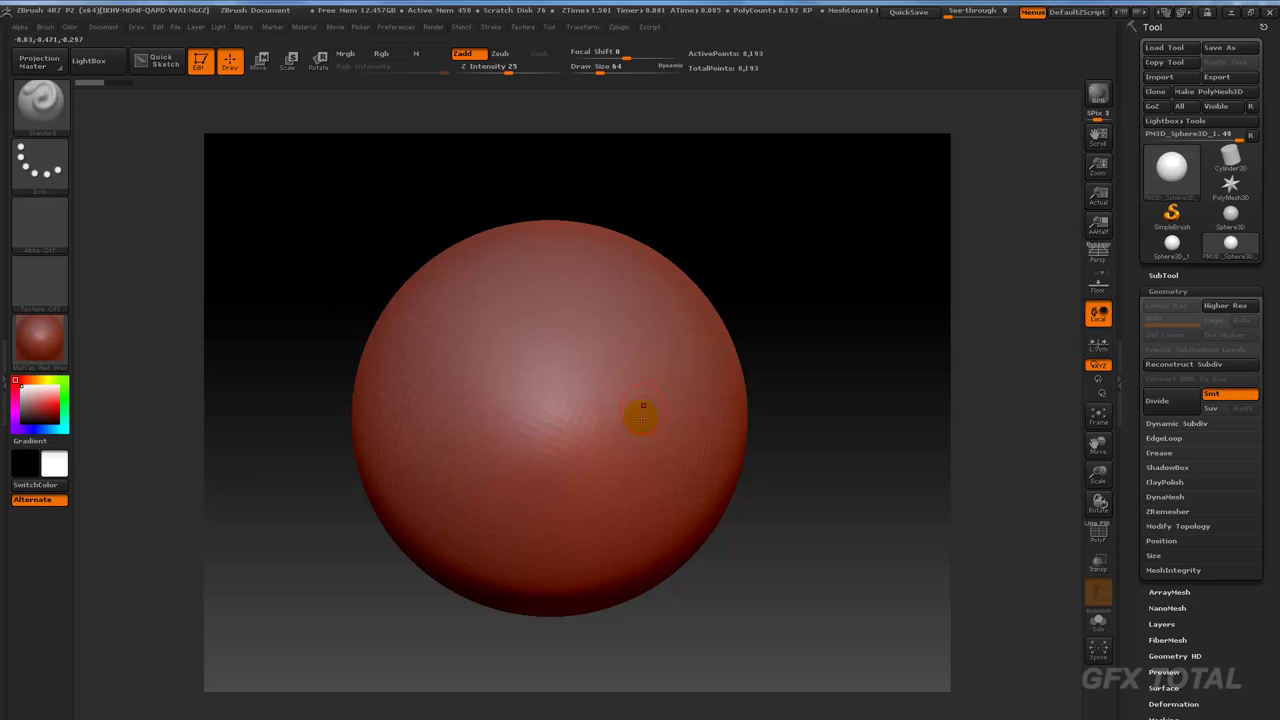
Step: Turn the sphere into a ShadowBox and orbit around the new box
{"action": "left_click", "coordinate": [1182, 467]}
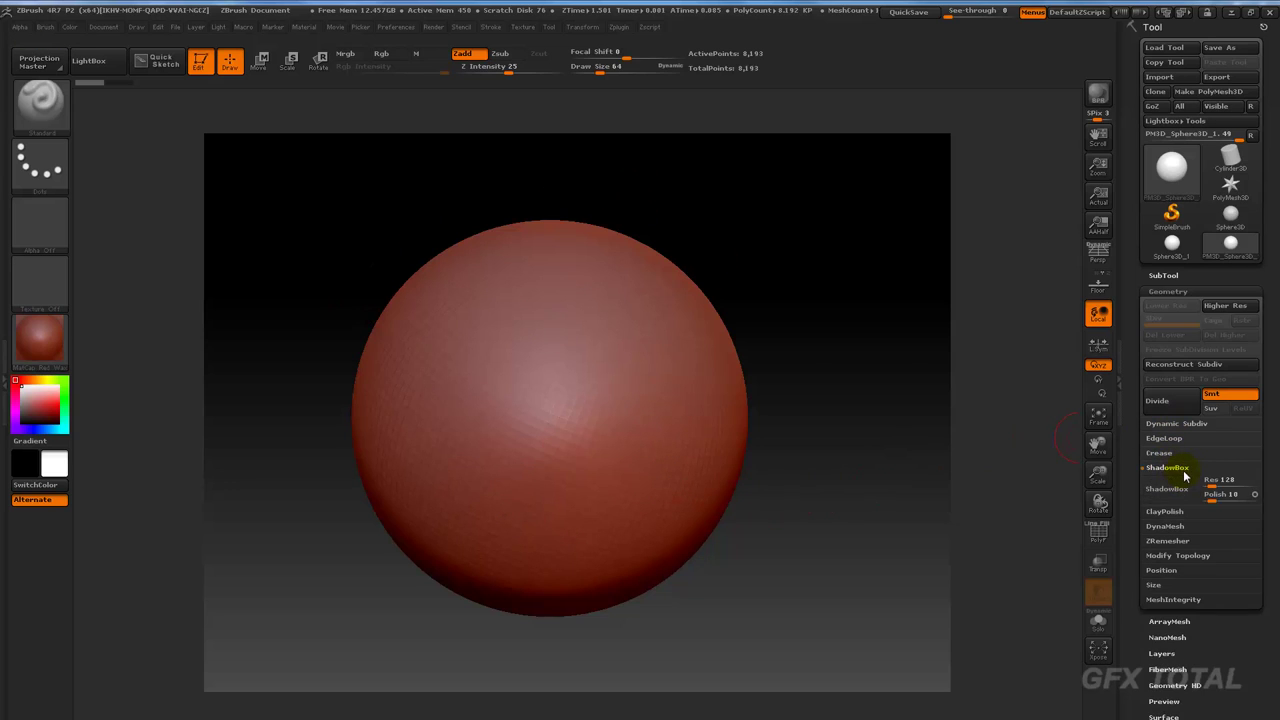
{"action": "left_click_drag", "start_coordinate": [778, 445], "coordinate": [803, 403]}
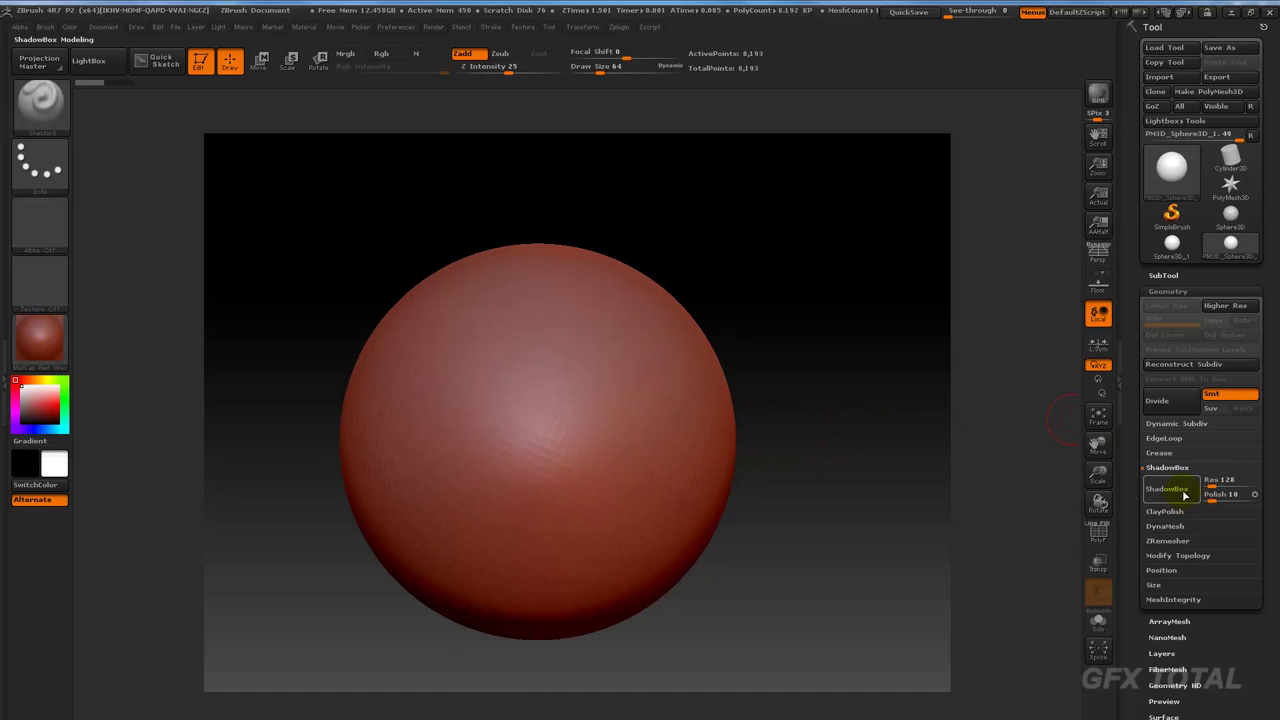
{"action": "left_click", "coordinate": [1172, 489]}
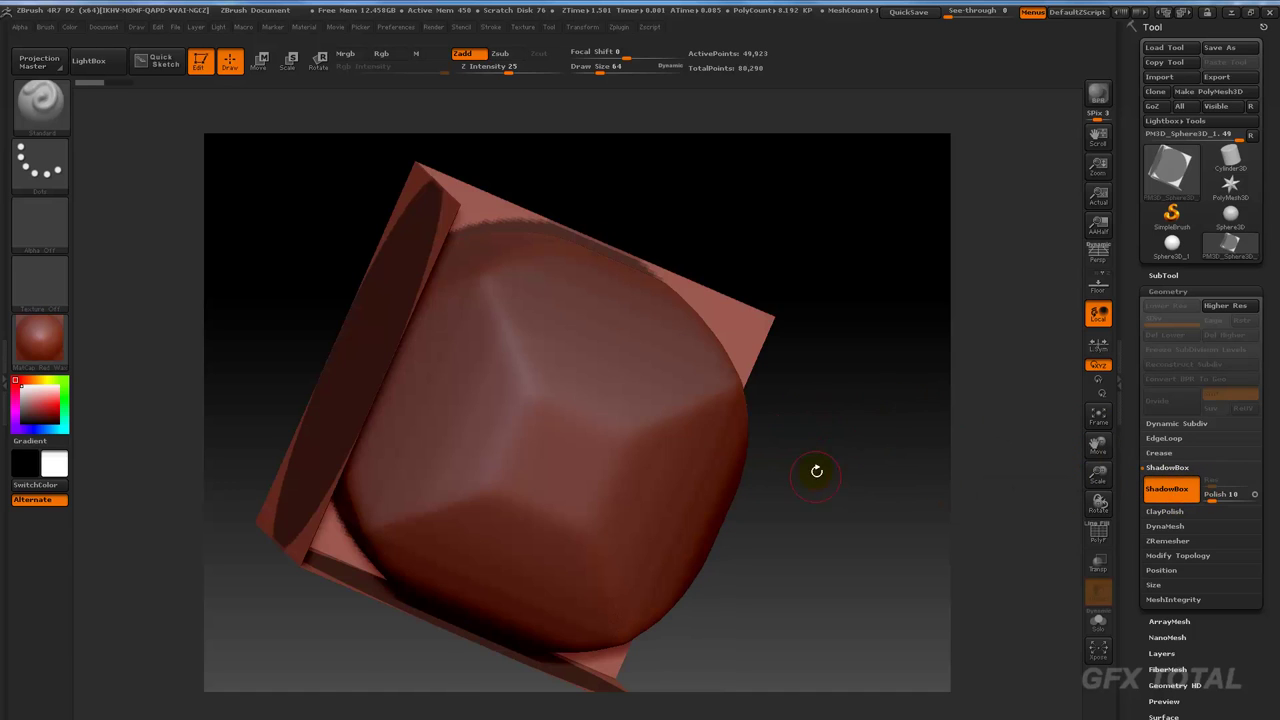
{"action": "mouse_move", "coordinate": [817, 466]}
{"action": "left_mouse_down"}
{"action": "mouse_move", "coordinate": [772, 470]}
{"action": "mouse_move", "coordinate": [636, 242]}
{"action": "left_mouse_up"}
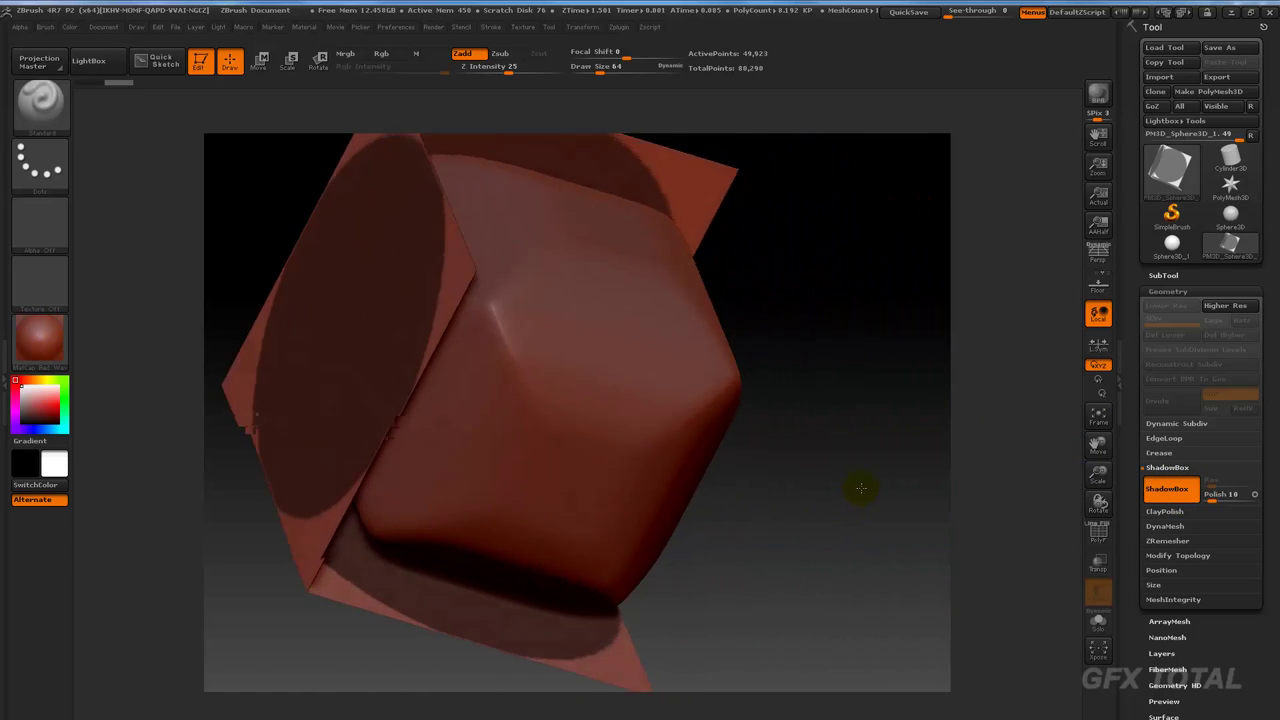
{"action": "left_click_drag", "start_coordinate": [912, 440], "coordinate": [843, 374]}
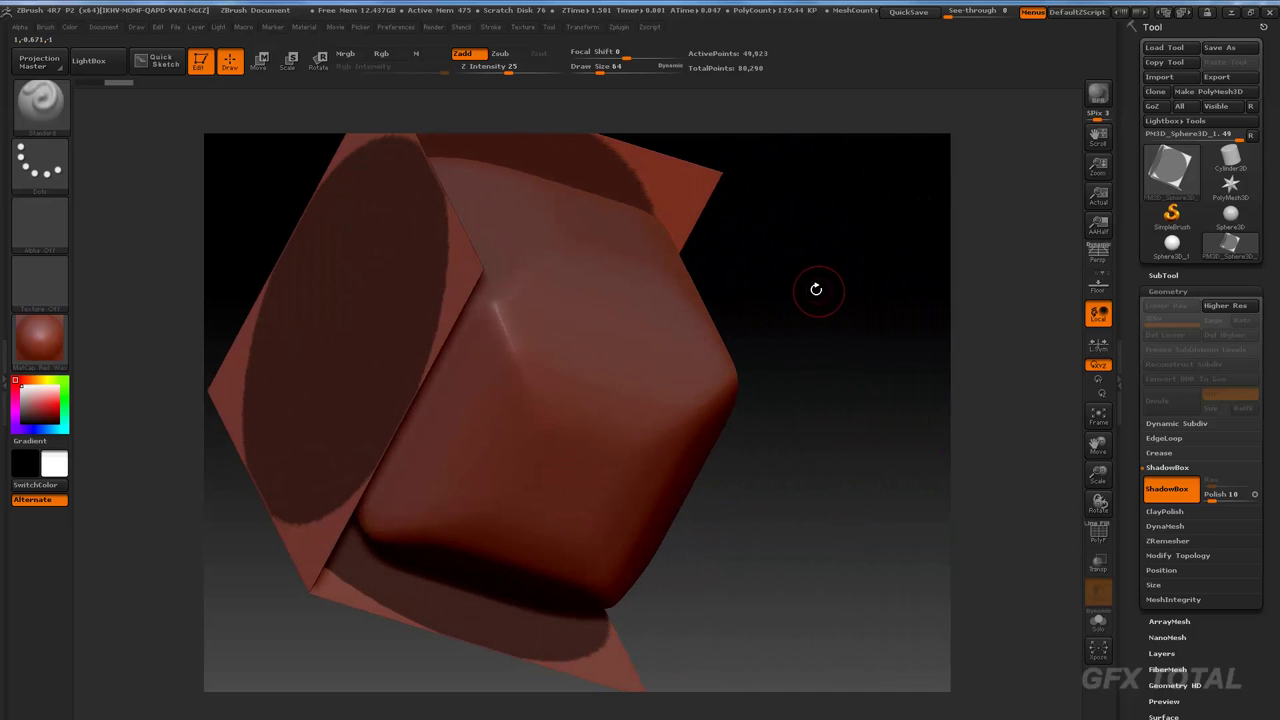
Step: Mask a rectangle and a strip on the front plane, then enable Transp and Ghost
{"action": "mouse_move", "coordinate": [803, 272]}
{"action": "left_mouse_down", "text": "ctrl"}
{"action": "mouse_move", "coordinate": [858, 386]}
{"action": "mouse_move", "coordinate": [831, 389]}
{"action": "mouse_move", "coordinate": [882, 384]}
{"action": "left_mouse_up", "text": "ctrl"}
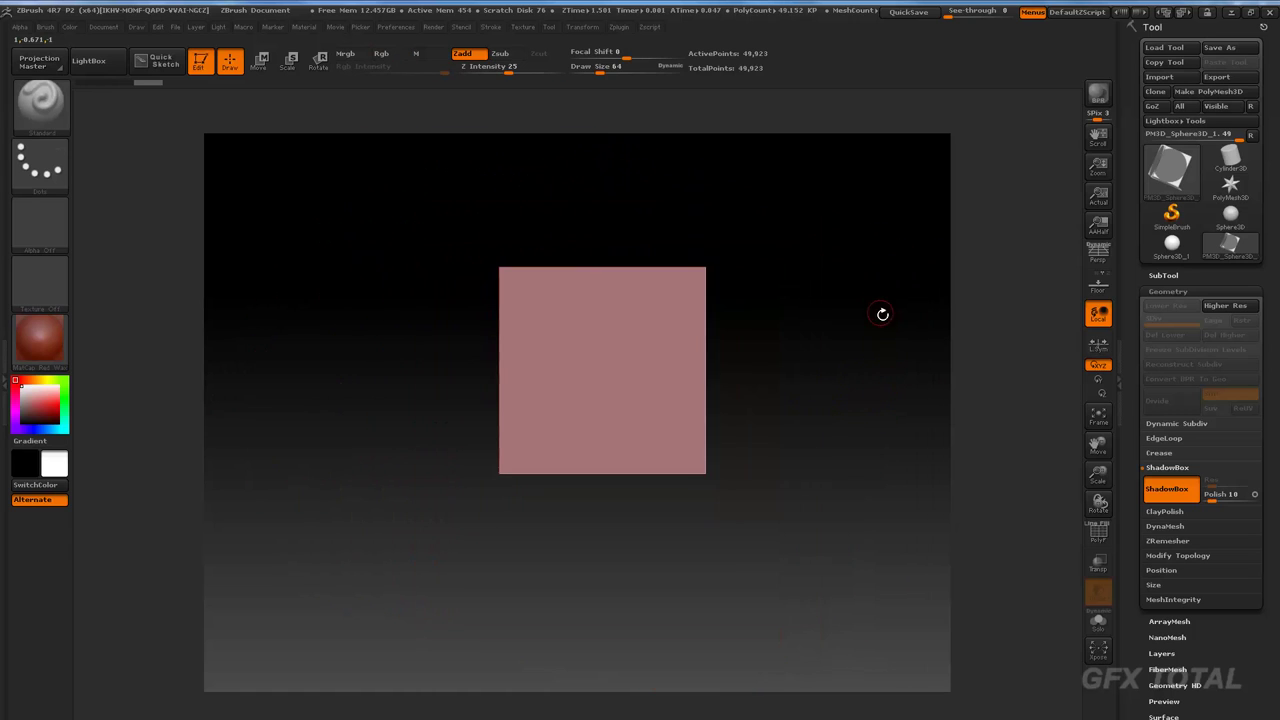
{"action": "mouse_move", "coordinate": [882, 311]}
{"action": "left_mouse_down"}
{"action": "mouse_move", "coordinate": [834, 394]}
{"action": "mouse_move", "coordinate": [903, 371]}
{"action": "mouse_move", "coordinate": [866, 352]}
{"action": "mouse_move", "coordinate": [820, 357]}
{"action": "mouse_move", "coordinate": [871, 357]}
{"action": "mouse_move", "coordinate": [845, 387]}
{"action": "mouse_move", "coordinate": [689, 363]}
{"action": "left_mouse_up"}
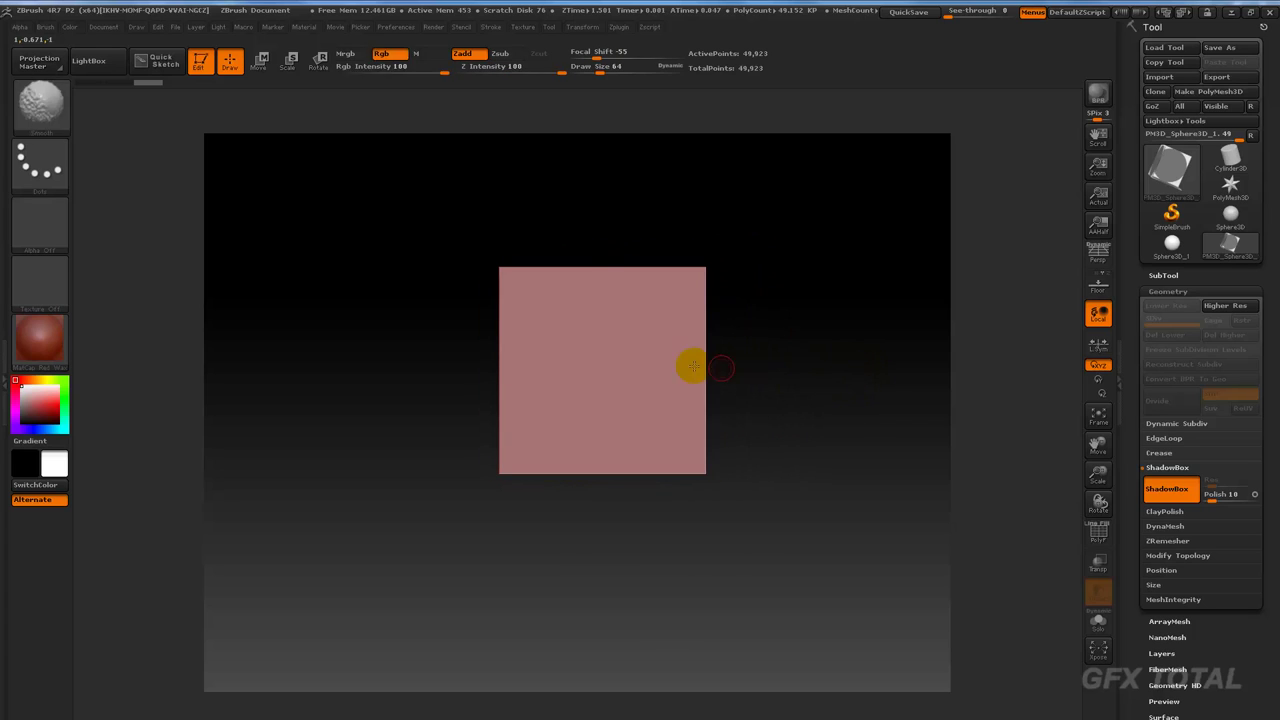
{"action": "left_click_drag", "start_coordinate": [601, 208], "coordinate": [603, 470], "text": "ctrl"}
{"action": "left_click_drag", "start_coordinate": [846, 443], "coordinate": [802, 468]}
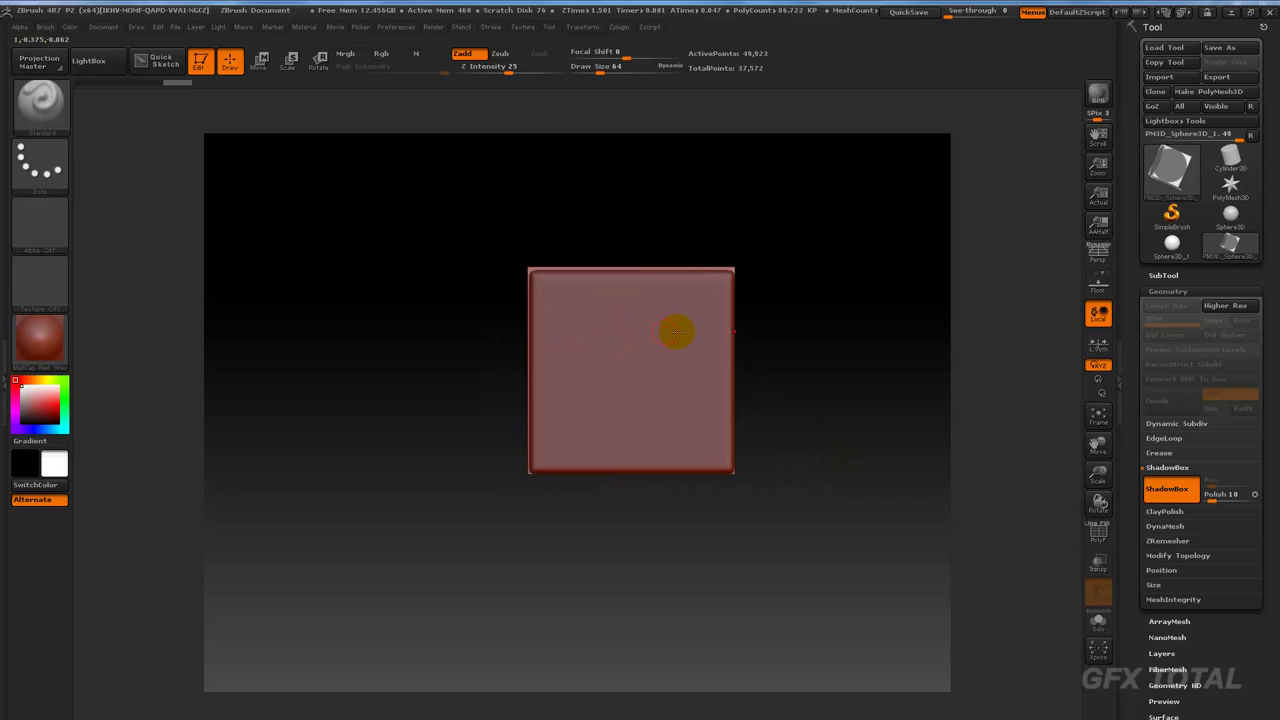
{"action": "mouse_move", "coordinate": [838, 357]}
{"action": "left_mouse_down"}
{"action": "mouse_move", "coordinate": [814, 386]}
{"action": "mouse_move", "coordinate": [806, 346]}
{"action": "left_mouse_up"}
{"action": "left_click", "coordinate": [1098, 565]}
{"action": "left_click", "coordinate": [1098, 594]}
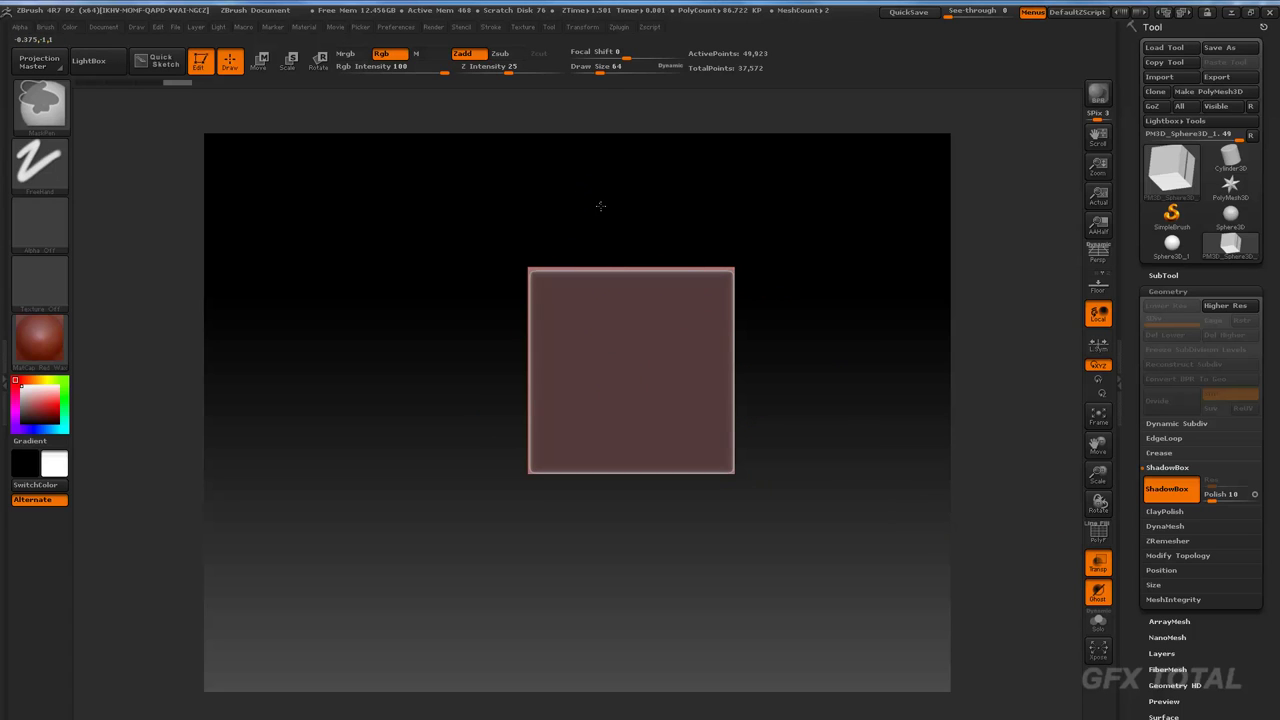
Step: Mask a rectangular region on the ShadowBox front so it rebuilds, keeping it transparent
{"action": "left_click_drag", "start_coordinate": [600, 205], "coordinate": [711, 470], "text": "ctrl"}
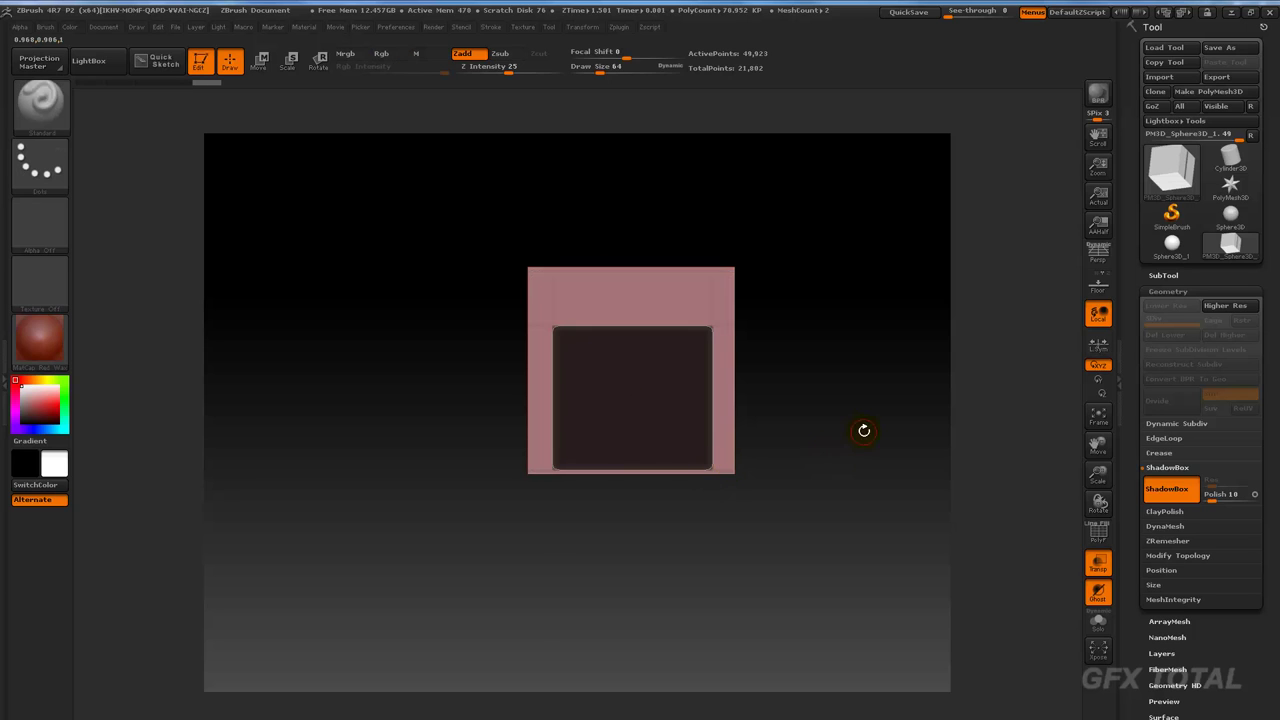
{"action": "mouse_move", "coordinate": [863, 428]}
{"action": "left_mouse_down"}
{"action": "mouse_move", "coordinate": [897, 491]}
{"action": "mouse_move", "coordinate": [871, 534]}
{"action": "mouse_move", "coordinate": [851, 500]}
{"action": "mouse_move", "coordinate": [934, 498]}
{"action": "left_mouse_up"}
{"action": "left_click", "coordinate": [1098, 565]}
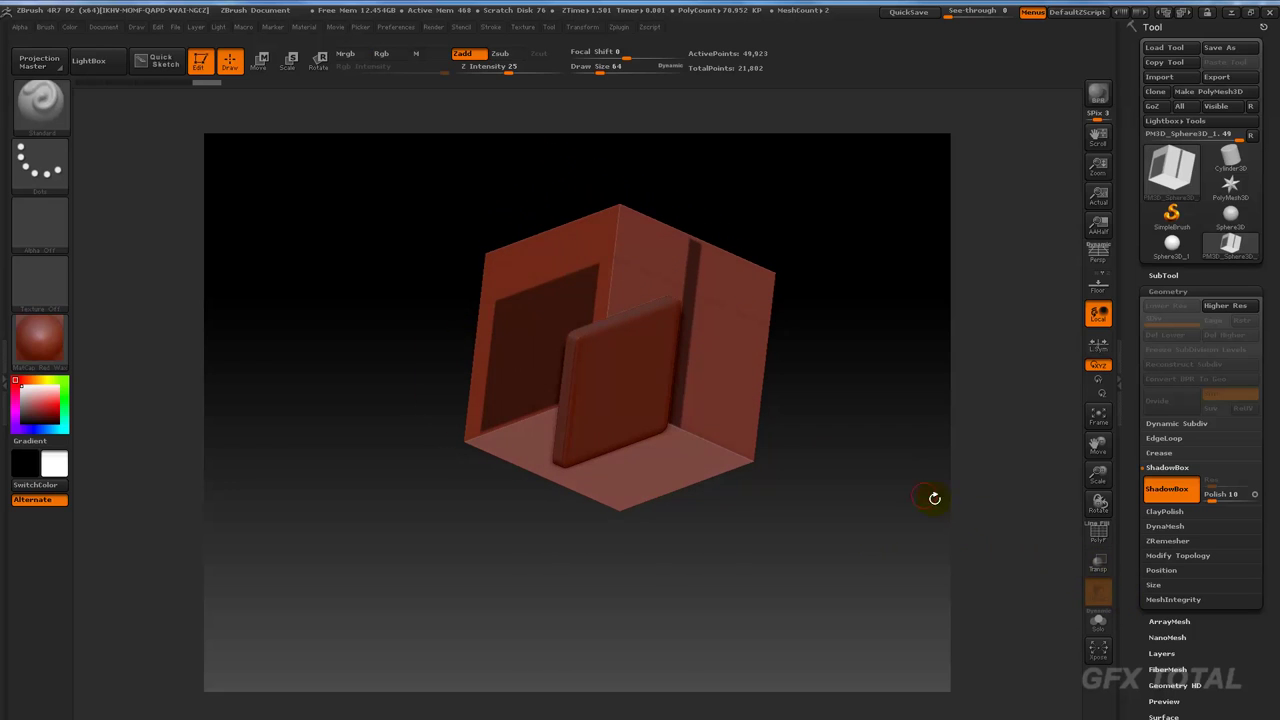
{"action": "left_click", "coordinate": [1098, 565]}
{"action": "left_click_drag", "start_coordinate": [846, 445], "coordinate": [831, 380]}
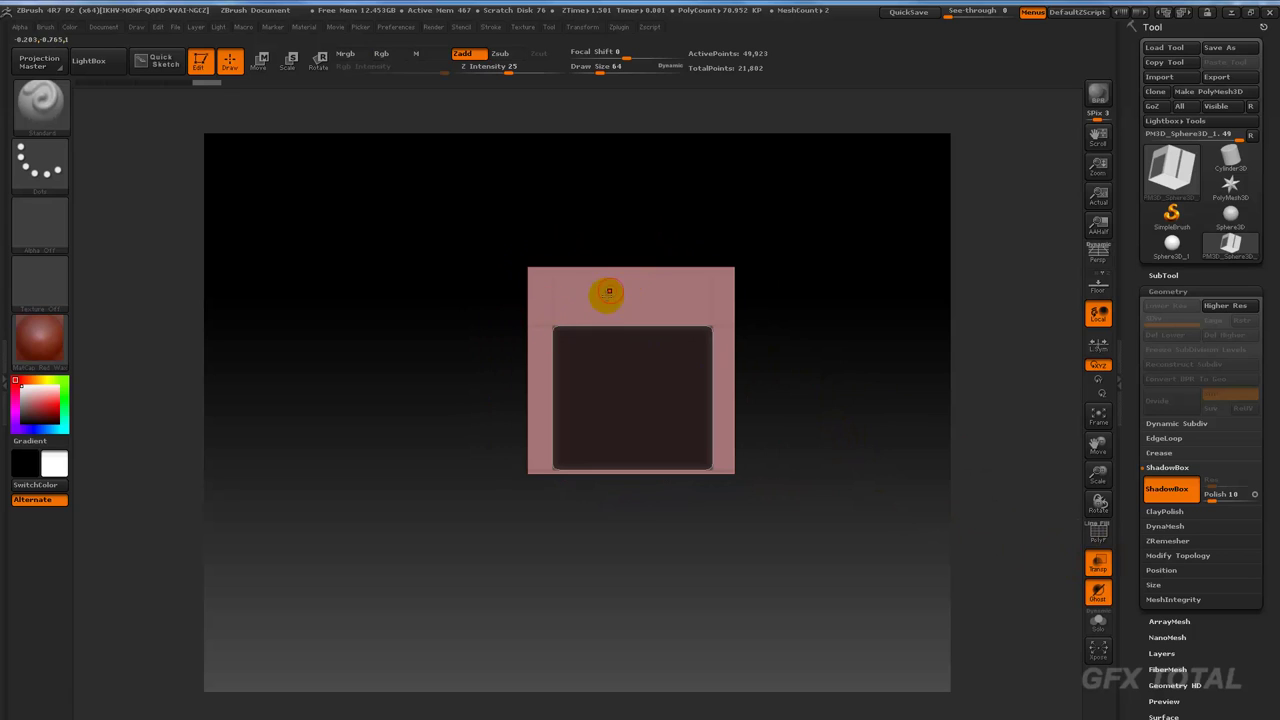
Step: Select the MaskLasso brush from the Brush palette
{"action": "key", "text": "ctrl"}
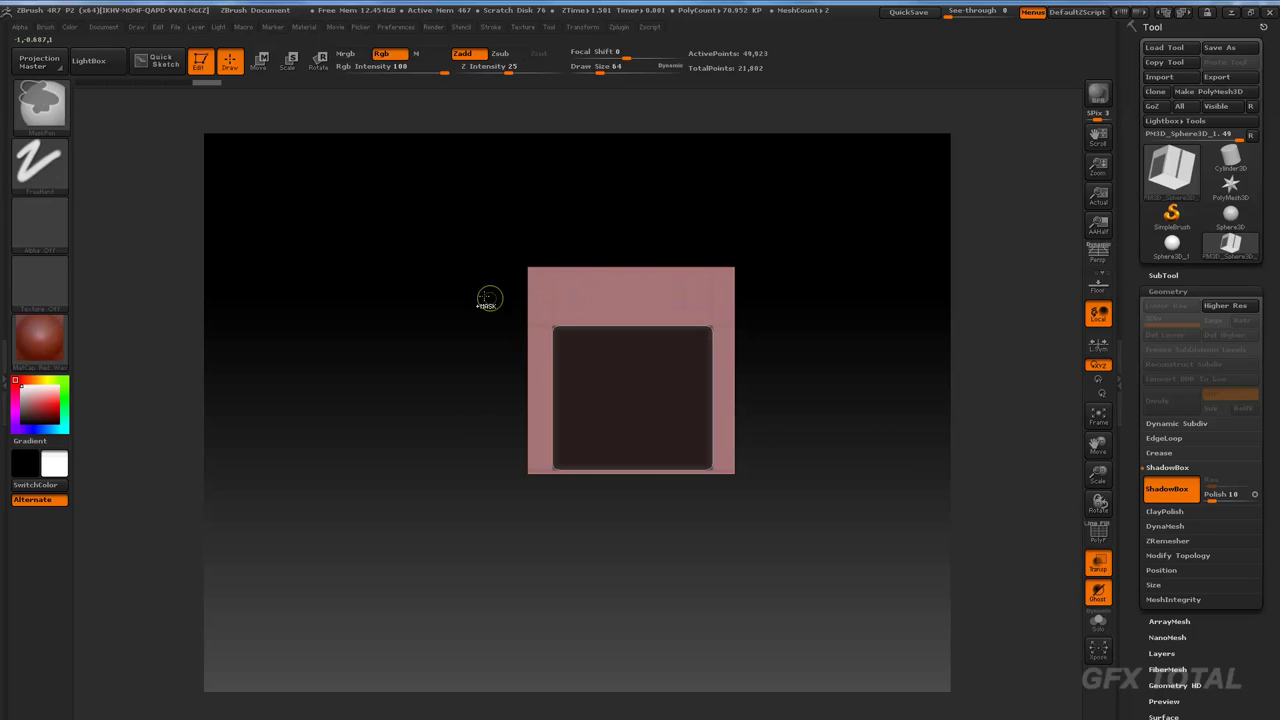
{"action": "mouse_move", "coordinate": [40, 104]}
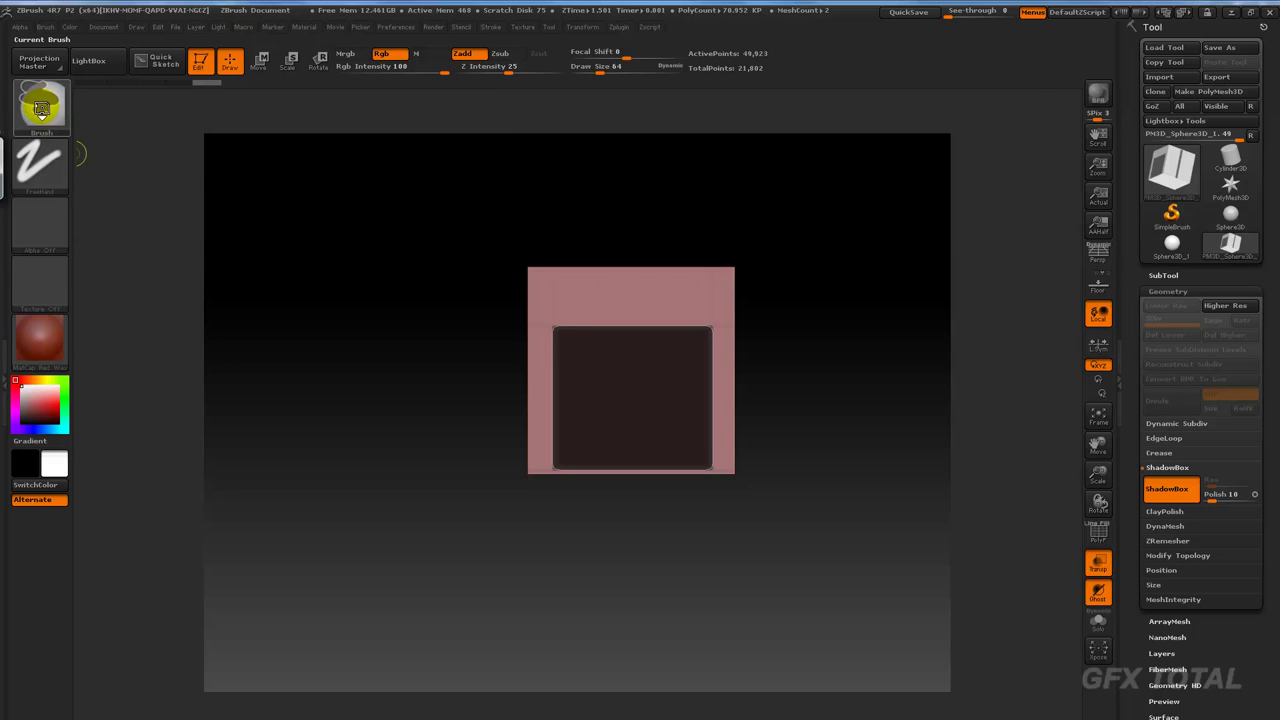
{"action": "left_click", "coordinate": [57, 120], "text": "ctrl"}
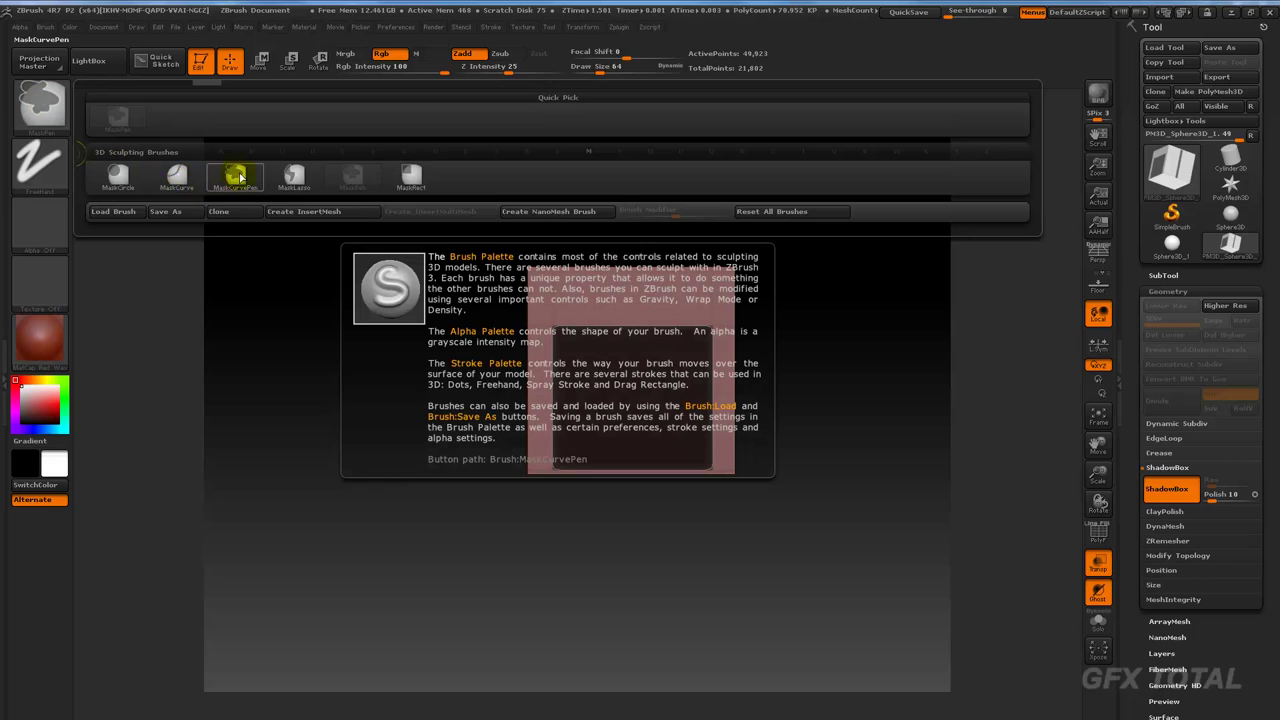
{"action": "left_click", "coordinate": [287, 180]}
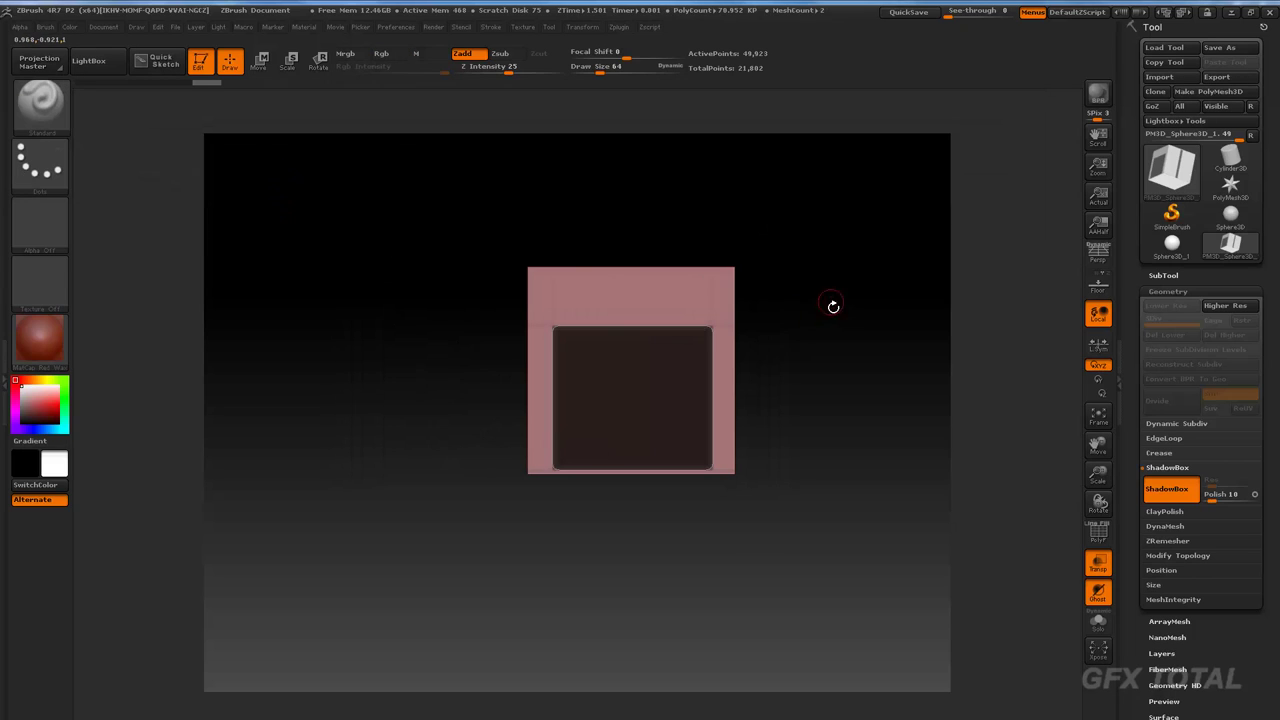
Step: Lasso-mask the panel shape upward with a slanted top-left corner
{"action": "left_click_drag", "start_coordinate": [832, 303], "coordinate": [810, 410], "text": "alt"}
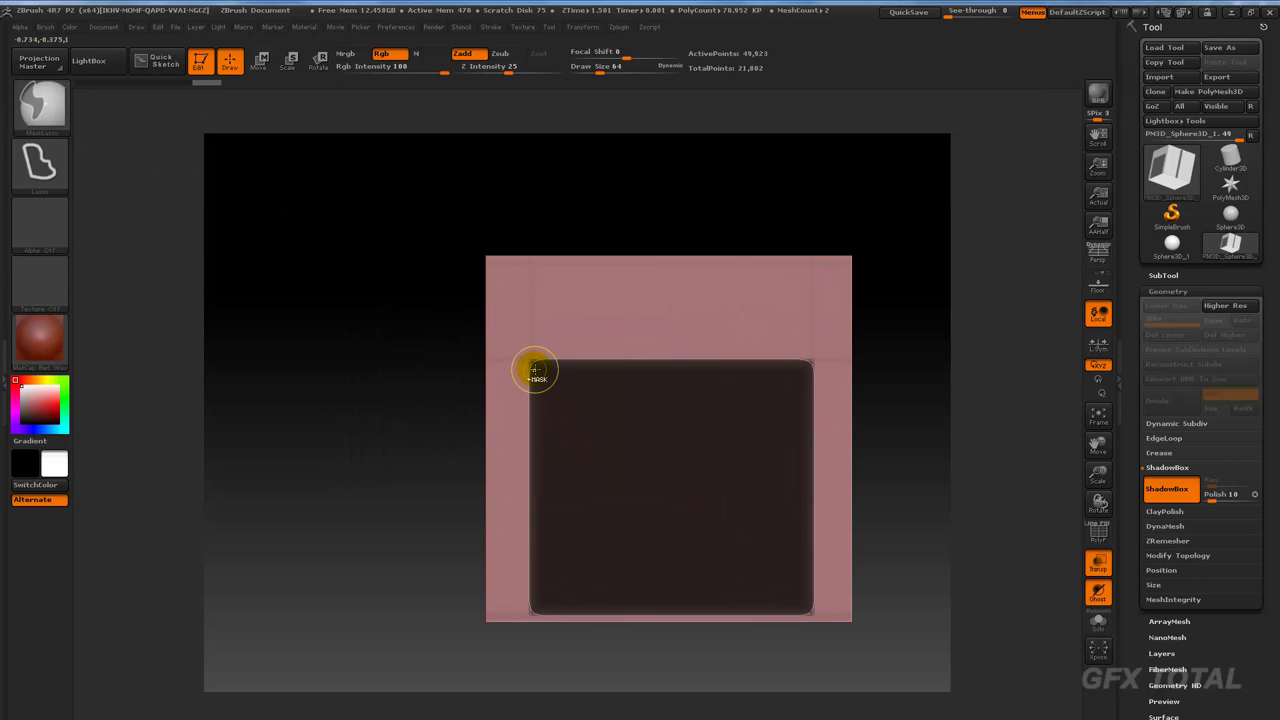
{"action": "mouse_move", "coordinate": [565, 322]}
{"action": "left_mouse_down", "text": "ctrl"}
{"action": "mouse_move", "coordinate": [607, 277]}
{"action": "mouse_move", "coordinate": [703, 269]}
{"action": "mouse_move", "coordinate": [705, 352]}
{"action": "left_mouse_up", "text": "ctrl"}
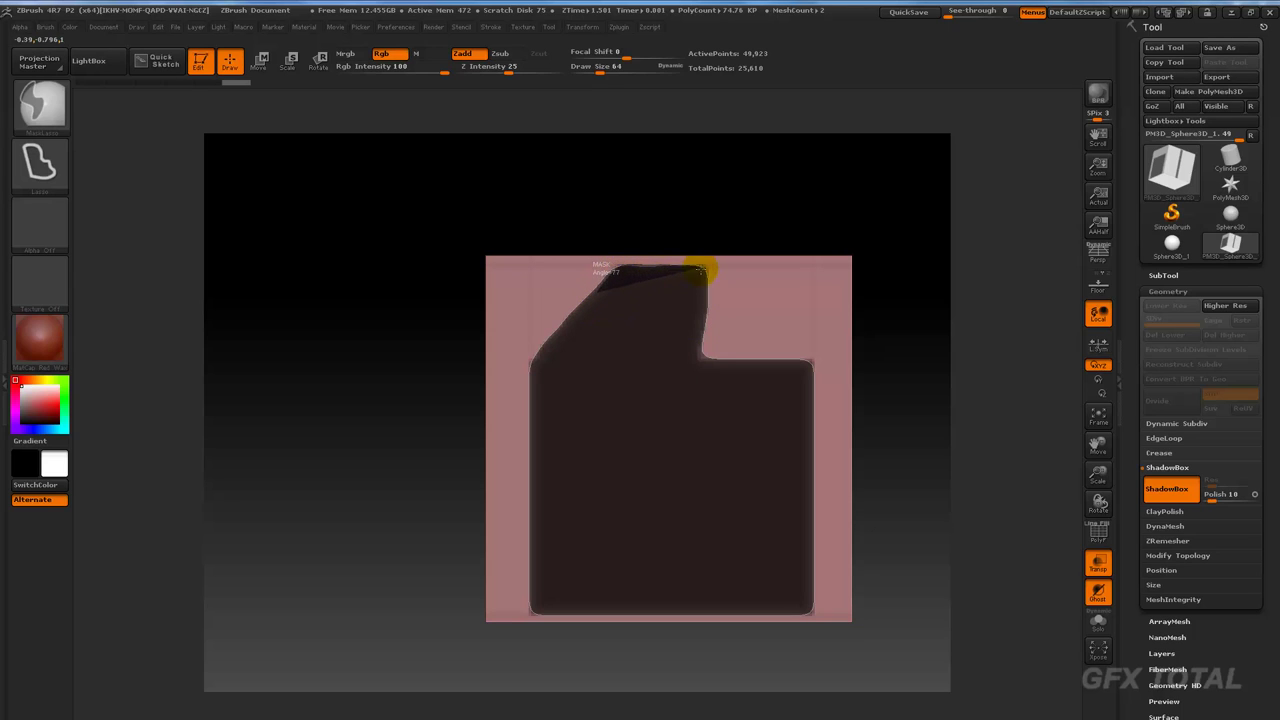
{"action": "left_click_drag", "start_coordinate": [700, 271], "coordinate": [691, 337], "text": "ctrl"}
{"action": "mouse_move", "coordinate": [934, 369]}
{"action": "left_mouse_down"}
{"action": "mouse_move", "coordinate": [943, 450]}
{"action": "mouse_move", "coordinate": [914, 366]}
{"action": "left_mouse_up"}
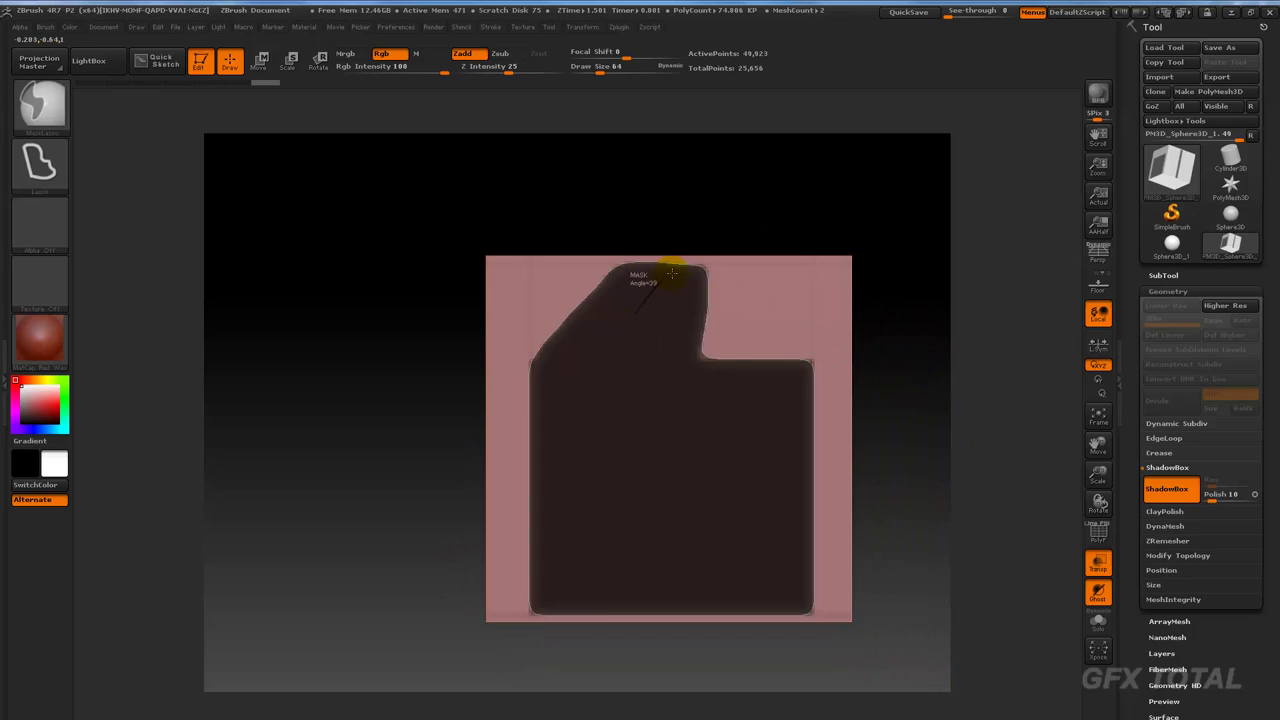
{"action": "left_click_drag", "start_coordinate": [671, 274], "coordinate": [694, 400], "text": "ctrl"}
Step: Fill and square the top-right notch using MaskPen and MaskCurvePen
{"action": "left_click", "coordinate": [40, 100]}
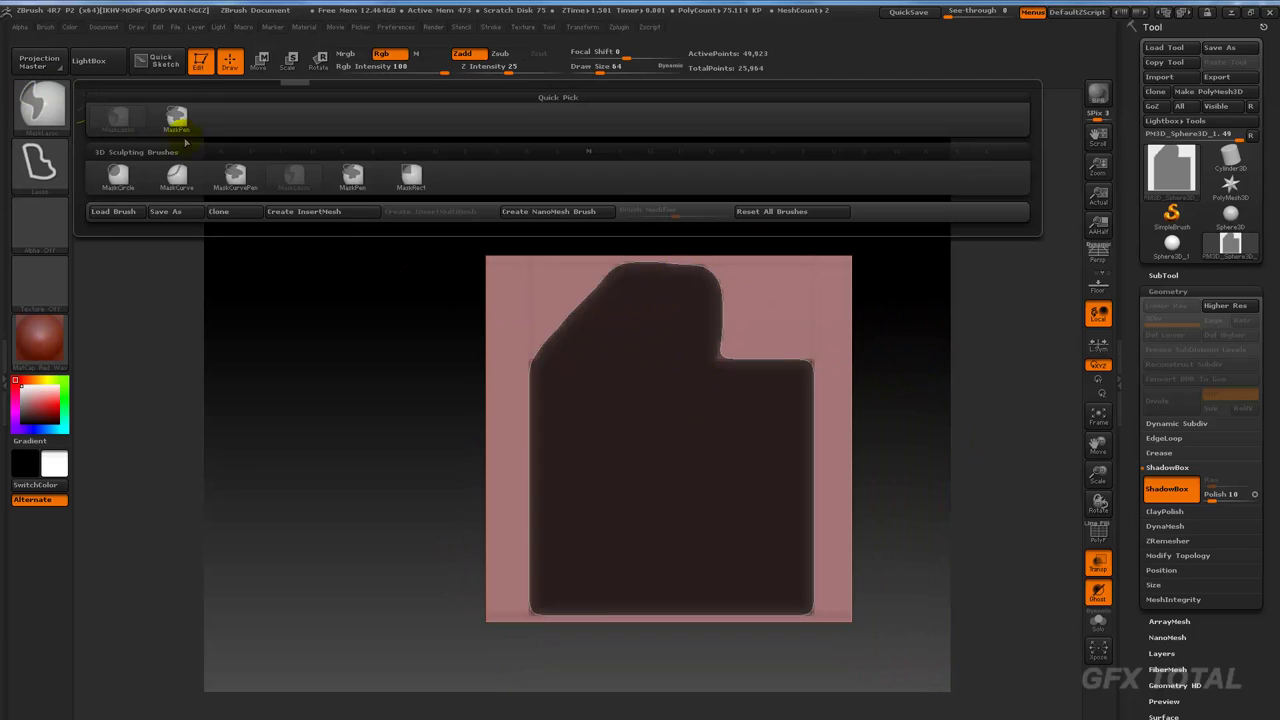
{"action": "left_click", "coordinate": [177, 120]}
{"action": "left_click_drag", "start_coordinate": [790, 402], "coordinate": [666, 282], "text": "ctrl"}
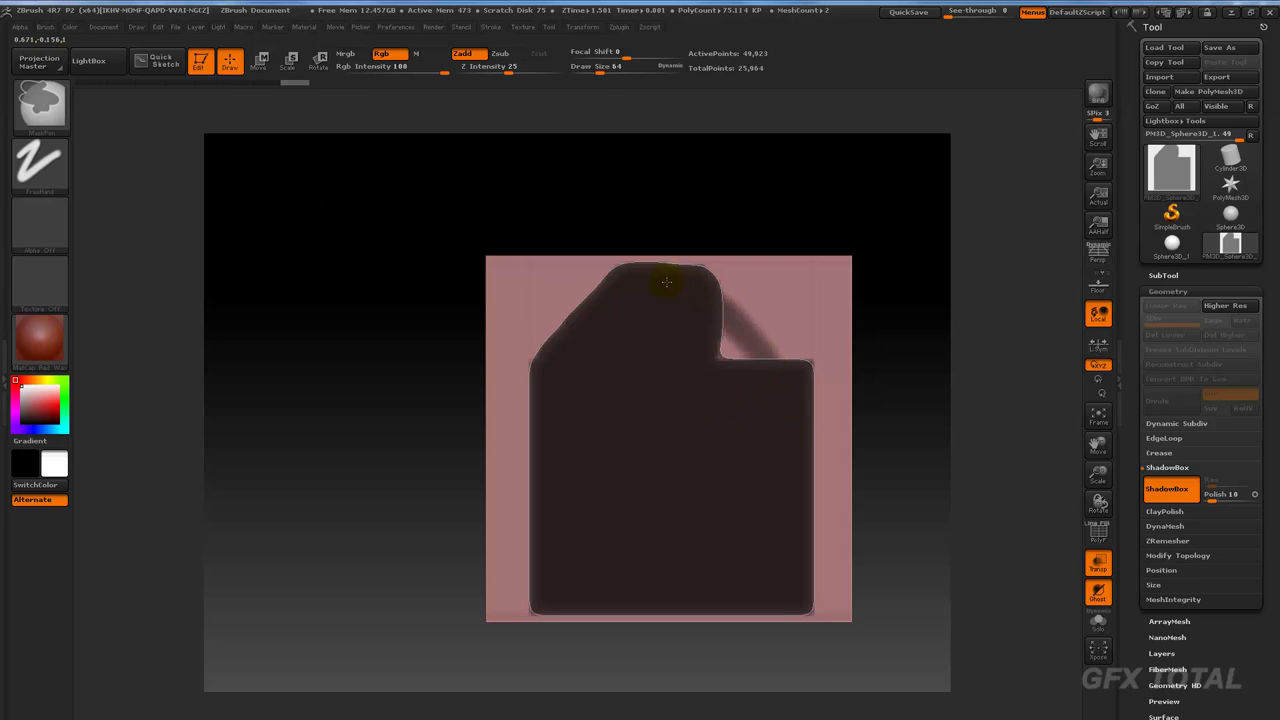
{"action": "left_click", "coordinate": [40, 100]}
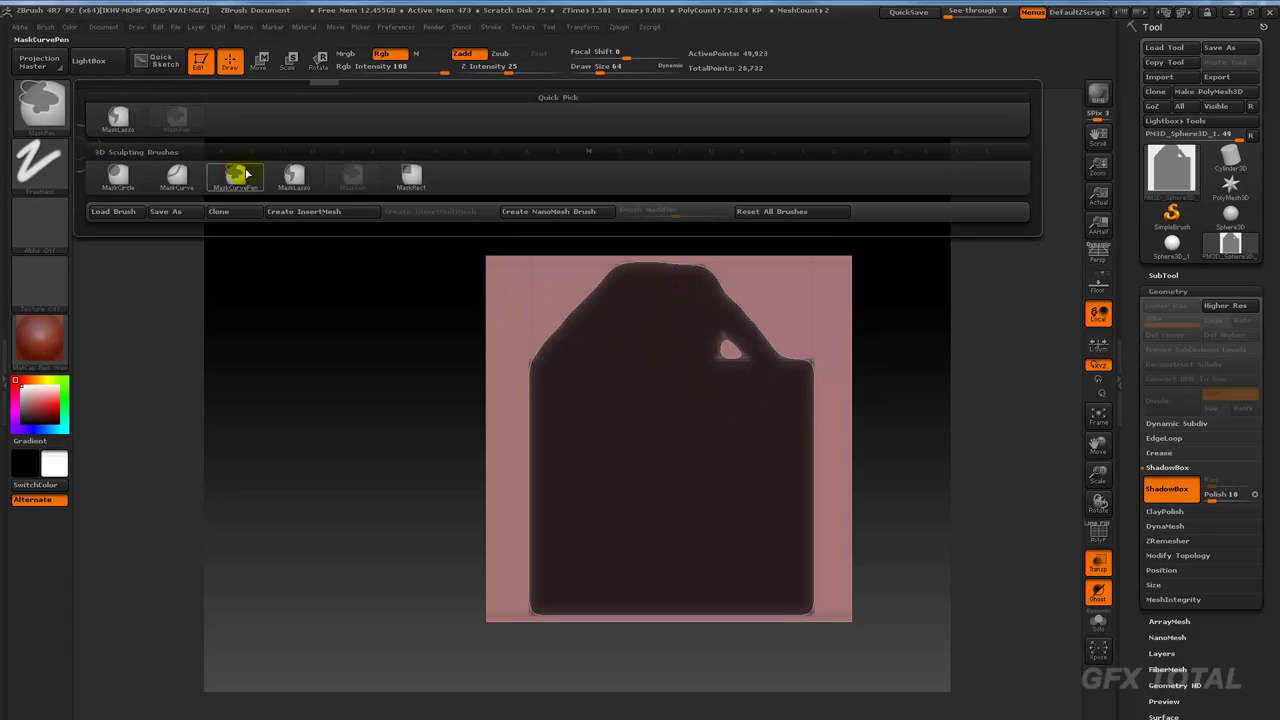
{"action": "left_click", "coordinate": [231, 177]}
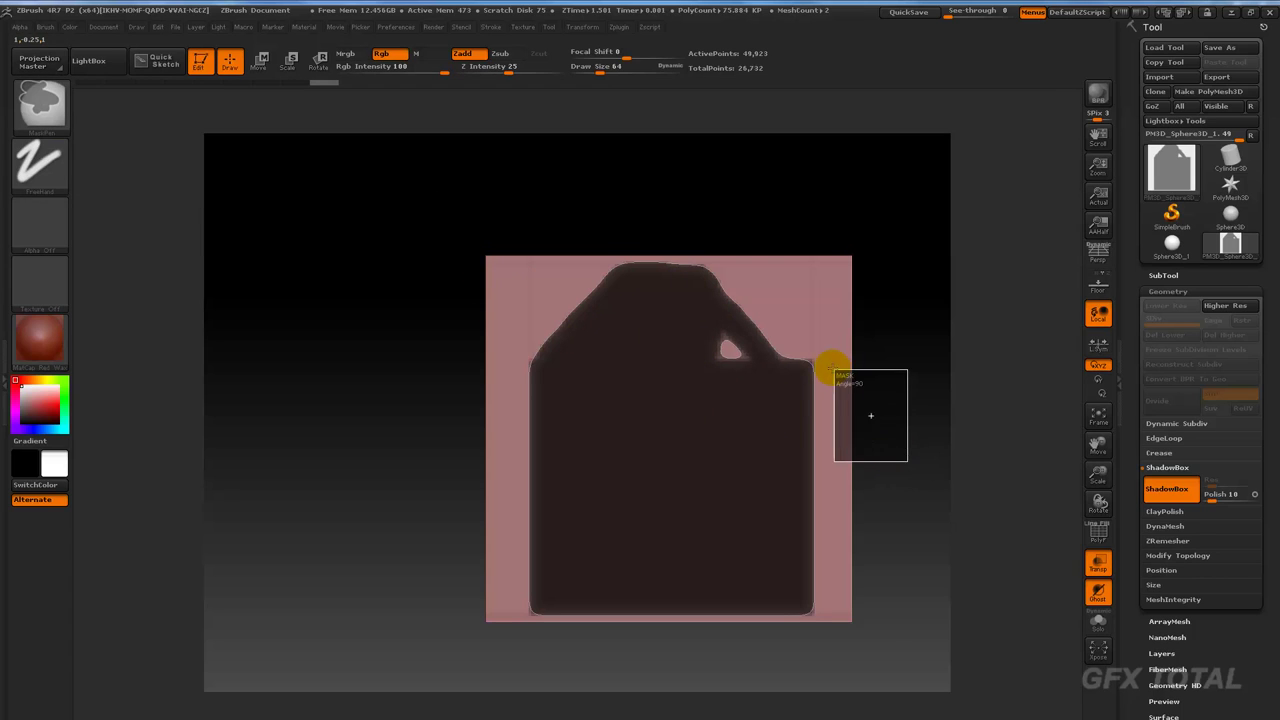
{"action": "mouse_move", "coordinate": [681, 329]}
{"action": "left_mouse_down", "text": "ctrl"}
{"action": "mouse_move", "coordinate": [740, 329]}
{"action": "mouse_move", "coordinate": [623, 263]}
{"action": "left_mouse_up", "text": "ctrl"}
{"action": "mouse_move", "coordinate": [845, 216]}
{"action": "left_mouse_down"}
{"action": "mouse_move", "coordinate": [826, 214]}
{"action": "mouse_move", "coordinate": [839, 234]}
{"action": "mouse_move", "coordinate": [874, 194]}
{"action": "mouse_move", "coordinate": [900, 294]}
{"action": "mouse_move", "coordinate": [732, 182]}
{"action": "left_mouse_up"}
Step: Turn ShadowBox off to produce a solid red slab and check its thickness
{"action": "left_click", "coordinate": [1165, 490]}
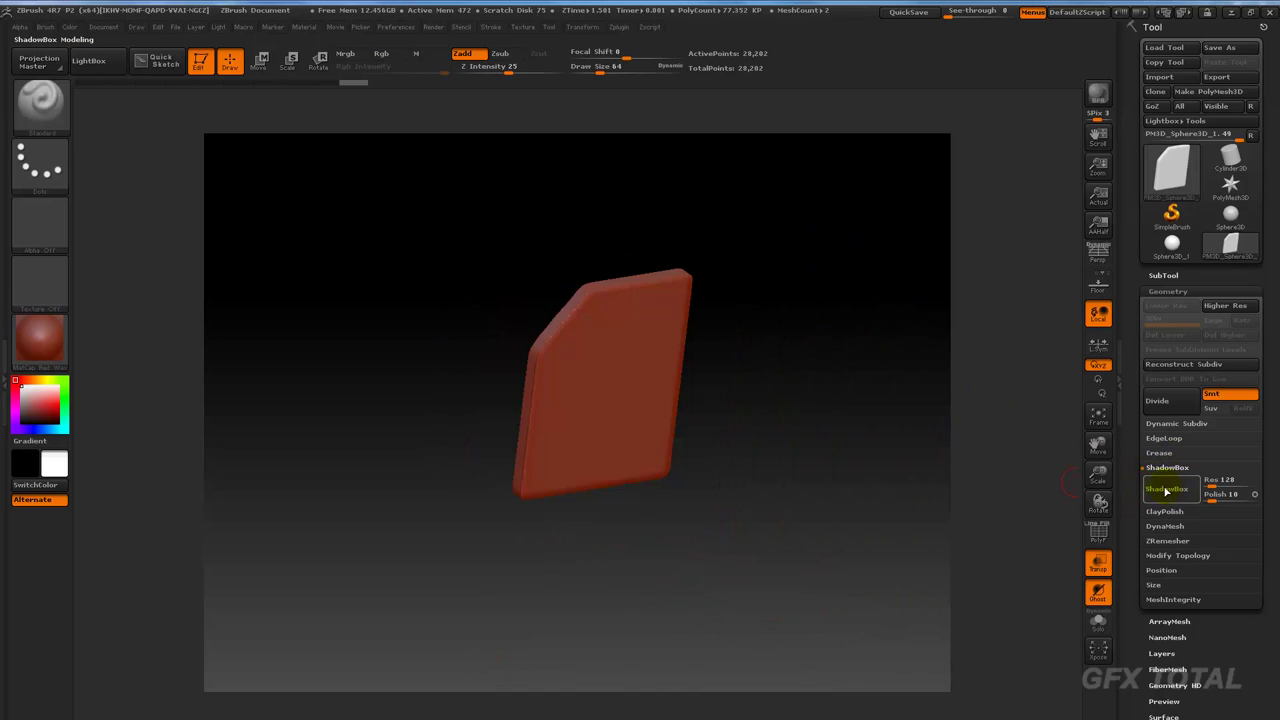
{"action": "left_click_drag", "start_coordinate": [831, 380], "coordinate": [857, 383]}
{"action": "mouse_move", "coordinate": [766, 286]}
{"action": "left_mouse_down"}
{"action": "mouse_move", "coordinate": [708, 334]}
{"action": "mouse_move", "coordinate": [624, 549]}
{"action": "mouse_move", "coordinate": [495, 608]}
{"action": "mouse_move", "coordinate": [512, 506]}
{"action": "left_mouse_up"}
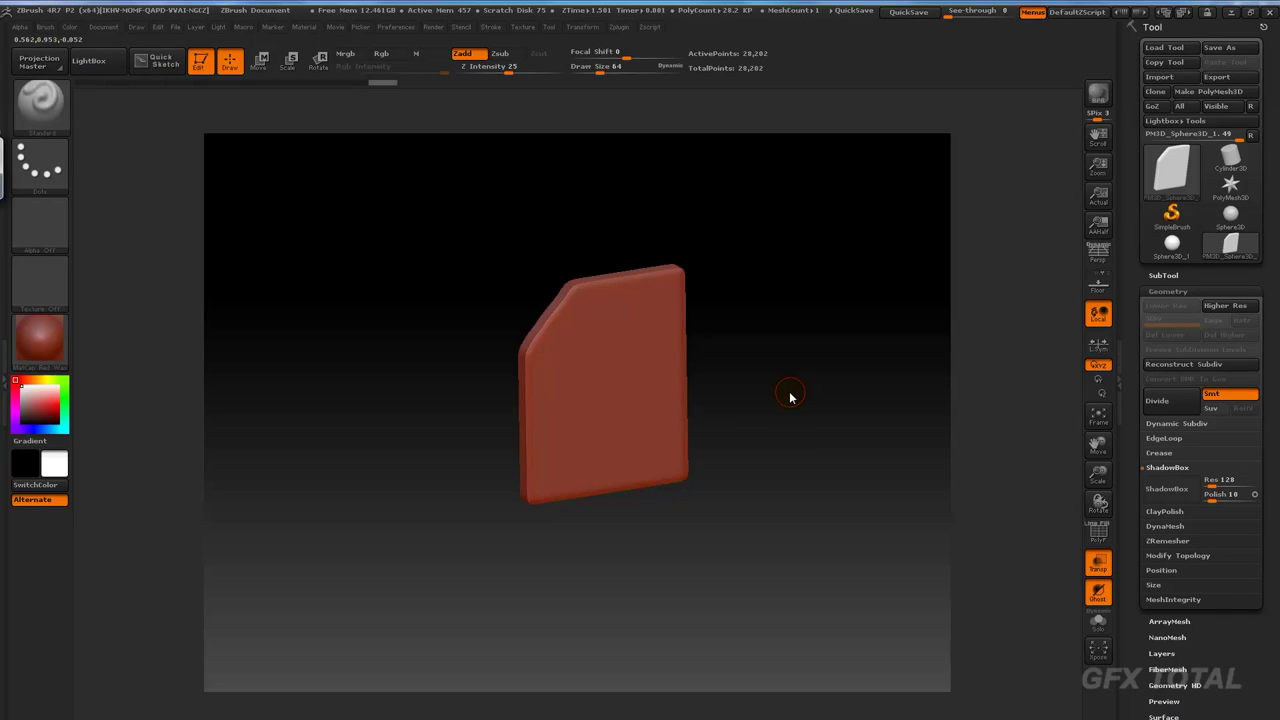
{"action": "left_click_drag", "start_coordinate": [789, 397], "coordinate": [733, 421]}
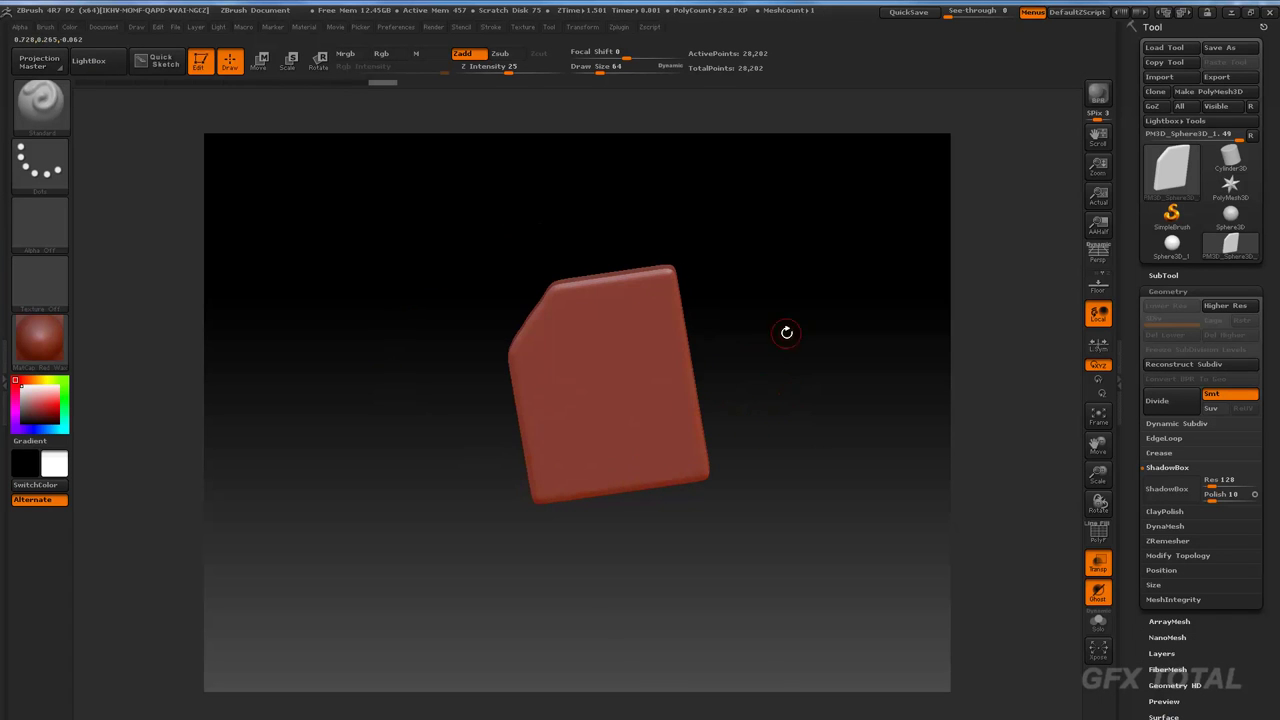
{"action": "mouse_move", "coordinate": [786, 331]}
{"action": "left_mouse_down"}
{"action": "mouse_move", "coordinate": [817, 360]}
{"action": "mouse_move", "coordinate": [660, 474]}
{"action": "left_mouse_up"}
{"action": "mouse_move", "coordinate": [728, 279]}
{"action": "left_mouse_down"}
{"action": "mouse_move", "coordinate": [823, 371]}
{"action": "mouse_move", "coordinate": [724, 440]}
{"action": "left_mouse_up"}
{"action": "mouse_move", "coordinate": [775, 368]}
{"action": "left_mouse_down"}
{"action": "mouse_move", "coordinate": [780, 406]}
{"action": "mouse_move", "coordinate": [743, 422]}
{"action": "left_mouse_up"}
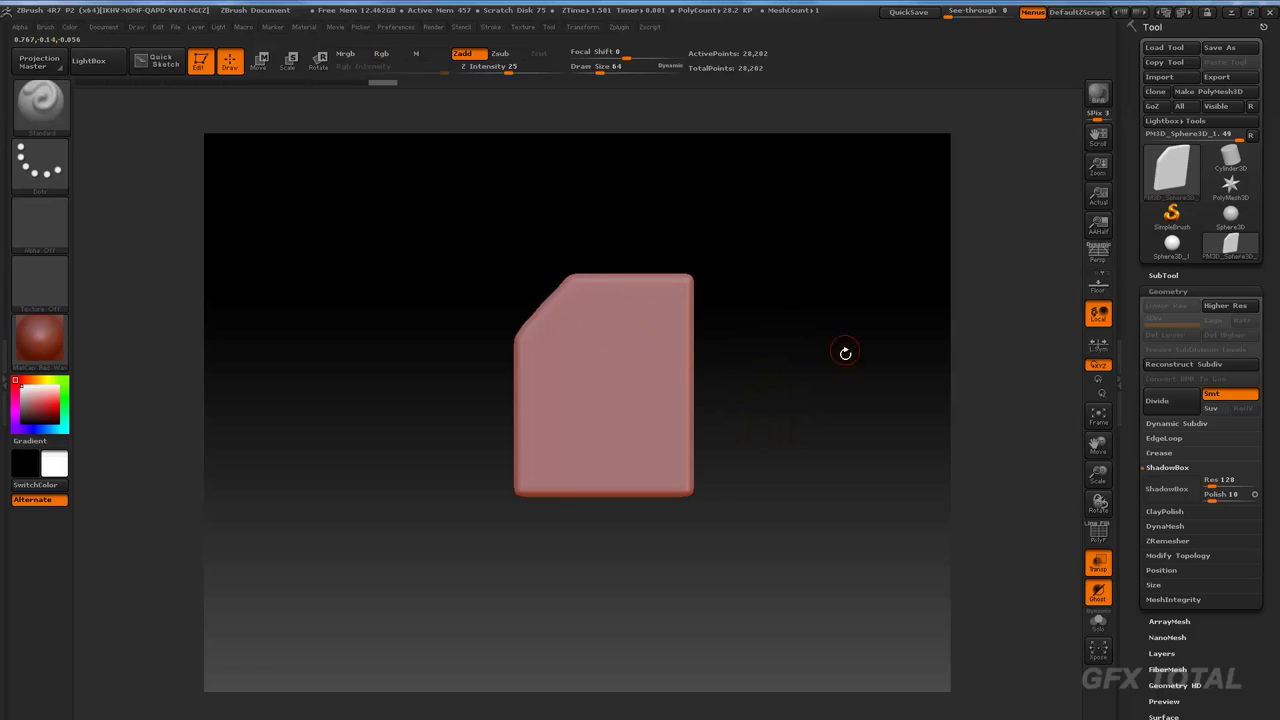
{"action": "left_click_drag", "start_coordinate": [843, 351], "coordinate": [897, 476]}
Step: Show the PolyF wireframe and Mirror And Weld the slab into symmetric slanted corners
{"action": "left_click", "coordinate": [1098, 545]}
{"action": "left_click_drag", "start_coordinate": [823, 443], "coordinate": [843, 423]}
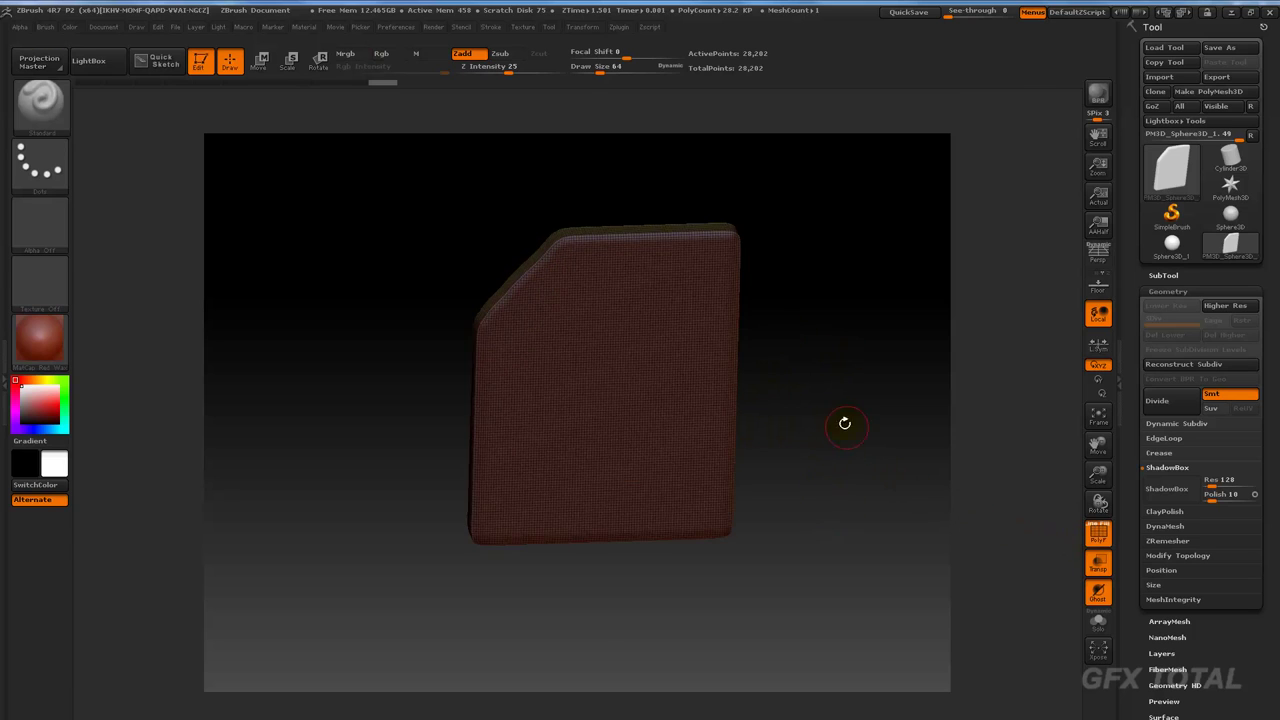
{"action": "scroll", "coordinate": [1173, 292], "scroll_direction": "down", "scroll_amount": 2}
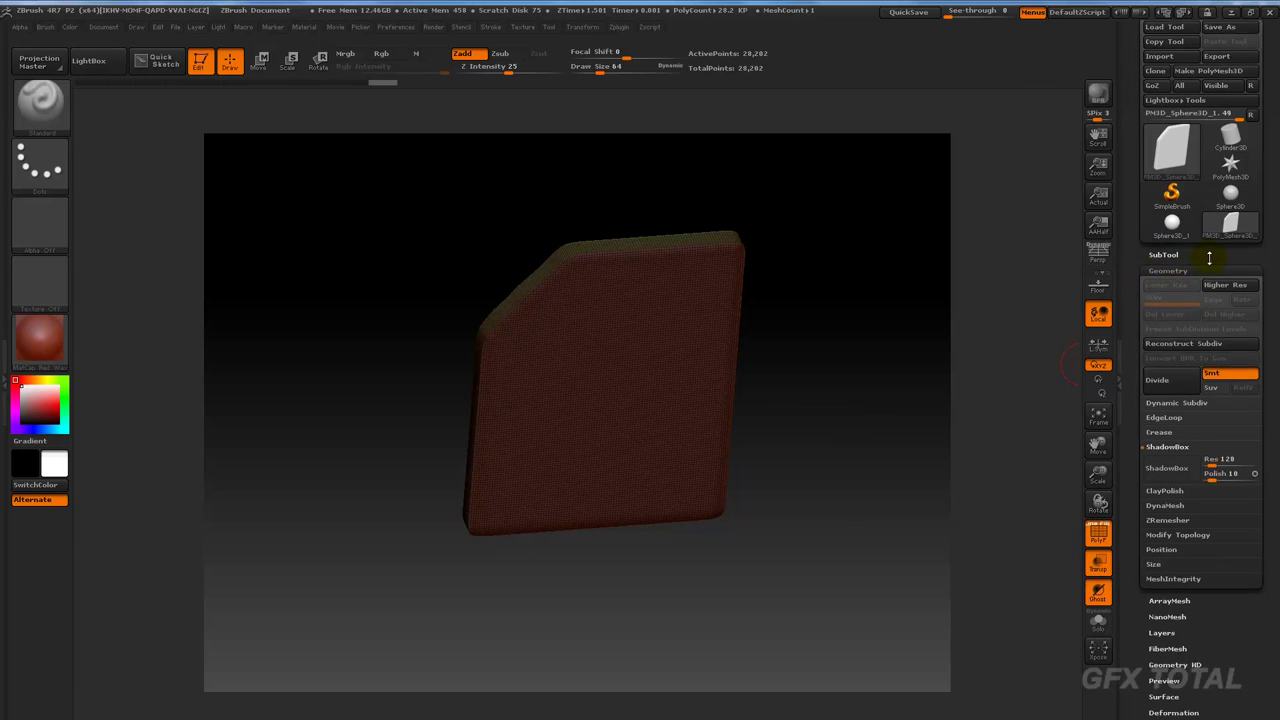
{"action": "left_click", "coordinate": [1183, 492]}
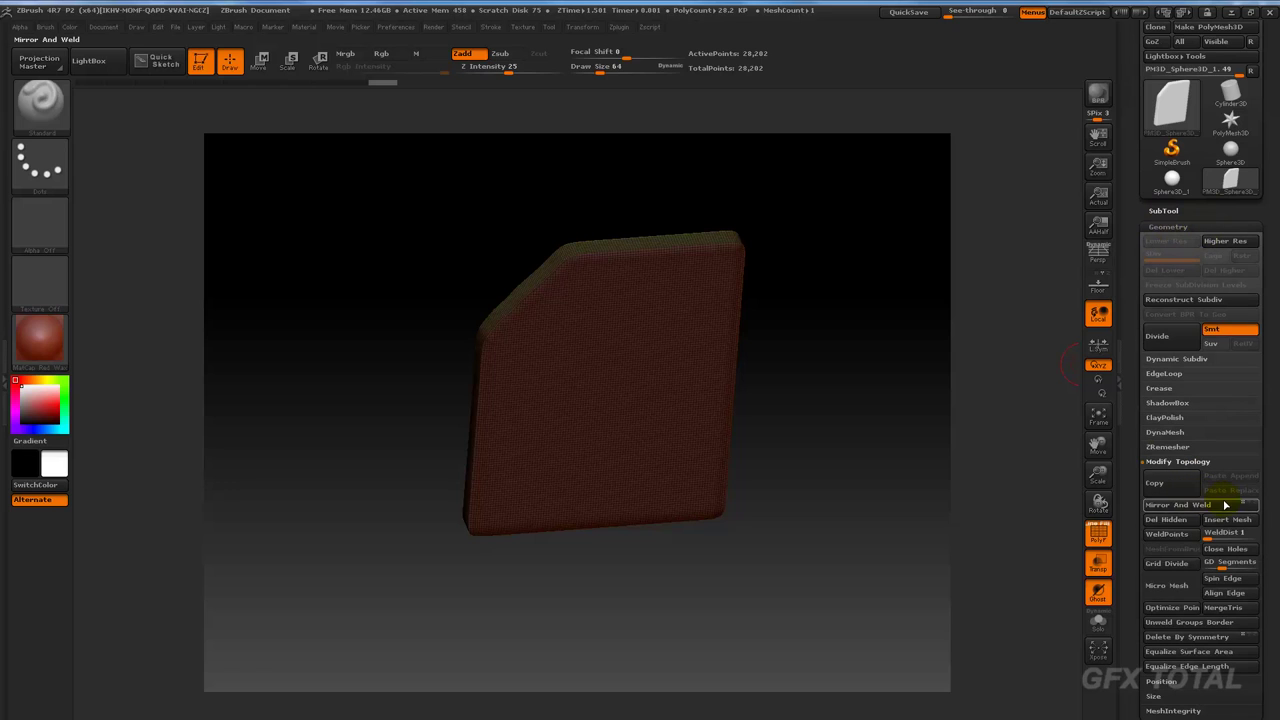
{"action": "left_click", "coordinate": [1183, 508]}
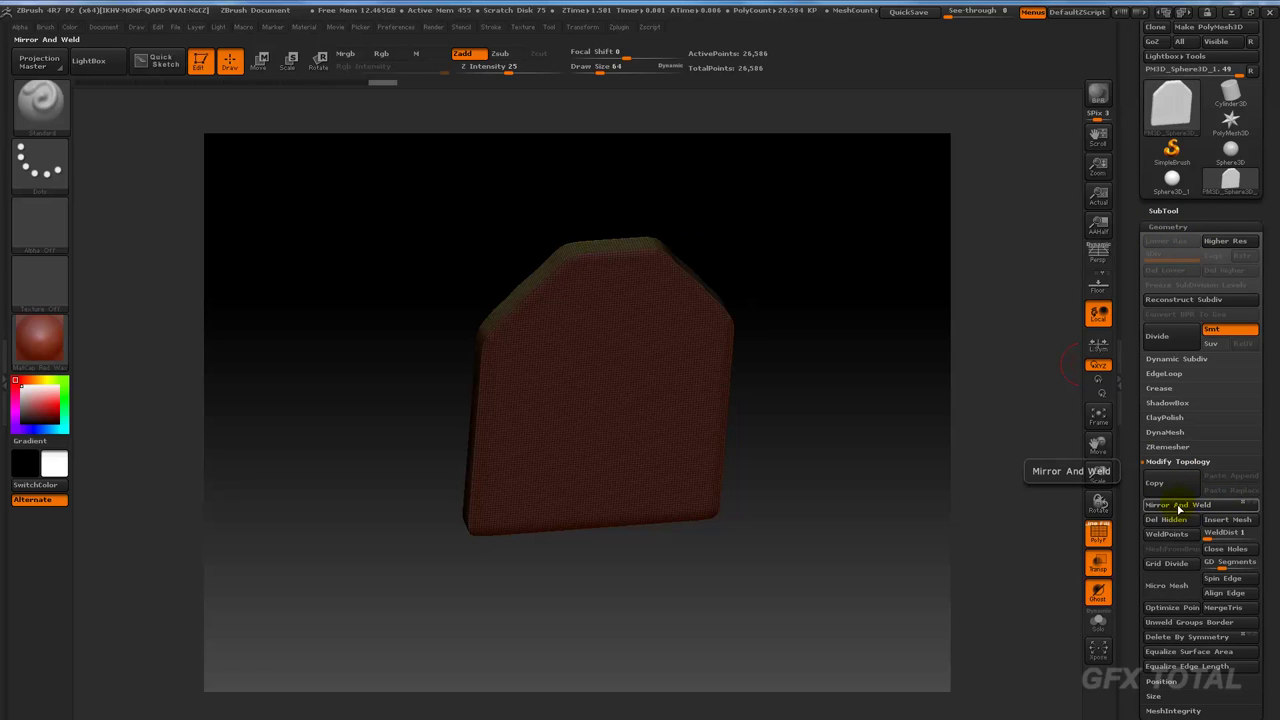
{"action": "mouse_move", "coordinate": [871, 434]}
{"action": "left_mouse_down"}
{"action": "mouse_move", "coordinate": [803, 466]}
{"action": "mouse_move", "coordinate": [871, 432]}
{"action": "mouse_move", "coordinate": [849, 449]}
{"action": "left_mouse_up"}
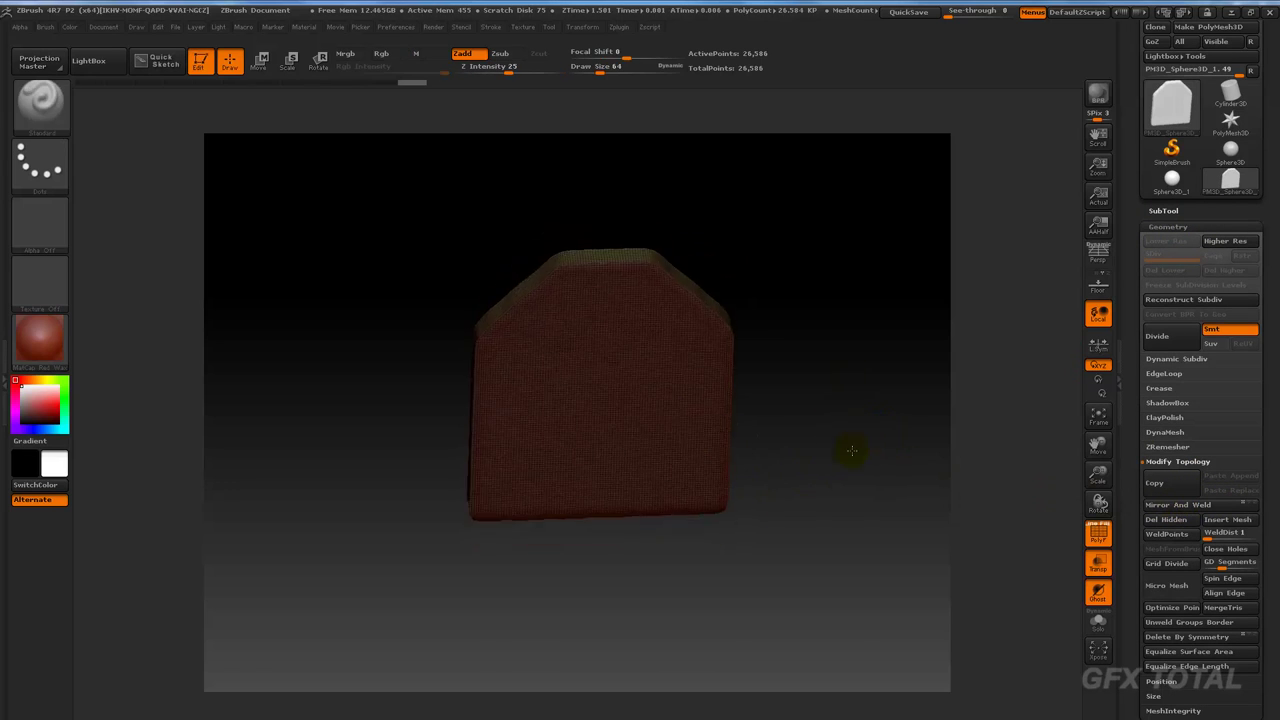
Step: Undo the mirror, shift the slab left with a Transpose line, and Mirror And Weld again
{"action": "key", "text": "ctrl+z"}
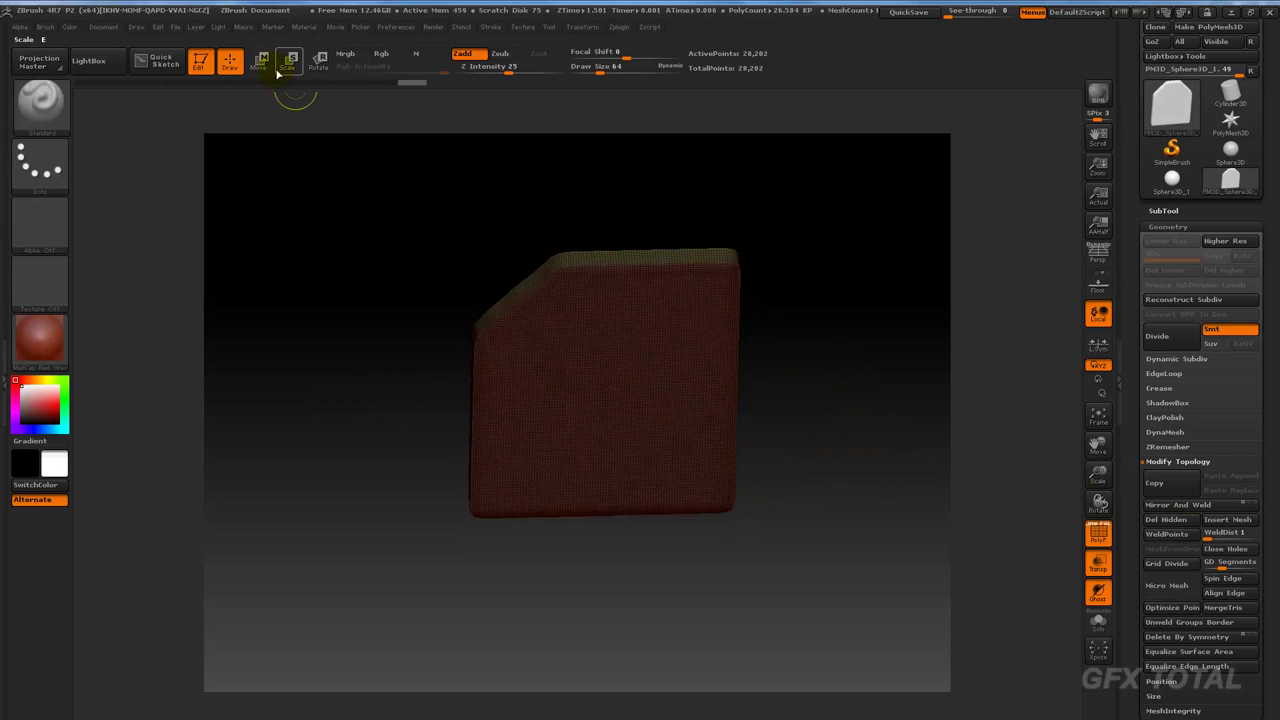
{"action": "left_click", "coordinate": [259, 60]}
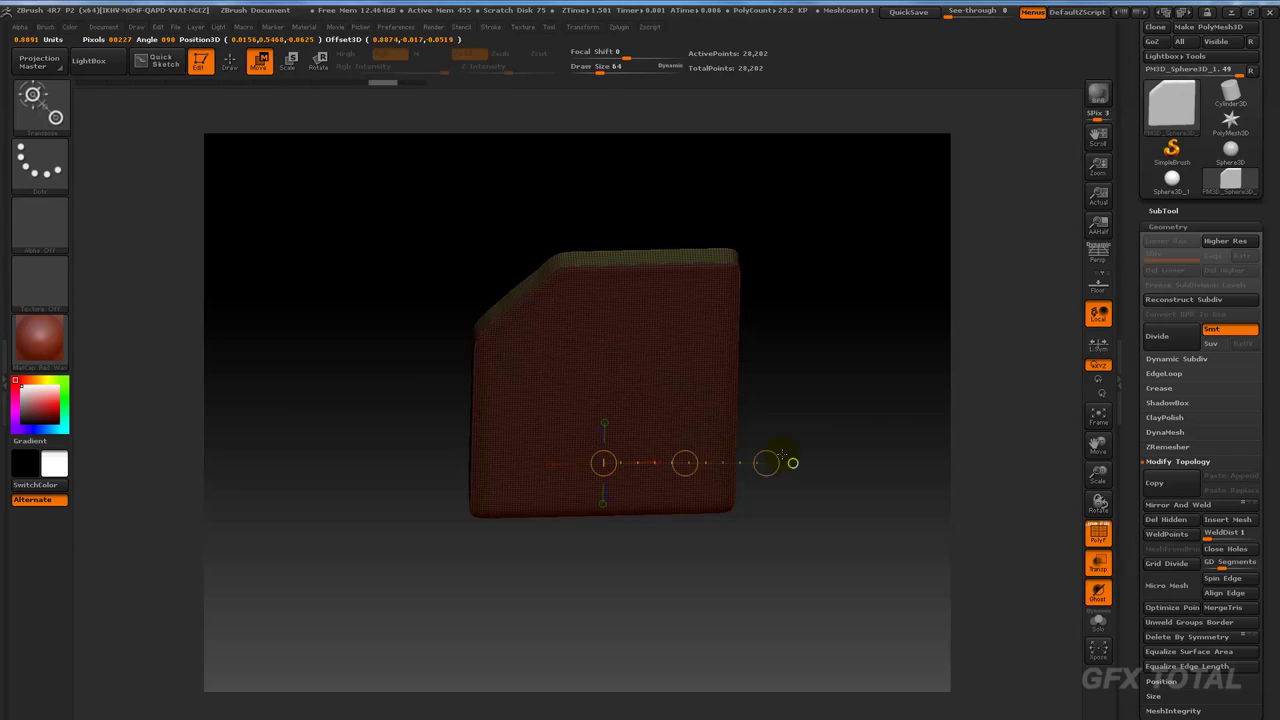
{"action": "left_click_drag", "start_coordinate": [603, 457], "coordinate": [891, 457]}
{"action": "left_click_drag", "start_coordinate": [734, 457], "coordinate": [684, 463]}
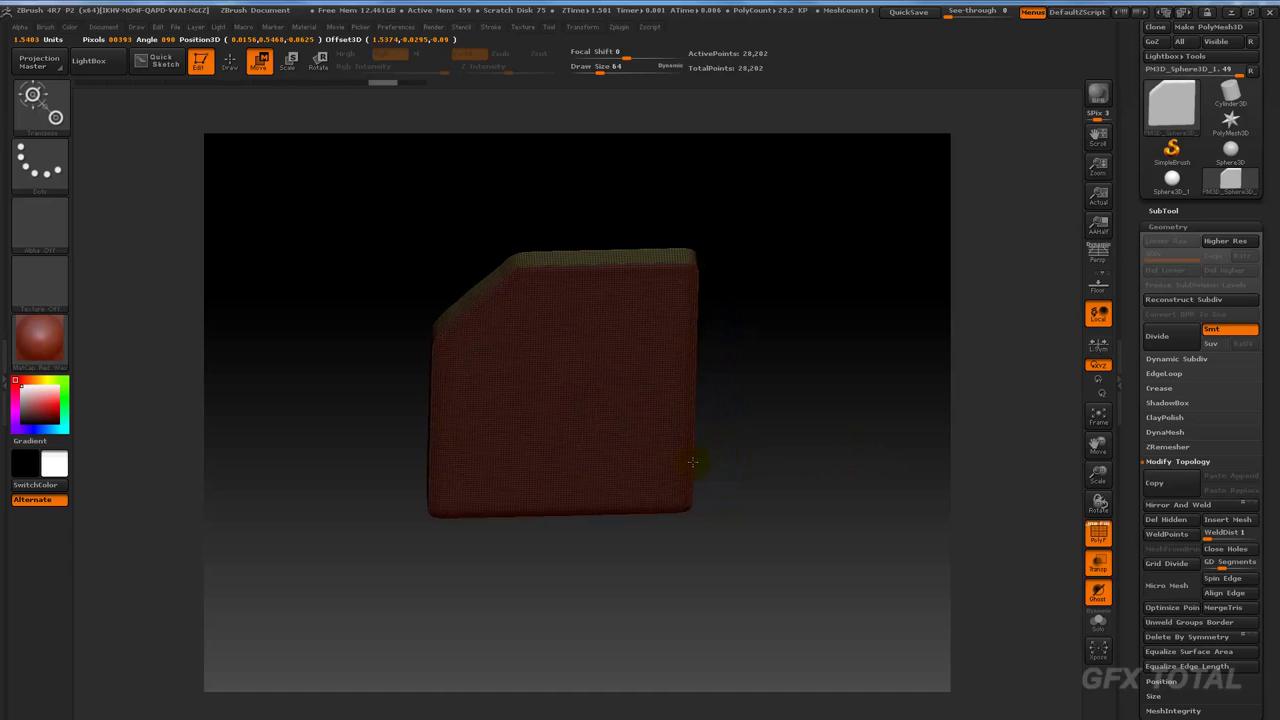
{"action": "left_click", "coordinate": [1177, 508]}
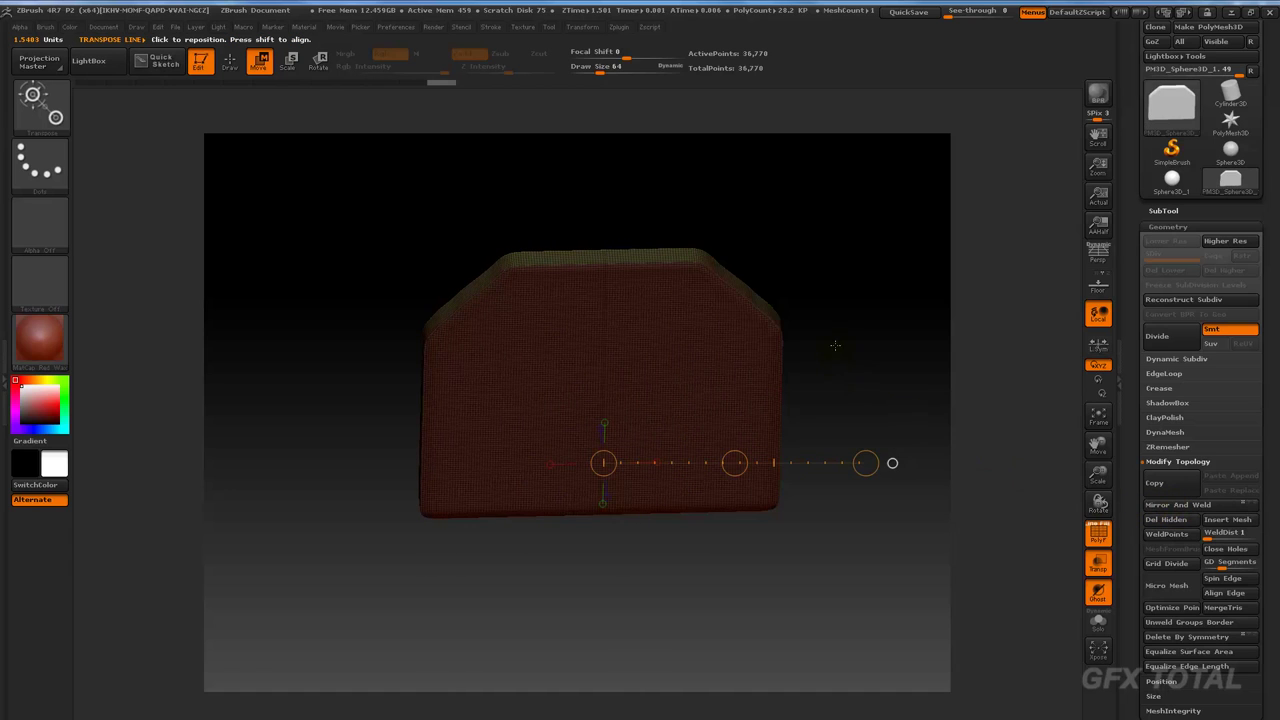
Step: Nudge the slab and redo Mirror And Weld into a wider symmetric panel of 33,554 points
{"action": "mouse_move", "coordinate": [835, 345]}
{"action": "left_mouse_down"}
{"action": "mouse_move", "coordinate": [872, 280]}
{"action": "mouse_move", "coordinate": [886, 283]}
{"action": "left_mouse_up"}
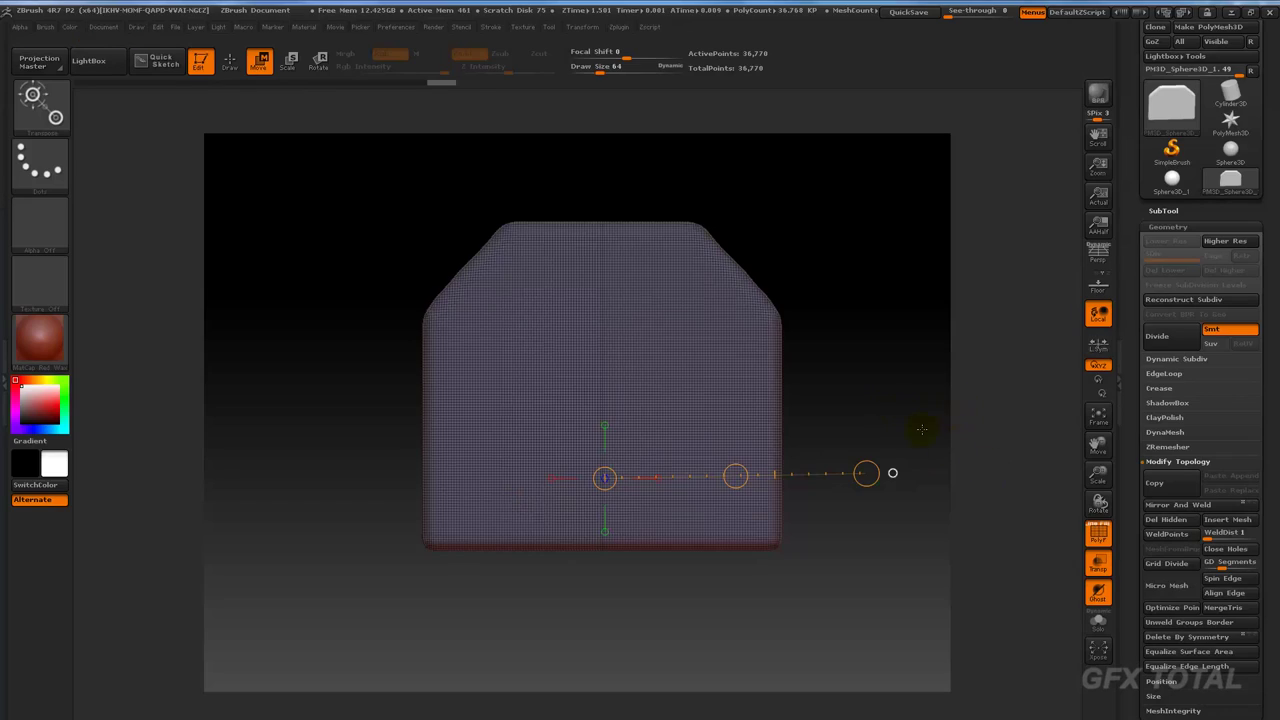
{"action": "left_click_drag", "start_coordinate": [921, 429], "coordinate": [733, 352]}
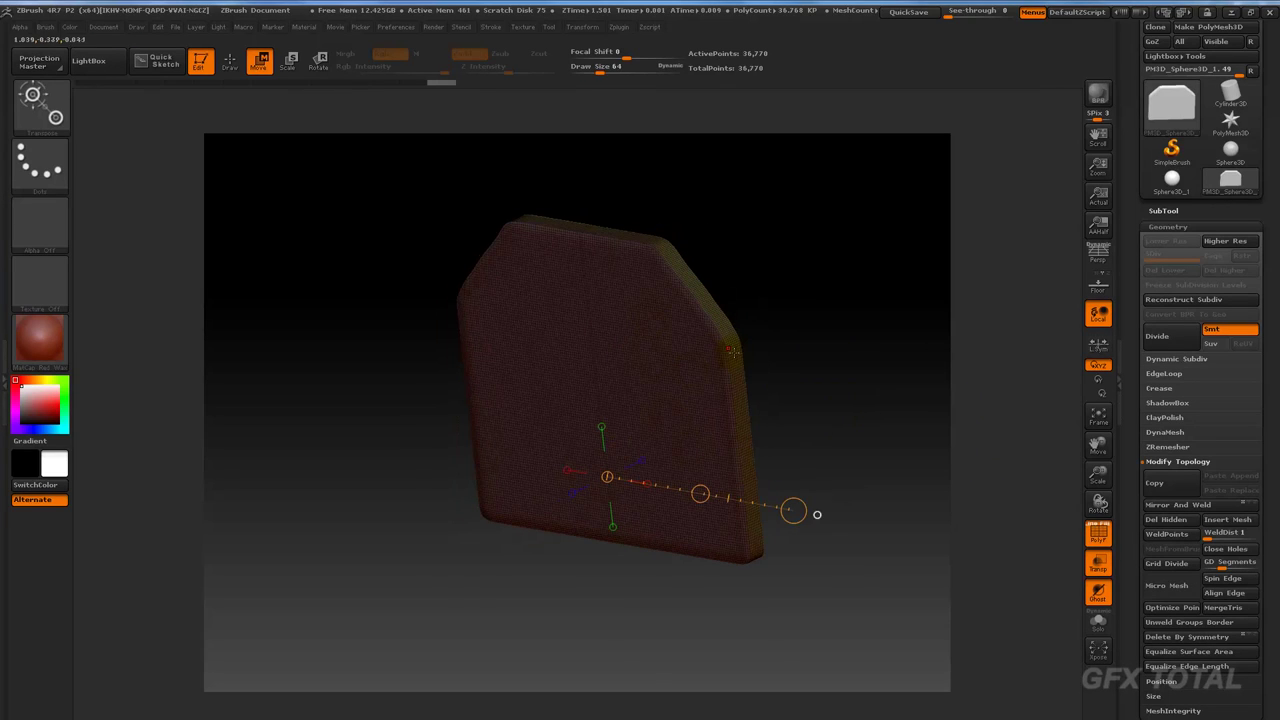
{"action": "left_click_drag", "start_coordinate": [865, 393], "coordinate": [780, 443], "text": "shift"}
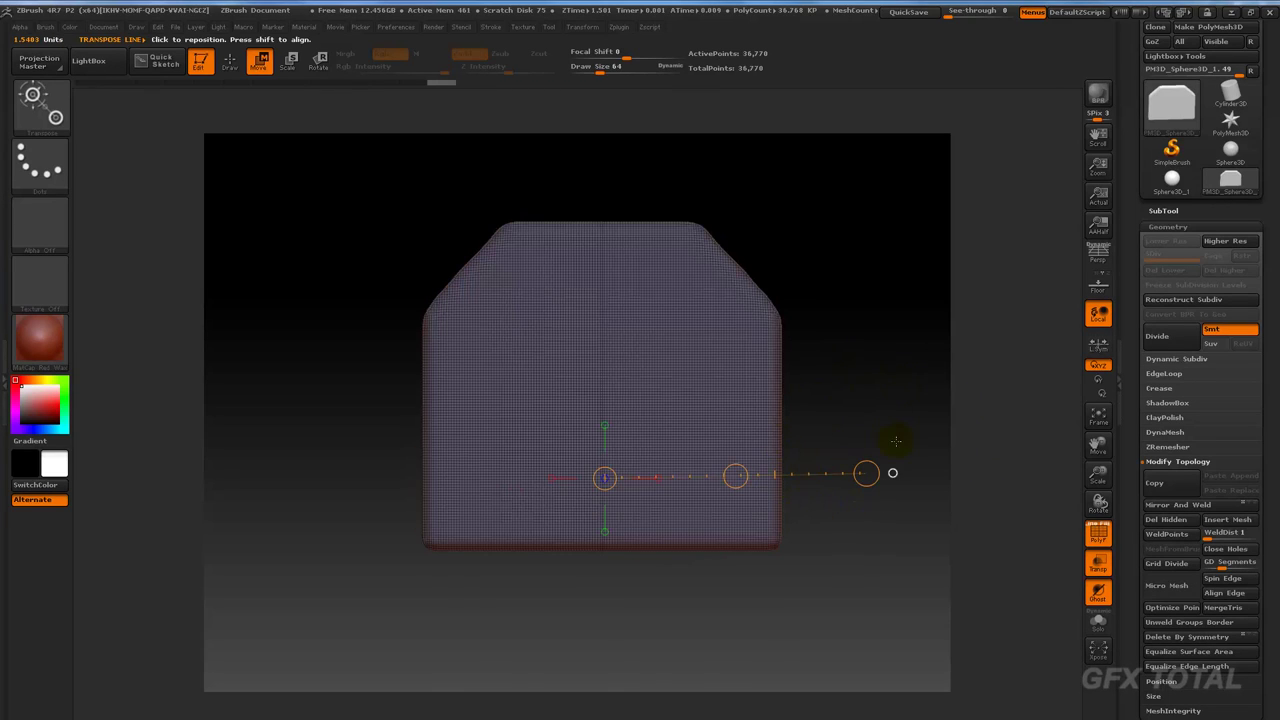
{"action": "left_click_drag", "start_coordinate": [895, 441], "coordinate": [752, 474], "text": "ctrl+shift"}
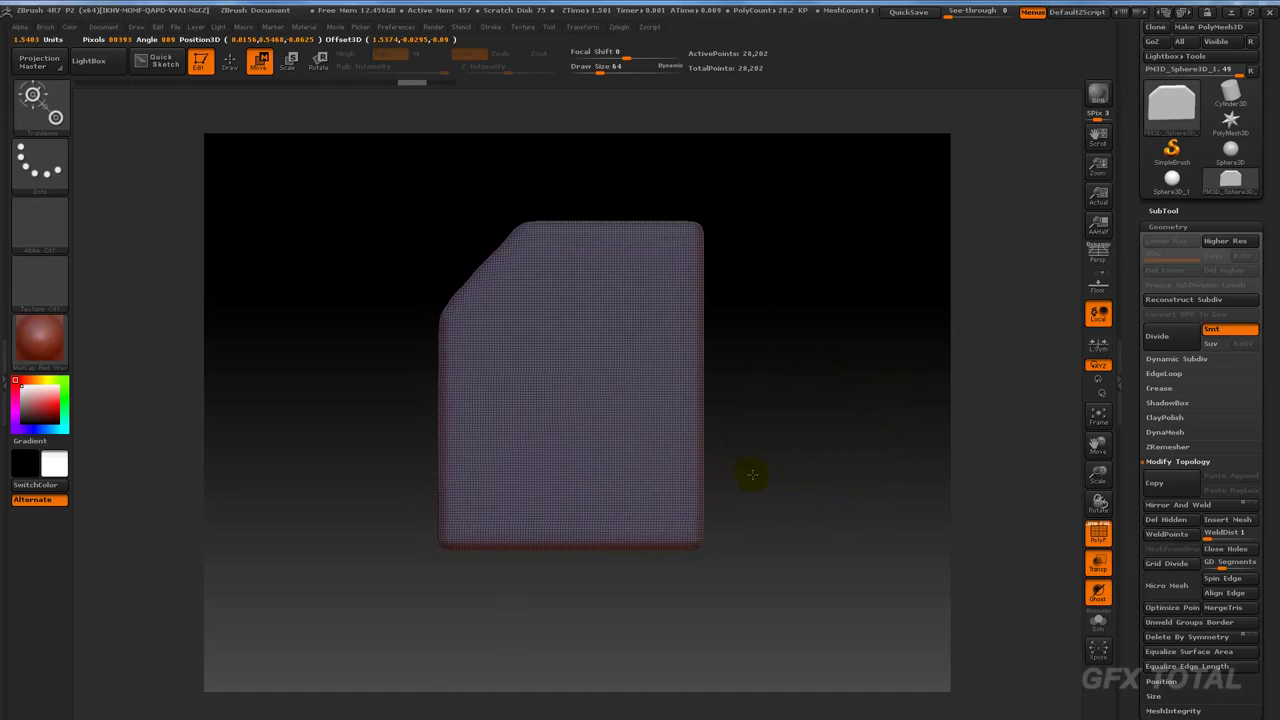
{"action": "left_click", "coordinate": [1176, 508]}
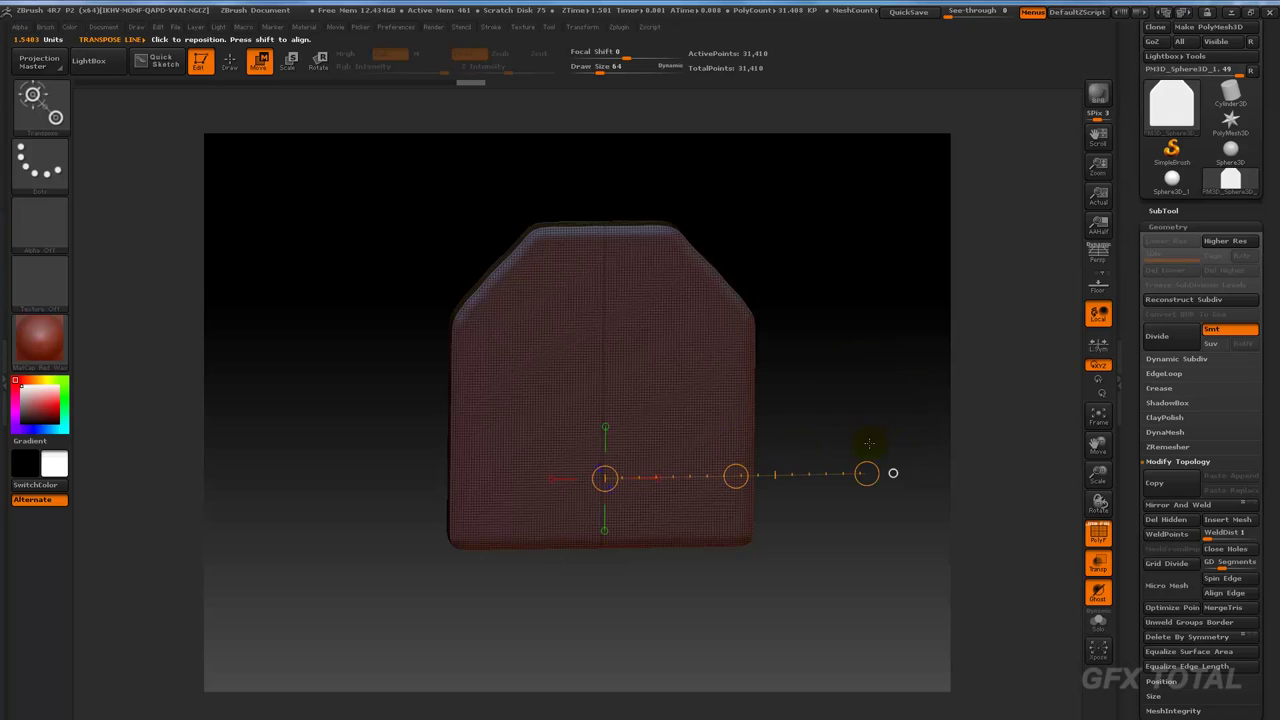
{"action": "key", "text": "ctrl+z"}
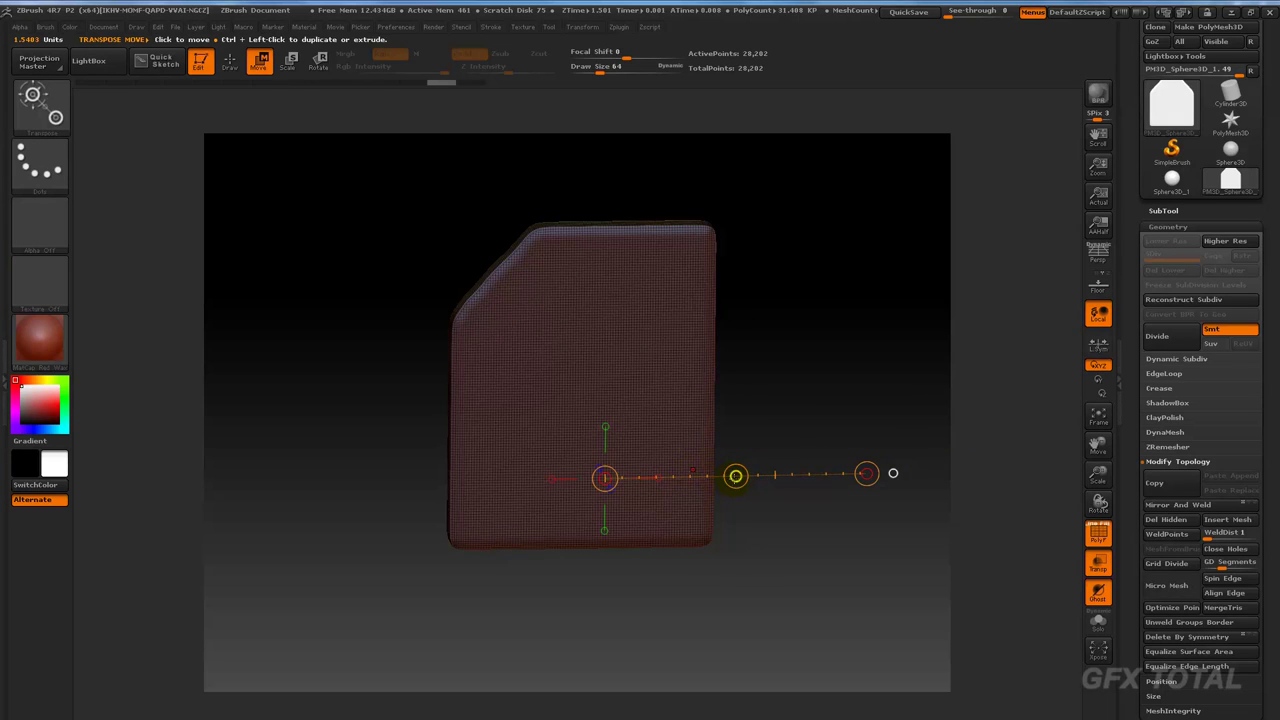
{"action": "key", "text": "ctrl+z"}
{"action": "left_click", "coordinate": [1186, 507]}
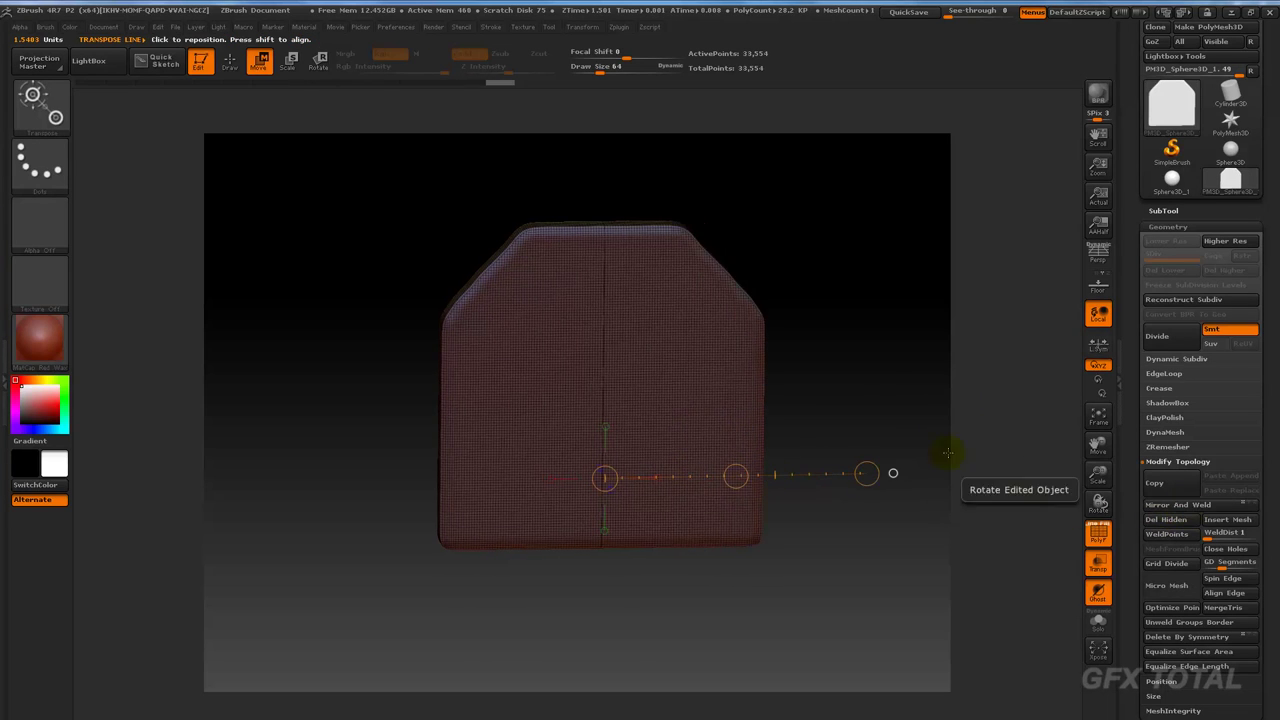
{"action": "mouse_move", "coordinate": [951, 451]}
{"action": "left_mouse_down"}
{"action": "mouse_move", "coordinate": [892, 343]}
{"action": "mouse_move", "coordinate": [854, 311]}
{"action": "mouse_move", "coordinate": [423, 203]}
{"action": "left_mouse_up"}
Step: Return to sculpting, undo a test stroke, and switch to the MaskPen brush
{"action": "key", "text": "q"}
{"action": "left_click_drag", "start_coordinate": [392, 253], "coordinate": [501, 347], "text": "shift"}
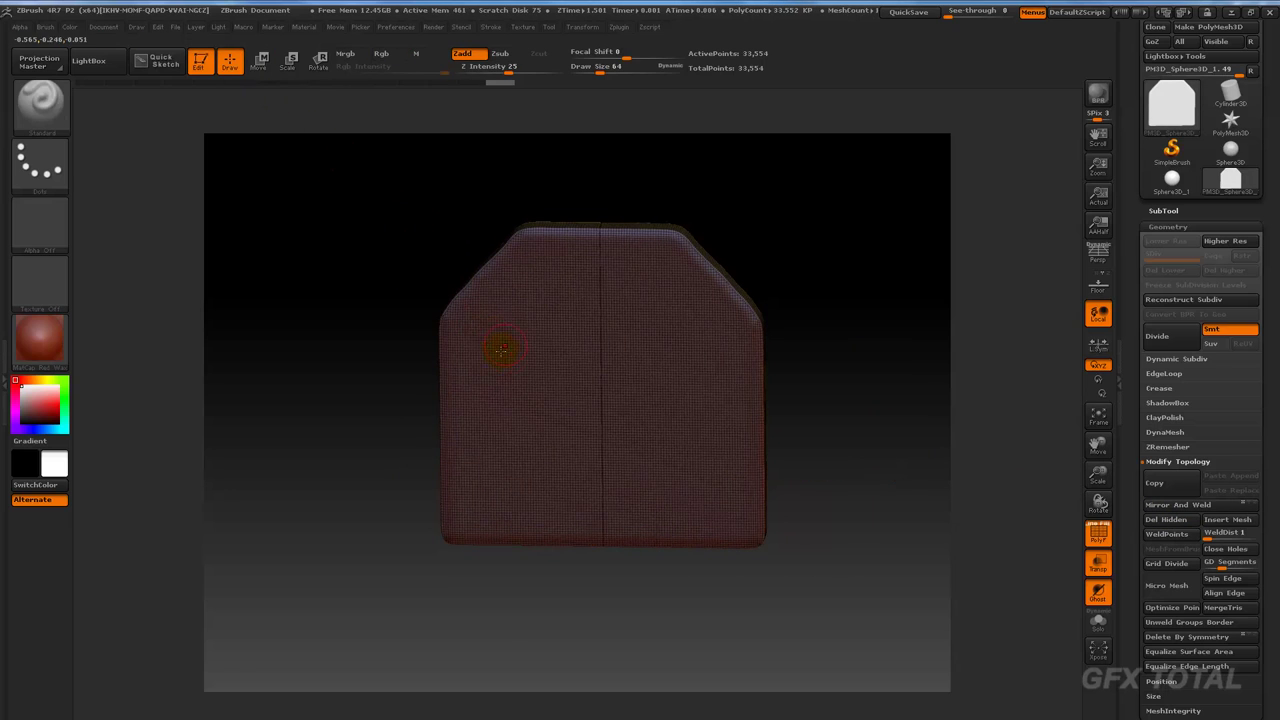
{"action": "left_click_drag", "start_coordinate": [480, 296], "coordinate": [591, 491]}
{"action": "key", "text": "ctrl+z"}
{"action": "key", "text": "ctrl+z"}
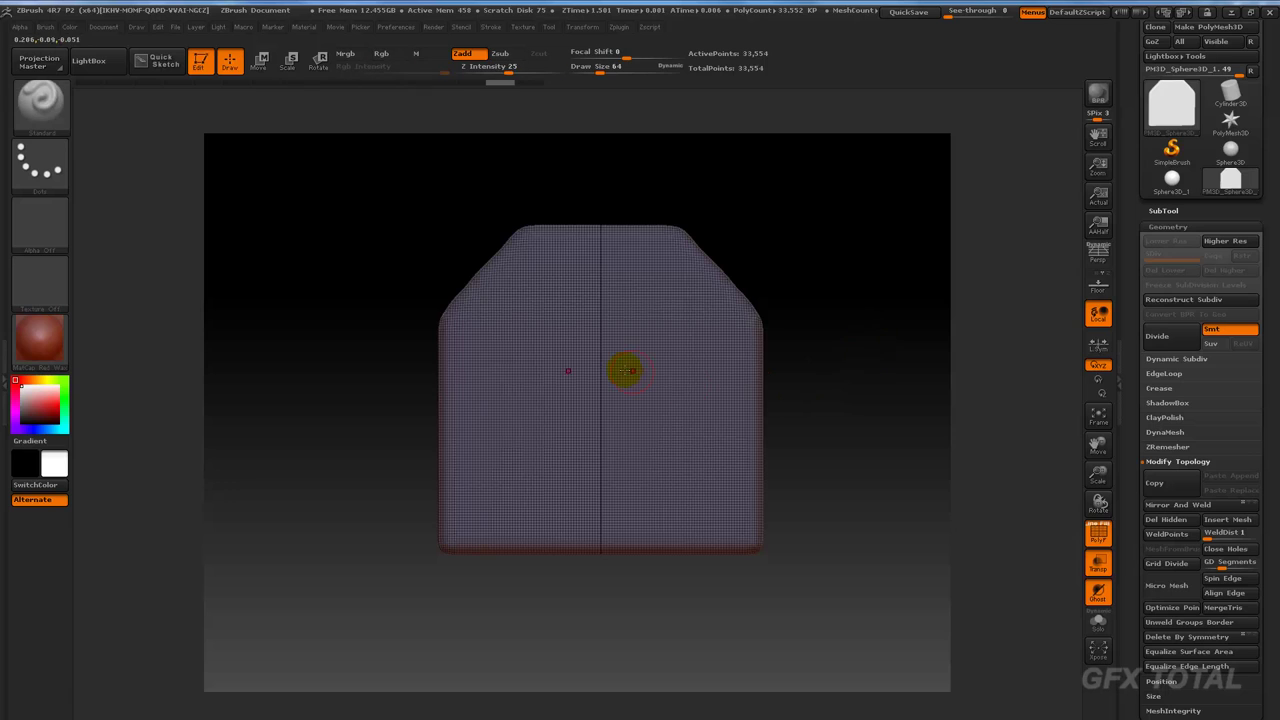
{"action": "left_click_drag", "start_coordinate": [883, 389], "coordinate": [820, 408], "text": "shift"}
{"action": "key", "text": "b"}
{"action": "key", "text": "m"}
{"action": "key", "text": "p"}
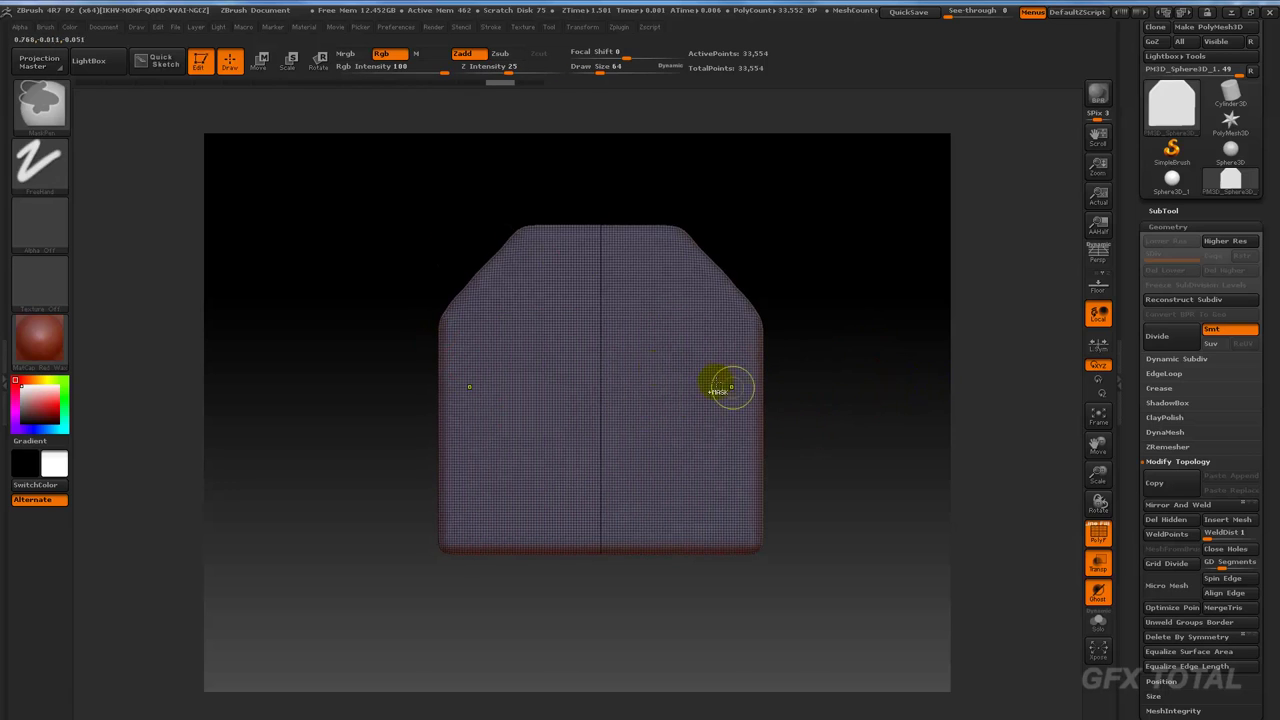
{"action": "left_click", "coordinate": [519, 374]}
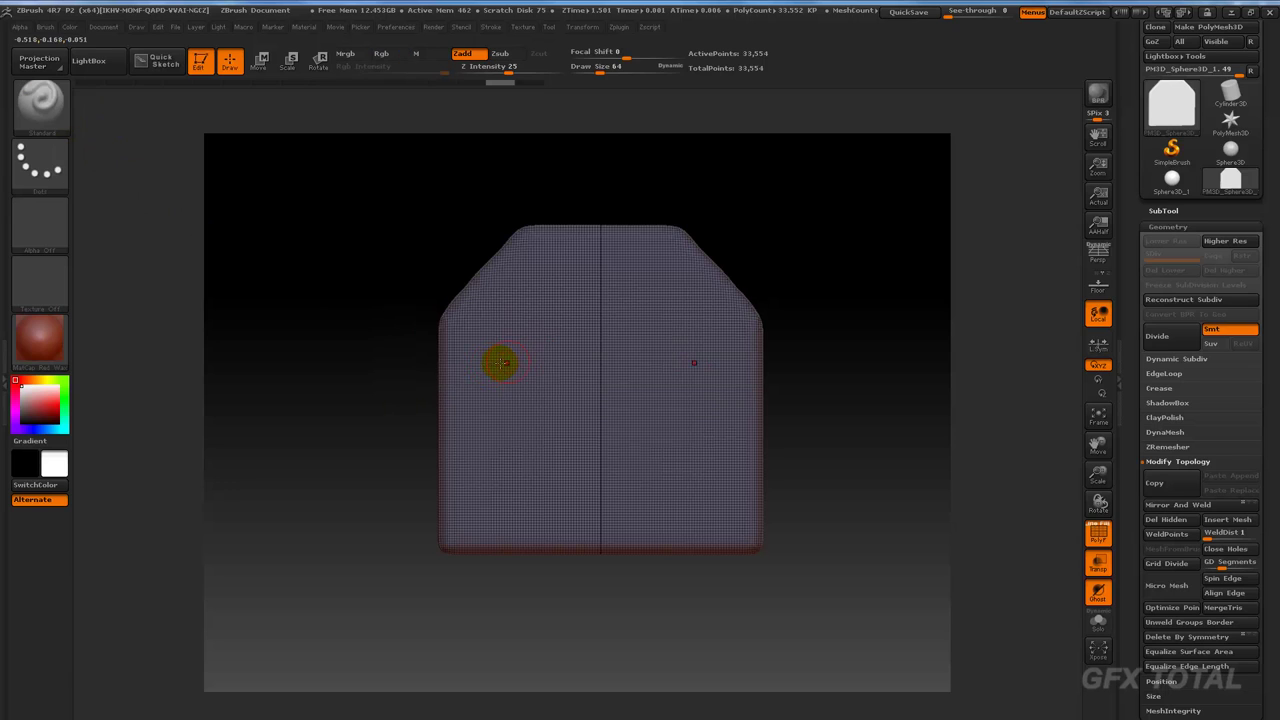
Step: Select ClipCurve and clip off the bottom of the panel with a straight edge
{"action": "left_click", "coordinate": [40, 100], "text": "ctrl+shift"}
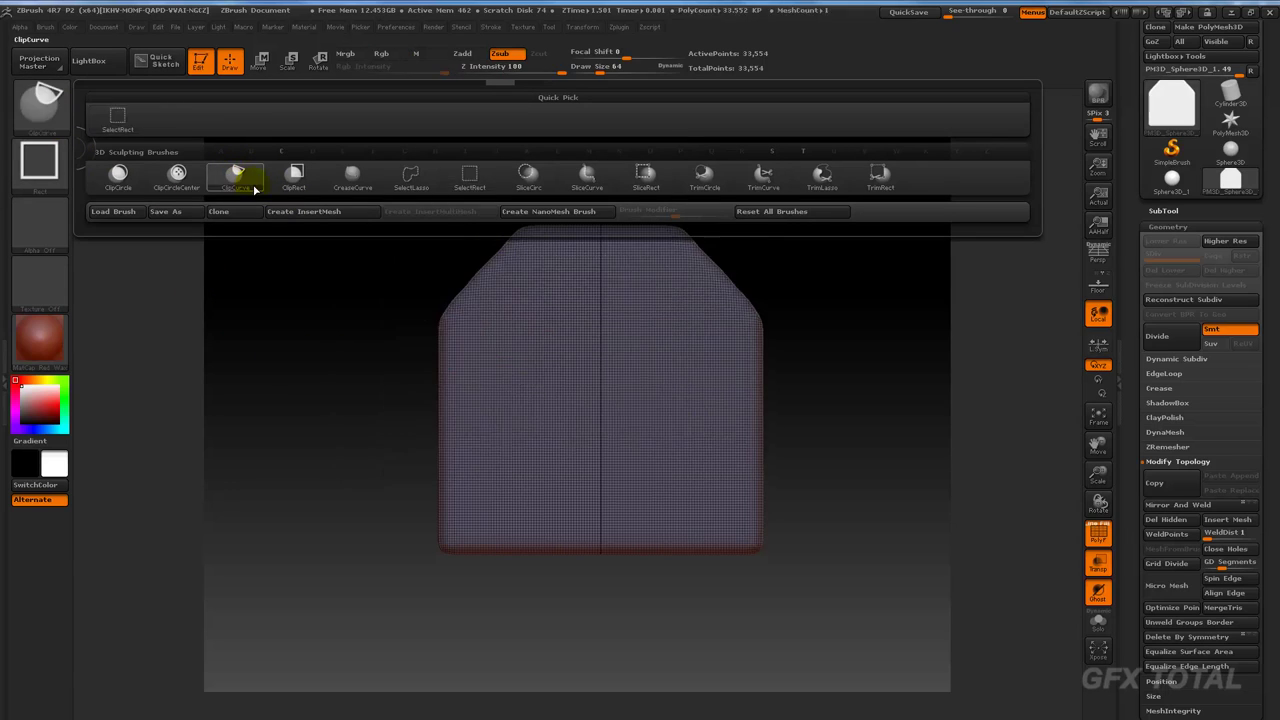
{"action": "left_click", "coordinate": [237, 175]}
{"action": "mouse_move", "coordinate": [880, 424]}
{"action": "left_mouse_down", "text": "ctrl+shift"}
{"action": "mouse_move", "coordinate": [303, 410]}
{"action": "mouse_move", "coordinate": [306, 397]}
{"action": "left_mouse_up", "text": "ctrl+shift"}
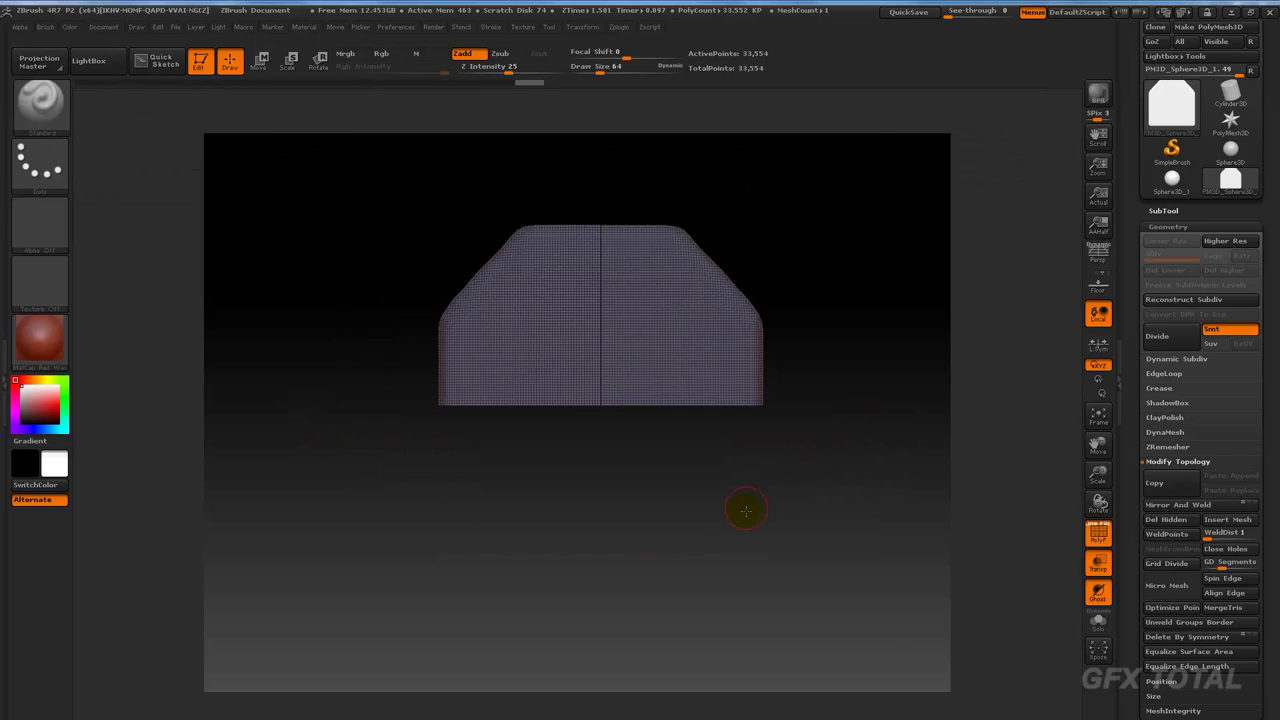
{"action": "mouse_move", "coordinate": [743, 508]}
{"action": "left_mouse_down"}
{"action": "mouse_move", "coordinate": [757, 428]}
{"action": "mouse_move", "coordinate": [885, 493]}
{"action": "left_mouse_up"}
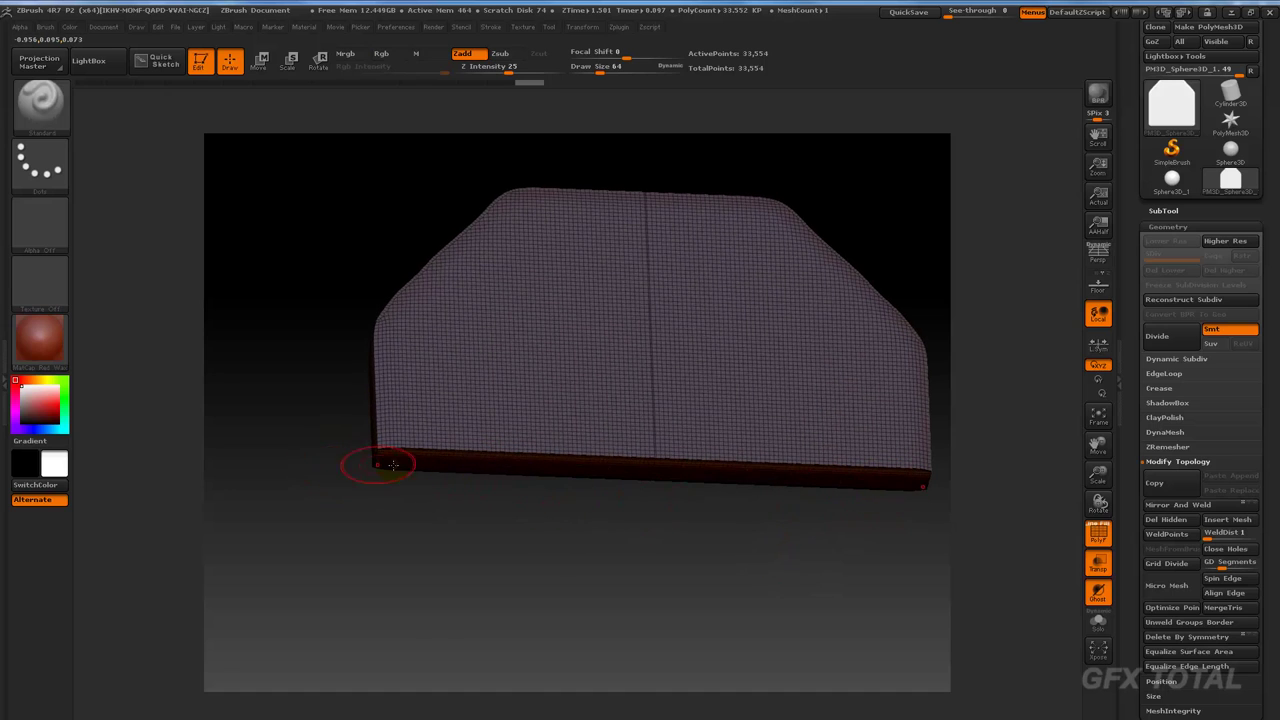
{"action": "left_click_drag", "start_coordinate": [542, 575], "coordinate": [608, 647], "text": "shift"}
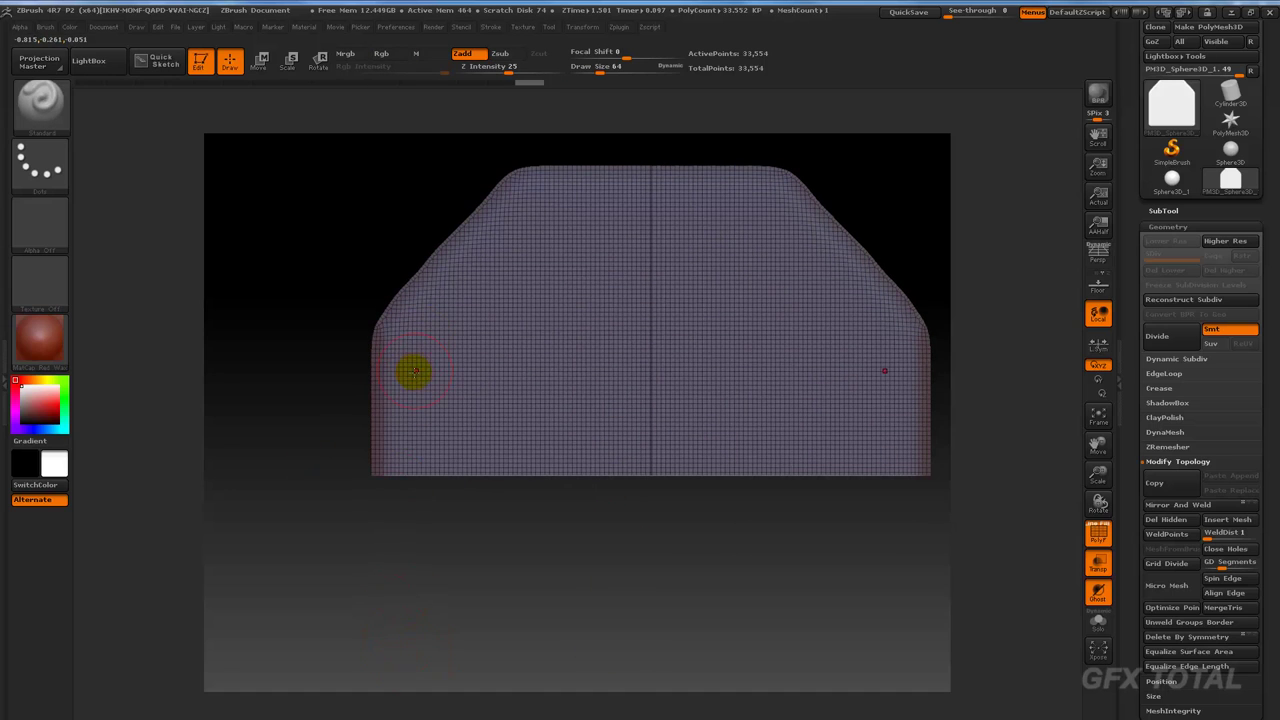
Step: Chamfer both upper corners at 45° and clip the top flat
{"action": "left_click_drag", "start_coordinate": [376, 534], "coordinate": [375, 247], "text": "ctrl+shift"}
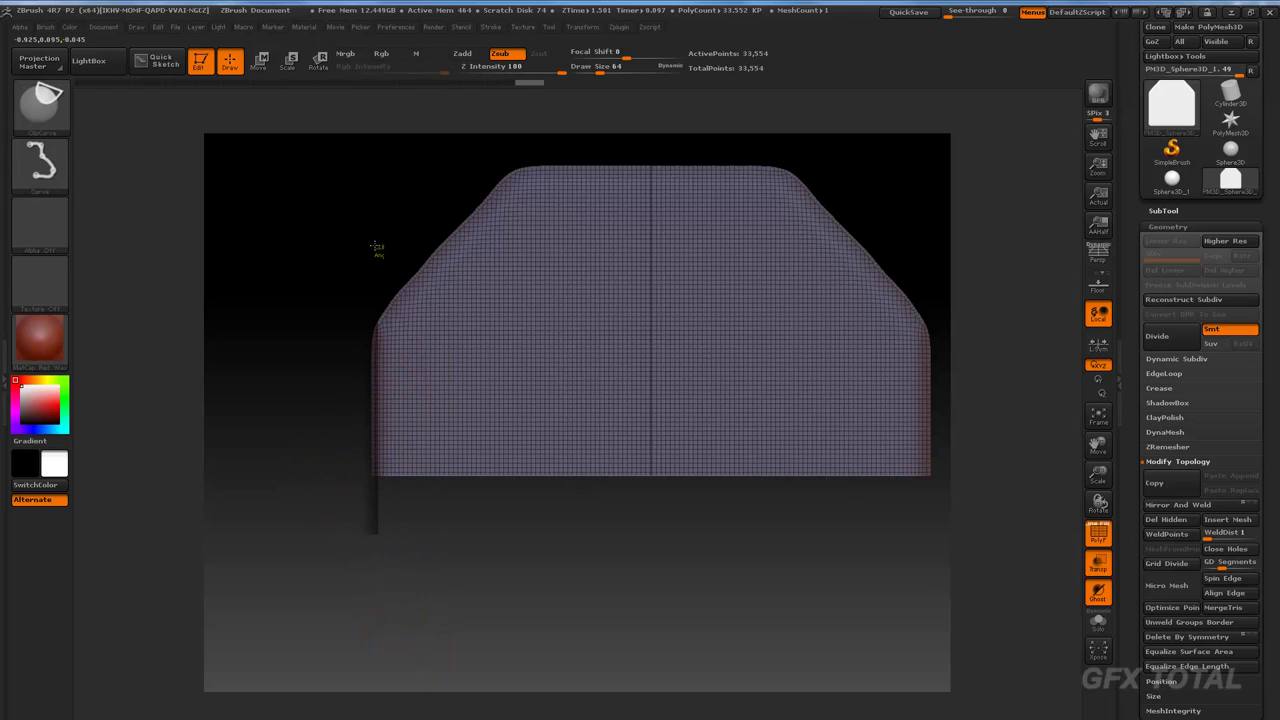
{"action": "left_click_drag", "start_coordinate": [320, 300], "coordinate": [310, 430], "text": "alt"}
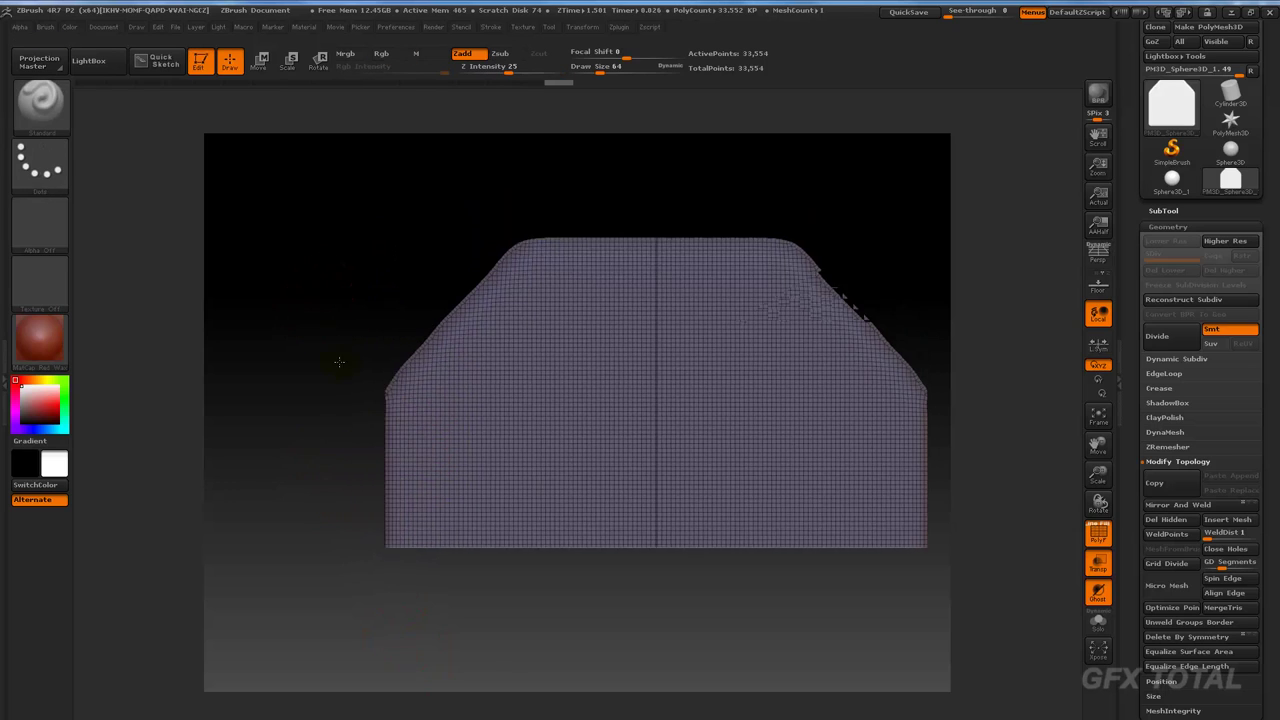
{"action": "mouse_move", "coordinate": [300, 487]}
{"action": "left_mouse_down", "text": "ctrl+shift"}
{"action": "mouse_move", "coordinate": [499, 295]}
{"action": "mouse_move", "coordinate": [559, 280]}
{"action": "mouse_move", "coordinate": [622, 233]}
{"action": "mouse_move", "coordinate": [606, 226]}
{"action": "left_mouse_up", "text": "ctrl+shift"}
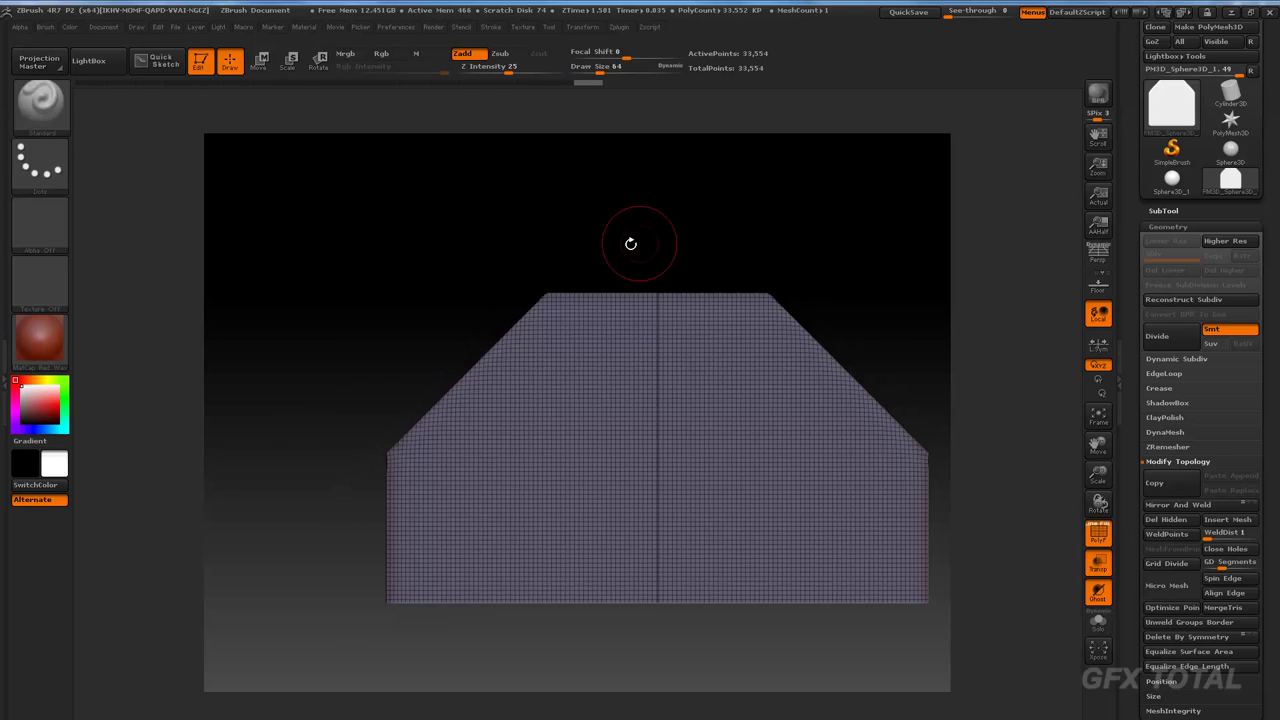
{"action": "mouse_move", "coordinate": [386, 263]}
{"action": "left_mouse_down", "text": "ctrl+shift"}
{"action": "mouse_move", "coordinate": [780, 271]}
{"action": "mouse_move", "coordinate": [812, 299]}
{"action": "left_mouse_up", "text": "ctrl+shift"}
{"action": "left_click_drag", "start_coordinate": [820, 295], "coordinate": [848, 347]}
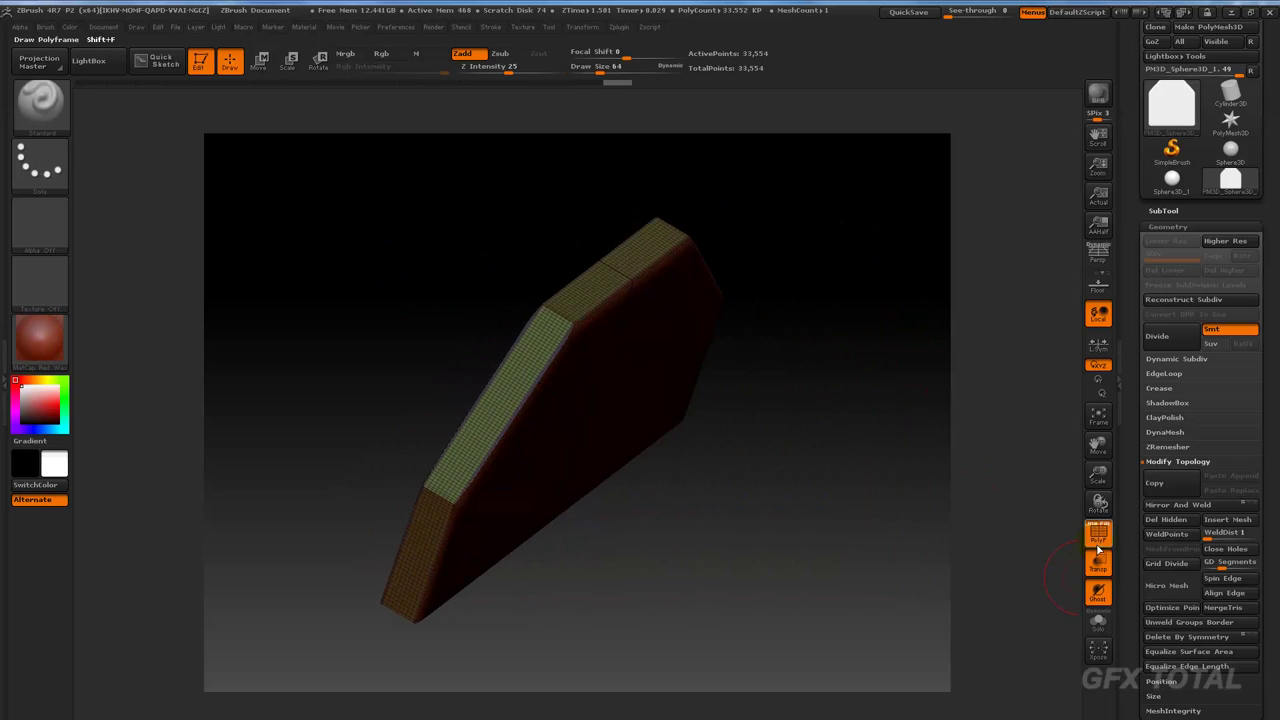
Step: Hide the wireframe and ClipCurve the panel from the side into a thin slab
{"action": "left_click", "coordinate": [1098, 545]}
{"action": "mouse_move", "coordinate": [820, 508]}
{"action": "left_mouse_down"}
{"action": "mouse_move", "coordinate": [843, 423]}
{"action": "mouse_move", "coordinate": [800, 462]}
{"action": "left_mouse_up"}
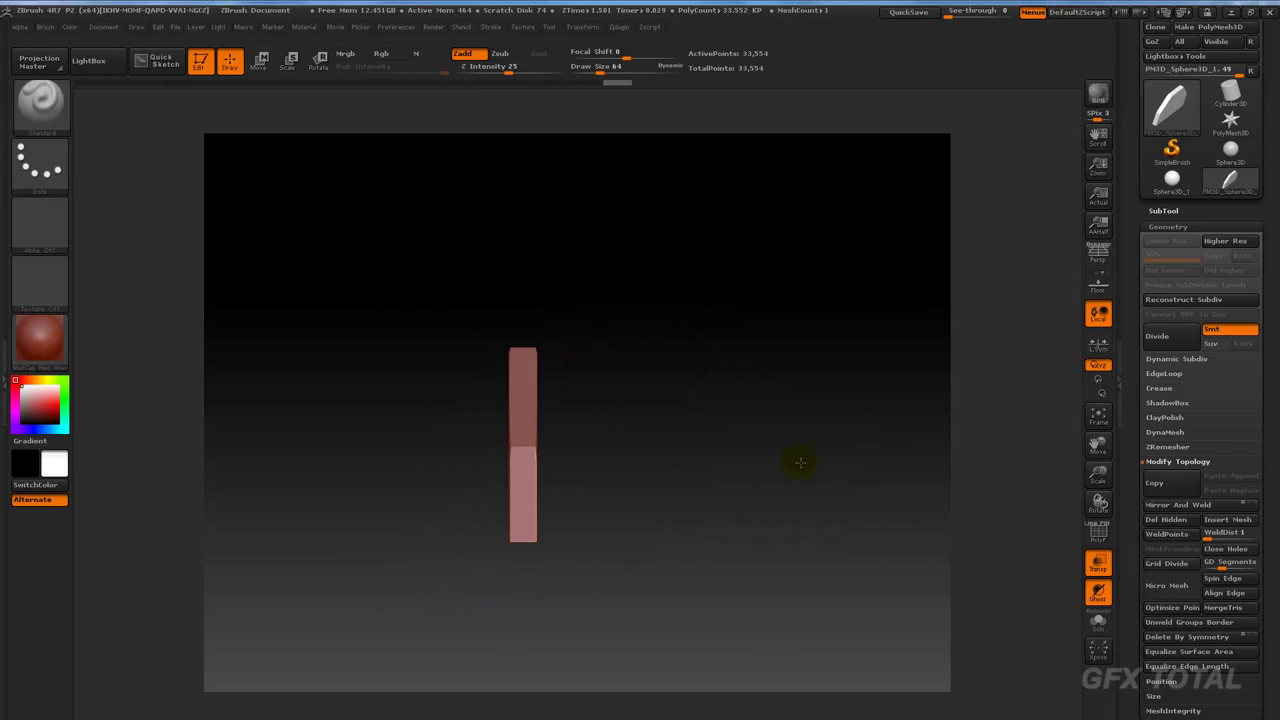
{"action": "mouse_move", "coordinate": [743, 381]}
{"action": "left_mouse_down"}
{"action": "mouse_move", "coordinate": [691, 411]}
{"action": "mouse_move", "coordinate": [649, 389]}
{"action": "mouse_move", "coordinate": [721, 380]}
{"action": "mouse_move", "coordinate": [700, 386]}
{"action": "left_mouse_up"}
{"action": "key", "text": "ctrl+shift"}
{"action": "mouse_move", "coordinate": [568, 510]}
{"action": "left_mouse_down", "text": "ctrl+shift"}
{"action": "mouse_move", "coordinate": [534, 568]}
{"action": "mouse_move", "coordinate": [543, 574]}
{"action": "mouse_move", "coordinate": [486, 423]}
{"action": "mouse_move", "coordinate": [497, 329]}
{"action": "mouse_move", "coordinate": [514, 312]}
{"action": "left_mouse_up", "text": "ctrl+shift"}
{"action": "mouse_move", "coordinate": [729, 391]}
{"action": "left_mouse_down"}
{"action": "mouse_move", "coordinate": [680, 449]}
{"action": "mouse_move", "coordinate": [800, 371]}
{"action": "mouse_move", "coordinate": [812, 438]}
{"action": "mouse_move", "coordinate": [812, 360]}
{"action": "mouse_move", "coordinate": [502, 322]}
{"action": "left_mouse_up"}
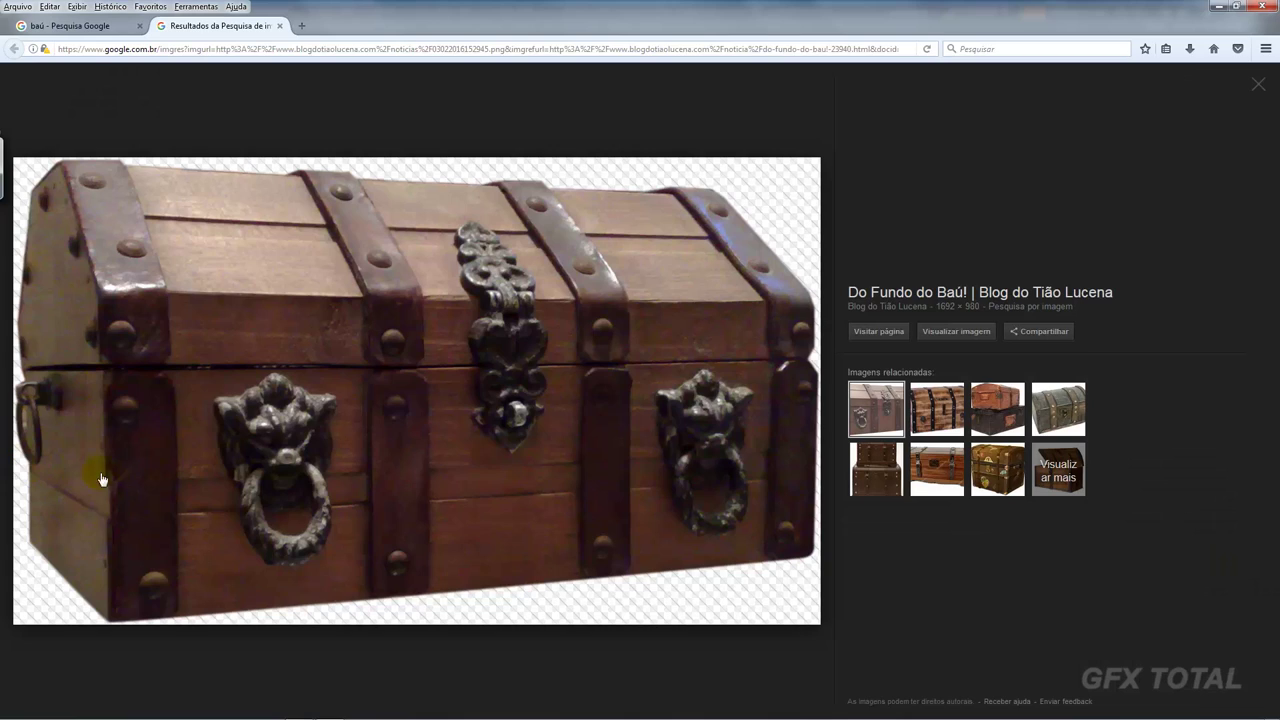
Step: Switch to Move mode and expand the SubTool list showing the panel mesh
{"action": "key", "text": "alt+Tab"}
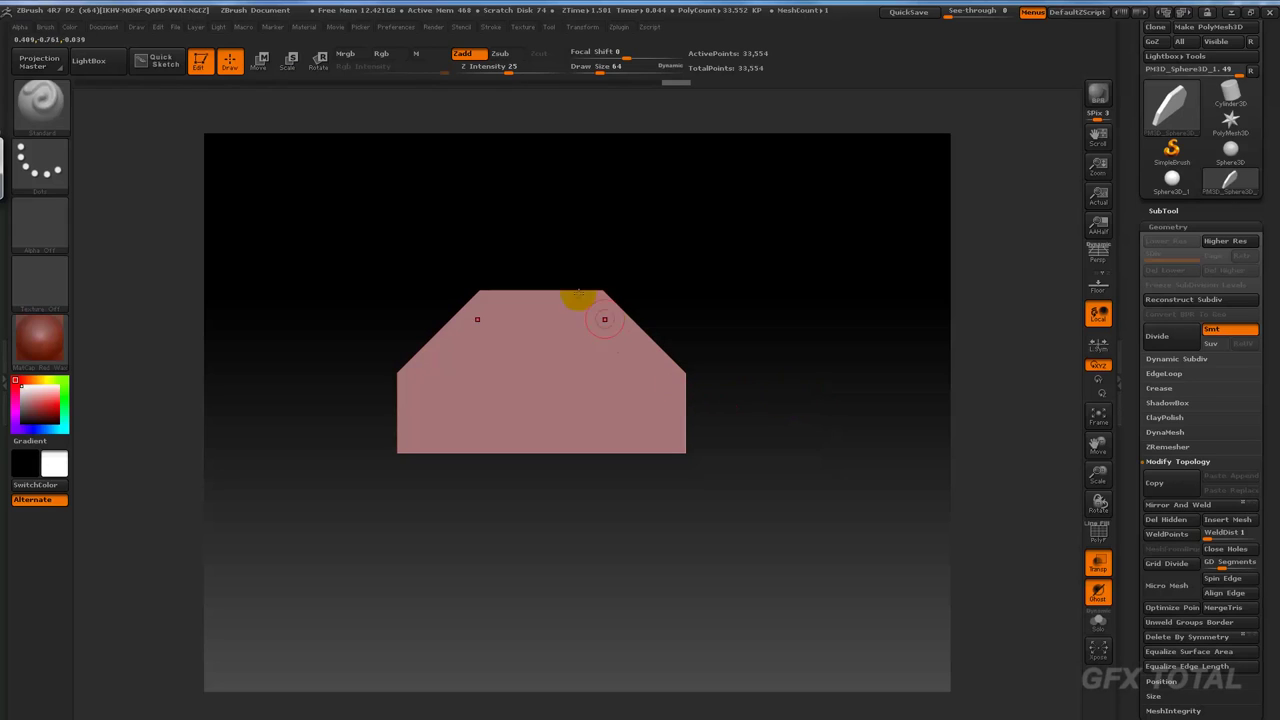
{"action": "left_click", "coordinate": [259, 60]}
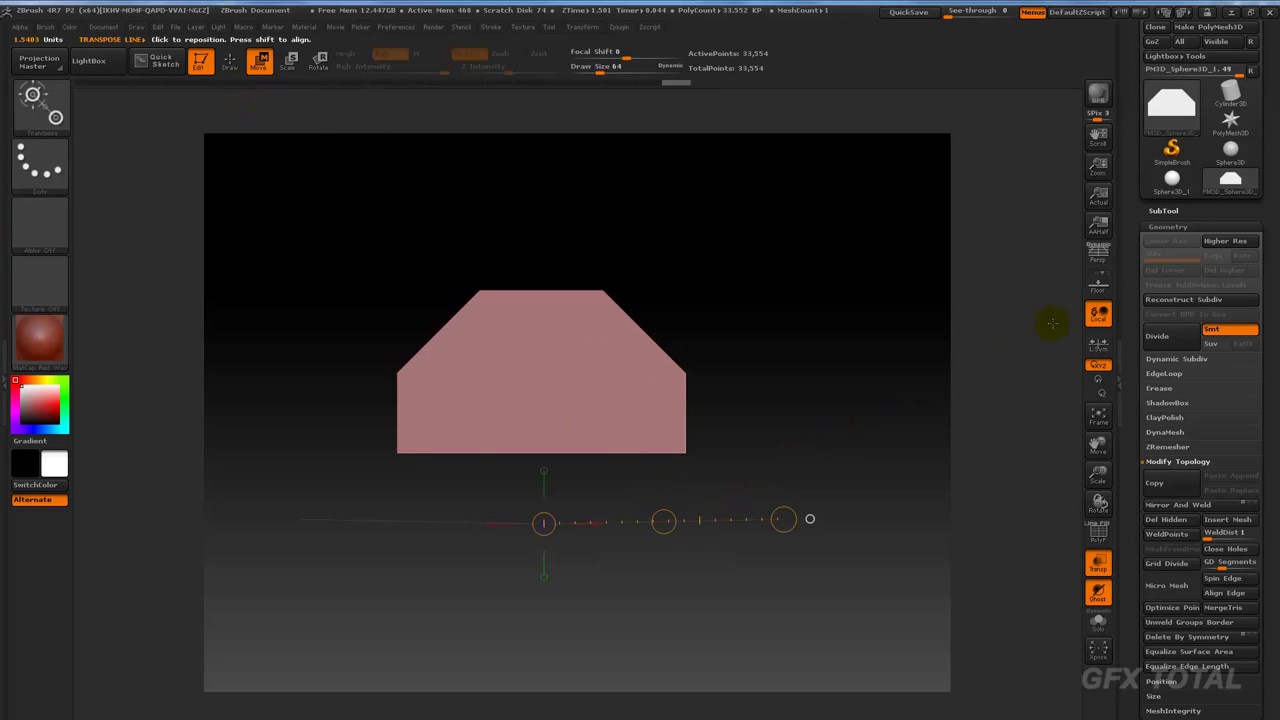
{"action": "left_click", "coordinate": [1164, 209]}
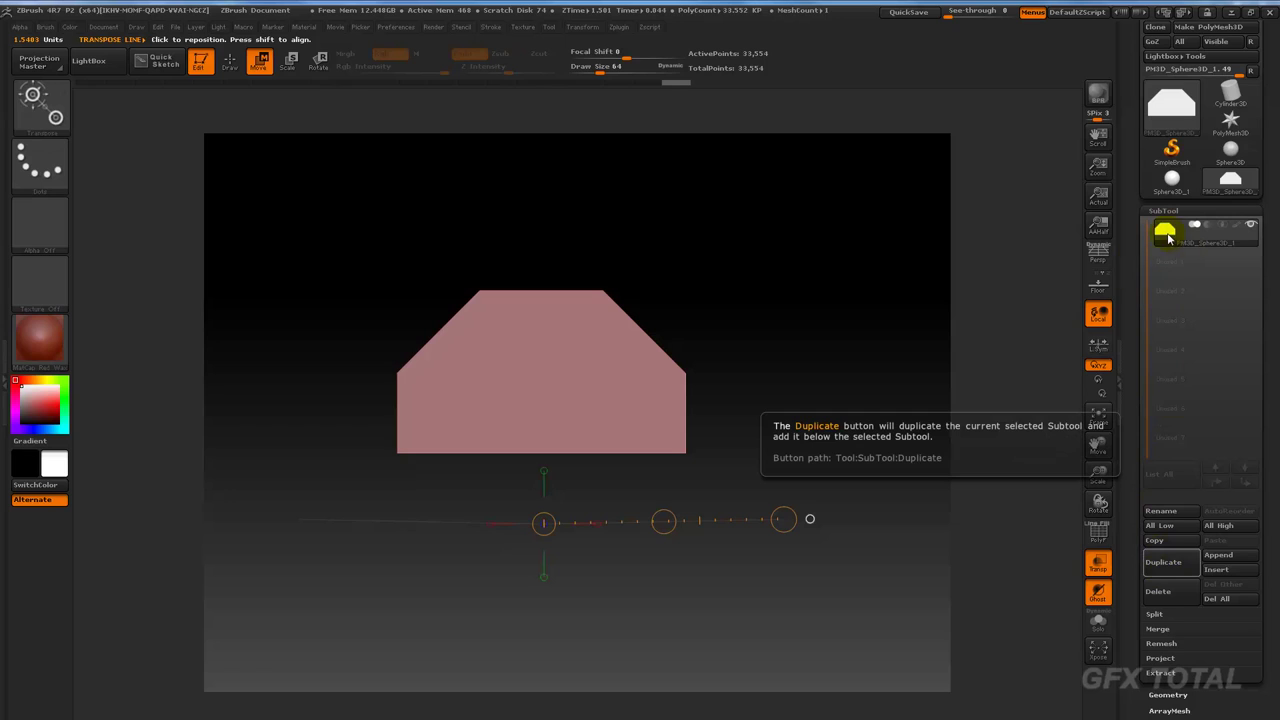
Step: Divide the end panel once, raising it to 134,218 points
{"action": "left_click", "coordinate": [1166, 290]}
{"action": "key", "text": "ctrl+d"}
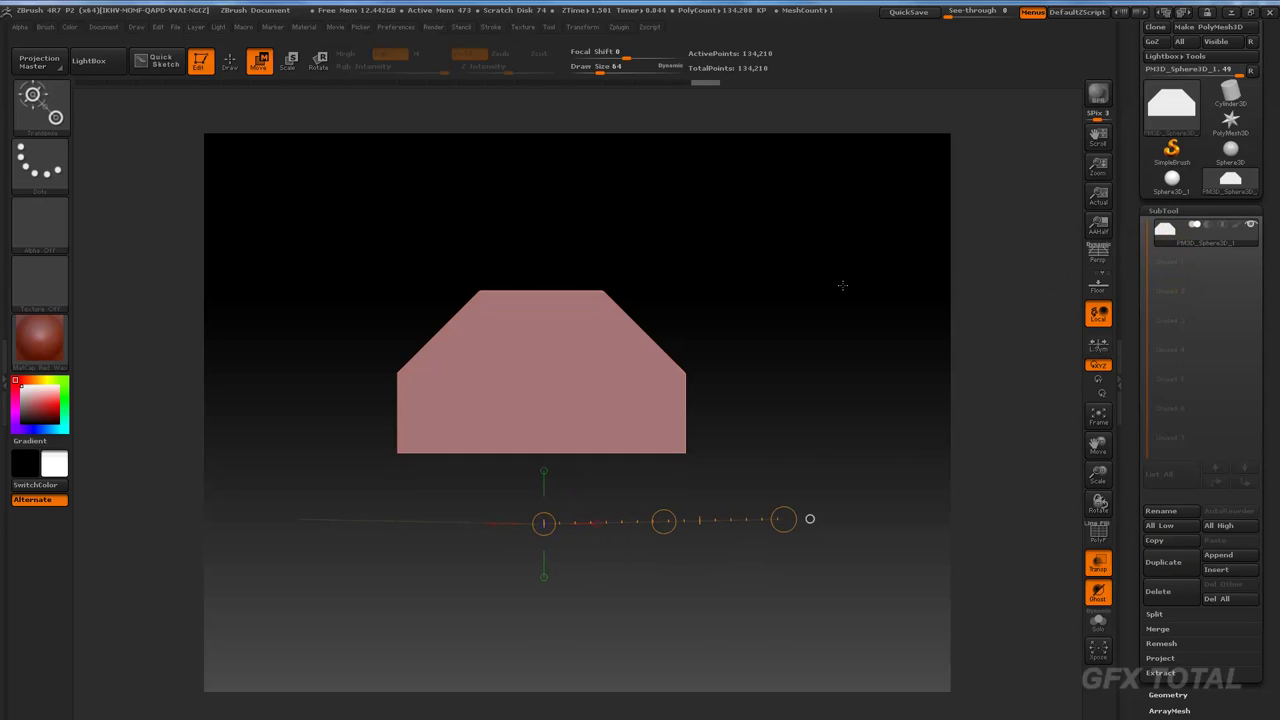
{"action": "left_click", "coordinate": [230, 61]}
{"action": "left_click_drag", "start_coordinate": [834, 283], "coordinate": [826, 300]}
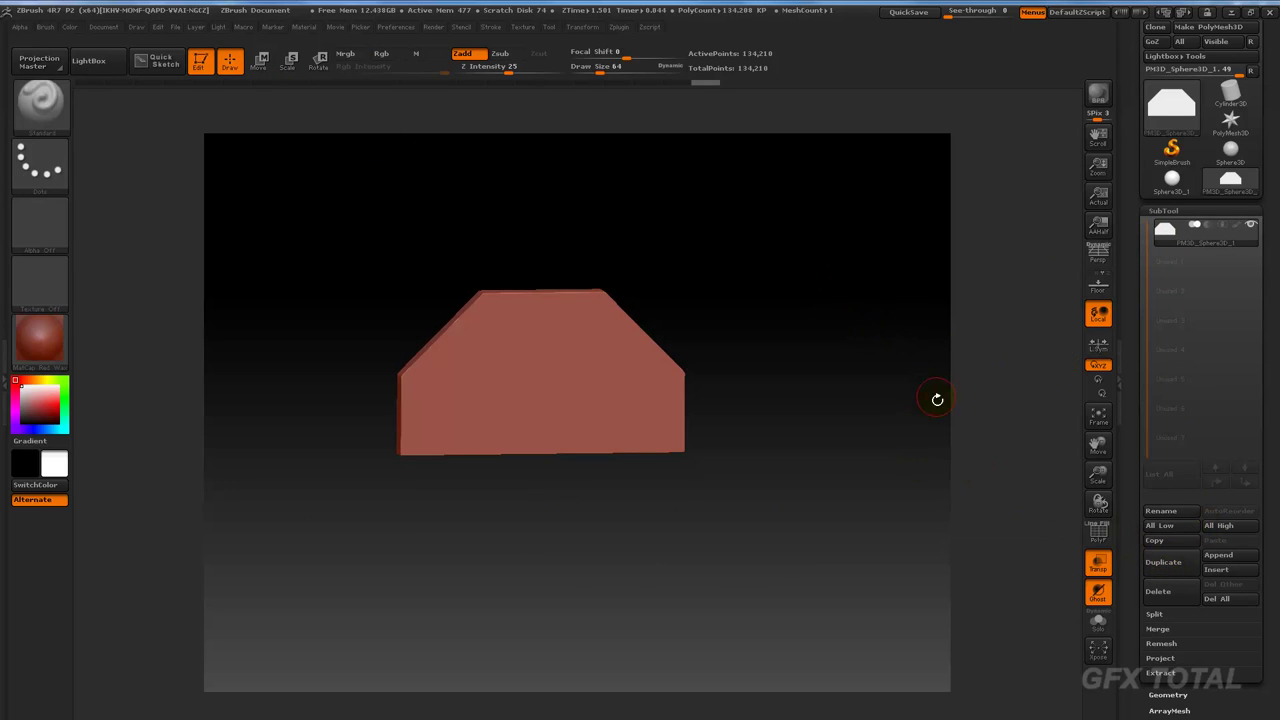
Step: Duplicate the panel into a second subtool, totalling 268,420 points
{"action": "key", "text": "ctrl+shift"}
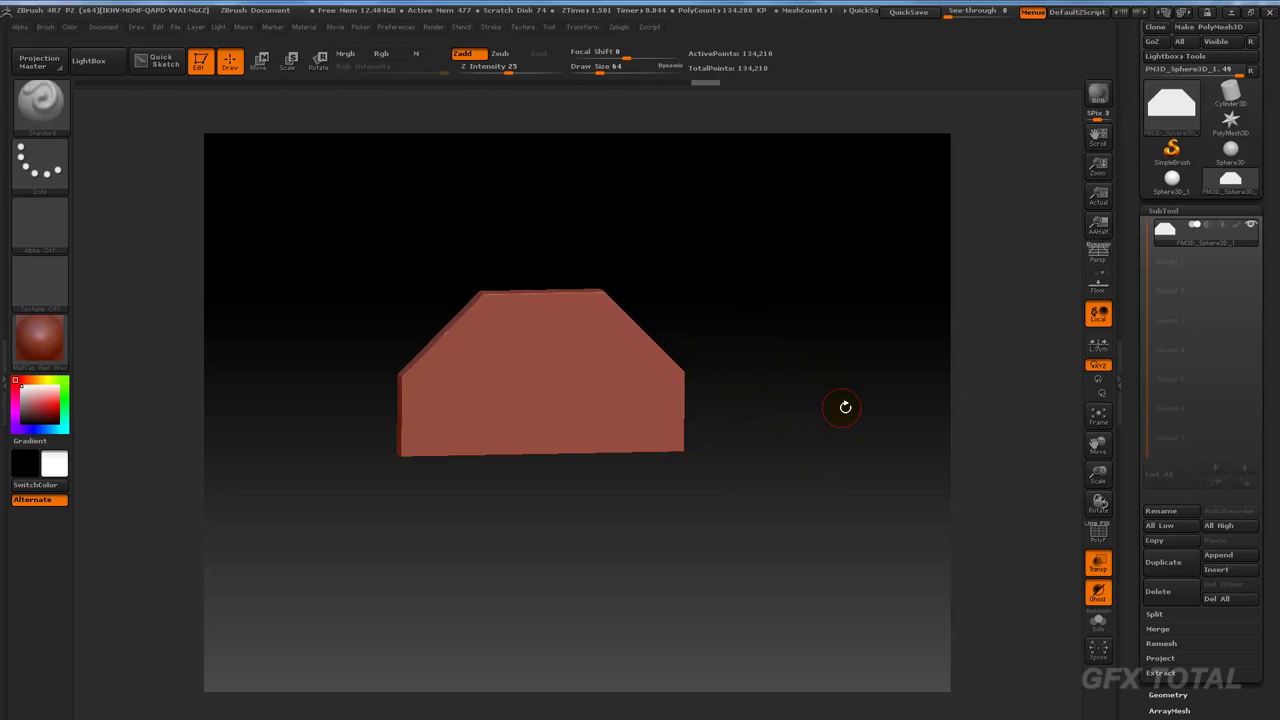
{"action": "key", "text": "ctrl"}
{"action": "left_click", "coordinate": [1165, 562]}
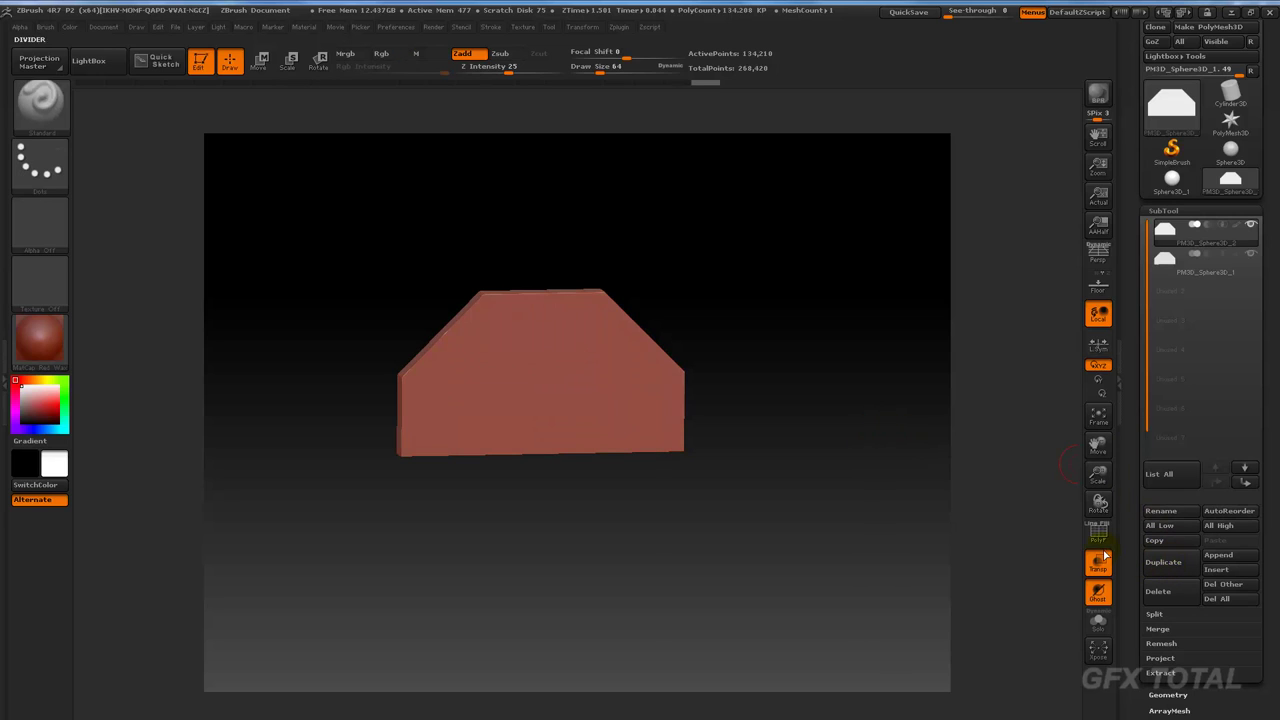
{"action": "mouse_move", "coordinate": [996, 326]}
{"action": "left_mouse_down"}
{"action": "mouse_move", "coordinate": [678, 350]}
{"action": "mouse_move", "coordinate": [820, 283]}
{"action": "left_mouse_up"}
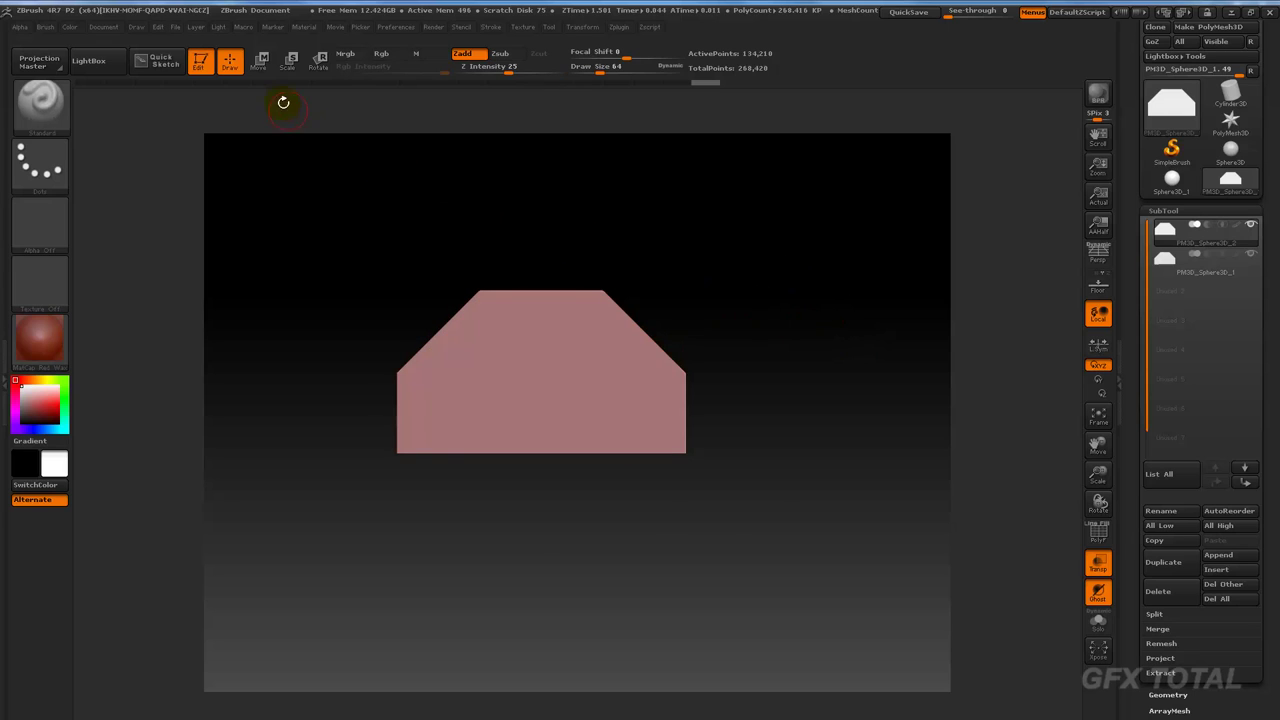
Step: Move the duplicate panel below the original and clip its chamfered top off flat
{"action": "left_click", "coordinate": [259, 60]}
{"action": "left_click_drag", "start_coordinate": [550, 395], "coordinate": [545, 214]}
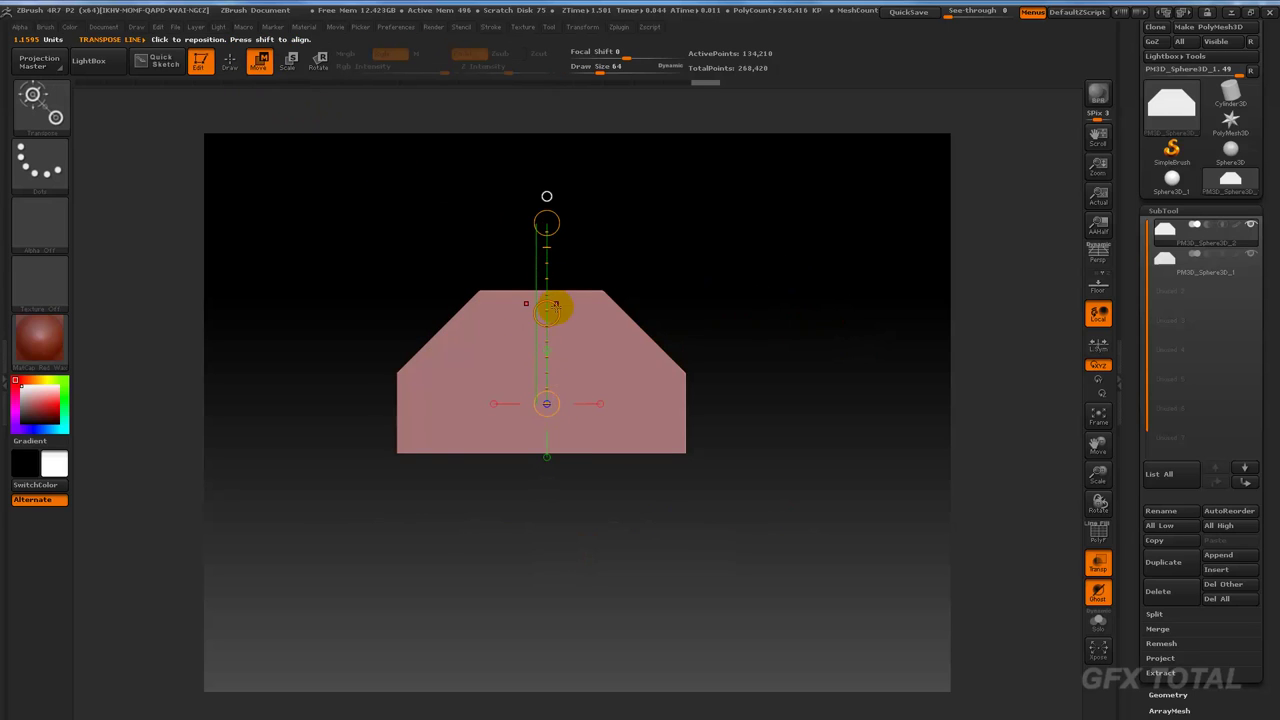
{"action": "left_click_drag", "start_coordinate": [545, 309], "coordinate": [548, 465]}
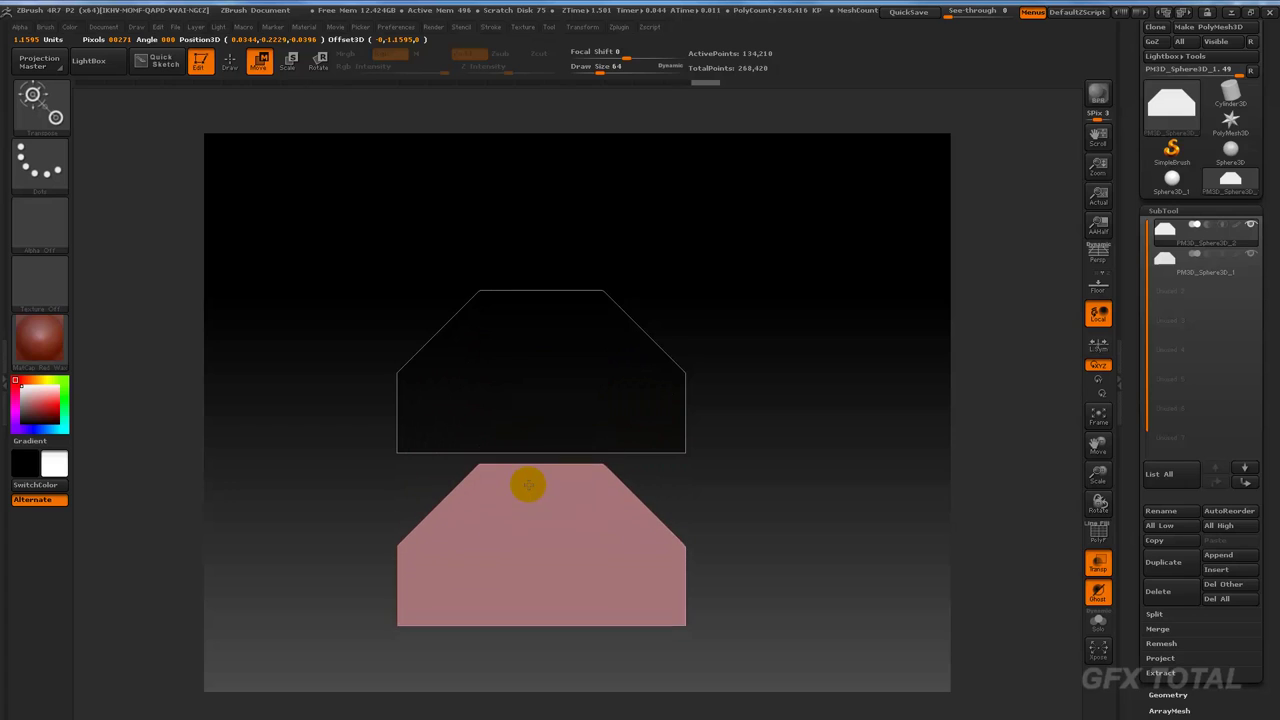
{"action": "key", "text": "q"}
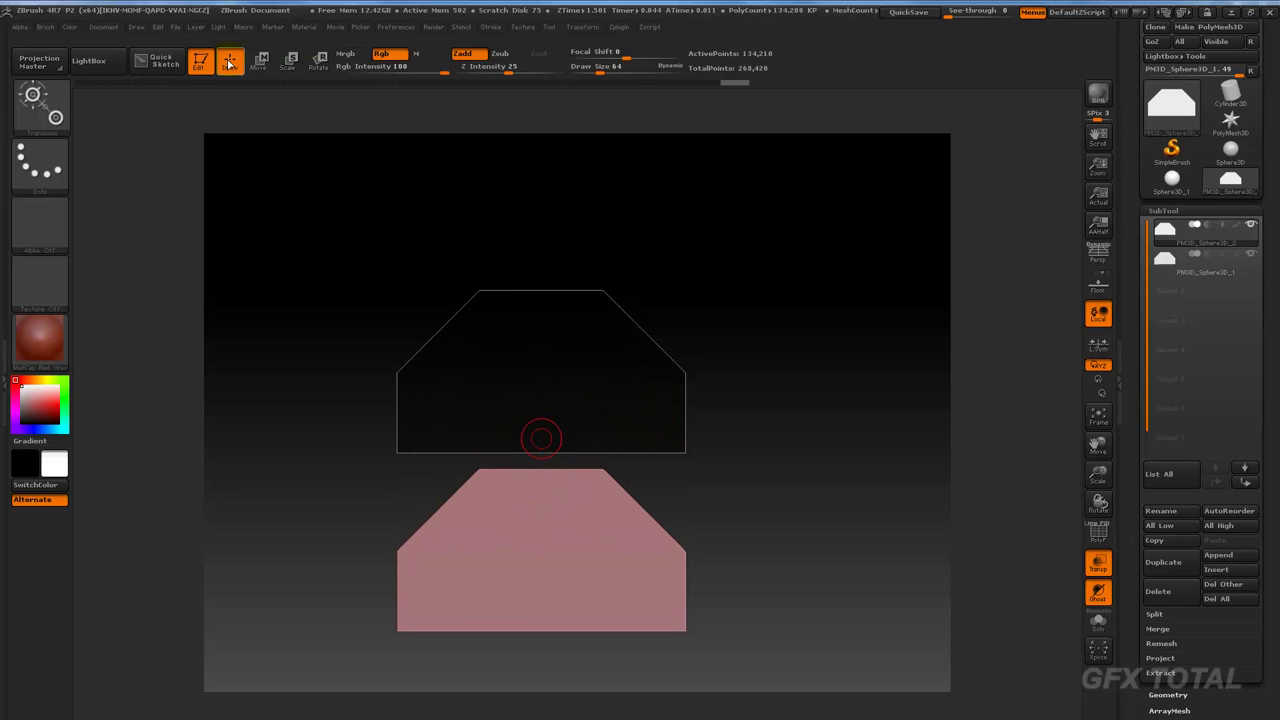
{"action": "mouse_move", "coordinate": [309, 544]}
{"action": "left_mouse_down", "text": "ctrl+shift"}
{"action": "mouse_move", "coordinate": [755, 521]}
{"action": "mouse_move", "coordinate": [838, 537]}
{"action": "left_mouse_up", "text": "ctrl+shift"}
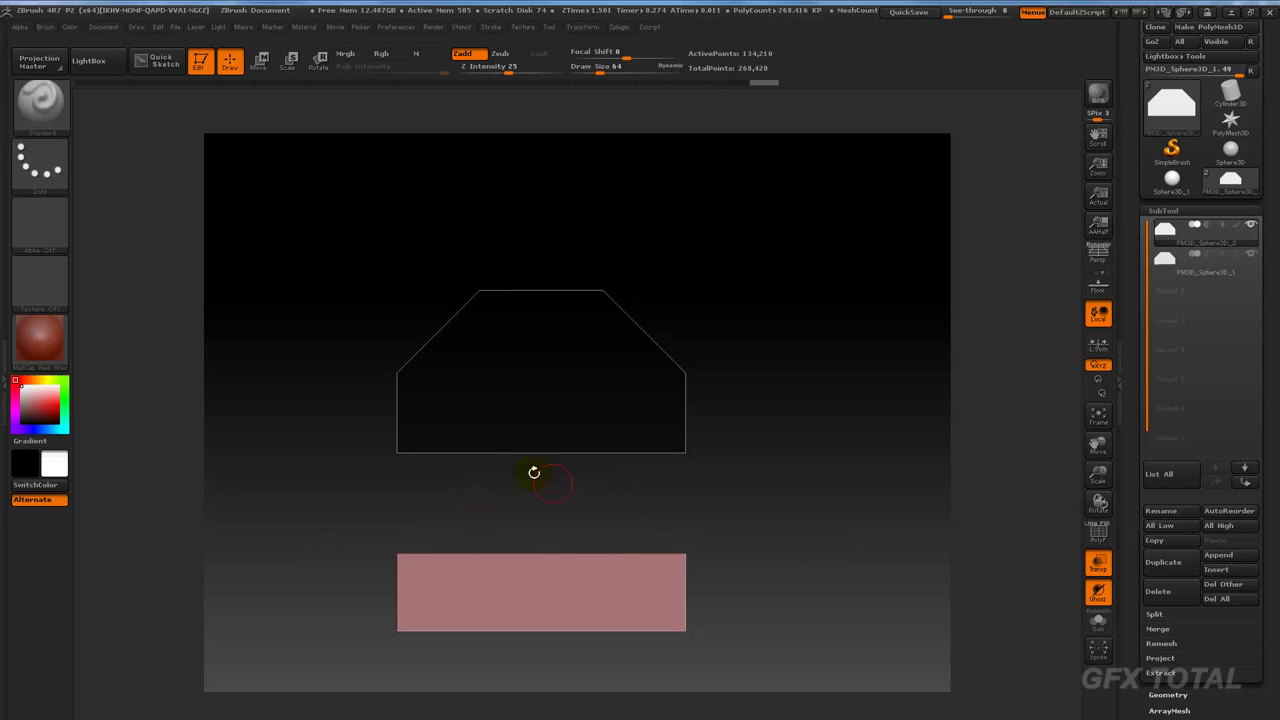
{"action": "left_click", "coordinate": [259, 62]}
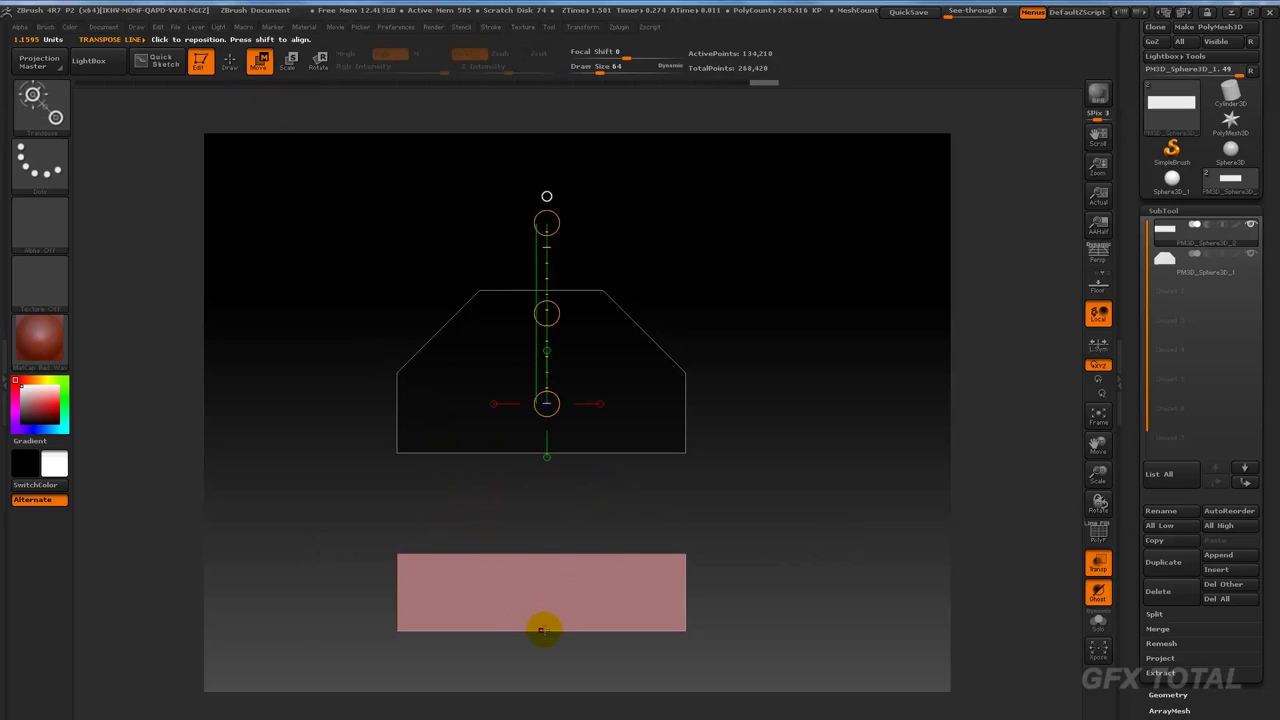
{"action": "mouse_move", "coordinate": [541, 630]}
{"action": "left_mouse_down"}
{"action": "mouse_move", "coordinate": [544, 462]}
{"action": "mouse_move", "coordinate": [803, 449]}
{"action": "mouse_move", "coordinate": [823, 434]}
{"action": "mouse_move", "coordinate": [900, 460]}
{"action": "mouse_move", "coordinate": [829, 457]}
{"action": "mouse_move", "coordinate": [800, 434]}
{"action": "mouse_move", "coordinate": [557, 414]}
{"action": "left_mouse_up"}
Step: Reactivate the original panel and clip the lower piece's bottom edge flat with two ClipCurve cuts
{"action": "left_click", "coordinate": [1098, 566]}
{"action": "left_click", "coordinate": [597, 404], "text": "alt"}
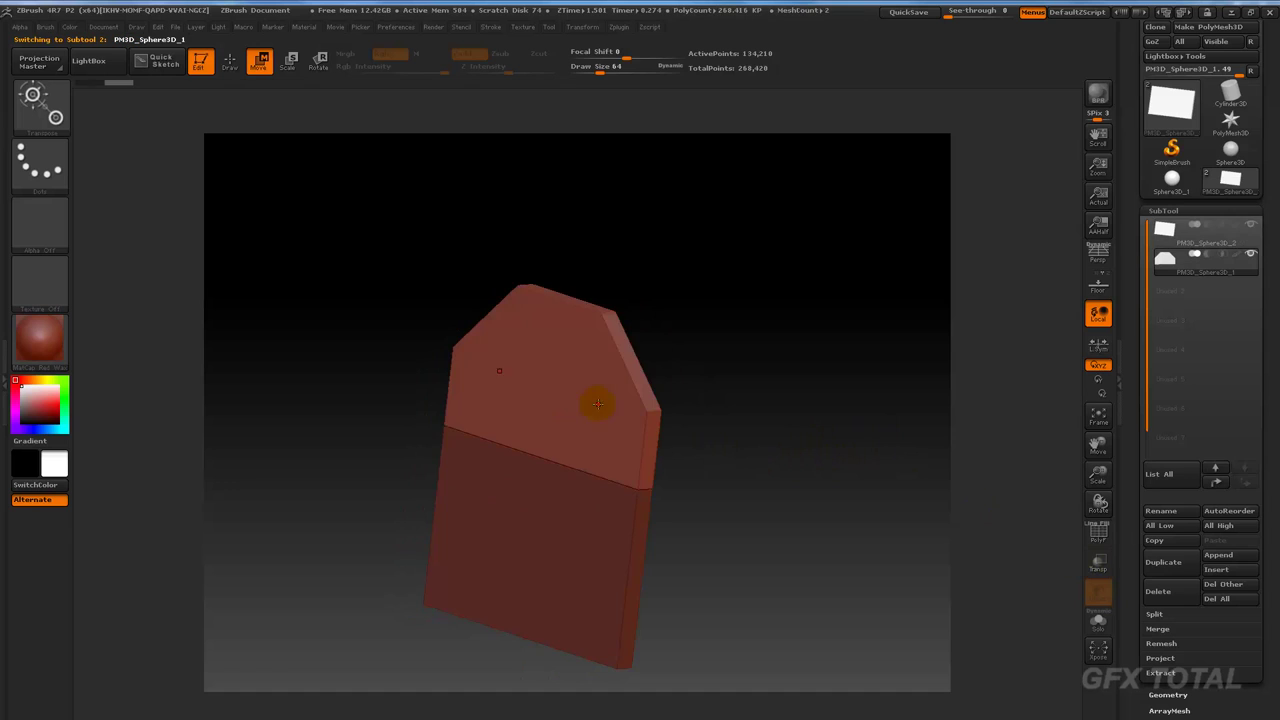
{"action": "mouse_move", "coordinate": [700, 420]}
{"action": "left_mouse_down"}
{"action": "mouse_move", "coordinate": [826, 449]}
{"action": "mouse_move", "coordinate": [886, 351]}
{"action": "left_mouse_up"}
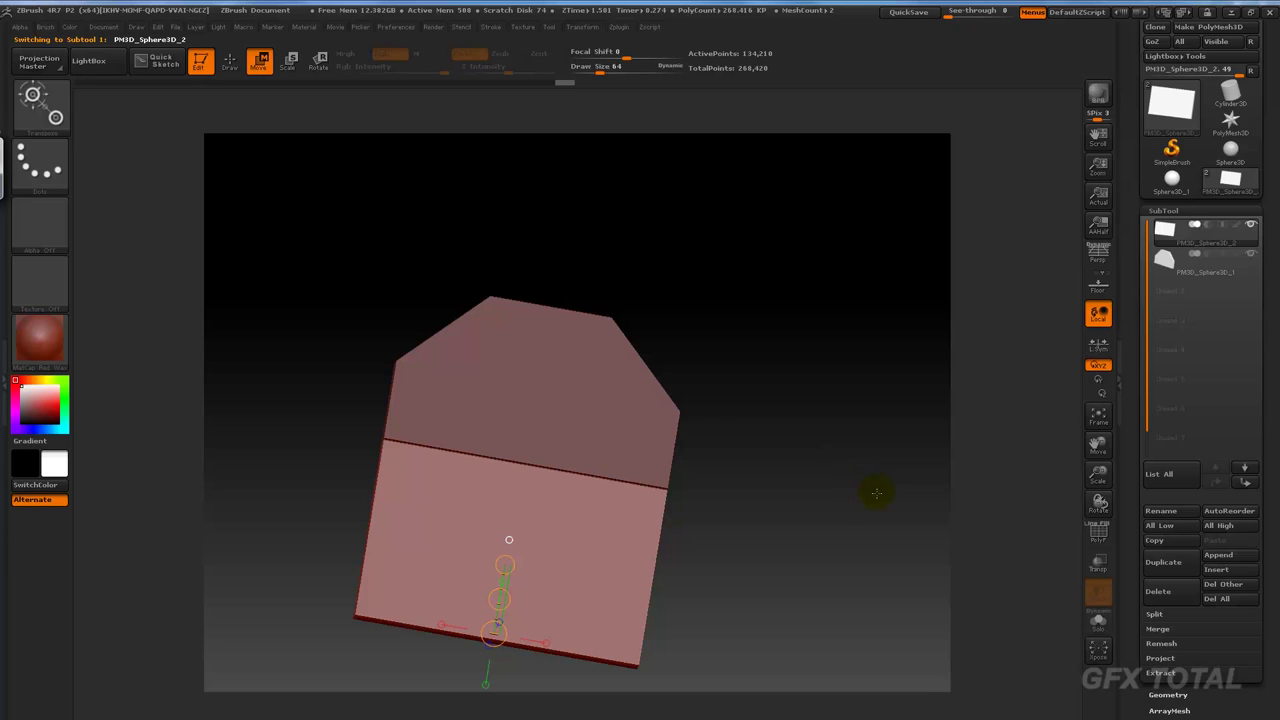
{"action": "mouse_move", "coordinate": [874, 489]}
{"action": "left_mouse_down"}
{"action": "mouse_move", "coordinate": [820, 520]}
{"action": "mouse_move", "coordinate": [800, 451]}
{"action": "mouse_move", "coordinate": [517, 514]}
{"action": "left_mouse_up"}
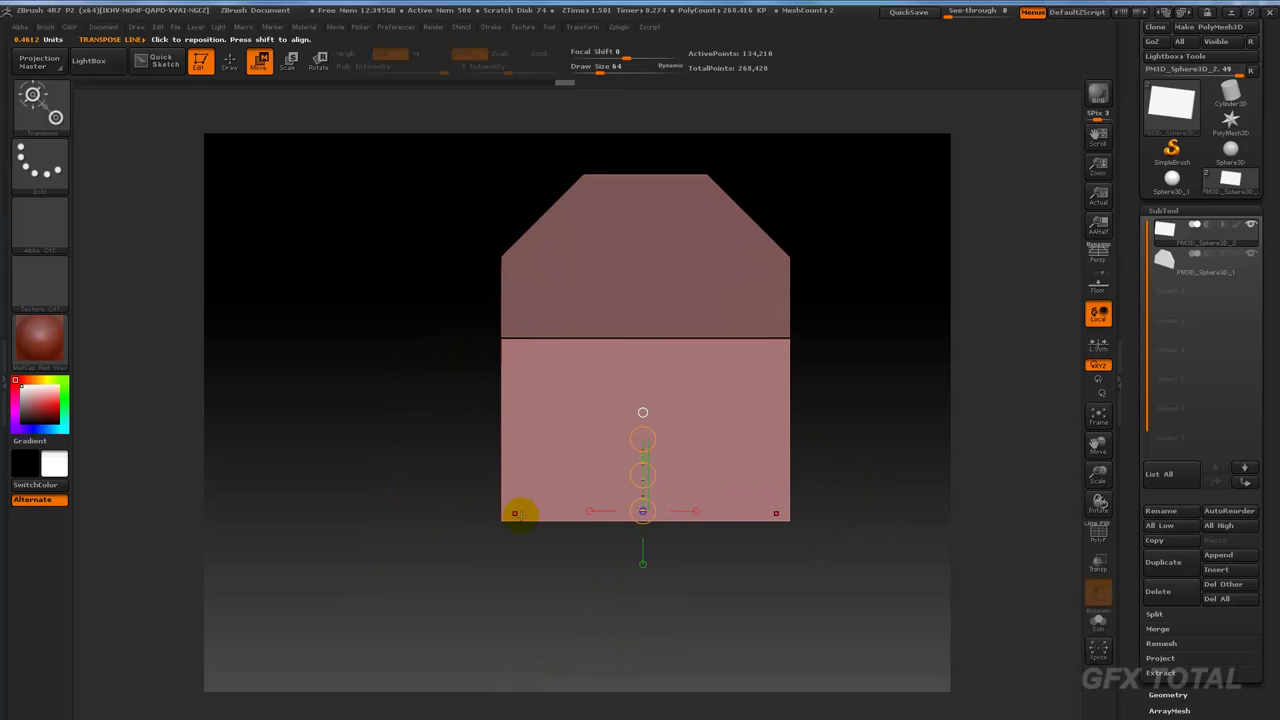
{"action": "key", "text": "q"}
{"action": "mouse_move", "coordinate": [875, 505]}
{"action": "left_mouse_down", "text": "ctrl+shift"}
{"action": "mouse_move", "coordinate": [410, 502]}
{"action": "mouse_move", "coordinate": [400, 481]}
{"action": "left_mouse_up", "text": "ctrl+shift"}
{"action": "left_click_drag", "start_coordinate": [420, 535], "coordinate": [420, 535], "text": "ctrl+shift"}
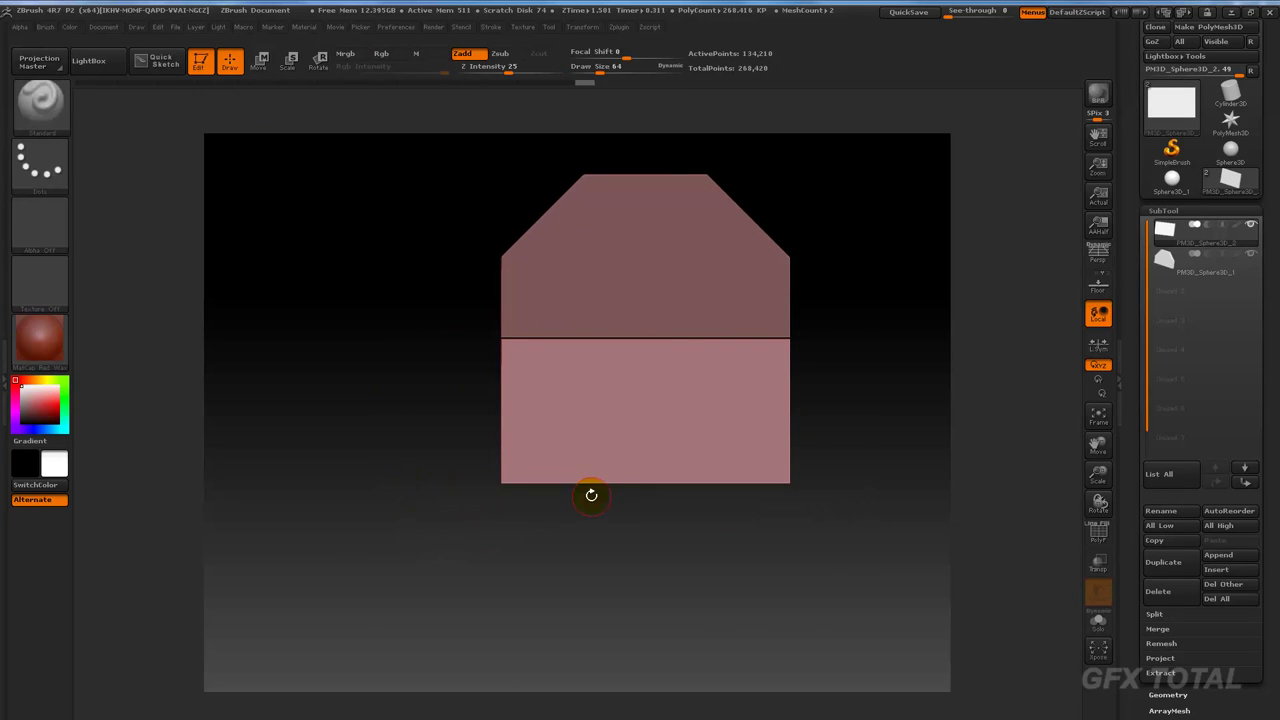
{"action": "key", "text": "alt+Tab"}
{"action": "key", "text": "alt+Tab"}
{"action": "left_click_drag", "start_coordinate": [846, 463], "coordinate": [376, 462], "text": "ctrl+shift"}
{"action": "left_click_drag", "start_coordinate": [424, 566], "coordinate": [443, 480]}
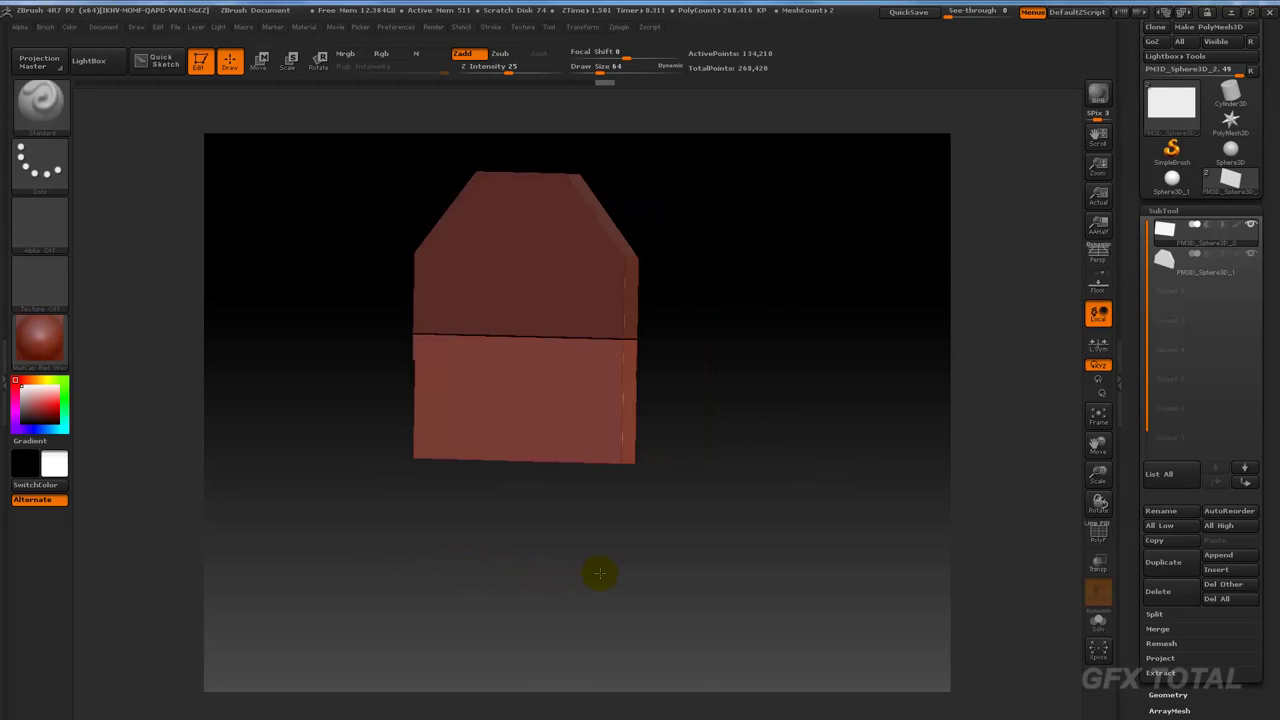
Step: Compare the stacked lid and box pieces against the treasure-chest reference image
{"action": "key", "text": "alt+Tab"}
{"action": "key", "text": "alt+Tab"}
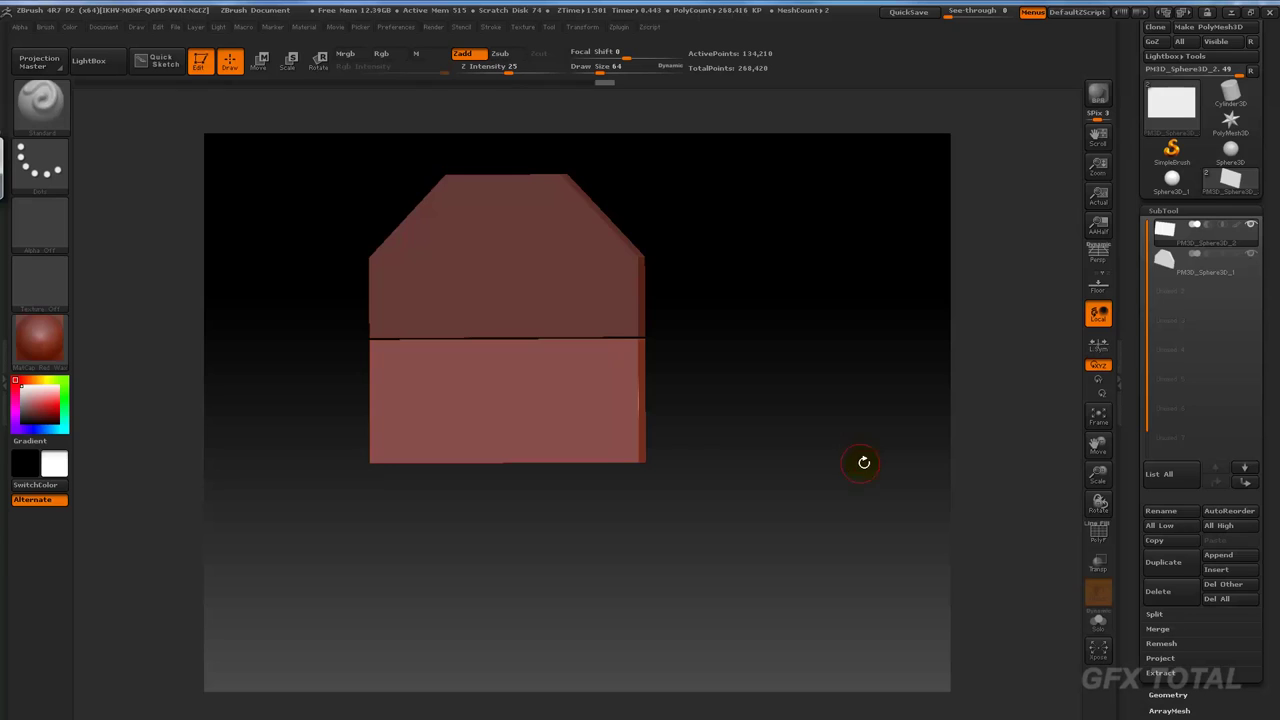
{"action": "mouse_move", "coordinate": [857, 457]}
{"action": "left_mouse_down"}
{"action": "mouse_move", "coordinate": [829, 480]}
{"action": "mouse_move", "coordinate": [731, 383]}
{"action": "left_mouse_up"}
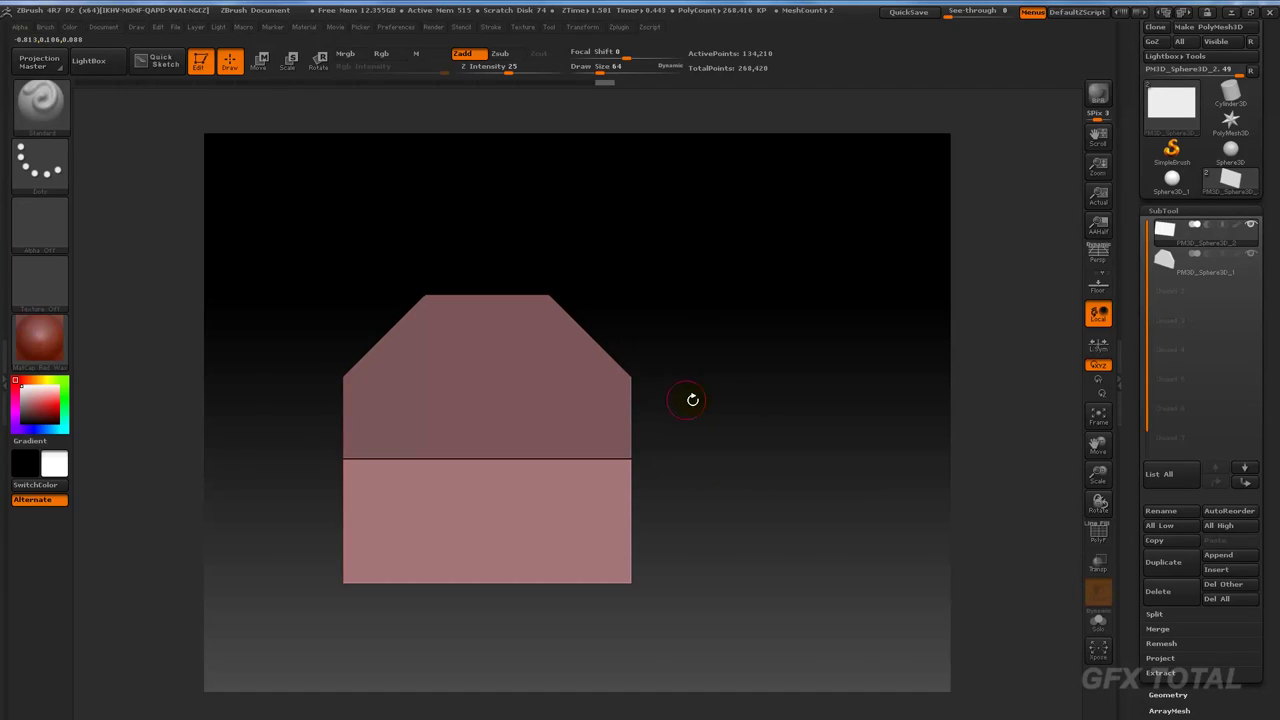
{"action": "key", "text": "alt+Tab"}
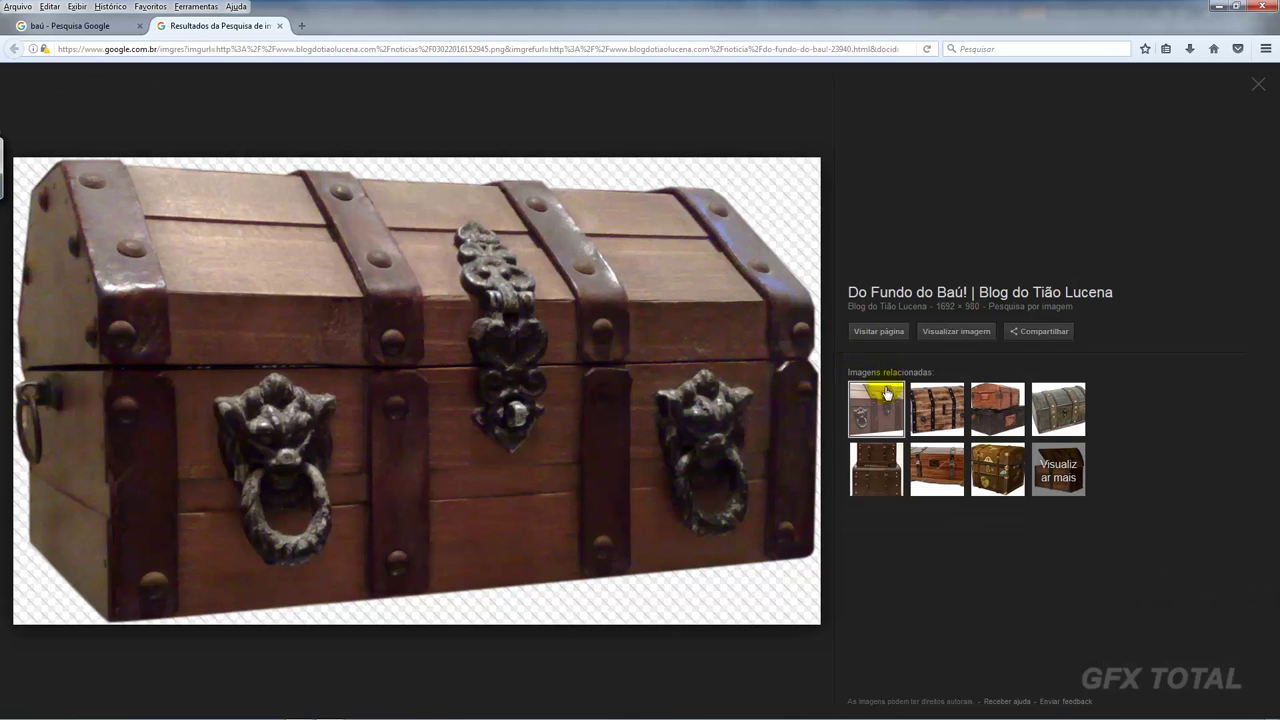
{"action": "key", "text": "alt+Tab"}
{"action": "mouse_move", "coordinate": [771, 429]}
{"action": "left_mouse_down"}
{"action": "mouse_move", "coordinate": [823, 429]}
{"action": "mouse_move", "coordinate": [780, 457]}
{"action": "left_mouse_up"}
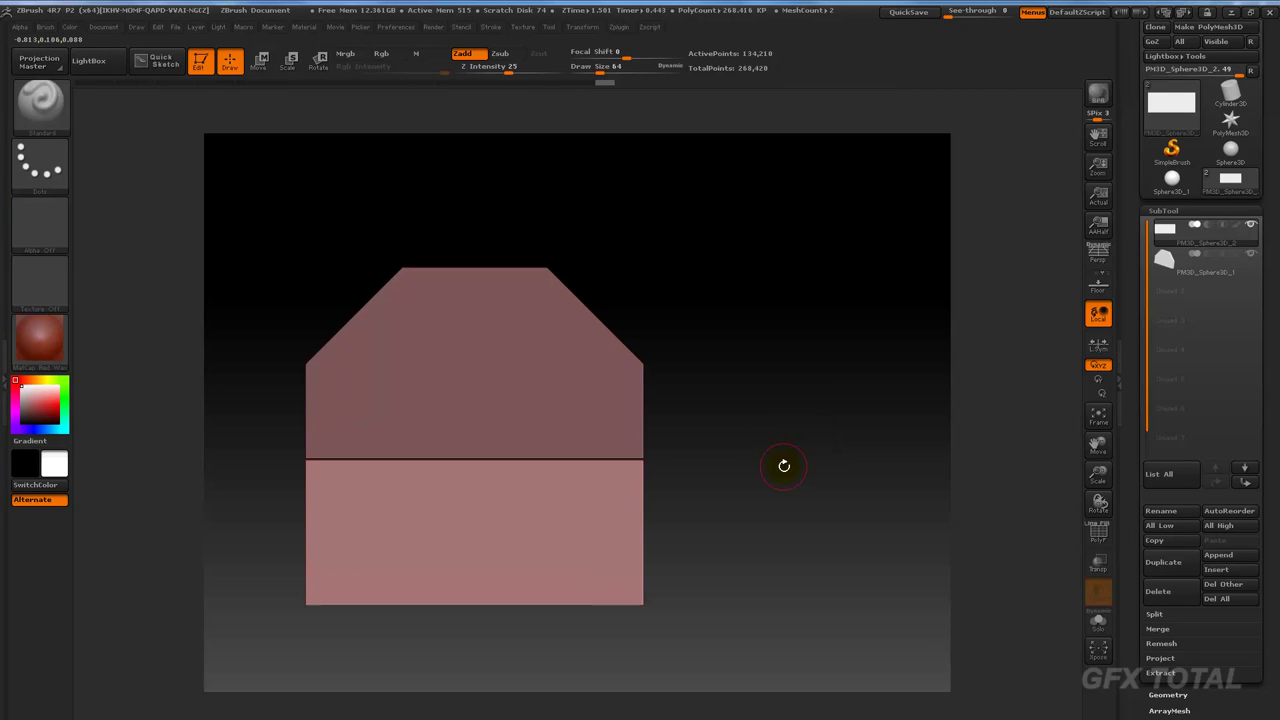
Step: Duplicate both the lid piece and the box piece subtools
{"action": "left_click_drag", "start_coordinate": [849, 391], "coordinate": [809, 429], "text": "shift"}
{"action": "left_click_drag", "start_coordinate": [843, 369], "coordinate": [928, 357]}
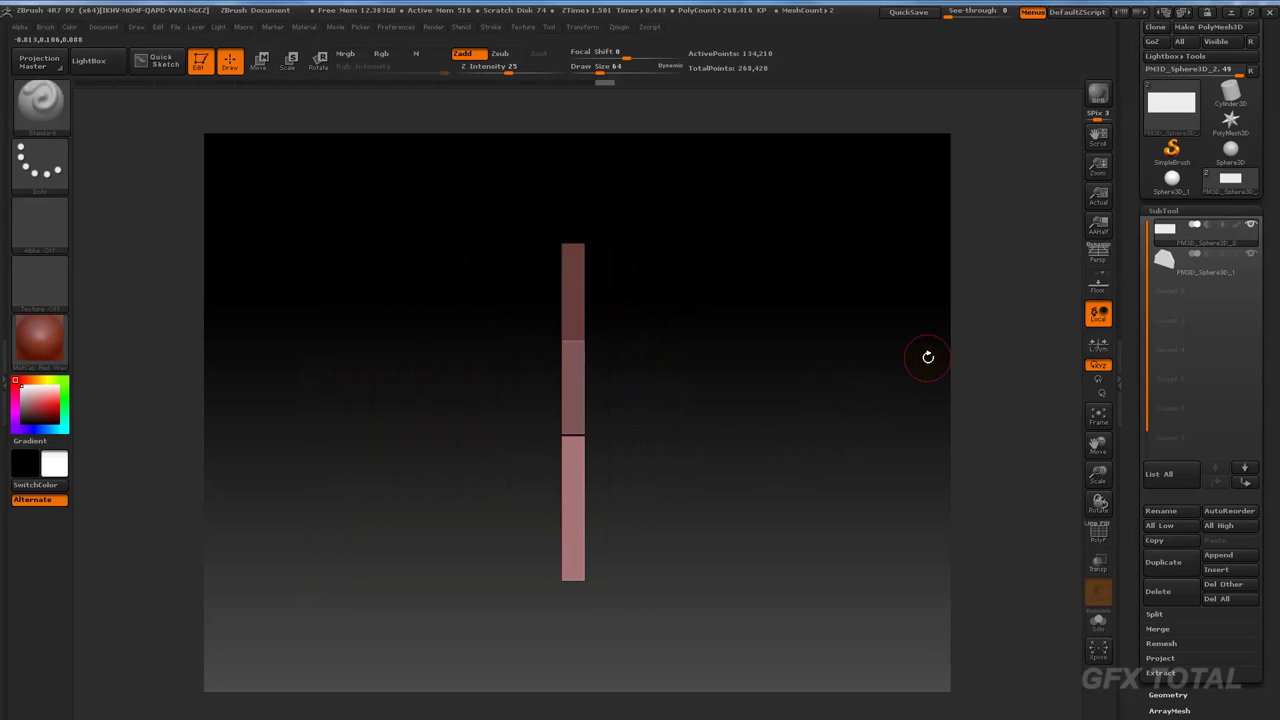
{"action": "left_click", "coordinate": [1166, 562]}
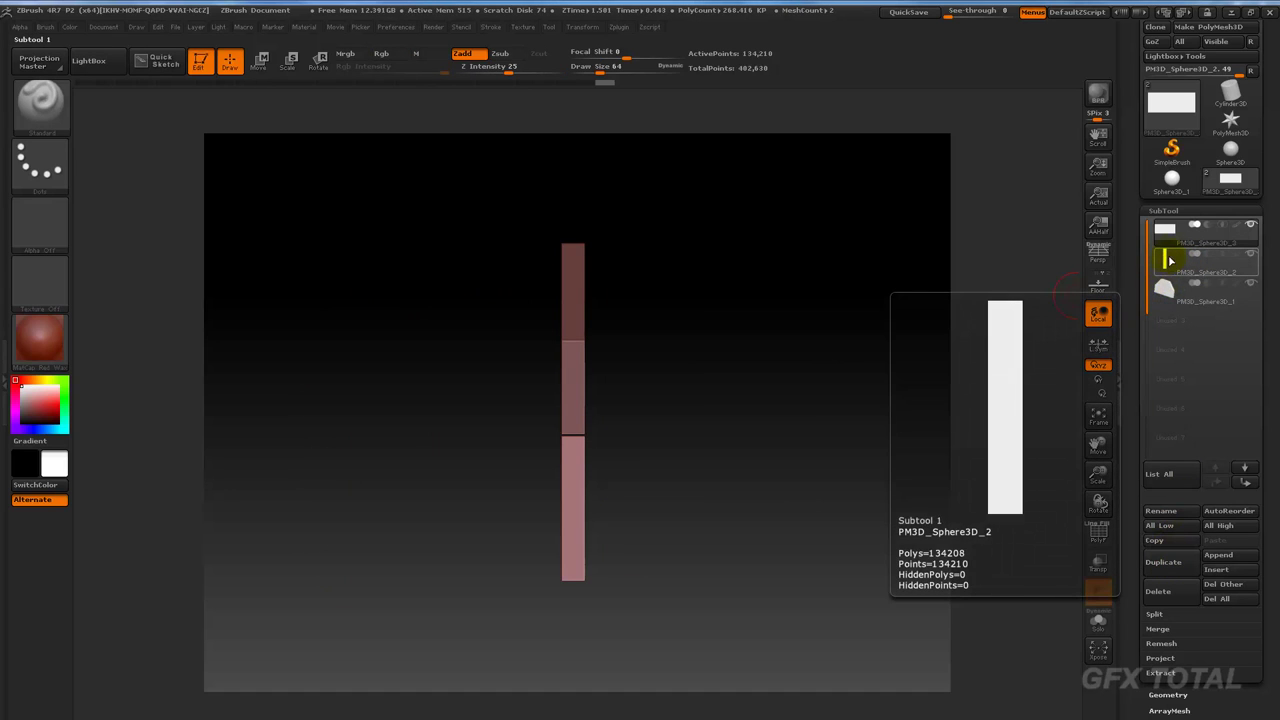
{"action": "left_click_drag", "start_coordinate": [723, 357], "coordinate": [1034, 263]}
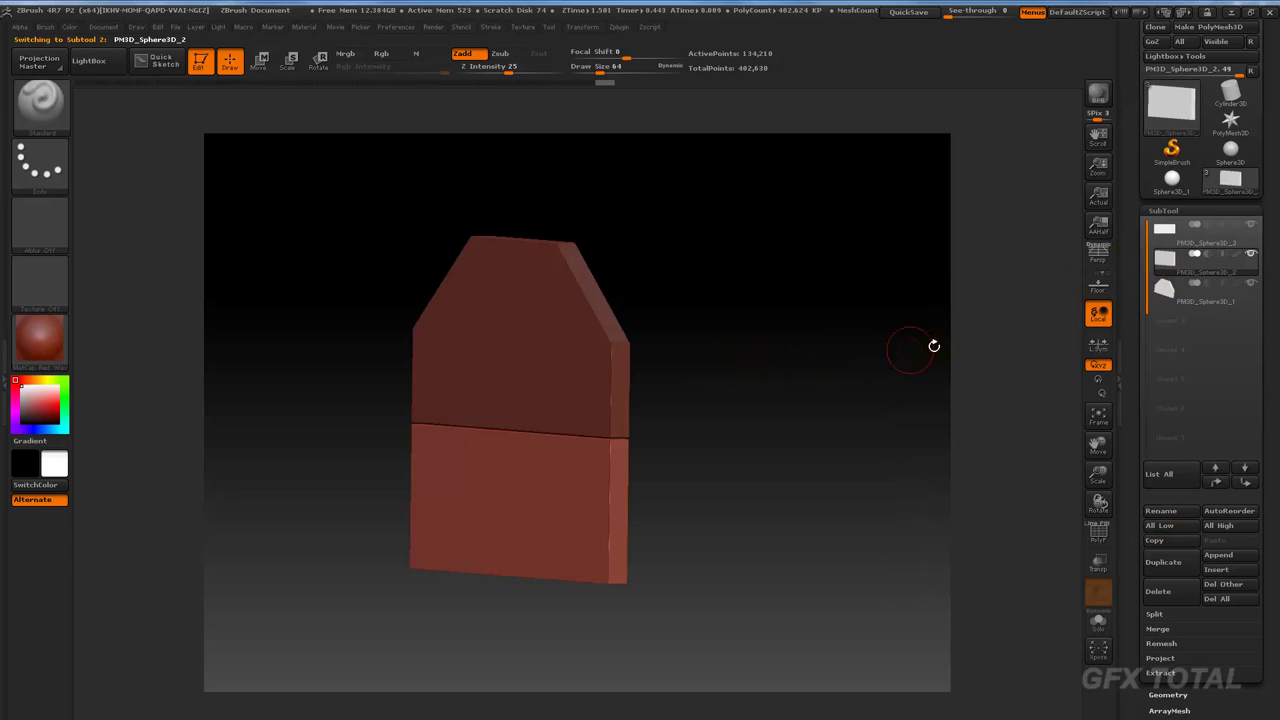
{"action": "left_click", "coordinate": [1165, 289]}
{"action": "left_click", "coordinate": [1166, 562]}
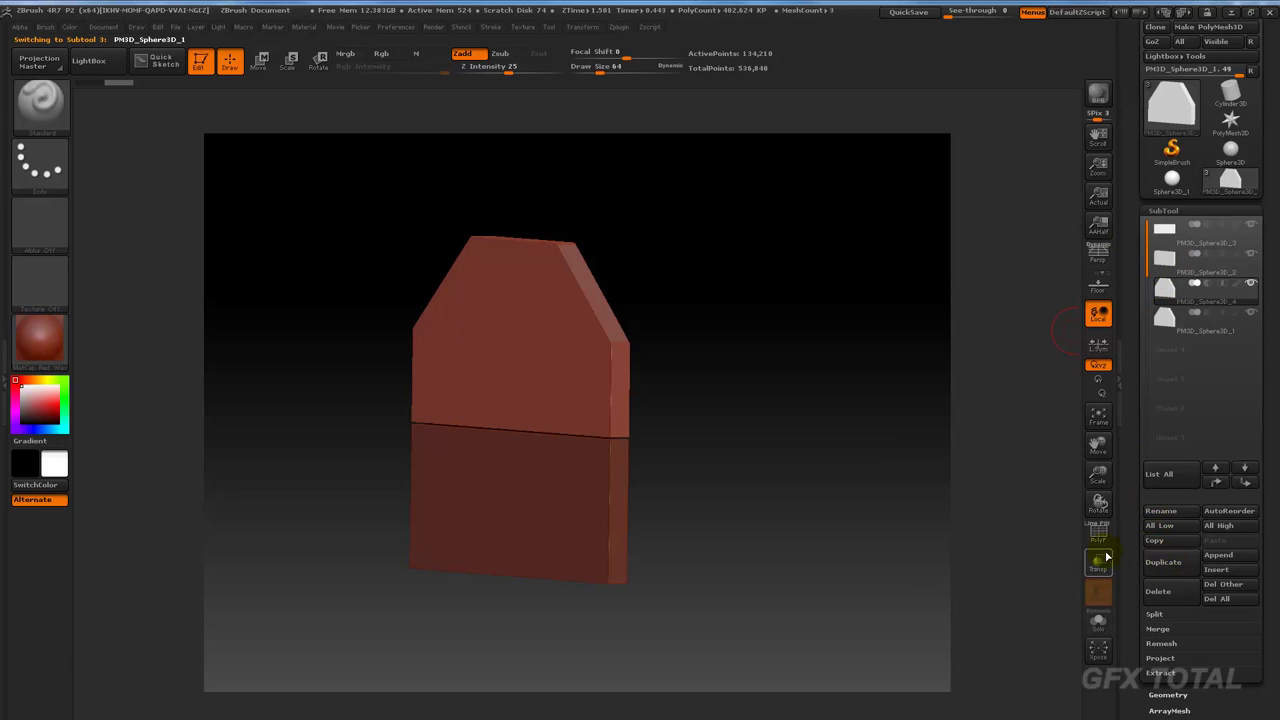
Step: Move the PM3D_Sphere3D_4 copy up and MergeDown the top copies into one 268,420-point subtool
{"action": "left_click", "coordinate": [1216, 484]}
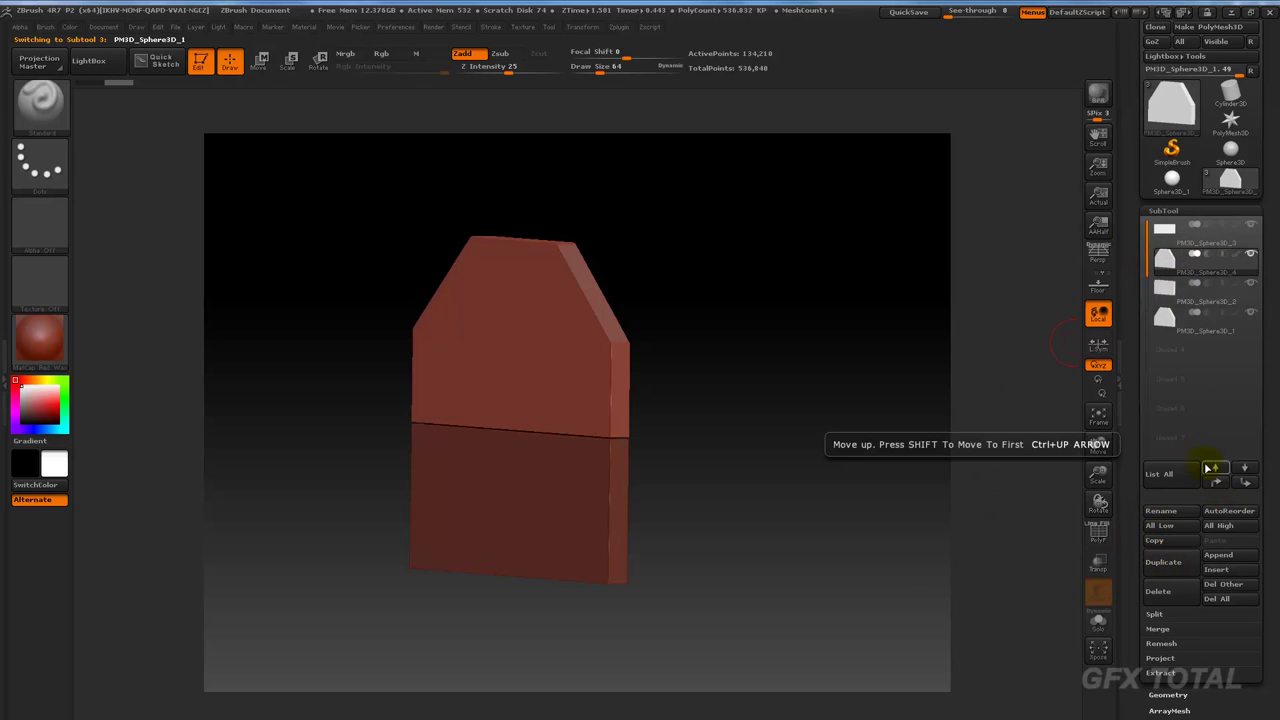
{"action": "left_click", "coordinate": [1165, 231]}
{"action": "left_click", "coordinate": [1167, 629]}
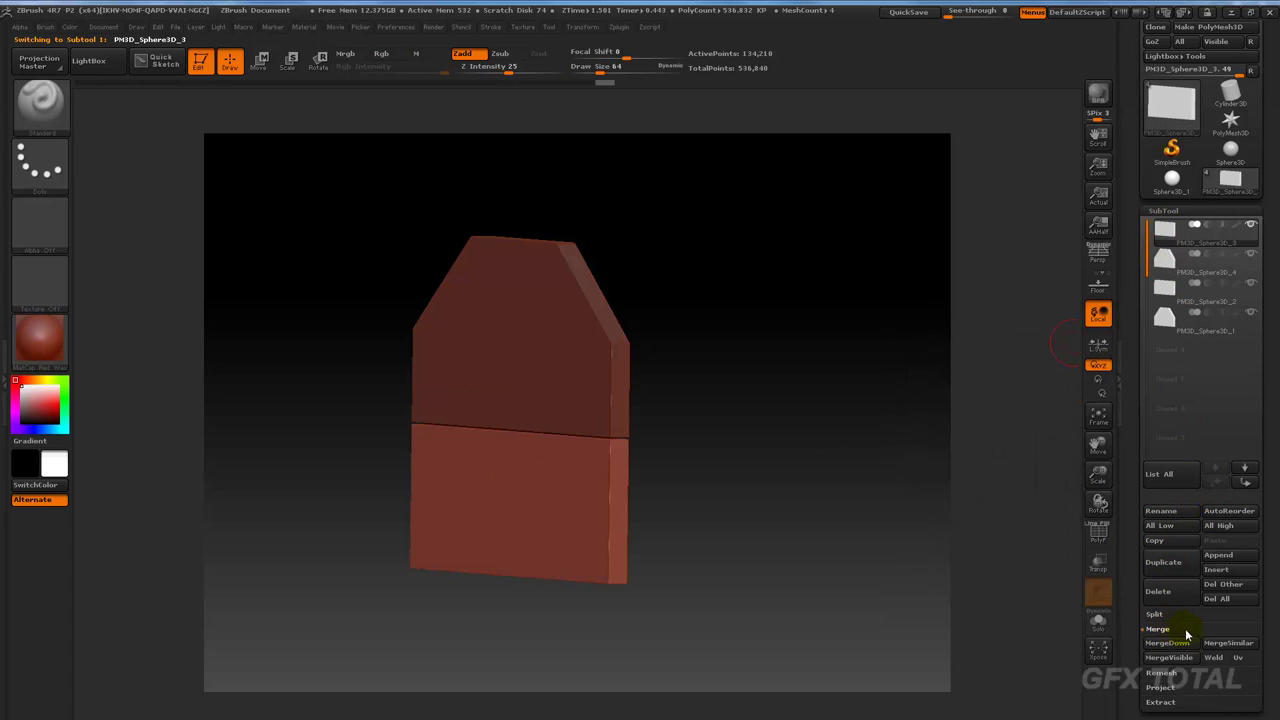
{"action": "left_click", "coordinate": [1180, 644]}
{"action": "left_click", "coordinate": [1030, 668]}
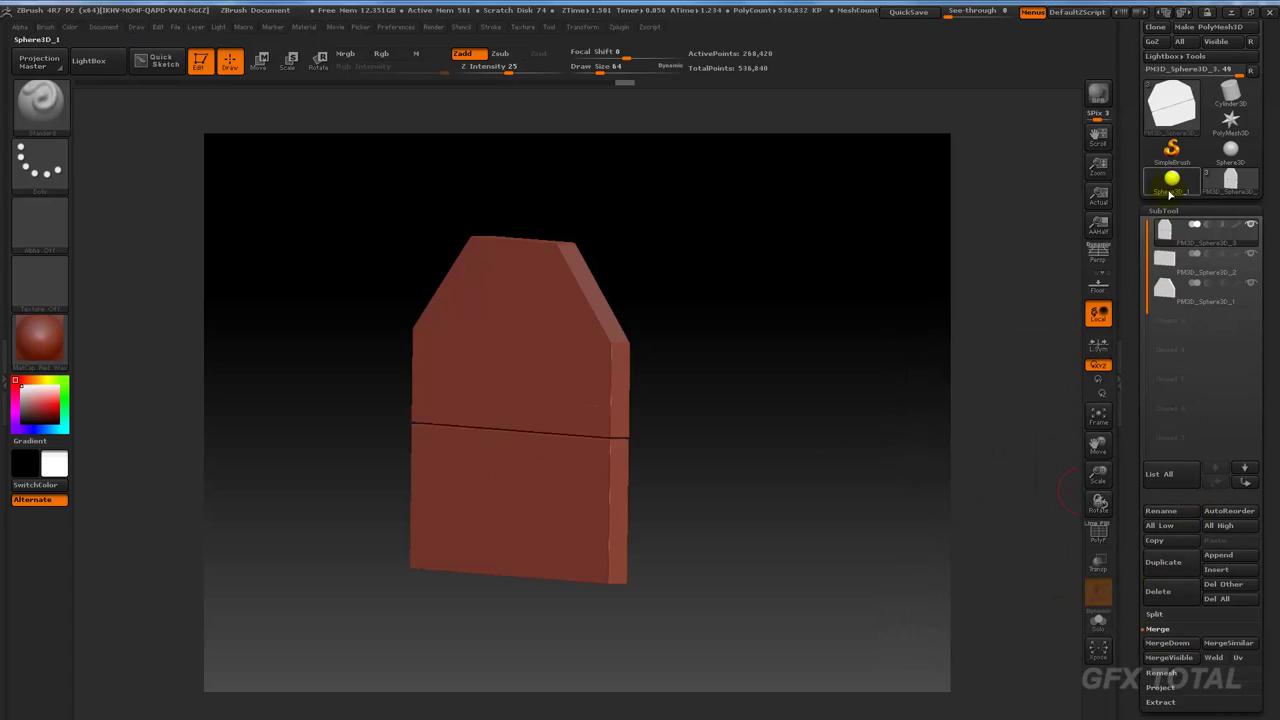
{"action": "left_click", "coordinate": [1097, 251]}
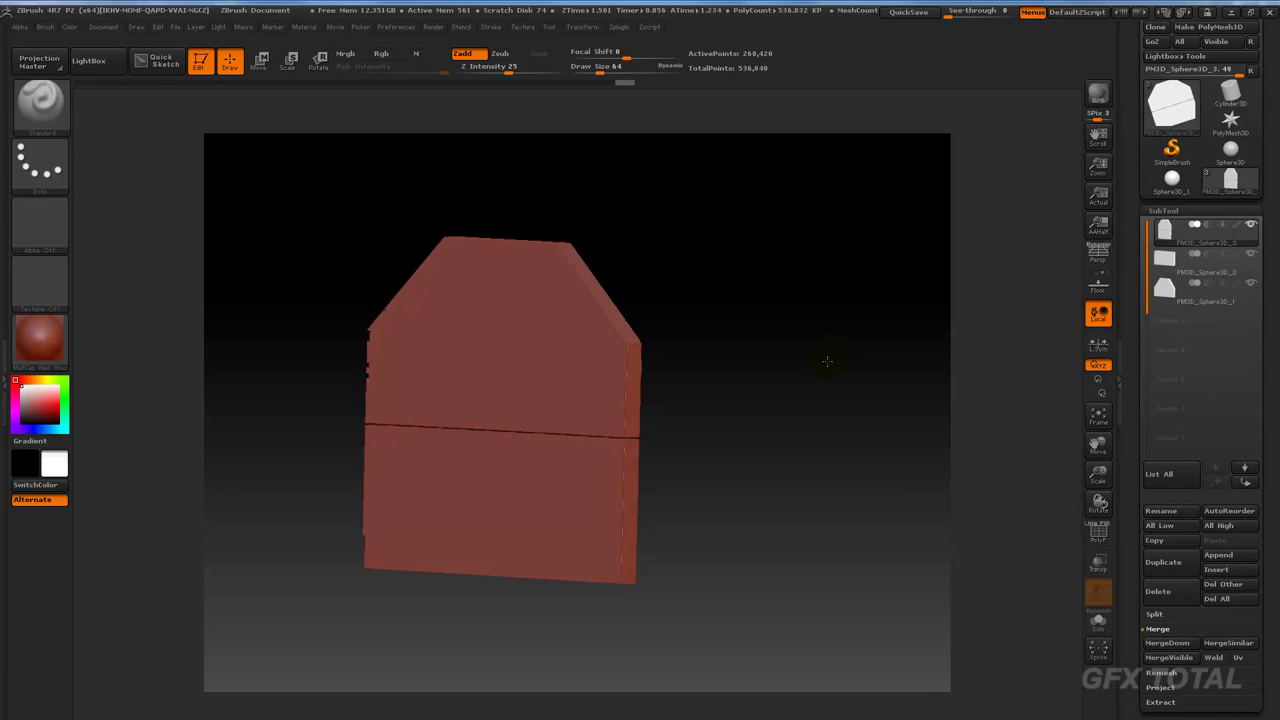
Step: Drag the merged end-panel copy away from its twin with a transpose move line in side view
{"action": "left_click", "coordinate": [263, 62]}
{"action": "mouse_move", "coordinate": [660, 271]}
{"action": "left_mouse_down"}
{"action": "mouse_move", "coordinate": [680, 380]}
{"action": "mouse_move", "coordinate": [794, 268]}
{"action": "mouse_move", "coordinate": [804, 372]}
{"action": "left_mouse_up"}
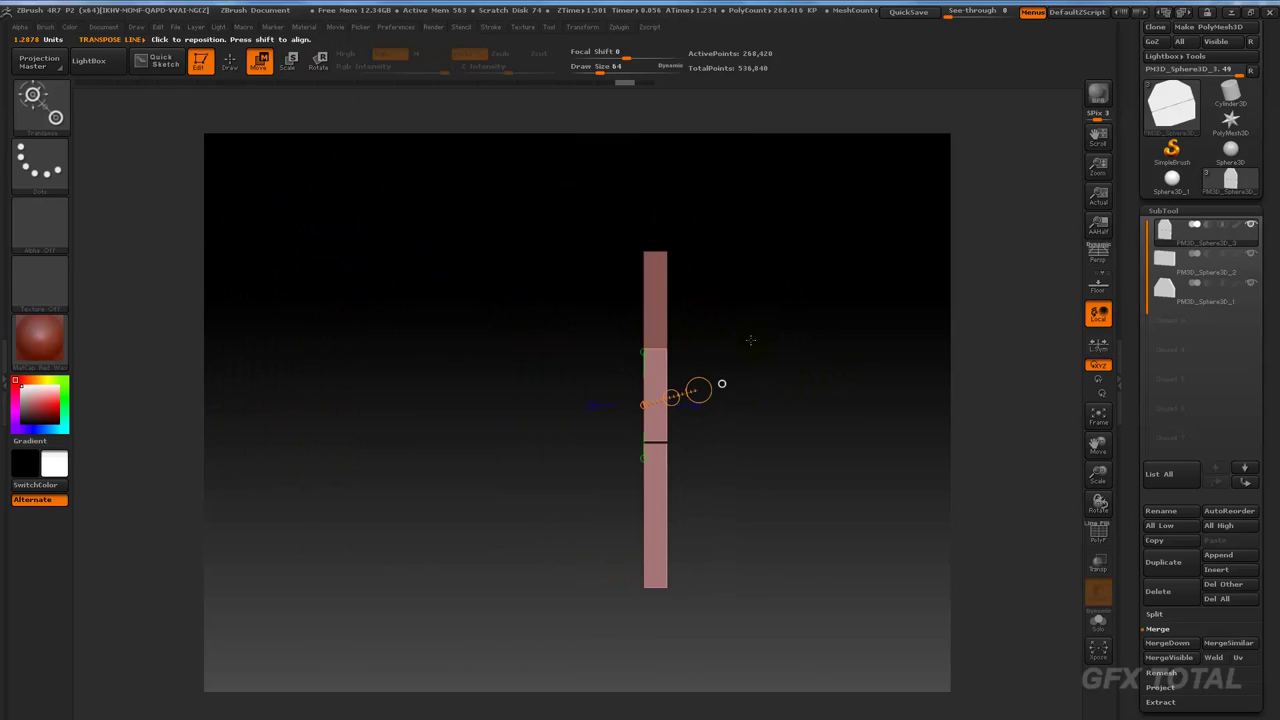
{"action": "left_click_drag", "start_coordinate": [649, 316], "coordinate": [649, 240], "text": "shift"}
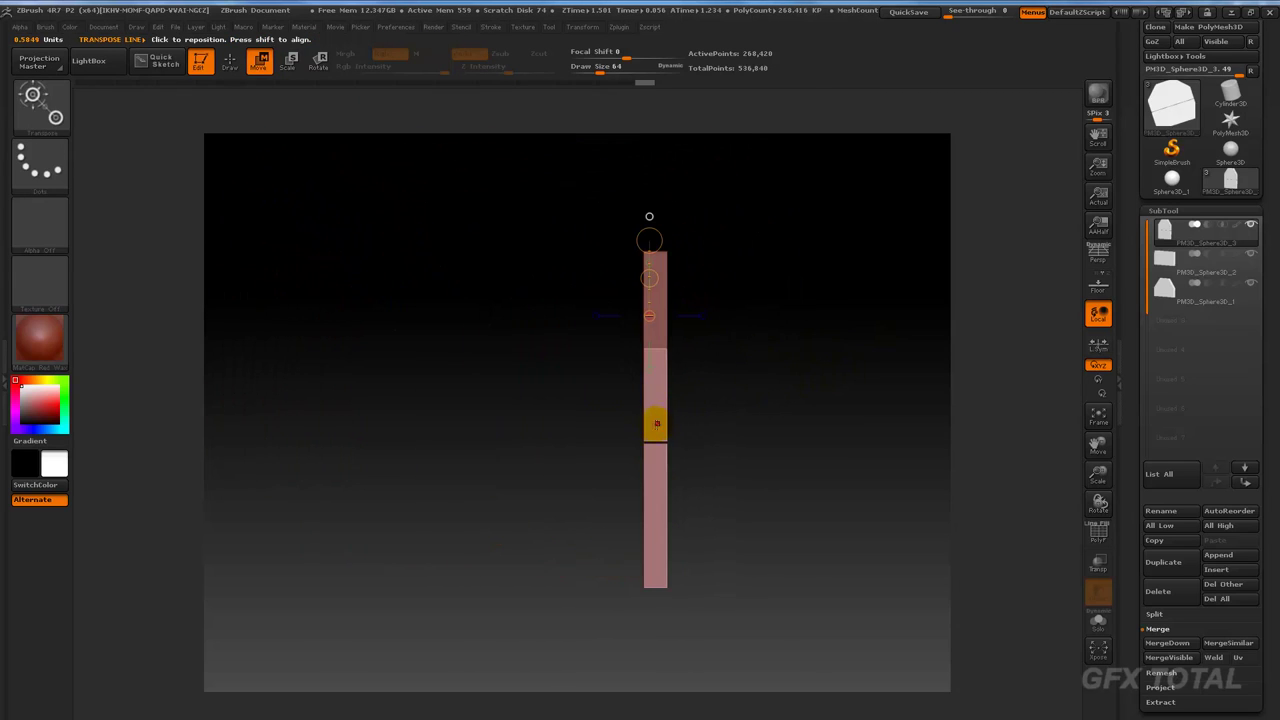
{"action": "left_click_drag", "start_coordinate": [656, 427], "coordinate": [899, 427], "text": "shift"}
{"action": "mouse_move", "coordinate": [771, 427]}
{"action": "left_mouse_down"}
{"action": "mouse_move", "coordinate": [857, 426]}
{"action": "mouse_move", "coordinate": [791, 523]}
{"action": "mouse_move", "coordinate": [749, 537]}
{"action": "mouse_move", "coordinate": [863, 525]}
{"action": "mouse_move", "coordinate": [991, 420]}
{"action": "mouse_move", "coordinate": [920, 517]}
{"action": "mouse_move", "coordinate": [960, 363]}
{"action": "mouse_move", "coordinate": [883, 350]}
{"action": "left_mouse_up"}
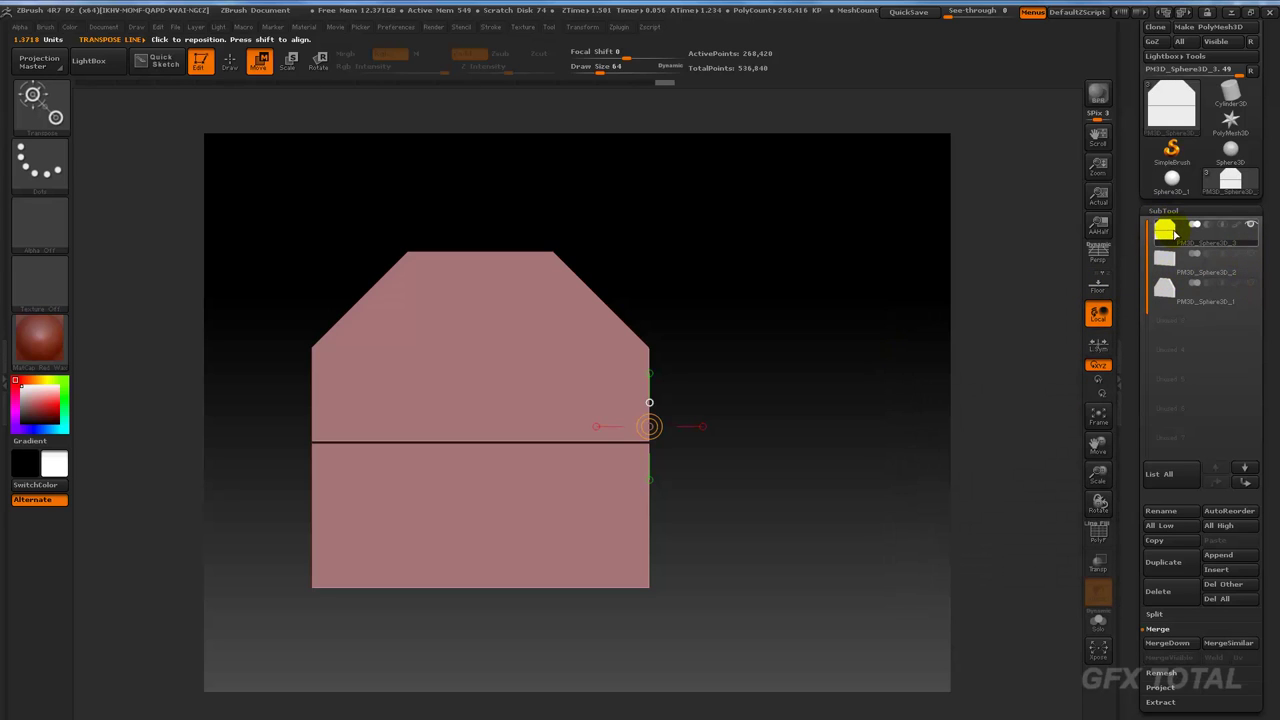
{"action": "left_click_drag", "start_coordinate": [965, 307], "coordinate": [797, 378]}
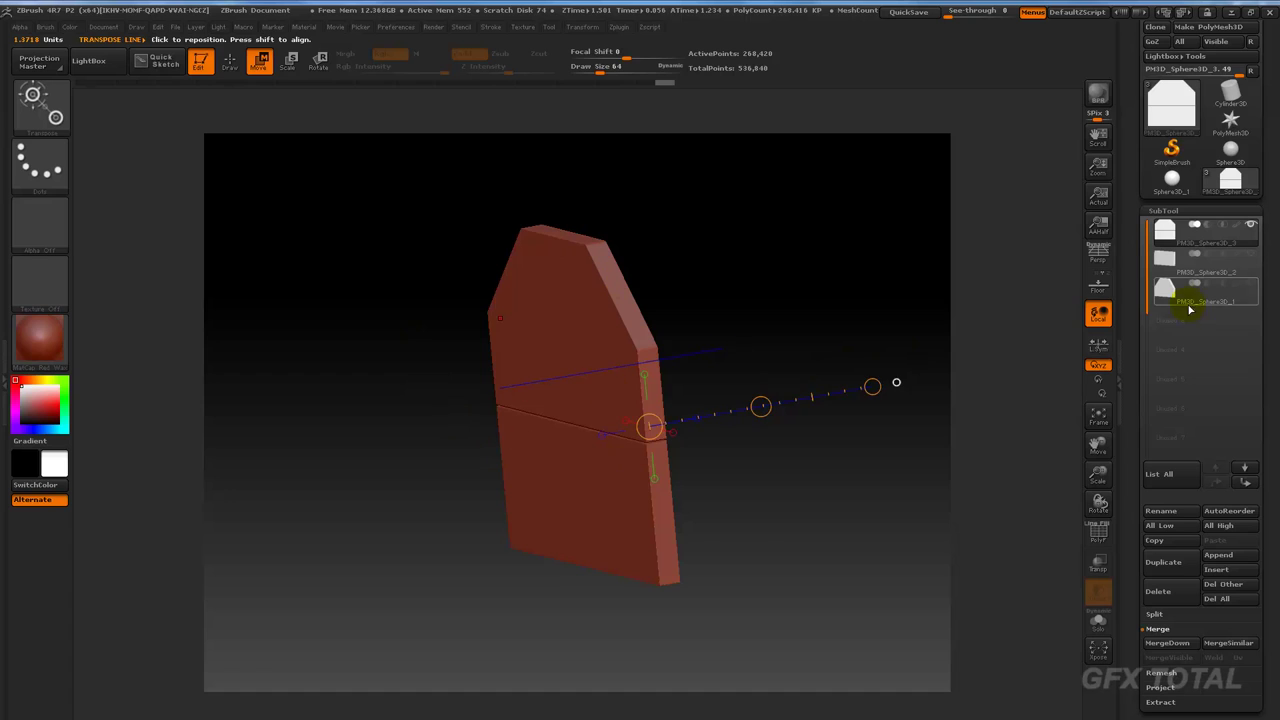
{"action": "scroll", "coordinate": [1140, 357], "scroll_direction": "down", "scroll_amount": 5}
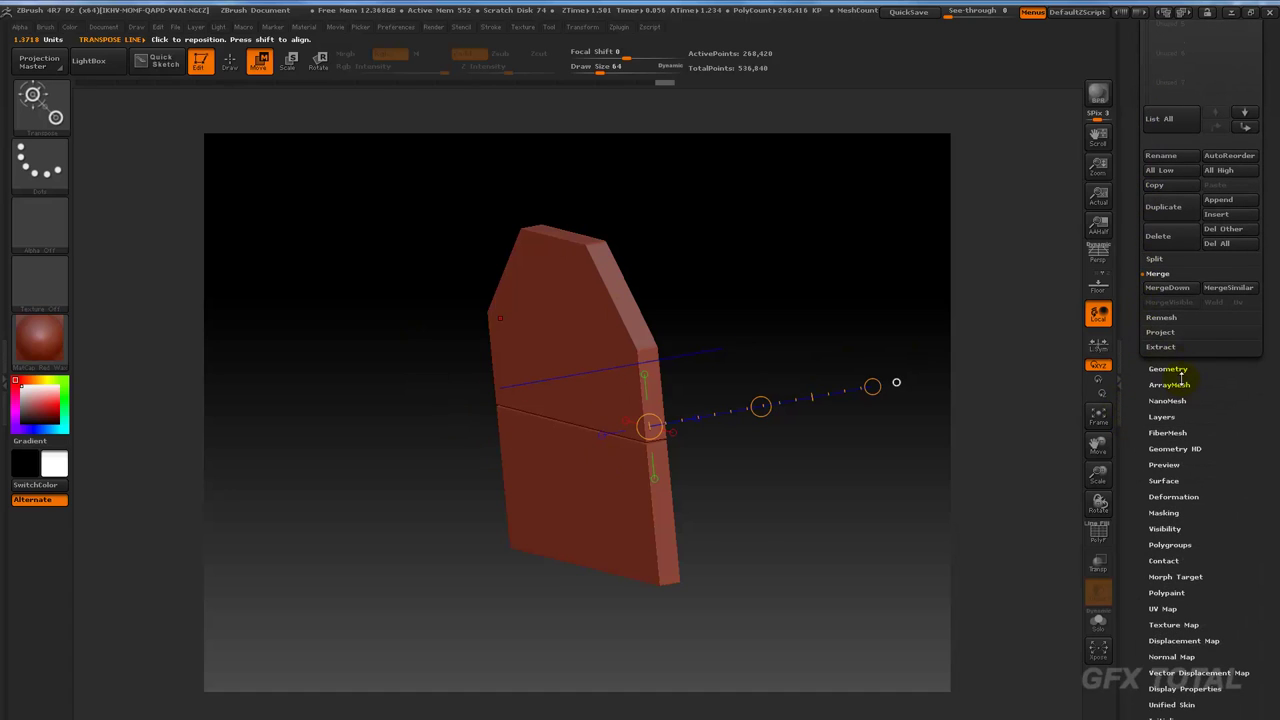
Step: Turn the end panel into a ShadowBox and view it straight from the front
{"action": "left_click", "coordinate": [1180, 370]}
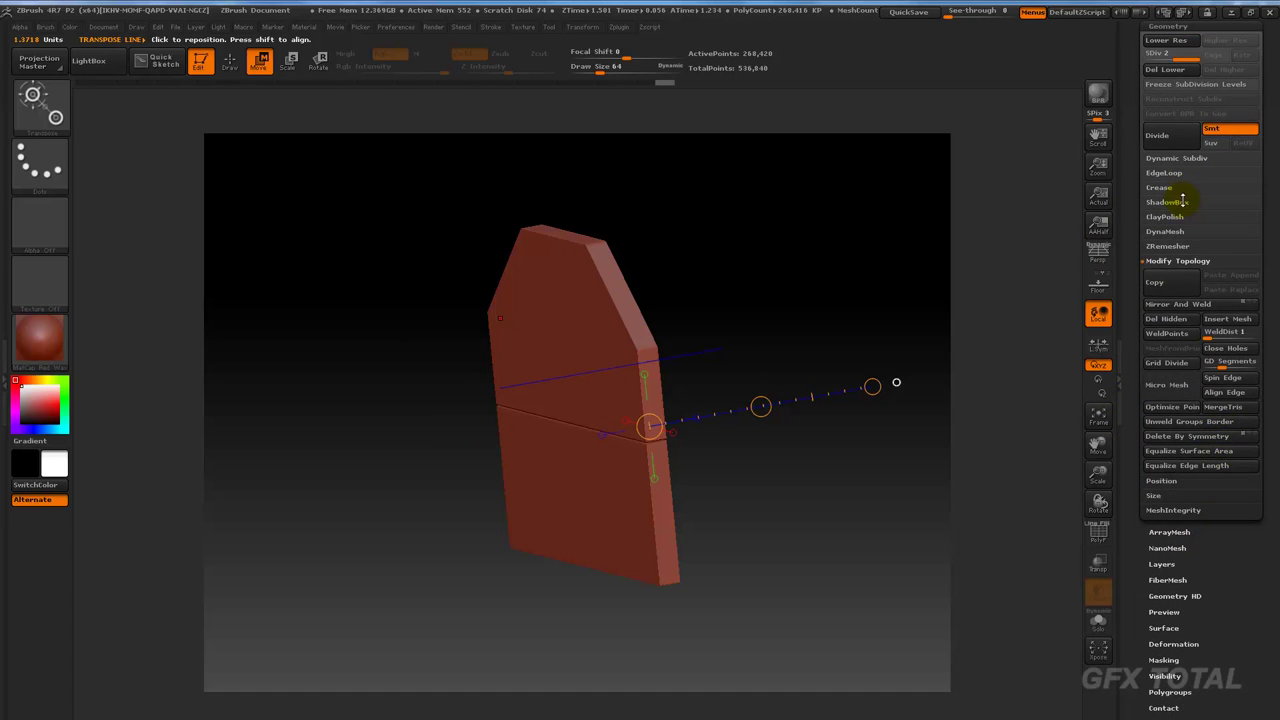
{"action": "left_click", "coordinate": [1180, 202]}
{"action": "left_click", "coordinate": [1168, 224]}
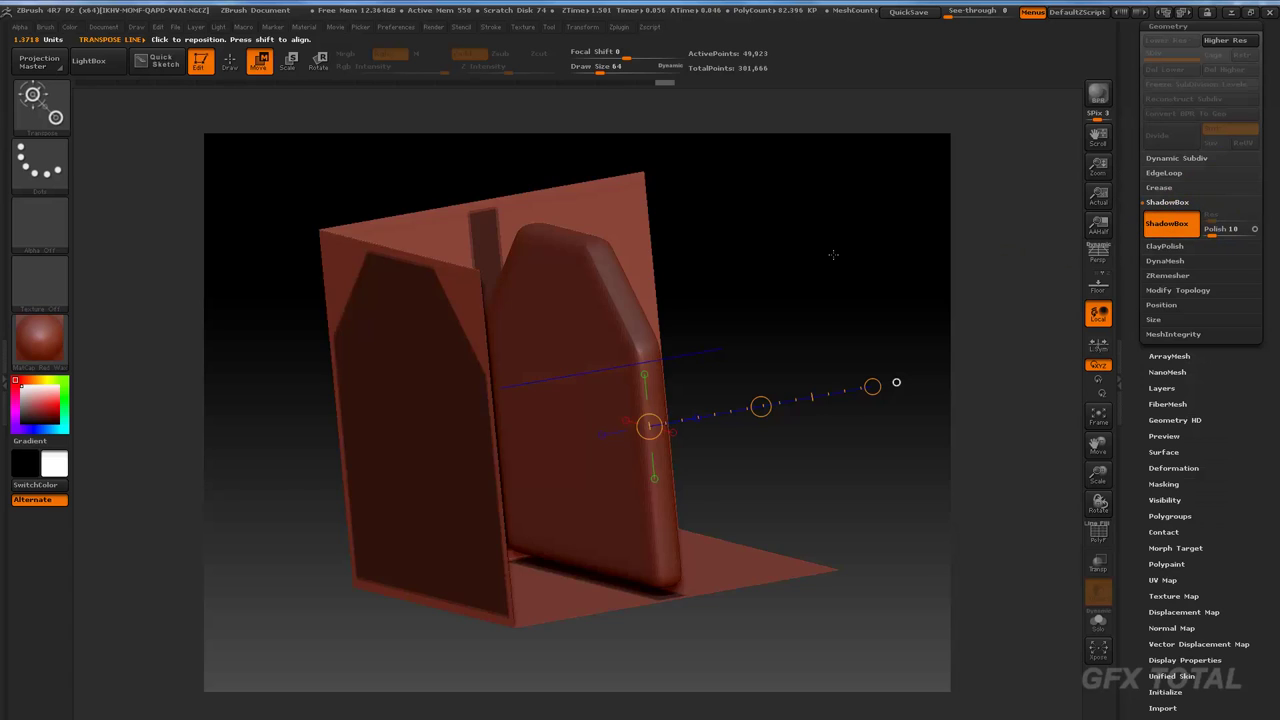
{"action": "left_click_drag", "start_coordinate": [832, 318], "coordinate": [836, 228], "text": "shift"}
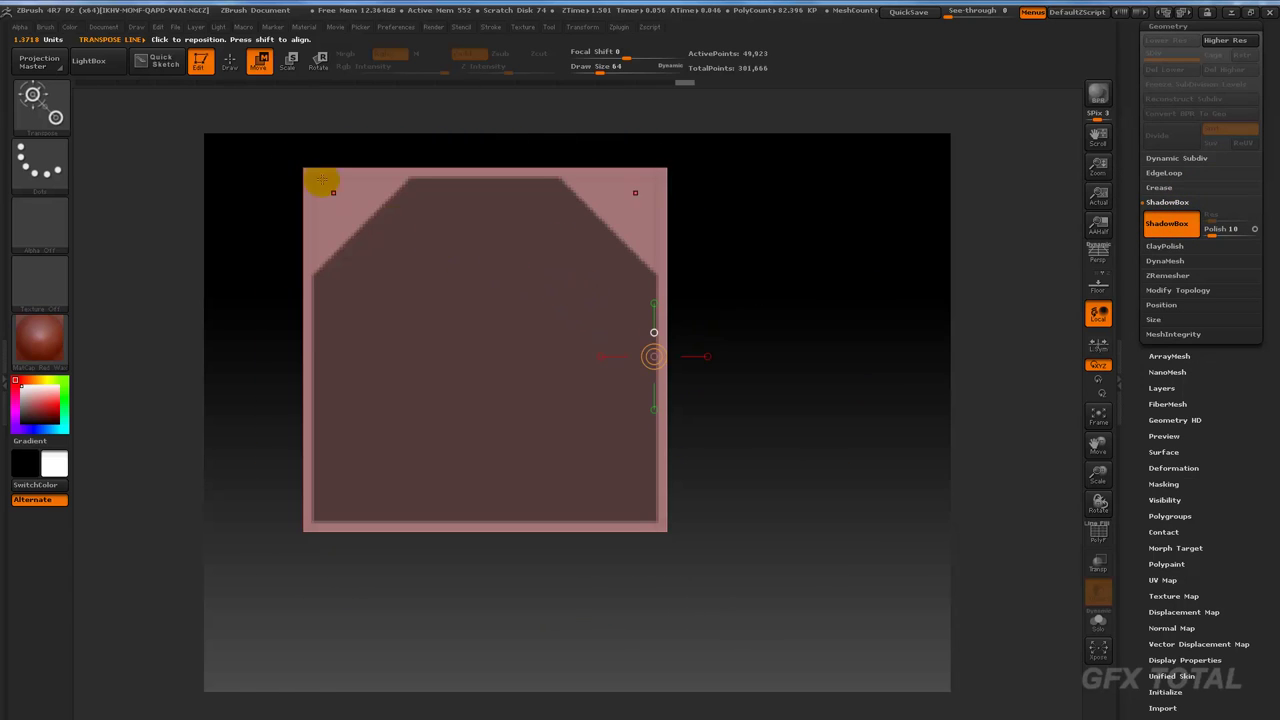
Step: Select the MaskCurvePen brush from the brush picker
{"action": "key", "text": "ctrl+shift"}
{"action": "key", "text": "ctrl+shift"}
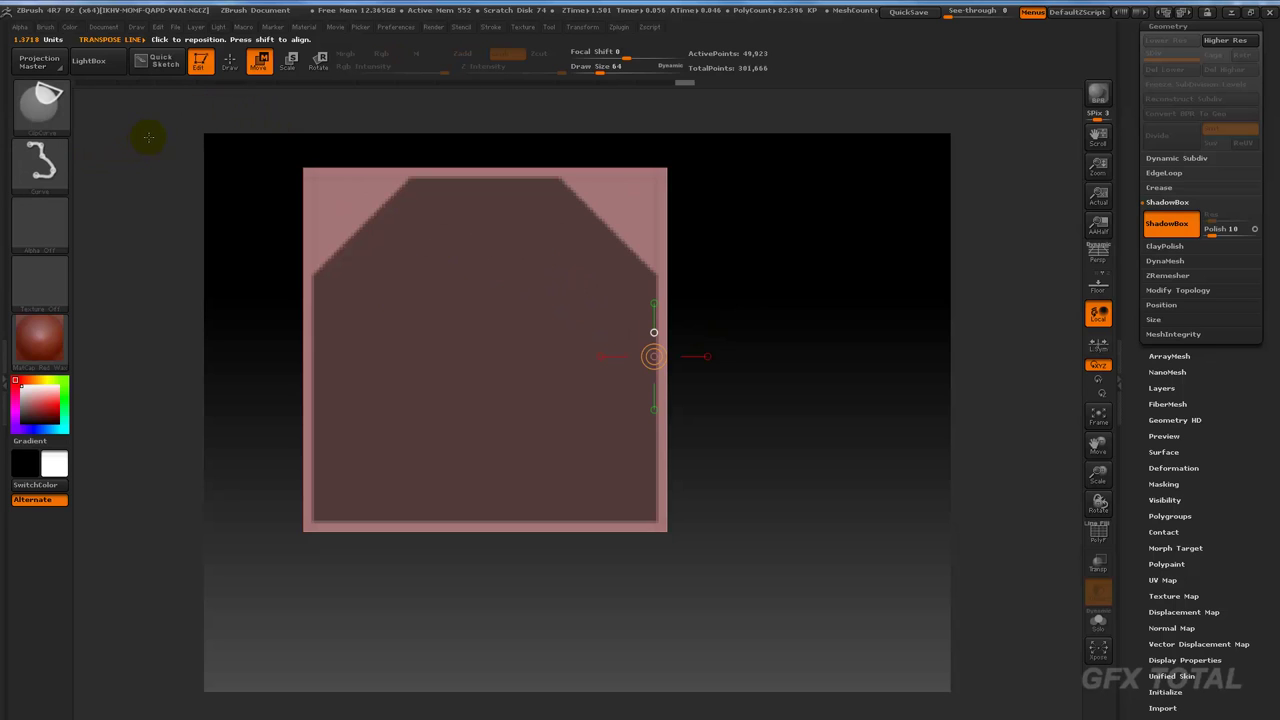
{"action": "left_click", "coordinate": [40, 100]}
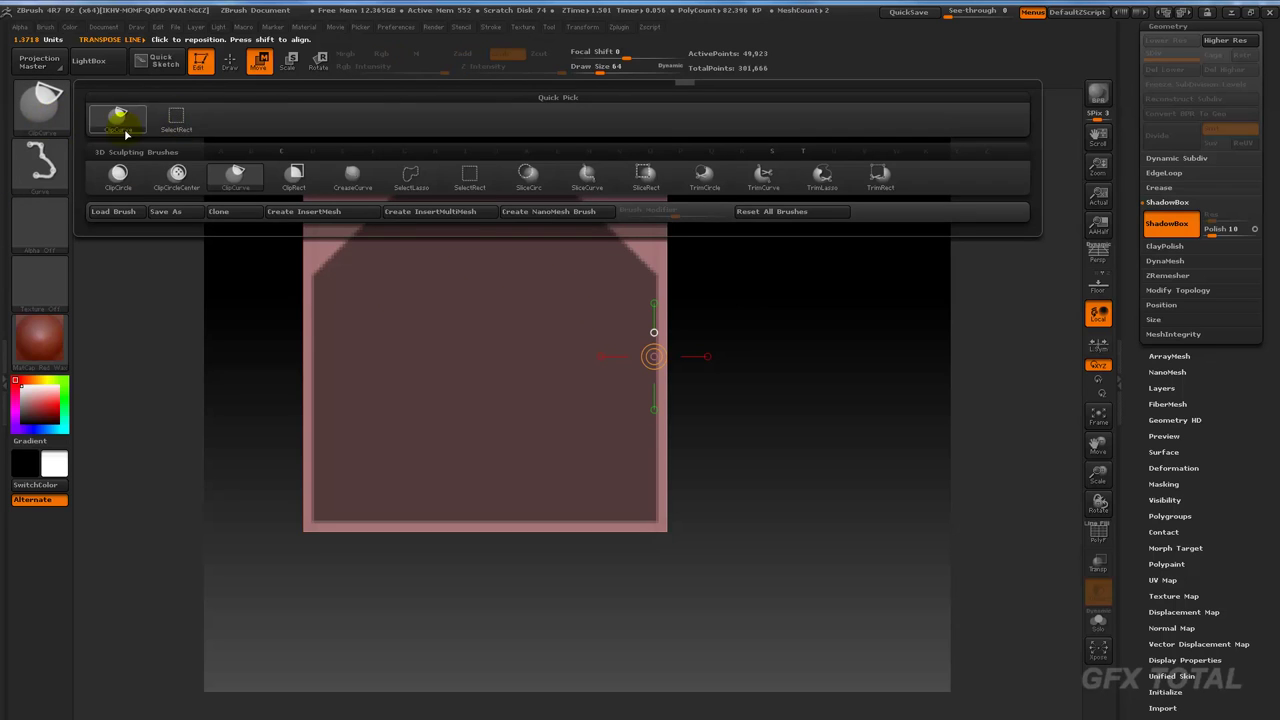
{"action": "left_click", "coordinate": [120, 125]}
{"action": "key", "text": "ctrl+shift"}
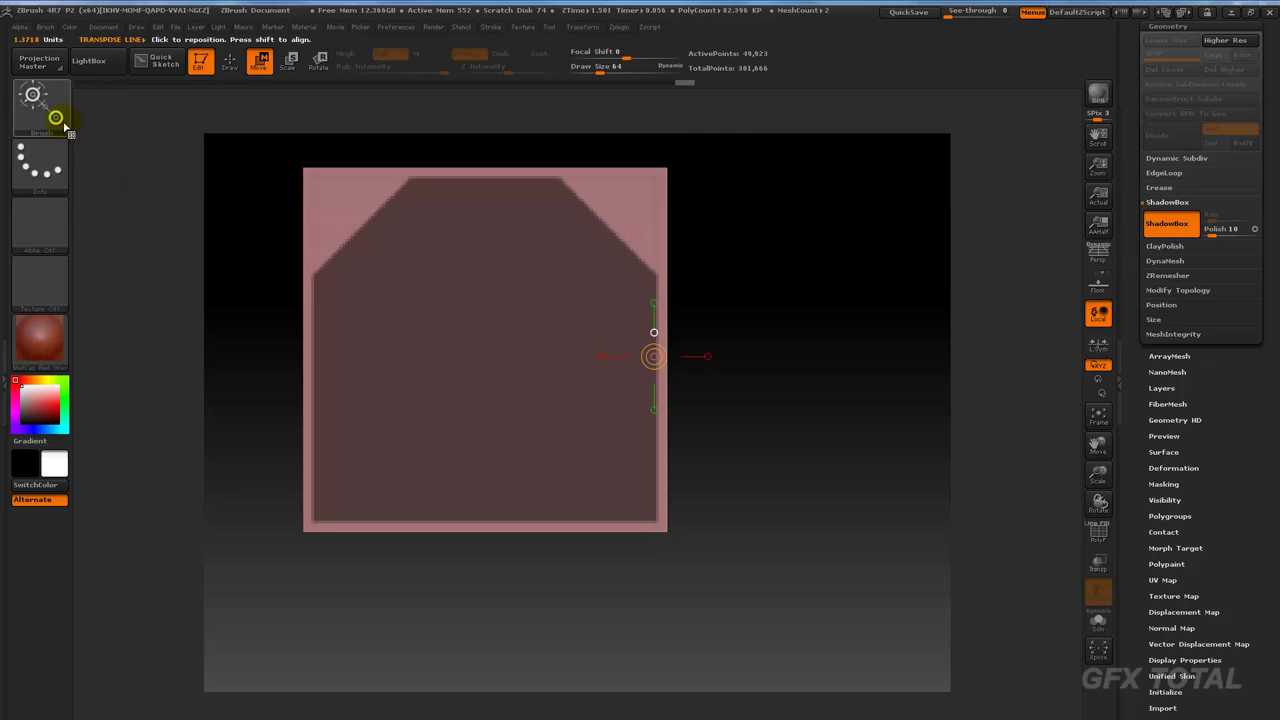
{"action": "left_click", "coordinate": [60, 110], "text": "ctrl"}
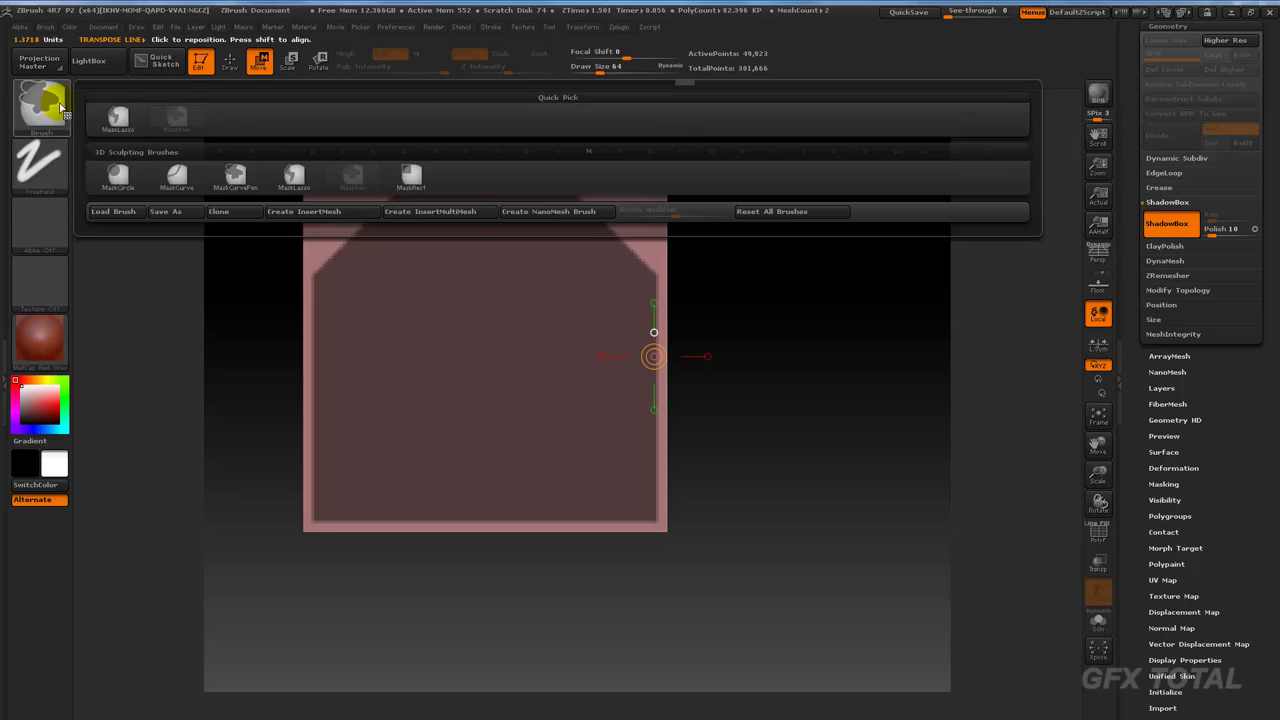
{"action": "left_click", "coordinate": [238, 176]}
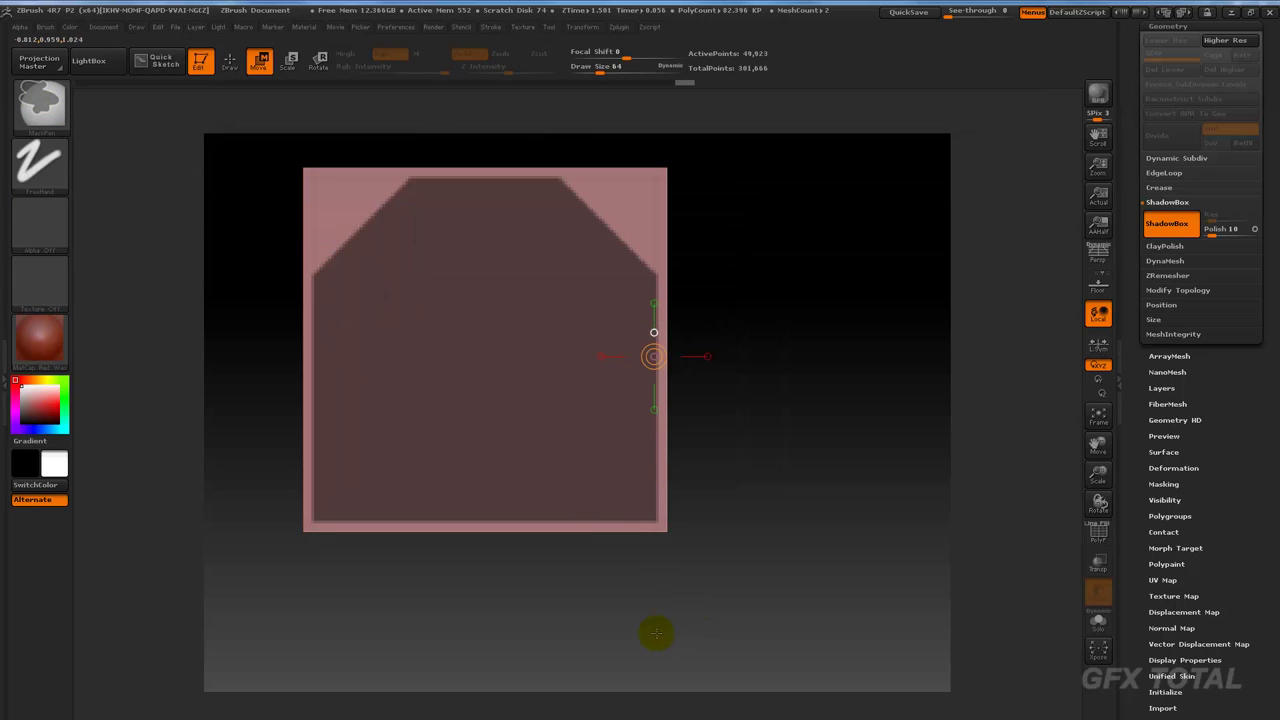
Step: Mask rectangles over the ShadowBox plane to fill the frame's inner gap
{"action": "mouse_move", "coordinate": [598, 518]}
{"action": "left_mouse_down", "text": "ctrl"}
{"action": "mouse_move", "coordinate": [573, 349]}
{"action": "mouse_move", "coordinate": [551, 290]}
{"action": "mouse_move", "coordinate": [516, 281]}
{"action": "left_mouse_up", "text": "ctrl"}
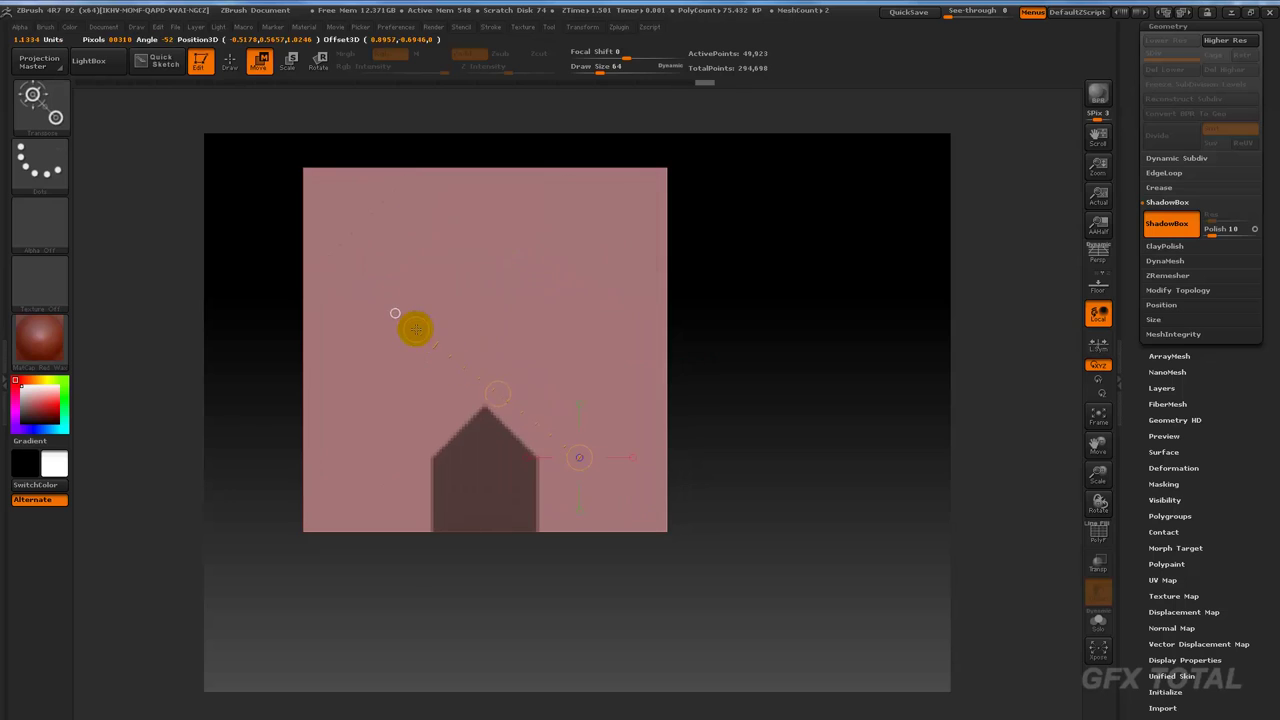
{"action": "left_click_drag", "start_coordinate": [390, 457], "coordinate": [573, 318]}
{"action": "left_click_drag", "start_coordinate": [798, 572], "coordinate": [452, 315], "text": "ctrl"}
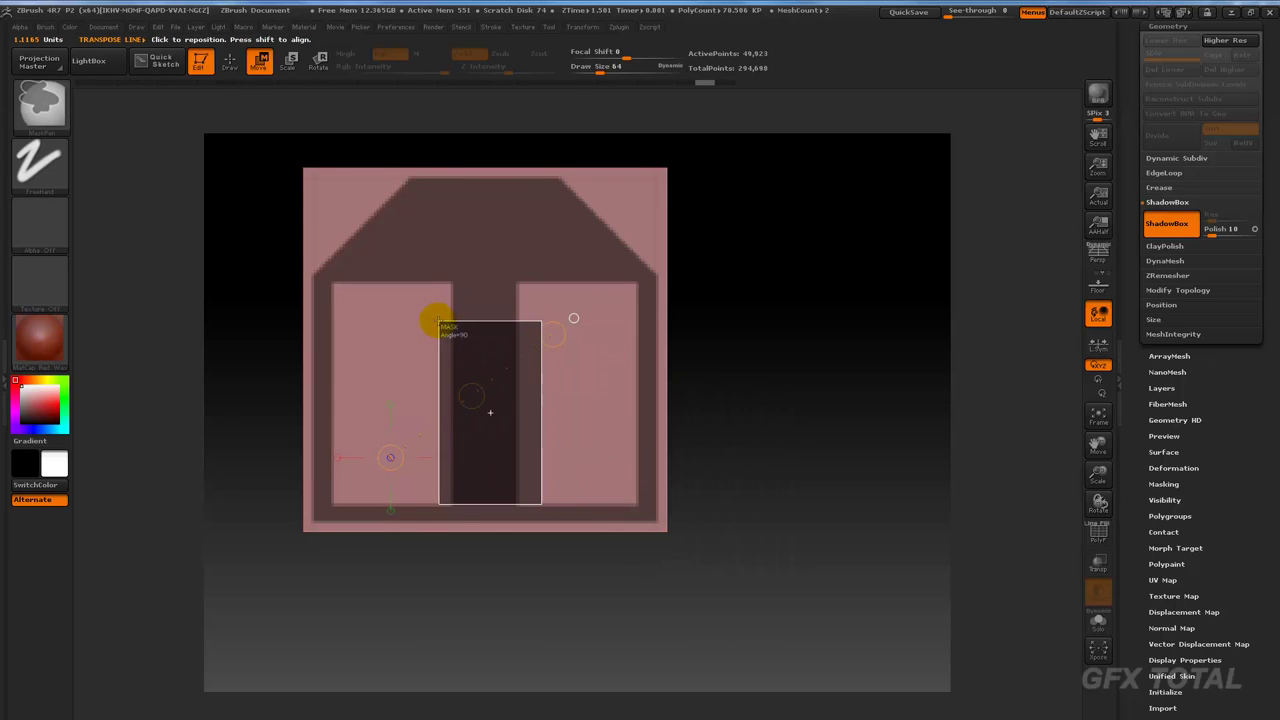
{"action": "mouse_move", "coordinate": [452, 315]}
{"action": "left_mouse_down", "text": "ctrl"}
{"action": "mouse_move", "coordinate": [410, 297]}
{"action": "mouse_move", "coordinate": [430, 190]}
{"action": "left_mouse_up", "text": "ctrl"}
Step: Clear the square notch from the top of the border with MaskLasso
{"action": "key", "text": "ctrl"}
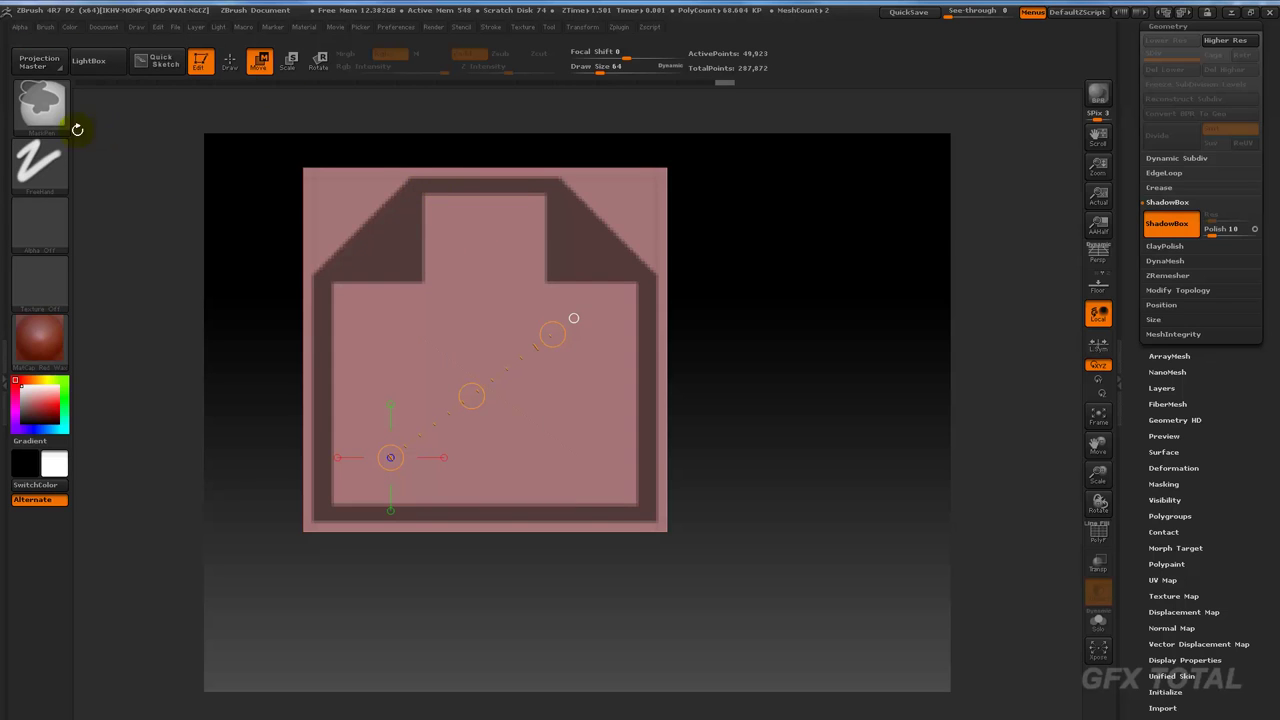
{"action": "left_click", "coordinate": [55, 112], "text": "ctrl"}
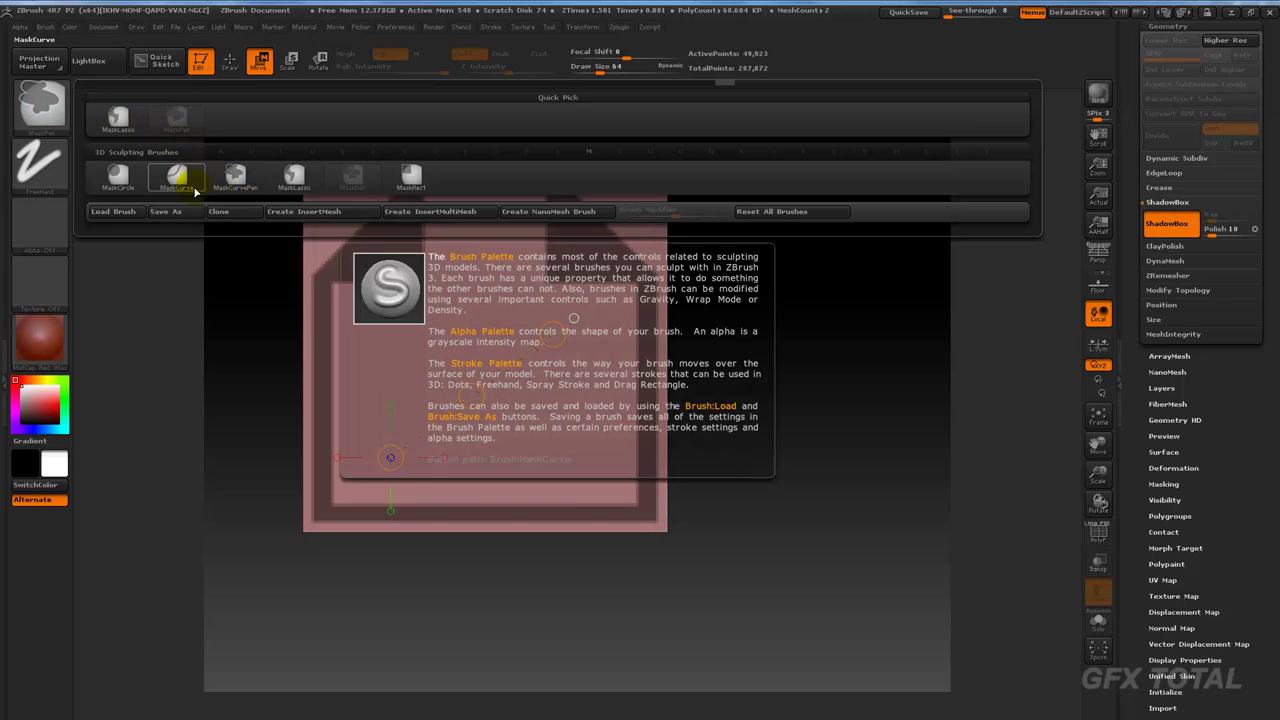
{"action": "left_click", "coordinate": [291, 179]}
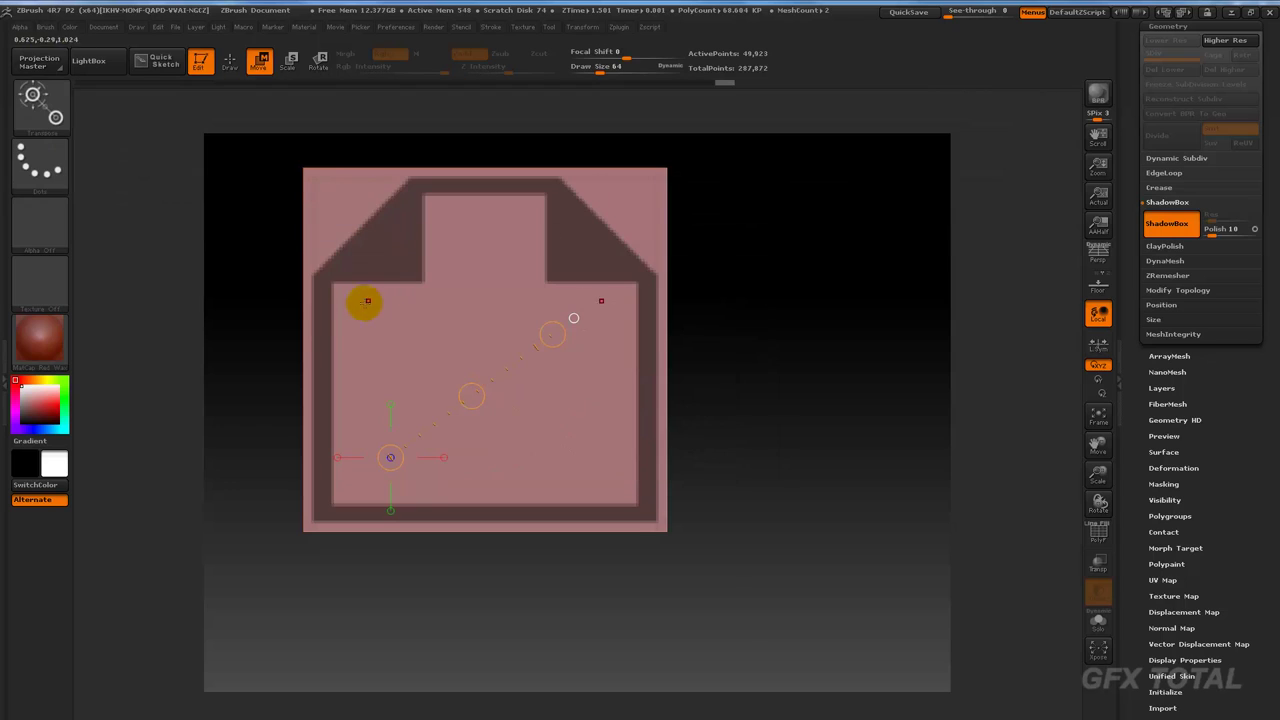
{"action": "left_click_drag", "start_coordinate": [345, 307], "coordinate": [362, 342]}
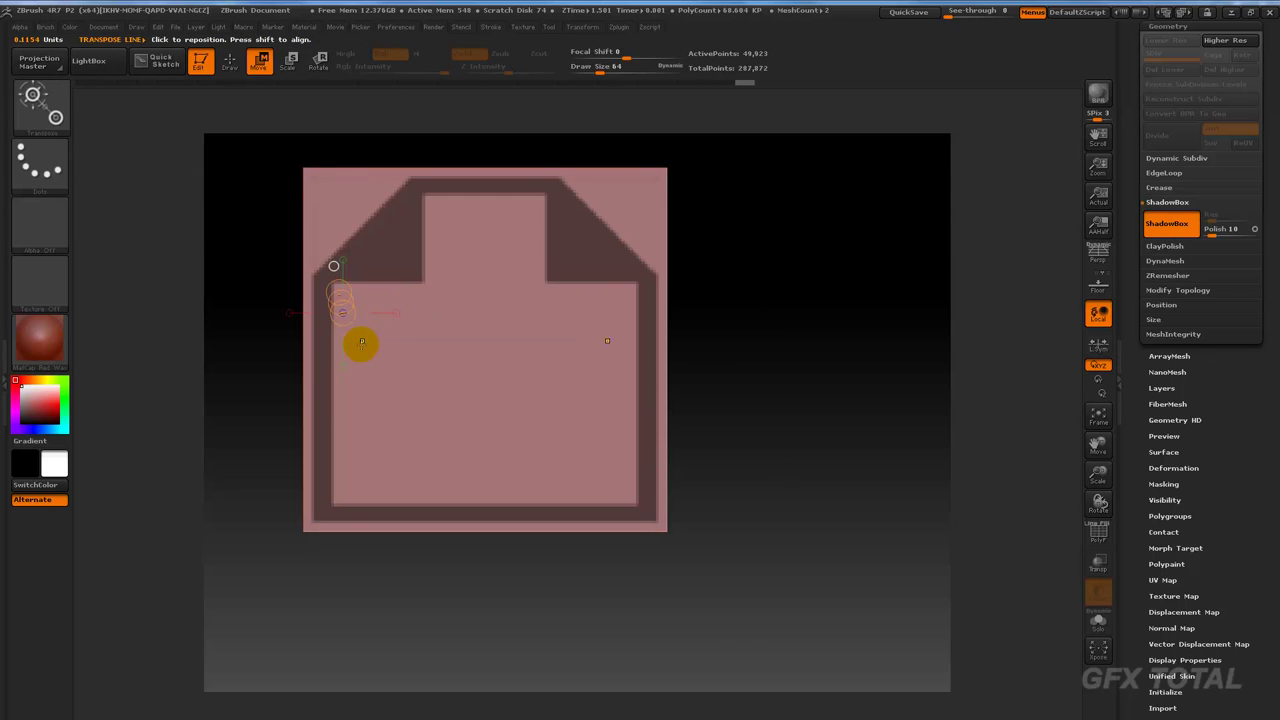
{"action": "left_click", "coordinate": [228, 64]}
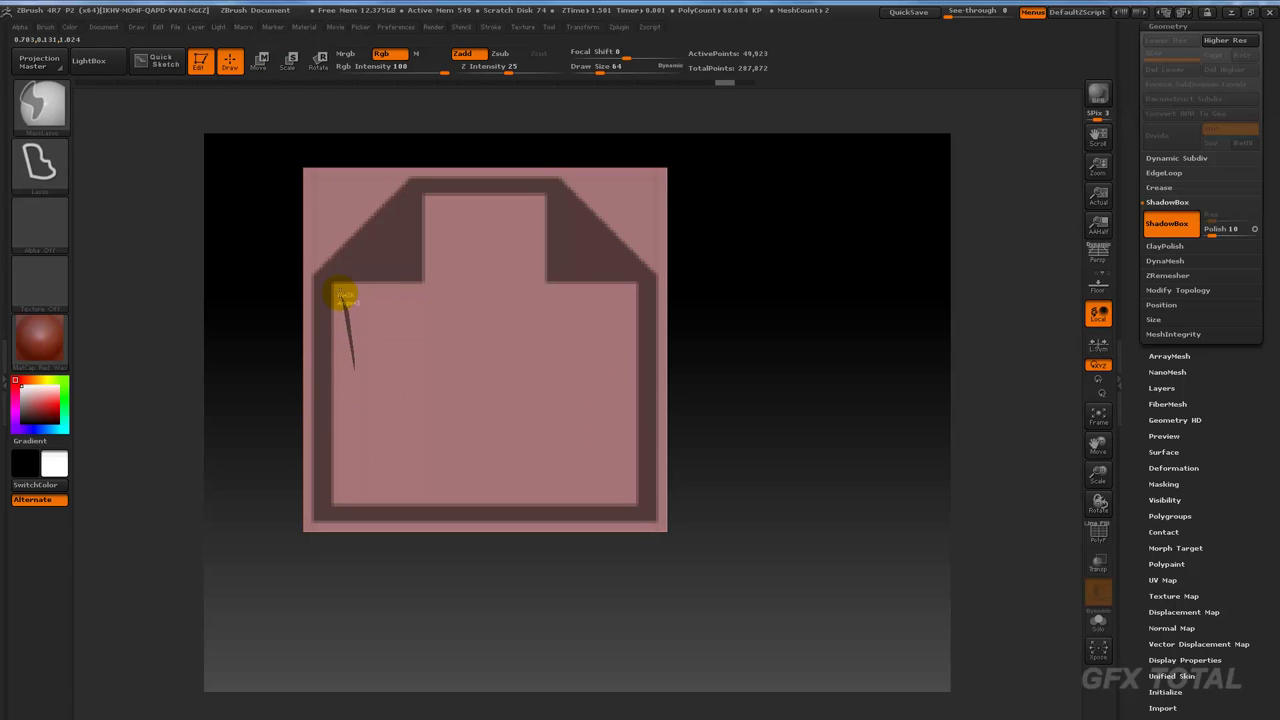
{"action": "mouse_move", "coordinate": [372, 244]}
{"action": "left_mouse_down", "text": "ctrl"}
{"action": "mouse_move", "coordinate": [402, 213]}
{"action": "mouse_move", "coordinate": [434, 314]}
{"action": "mouse_move", "coordinate": [401, 264]}
{"action": "left_mouse_up", "text": "ctrl"}
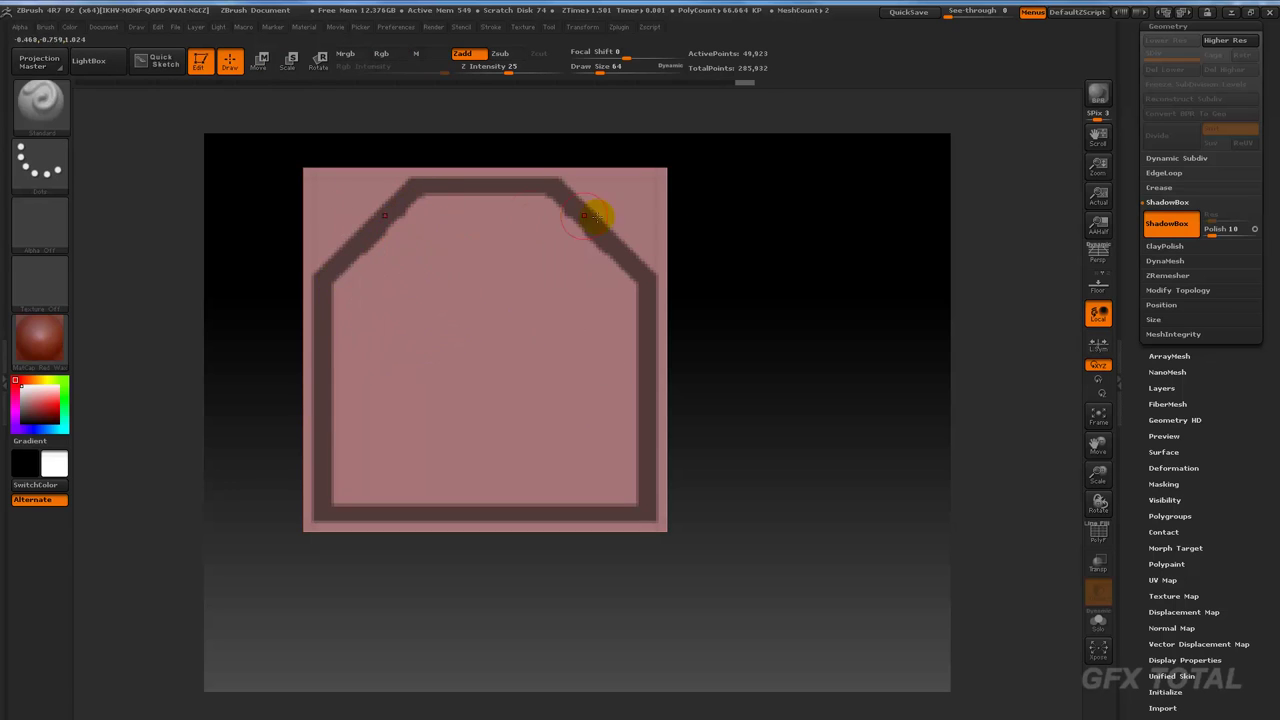
{"action": "mouse_move", "coordinate": [801, 274]}
{"action": "left_mouse_down"}
{"action": "mouse_move", "coordinate": [823, 317]}
{"action": "mouse_move", "coordinate": [780, 354]}
{"action": "mouse_move", "coordinate": [864, 311]}
{"action": "mouse_move", "coordinate": [851, 331]}
{"action": "mouse_move", "coordinate": [771, 366]}
{"action": "mouse_move", "coordinate": [745, 309]}
{"action": "mouse_move", "coordinate": [829, 380]}
{"action": "mouse_move", "coordinate": [791, 391]}
{"action": "mouse_move", "coordinate": [846, 400]}
{"action": "mouse_move", "coordinate": [891, 382]}
{"action": "mouse_move", "coordinate": [777, 366]}
{"action": "mouse_move", "coordinate": [908, 367]}
{"action": "mouse_move", "coordinate": [891, 349]}
{"action": "mouse_move", "coordinate": [920, 349]}
{"action": "mouse_move", "coordinate": [782, 344]}
{"action": "mouse_move", "coordinate": [814, 316]}
{"action": "left_mouse_up"}
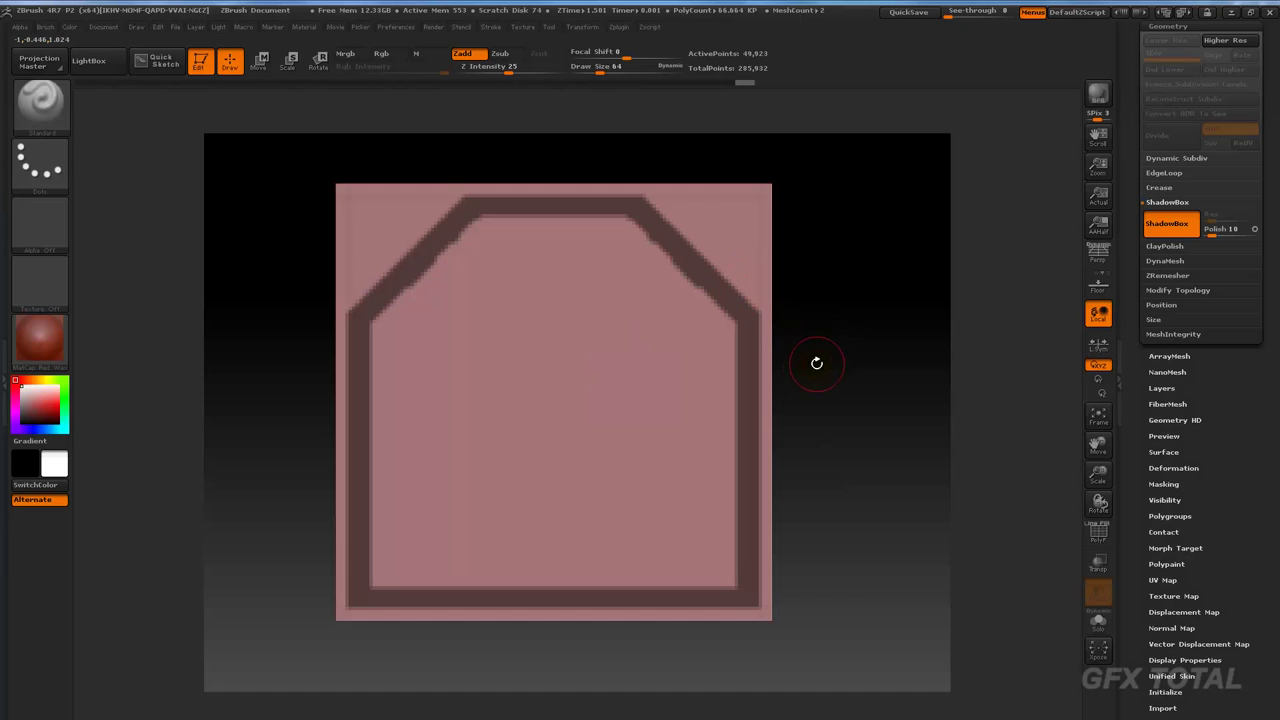
{"action": "key", "text": "ctrl"}
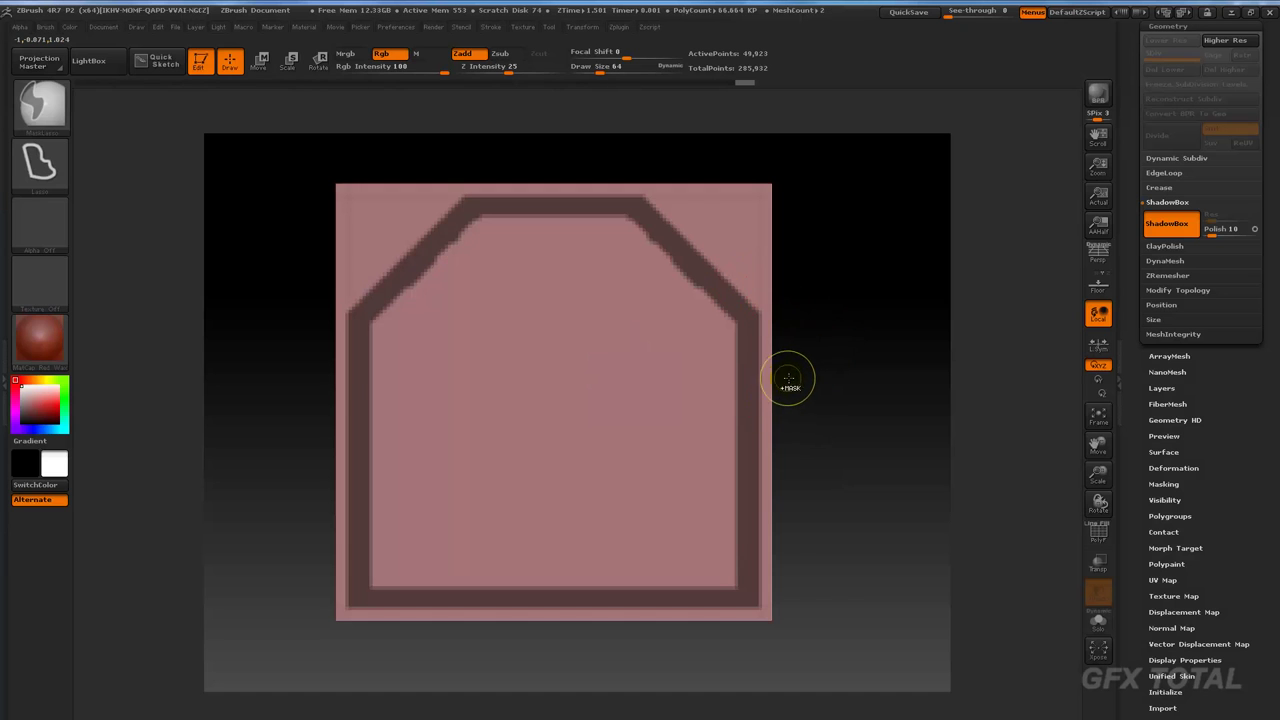
Step: With MaskCurvePen, cut two horizontal gaps across both side strips at matching heights
{"action": "left_click", "coordinate": [40, 103]}
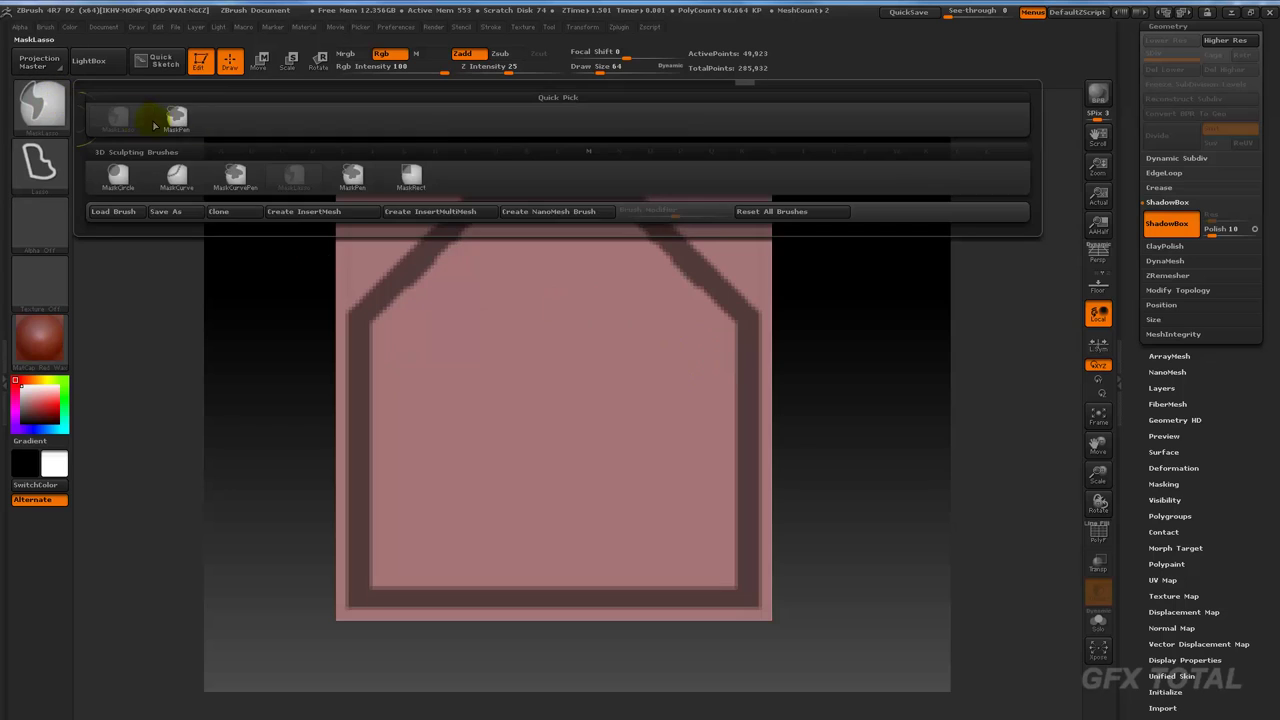
{"action": "left_click", "coordinate": [243, 174]}
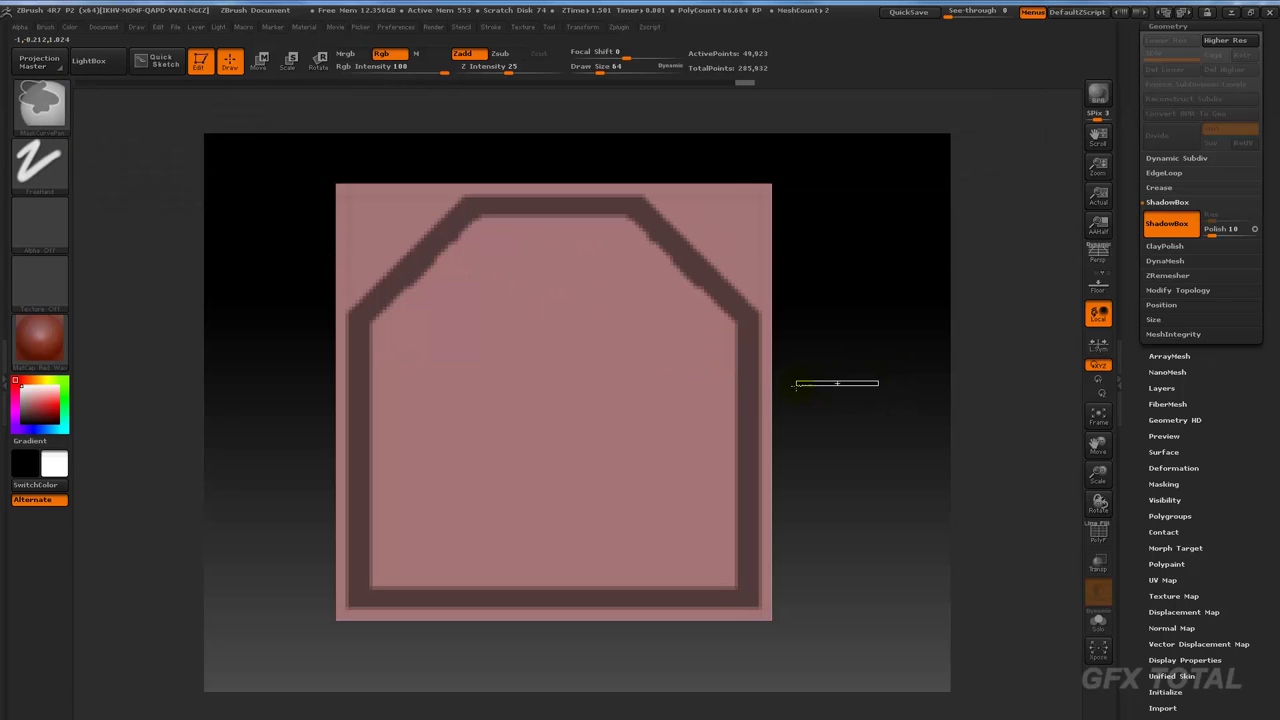
{"action": "left_click", "coordinate": [717, 376]}
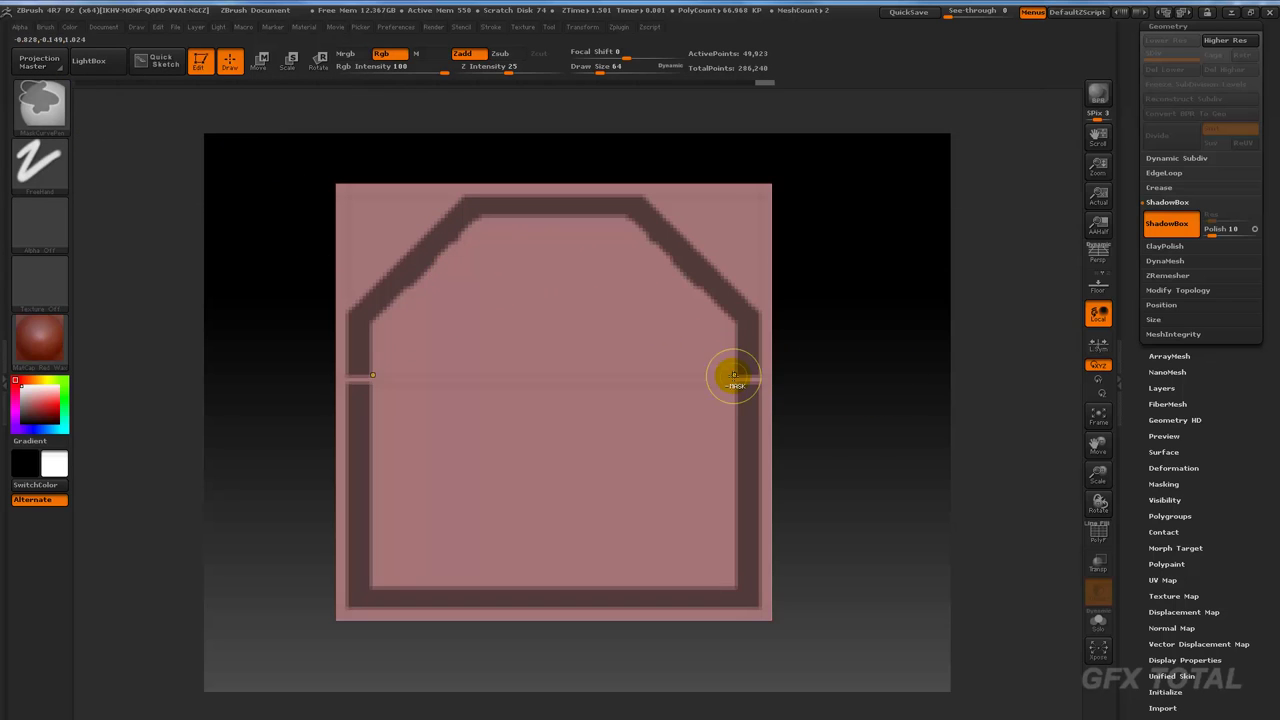
{"action": "mouse_move", "coordinate": [843, 491]}
{"action": "left_mouse_down"}
{"action": "mouse_move", "coordinate": [880, 480]}
{"action": "mouse_move", "coordinate": [859, 511]}
{"action": "mouse_move", "coordinate": [889, 466]}
{"action": "left_mouse_up"}
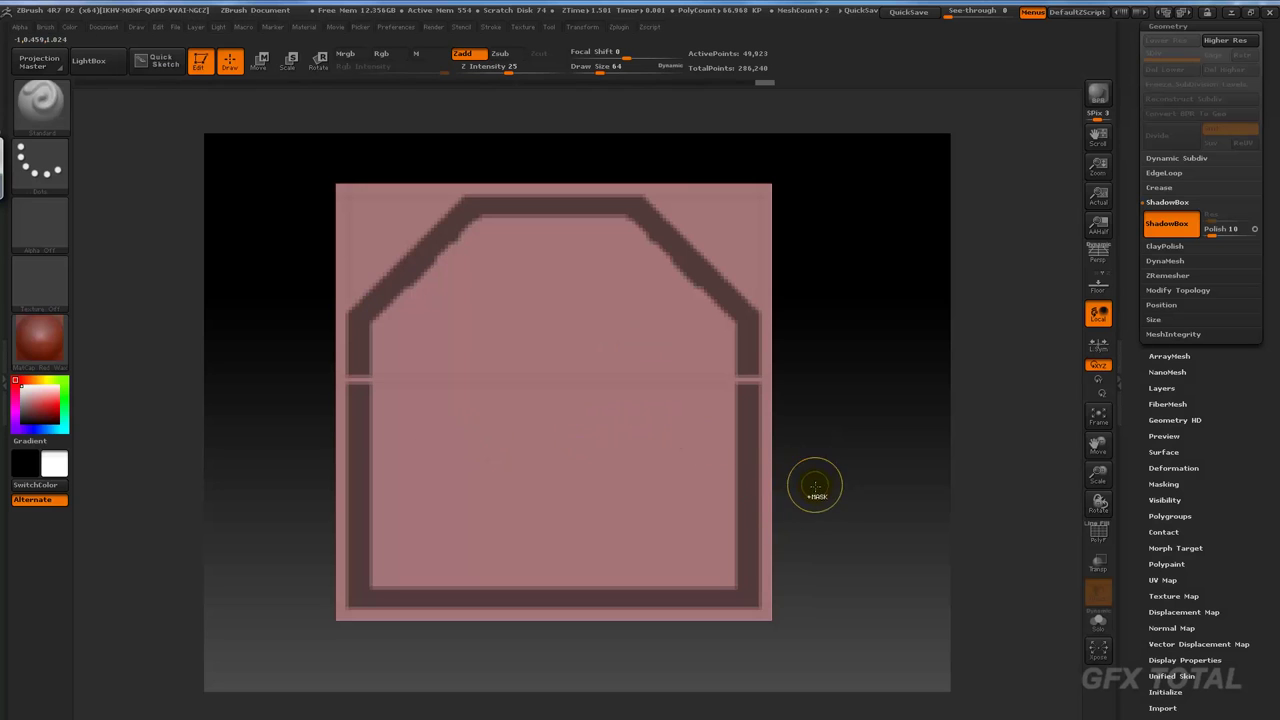
{"action": "left_click_drag", "start_coordinate": [833, 494], "coordinate": [691, 489], "text": "ctrl"}
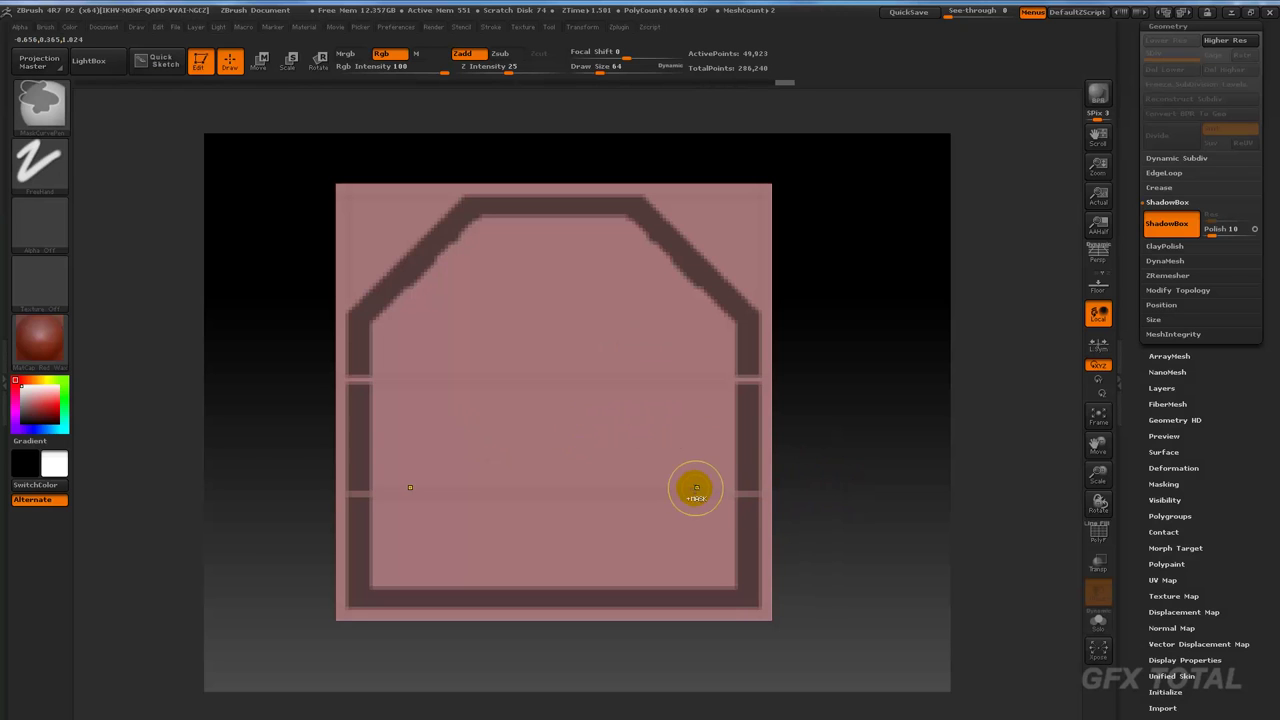
{"action": "mouse_move", "coordinate": [843, 374]}
{"action": "left_mouse_down"}
{"action": "mouse_move", "coordinate": [851, 409]}
{"action": "mouse_move", "coordinate": [889, 426]}
{"action": "mouse_move", "coordinate": [808, 470]}
{"action": "left_mouse_up"}
{"action": "left_click_drag", "start_coordinate": [900, 478], "coordinate": [886, 494], "text": "shift"}
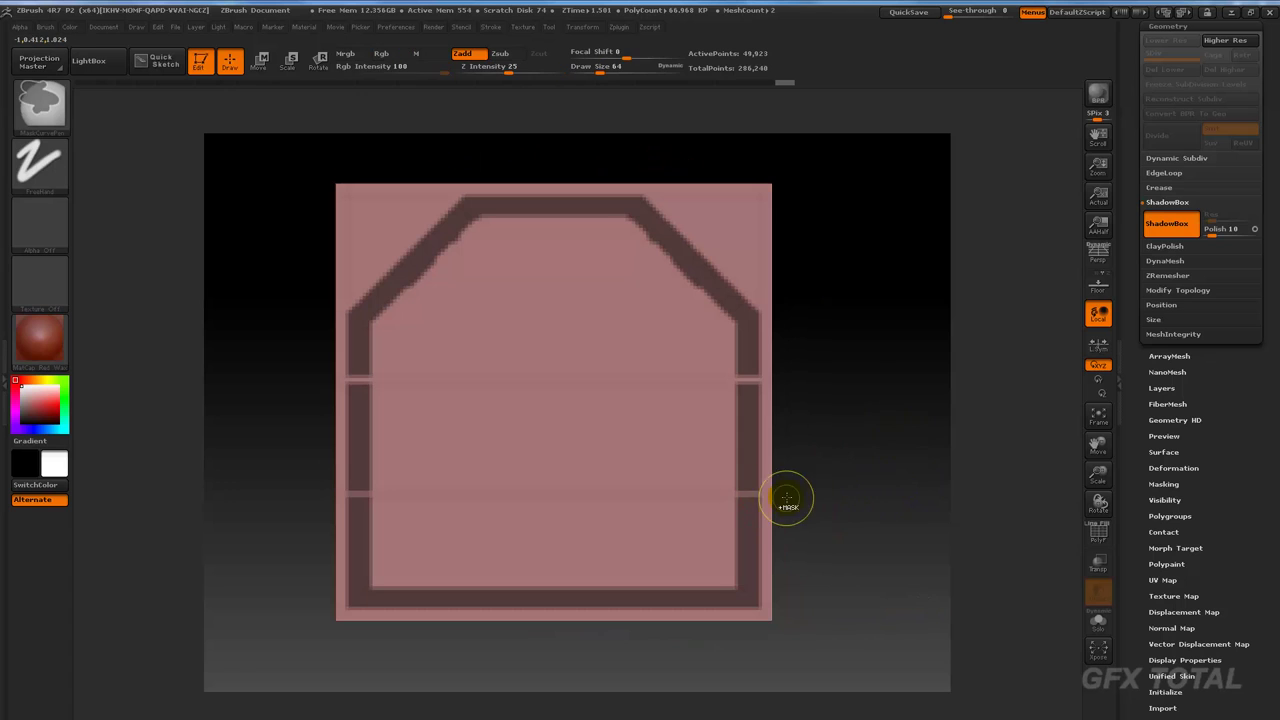
{"action": "mouse_move", "coordinate": [718, 495]}
{"action": "left_mouse_down", "text": "ctrl+shift"}
{"action": "mouse_move", "coordinate": [808, 492]}
{"action": "mouse_move", "coordinate": [820, 506]}
{"action": "mouse_move", "coordinate": [867, 476]}
{"action": "mouse_move", "coordinate": [846, 360]}
{"action": "mouse_move", "coordinate": [632, 367]}
{"action": "left_mouse_up", "text": "ctrl+shift"}
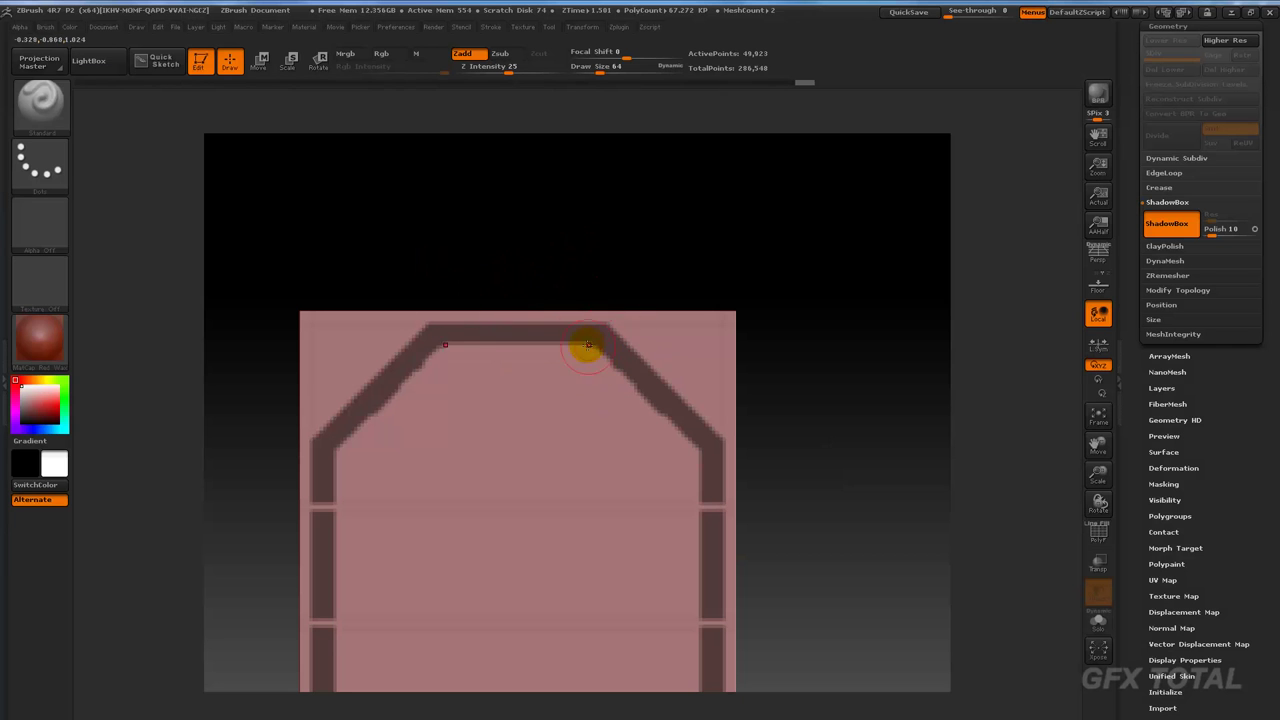
Step: Lasso-cut the joint between the flat top bar and the right angled corner piece
{"action": "left_click", "coordinate": [40, 100], "text": "ctrl"}
{"action": "left_click", "coordinate": [293, 176], "text": "ctrl"}
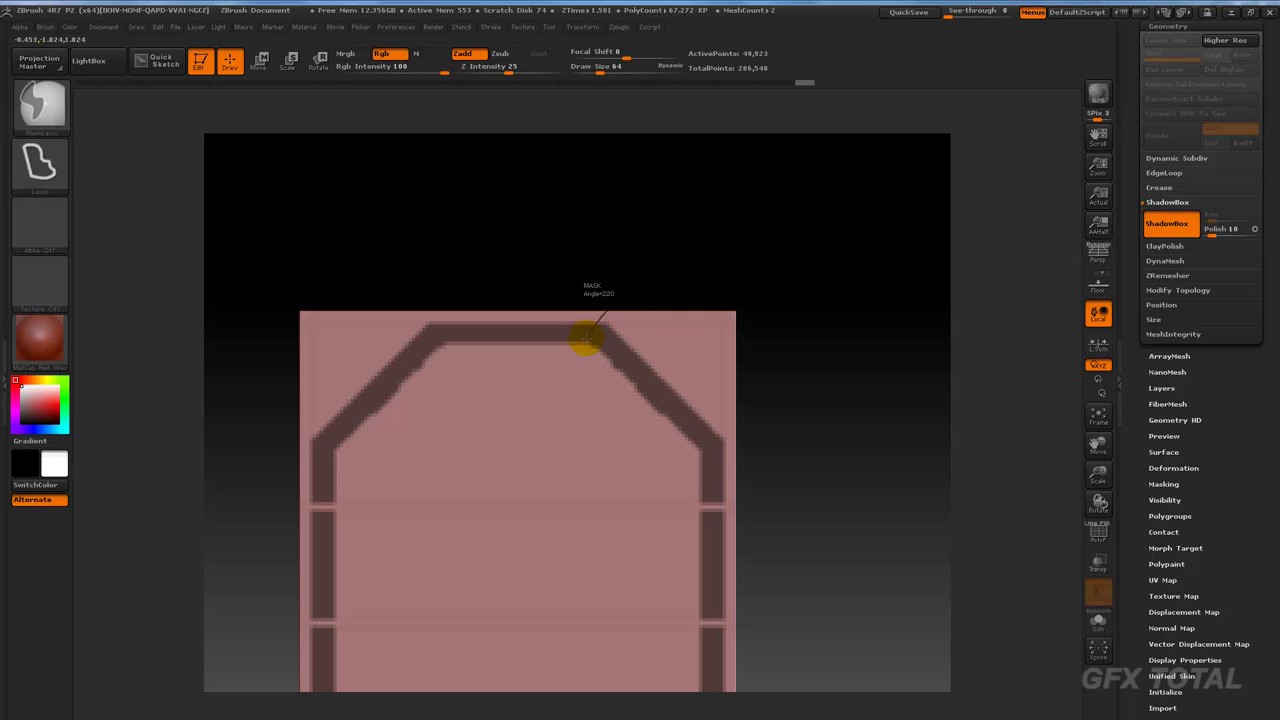
{"action": "left_click", "coordinate": [650, 290], "text": "ctrl"}
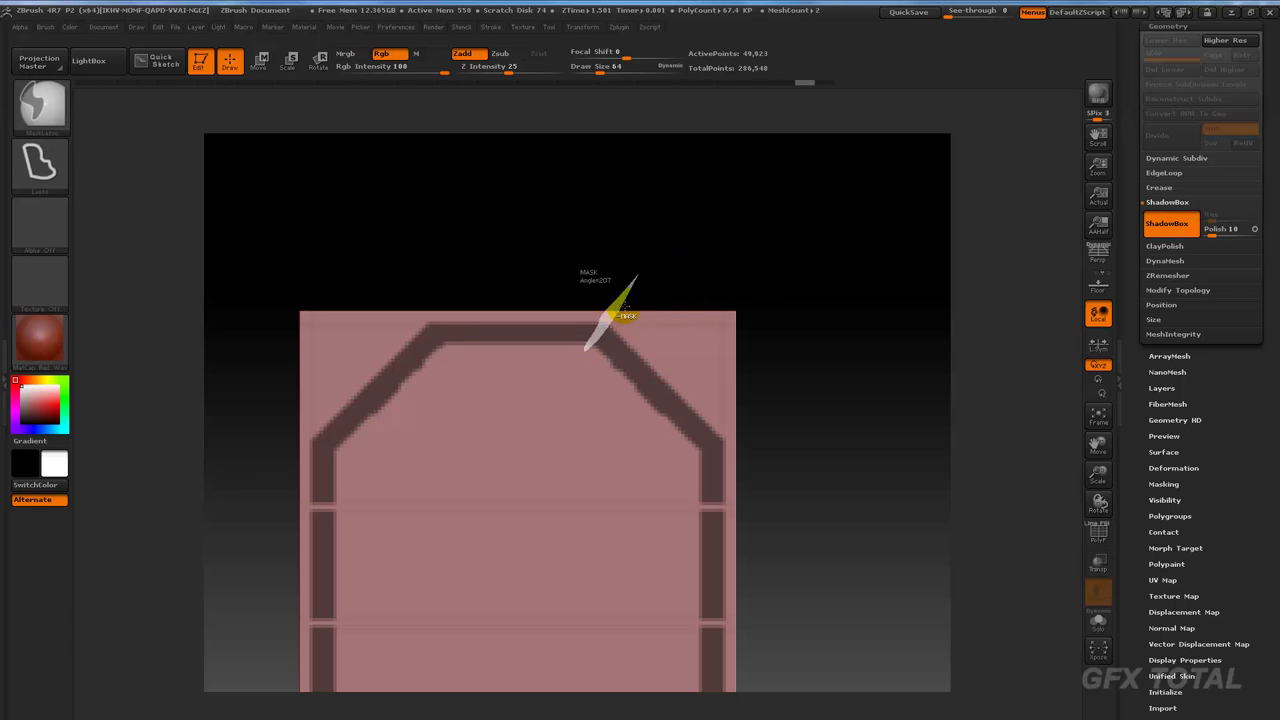
{"action": "mouse_move", "coordinate": [794, 251]}
{"action": "left_mouse_down"}
{"action": "mouse_move", "coordinate": [763, 306]}
{"action": "mouse_move", "coordinate": [796, 297]}
{"action": "left_mouse_up"}
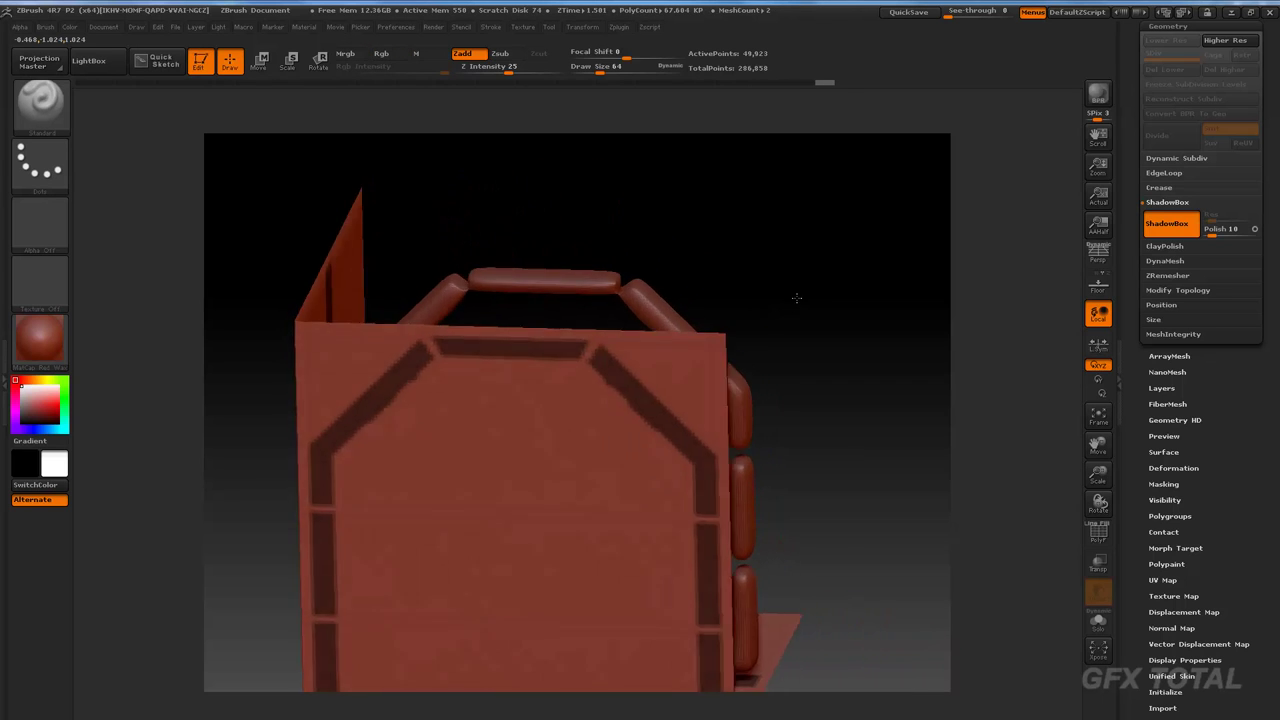
{"action": "key", "text": "ctrl+z"}
{"action": "left_click_drag", "start_coordinate": [746, 249], "coordinate": [722, 181], "text": "alt"}
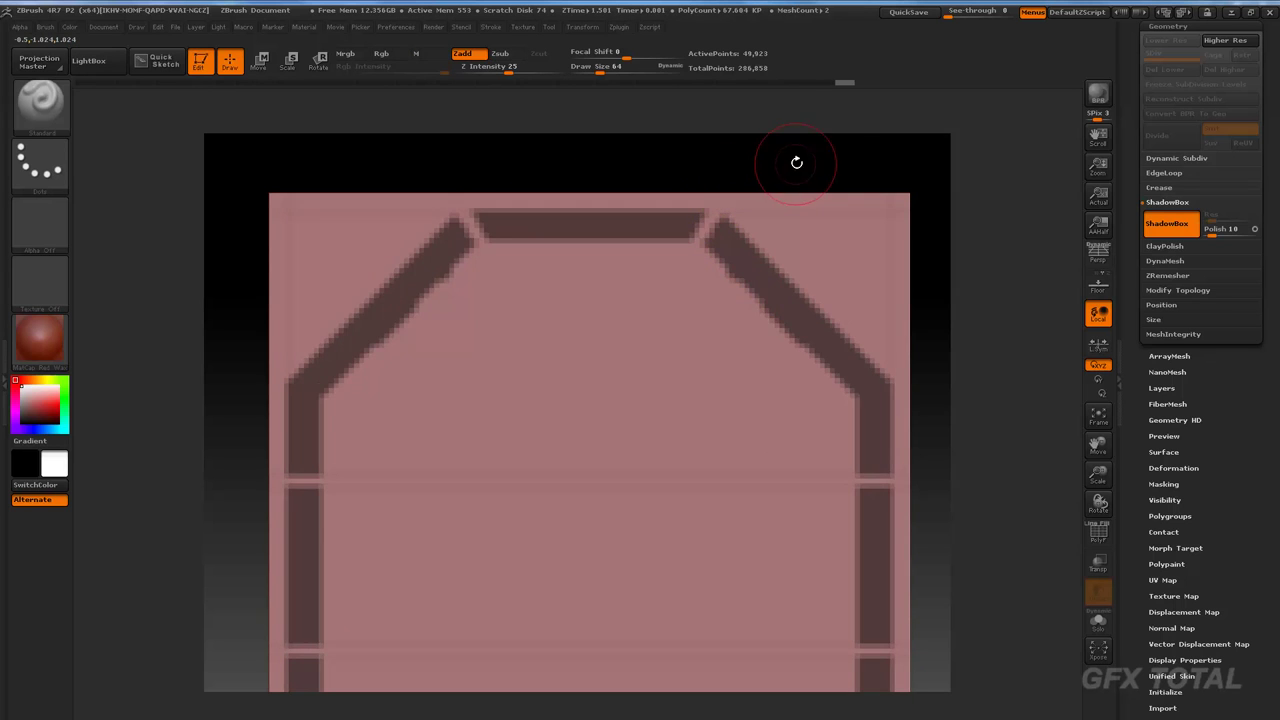
{"action": "left_click_drag", "start_coordinate": [797, 160], "coordinate": [769, 197]}
{"action": "key", "text": "ctrl"}
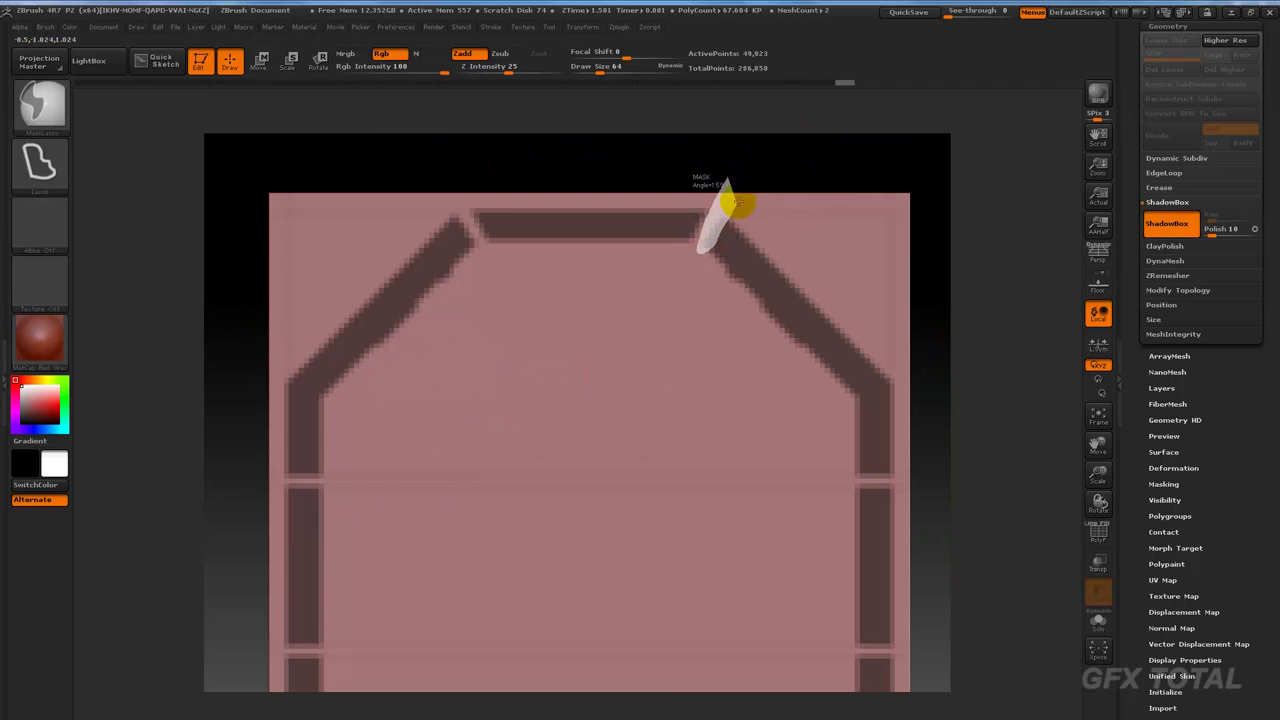
{"action": "mouse_move", "coordinate": [735, 203]}
{"action": "left_mouse_down", "text": "ctrl"}
{"action": "mouse_move", "coordinate": [728, 188]}
{"action": "mouse_move", "coordinate": [927, 252]}
{"action": "mouse_move", "coordinate": [811, 257]}
{"action": "mouse_move", "coordinate": [829, 314]}
{"action": "left_mouse_up", "text": "ctrl"}
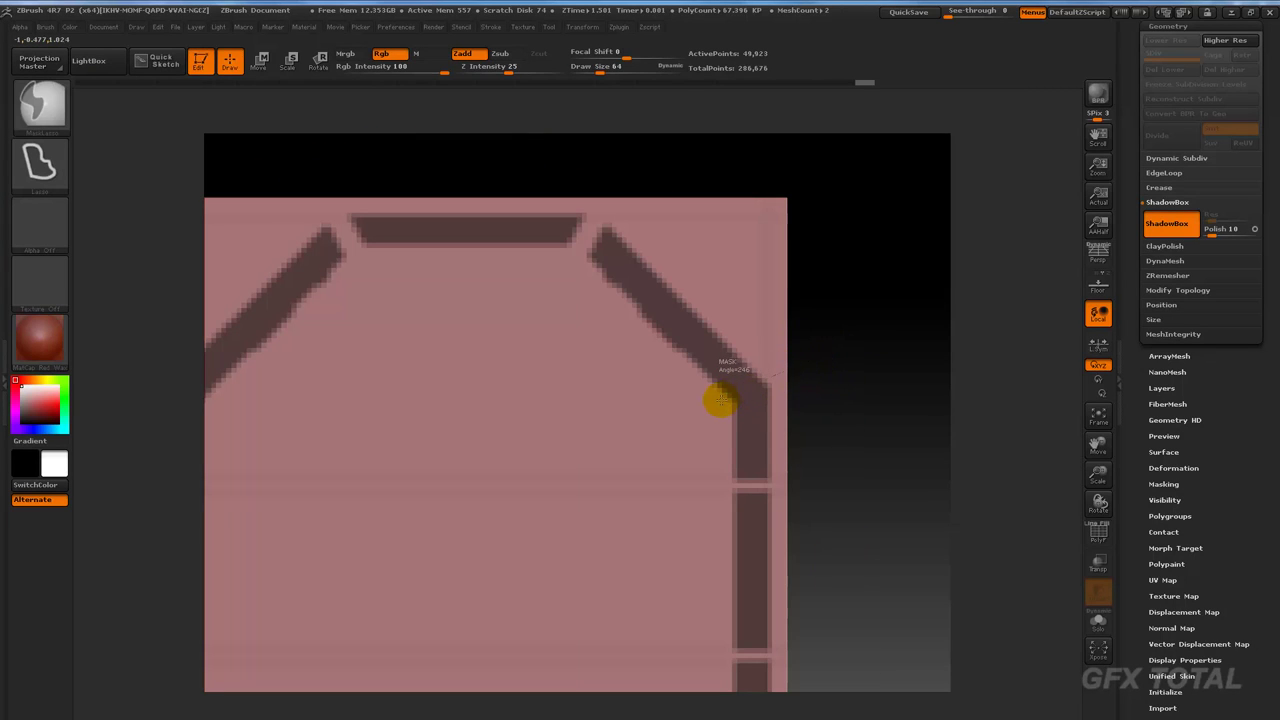
Step: Separate the angled piece from the right side and free the bottom strip at the bottom-right corner
{"action": "left_click_drag", "start_coordinate": [790, 385], "coordinate": [829, 371], "text": "ctrl"}
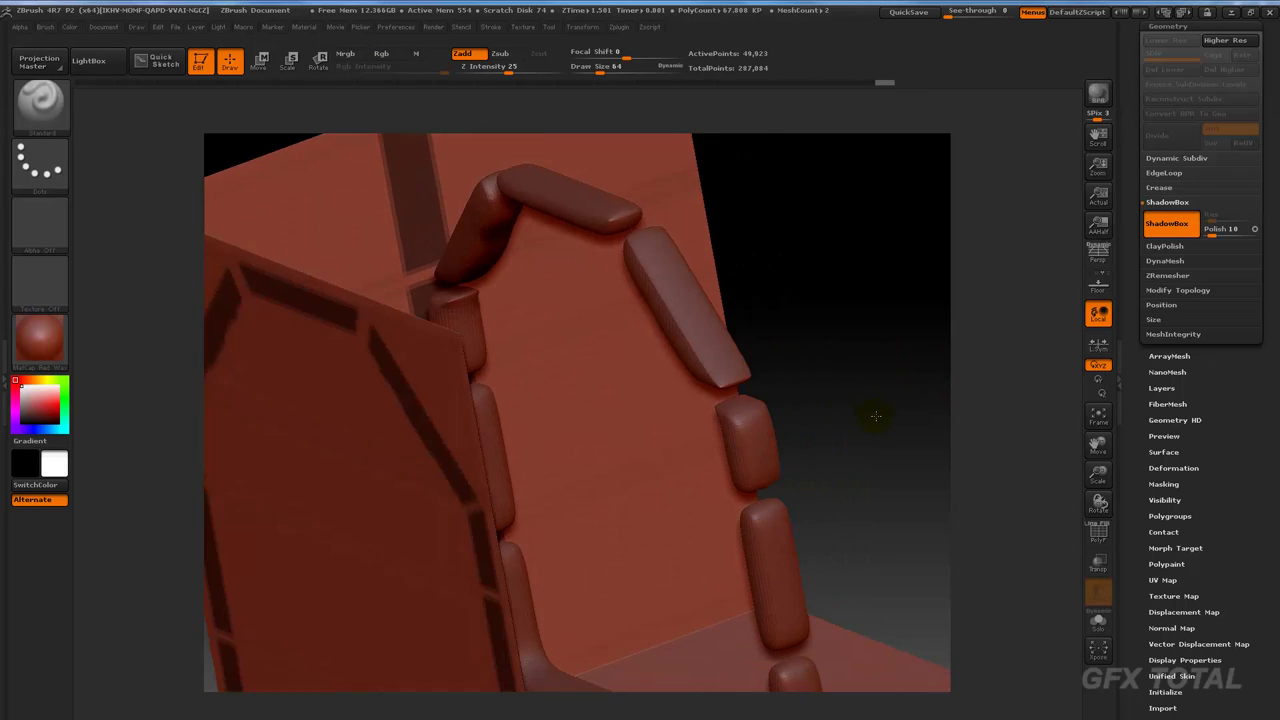
{"action": "mouse_move", "coordinate": [875, 415]}
{"action": "left_mouse_down"}
{"action": "mouse_move", "coordinate": [906, 369]}
{"action": "mouse_move", "coordinate": [937, 380]}
{"action": "mouse_move", "coordinate": [903, 321]}
{"action": "mouse_move", "coordinate": [813, 421]}
{"action": "mouse_move", "coordinate": [826, 449]}
{"action": "mouse_move", "coordinate": [892, 274]}
{"action": "mouse_move", "coordinate": [847, 372]}
{"action": "mouse_move", "coordinate": [760, 406]}
{"action": "mouse_move", "coordinate": [820, 531]}
{"action": "mouse_move", "coordinate": [760, 383]}
{"action": "mouse_move", "coordinate": [820, 447]}
{"action": "mouse_move", "coordinate": [666, 554]}
{"action": "mouse_move", "coordinate": [672, 428]}
{"action": "left_mouse_up"}
{"action": "key", "text": "ctrl"}
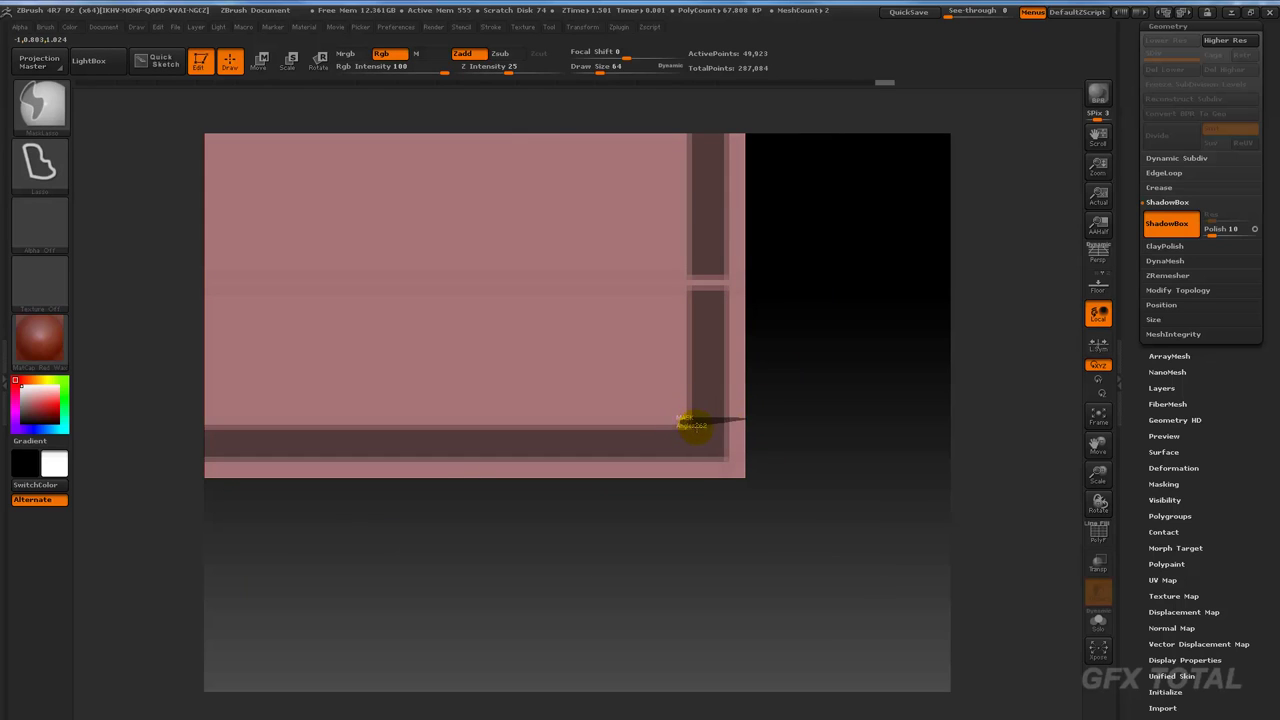
{"action": "mouse_move", "coordinate": [871, 423]}
{"action": "left_mouse_down", "text": "shift"}
{"action": "mouse_move", "coordinate": [888, 521]}
{"action": "mouse_move", "coordinate": [874, 389]}
{"action": "mouse_move", "coordinate": [794, 414]}
{"action": "mouse_move", "coordinate": [800, 486]}
{"action": "mouse_move", "coordinate": [710, 333]}
{"action": "mouse_move", "coordinate": [808, 477]}
{"action": "mouse_move", "coordinate": [791, 448]}
{"action": "mouse_move", "coordinate": [1070, 275]}
{"action": "left_mouse_up", "text": "shift"}
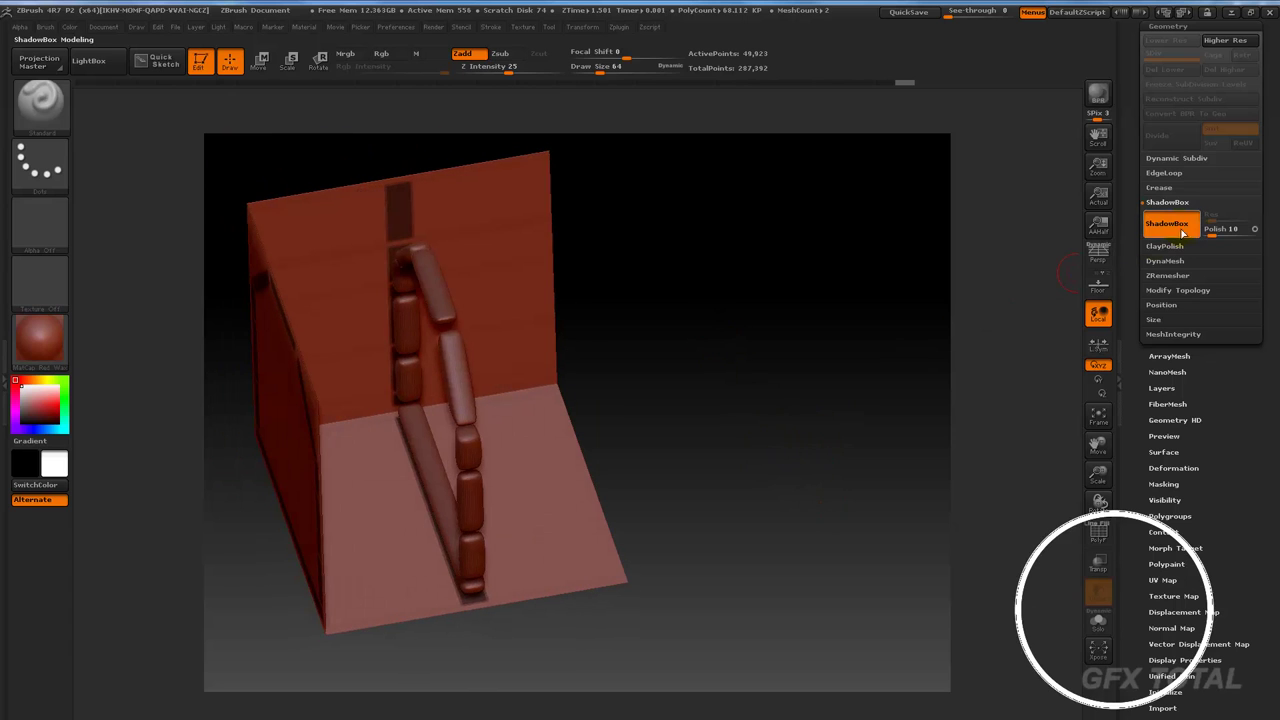
Step: Turn off ShadowBox and frame the separate trim pieces in the view
{"action": "left_click", "coordinate": [1176, 226]}
{"action": "left_click_drag", "start_coordinate": [777, 371], "coordinate": [751, 334], "text": "shift"}
{"action": "key", "text": "f"}
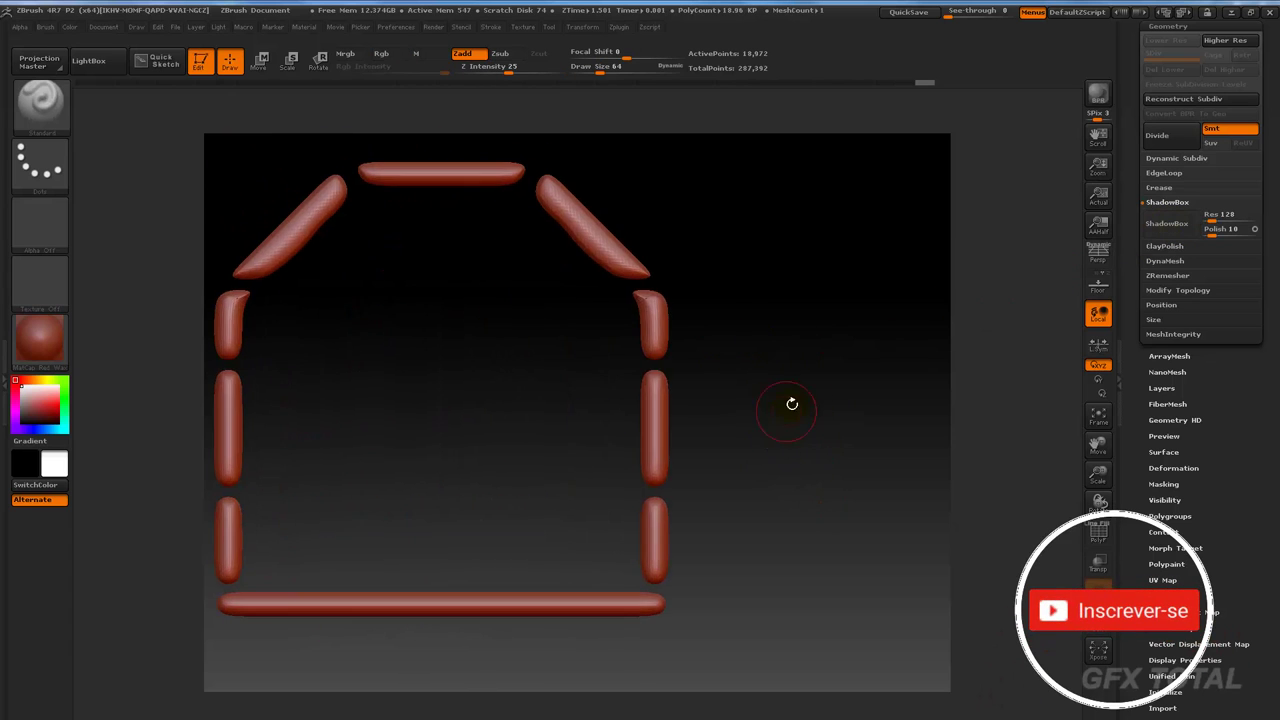
{"action": "left_click_drag", "start_coordinate": [818, 386], "coordinate": [751, 428]}
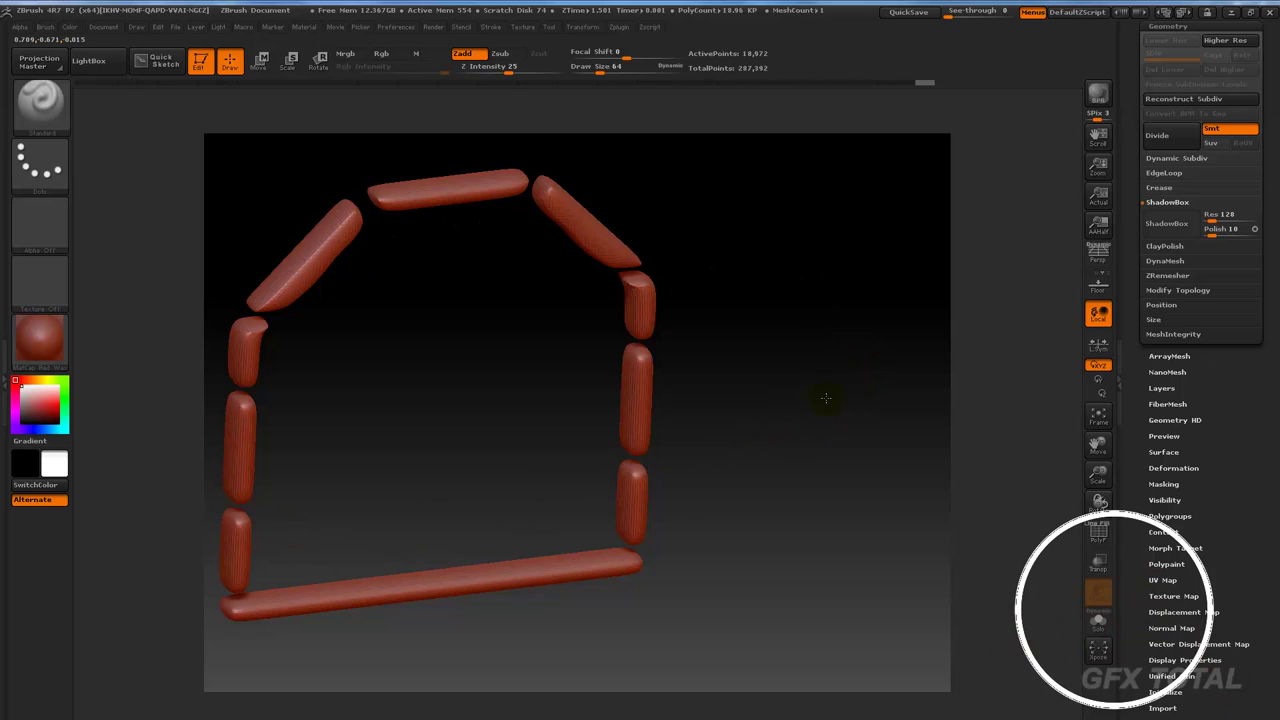
{"action": "mouse_move", "coordinate": [826, 398]}
{"action": "left_mouse_down", "text": "shift"}
{"action": "mouse_move", "coordinate": [786, 371]}
{"action": "mouse_move", "coordinate": [837, 333]}
{"action": "left_mouse_up", "text": "shift"}
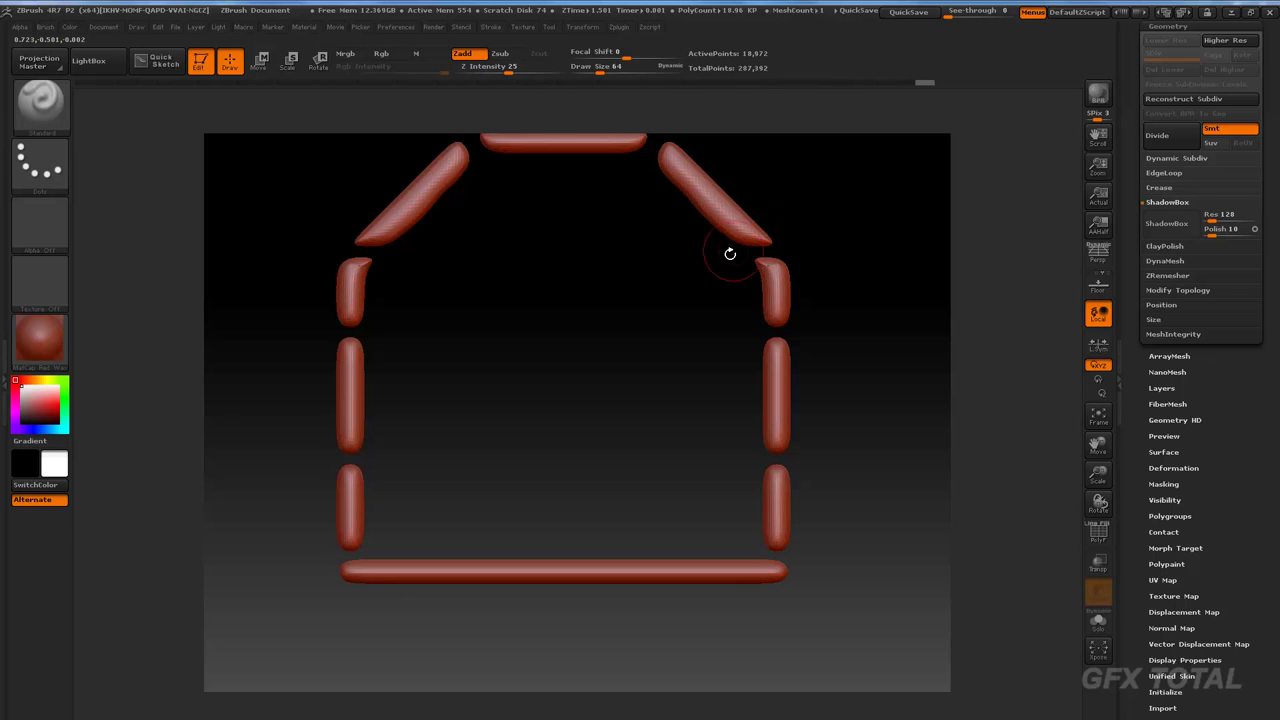
{"action": "left_click_drag", "start_coordinate": [480, 337], "coordinate": [563, 349], "text": "shift"}
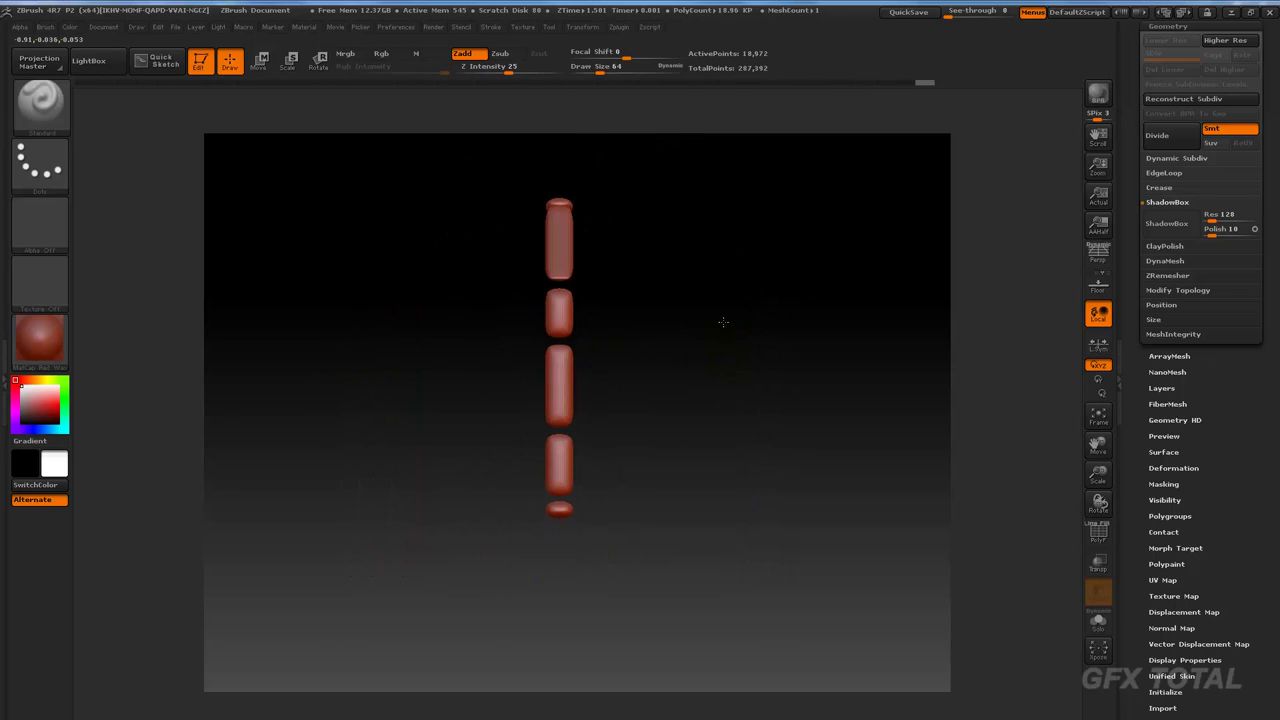
Step: Rotate the border strips 90 degrees with a transpose line so they face front as flat slabs
{"action": "key", "text": "w"}
{"action": "left_click_drag", "start_coordinate": [391, 279], "coordinate": [391, 377]}
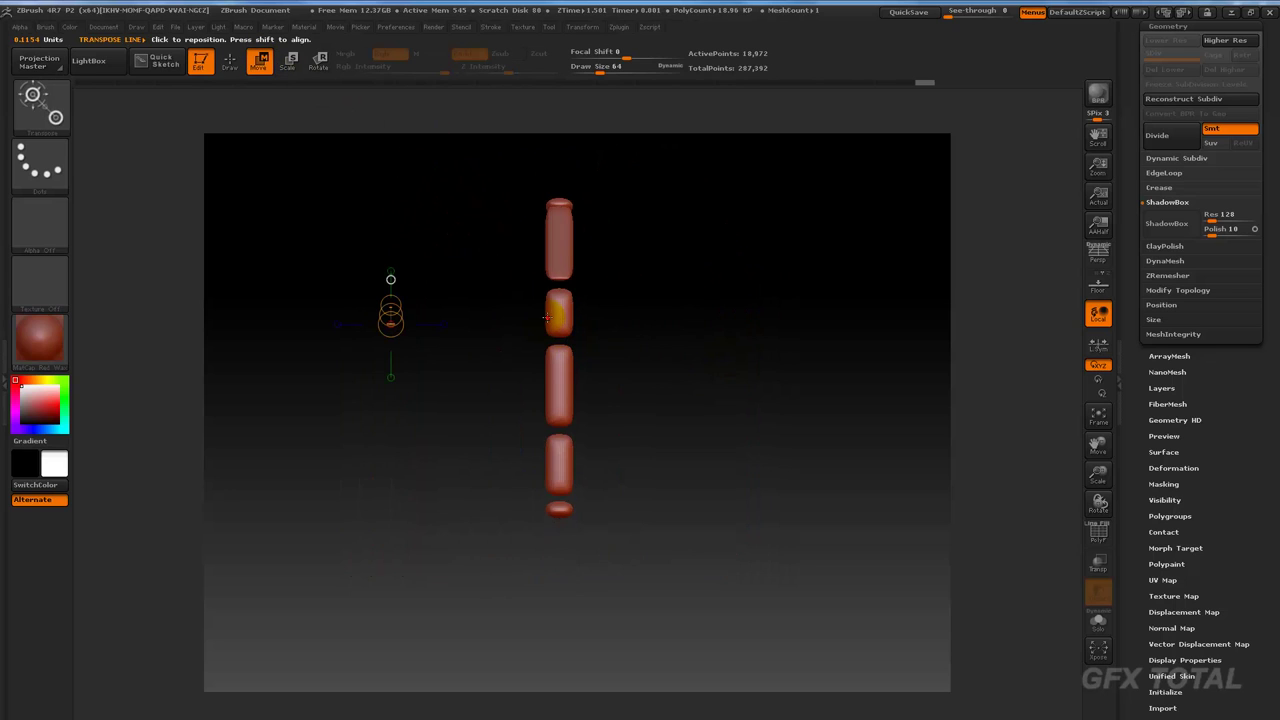
{"action": "left_click_drag", "start_coordinate": [547, 317], "coordinate": [598, 316]}
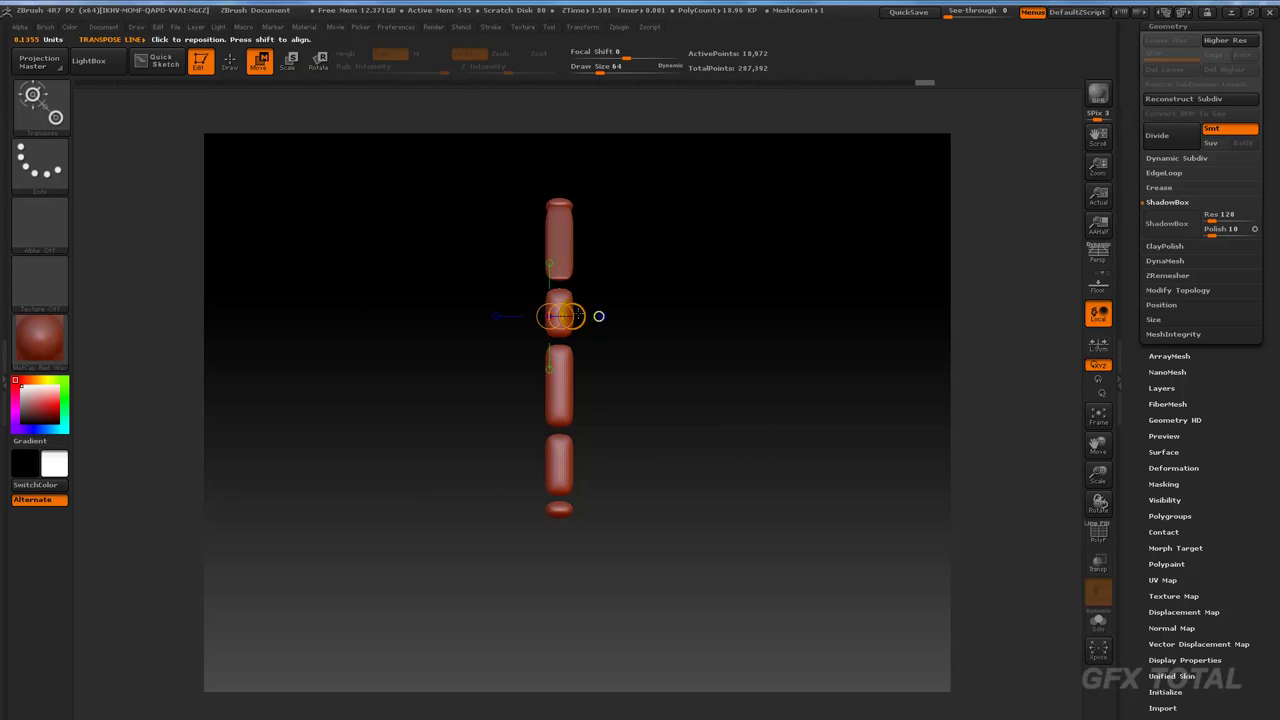
{"action": "mouse_move", "coordinate": [800, 335]}
{"action": "left_mouse_down", "text": "shift"}
{"action": "mouse_move", "coordinate": [892, 335]}
{"action": "mouse_move", "coordinate": [943, 357]}
{"action": "mouse_move", "coordinate": [869, 343]}
{"action": "mouse_move", "coordinate": [894, 343]}
{"action": "mouse_move", "coordinate": [882, 357]}
{"action": "mouse_move", "coordinate": [918, 309]}
{"action": "left_mouse_up", "text": "shift"}
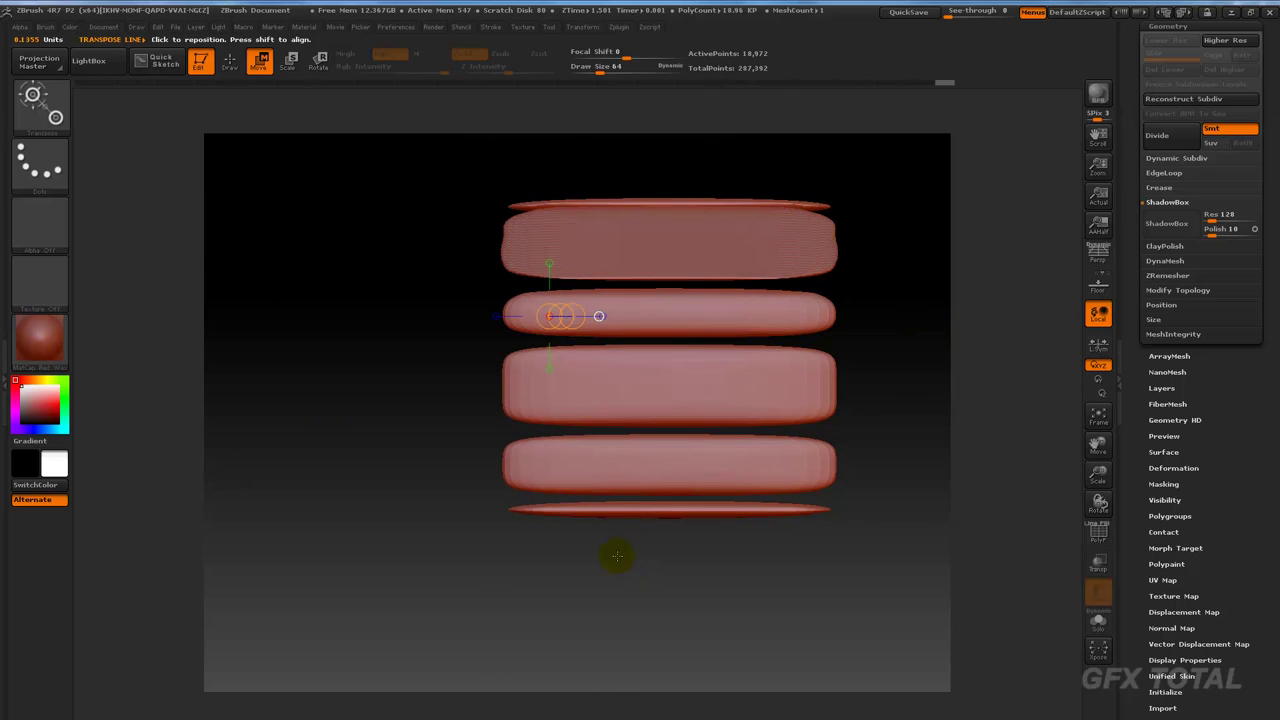
{"action": "mouse_move", "coordinate": [658, 283]}
{"action": "left_mouse_down"}
{"action": "mouse_move", "coordinate": [400, 408]}
{"action": "mouse_move", "coordinate": [600, 349]}
{"action": "mouse_move", "coordinate": [762, 340]}
{"action": "left_mouse_up"}
Step: Clip the rounded left and right ends of the strips flat with vertical ClipCurve lines
{"action": "key", "text": "q"}
{"action": "key", "text": "ctrl+shift"}
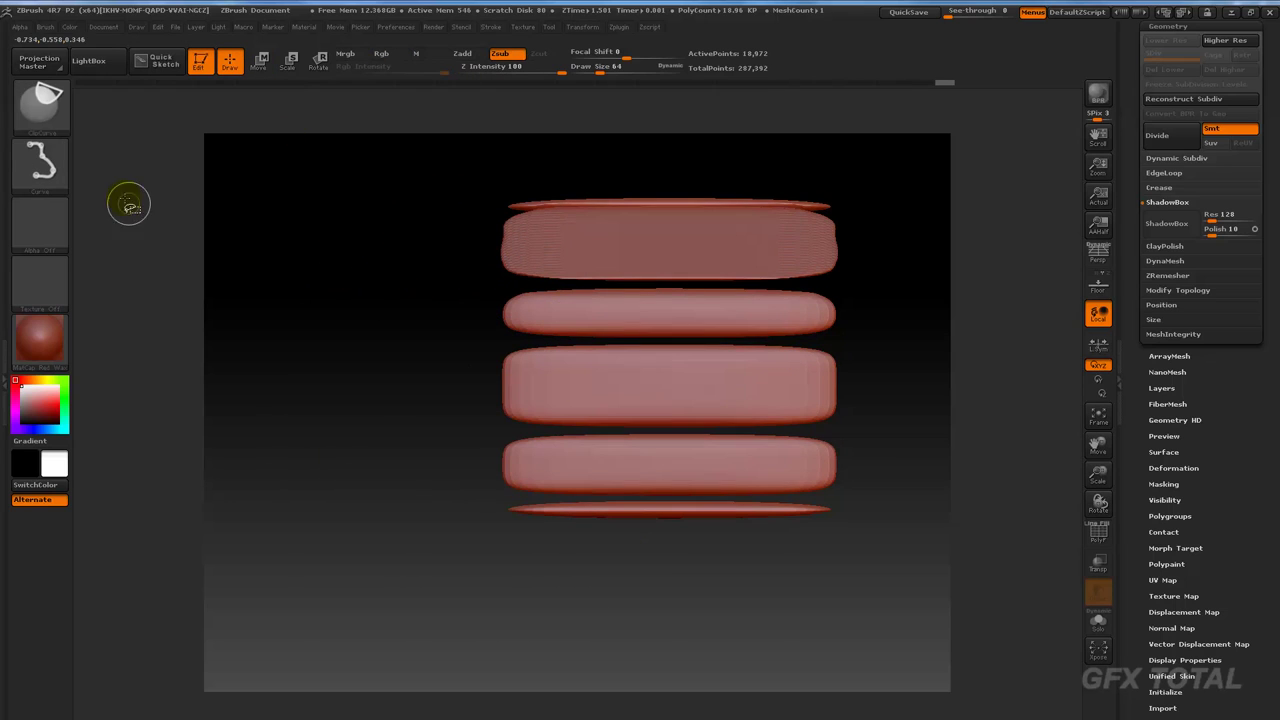
{"action": "left_click", "coordinate": [53, 113]}
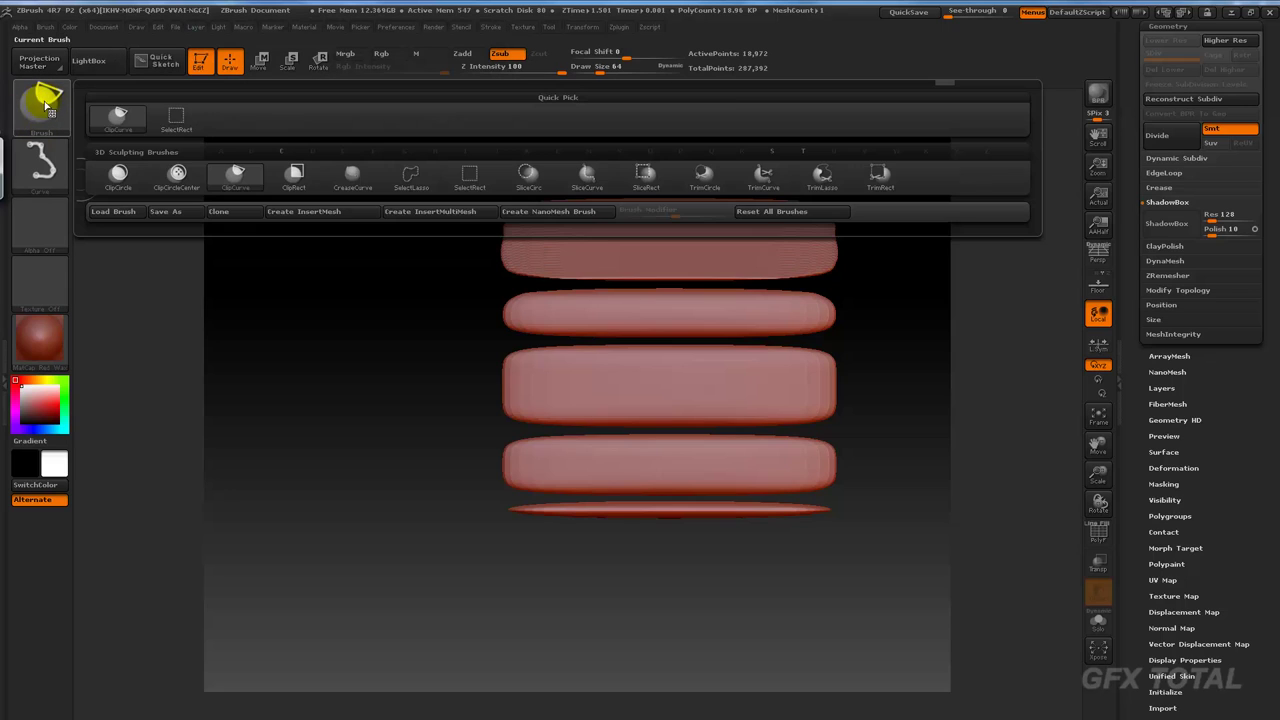
{"action": "left_click_drag", "start_coordinate": [577, 581], "coordinate": [608, 165]}
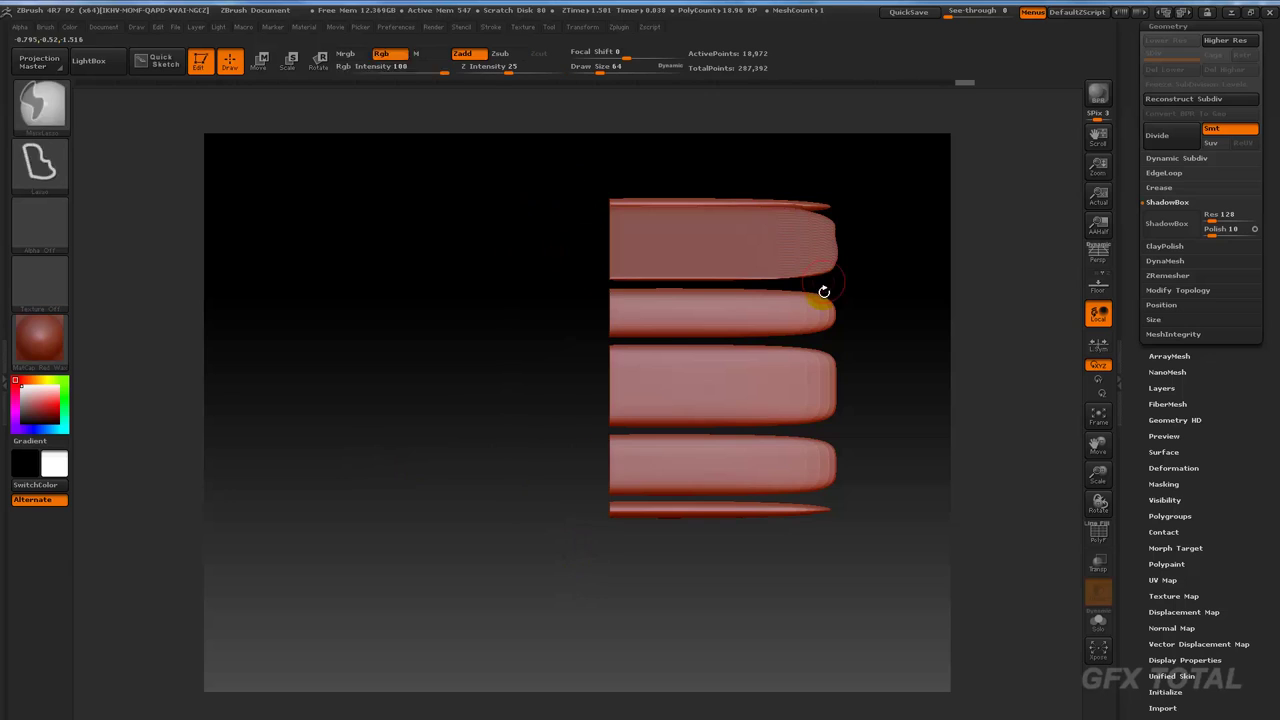
{"action": "mouse_move", "coordinate": [683, 148]}
{"action": "left_mouse_down"}
{"action": "mouse_move", "coordinate": [653, 390]}
{"action": "mouse_move", "coordinate": [672, 510]}
{"action": "left_mouse_up"}
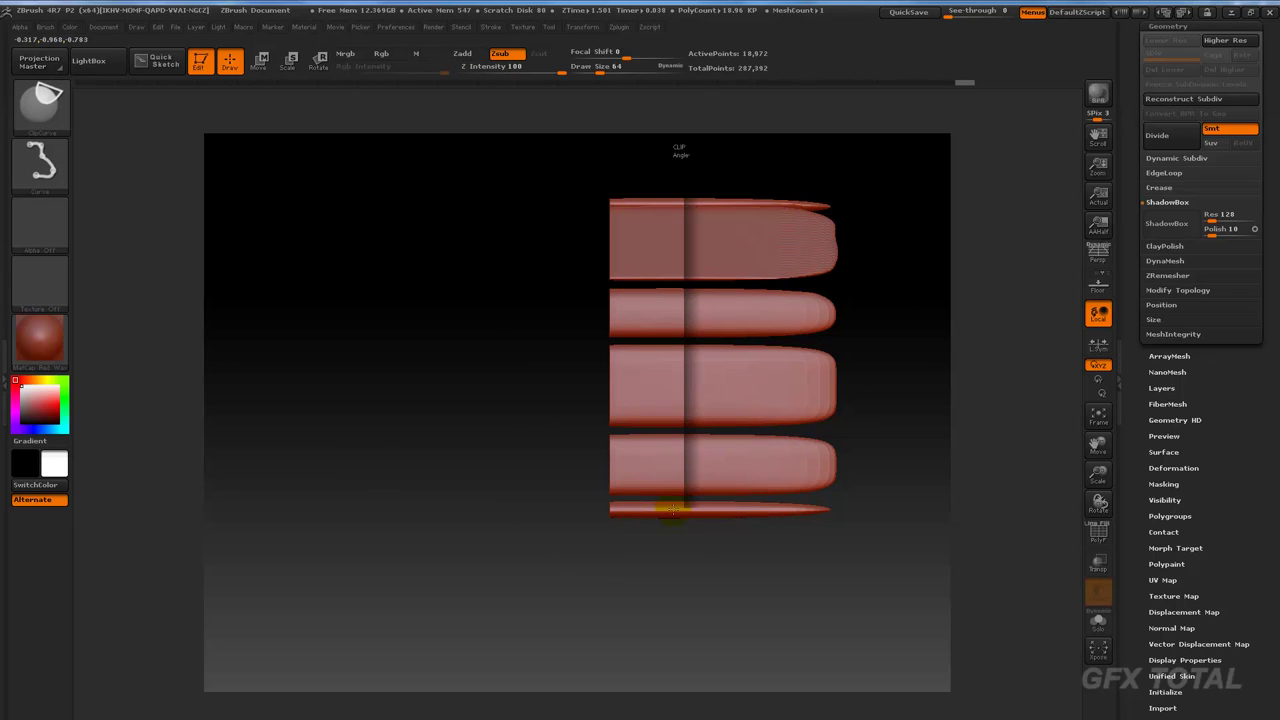
{"action": "left_click_drag", "start_coordinate": [683, 568], "coordinate": [673, 568]}
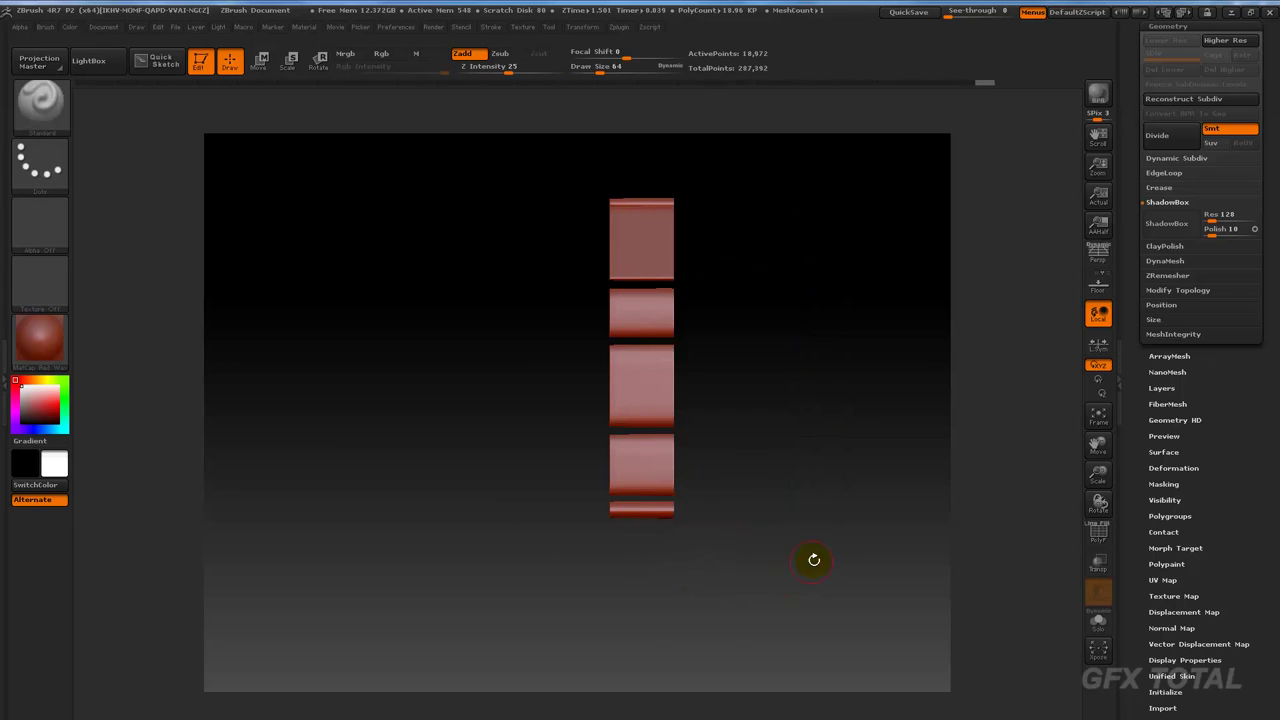
{"action": "left_click_drag", "start_coordinate": [811, 560], "coordinate": [766, 571]}
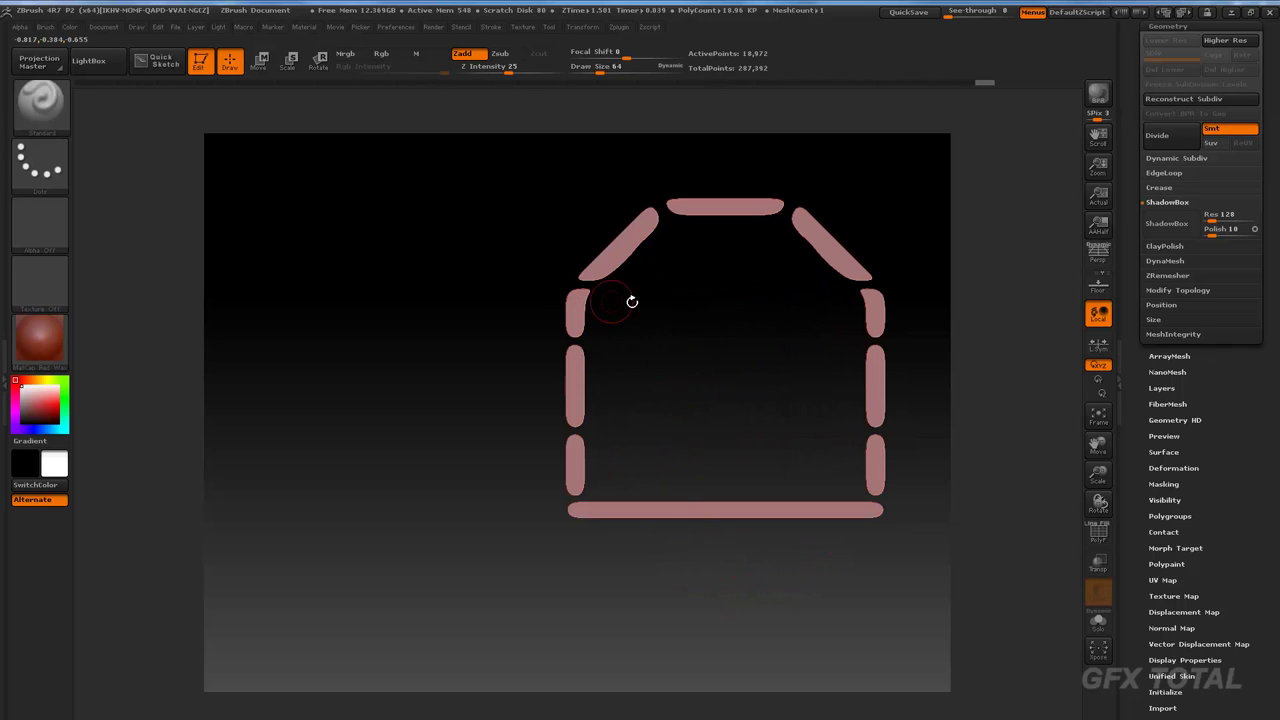
{"action": "mouse_move", "coordinate": [632, 301]}
{"action": "left_mouse_down"}
{"action": "mouse_move", "coordinate": [757, 380]}
{"action": "mouse_move", "coordinate": [820, 366]}
{"action": "mouse_move", "coordinate": [913, 413]}
{"action": "left_mouse_up"}
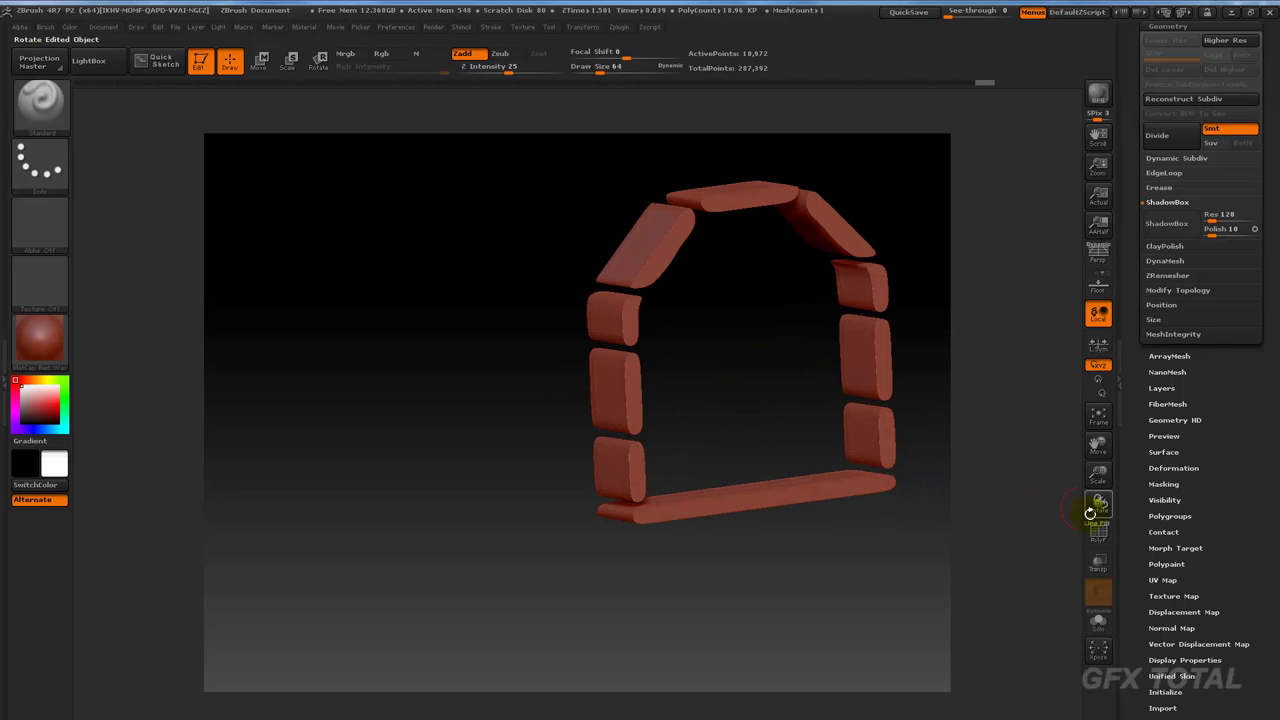
Step: Turn on the PolyF wireframe and zoom in on the left column of trim pieces
{"action": "left_click", "coordinate": [1098, 530]}
{"action": "left_click_drag", "start_coordinate": [754, 386], "coordinate": [766, 528]}
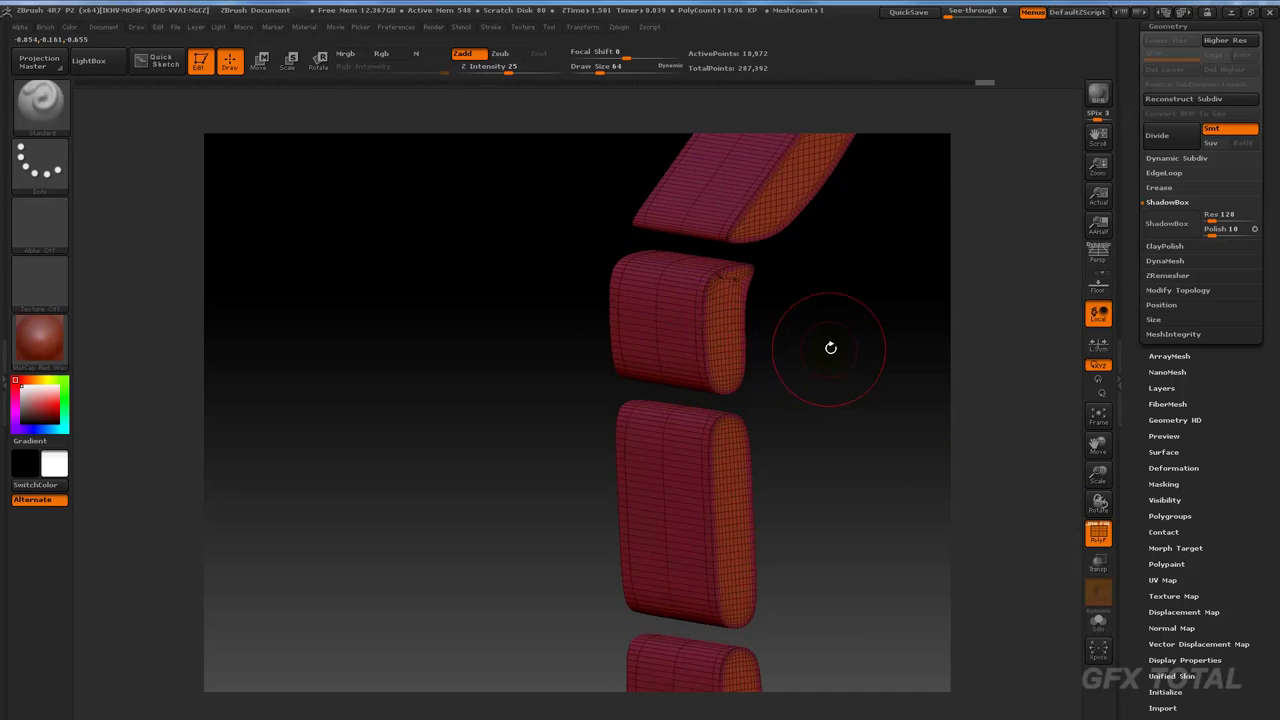
{"action": "left_click_drag", "start_coordinate": [830, 347], "coordinate": [813, 467]}
{"action": "mouse_move", "coordinate": [876, 258]}
{"action": "left_mouse_down"}
{"action": "mouse_move", "coordinate": [886, 357]}
{"action": "mouse_move", "coordinate": [794, 409]}
{"action": "mouse_move", "coordinate": [737, 357]}
{"action": "mouse_move", "coordinate": [792, 338]}
{"action": "mouse_move", "coordinate": [771, 360]}
{"action": "mouse_move", "coordinate": [779, 393]}
{"action": "left_mouse_up"}
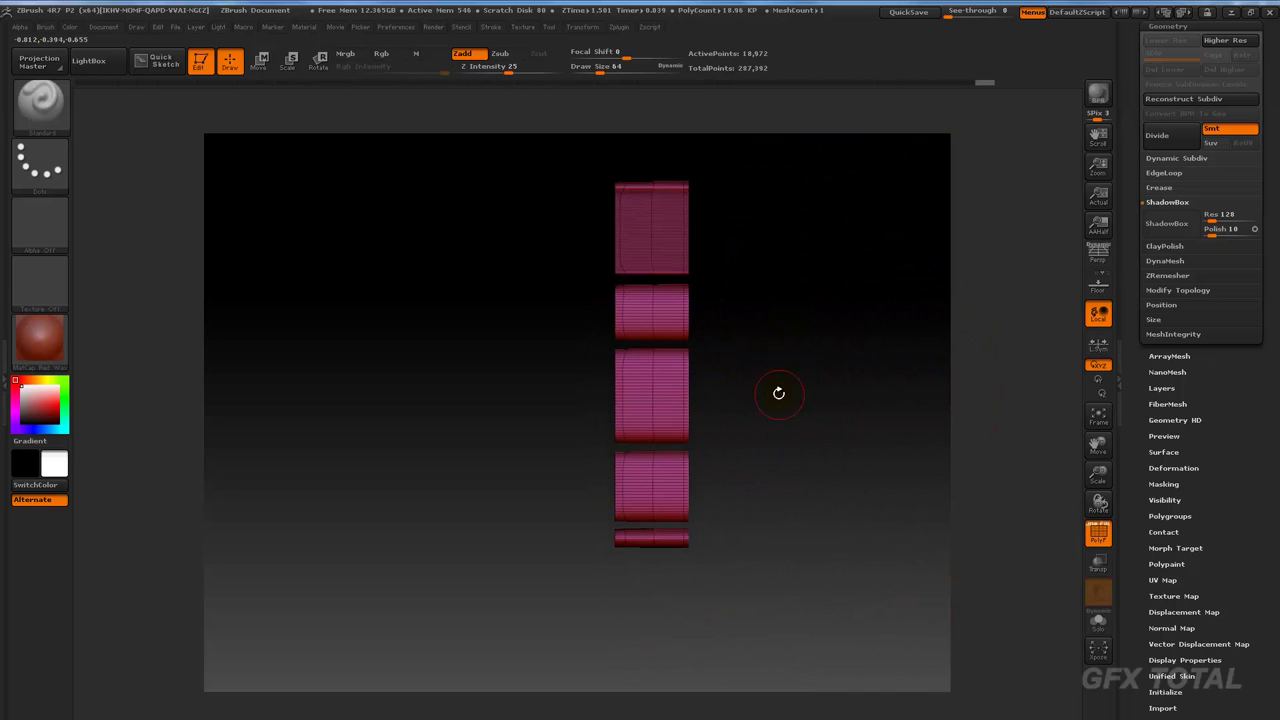
{"action": "left_click_drag", "start_coordinate": [770, 272], "coordinate": [749, 323], "text": "shift"}
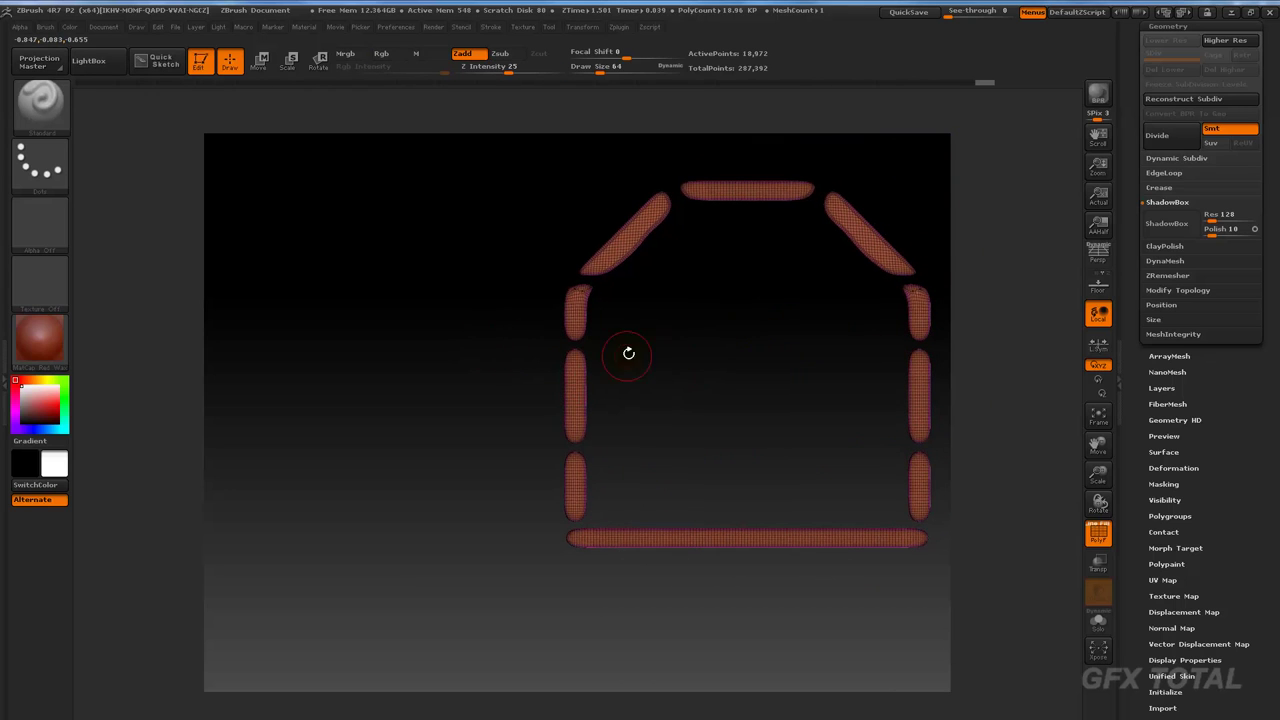
{"action": "mouse_move", "coordinate": [628, 353]}
{"action": "left_mouse_down"}
{"action": "mouse_move", "coordinate": [675, 488]}
{"action": "mouse_move", "coordinate": [619, 424]}
{"action": "left_mouse_up"}
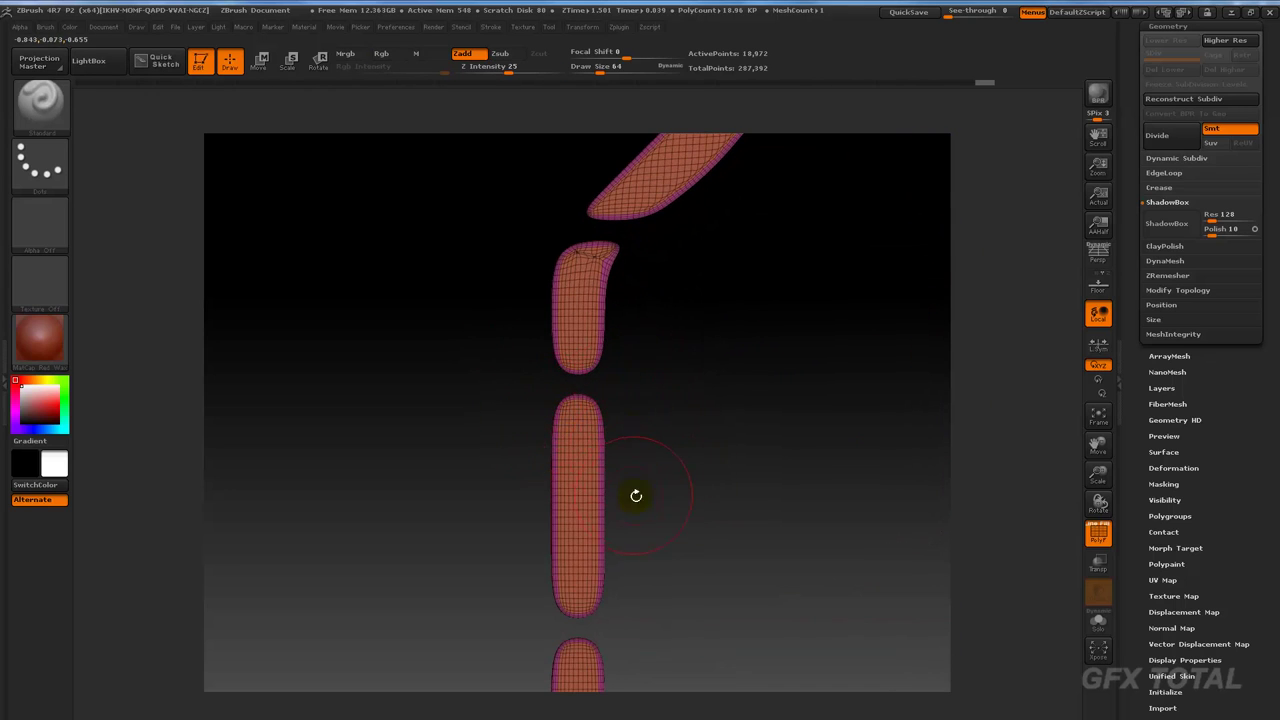
{"action": "mouse_move", "coordinate": [636, 495]}
{"action": "left_mouse_down"}
{"action": "mouse_move", "coordinate": [714, 417]}
{"action": "mouse_move", "coordinate": [529, 413]}
{"action": "left_mouse_up"}
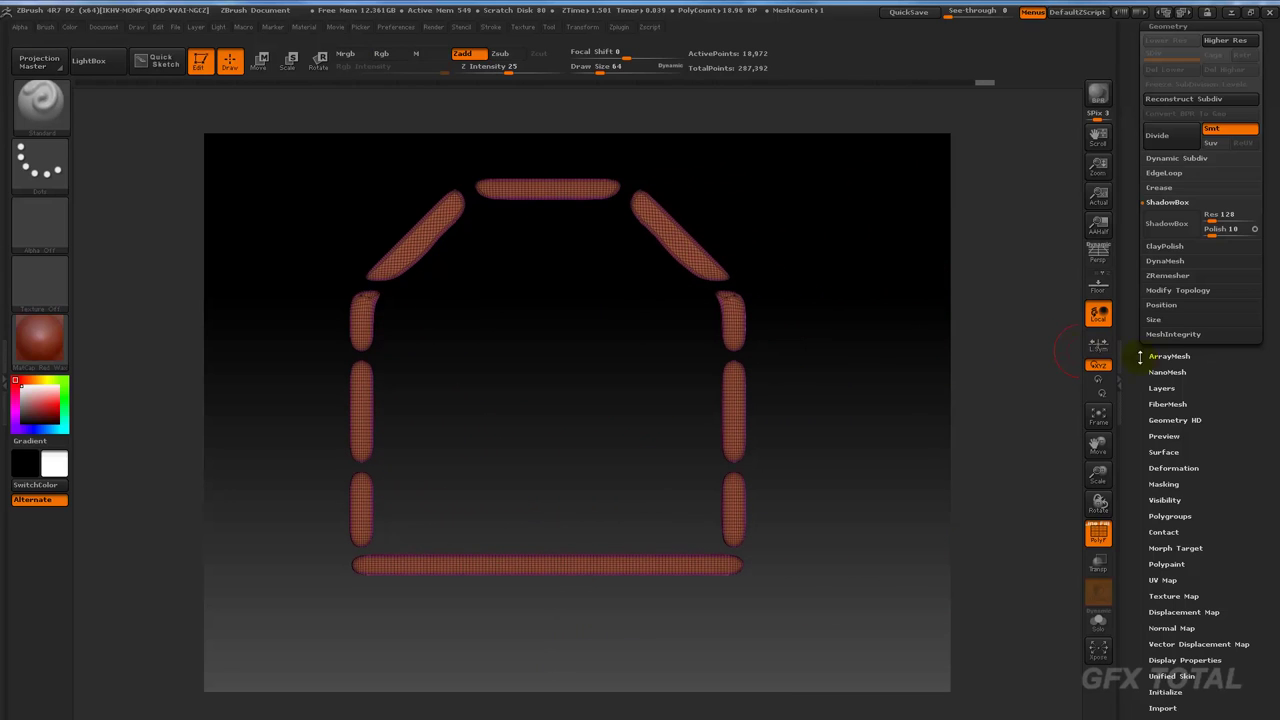
{"action": "mouse_move", "coordinate": [1215, 386]}
{"action": "left_mouse_down"}
{"action": "mouse_move", "coordinate": [1214, 437]}
{"action": "mouse_move", "coordinate": [1218, 376]}
{"action": "mouse_move", "coordinate": [1199, 352]}
{"action": "left_mouse_up"}
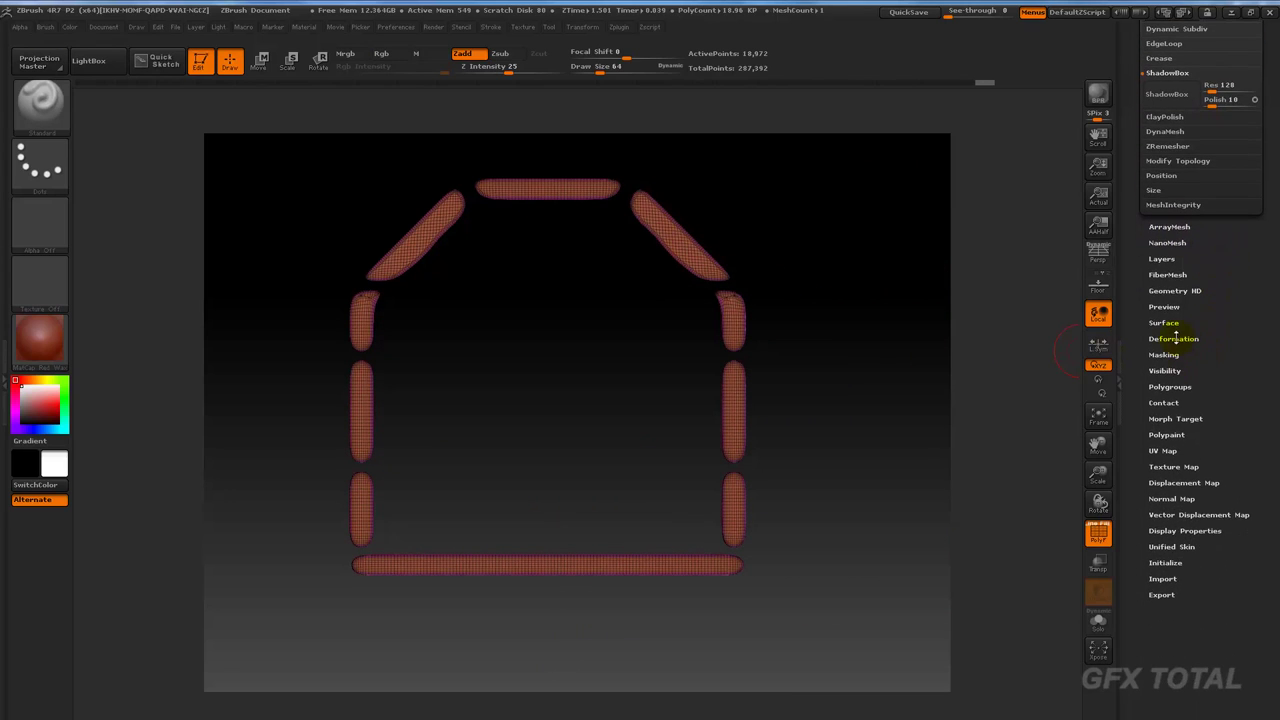
Step: Run Auto Groups so each separate trim piece gets its own polygroup colour
{"action": "left_click", "coordinate": [1189, 386]}
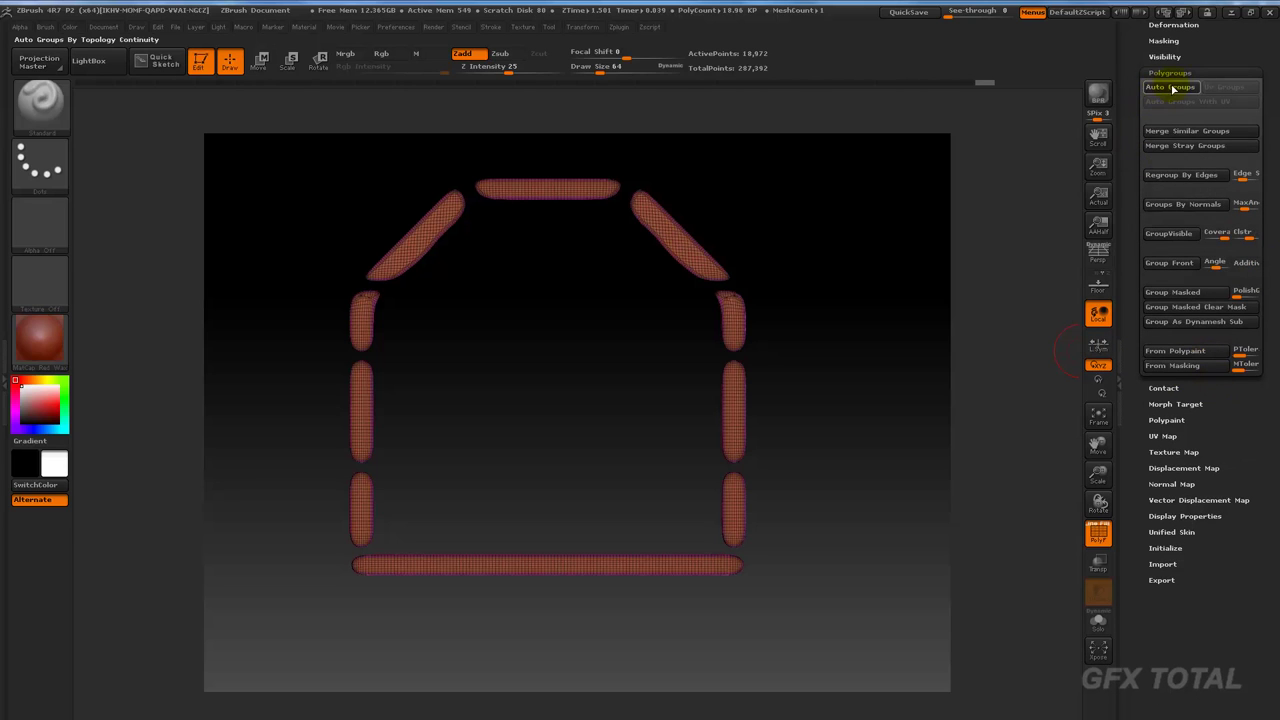
{"action": "left_click", "coordinate": [1172, 87]}
{"action": "mouse_move", "coordinate": [800, 206]}
{"action": "left_mouse_down"}
{"action": "mouse_move", "coordinate": [857, 229]}
{"action": "mouse_move", "coordinate": [808, 234]}
{"action": "mouse_move", "coordinate": [829, 211]}
{"action": "mouse_move", "coordinate": [757, 254]}
{"action": "mouse_move", "coordinate": [586, 309]}
{"action": "mouse_move", "coordinate": [493, 447]}
{"action": "mouse_move", "coordinate": [506, 537]}
{"action": "mouse_move", "coordinate": [543, 320]}
{"action": "mouse_move", "coordinate": [530, 417]}
{"action": "left_mouse_up"}
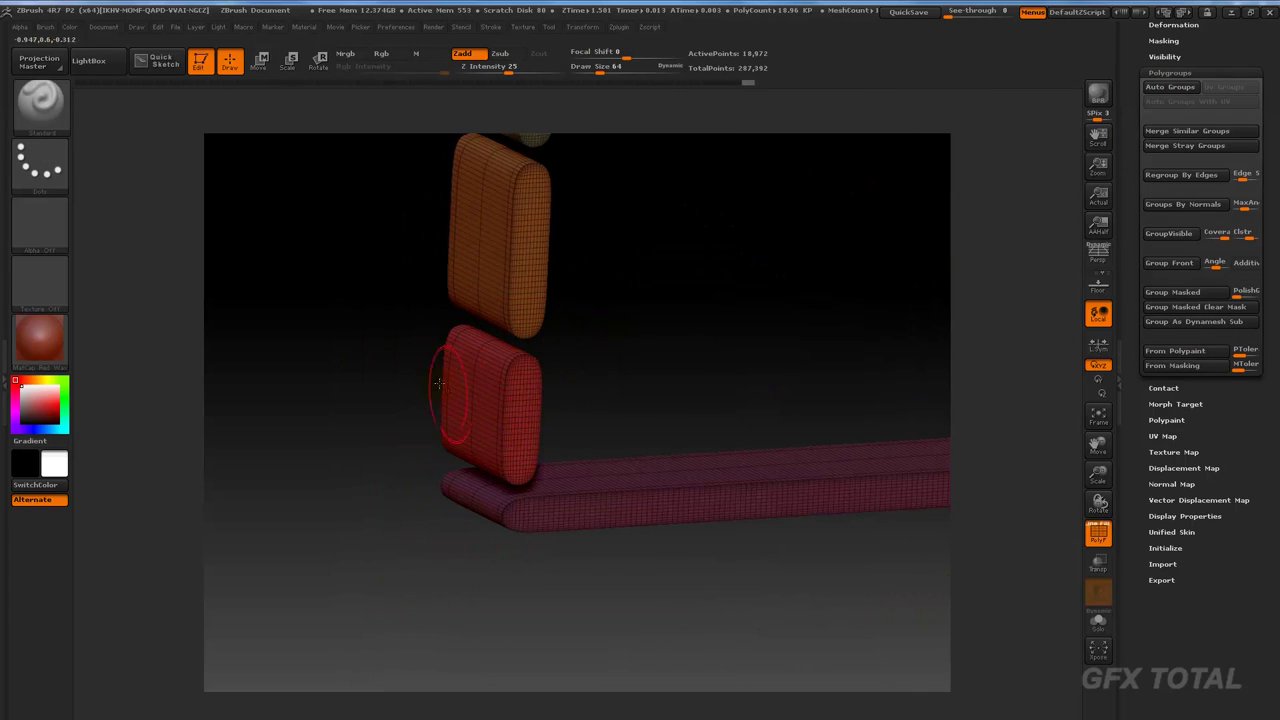
{"action": "mouse_move", "coordinate": [438, 383]}
{"action": "left_mouse_down"}
{"action": "mouse_move", "coordinate": [337, 334]}
{"action": "mouse_move", "coordinate": [676, 351]}
{"action": "left_mouse_up"}
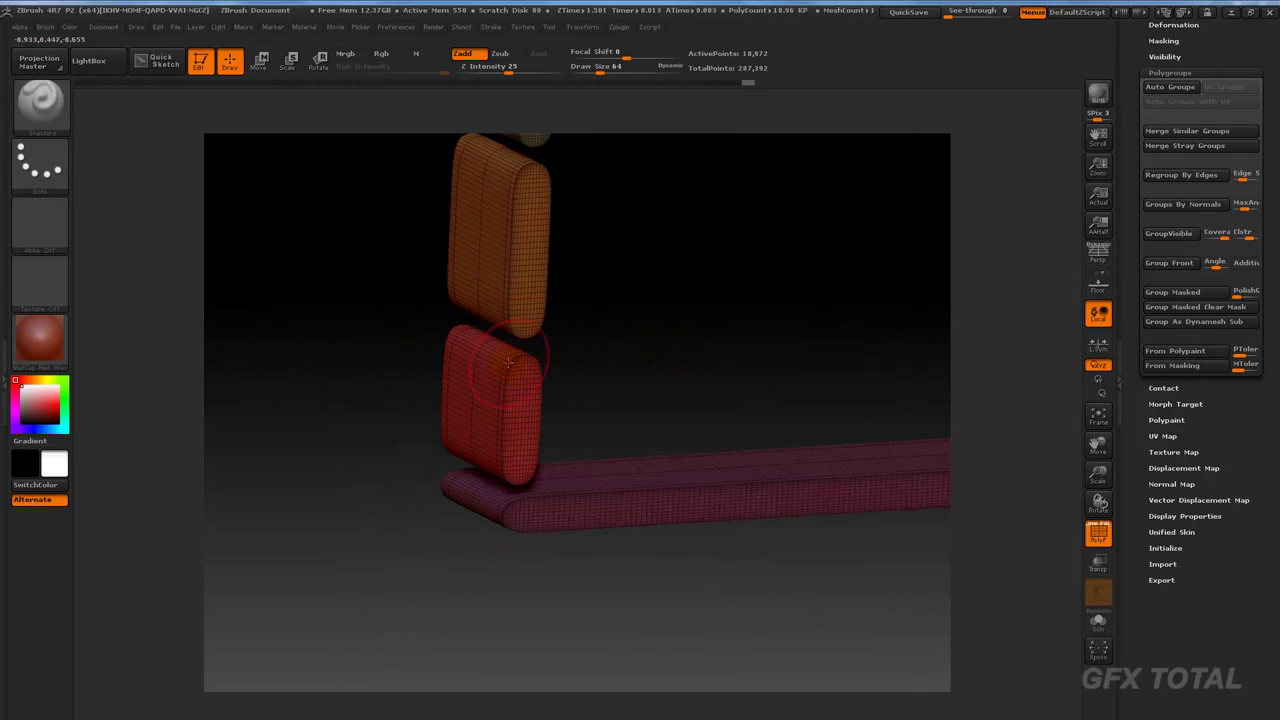
{"action": "key", "text": "ctrl+shift"}
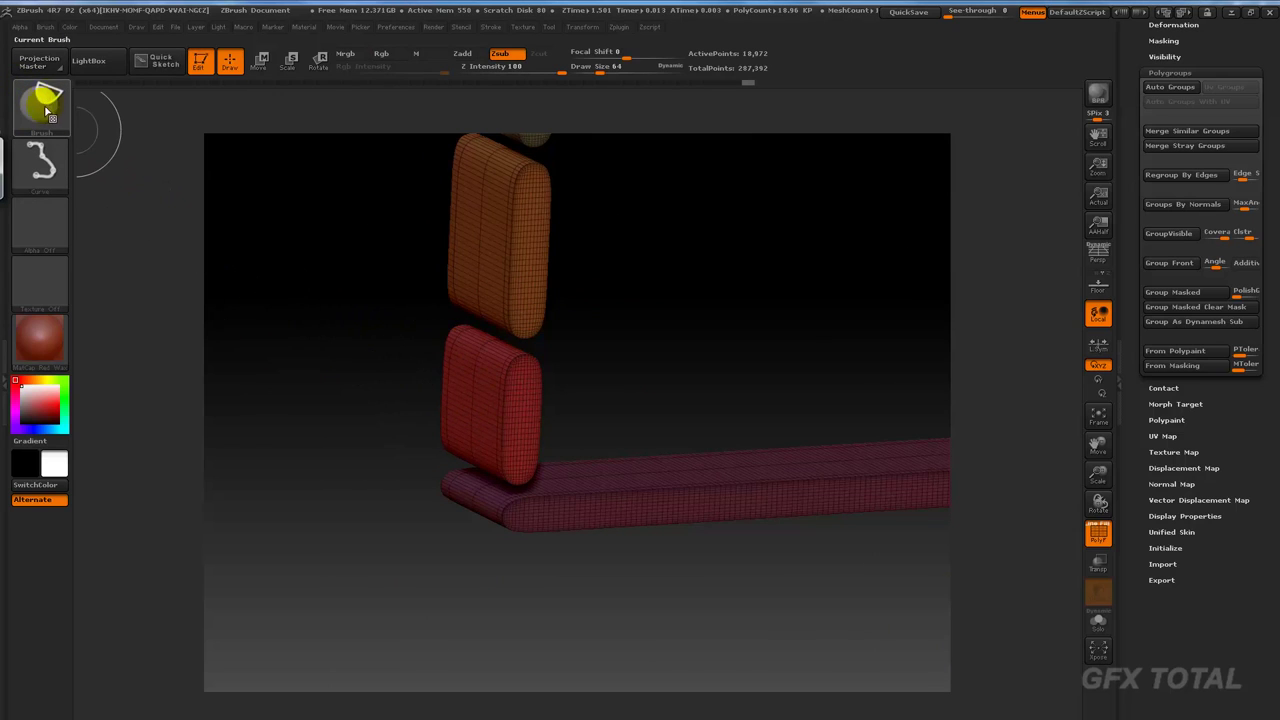
Step: Isolate the red border piece by hiding every other piece
{"action": "left_click", "coordinate": [45, 110]}
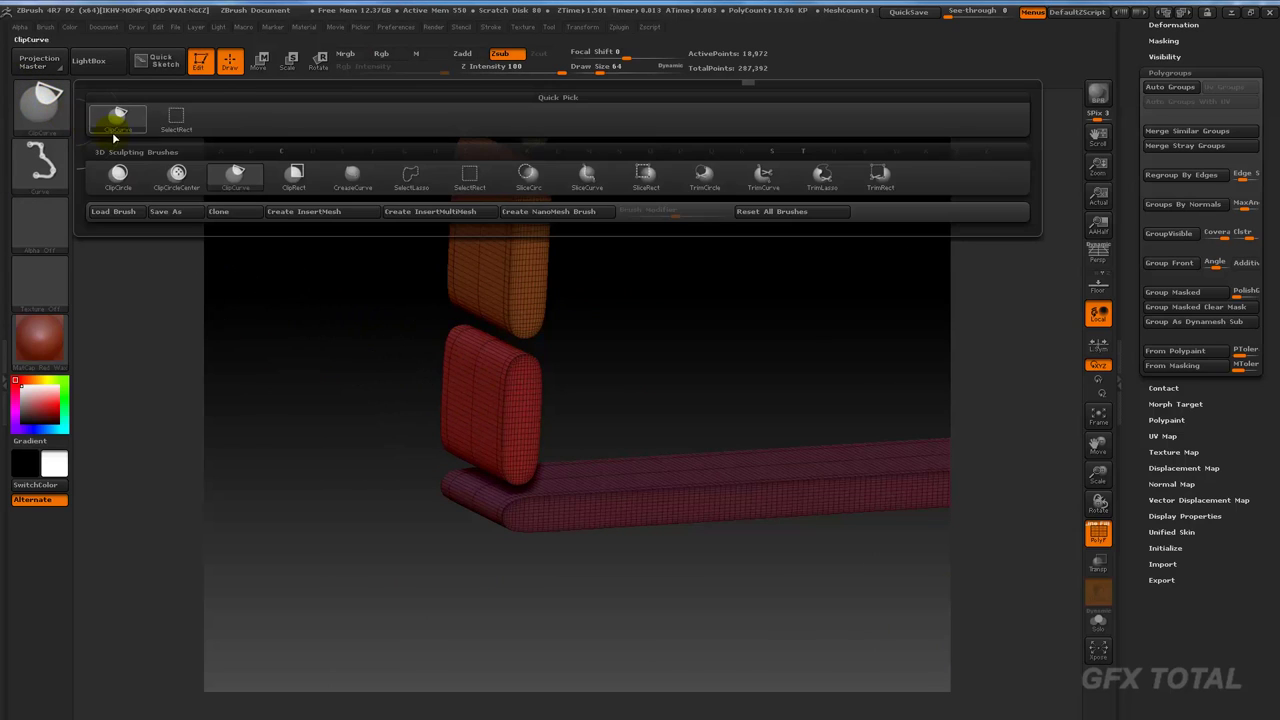
{"action": "left_click", "coordinate": [178, 122]}
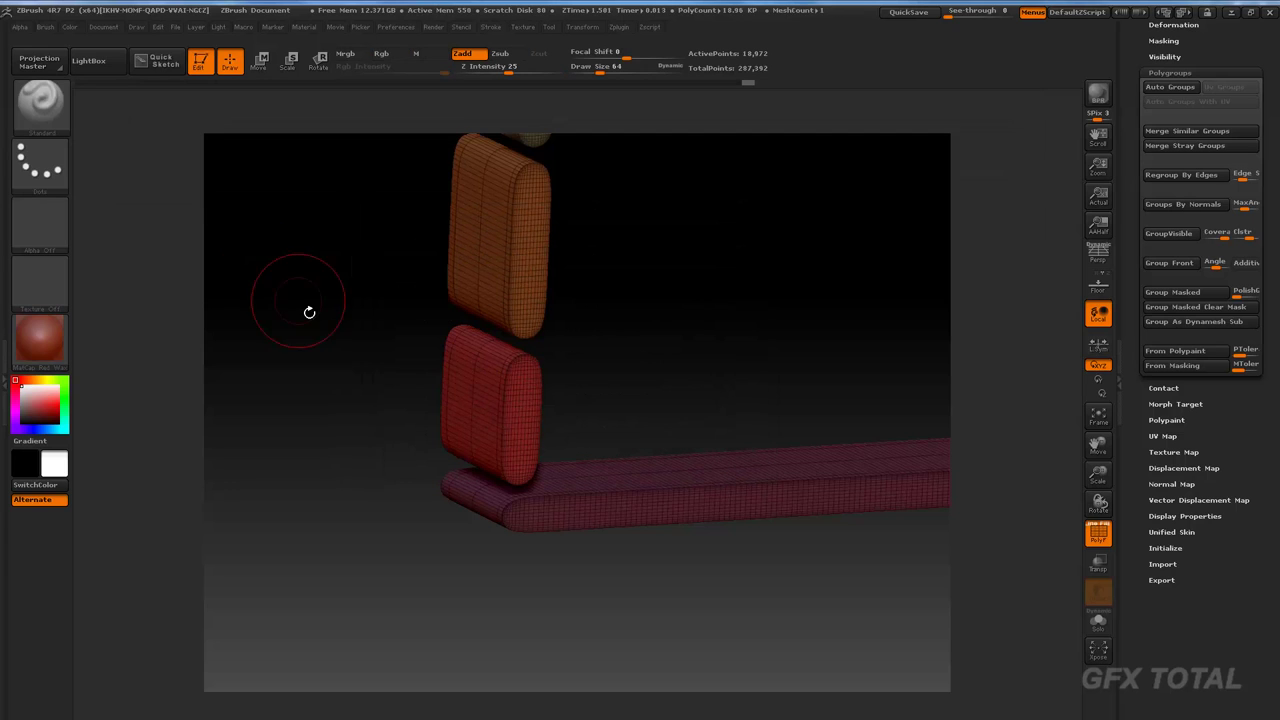
{"action": "left_click", "coordinate": [476, 385], "text": "ctrl+shift"}
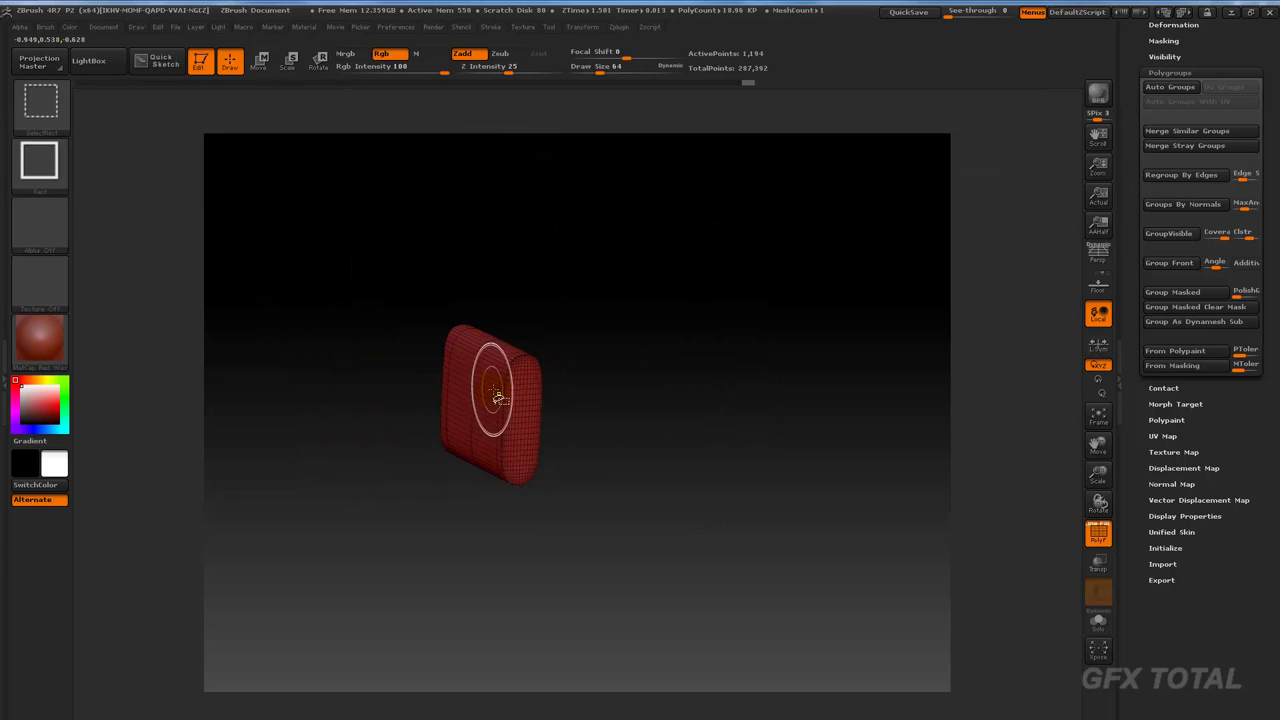
{"action": "mouse_move", "coordinate": [600, 420]}
{"action": "left_mouse_down"}
{"action": "mouse_move", "coordinate": [686, 437]}
{"action": "mouse_move", "coordinate": [611, 451]}
{"action": "mouse_move", "coordinate": [669, 430]}
{"action": "mouse_move", "coordinate": [569, 380]}
{"action": "left_mouse_up"}
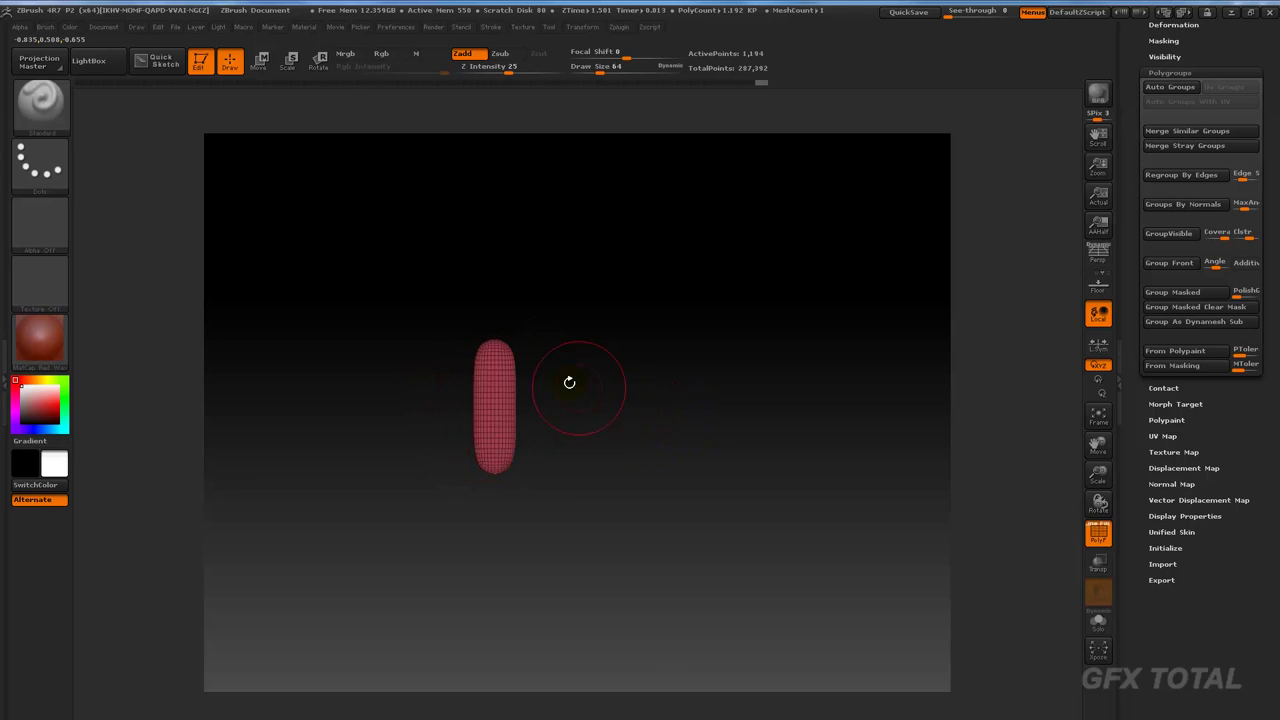
Step: Clip the red piece's rounded top and bottom ends flat with ClipCurve
{"action": "left_click", "coordinate": [42, 110]}
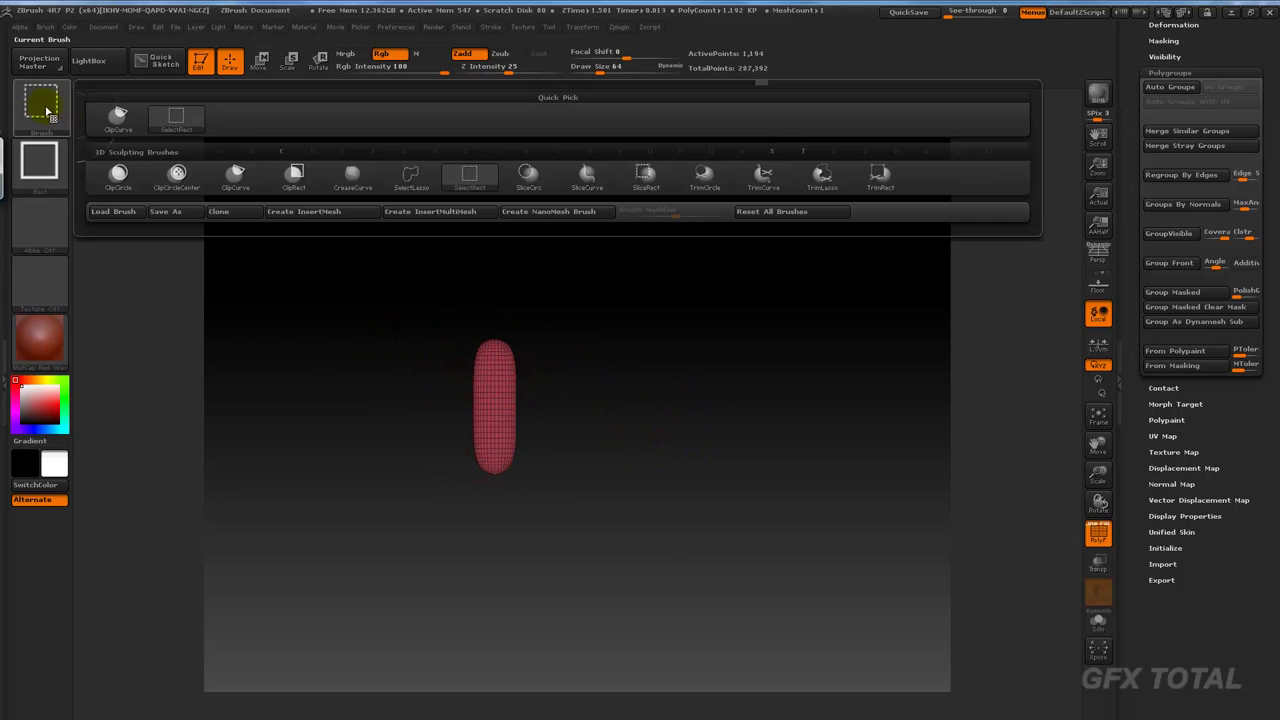
{"action": "left_click", "coordinate": [117, 118]}
{"action": "key", "text": "ctrl+shift"}
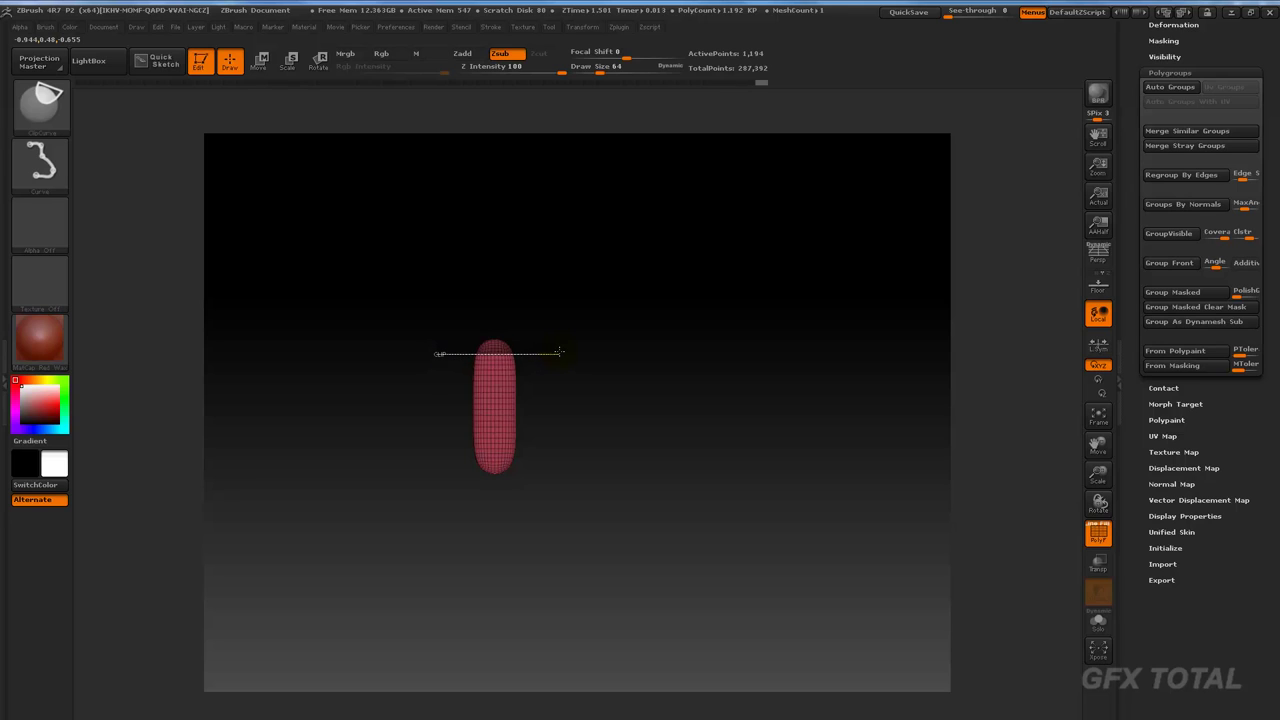
{"action": "left_click_drag", "start_coordinate": [560, 352], "coordinate": [563, 354], "text": "ctrl+shift"}
{"action": "mouse_move", "coordinate": [586, 449]}
{"action": "left_mouse_down", "text": "ctrl+shift"}
{"action": "mouse_move", "coordinate": [386, 449]}
{"action": "mouse_move", "coordinate": [544, 368]}
{"action": "left_mouse_up", "text": "ctrl+shift"}
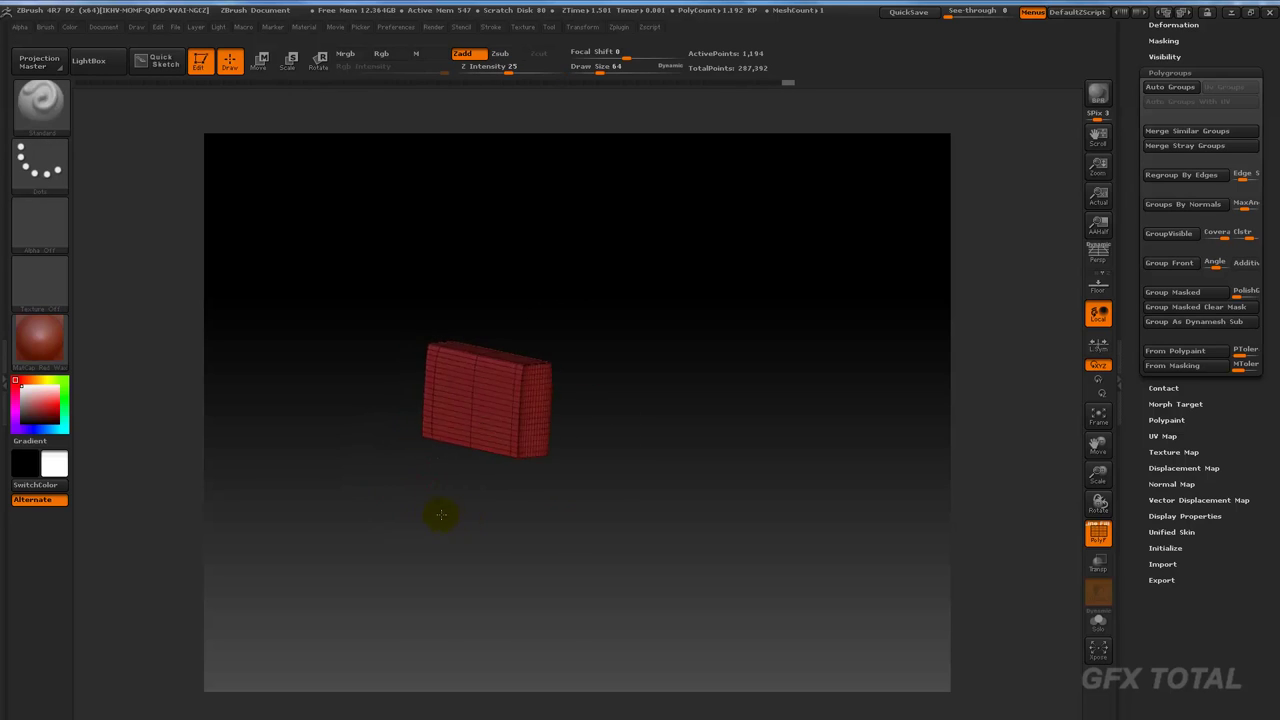
{"action": "key", "text": "ctrl+shift"}
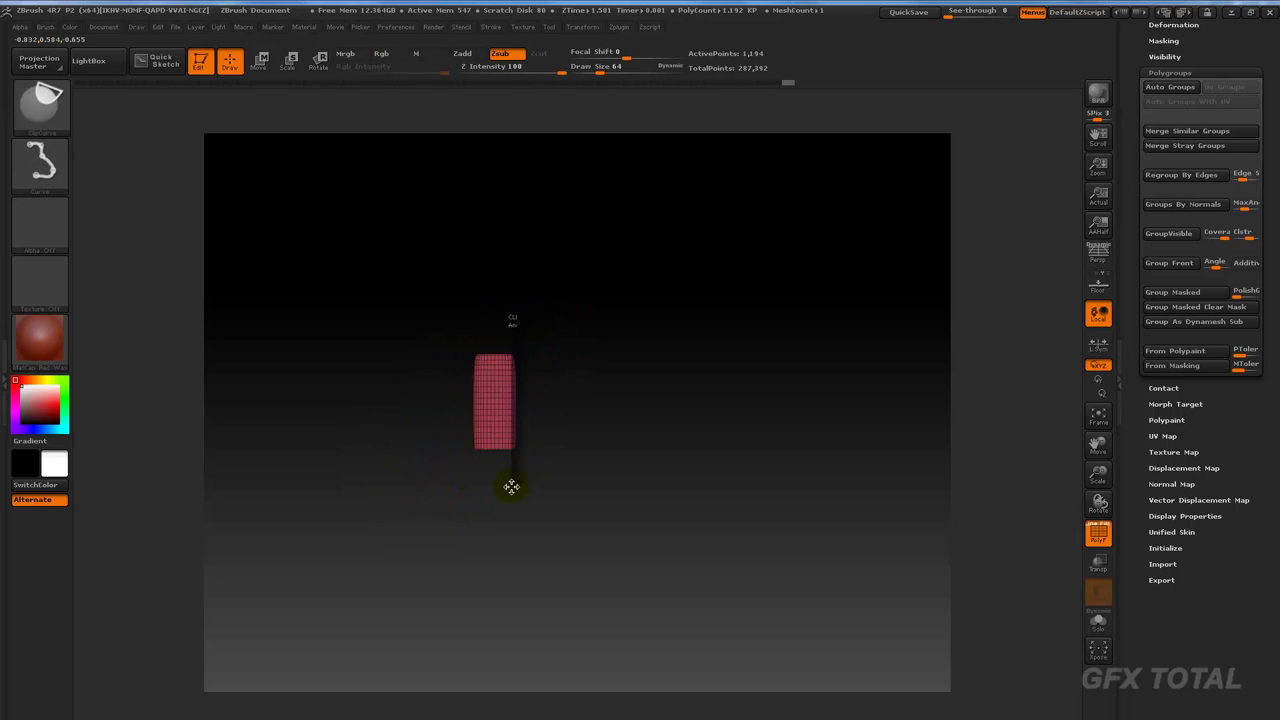
{"action": "left_click", "coordinate": [513, 487], "text": "ctrl+shift"}
{"action": "left_click", "coordinate": [506, 480], "text": "ctrl+shift"}
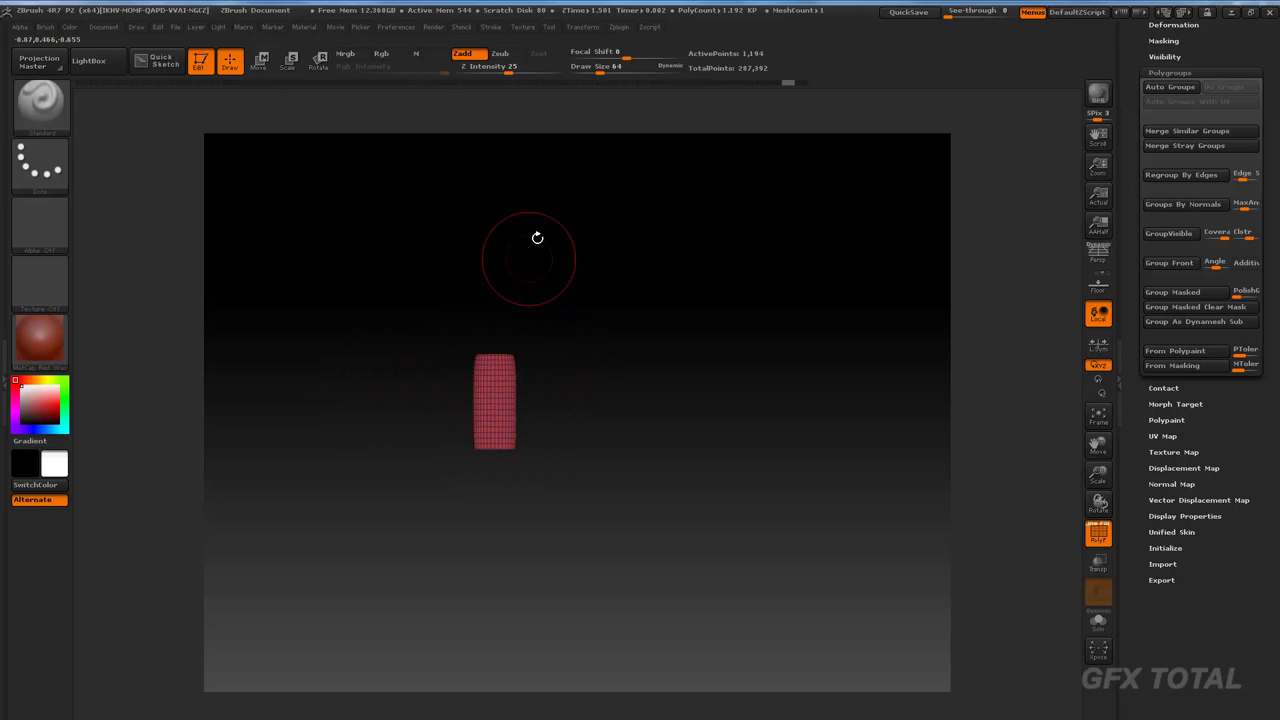
Step: Trim the red piece's remaining edge flat so it becomes a squared block
{"action": "left_click", "coordinate": [585, 28]}
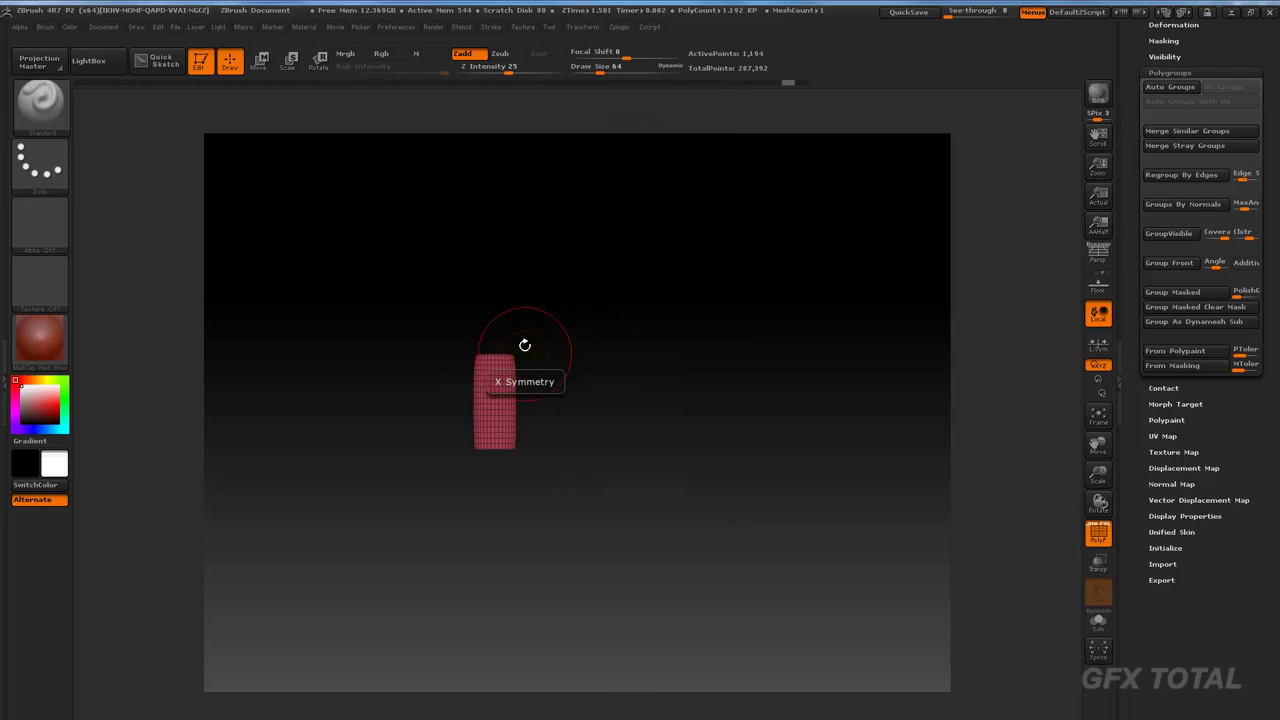
{"action": "key", "text": "ctrl+shift"}
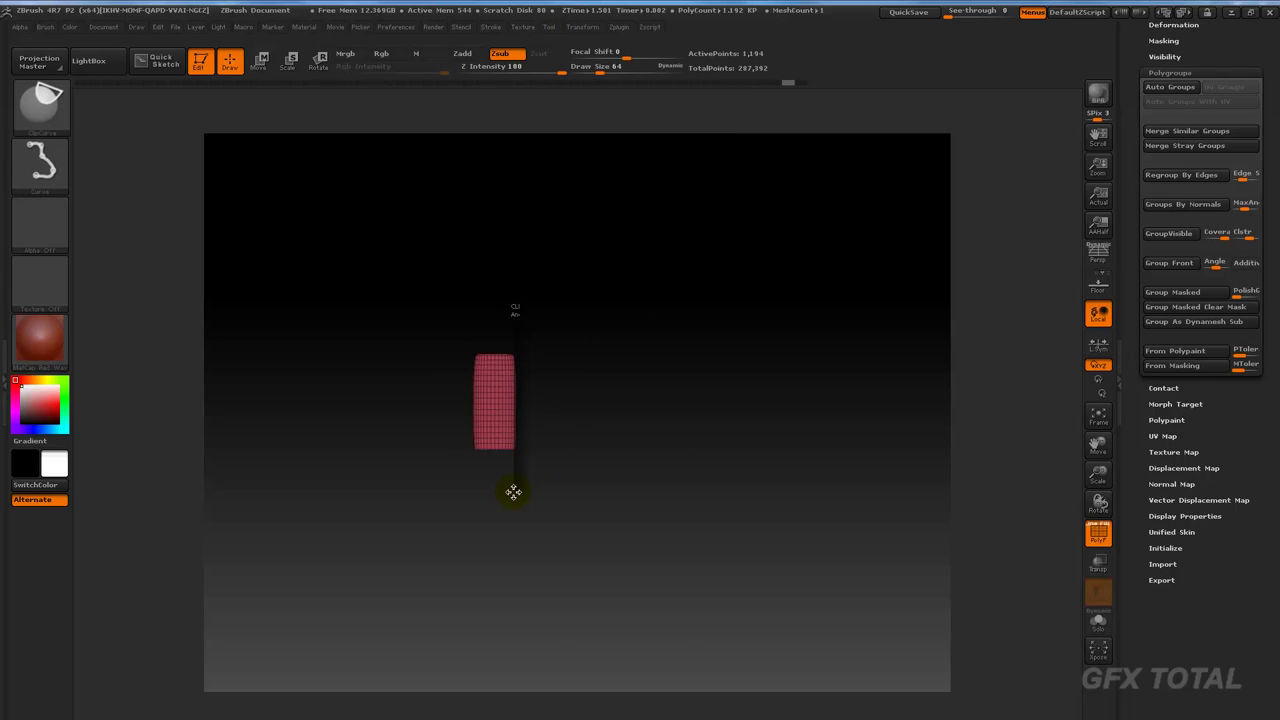
{"action": "left_click_drag", "start_coordinate": [513, 491], "coordinate": [515, 495], "text": "ctrl+shift"}
{"action": "left_click_drag", "start_coordinate": [487, 299], "coordinate": [482, 305], "text": "ctrl+shift"}
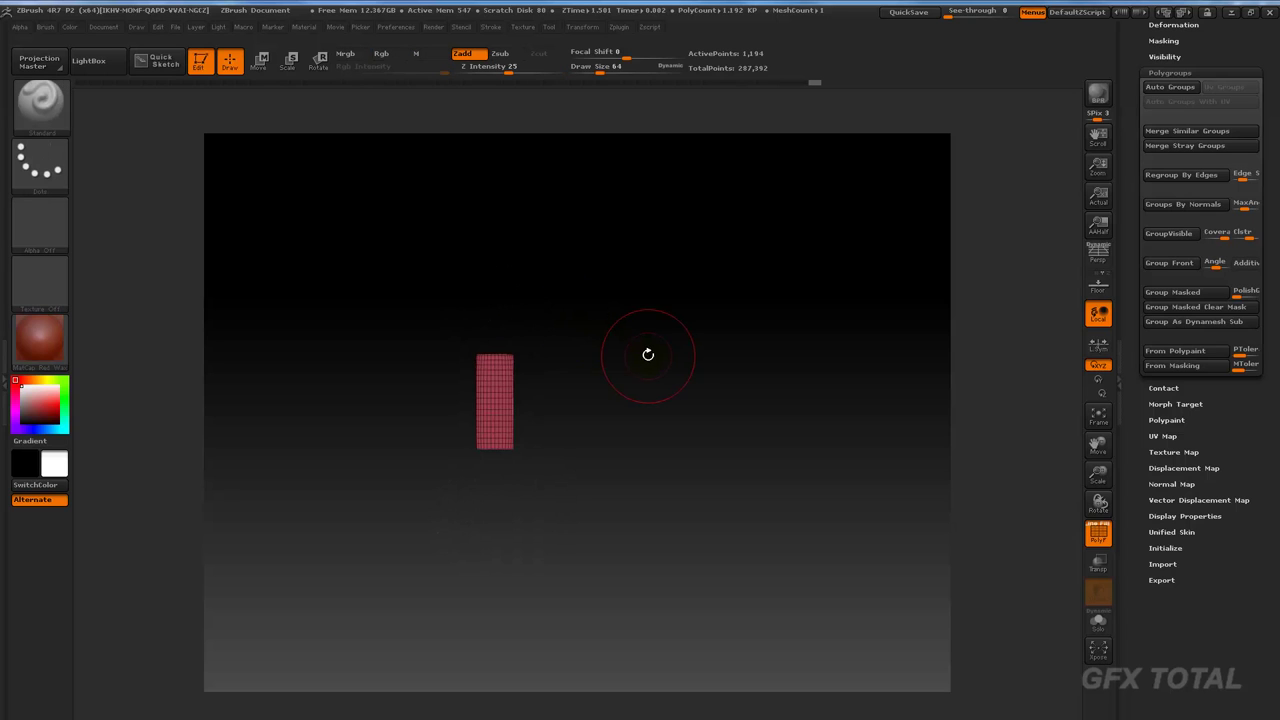
{"action": "mouse_move", "coordinate": [648, 354]}
{"action": "left_mouse_down"}
{"action": "mouse_move", "coordinate": [631, 349]}
{"action": "mouse_move", "coordinate": [669, 388]}
{"action": "left_mouse_up"}
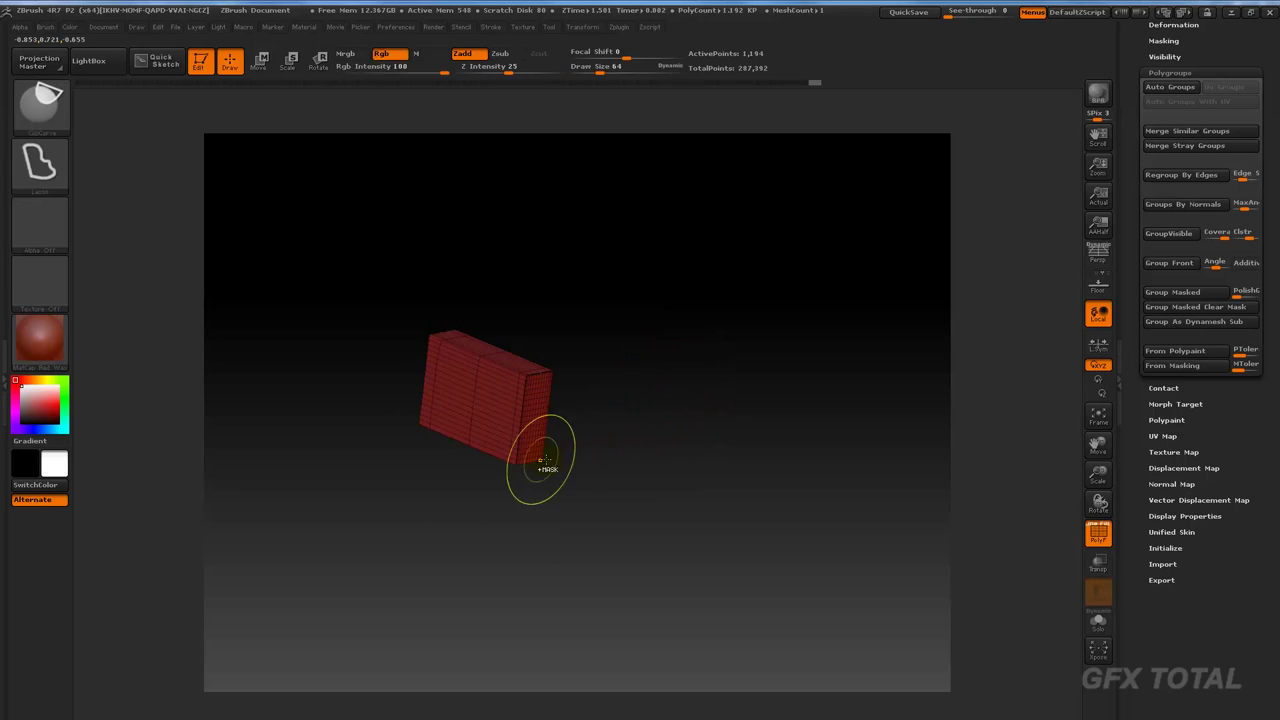
{"action": "key", "text": "ctrl+shift"}
Step: Isolate the orange capsule and clip its rounded ends and both sides flat into a column
{"action": "left_click", "coordinate": [645, 442], "text": "ctrl+shift"}
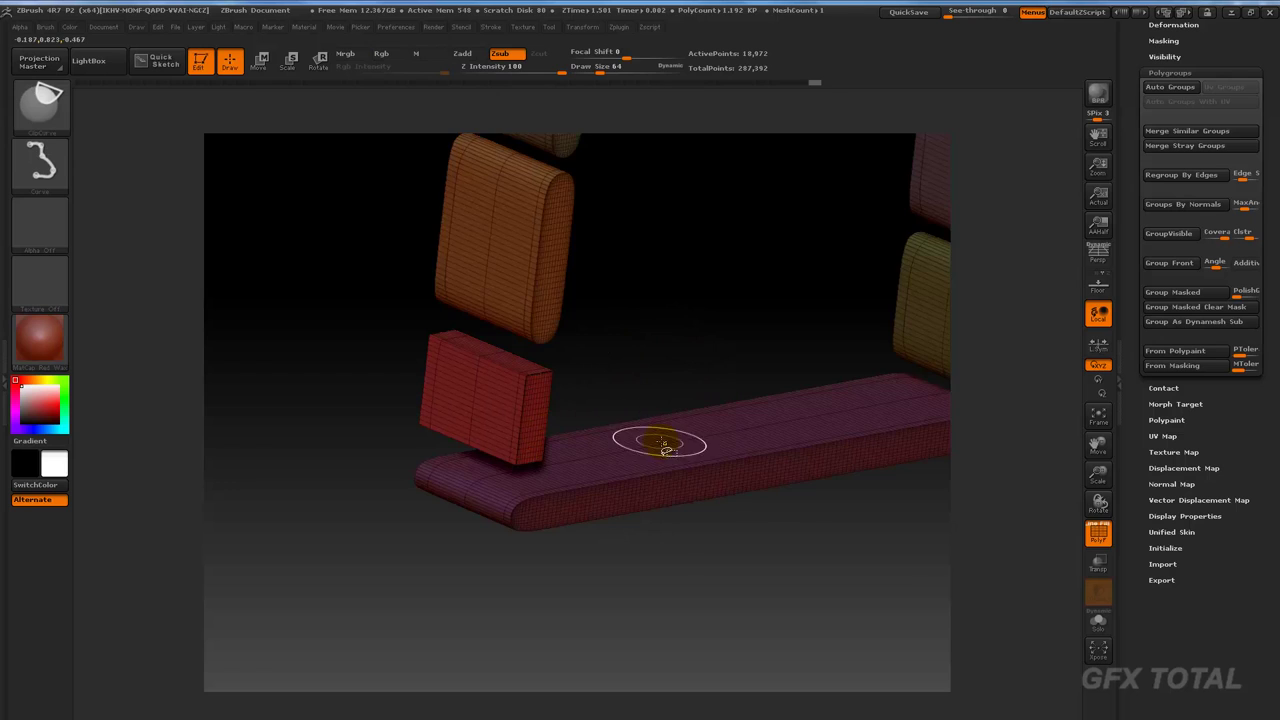
{"action": "mouse_move", "coordinate": [666, 566]}
{"action": "left_mouse_down"}
{"action": "mouse_move", "coordinate": [620, 563]}
{"action": "mouse_move", "coordinate": [665, 304]}
{"action": "mouse_move", "coordinate": [594, 434]}
{"action": "mouse_move", "coordinate": [605, 545]}
{"action": "left_mouse_up"}
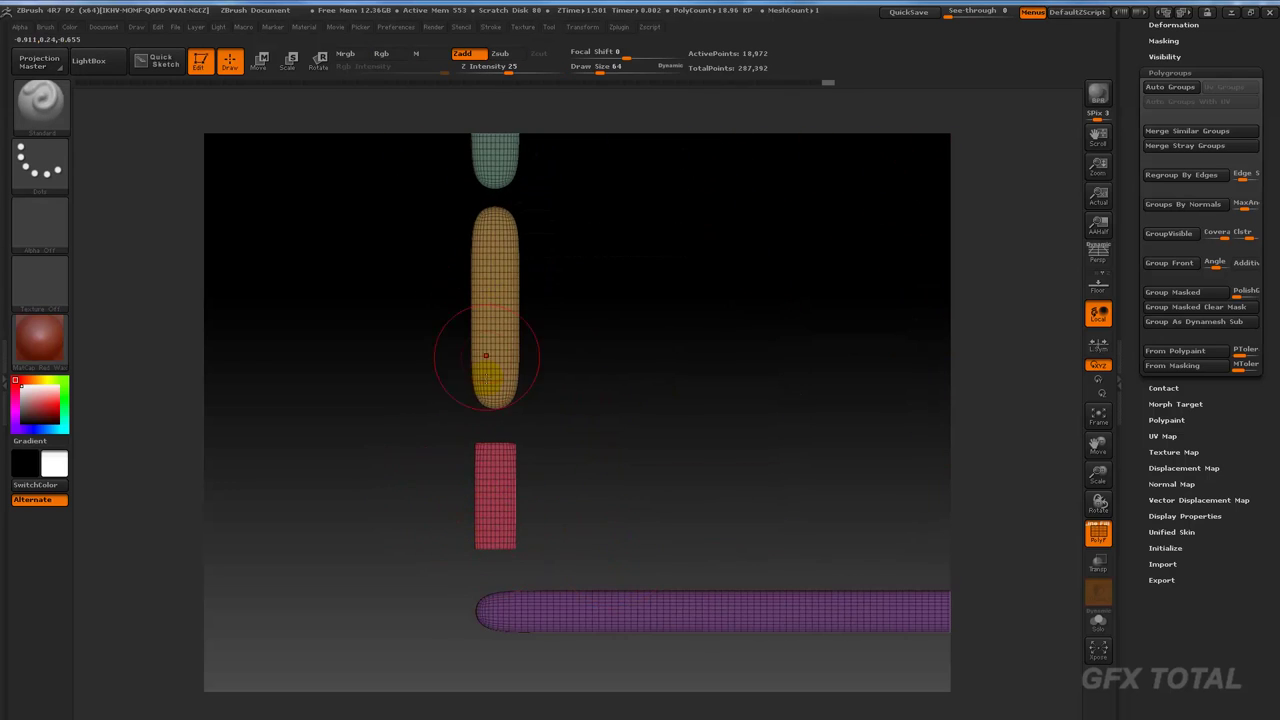
{"action": "mouse_move", "coordinate": [486, 355]}
{"action": "left_mouse_down"}
{"action": "mouse_move", "coordinate": [566, 429]}
{"action": "mouse_move", "coordinate": [457, 449]}
{"action": "left_mouse_up"}
{"action": "left_click", "coordinate": [480, 430], "text": "ctrl+shift"}
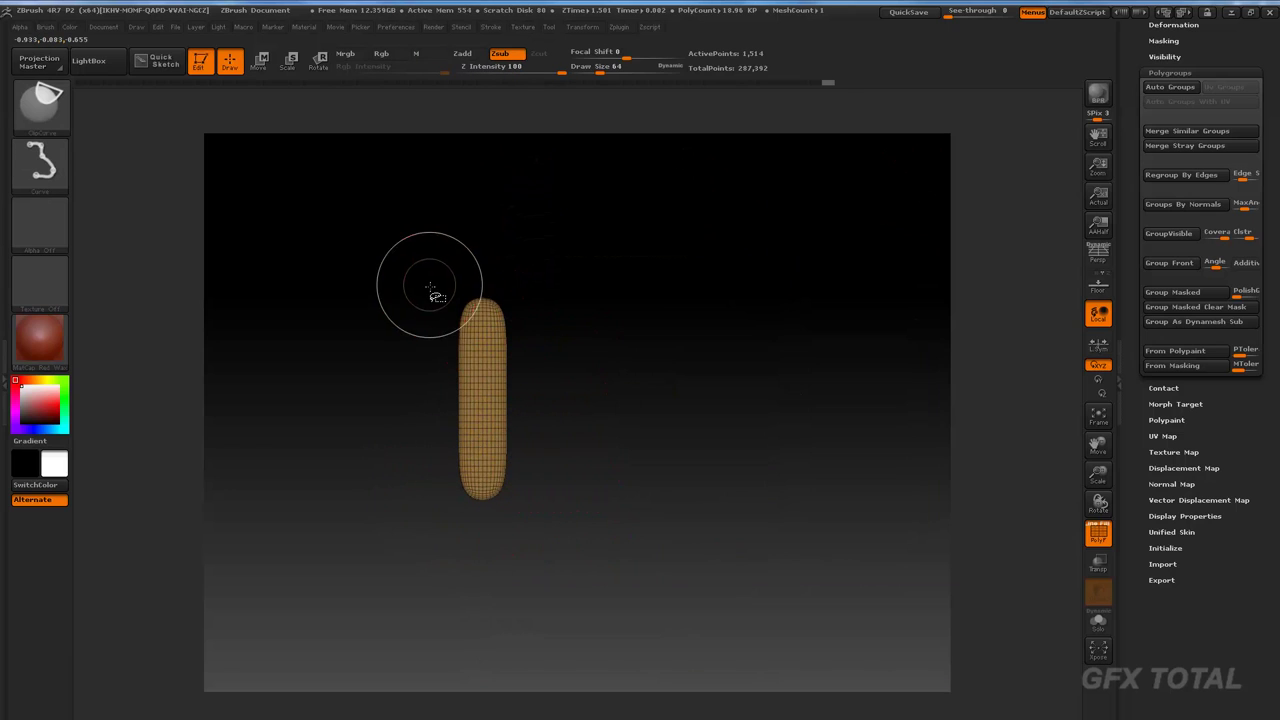
{"action": "left_click_drag", "start_coordinate": [572, 309], "coordinate": [574, 310], "text": "ctrl+shift"}
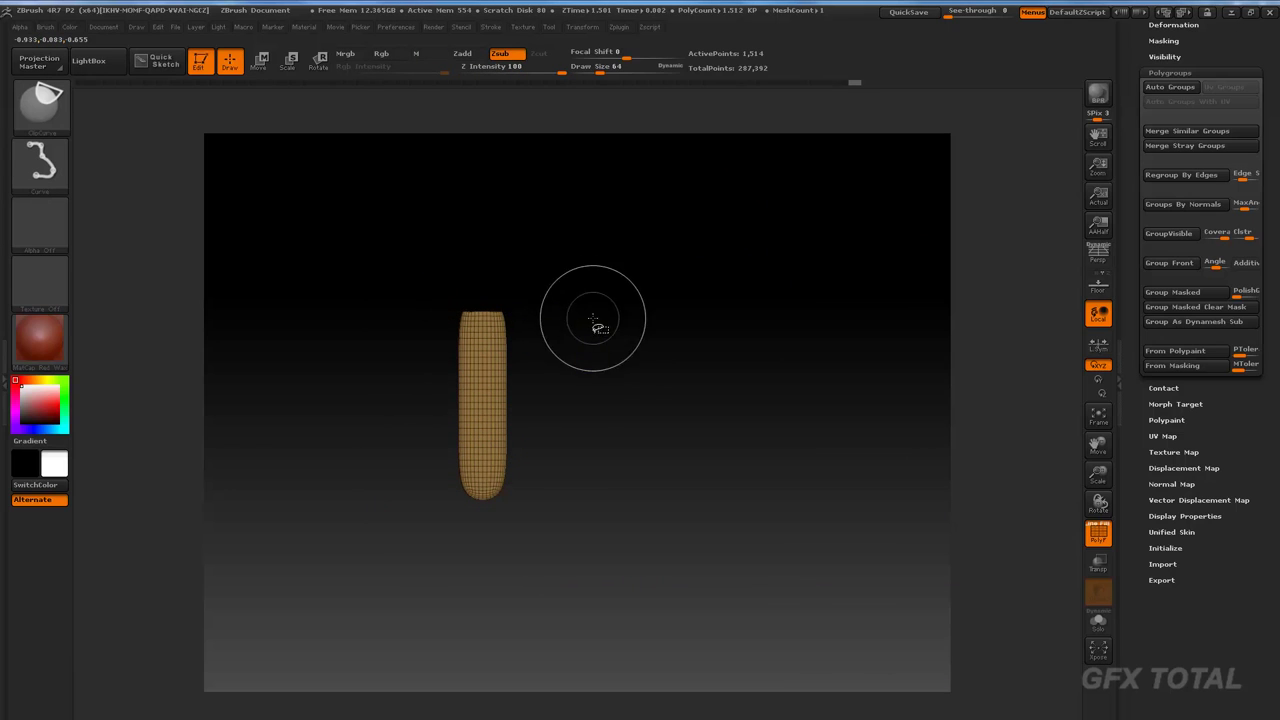
{"action": "left_click_drag", "start_coordinate": [588, 484], "coordinate": [378, 482], "text": "ctrl+shift"}
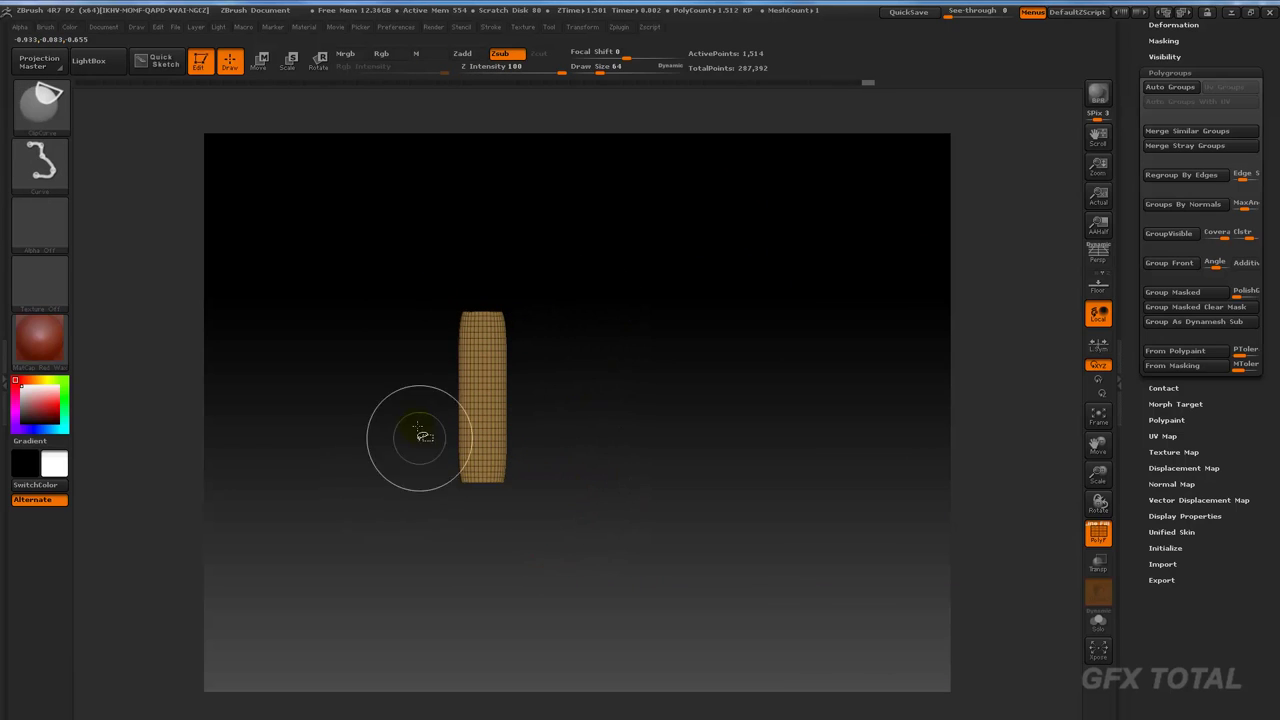
{"action": "mouse_move", "coordinate": [453, 262]}
{"action": "left_mouse_down", "text": "ctrl+shift"}
{"action": "mouse_move", "coordinate": [468, 489]}
{"action": "mouse_move", "coordinate": [457, 506]}
{"action": "left_mouse_up", "text": "ctrl+shift"}
{"action": "mouse_move", "coordinate": [505, 277]}
{"action": "left_mouse_down", "text": "ctrl+shift"}
{"action": "mouse_move", "coordinate": [500, 530]}
{"action": "mouse_move", "coordinate": [427, 340]}
{"action": "left_mouse_up", "text": "ctrl+shift"}
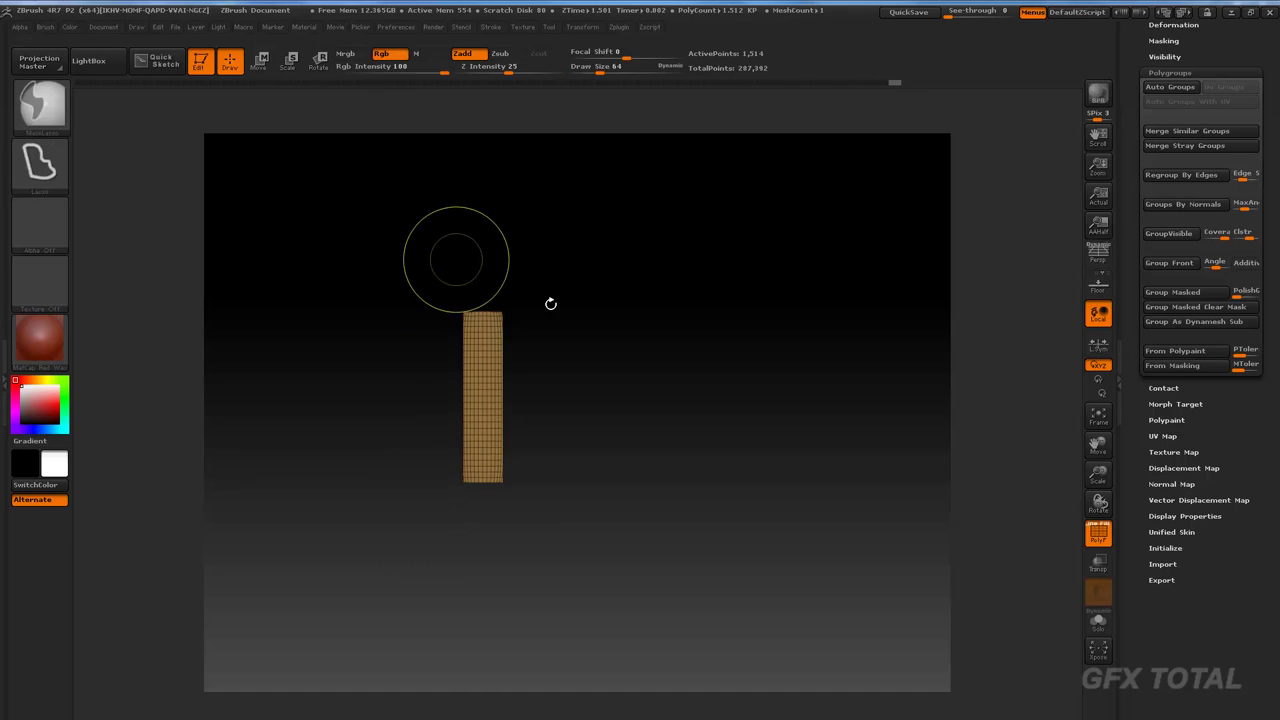
{"action": "left_click_drag", "start_coordinate": [549, 300], "coordinate": [677, 463]}
Step: Isolate the green piece and clip its side, bottom and left side flat
{"action": "left_click", "coordinate": [463, 457], "text": "alt"}
{"action": "left_click_drag", "start_coordinate": [516, 451], "coordinate": [543, 451], "text": "alt"}
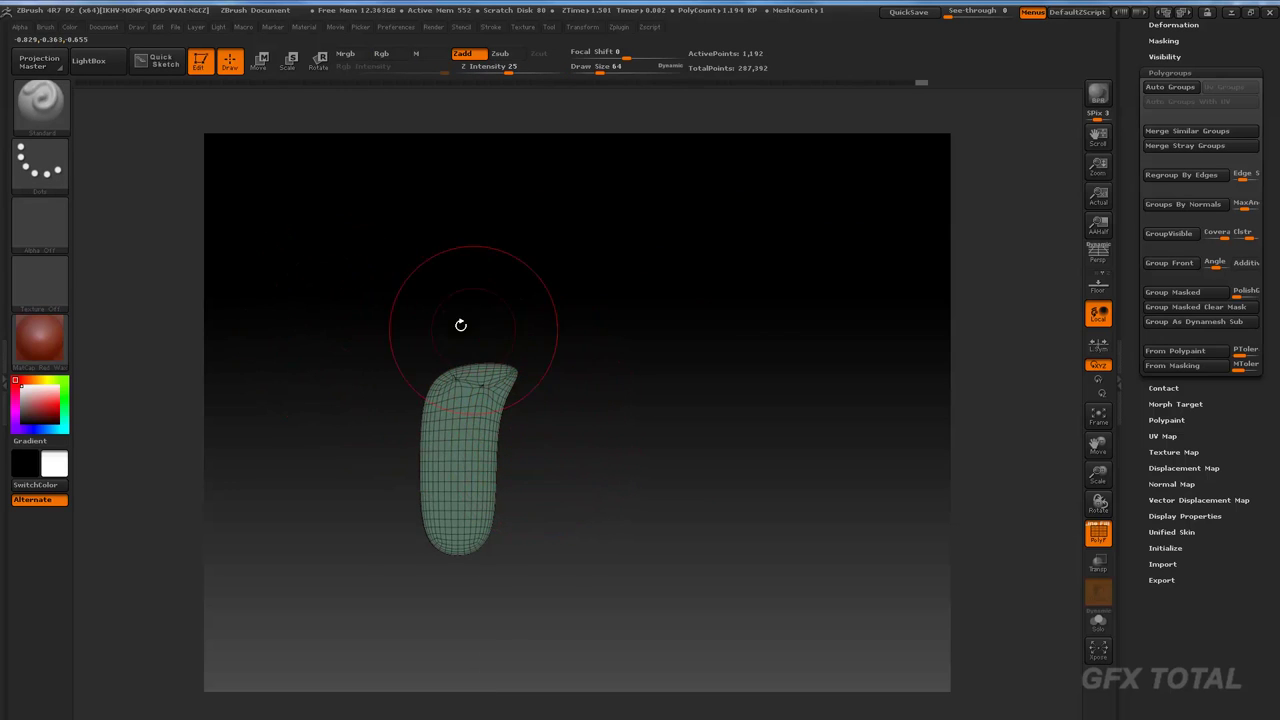
{"action": "left_click_drag", "start_coordinate": [447, 216], "coordinate": [553, 362], "text": "shift"}
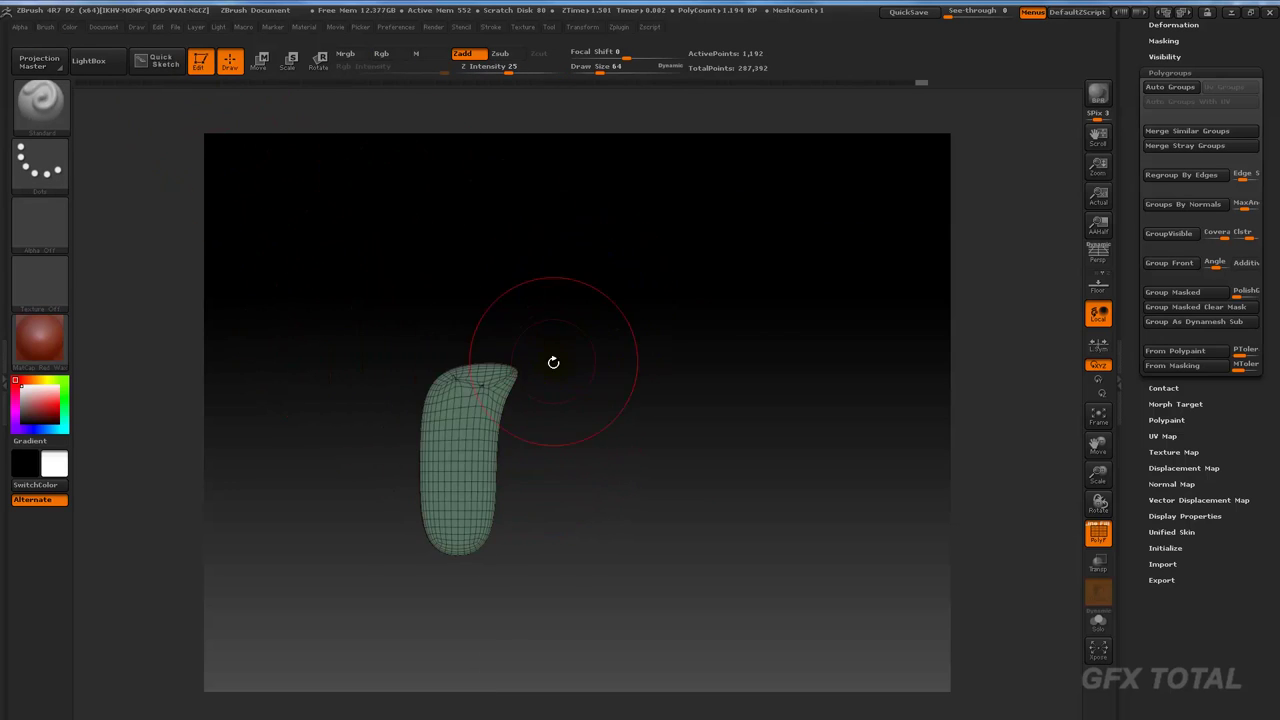
{"action": "key", "text": "ctrl+shift"}
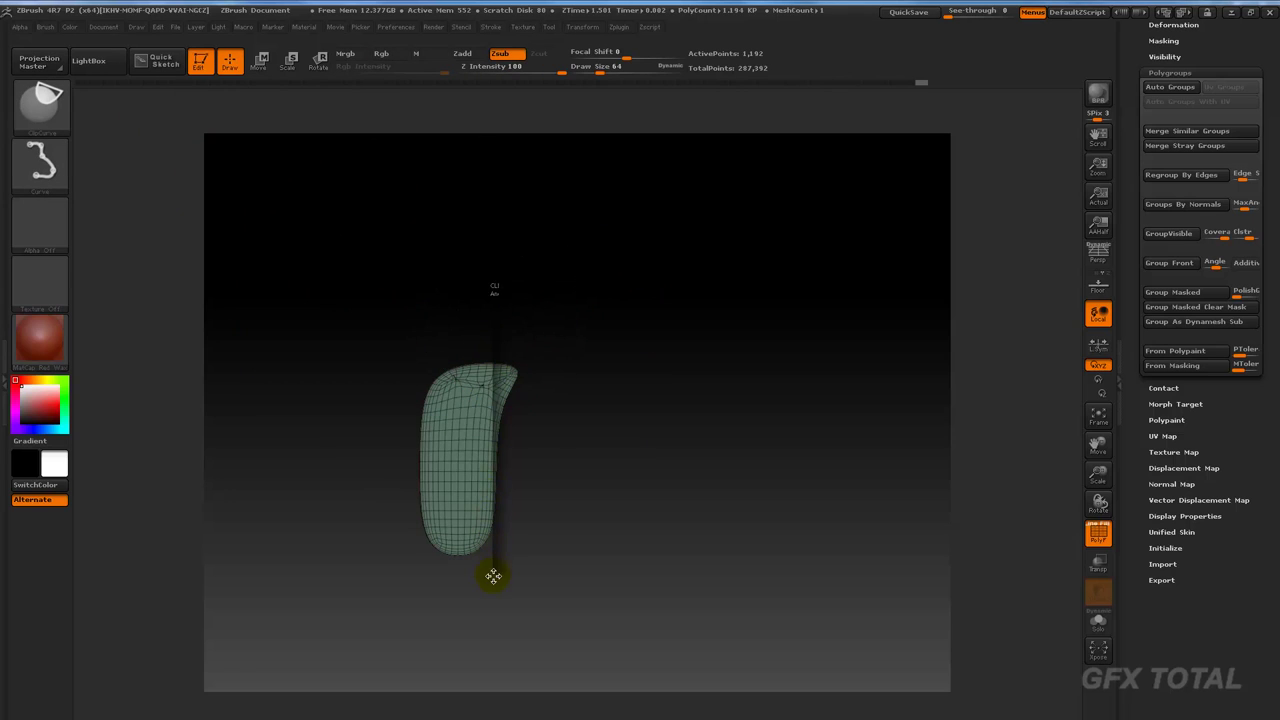
{"action": "left_click_drag", "start_coordinate": [493, 576], "coordinate": [500, 614]}
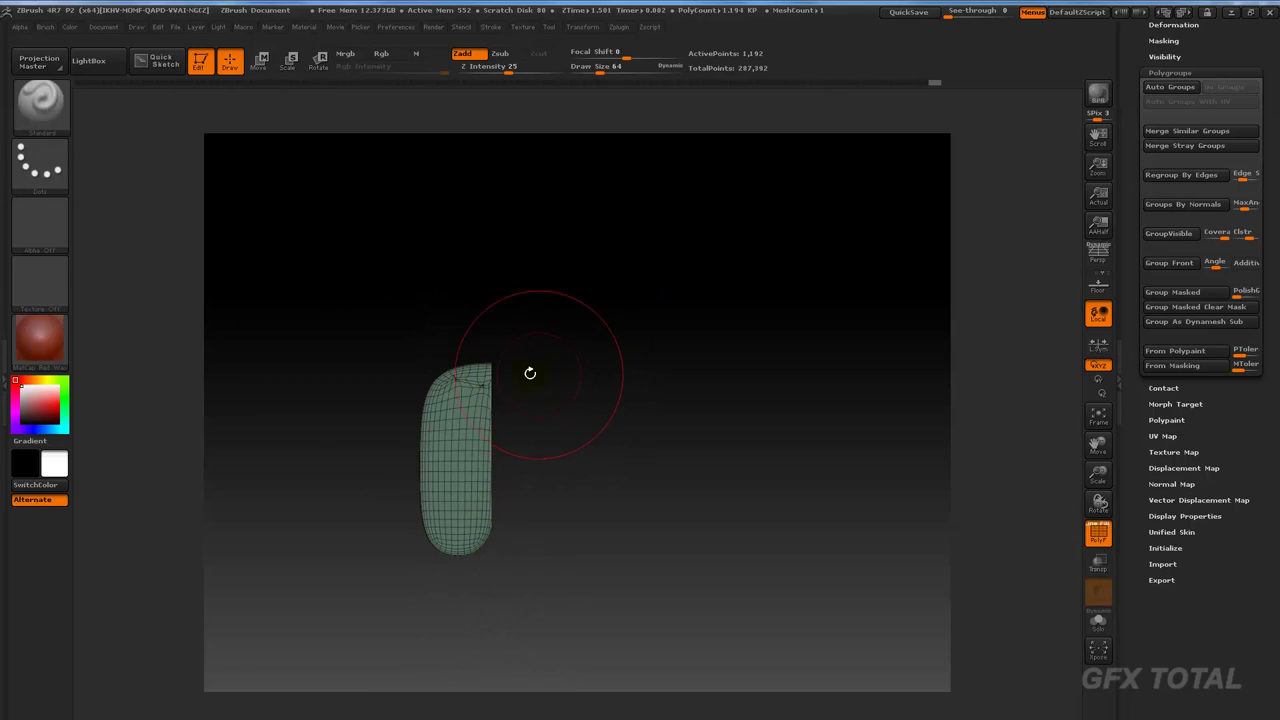
{"action": "left_click_drag", "start_coordinate": [529, 371], "coordinate": [528, 316]}
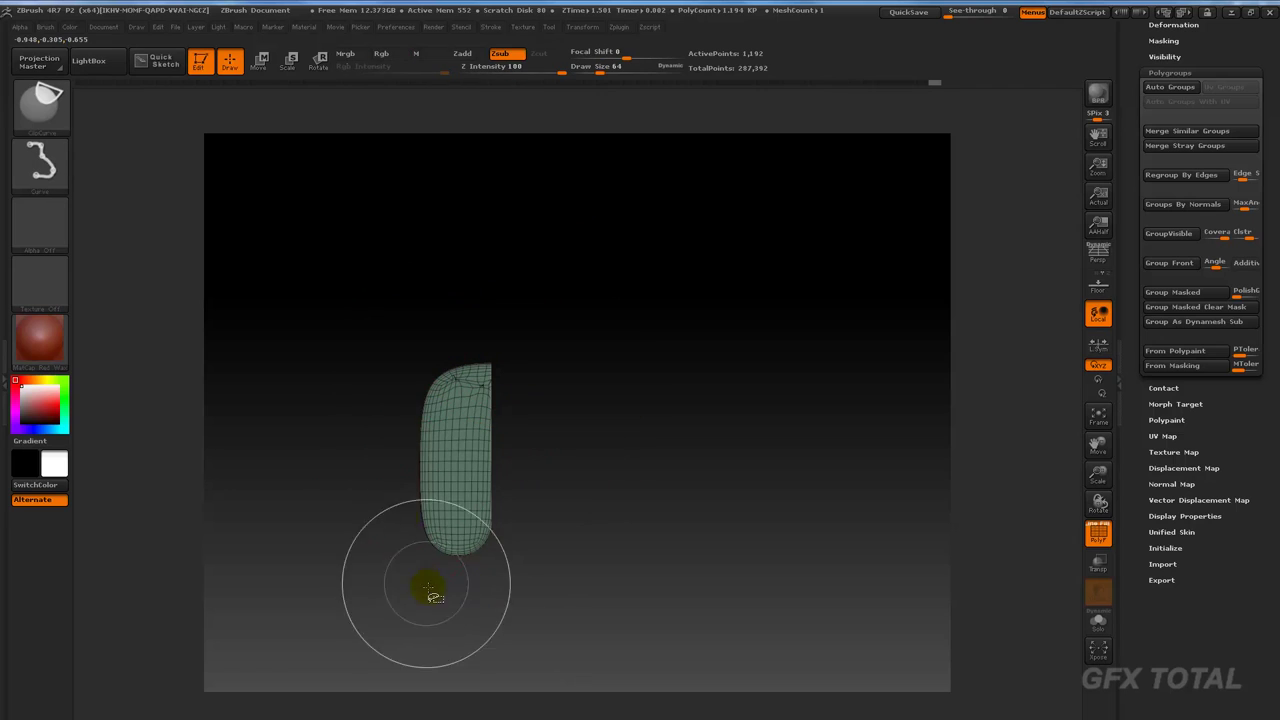
{"action": "left_click_drag", "start_coordinate": [420, 618], "coordinate": [432, 316], "text": "ctrl+shift"}
{"action": "left_click_drag", "start_coordinate": [553, 538], "coordinate": [340, 526], "text": "ctrl+shift"}
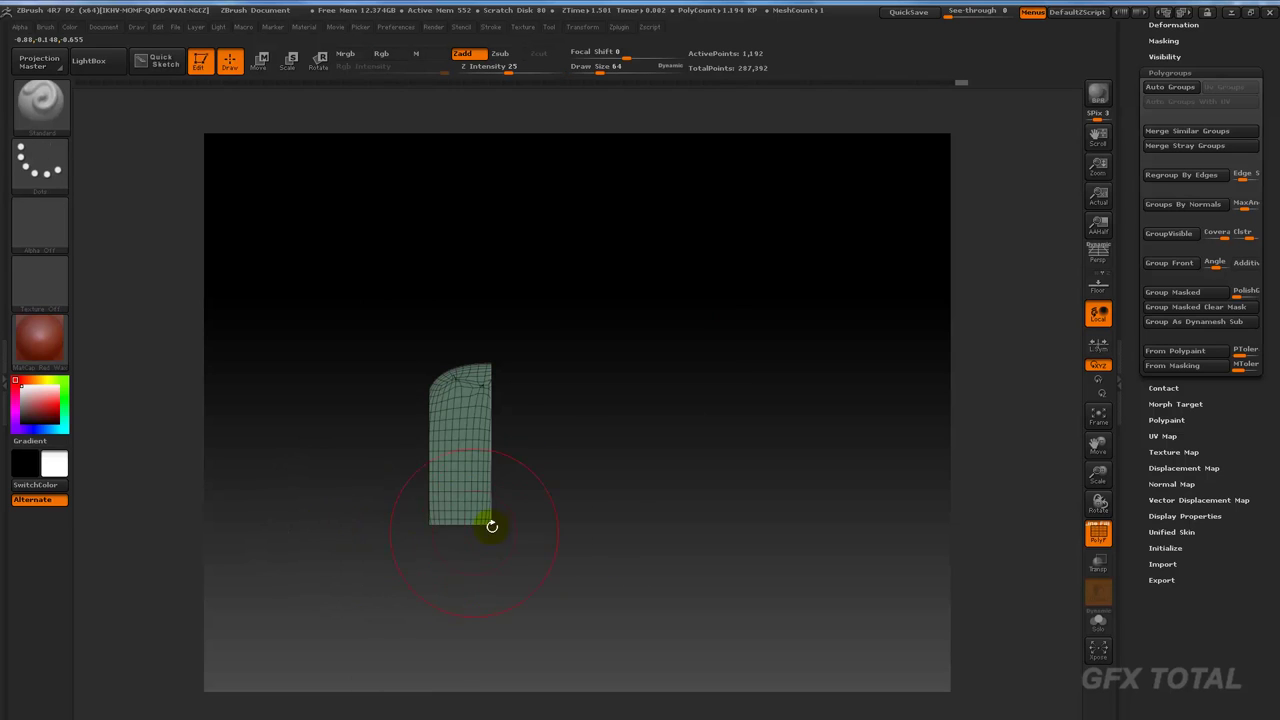
{"action": "mouse_move", "coordinate": [491, 525]}
{"action": "left_mouse_down"}
{"action": "mouse_move", "coordinate": [571, 586]}
{"action": "mouse_move", "coordinate": [557, 503]}
{"action": "left_mouse_up"}
Step: Re-isolate the green piece and cut a diagonal slant across its top
{"action": "left_click", "coordinate": [575, 458], "text": "ctrl+shift"}
{"action": "mouse_move", "coordinate": [608, 449]}
{"action": "left_mouse_down"}
{"action": "mouse_move", "coordinate": [634, 457]}
{"action": "mouse_move", "coordinate": [467, 383]}
{"action": "left_mouse_up"}
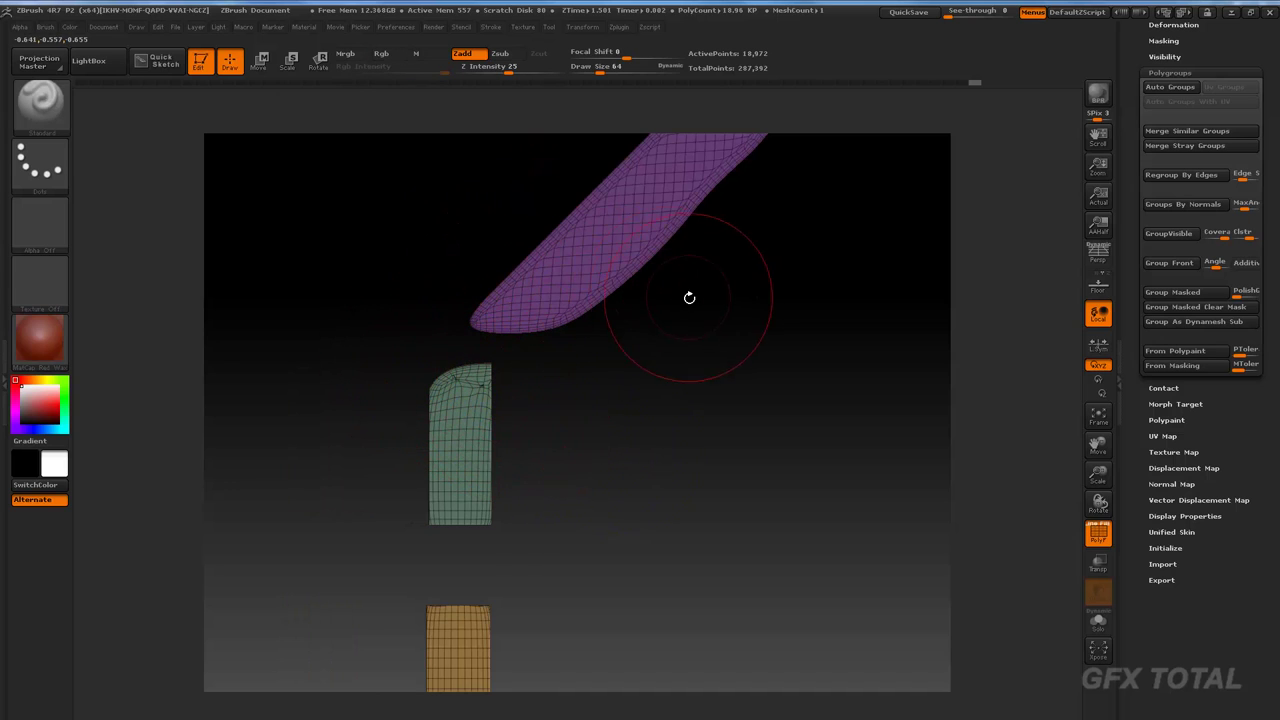
{"action": "left_click_drag", "start_coordinate": [689, 297], "coordinate": [654, 386]}
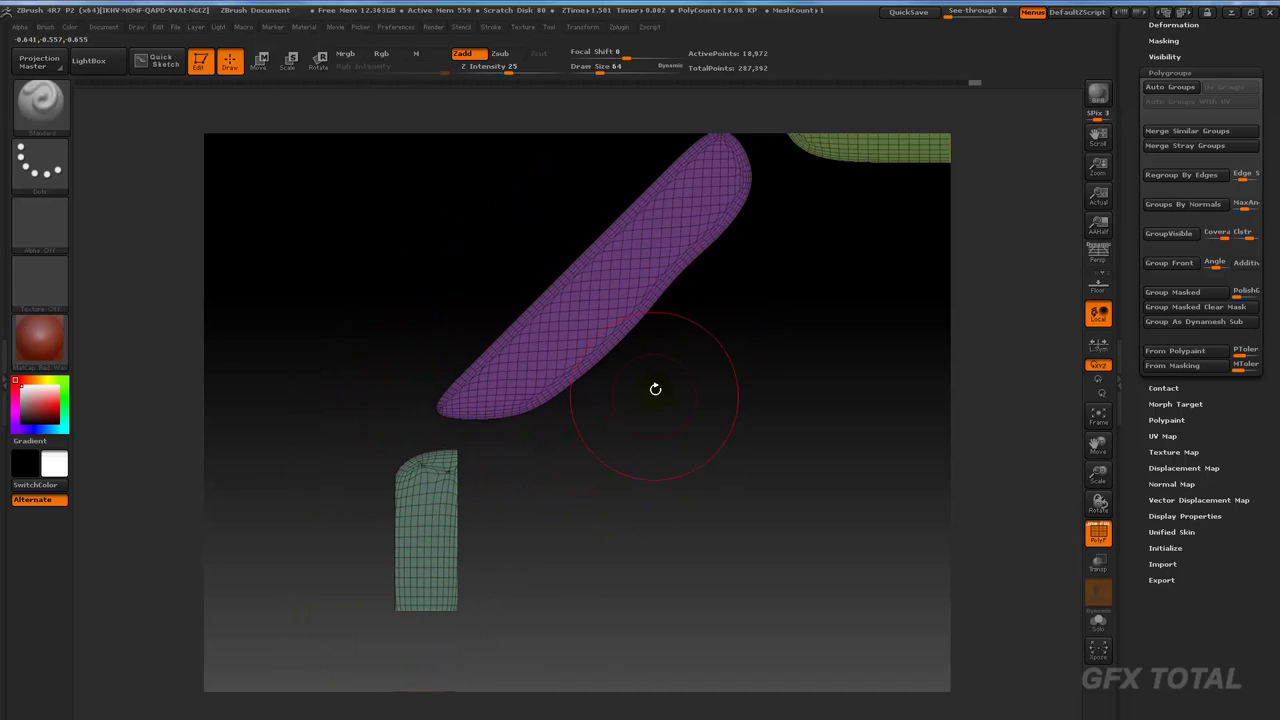
{"action": "left_click", "coordinate": [438, 512], "text": "ctrl+shift"}
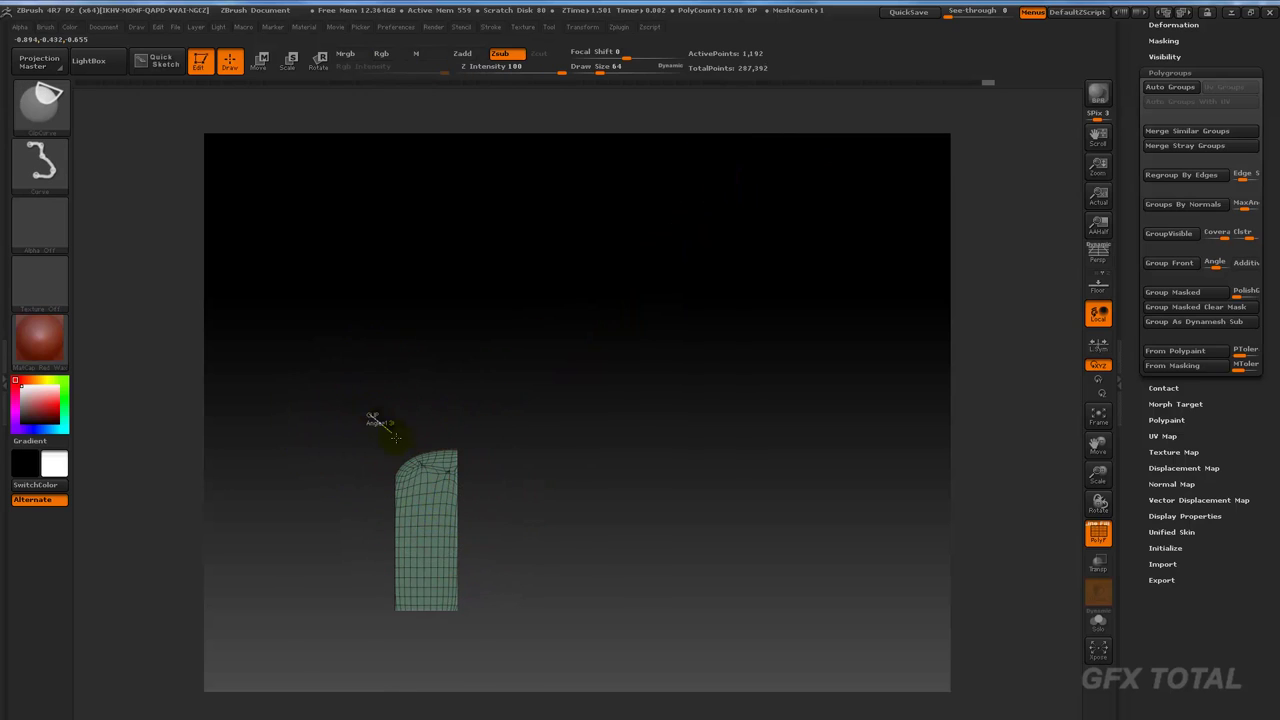
{"action": "mouse_move", "coordinate": [395, 436]}
{"action": "left_mouse_down", "text": "ctrl+shift"}
{"action": "mouse_move", "coordinate": [486, 526]}
{"action": "mouse_move", "coordinate": [484, 549]}
{"action": "mouse_move", "coordinate": [554, 523]}
{"action": "mouse_move", "coordinate": [549, 566]}
{"action": "mouse_move", "coordinate": [609, 491]}
{"action": "mouse_move", "coordinate": [631, 434]}
{"action": "left_mouse_up", "text": "ctrl+shift"}
{"action": "left_click_drag", "start_coordinate": [539, 596], "coordinate": [466, 579], "text": "alt"}
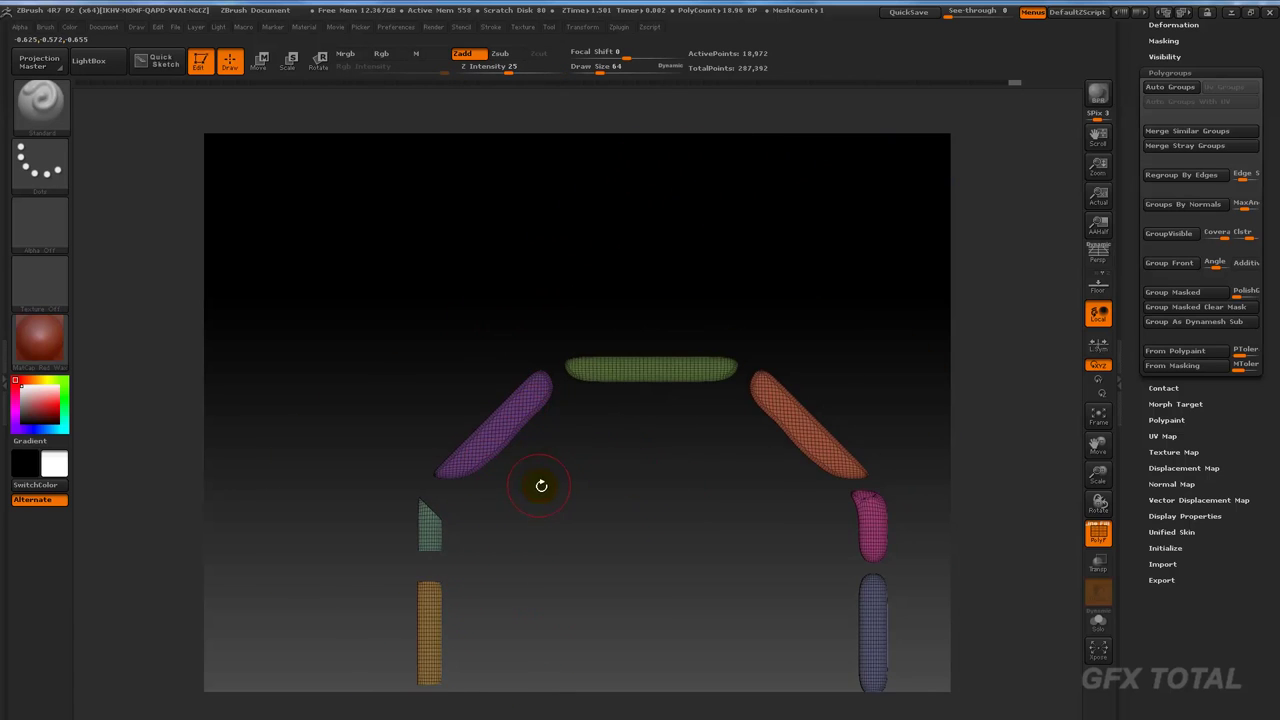
Step: Zoom in on the purple strip, isolate it and clear its mask
{"action": "mouse_move", "coordinate": [541, 485]}
{"action": "left_mouse_down", "text": "alt"}
{"action": "mouse_move", "coordinate": [566, 600]}
{"action": "mouse_move", "coordinate": [528, 374]}
{"action": "left_mouse_up", "text": "alt"}
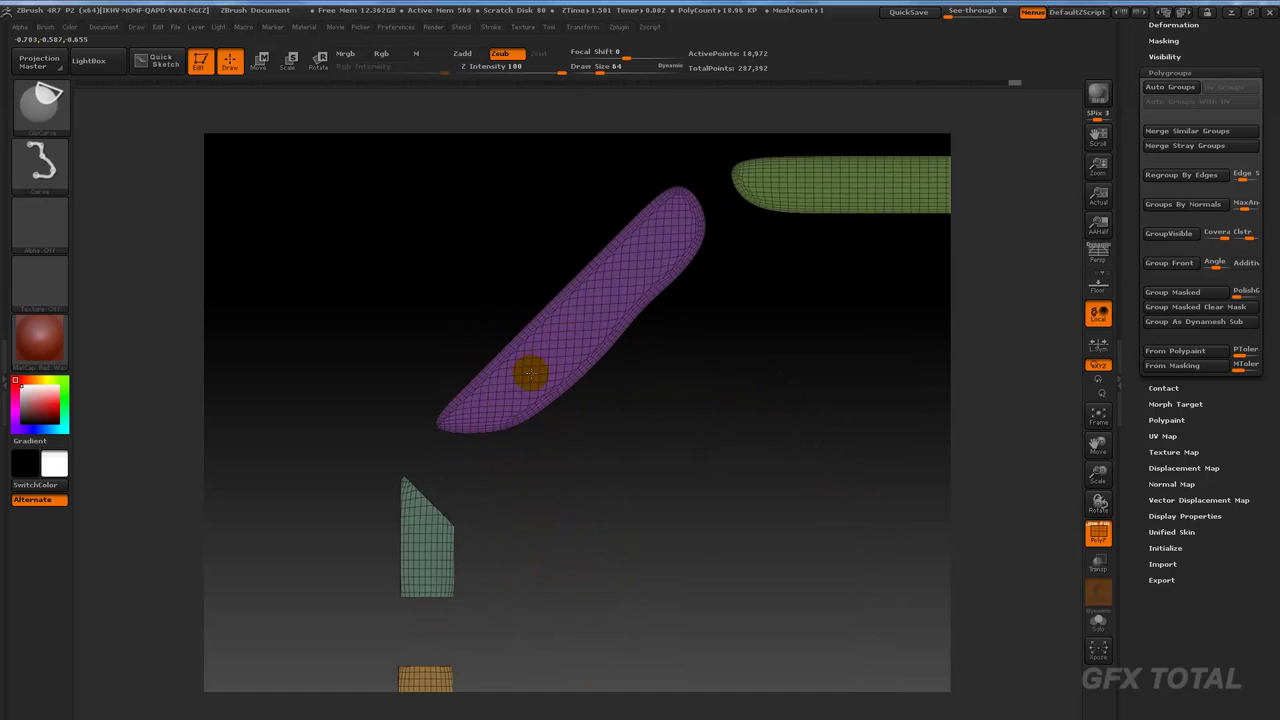
{"action": "left_click", "coordinate": [530, 374], "text": "ctrl+shift"}
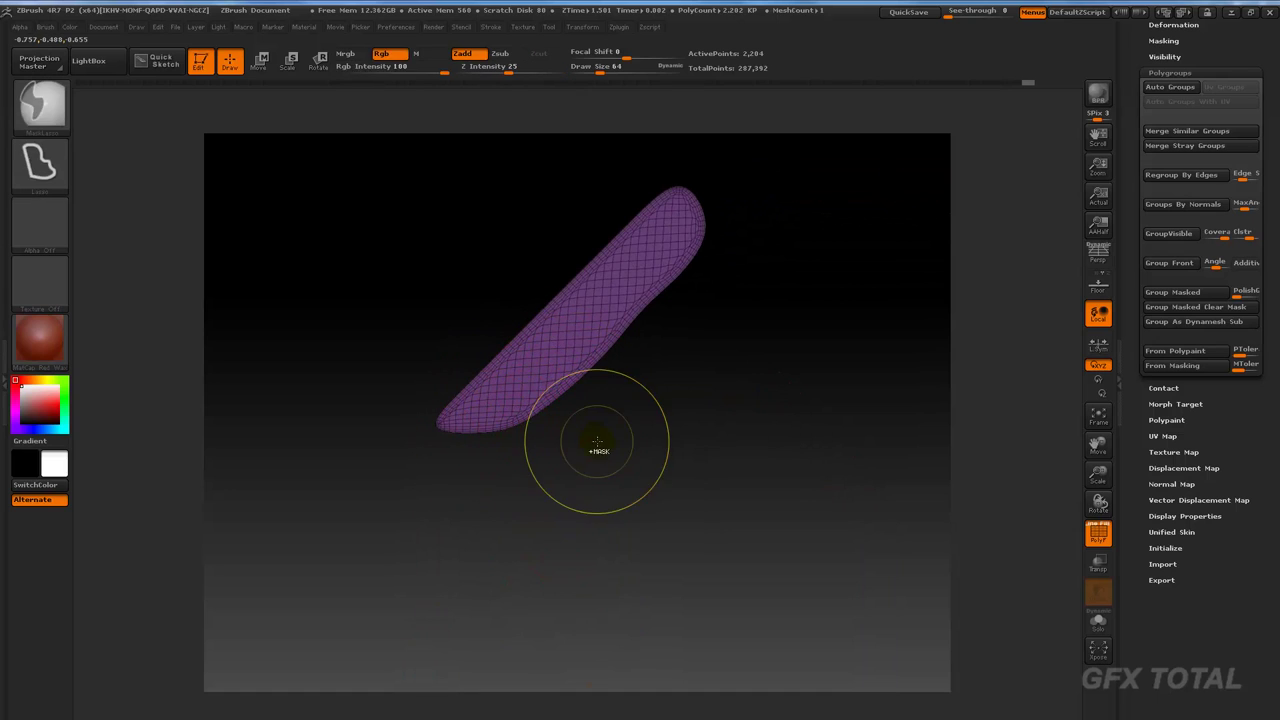
{"action": "left_click", "coordinate": [480, 437], "text": "ctrl+shift"}
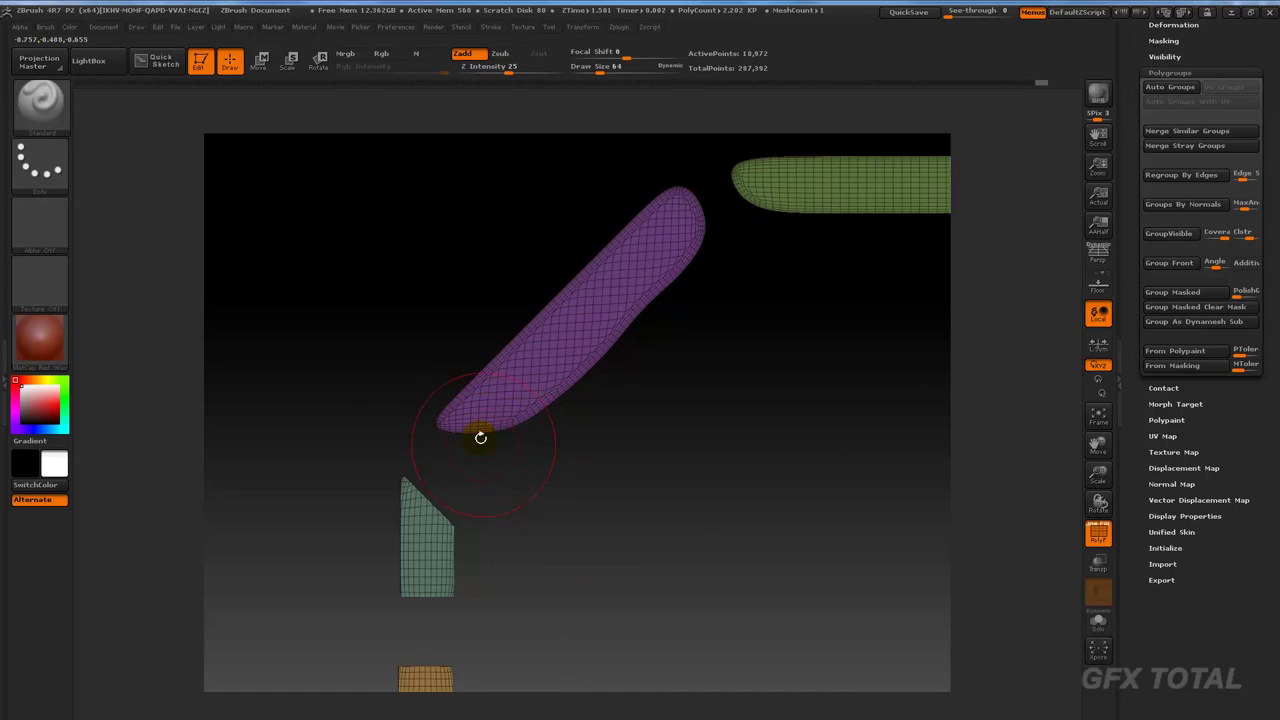
{"action": "left_click", "coordinate": [528, 371], "text": "ctrl+shift"}
{"action": "left_click", "coordinate": [607, 436], "text": "ctrl"}
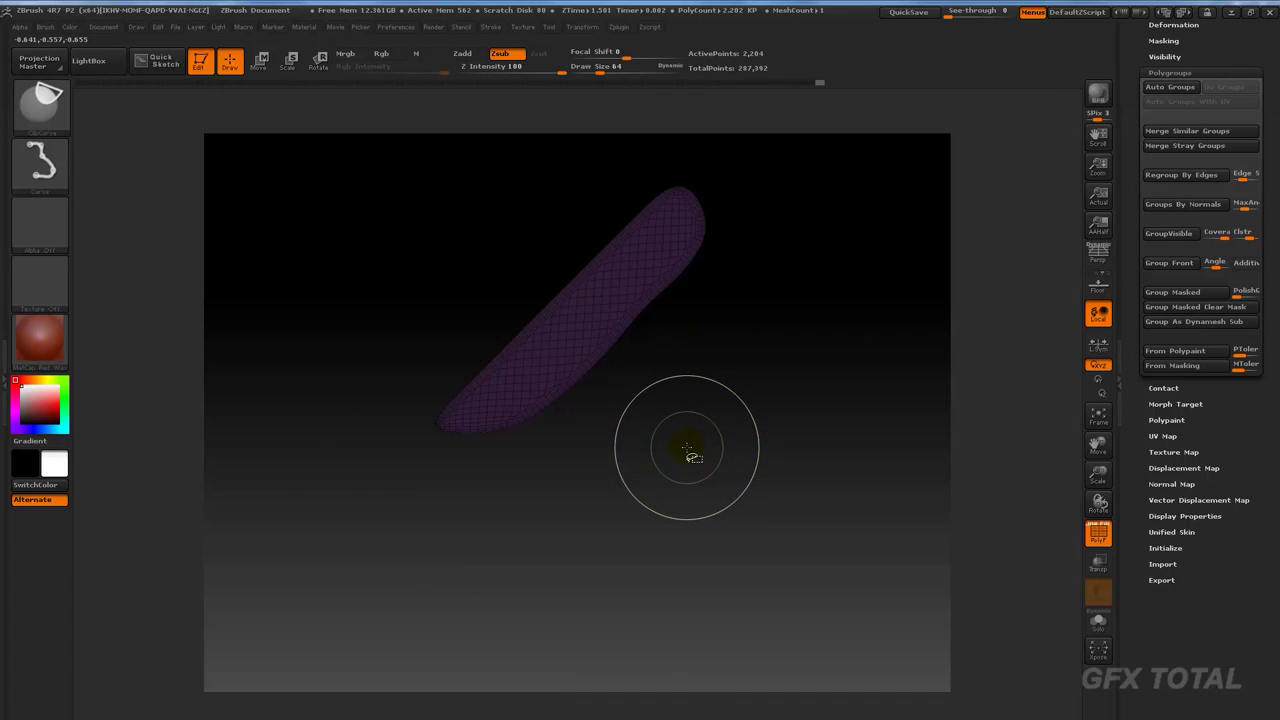
{"action": "left_click", "coordinate": [690, 440], "text": "ctrl+shift"}
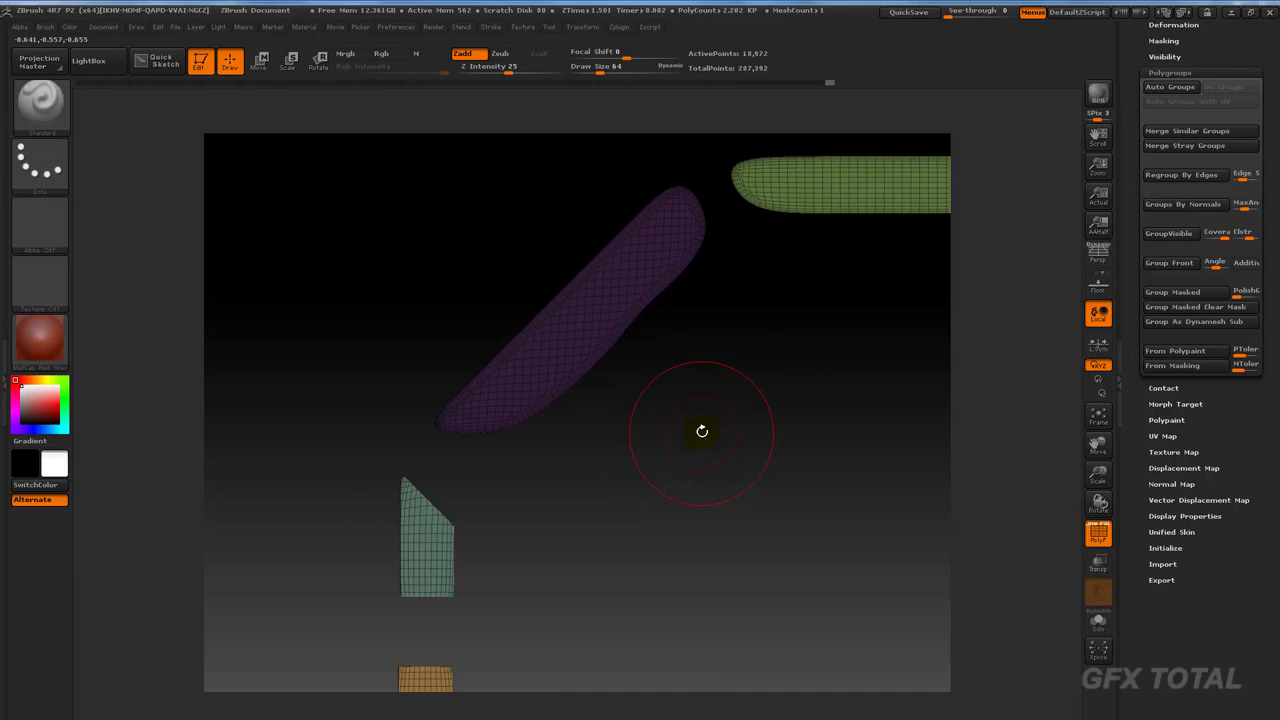
{"action": "left_click", "coordinate": [643, 449], "text": "ctrl"}
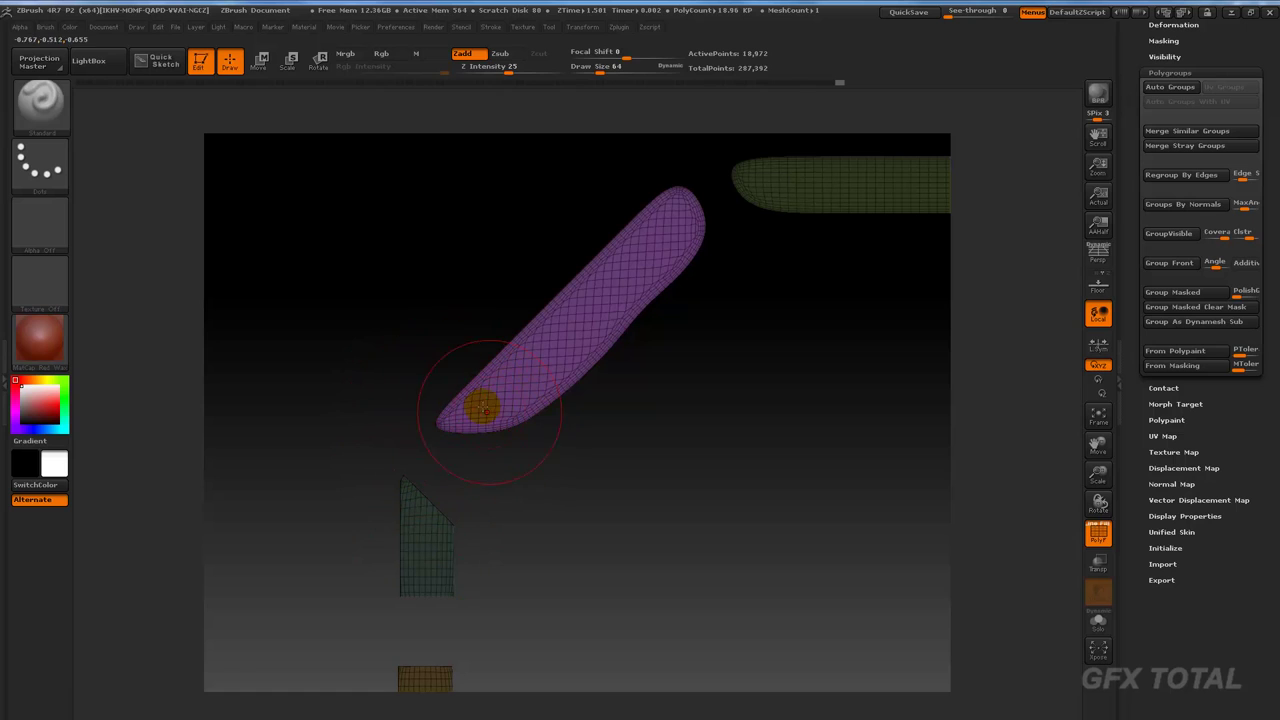
{"action": "key", "text": "ctrl"}
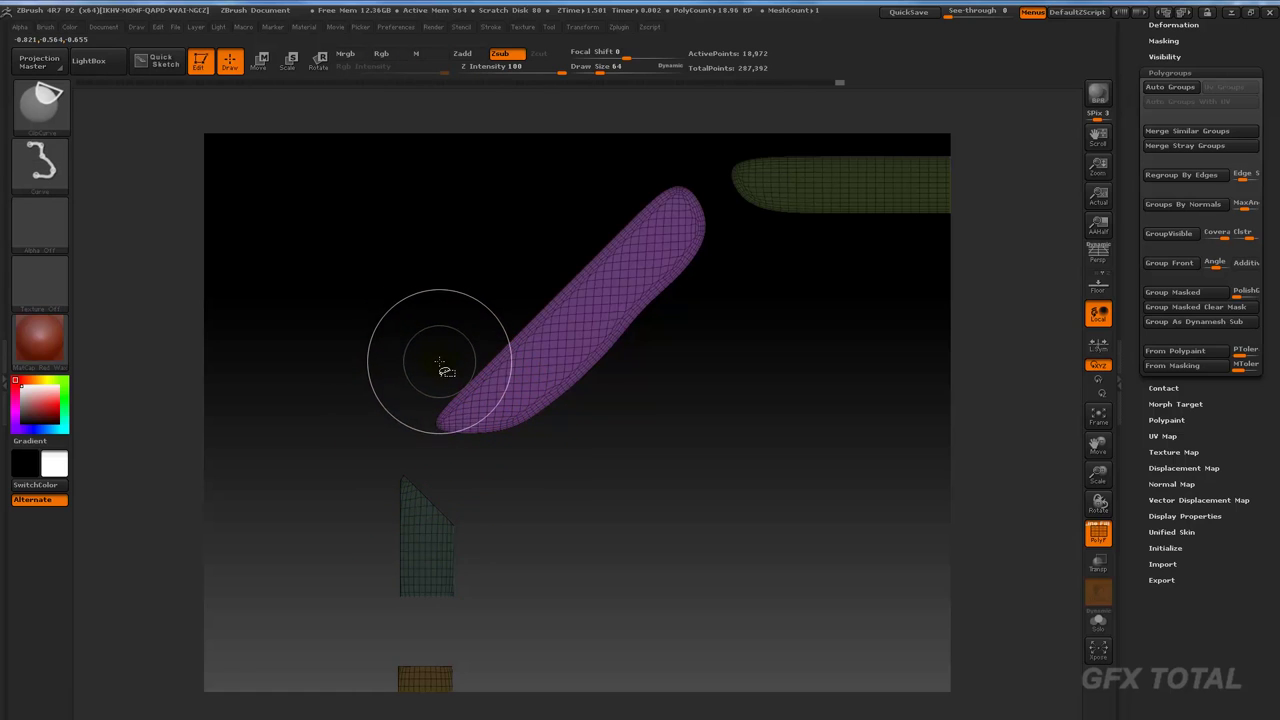
Step: Slice the purple strip's edges flat along a 45-degree diagonal
{"action": "mouse_move", "coordinate": [469, 461]}
{"action": "left_mouse_down", "text": "ctrl+shift"}
{"action": "mouse_move", "coordinate": [673, 248]}
{"action": "mouse_move", "coordinate": [606, 242]}
{"action": "left_mouse_up", "text": "ctrl+shift"}
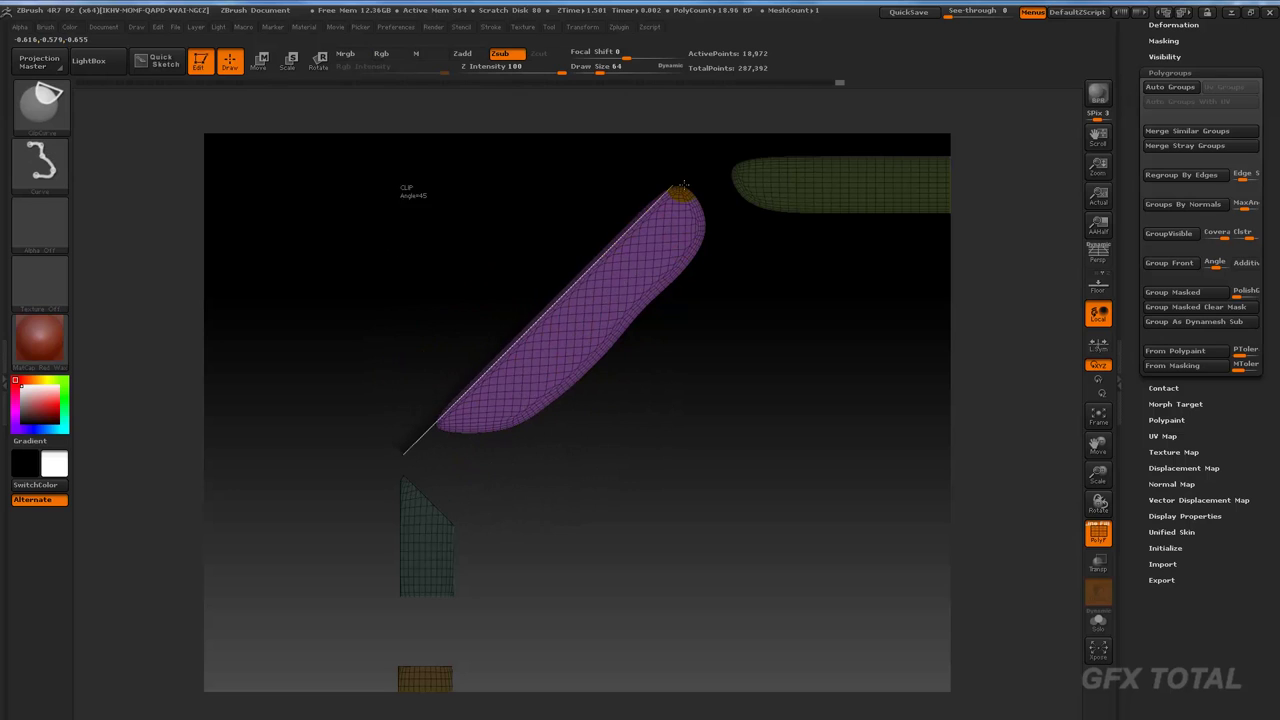
{"action": "left_click_drag", "start_coordinate": [717, 157], "coordinate": [717, 157], "text": "ctrl+shift"}
{"action": "mouse_move", "coordinate": [728, 218]}
{"action": "left_mouse_down"}
{"action": "mouse_move", "coordinate": [737, 334]}
{"action": "mouse_move", "coordinate": [720, 291]}
{"action": "left_mouse_up"}
{"action": "mouse_move", "coordinate": [733, 228]}
{"action": "left_mouse_down", "text": "ctrl+shift"}
{"action": "mouse_move", "coordinate": [569, 430]}
{"action": "mouse_move", "coordinate": [523, 457]}
{"action": "mouse_move", "coordinate": [501, 448]}
{"action": "left_mouse_up", "text": "ctrl+shift"}
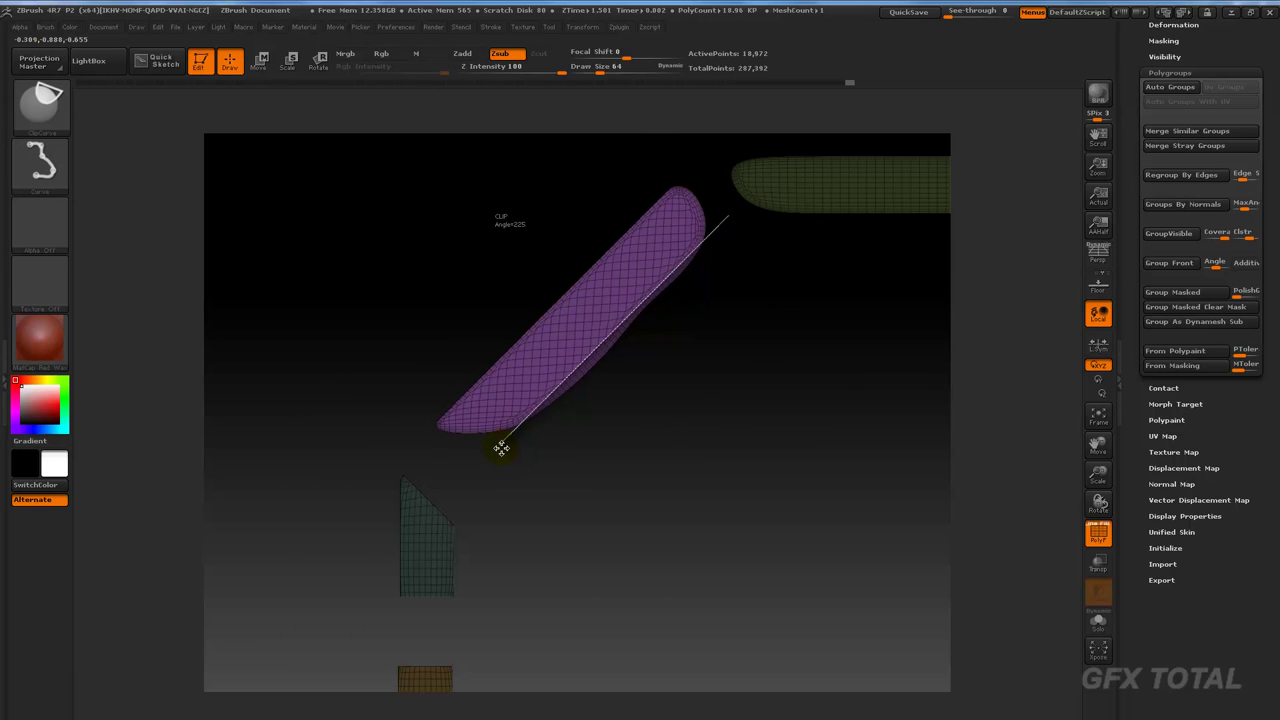
{"action": "left_click_drag", "start_coordinate": [453, 491], "coordinate": [452, 486], "text": "ctrl+shift"}
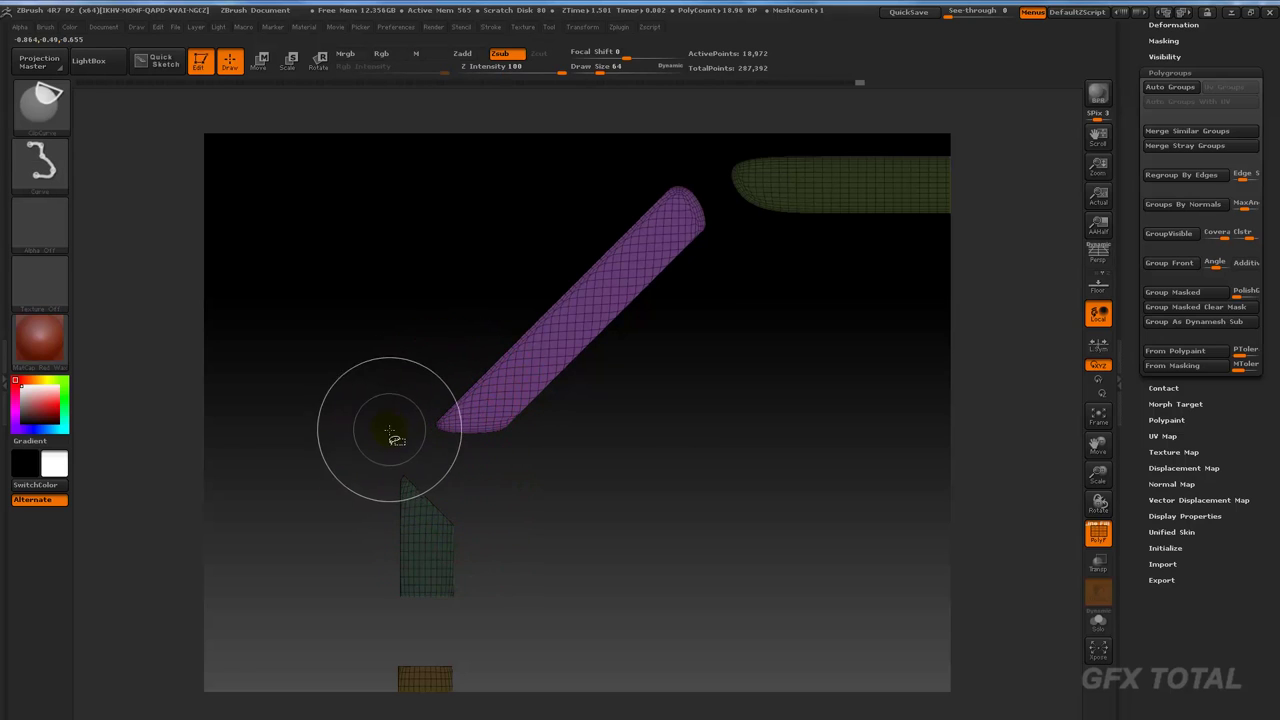
Step: Clip the purple strip's lower rounded end off flat
{"action": "mouse_move", "coordinate": [494, 534]}
{"action": "left_mouse_down", "text": "ctrl+shift"}
{"action": "mouse_move", "coordinate": [396, 414]}
{"action": "mouse_move", "coordinate": [357, 430]}
{"action": "left_mouse_up", "text": "ctrl+shift"}
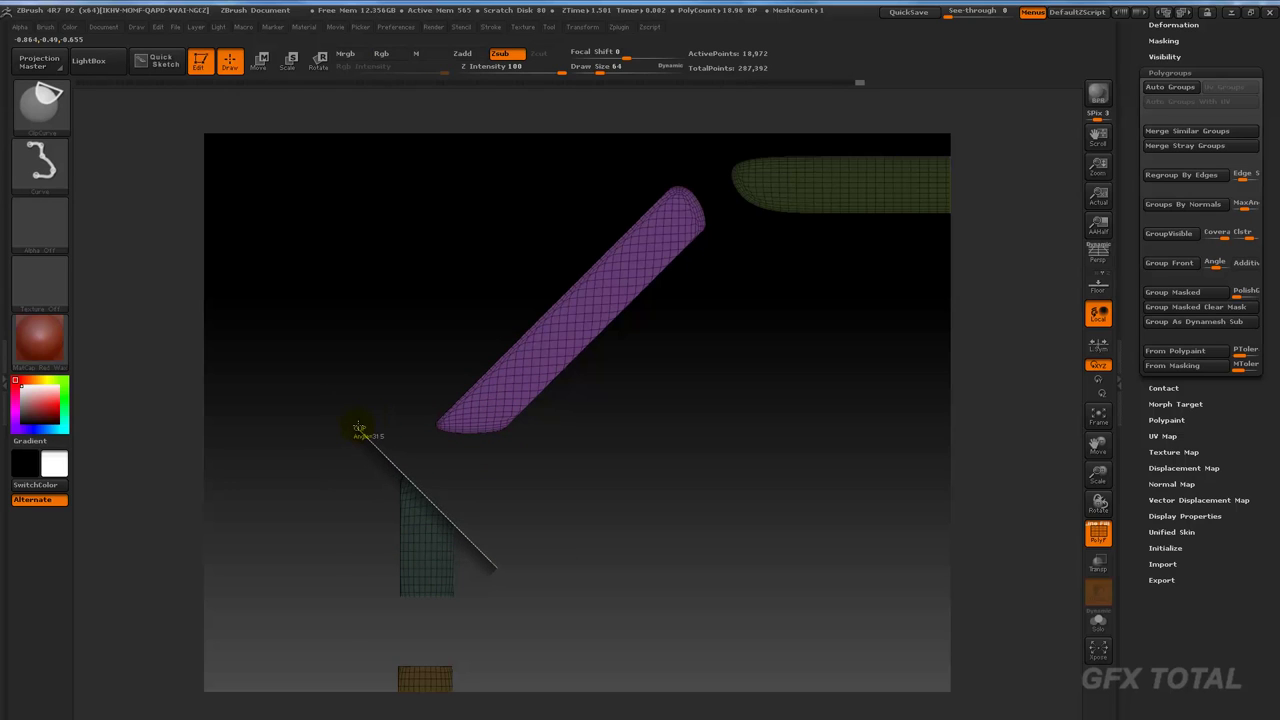
{"action": "left_click_drag", "start_coordinate": [358, 426], "coordinate": [426, 342], "text": "ctrl+shift"}
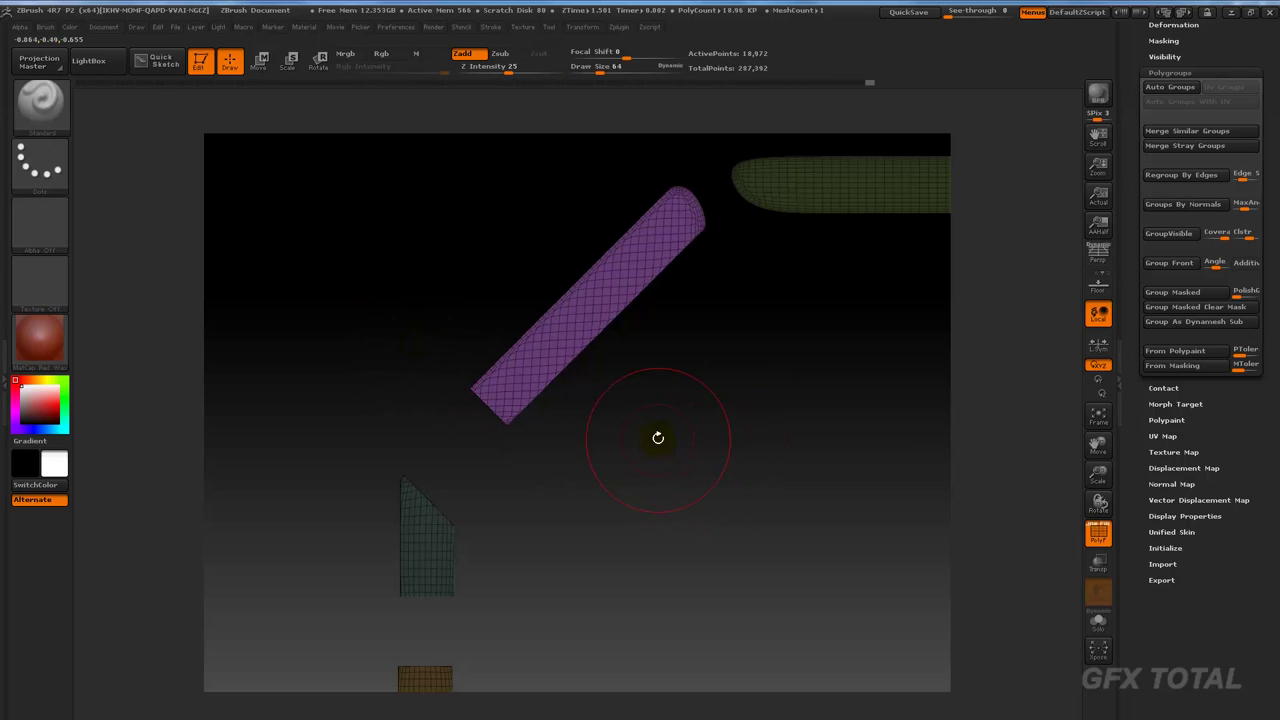
{"action": "mouse_move", "coordinate": [655, 437]}
{"action": "left_mouse_down"}
{"action": "mouse_move", "coordinate": [697, 446]}
{"action": "mouse_move", "coordinate": [666, 437]}
{"action": "left_mouse_up"}
{"action": "key", "text": "shift"}
{"action": "left_click_drag", "start_coordinate": [757, 297], "coordinate": [660, 386]}
Step: Clip the purple strip's upper end flat and clear its mask
{"action": "key", "text": "ctrl+shift"}
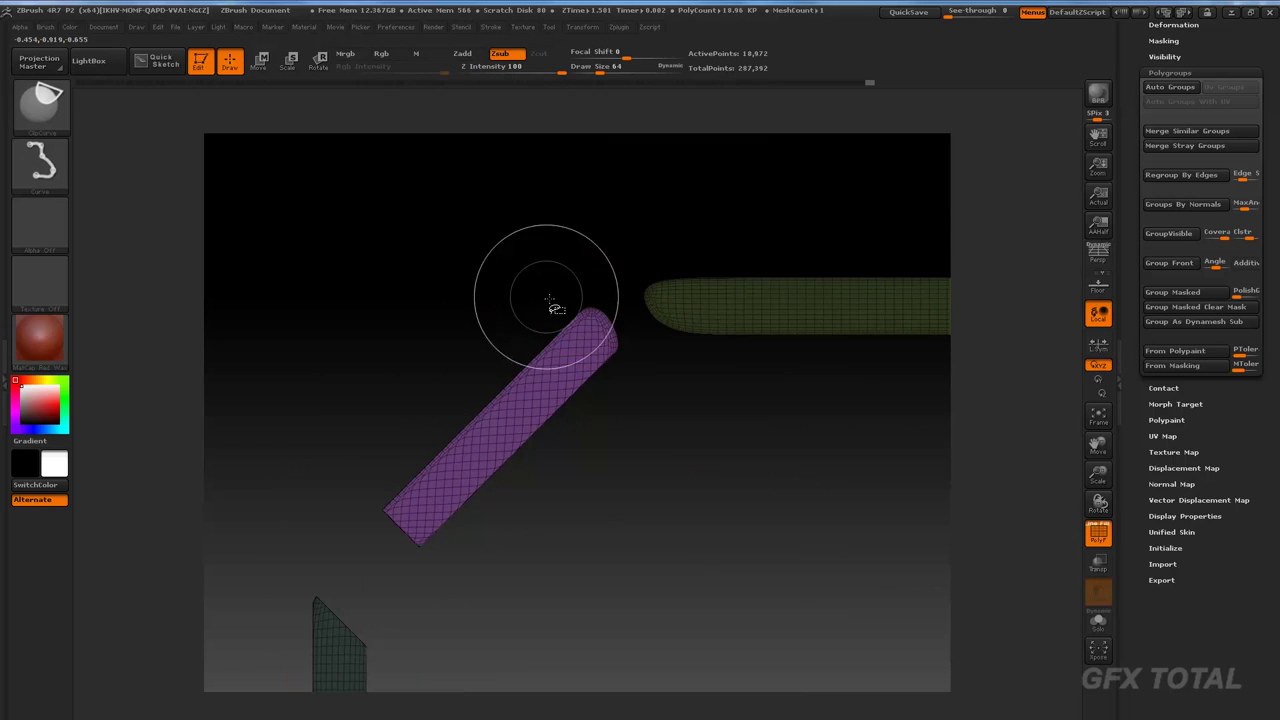
{"action": "mouse_move", "coordinate": [552, 292]}
{"action": "left_mouse_down", "text": "ctrl+shift"}
{"action": "mouse_move", "coordinate": [766, 459]}
{"action": "mouse_move", "coordinate": [700, 443]}
{"action": "mouse_move", "coordinate": [646, 380]}
{"action": "mouse_move", "coordinate": [540, 503]}
{"action": "mouse_move", "coordinate": [455, 573]}
{"action": "mouse_move", "coordinate": [623, 380]}
{"action": "mouse_move", "coordinate": [643, 373]}
{"action": "mouse_move", "coordinate": [670, 398]}
{"action": "mouse_move", "coordinate": [666, 452]}
{"action": "left_mouse_up", "text": "ctrl+shift"}
{"action": "key", "text": "ctrl"}
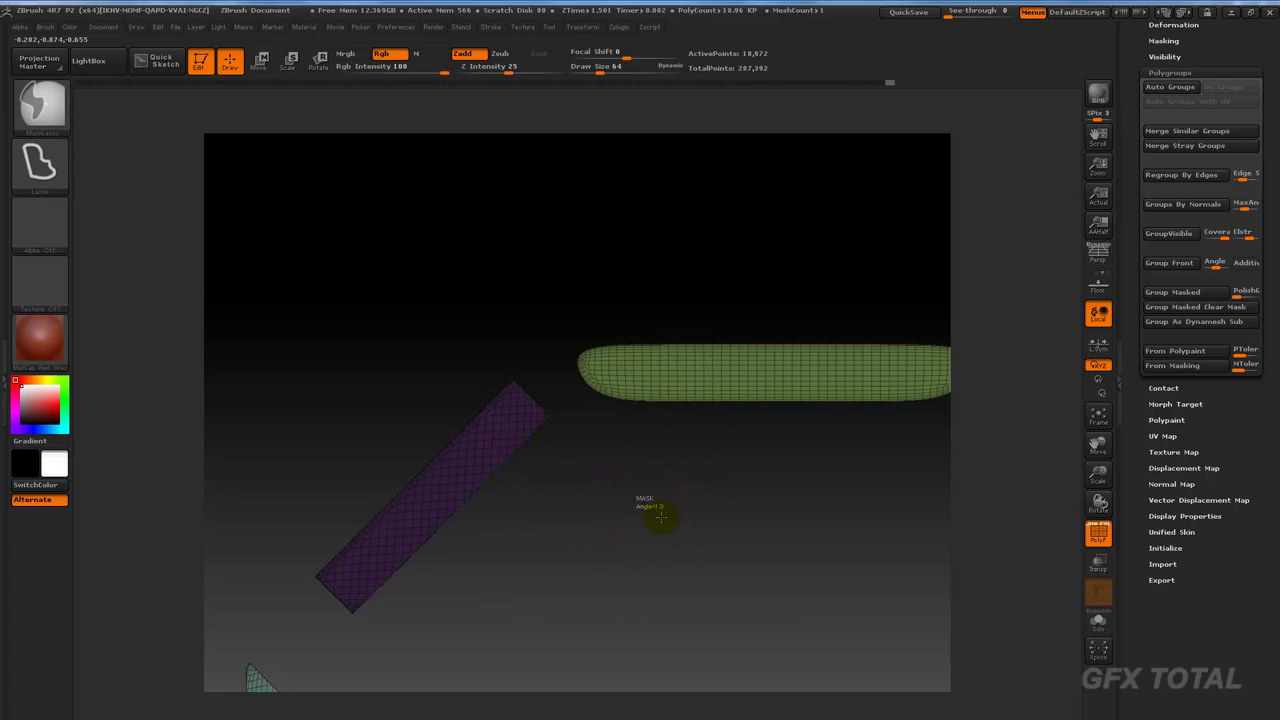
{"action": "mouse_move", "coordinate": [631, 489]}
{"action": "left_mouse_down", "text": "ctrl"}
{"action": "mouse_move", "coordinate": [657, 514]}
{"action": "mouse_move", "coordinate": [691, 506]}
{"action": "mouse_move", "coordinate": [688, 446]}
{"action": "left_mouse_up", "text": "ctrl"}
Step: Trim the green part's top edge flat, with a second clip along the red part
{"action": "left_click", "coordinate": [646, 371], "text": "ctrl+shift"}
{"action": "key", "text": "ctrl+shift"}
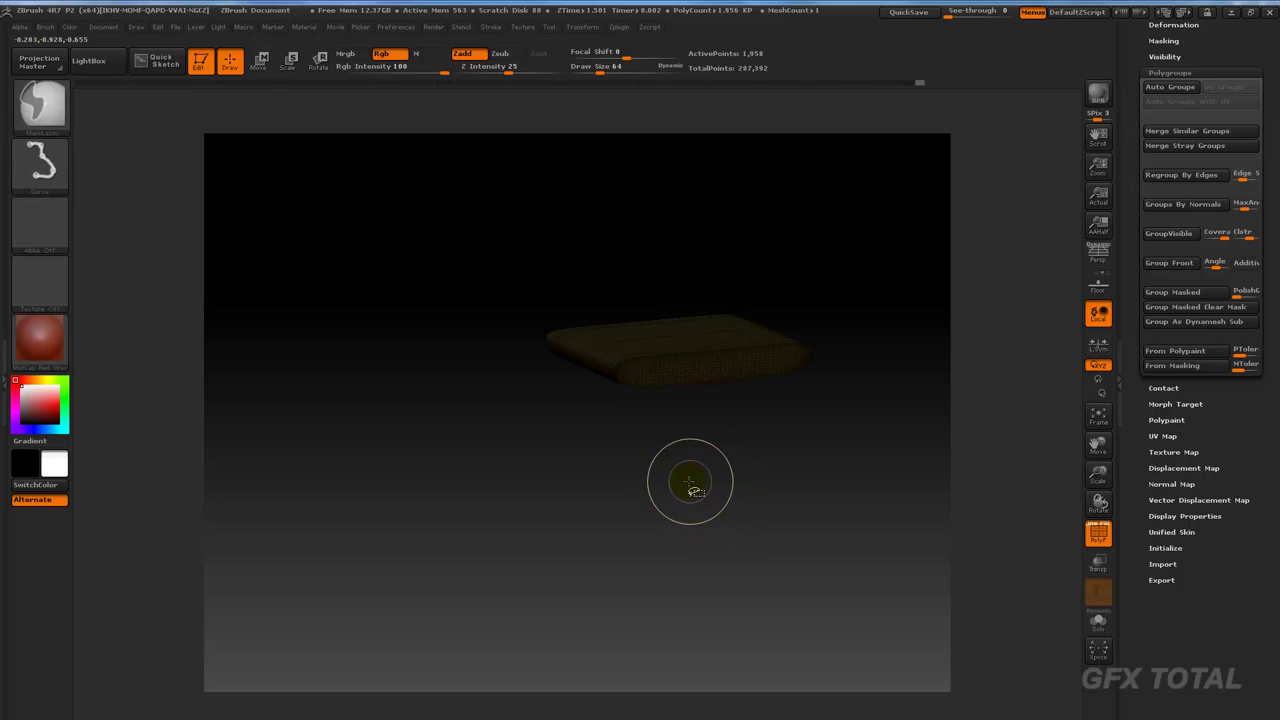
{"action": "left_click", "coordinate": [690, 487], "text": "ctrl+shift"}
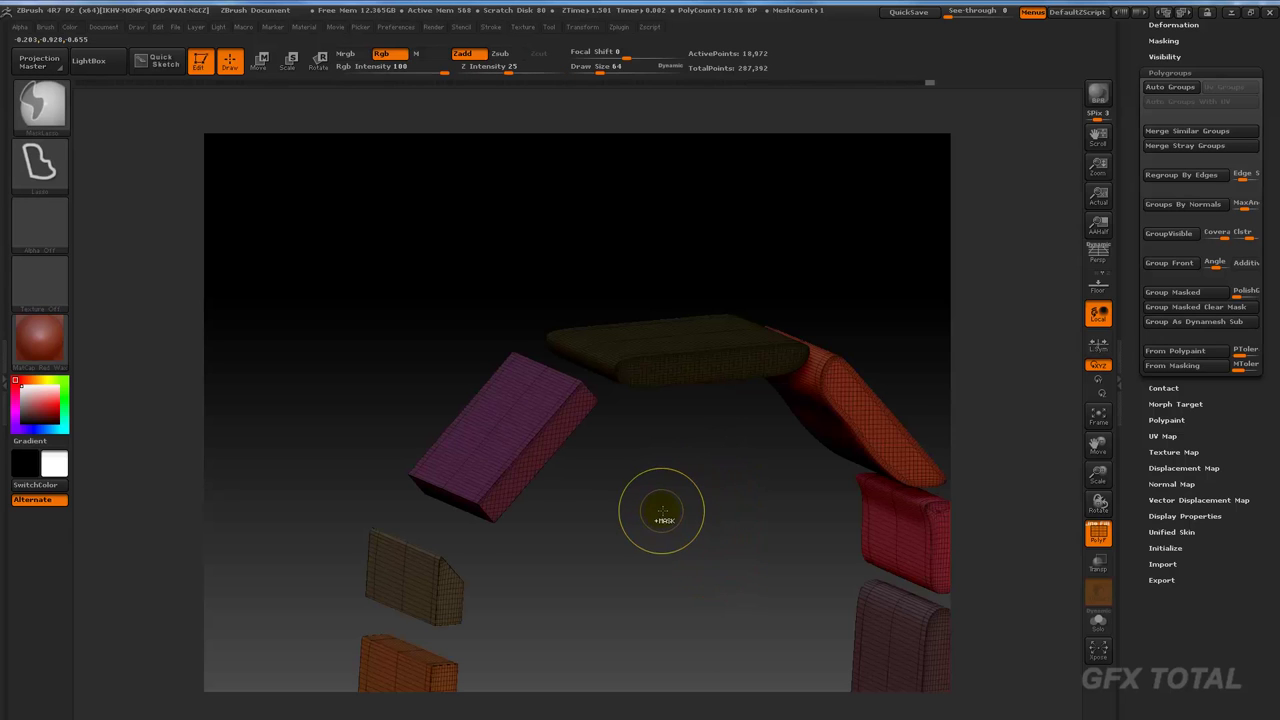
{"action": "mouse_move", "coordinate": [708, 514]}
{"action": "left_mouse_down"}
{"action": "mouse_move", "coordinate": [660, 480]}
{"action": "mouse_move", "coordinate": [685, 511]}
{"action": "mouse_move", "coordinate": [494, 277]}
{"action": "mouse_move", "coordinate": [383, 331]}
{"action": "mouse_move", "coordinate": [493, 271]}
{"action": "mouse_move", "coordinate": [606, 491]}
{"action": "mouse_move", "coordinate": [589, 457]}
{"action": "mouse_move", "coordinate": [643, 445]}
{"action": "mouse_move", "coordinate": [469, 458]}
{"action": "left_mouse_up"}
{"action": "left_click_drag", "start_coordinate": [340, 338], "coordinate": [606, 343], "text": "ctrl+shift"}
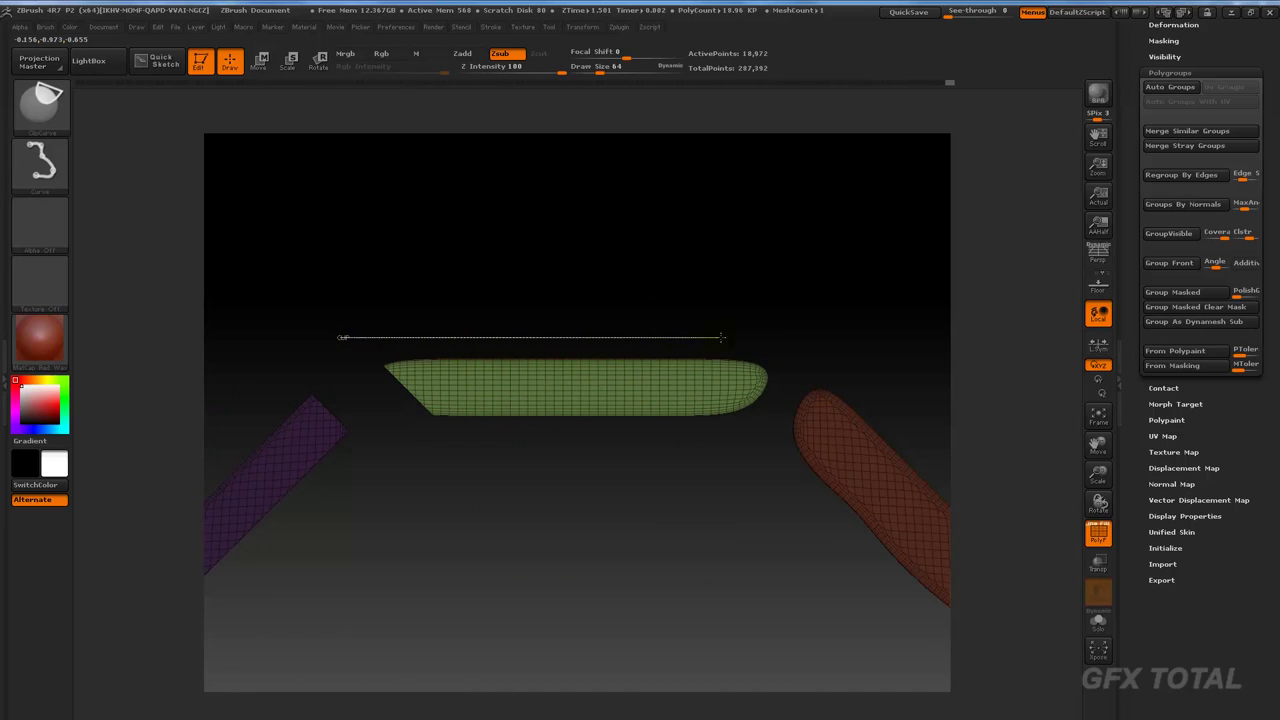
{"action": "left_click_drag", "start_coordinate": [721, 337], "coordinate": [800, 357], "text": "ctrl+shift"}
{"action": "mouse_move", "coordinate": [797, 449]}
{"action": "left_mouse_down", "text": "ctrl+shift"}
{"action": "mouse_move", "coordinate": [486, 429]}
{"action": "mouse_move", "coordinate": [395, 450]}
{"action": "mouse_move", "coordinate": [366, 411]}
{"action": "left_mouse_up", "text": "ctrl+shift"}
{"action": "mouse_move", "coordinate": [443, 486]}
{"action": "left_mouse_down"}
{"action": "mouse_move", "coordinate": [486, 534]}
{"action": "mouse_move", "coordinate": [503, 594]}
{"action": "mouse_move", "coordinate": [574, 374]}
{"action": "mouse_move", "coordinate": [546, 442]}
{"action": "left_mouse_up"}
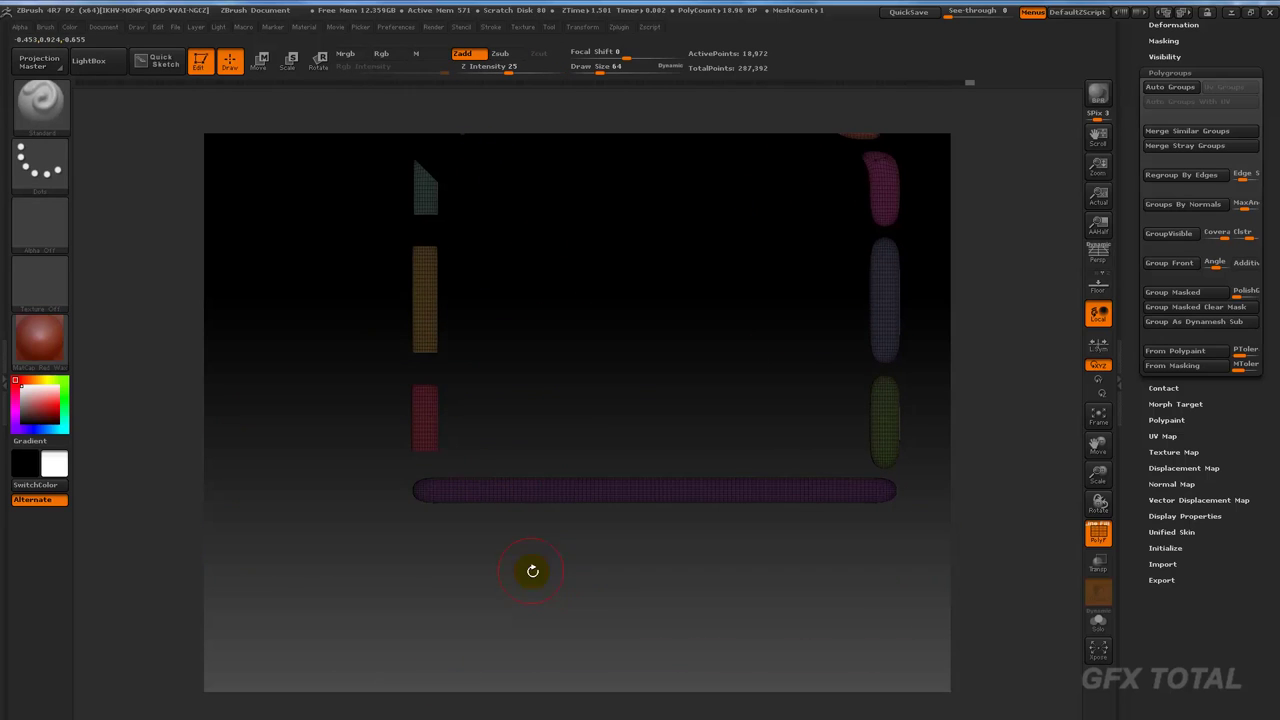
Step: Isolate the purple bottom bar and clip both its rounded ends flat
{"action": "left_click", "coordinate": [530, 492], "text": "ctrl+shift"}
{"action": "mouse_move", "coordinate": [446, 540]}
{"action": "left_mouse_down", "text": "alt"}
{"action": "mouse_move", "coordinate": [470, 624]}
{"action": "mouse_move", "coordinate": [471, 534]}
{"action": "left_mouse_up", "text": "alt"}
{"action": "key", "text": "ctrl+shift"}
{"action": "left_click_drag", "start_coordinate": [441, 340], "coordinate": [474, 334], "text": "ctrl+shift"}
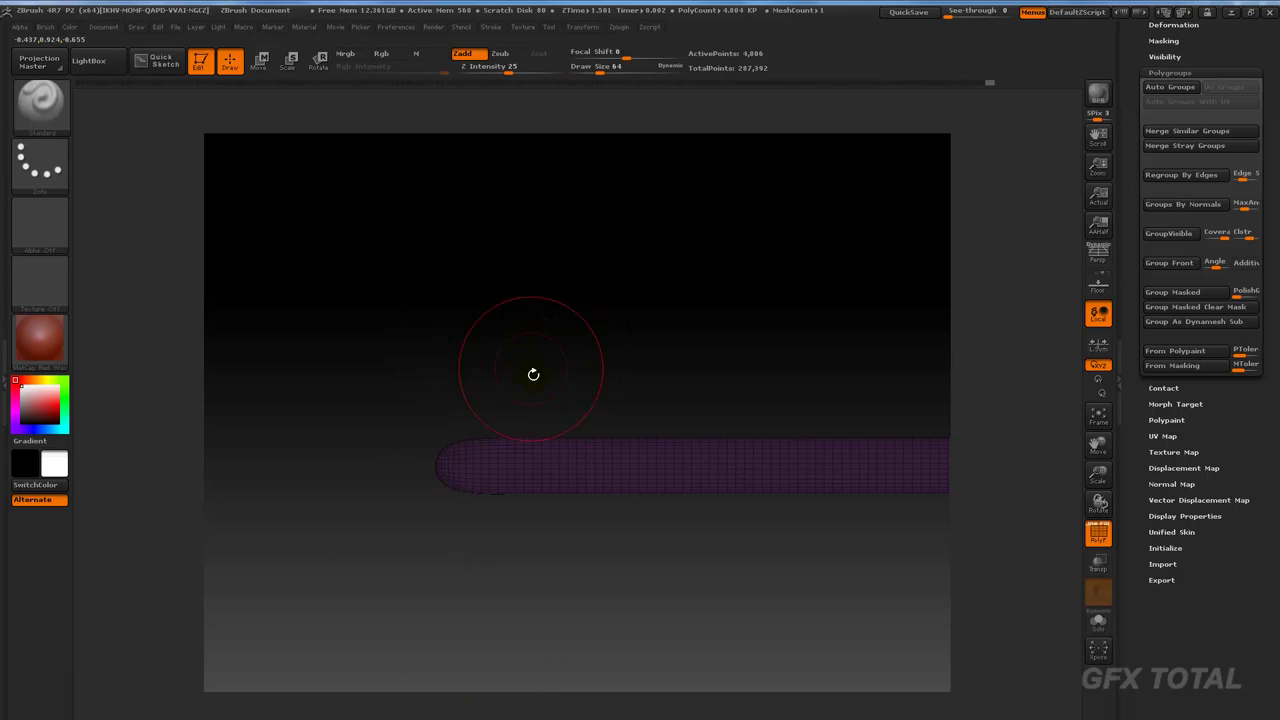
{"action": "left_click_drag", "start_coordinate": [571, 354], "coordinate": [657, 334]}
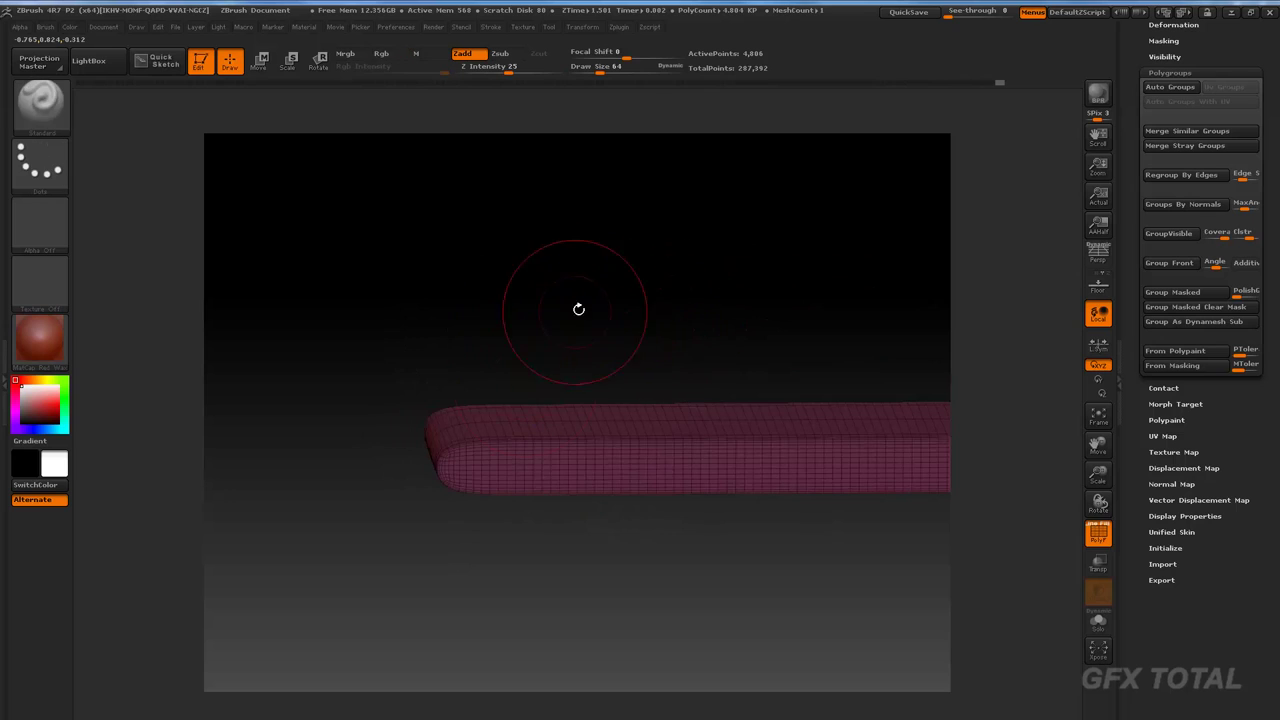
{"action": "left_click_drag", "start_coordinate": [466, 590], "coordinate": [470, 408], "text": "ctrl+shift"}
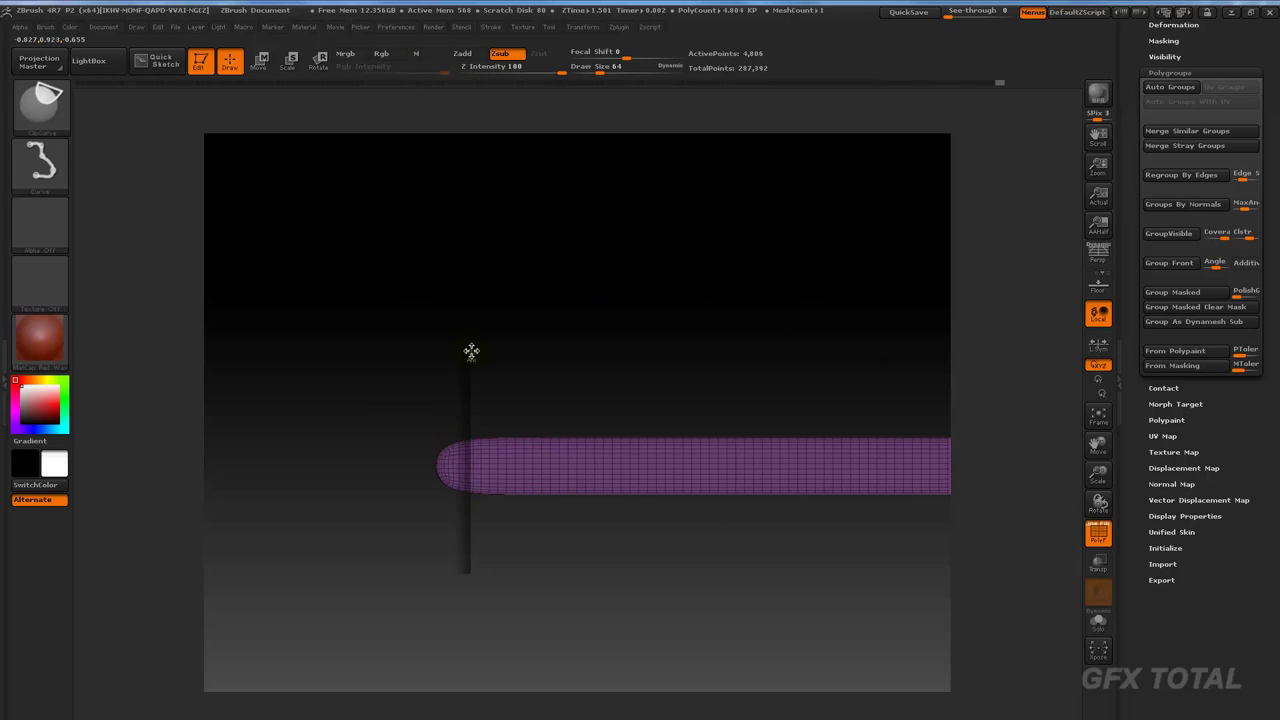
{"action": "left_click_drag", "start_coordinate": [477, 345], "coordinate": [491, 343], "text": "ctrl+shift"}
{"action": "mouse_move", "coordinate": [600, 343]}
{"action": "left_mouse_down"}
{"action": "mouse_move", "coordinate": [657, 263]}
{"action": "mouse_move", "coordinate": [315, 400]}
{"action": "mouse_move", "coordinate": [637, 412]}
{"action": "left_mouse_up"}
Step: Flatten the purple bar's top and bottom edges, then show every frame piece again
{"action": "left_click_drag", "start_coordinate": [835, 407], "coordinate": [893, 440], "text": "ctrl+shift"}
{"action": "left_click_drag", "start_coordinate": [880, 500], "coordinate": [287, 470], "text": "ctrl+shift"}
{"action": "mouse_move", "coordinate": [494, 548]}
{"action": "left_mouse_down"}
{"action": "mouse_move", "coordinate": [511, 580]}
{"action": "mouse_move", "coordinate": [532, 488]}
{"action": "mouse_move", "coordinate": [517, 511]}
{"action": "mouse_move", "coordinate": [508, 493]}
{"action": "left_mouse_up"}
{"action": "left_click", "coordinate": [500, 585], "text": "ctrl+shift"}
{"action": "left_click_drag", "start_coordinate": [425, 259], "coordinate": [402, 386]}
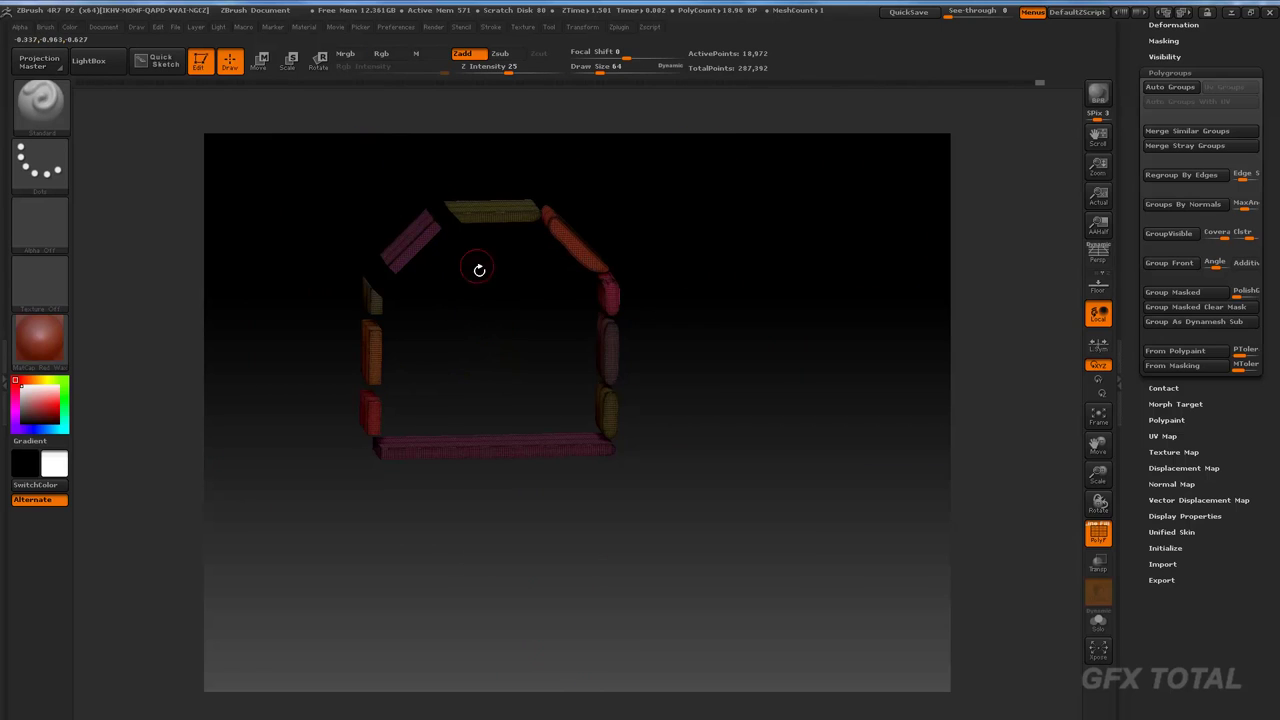
Step: Isolate the purple slab and invert visibility so only the orange and red blocks get masked
{"action": "left_click_drag", "start_coordinate": [745, 305], "coordinate": [699, 376]}
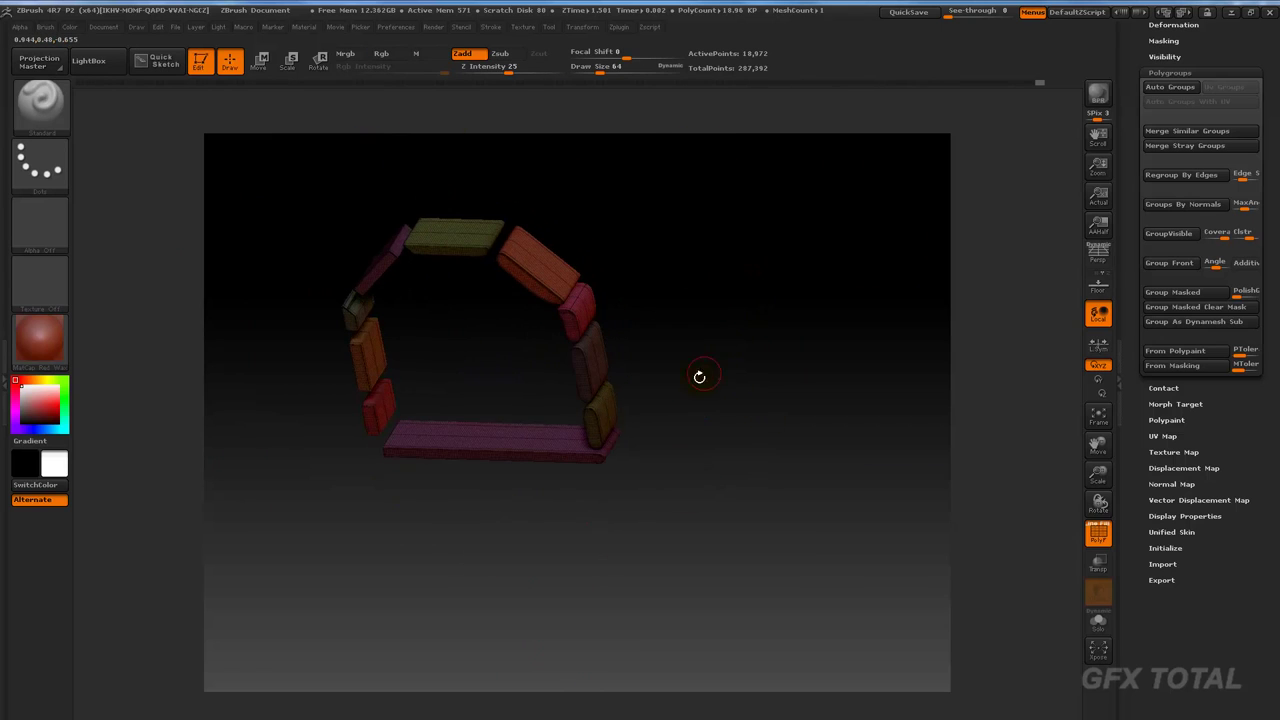
{"action": "mouse_move", "coordinate": [483, 354]}
{"action": "left_mouse_down", "text": "shift"}
{"action": "mouse_move", "coordinate": [483, 334]}
{"action": "mouse_move", "coordinate": [503, 471]}
{"action": "mouse_move", "coordinate": [477, 360]}
{"action": "mouse_move", "coordinate": [519, 337]}
{"action": "mouse_move", "coordinate": [640, 334]}
{"action": "left_mouse_up", "text": "shift"}
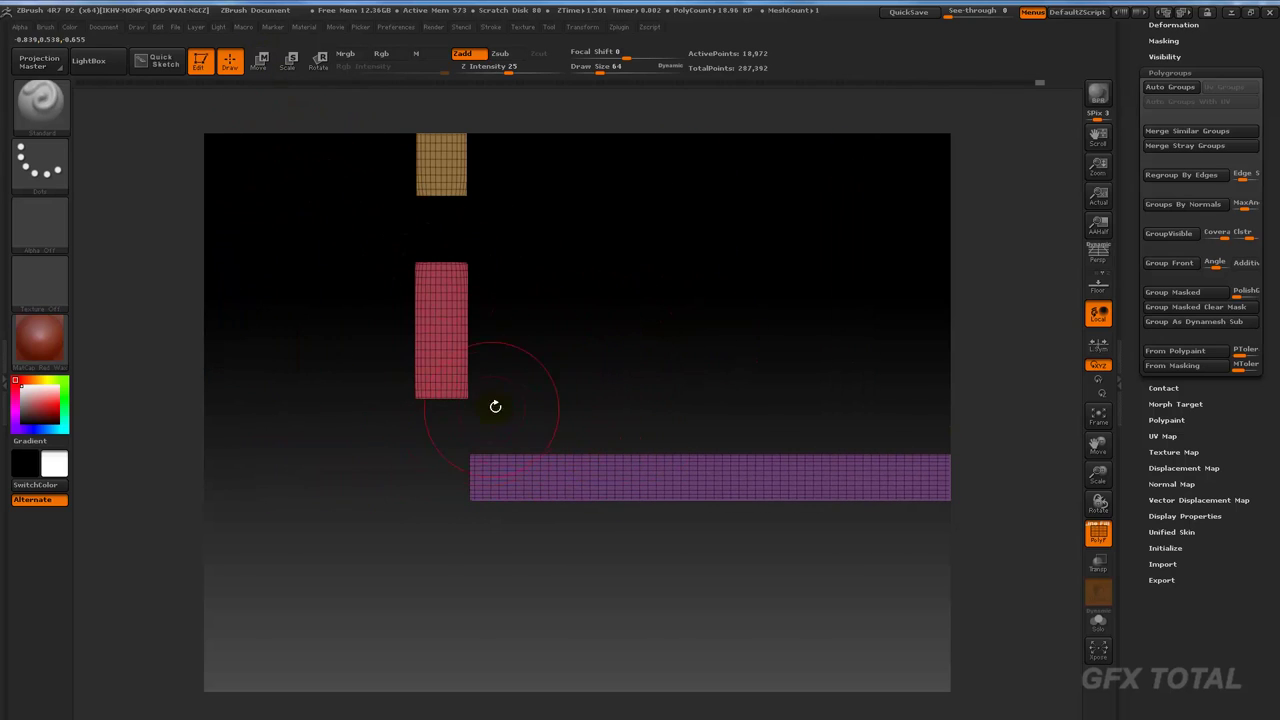
{"action": "left_click_drag", "start_coordinate": [654, 434], "coordinate": [658, 441]}
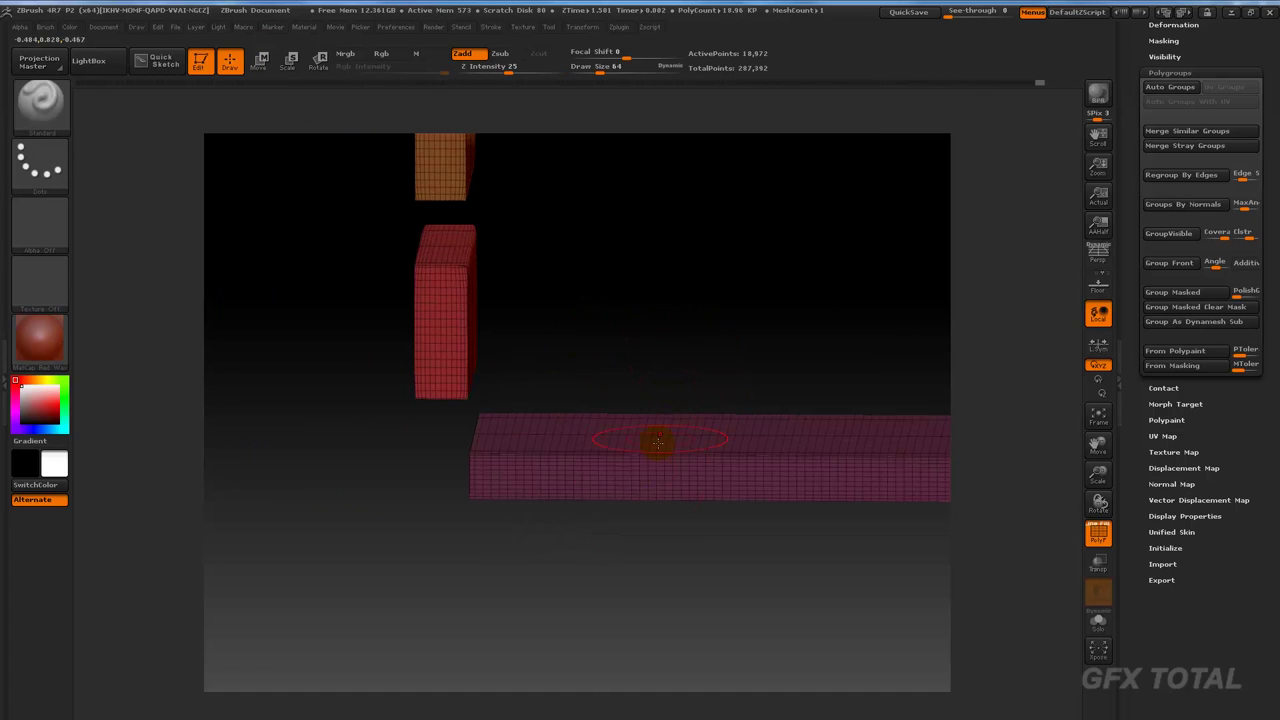
{"action": "left_click", "coordinate": [658, 441], "text": "ctrl+shift"}
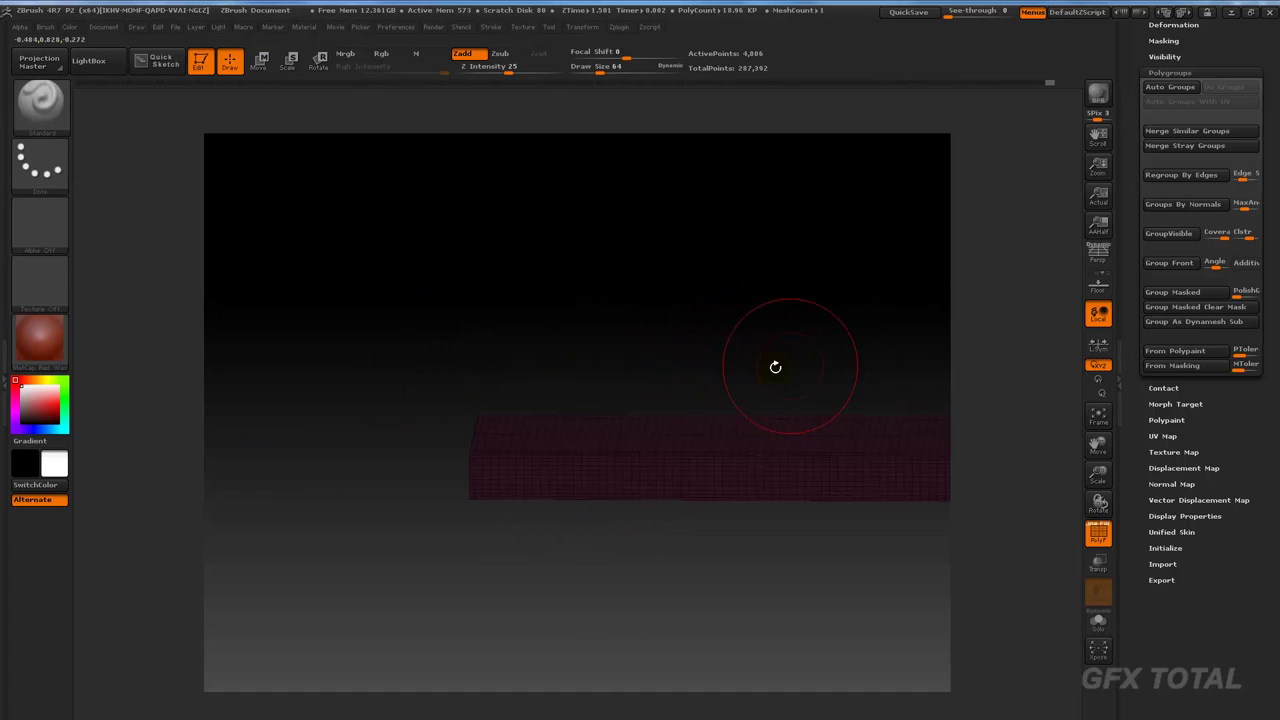
{"action": "left_click", "coordinate": [683, 308], "text": "ctrl+shift"}
{"action": "left_click_drag", "start_coordinate": [766, 366], "coordinate": [751, 263], "text": "shift"}
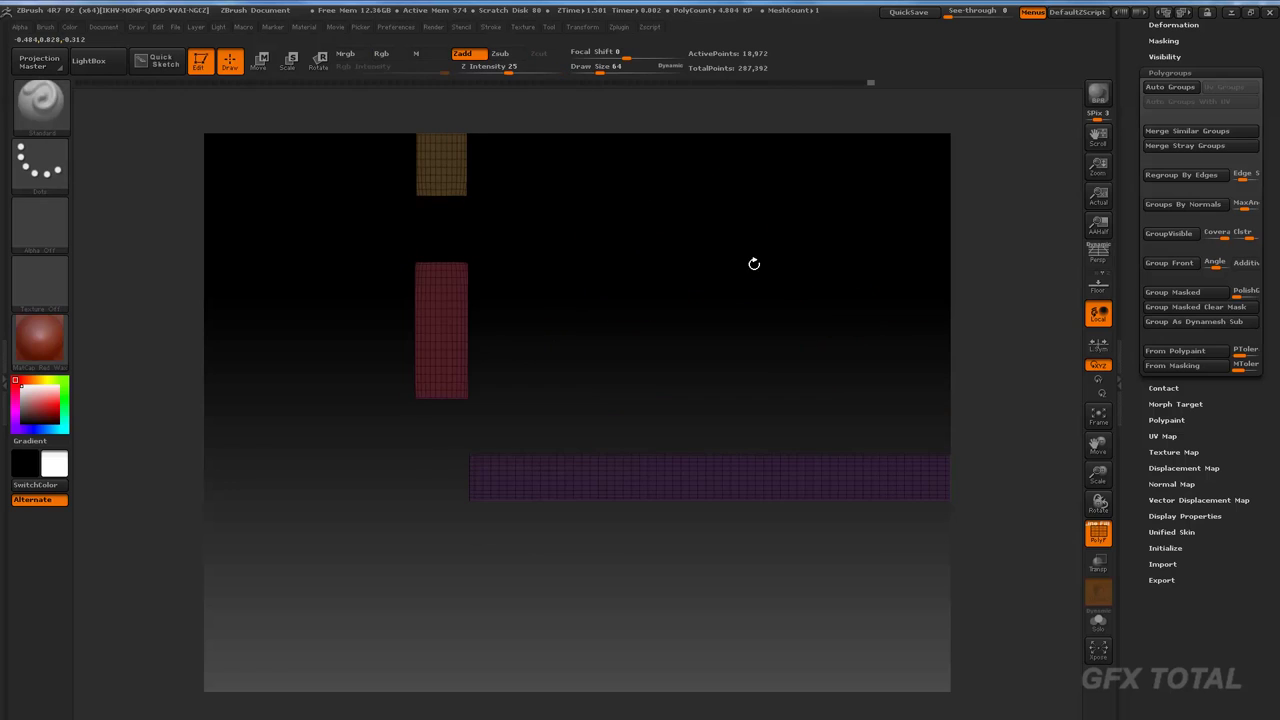
{"action": "left_click", "coordinate": [714, 306], "text": "ctrl"}
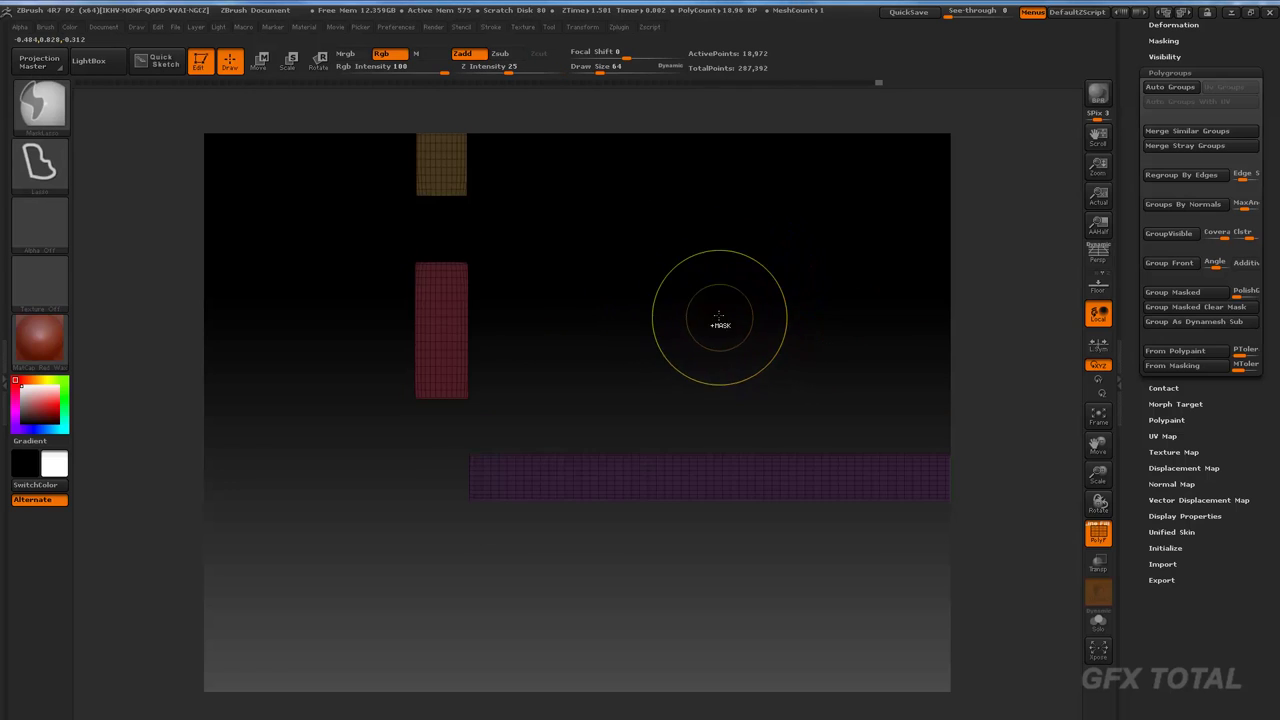
{"action": "left_click", "coordinate": [749, 349], "text": "ctrl"}
{"action": "left_click", "coordinate": [630, 465], "text": "ctrl+shift"}
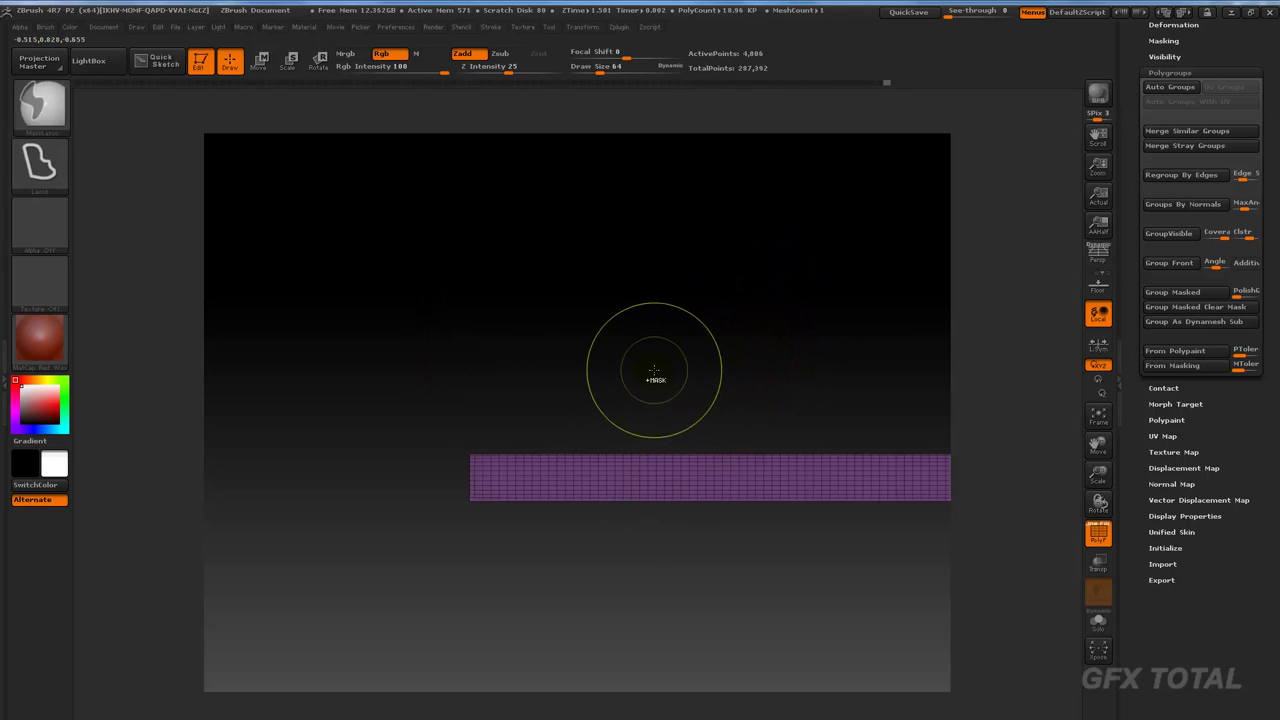
{"action": "left_click", "coordinate": [675, 372], "text": "ctrl+shift"}
{"action": "left_click", "coordinate": [735, 349], "text": "ctrl"}
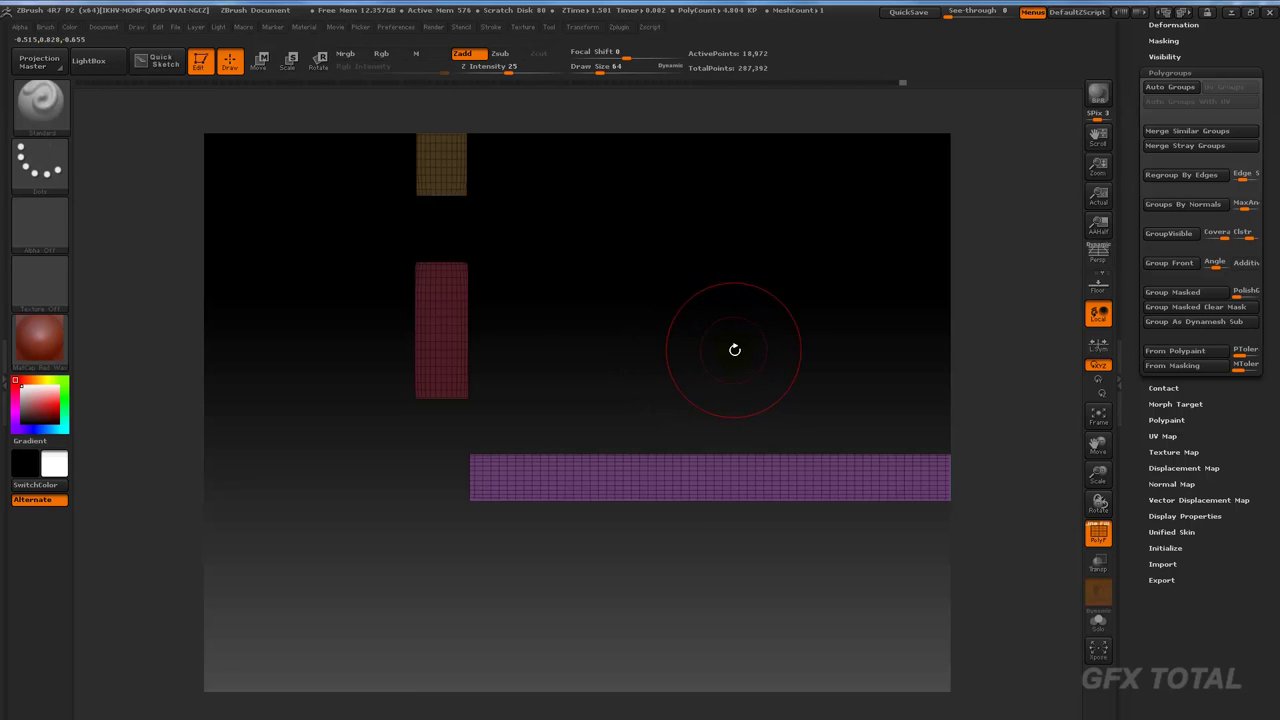
Step: Stretch the purple slab's left end under the red block with a Move transpose line
{"action": "key", "text": "w"}
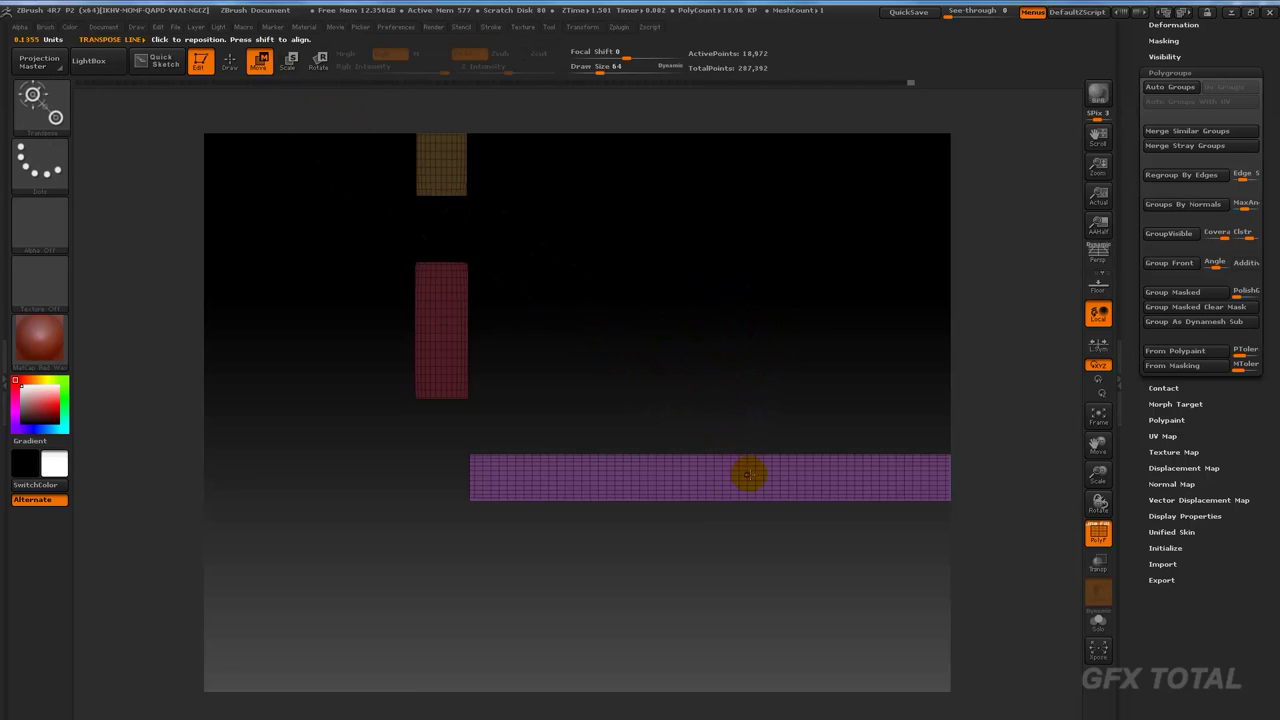
{"action": "mouse_move", "coordinate": [765, 428]}
{"action": "left_mouse_down"}
{"action": "mouse_move", "coordinate": [783, 331]}
{"action": "mouse_move", "coordinate": [680, 314]}
{"action": "mouse_move", "coordinate": [777, 431]}
{"action": "mouse_move", "coordinate": [674, 441]}
{"action": "left_mouse_up"}
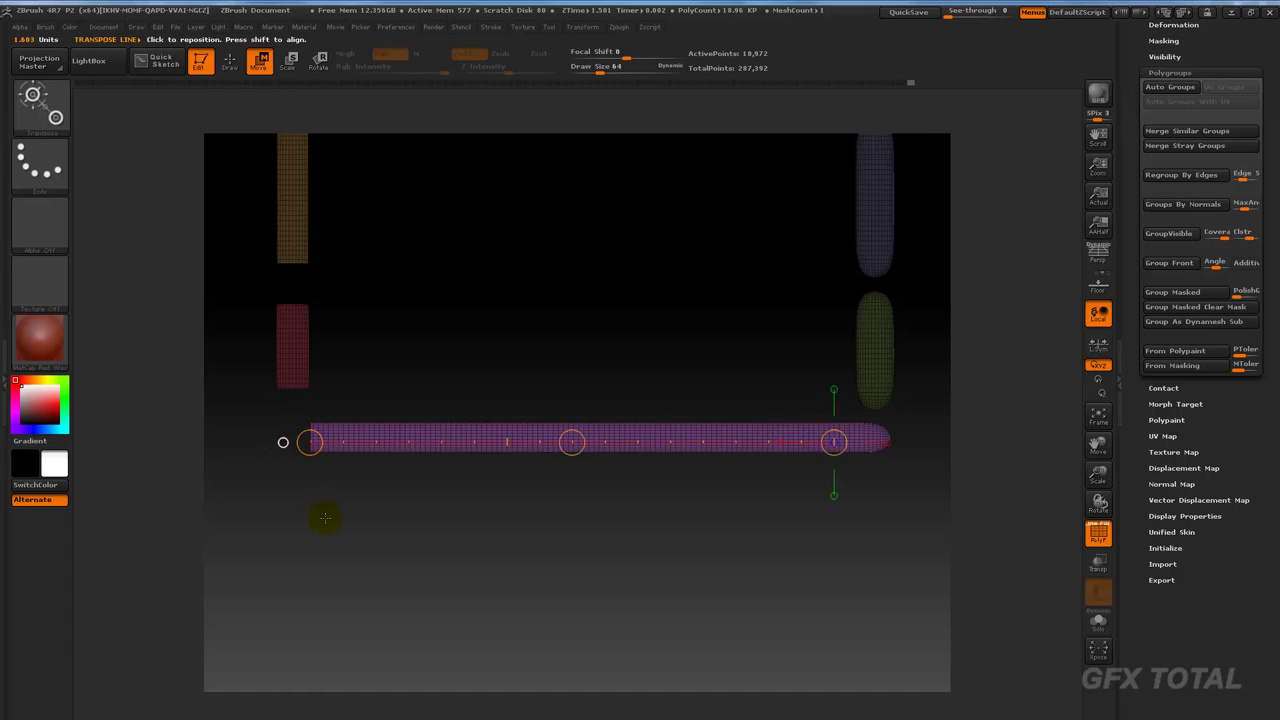
{"action": "mouse_move", "coordinate": [323, 514]}
{"action": "left_mouse_down"}
{"action": "mouse_move", "coordinate": [334, 643]}
{"action": "mouse_move", "coordinate": [760, 538]}
{"action": "mouse_move", "coordinate": [749, 574]}
{"action": "mouse_move", "coordinate": [543, 374]}
{"action": "left_mouse_up"}
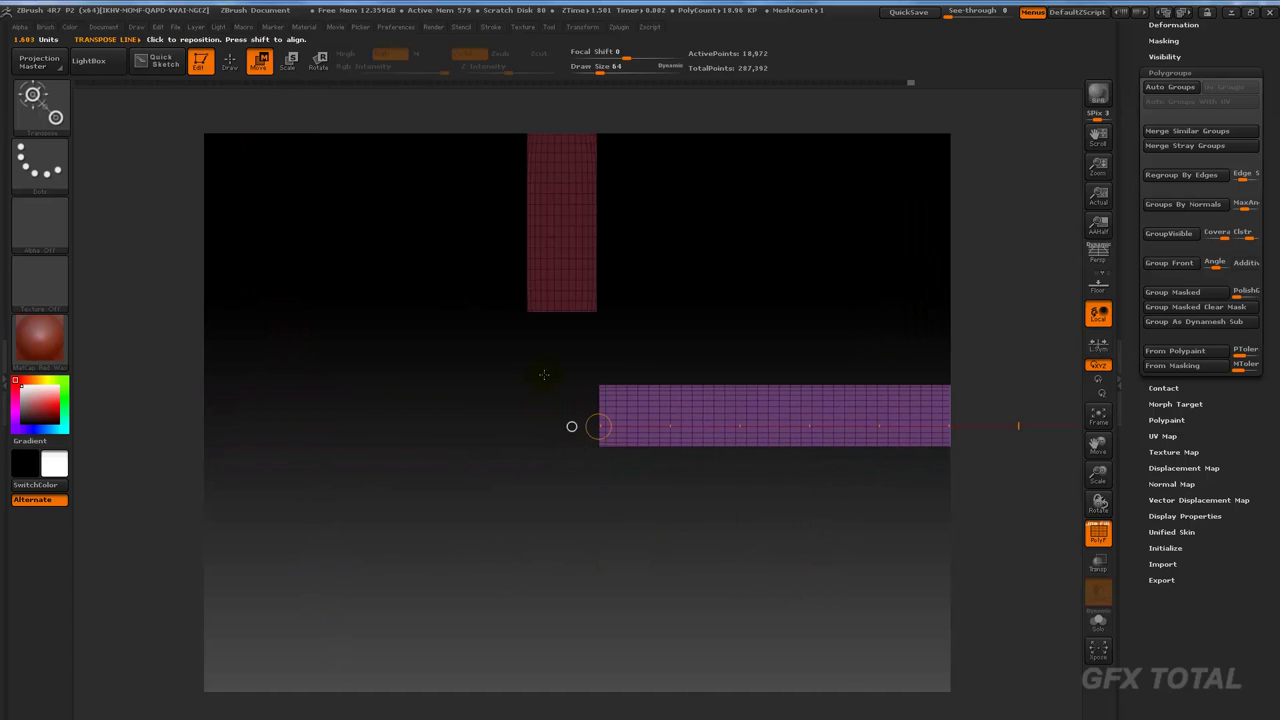
{"action": "left_click_drag", "start_coordinate": [597, 426], "coordinate": [522, 426]}
{"action": "left_click", "coordinate": [483, 526], "text": "ctrl"}
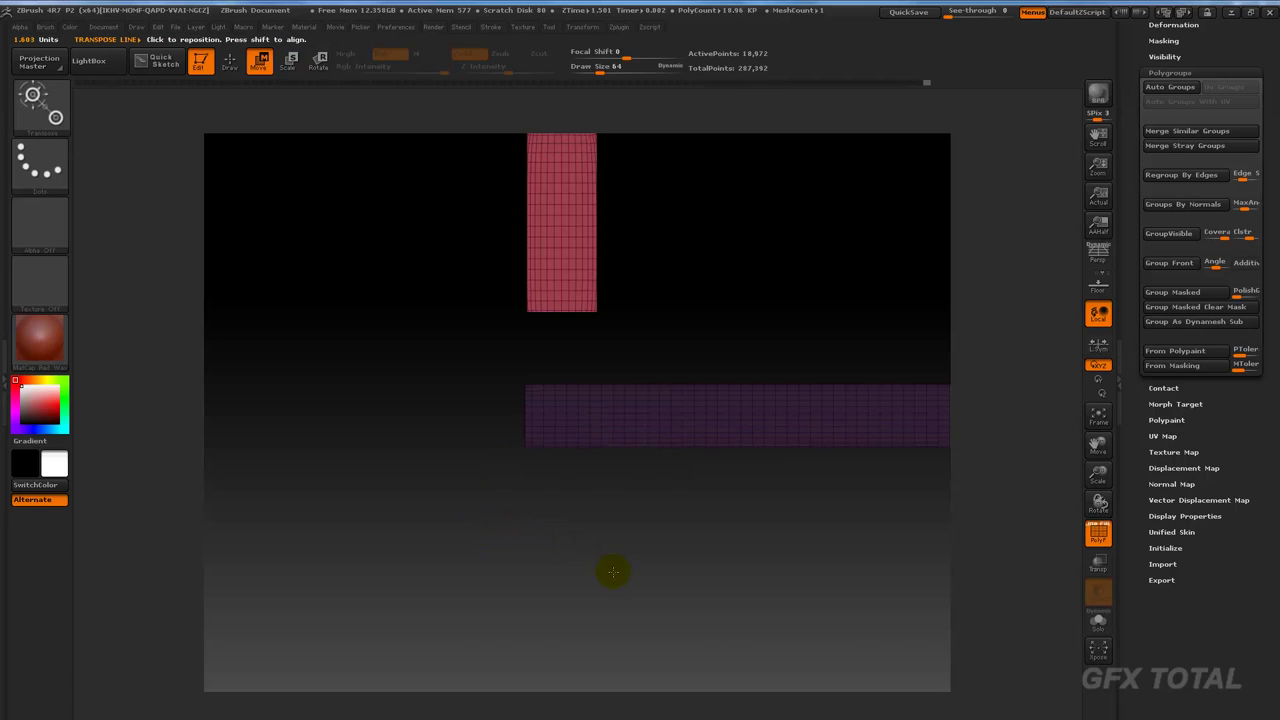
{"action": "left_click_drag", "start_coordinate": [609, 569], "coordinate": [622, 445]}
{"action": "mouse_move", "coordinate": [708, 302]}
{"action": "left_mouse_down", "text": "alt"}
{"action": "mouse_move", "coordinate": [671, 362]}
{"action": "mouse_move", "coordinate": [653, 348]}
{"action": "mouse_move", "coordinate": [759, 388]}
{"action": "left_mouse_up", "text": "alt"}
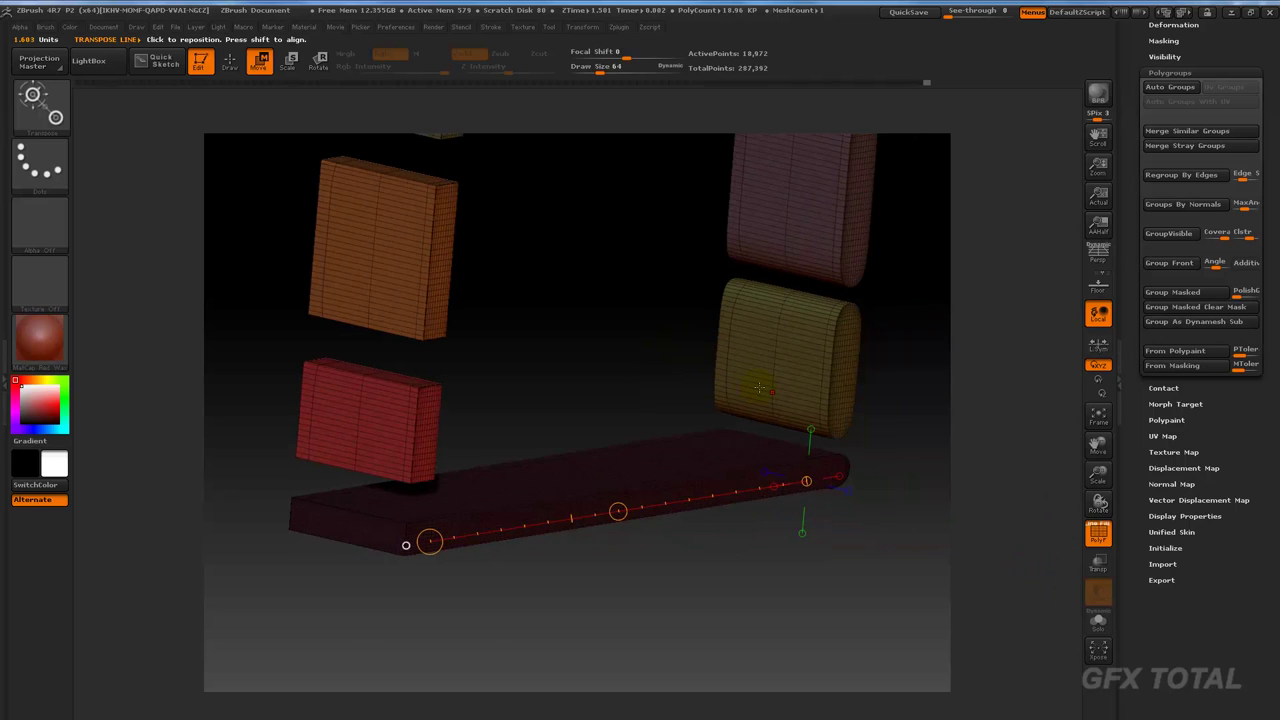
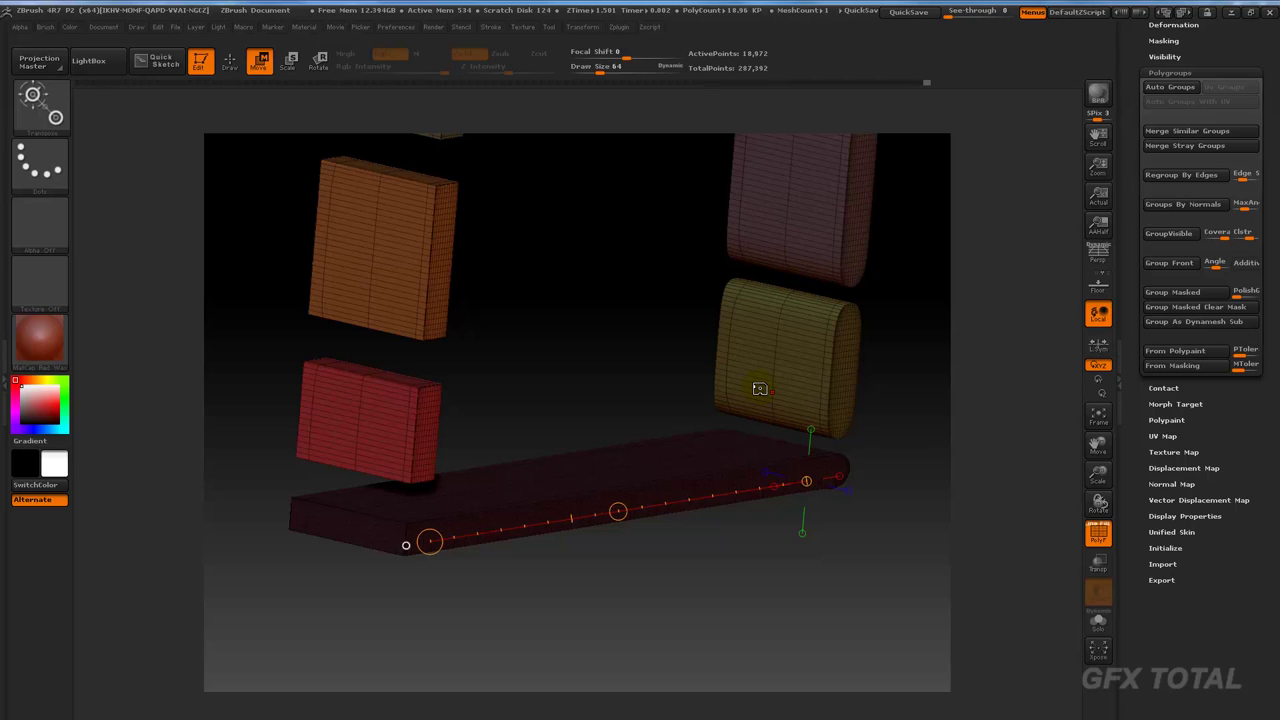
Step: Quick-save the doghouse project with Ctrl+S and snap the view to a straight front view
{"action": "key", "text": "ctrl+s"}
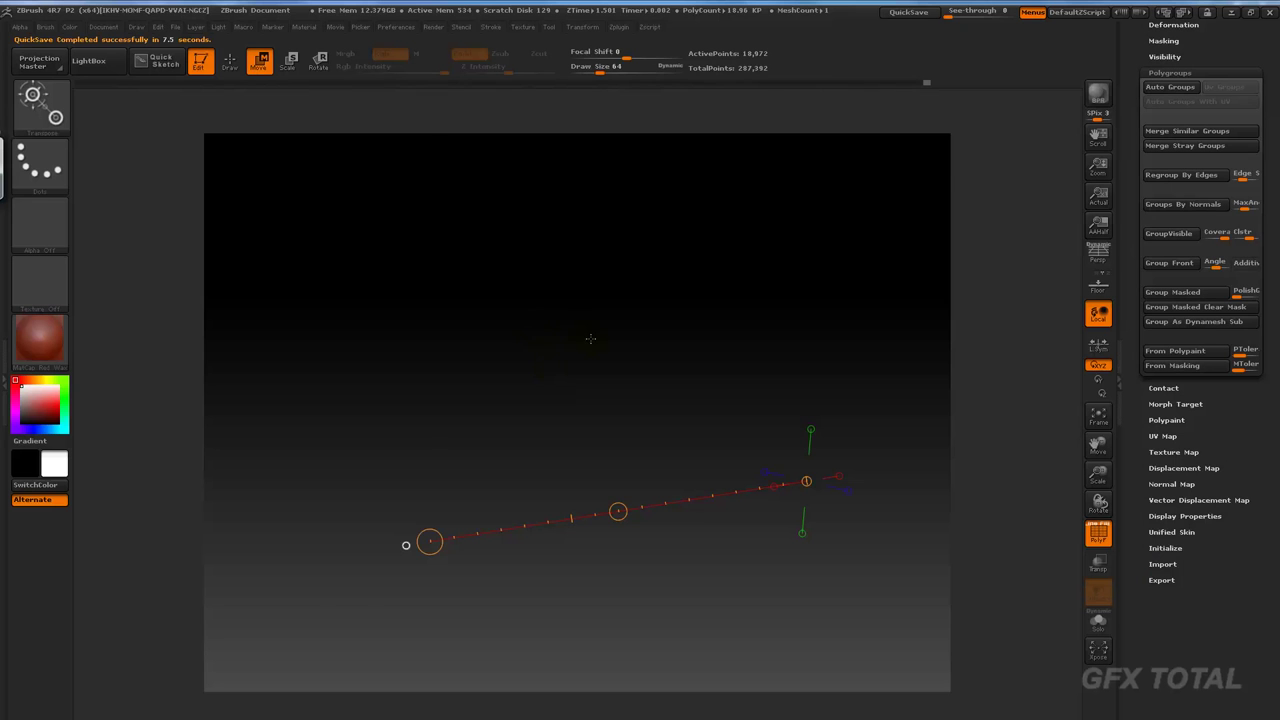
{"action": "left_click_drag", "start_coordinate": [590, 338], "coordinate": [575, 375]}
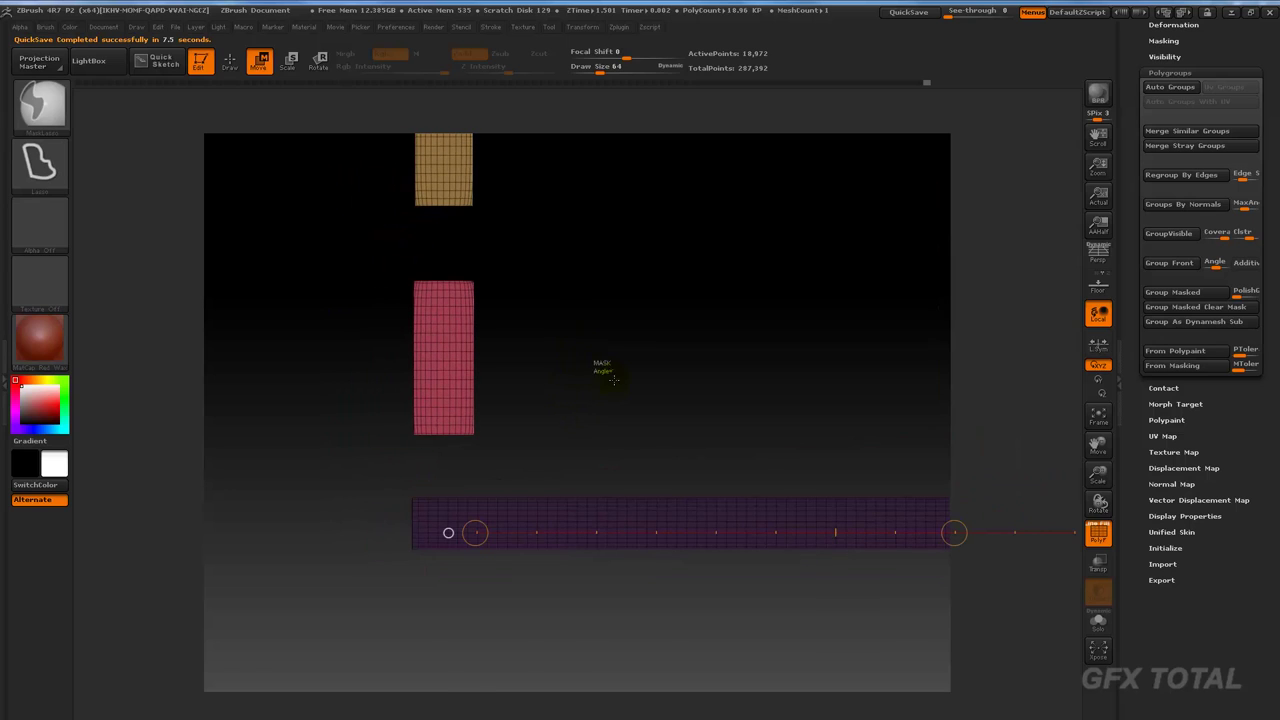
Step: Mask all but the red plank and move it straight down onto the purple floor plank
{"action": "left_click_drag", "start_coordinate": [446, 362], "coordinate": [181, 96]}
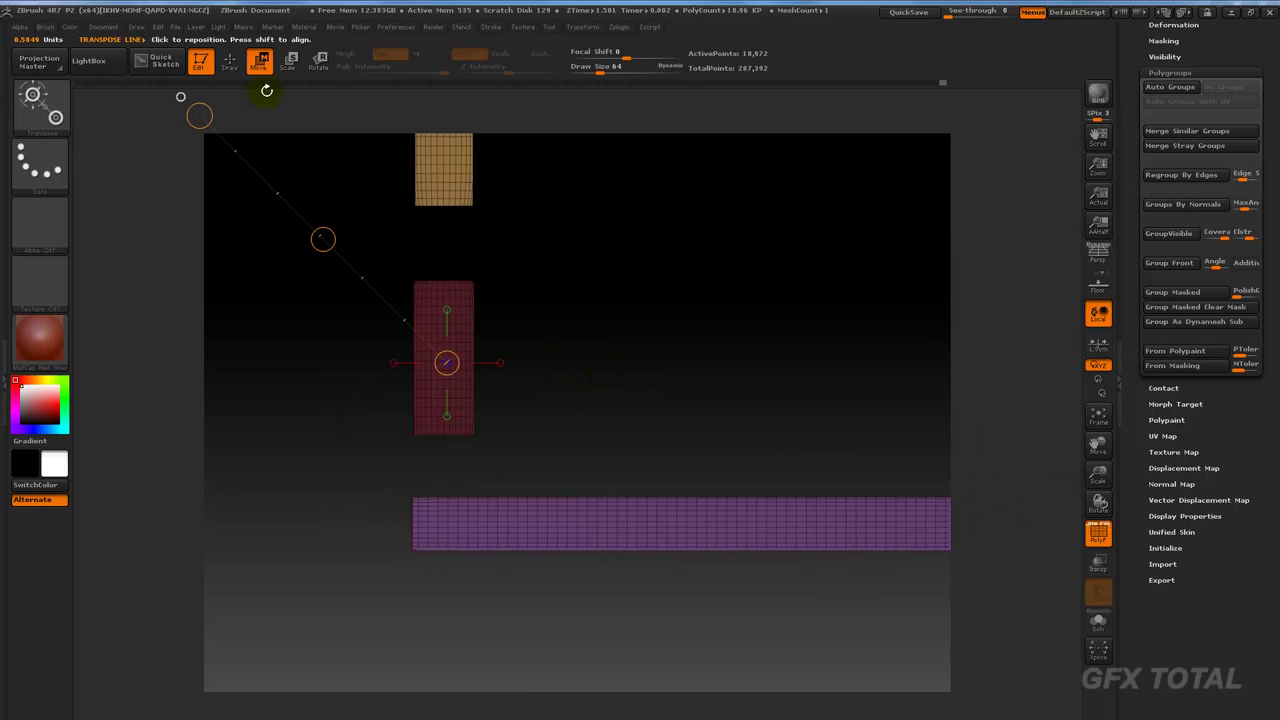
{"action": "key", "text": "q"}
{"action": "left_click", "coordinate": [597, 372], "text": "ctrl"}
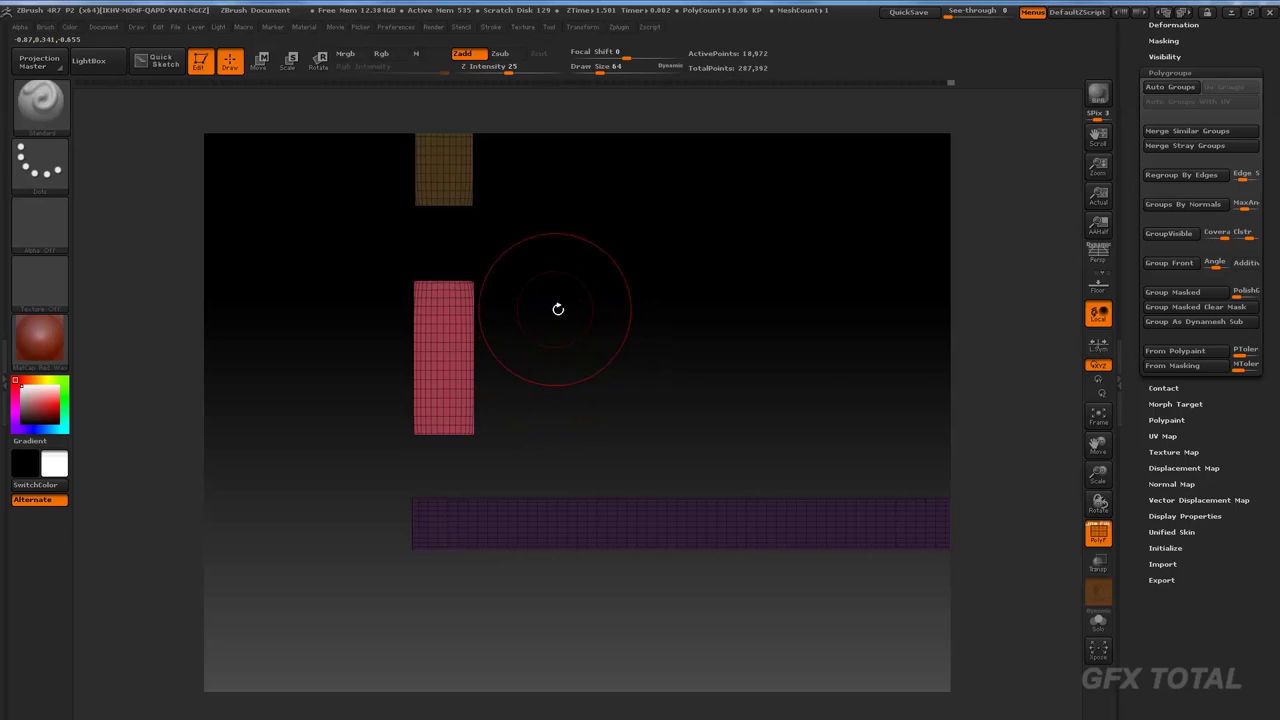
{"action": "key", "text": "w"}
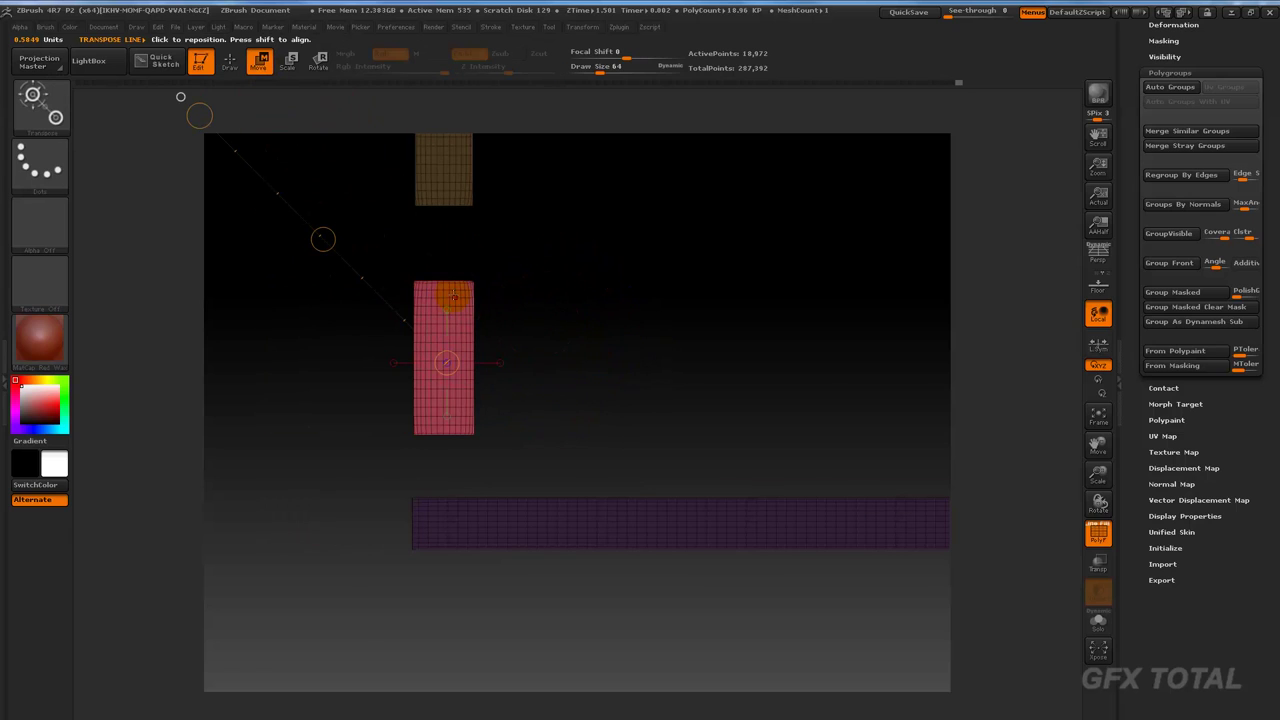
{"action": "left_click_drag", "start_coordinate": [443, 283], "coordinate": [443, 495]}
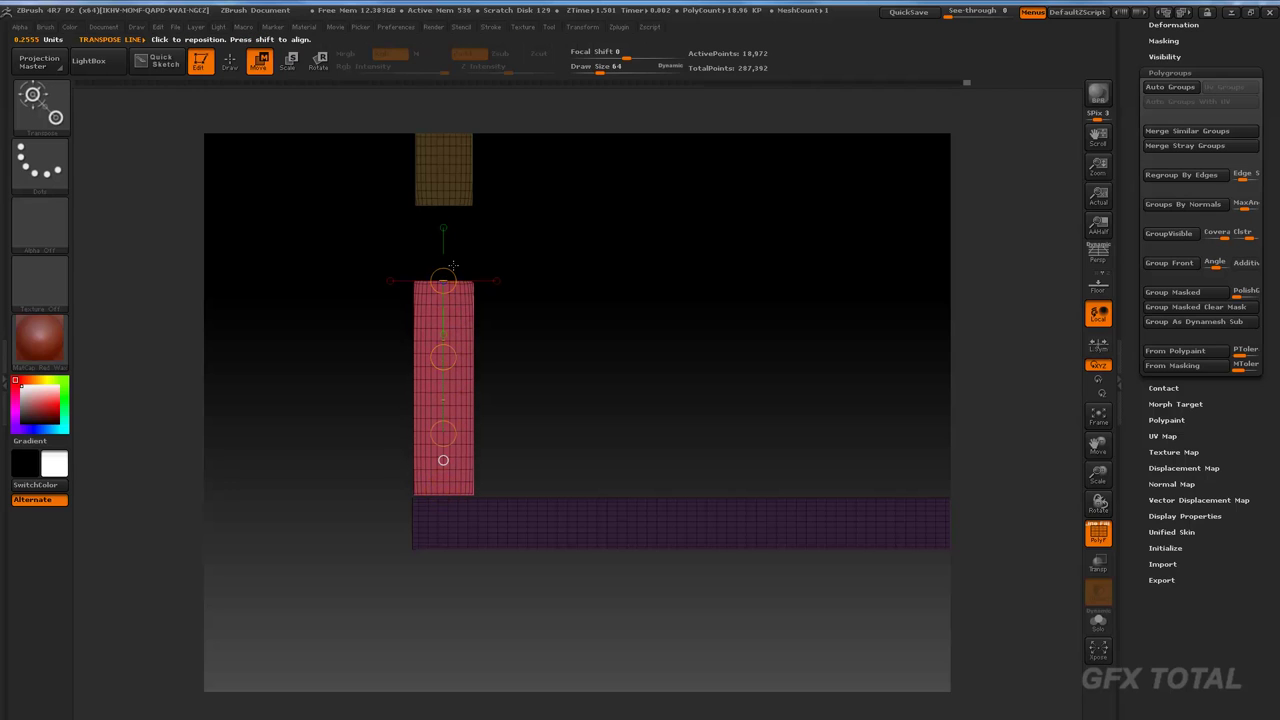
{"action": "left_click_drag", "start_coordinate": [443, 484], "coordinate": [441, 488]}
{"action": "mouse_move", "coordinate": [424, 304]}
{"action": "left_mouse_down"}
{"action": "mouse_move", "coordinate": [447, 468]}
{"action": "mouse_move", "coordinate": [444, 212]}
{"action": "left_mouse_up"}
{"action": "left_click_drag", "start_coordinate": [571, 257], "coordinate": [524, 401]}
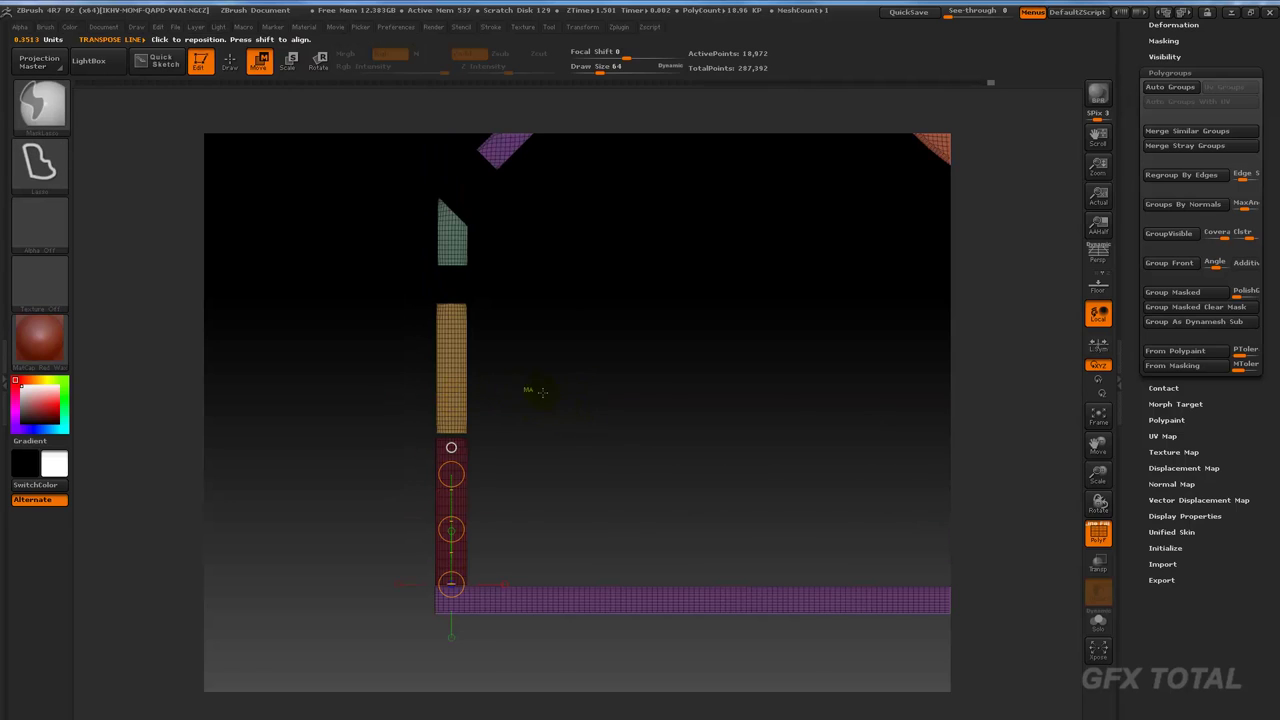
Step: Isolate the orange plank with a vertical move axis directly above the red plank
{"action": "left_click", "coordinate": [451, 376], "text": "ctrl+shift"}
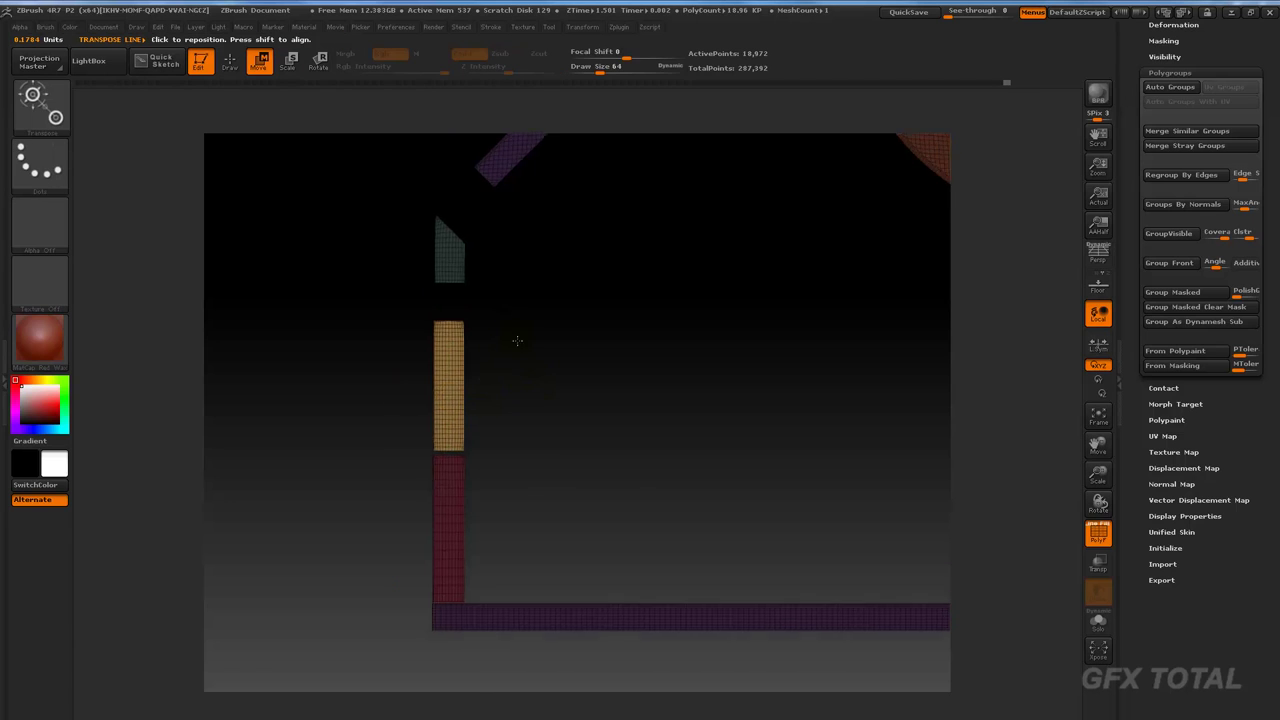
{"action": "left_click_drag", "start_coordinate": [451, 238], "coordinate": [451, 492]}
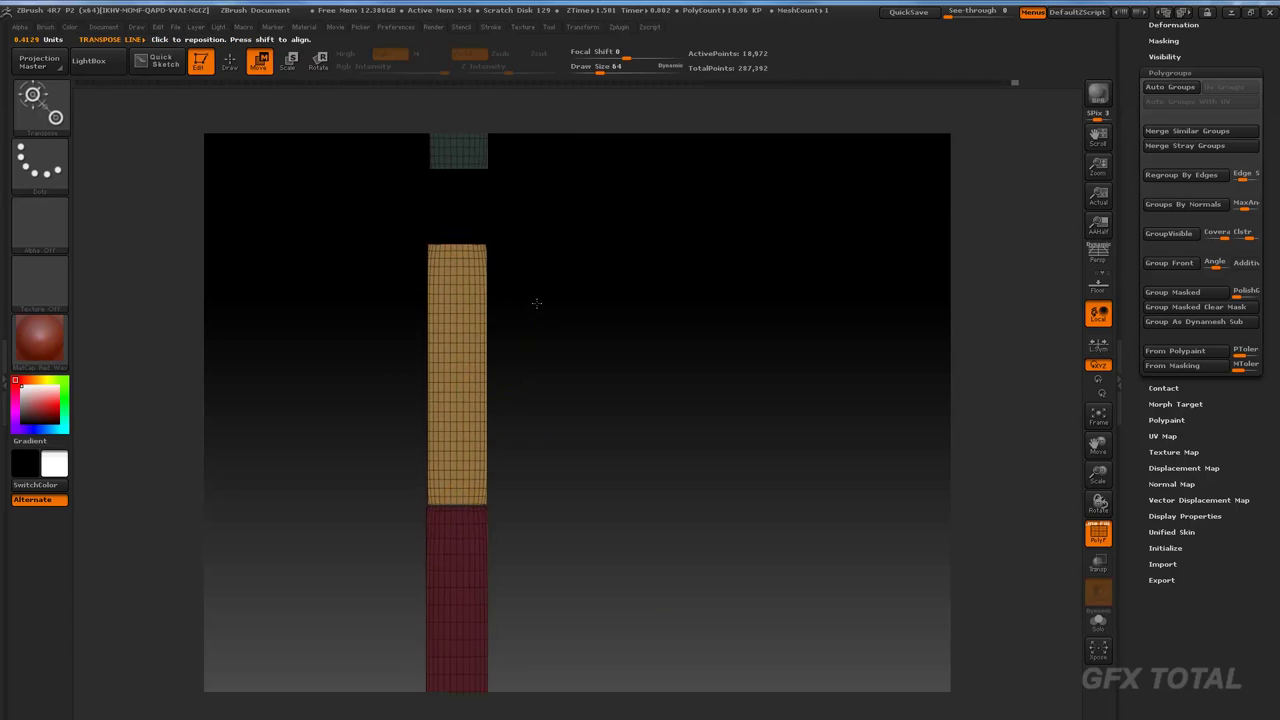
{"action": "left_click_drag", "start_coordinate": [460, 216], "coordinate": [455, 362], "text": "alt"}
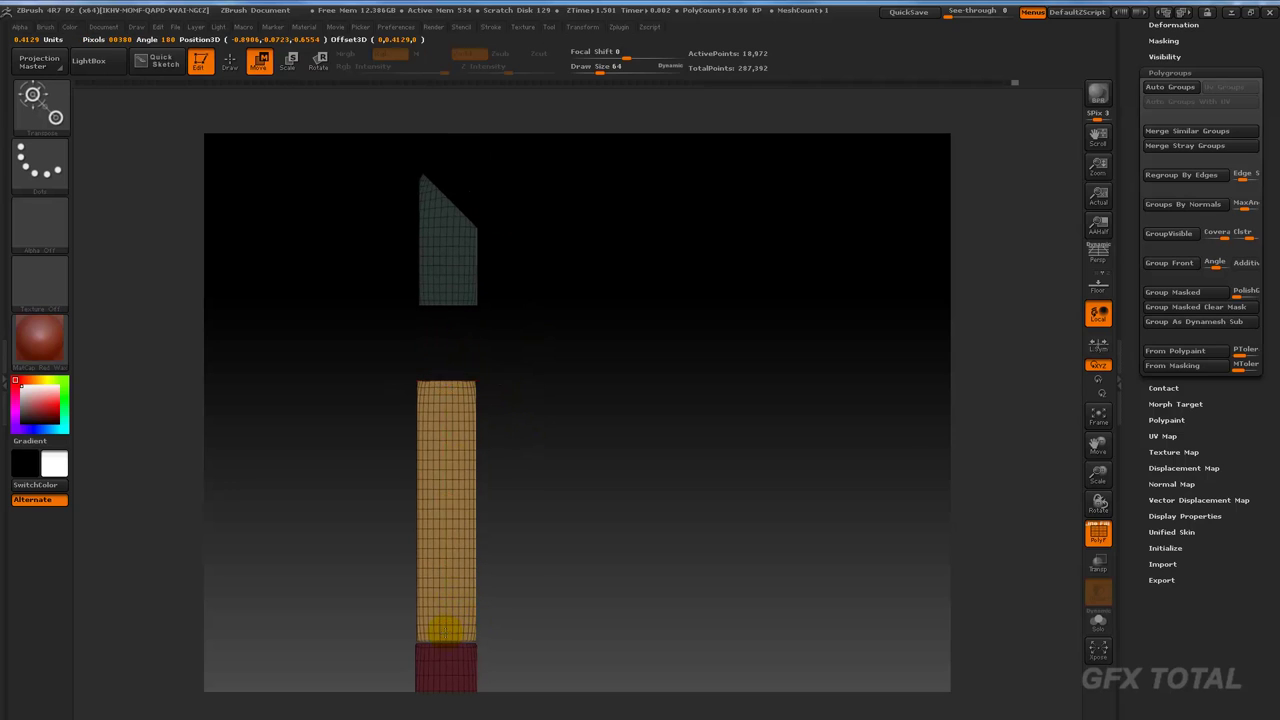
{"action": "key", "text": "ctrl"}
{"action": "left_click_drag", "start_coordinate": [532, 580], "coordinate": [514, 477], "text": "alt"}
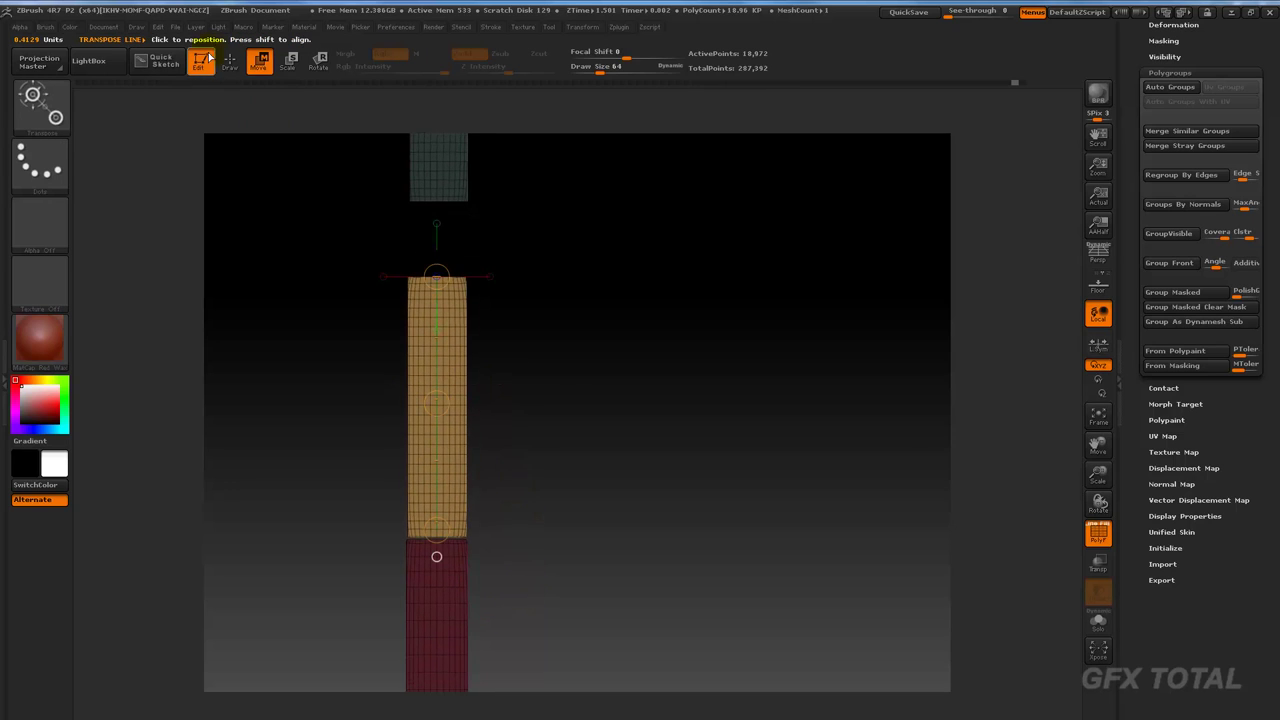
{"action": "key", "text": "q"}
{"action": "left_click_drag", "start_coordinate": [371, 196], "coordinate": [590, 318]}
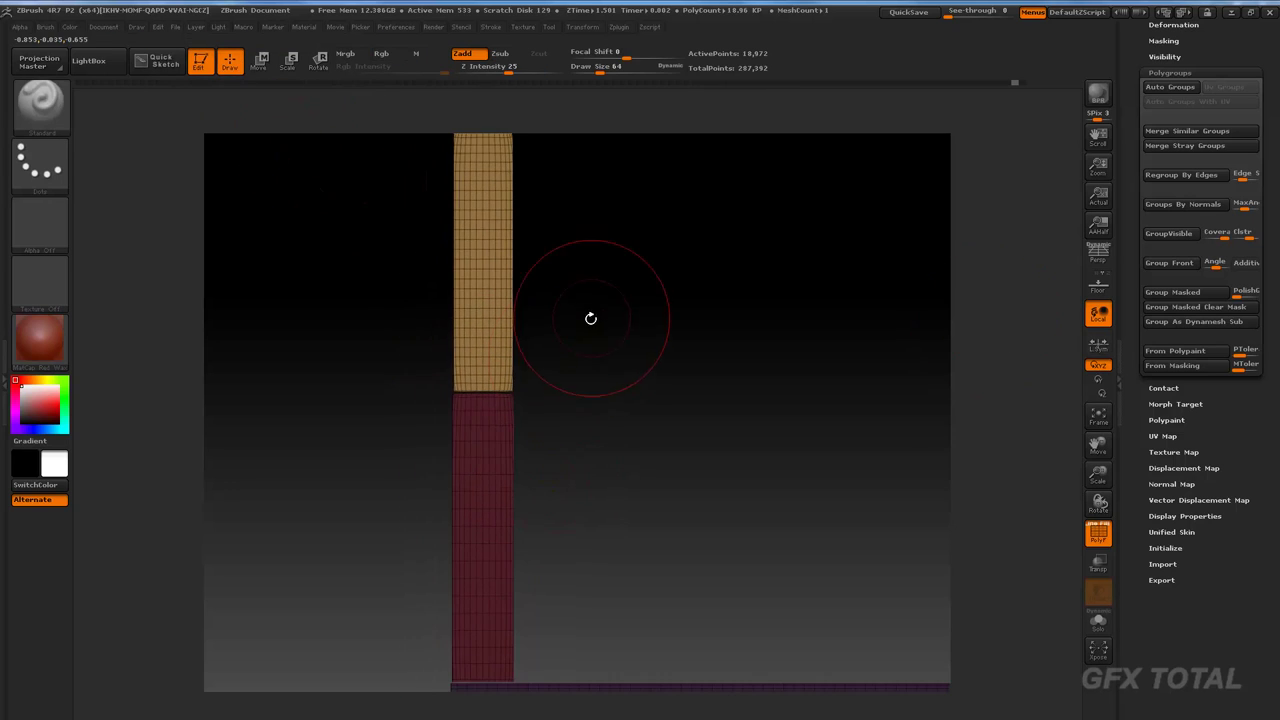
Step: Cut a notch into the red plank's top corner with ClipCurve, then unhide all planks
{"action": "left_click", "coordinate": [491, 434], "text": "ctrl+shift"}
{"action": "left_click_drag", "start_coordinate": [566, 409], "coordinate": [637, 434], "text": "ctrl"}
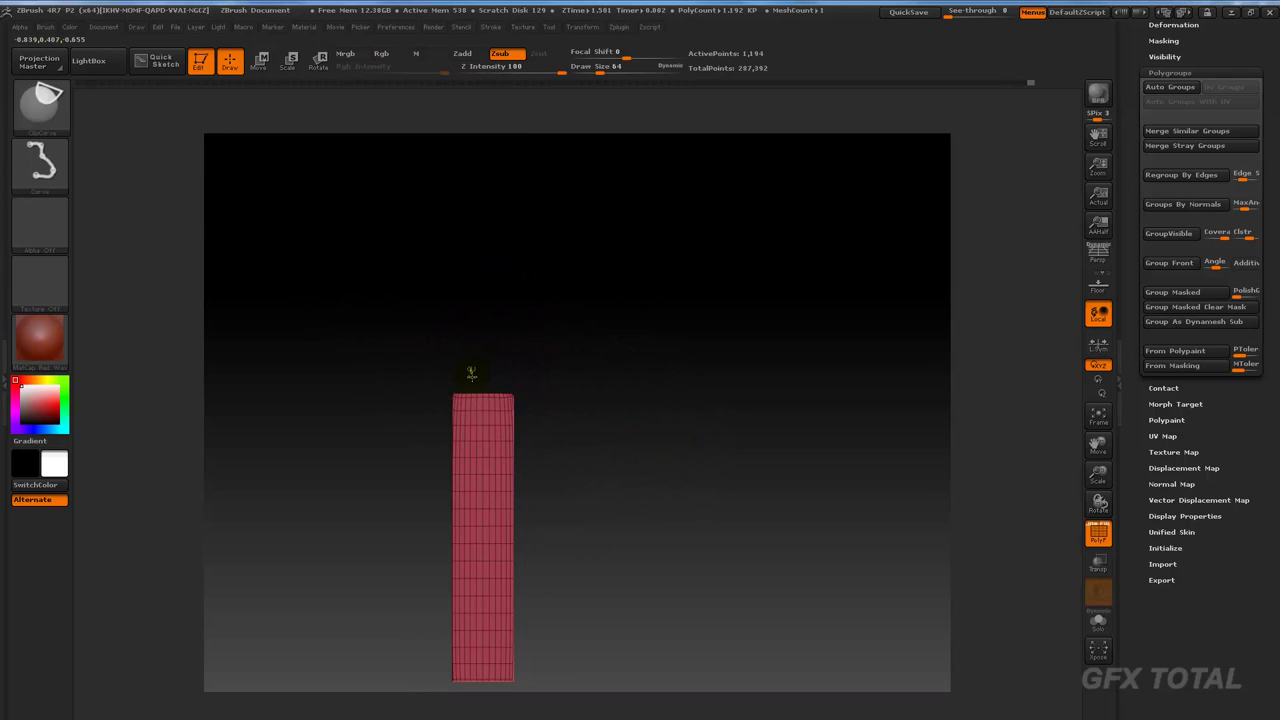
{"action": "left_click_drag", "start_coordinate": [473, 372], "coordinate": [479, 421], "text": "ctrl+shift"}
{"action": "mouse_move", "coordinate": [481, 421]}
{"action": "left_mouse_down", "text": "ctrl+shift"}
{"action": "mouse_move", "coordinate": [560, 423]}
{"action": "mouse_move", "coordinate": [640, 471]}
{"action": "mouse_move", "coordinate": [676, 432]}
{"action": "mouse_move", "coordinate": [660, 434]}
{"action": "left_mouse_up", "text": "ctrl+shift"}
{"action": "left_click", "coordinate": [650, 437], "text": "ctrl+shift"}
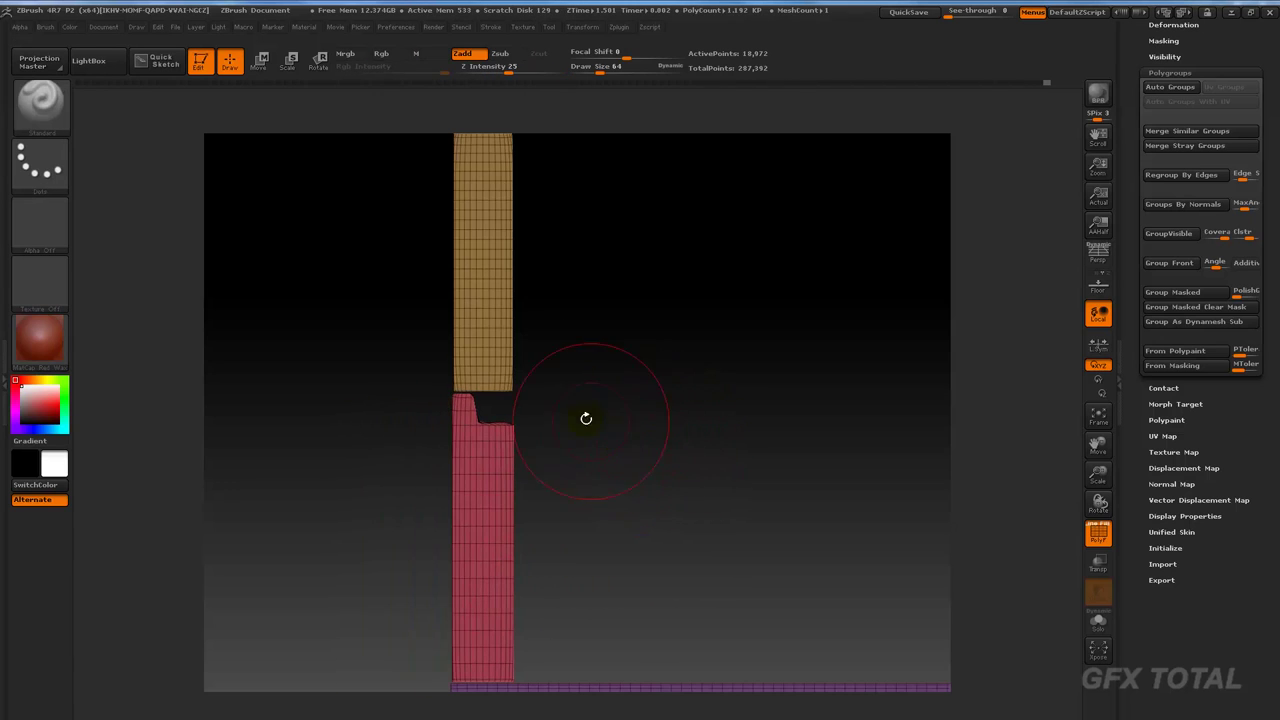
Step: Stretch the orange plank down into the notch and clip its bottom to match it
{"action": "left_click_drag", "start_coordinate": [543, 317], "coordinate": [583, 403], "text": "alt"}
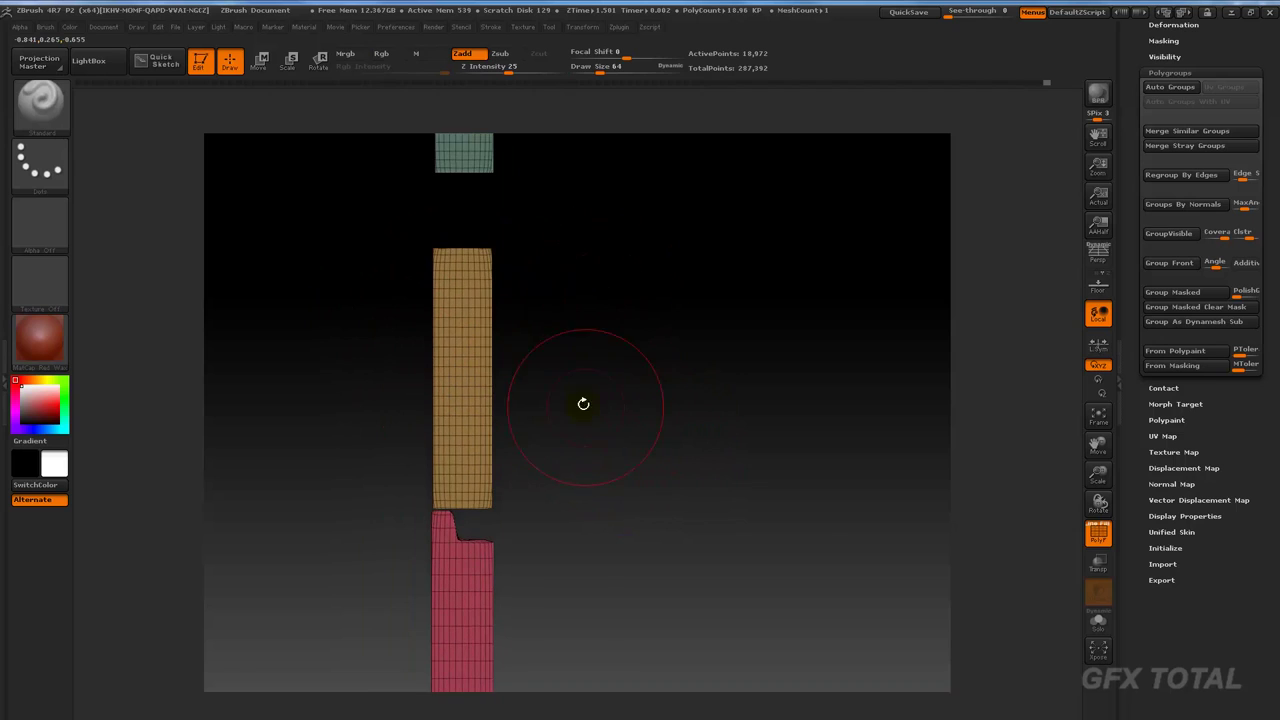
{"action": "key", "text": "w"}
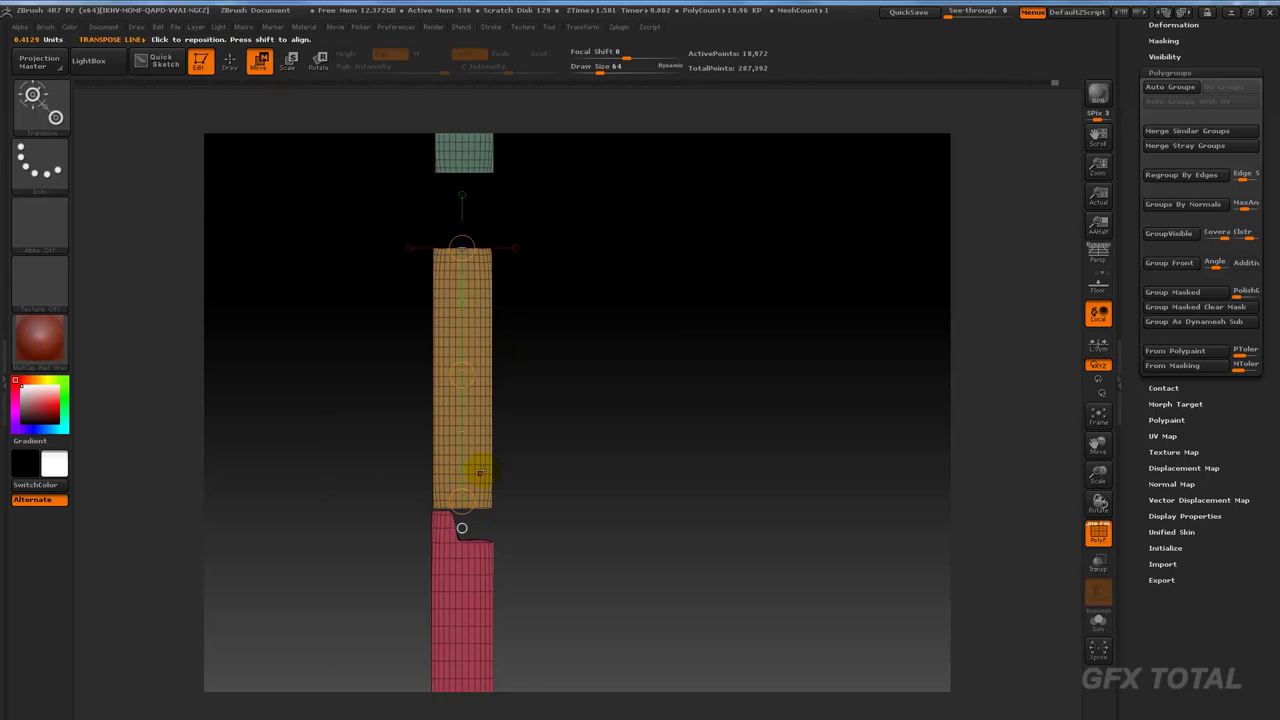
{"action": "left_click", "coordinate": [480, 466], "text": "ctrl"}
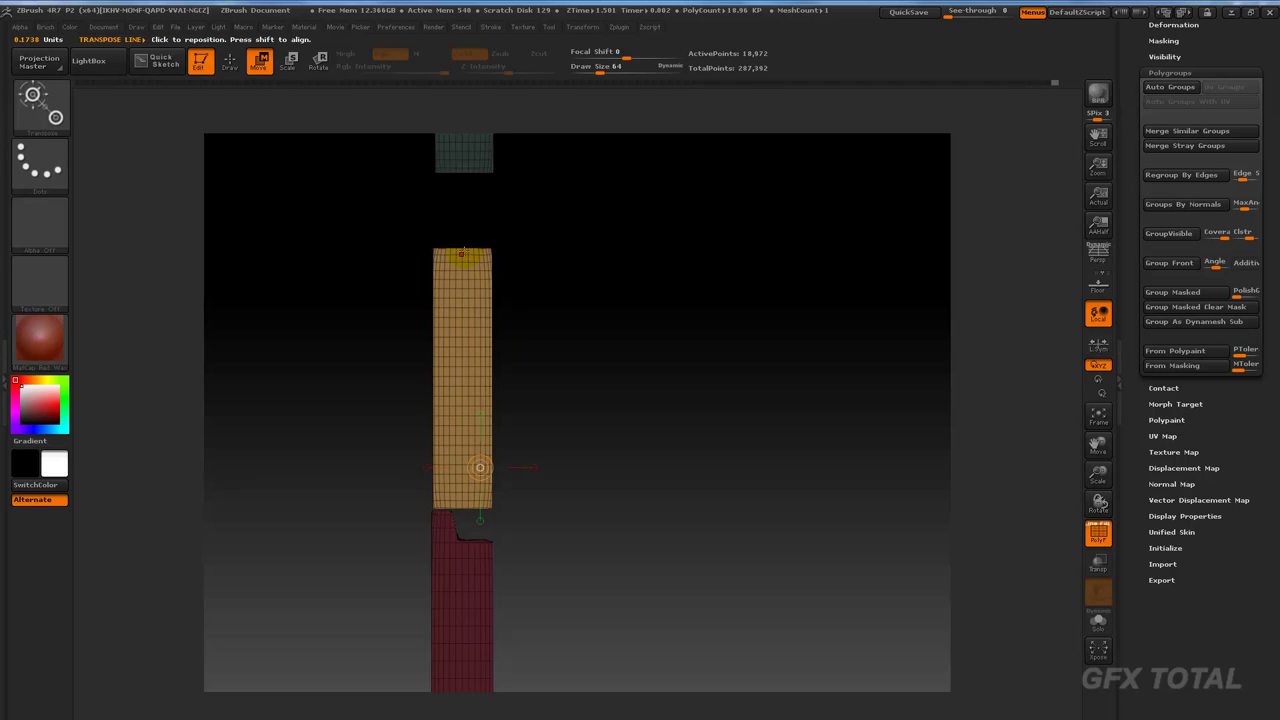
{"action": "left_click_drag", "start_coordinate": [462, 253], "coordinate": [462, 535]}
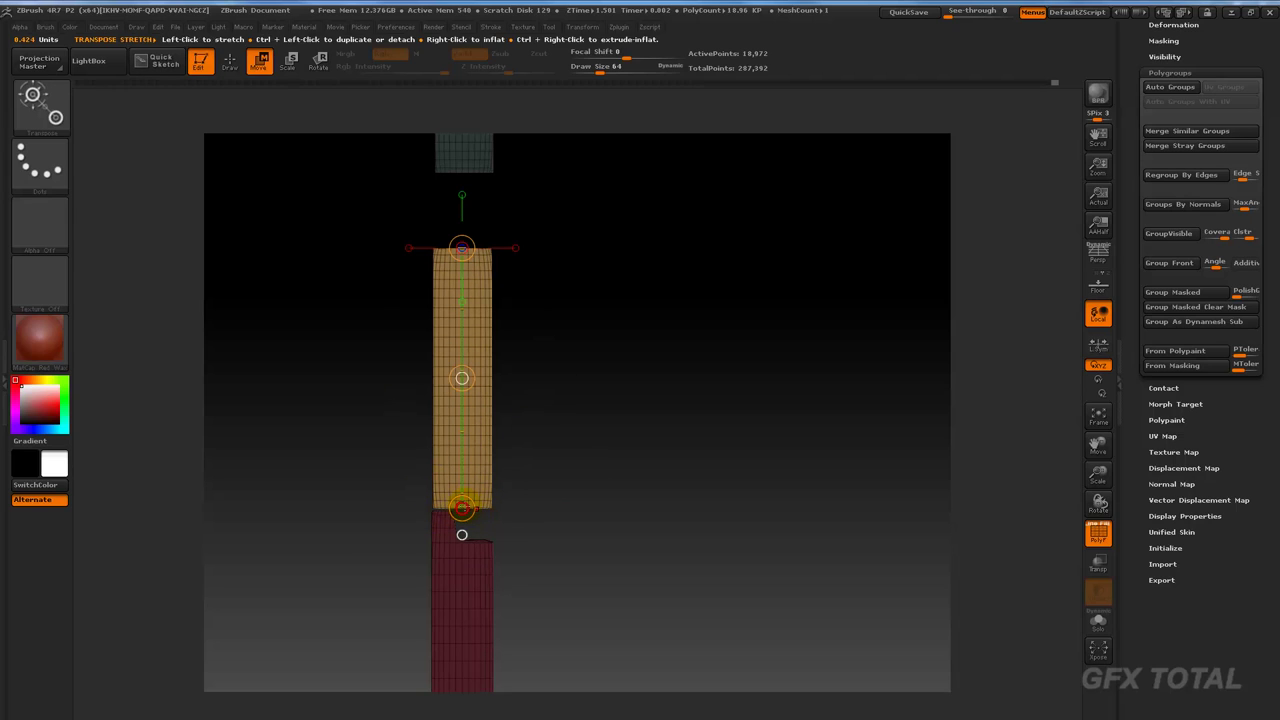
{"action": "mouse_move", "coordinate": [461, 508]}
{"action": "left_mouse_down"}
{"action": "mouse_move", "coordinate": [462, 540]}
{"action": "mouse_move", "coordinate": [455, 505]}
{"action": "mouse_move", "coordinate": [473, 498]}
{"action": "left_mouse_up"}
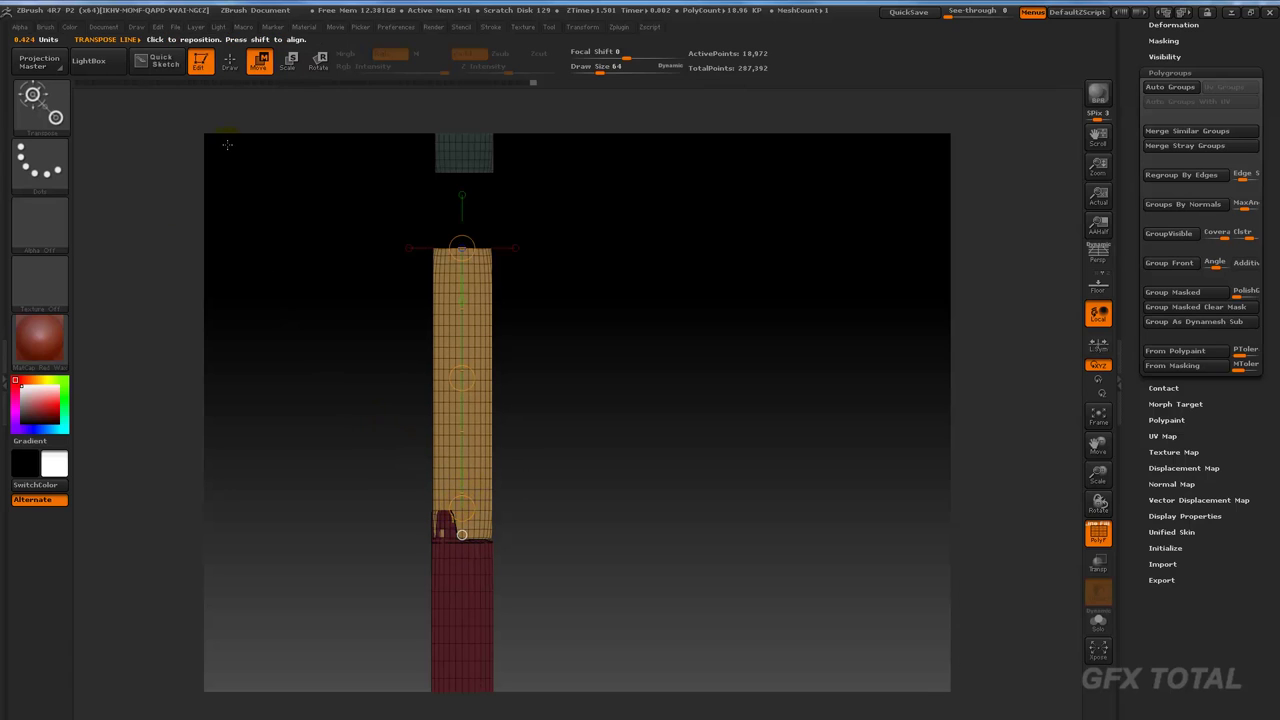
{"action": "key", "text": "q"}
{"action": "mouse_move", "coordinate": [366, 506]}
{"action": "left_mouse_down", "text": "ctrl+shift"}
{"action": "mouse_move", "coordinate": [425, 505]}
{"action": "mouse_move", "coordinate": [400, 523]}
{"action": "mouse_move", "coordinate": [323, 471]}
{"action": "mouse_move", "coordinate": [409, 517]}
{"action": "mouse_move", "coordinate": [458, 528]}
{"action": "mouse_move", "coordinate": [453, 510]}
{"action": "left_mouse_up", "text": "ctrl+shift"}
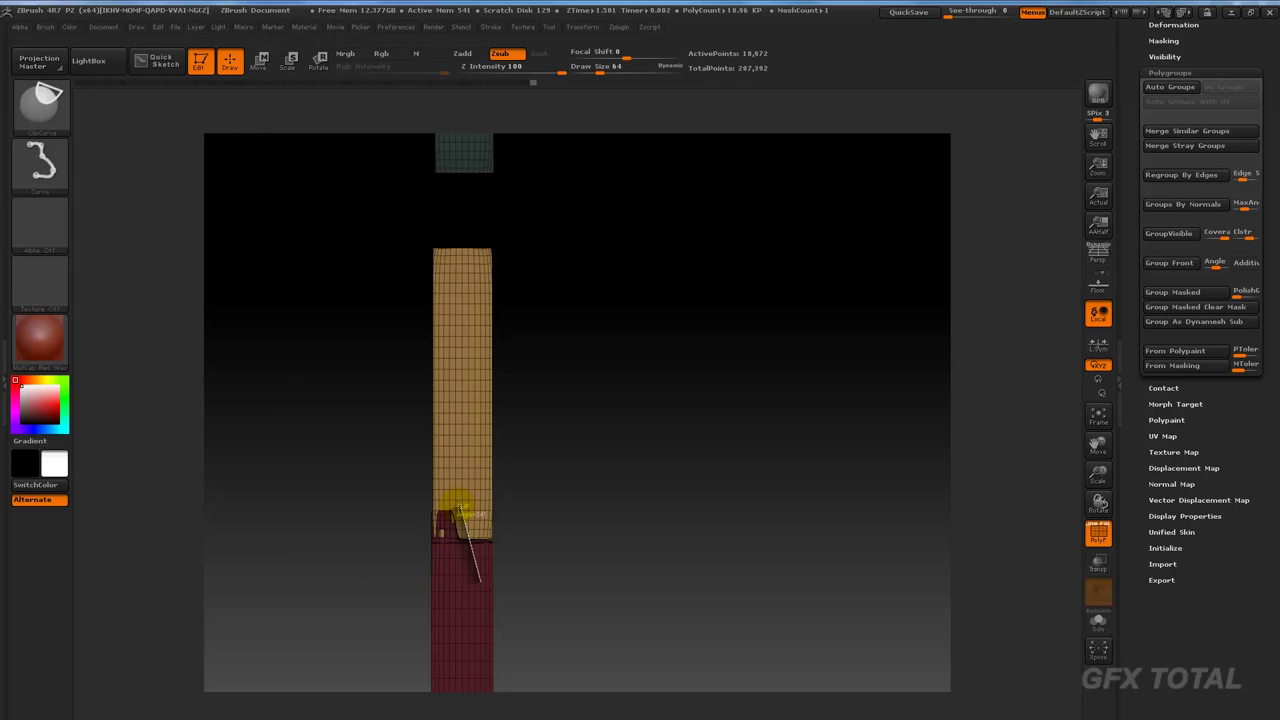
{"action": "left_click_drag", "start_coordinate": [456, 506], "coordinate": [386, 508], "text": "ctrl+shift"}
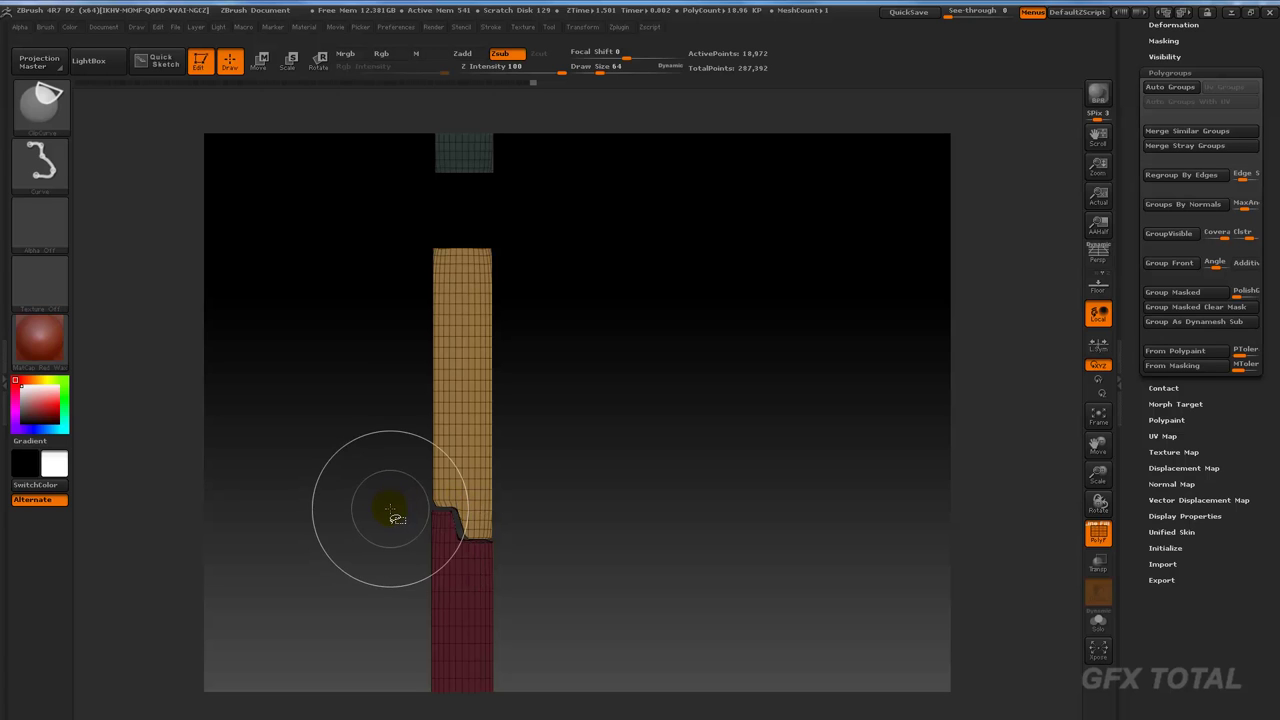
{"action": "mouse_move", "coordinate": [614, 500]}
{"action": "left_mouse_down"}
{"action": "mouse_move", "coordinate": [666, 526]}
{"action": "mouse_move", "coordinate": [598, 488]}
{"action": "mouse_move", "coordinate": [537, 508]}
{"action": "mouse_move", "coordinate": [651, 491]}
{"action": "mouse_move", "coordinate": [543, 497]}
{"action": "mouse_move", "coordinate": [597, 443]}
{"action": "mouse_move", "coordinate": [586, 297]}
{"action": "left_mouse_up"}
{"action": "mouse_move", "coordinate": [391, 269]}
{"action": "left_mouse_down"}
{"action": "mouse_move", "coordinate": [585, 445]}
{"action": "mouse_move", "coordinate": [591, 423]}
{"action": "mouse_move", "coordinate": [560, 517]}
{"action": "left_mouse_up"}
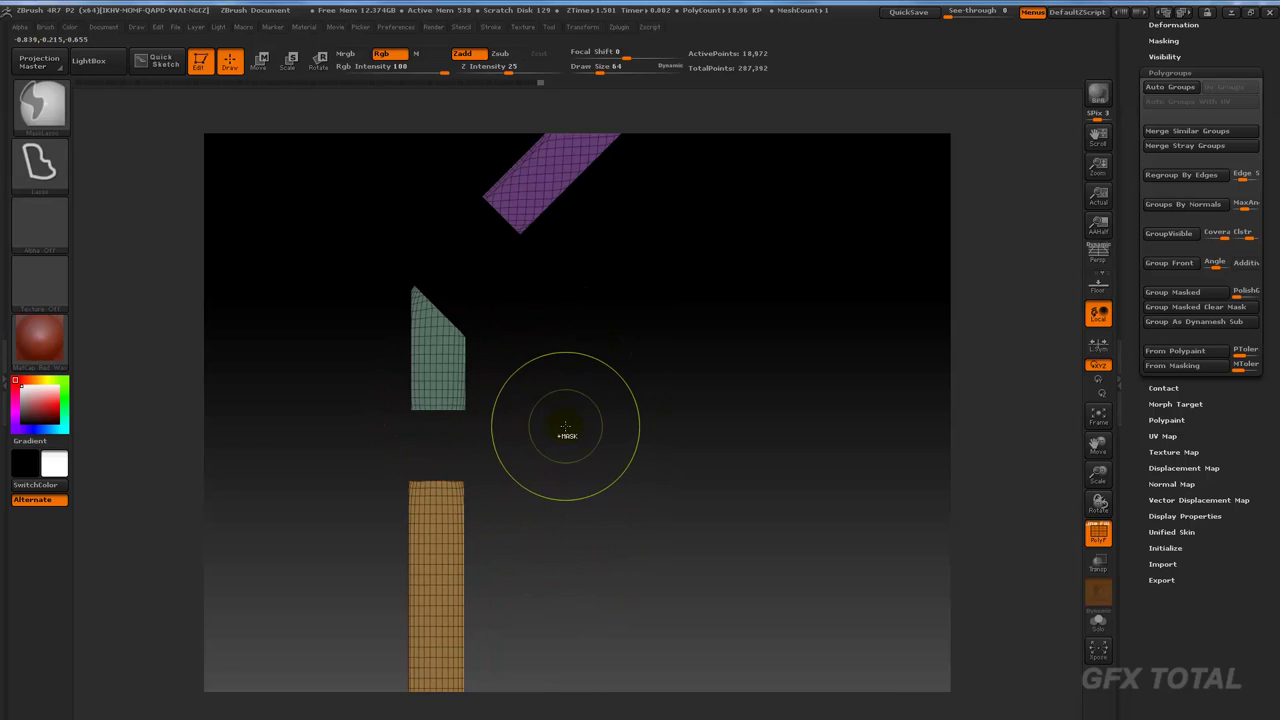
Step: Mask the green angled piece's top and pull its bottom down to meet the orange plank
{"action": "left_click", "coordinate": [443, 380], "text": "ctrl+shift"}
{"action": "key", "text": "w"}
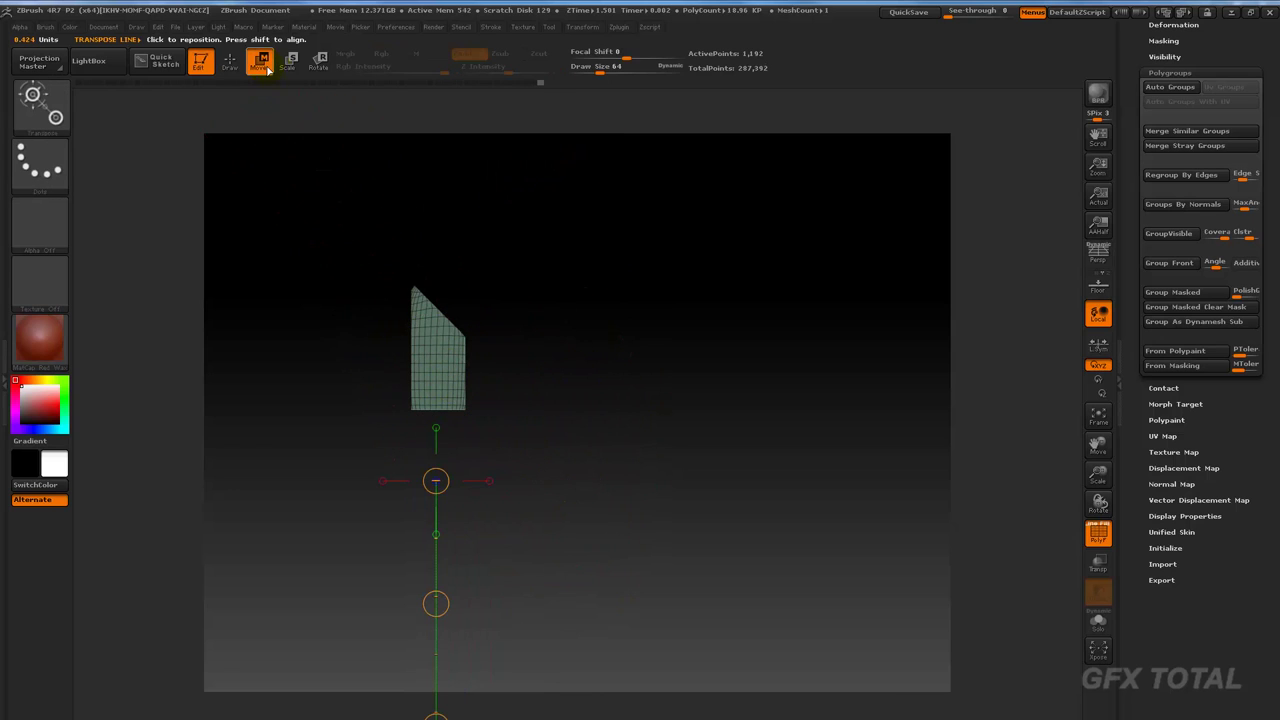
{"action": "left_click", "coordinate": [229, 60]}
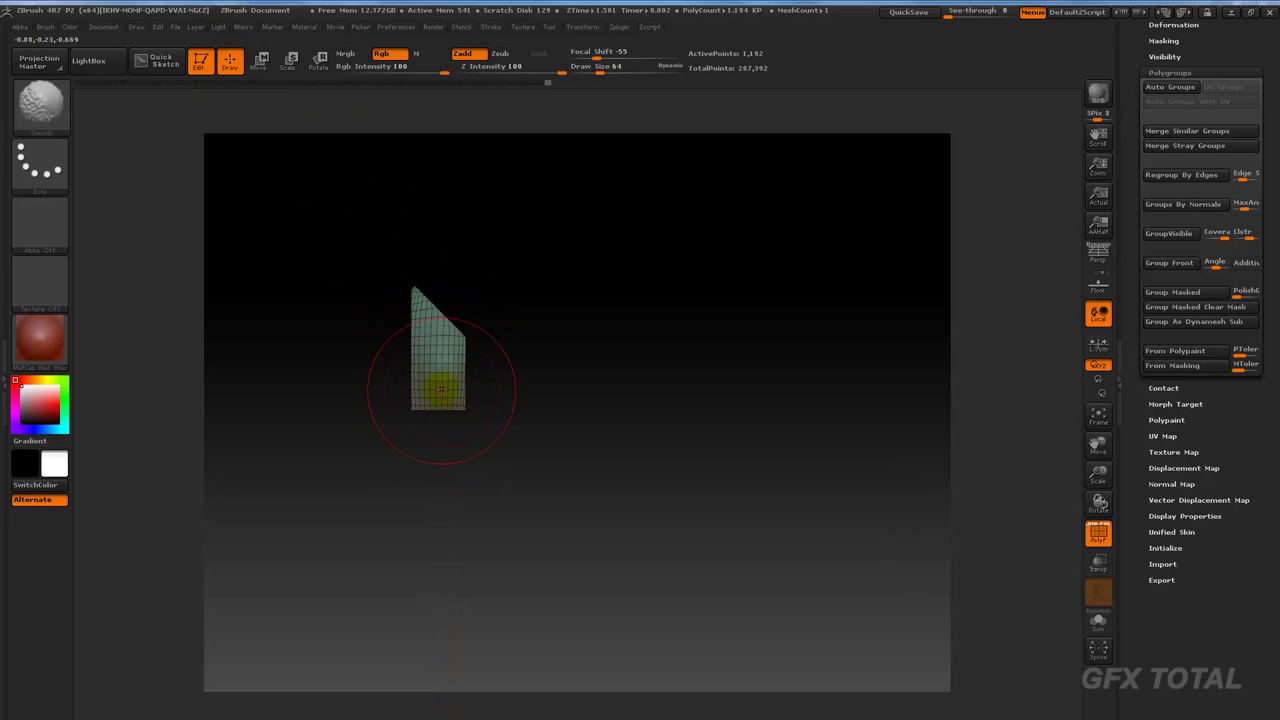
{"action": "left_click", "coordinate": [259, 60]}
{"action": "left_click_drag", "start_coordinate": [436, 326], "coordinate": [437, 503]}
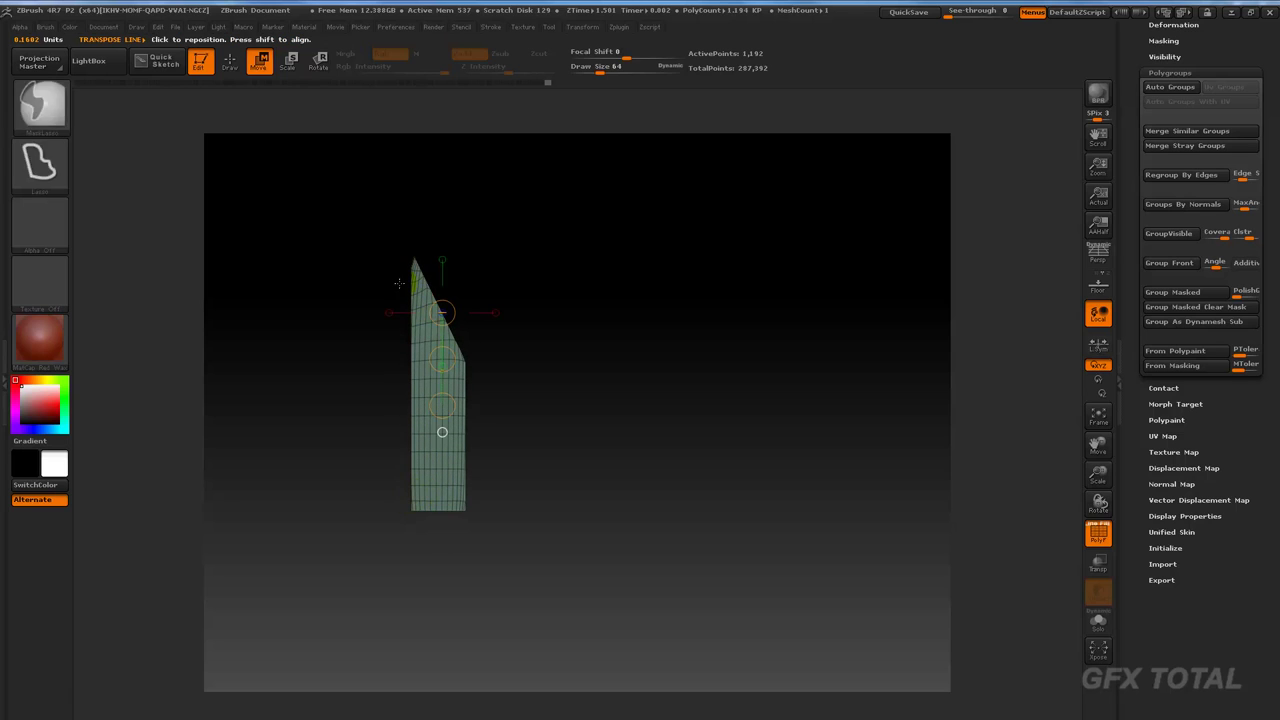
{"action": "key", "text": "ctrl+z"}
{"action": "key", "text": "q"}
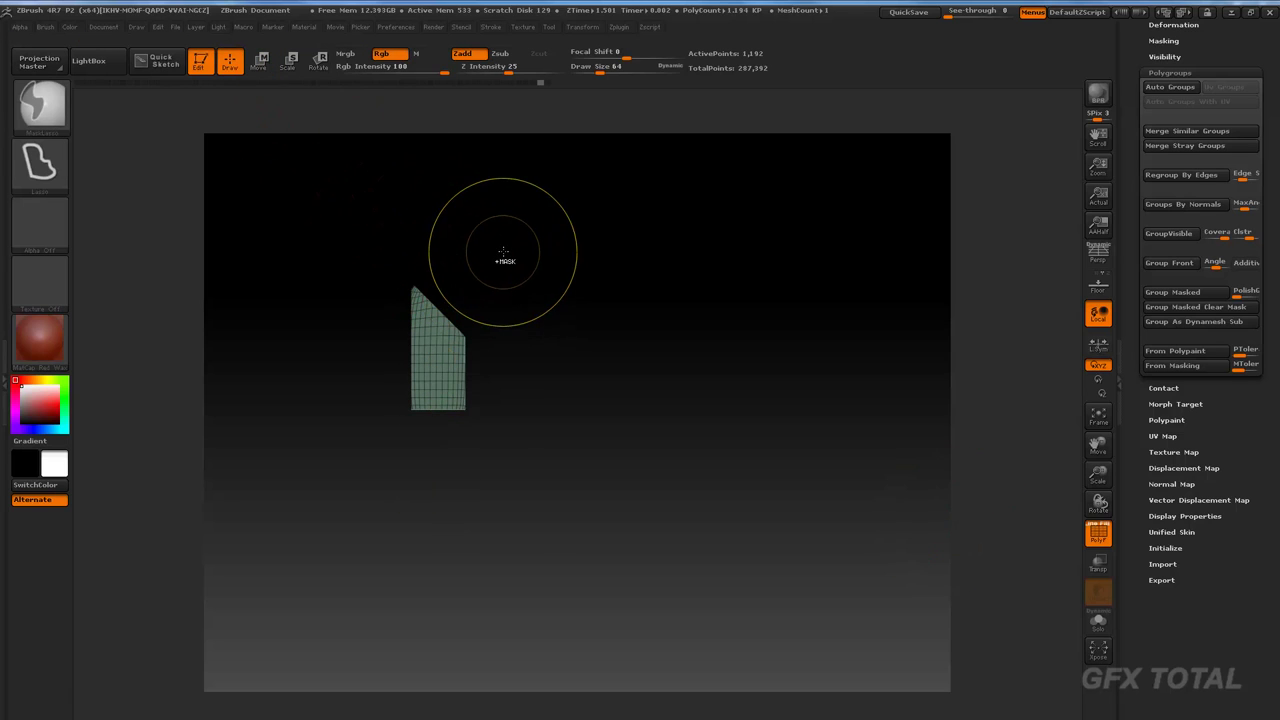
{"action": "left_click_drag", "start_coordinate": [500, 246], "coordinate": [393, 348], "text": "ctrl"}
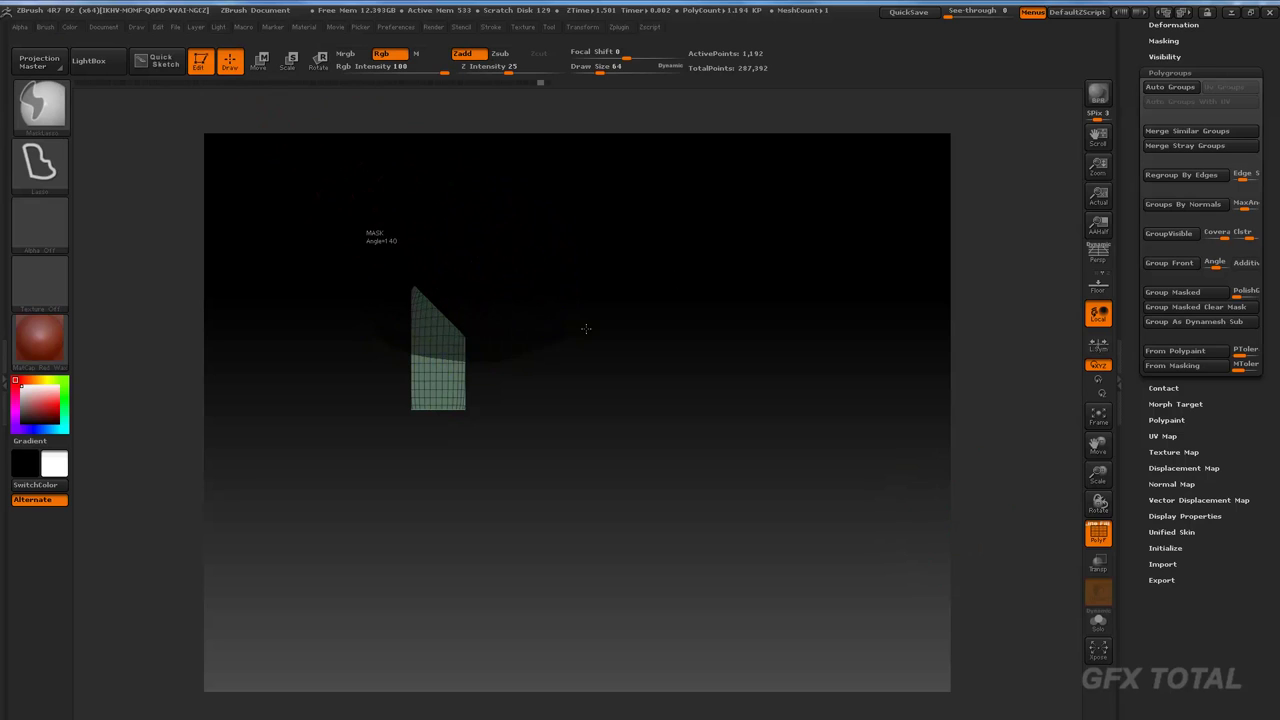
{"action": "left_click", "coordinate": [263, 60]}
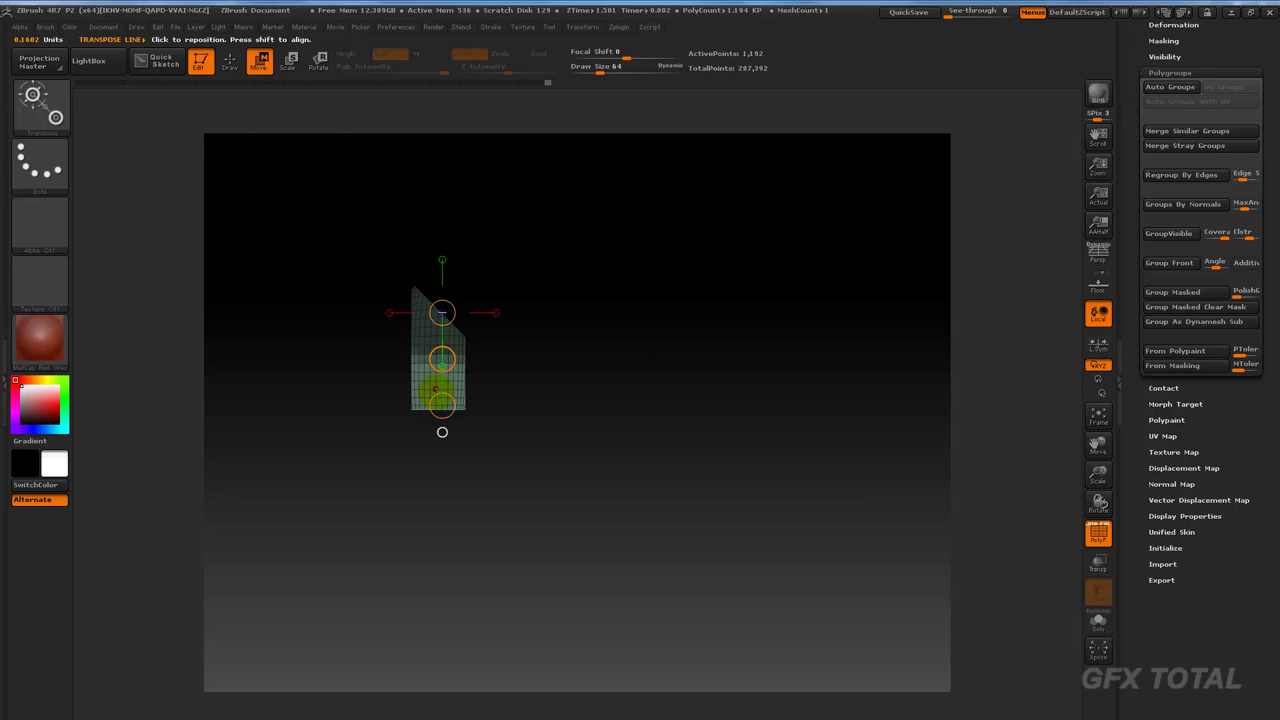
{"action": "mouse_move", "coordinate": [435, 388]}
{"action": "left_mouse_down"}
{"action": "mouse_move", "coordinate": [440, 433]}
{"action": "mouse_move", "coordinate": [442, 313]}
{"action": "left_mouse_up"}
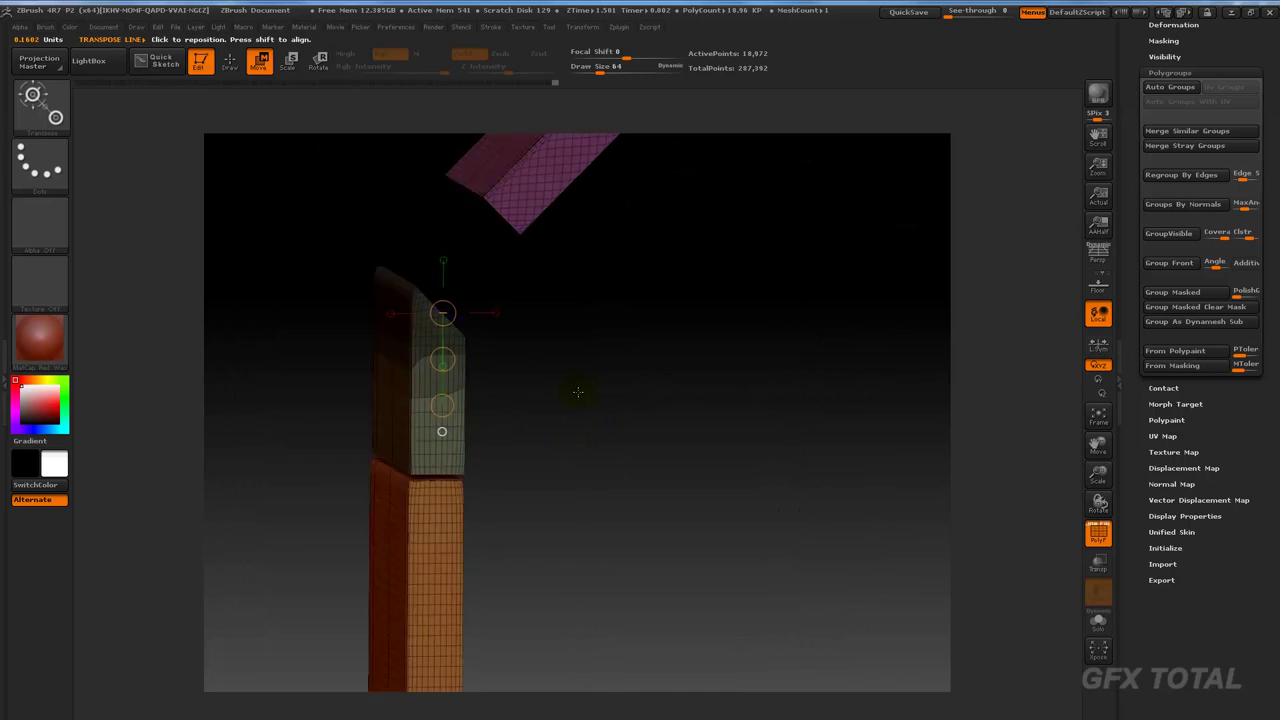
Step: Mask the other parts and stretch the purple roof plank along a Transpose line to the teal wall
{"action": "left_click_drag", "start_coordinate": [609, 365], "coordinate": [574, 400], "text": "alt"}
{"action": "left_click_drag", "start_coordinate": [580, 309], "coordinate": [500, 380], "text": "alt"}
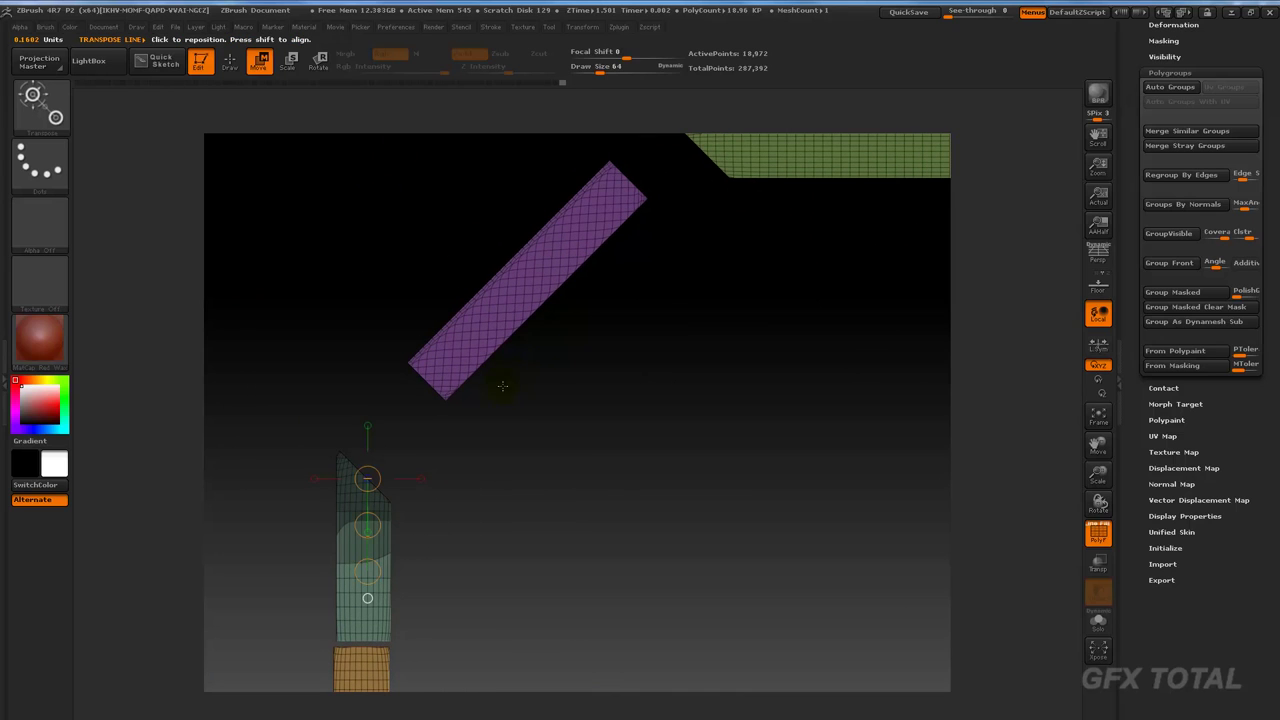
{"action": "left_click", "coordinate": [466, 343], "text": "ctrl"}
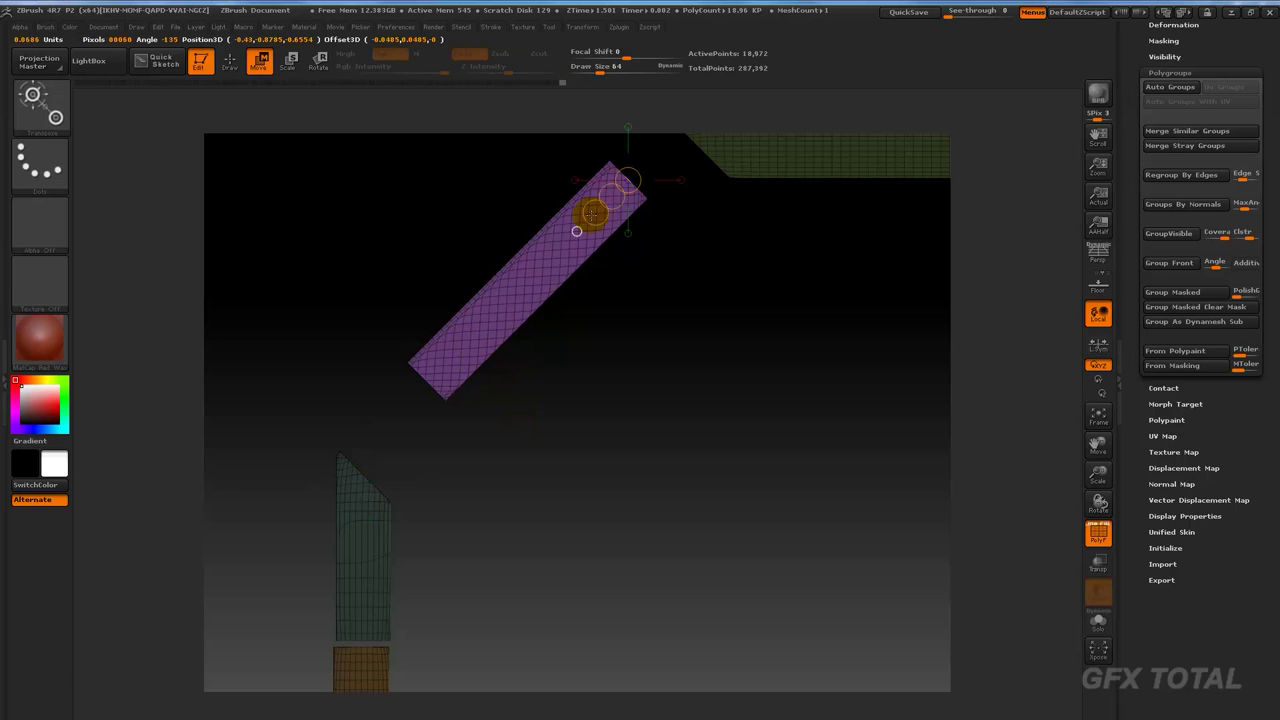
{"action": "left_click_drag", "start_coordinate": [622, 181], "coordinate": [357, 468]}
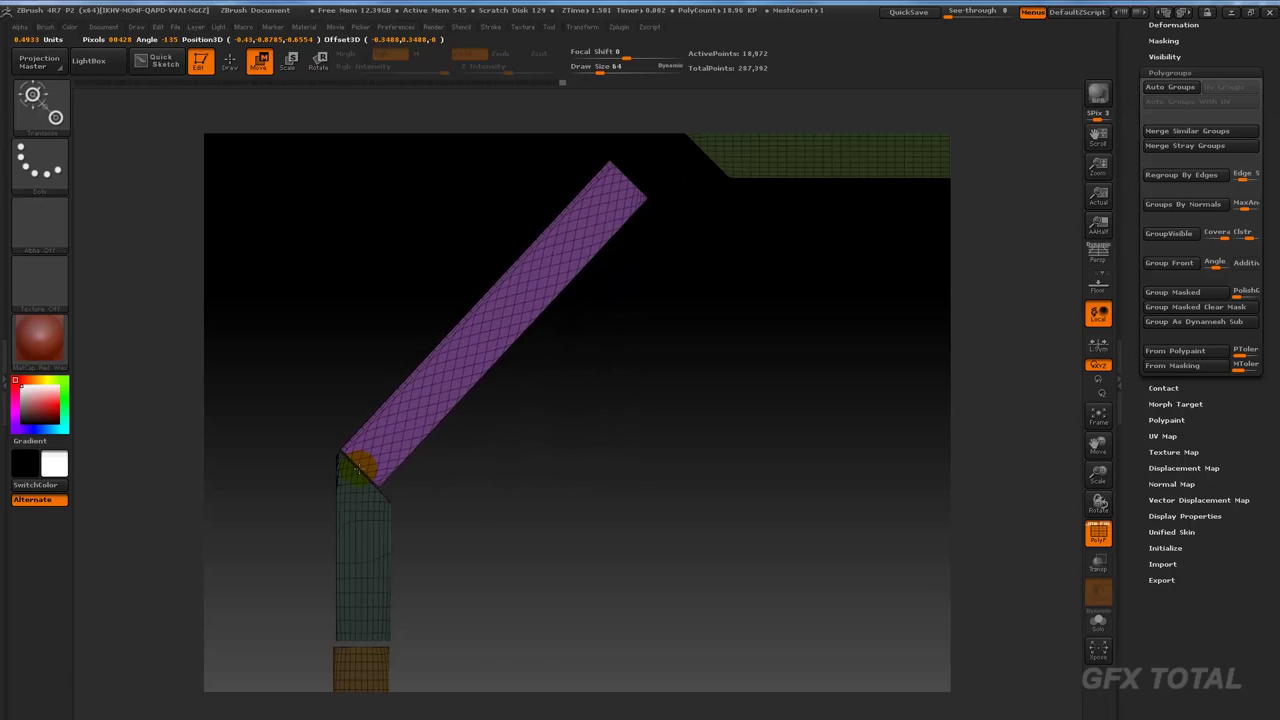
{"action": "left_click_drag", "start_coordinate": [623, 343], "coordinate": [575, 447], "text": "alt"}
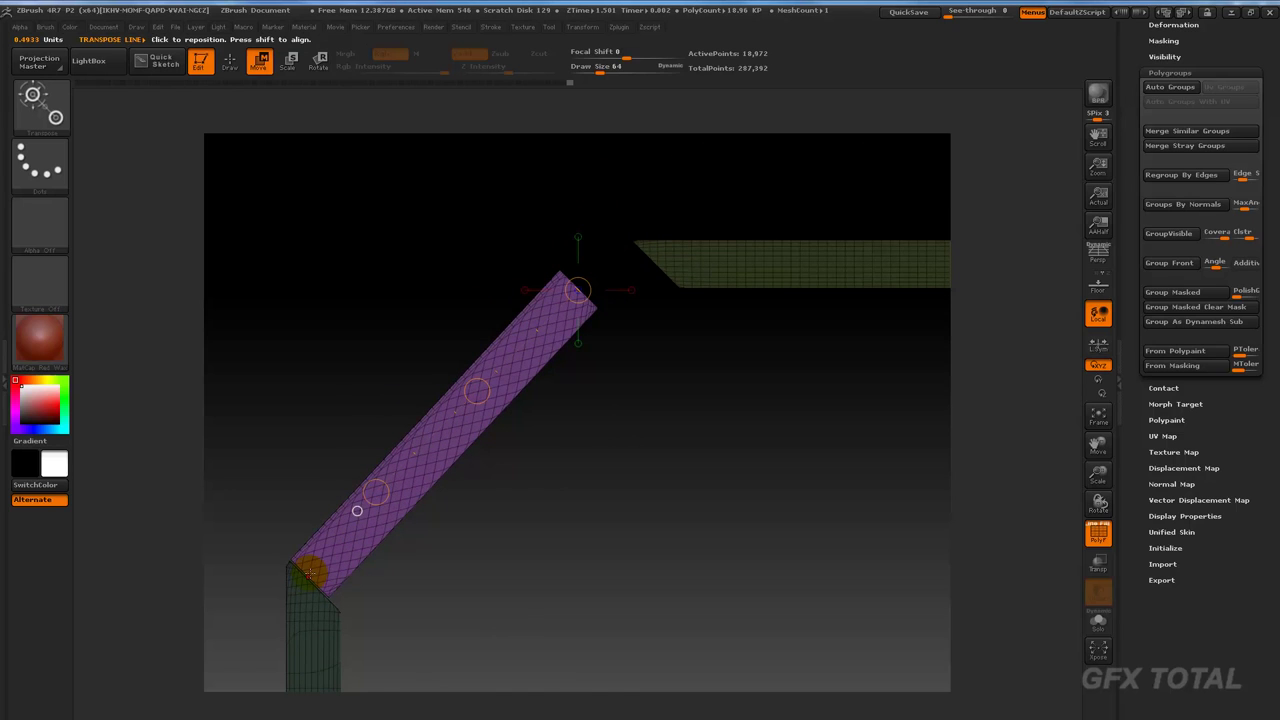
{"action": "mouse_move", "coordinate": [310, 578]}
{"action": "left_mouse_down"}
{"action": "mouse_move", "coordinate": [613, 258]}
{"action": "mouse_move", "coordinate": [600, 268]}
{"action": "left_mouse_up"}
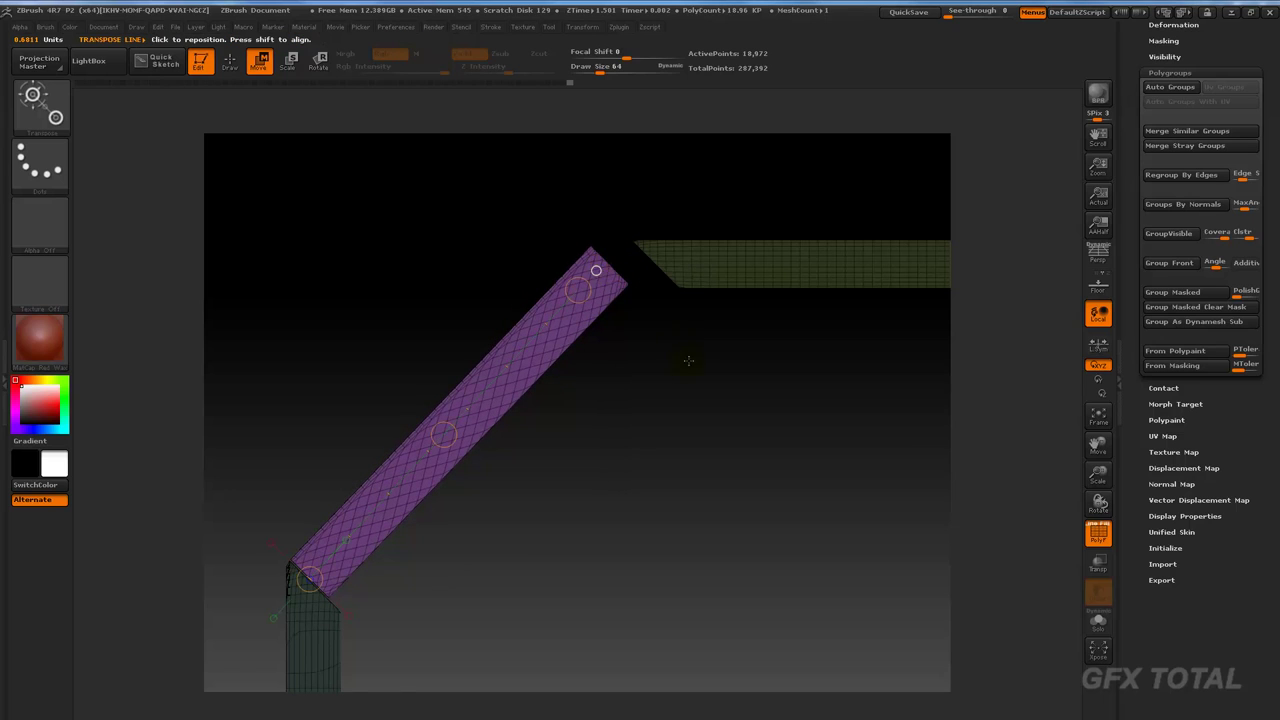
{"action": "left_click_drag", "start_coordinate": [686, 360], "coordinate": [651, 319]}
{"action": "left_click", "coordinate": [651, 319], "text": "alt"}
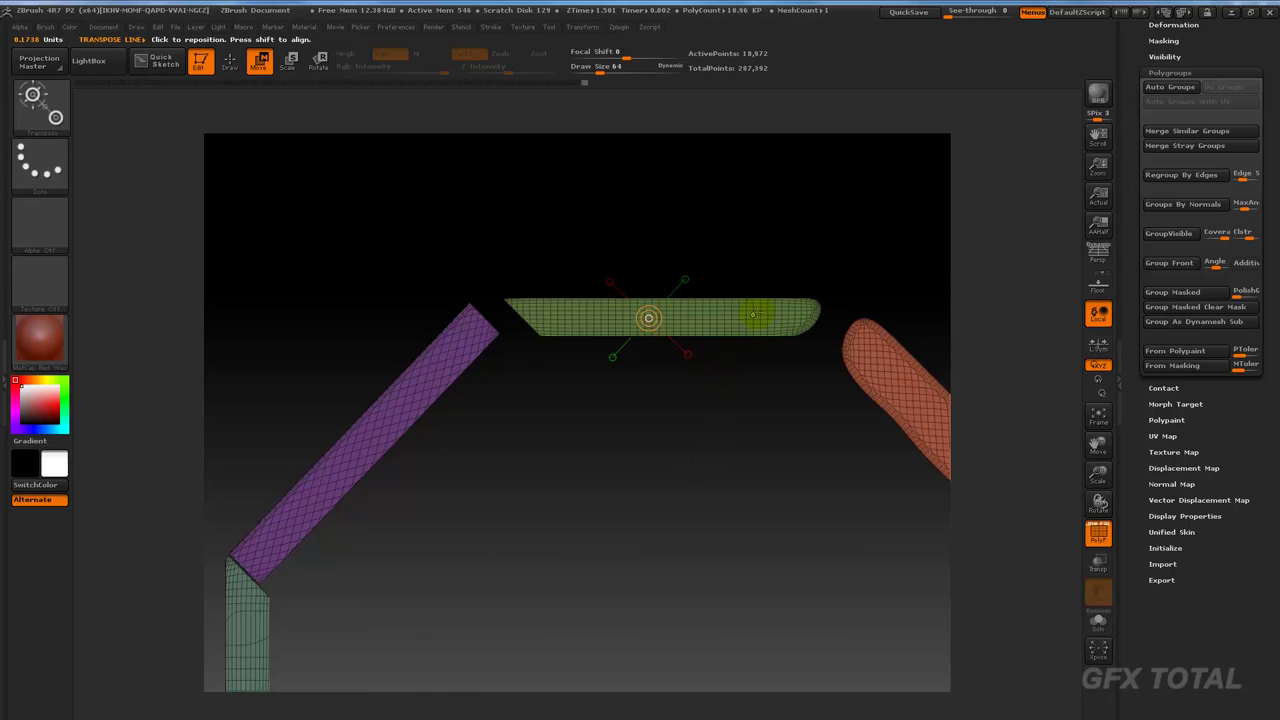
Step: Isolate the green top plank and reset its mask and the hidden parts
{"action": "mouse_move", "coordinate": [710, 224]}
{"action": "left_mouse_down", "text": "ctrl"}
{"action": "mouse_move", "coordinate": [846, 232]}
{"action": "mouse_move", "coordinate": [752, 298]}
{"action": "left_mouse_up", "text": "ctrl"}
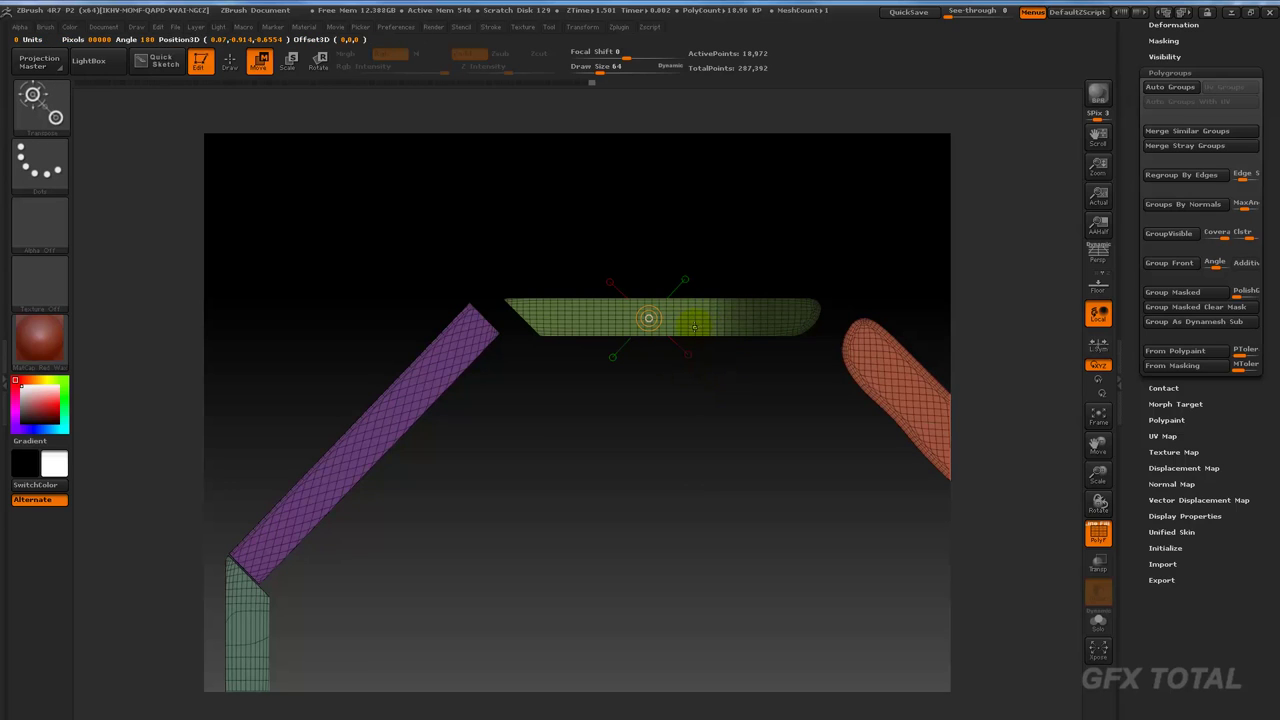
{"action": "left_click", "coordinate": [660, 420], "text": "ctrl"}
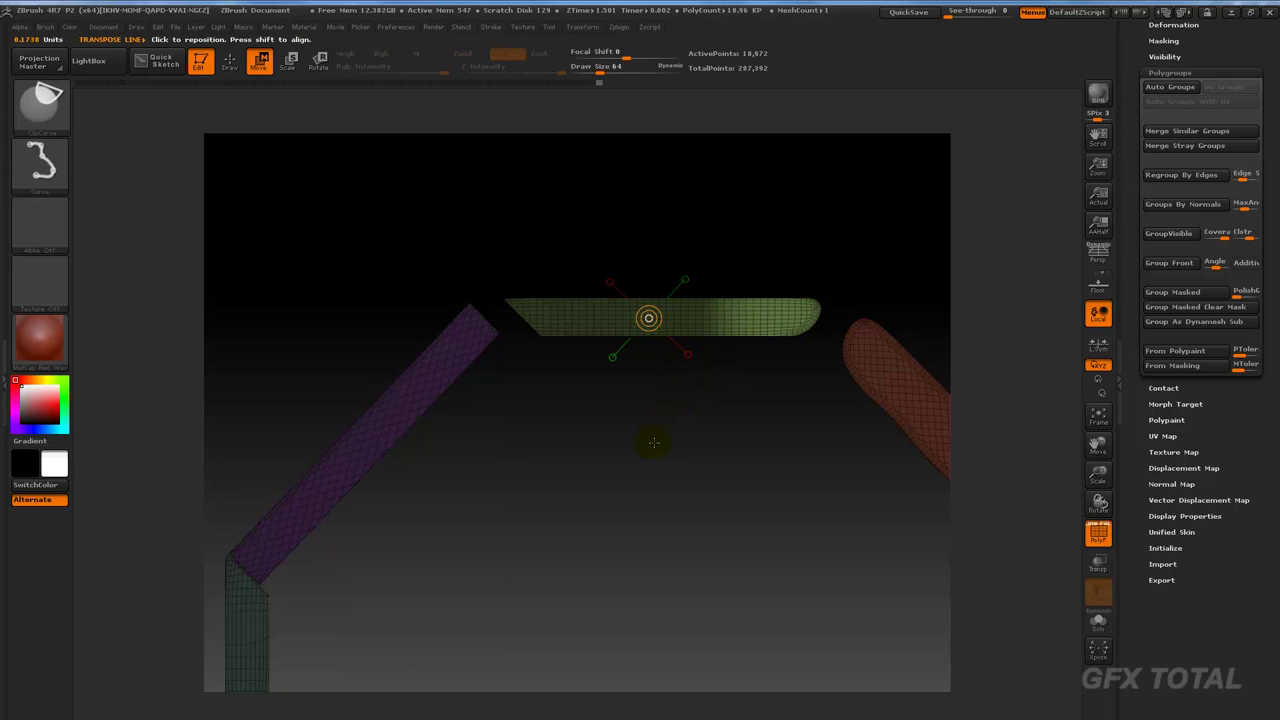
{"action": "left_click", "coordinate": [737, 316]}
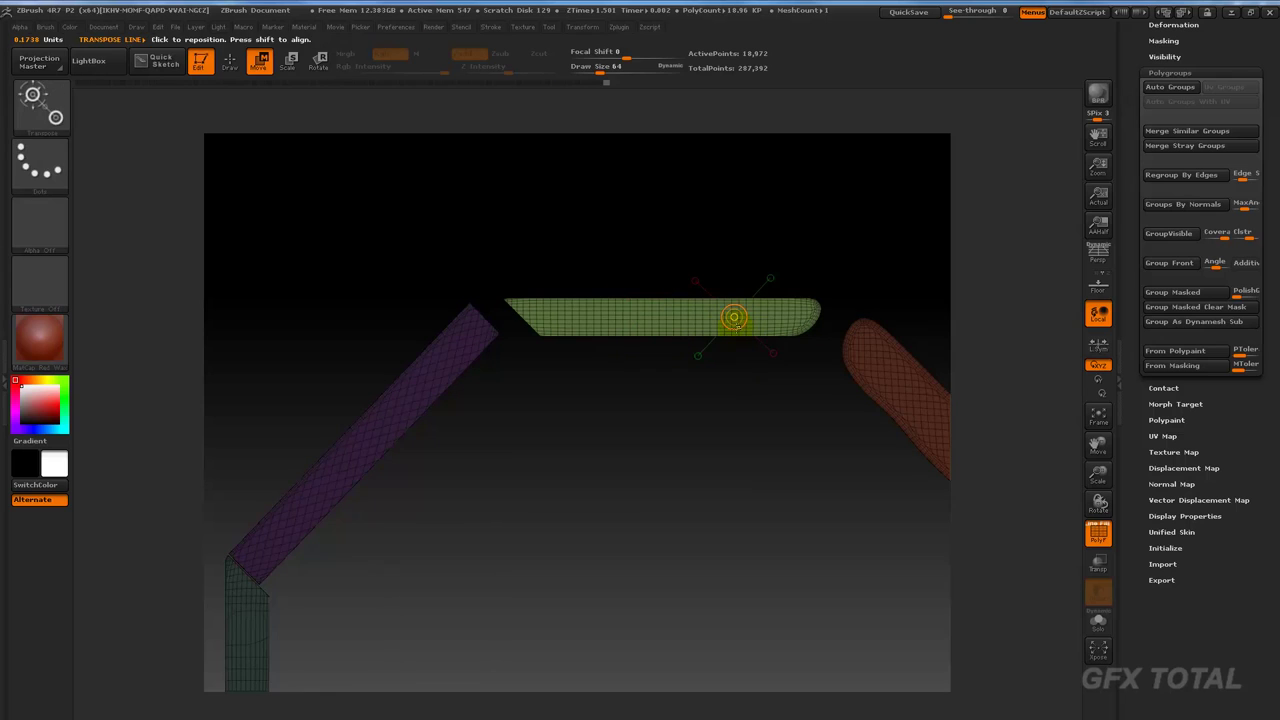
{"action": "left_click", "coordinate": [238, 57]}
{"action": "left_click", "coordinate": [629, 314], "text": "ctrl+shift"}
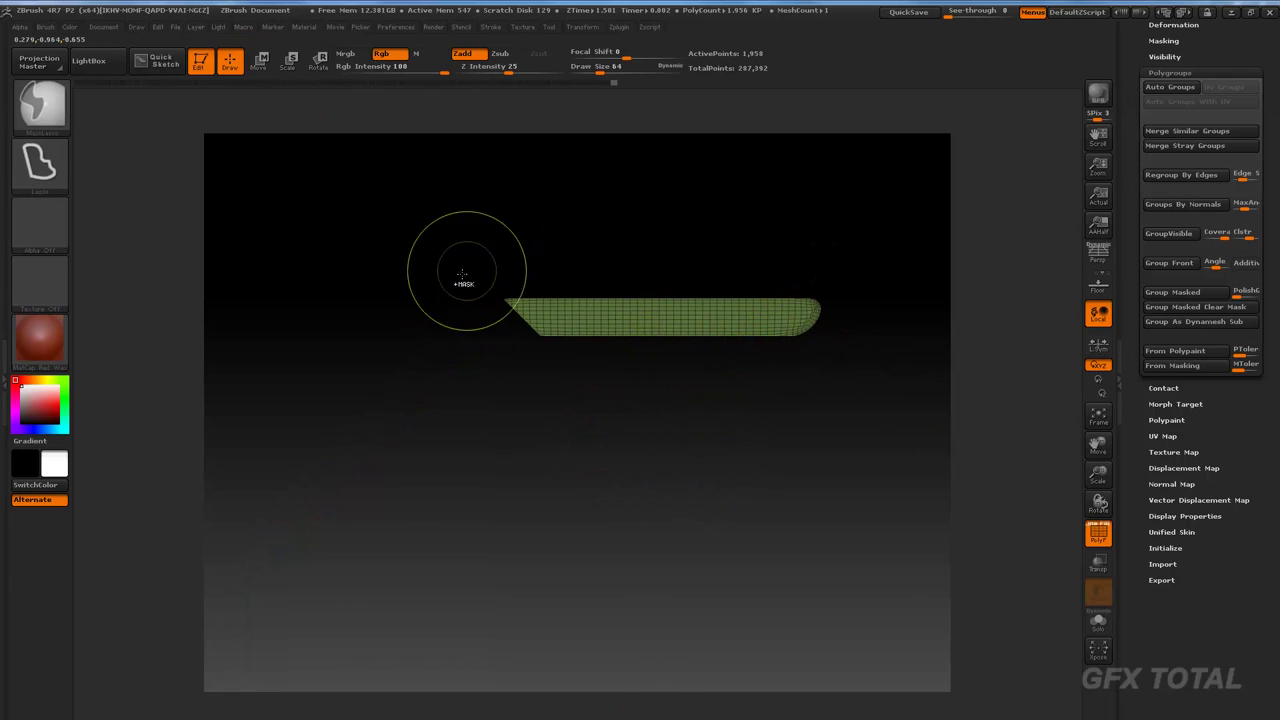
{"action": "left_click", "coordinate": [621, 437], "text": "ctrl"}
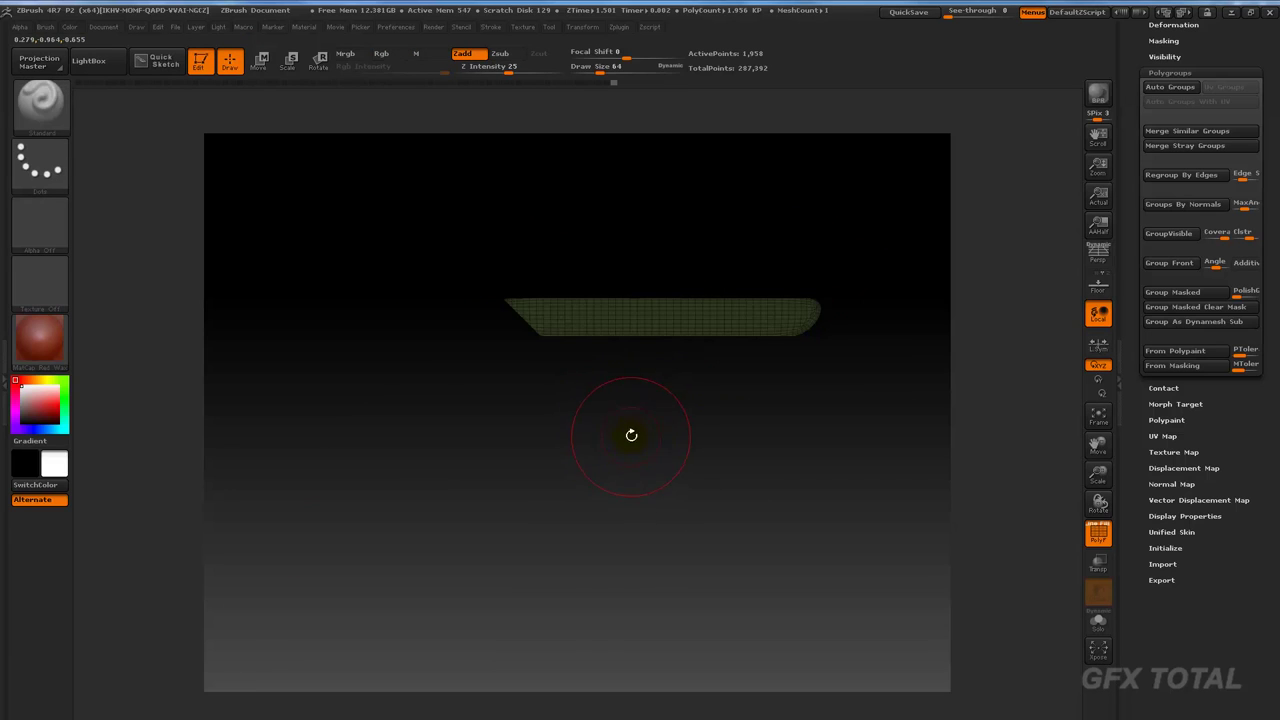
{"action": "left_click", "coordinate": [625, 440], "text": "ctrl+shift"}
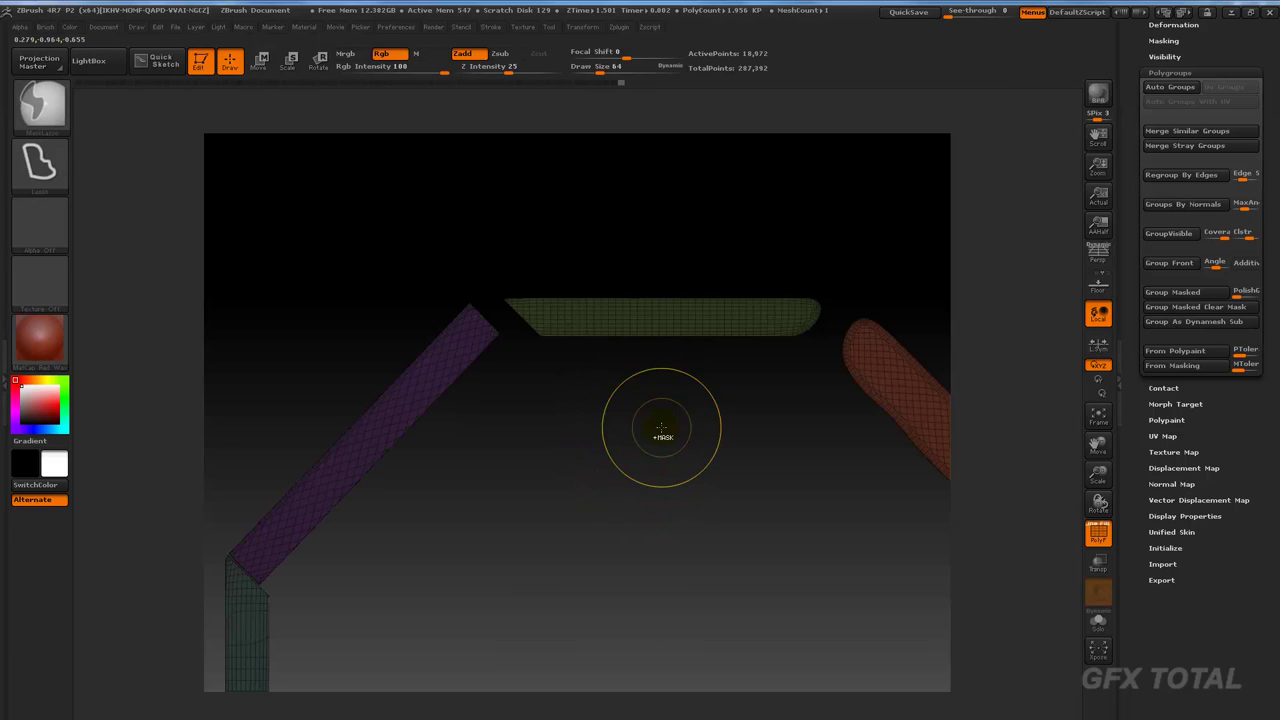
{"action": "left_click", "coordinate": [629, 337], "text": "ctrl+shift"}
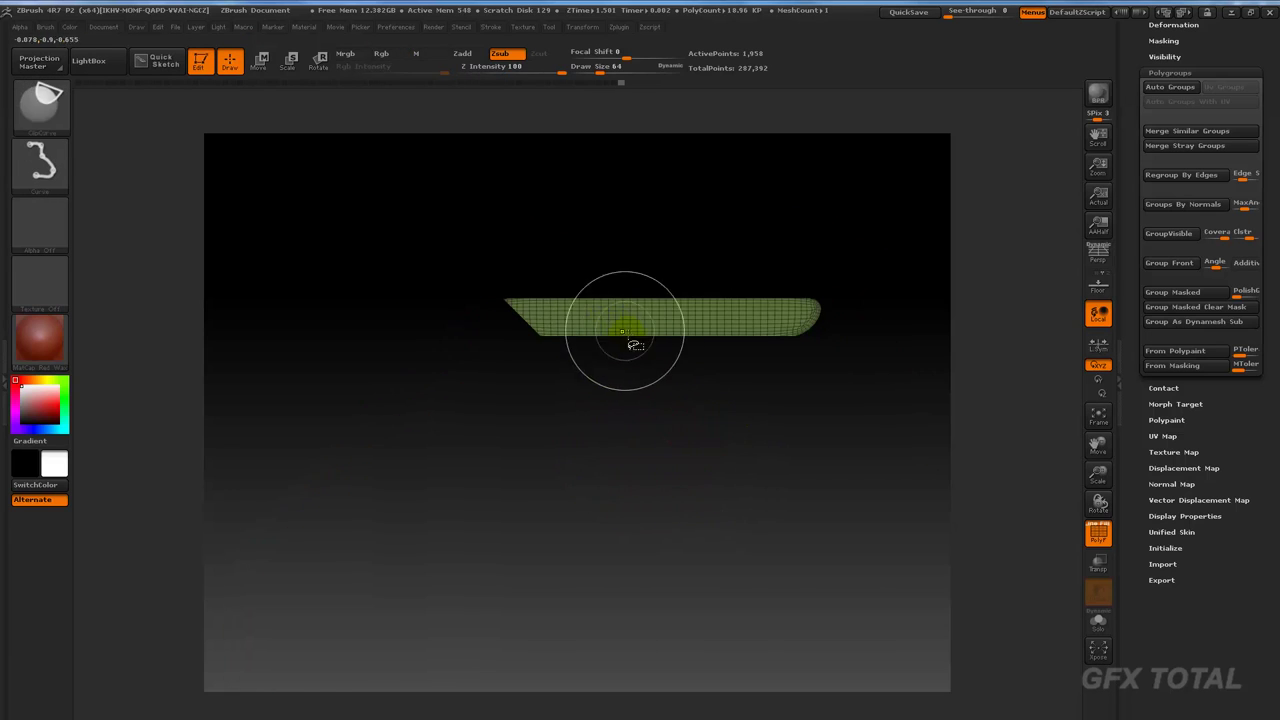
{"action": "left_click", "coordinate": [670, 465], "text": "ctrl+shift"}
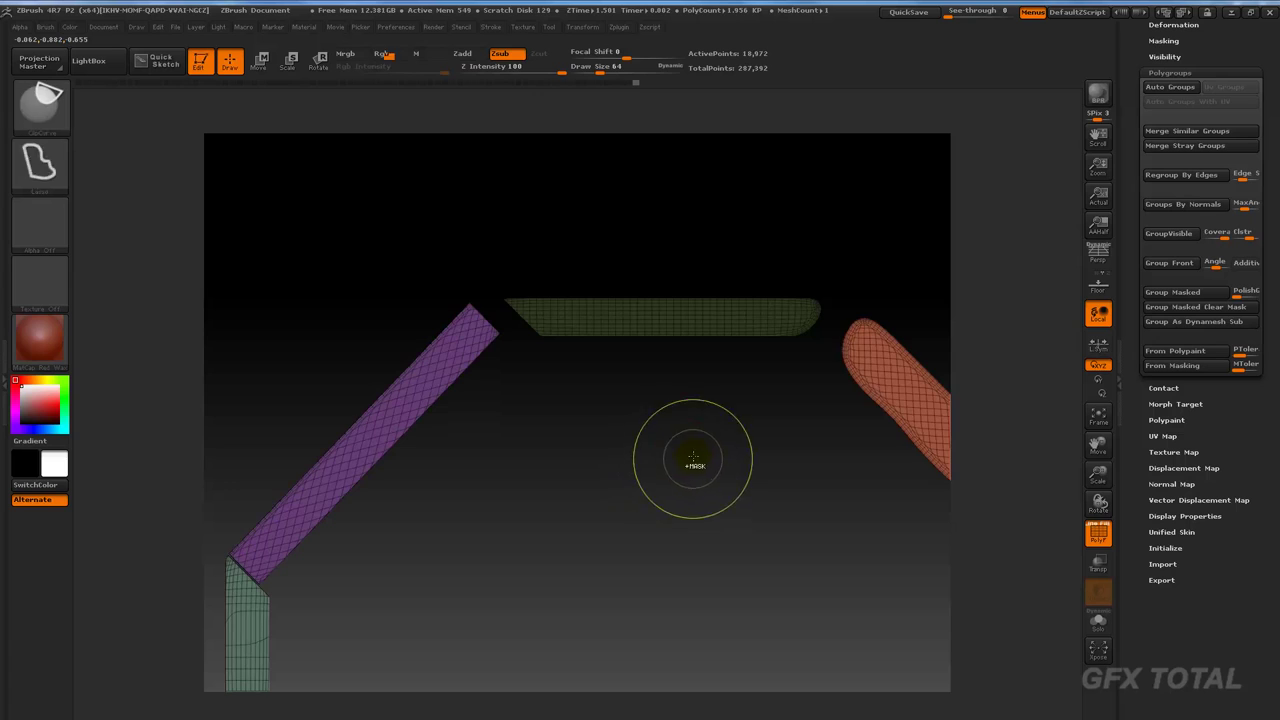
{"action": "left_click", "coordinate": [625, 432], "text": "ctrl+shift"}
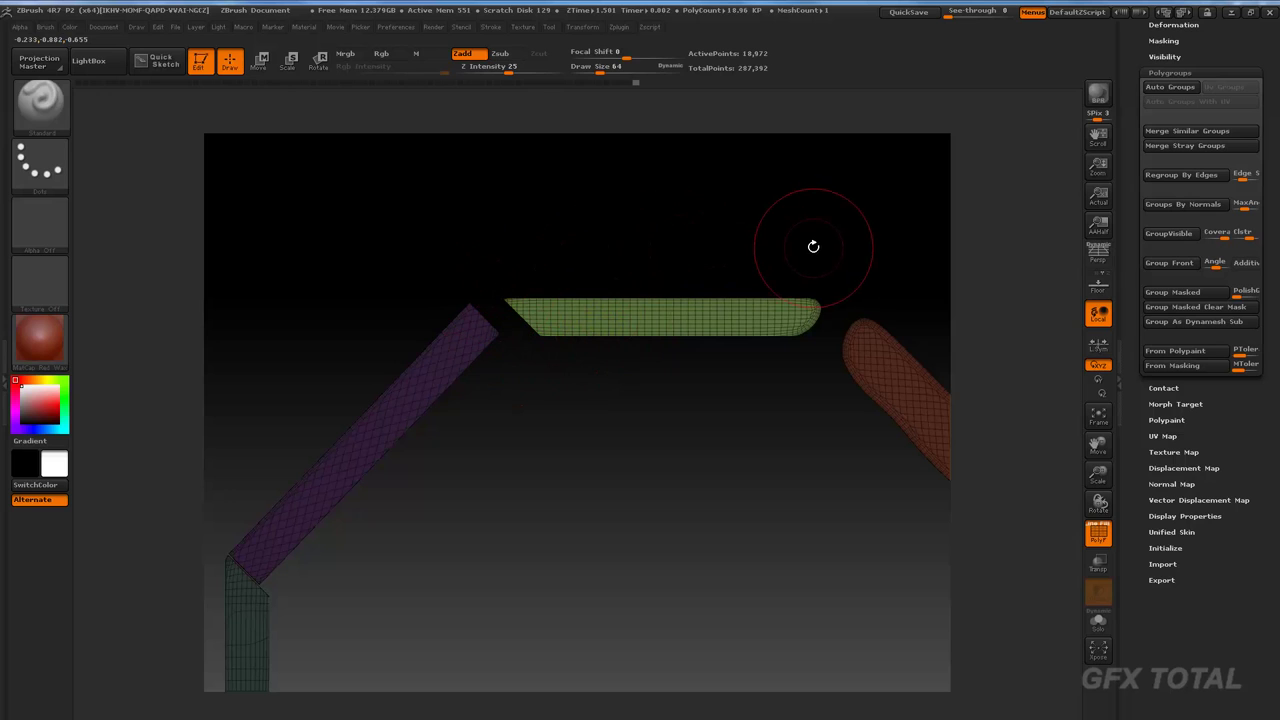
Step: Mask the green plank's right half, extend its left end to the purple bar, then clear the mask
{"action": "left_click_drag", "start_coordinate": [646, 230], "coordinate": [848, 420], "text": "ctrl"}
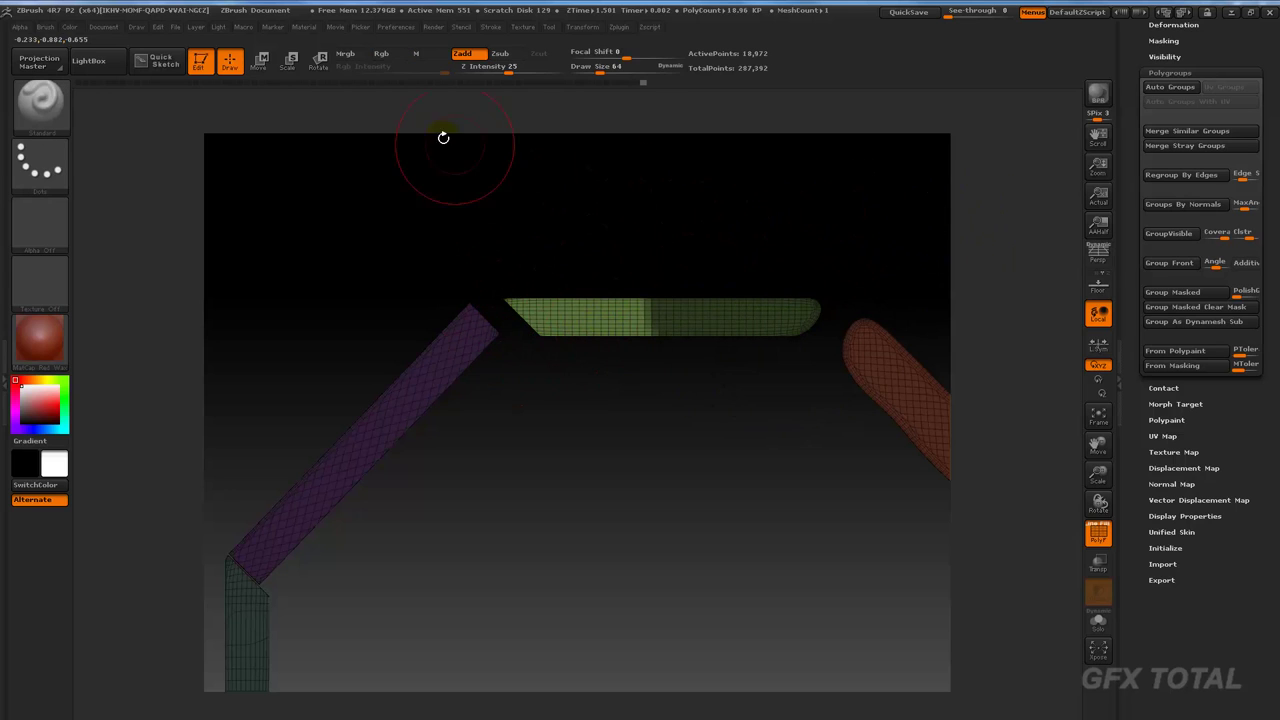
{"action": "left_click", "coordinate": [261, 64]}
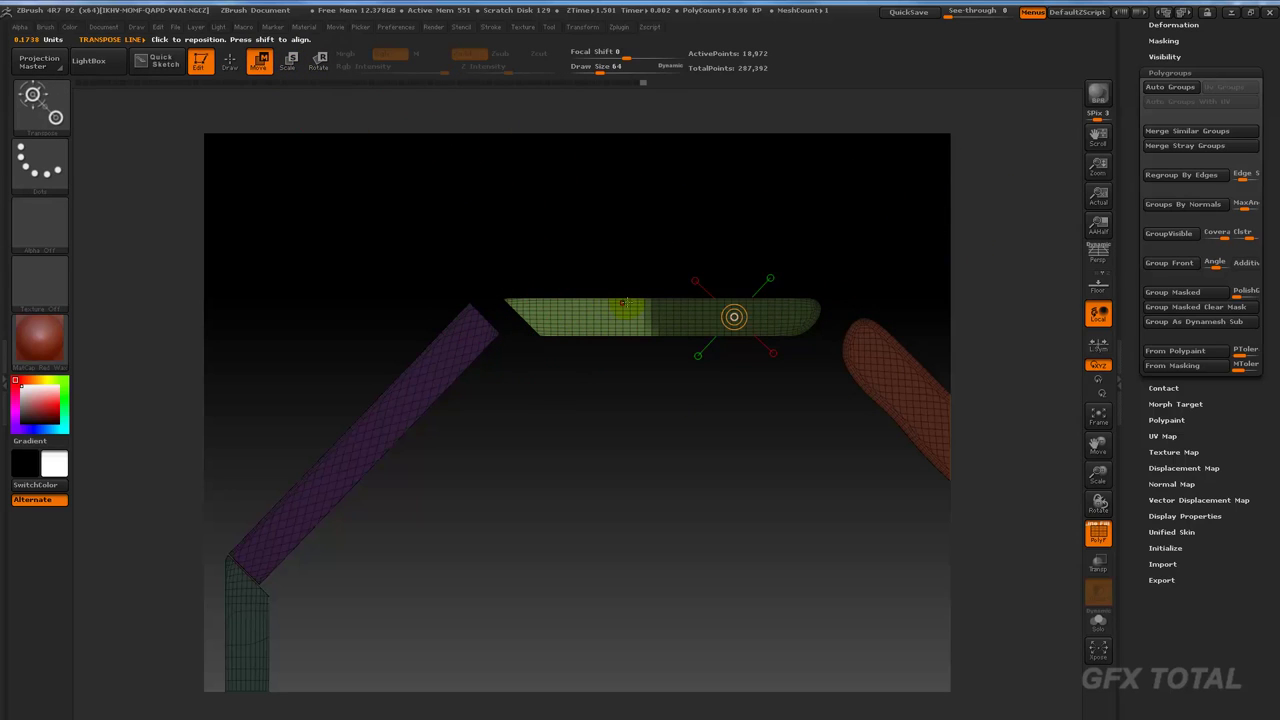
{"action": "mouse_move", "coordinate": [637, 315]}
{"action": "left_mouse_down"}
{"action": "mouse_move", "coordinate": [495, 315]}
{"action": "mouse_move", "coordinate": [566, 315]}
{"action": "left_mouse_up"}
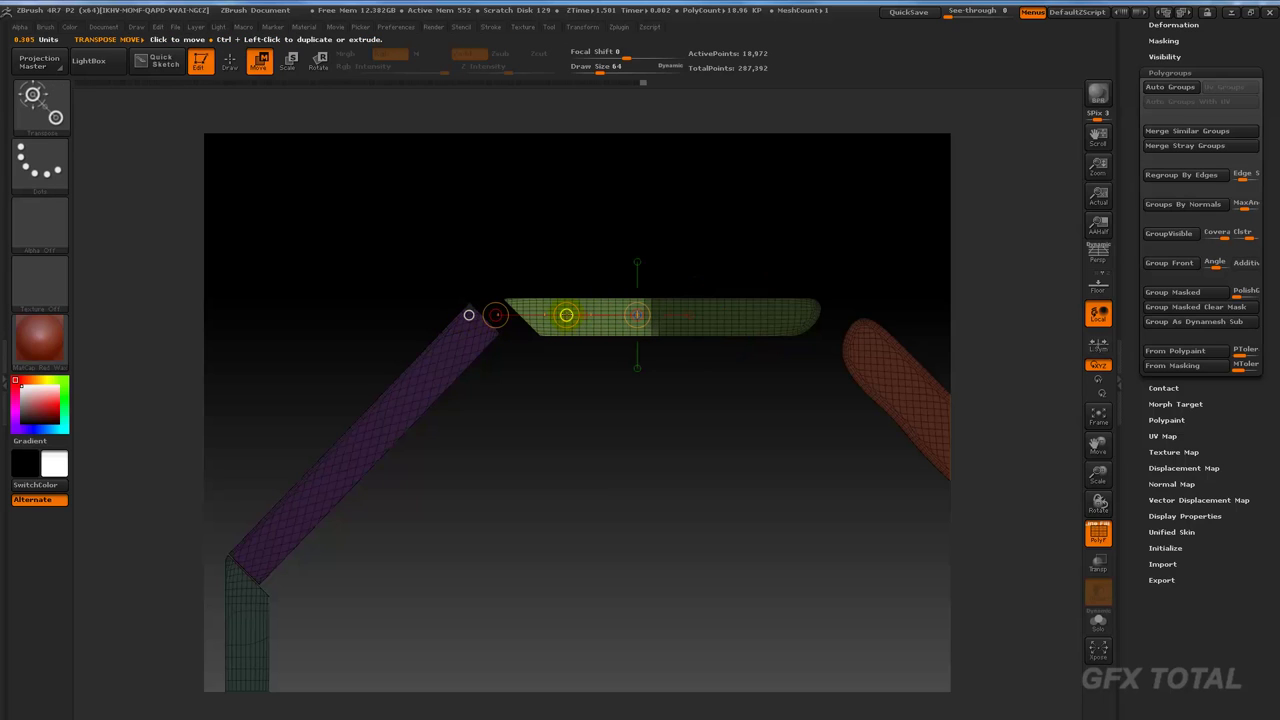
{"action": "left_click_drag", "start_coordinate": [566, 315], "coordinate": [533, 318]}
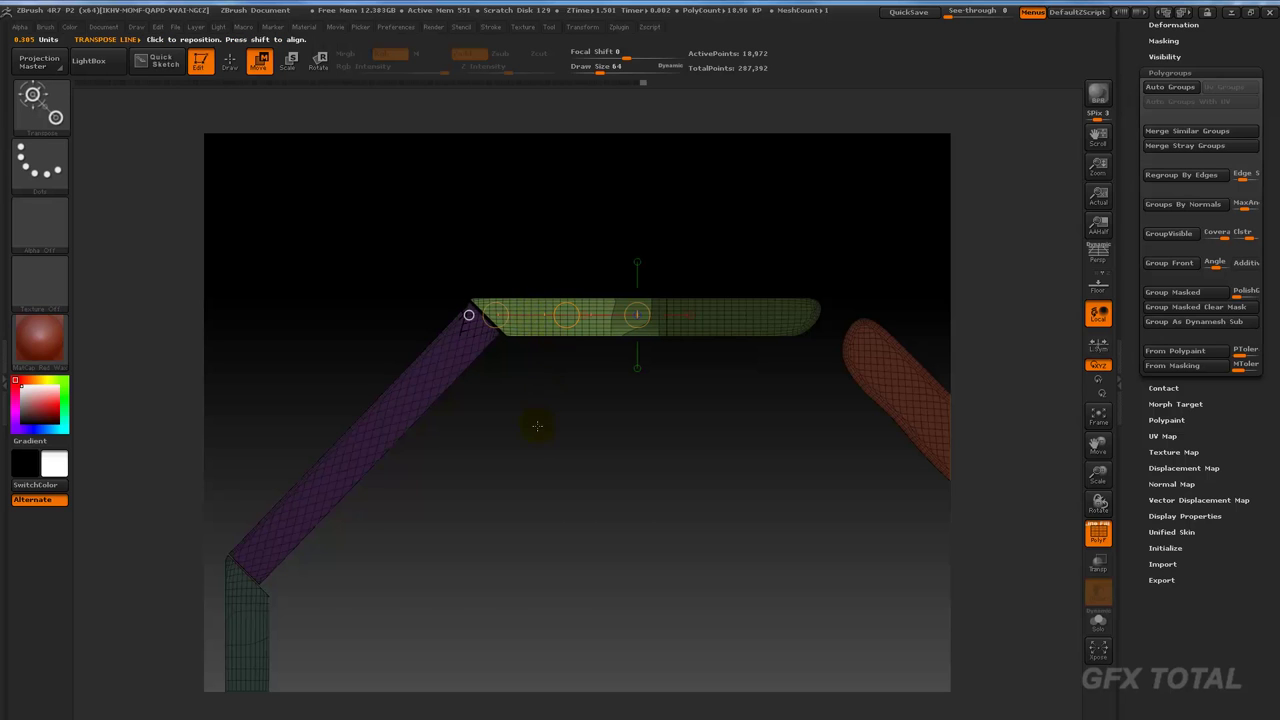
{"action": "mouse_move", "coordinate": [534, 423]}
{"action": "left_mouse_down", "text": "alt"}
{"action": "mouse_move", "coordinate": [550, 364]}
{"action": "mouse_move", "coordinate": [523, 349]}
{"action": "mouse_move", "coordinate": [543, 397]}
{"action": "mouse_move", "coordinate": [510, 340]}
{"action": "left_mouse_up", "text": "alt"}
{"action": "key", "text": "q"}
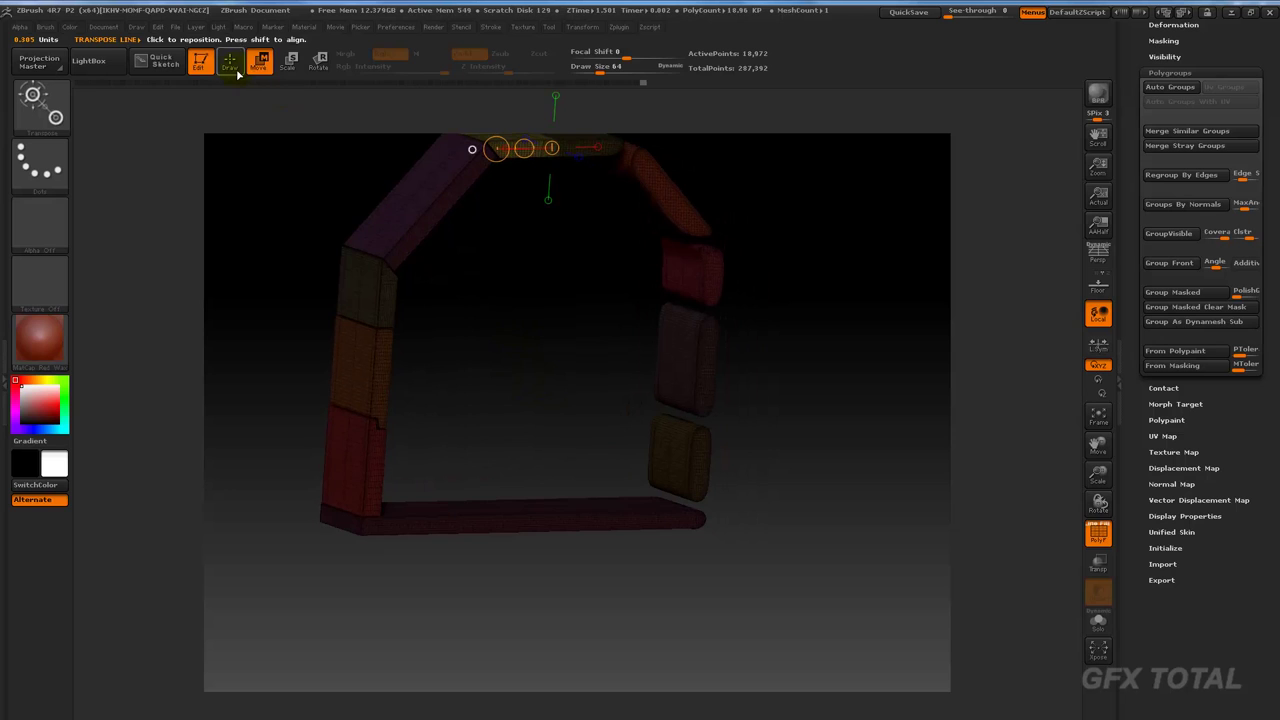
{"action": "mouse_move", "coordinate": [294, 266]}
{"action": "left_mouse_down", "text": "shift"}
{"action": "mouse_move", "coordinate": [283, 274]}
{"action": "mouse_move", "coordinate": [323, 350]}
{"action": "left_mouse_up", "text": "shift"}
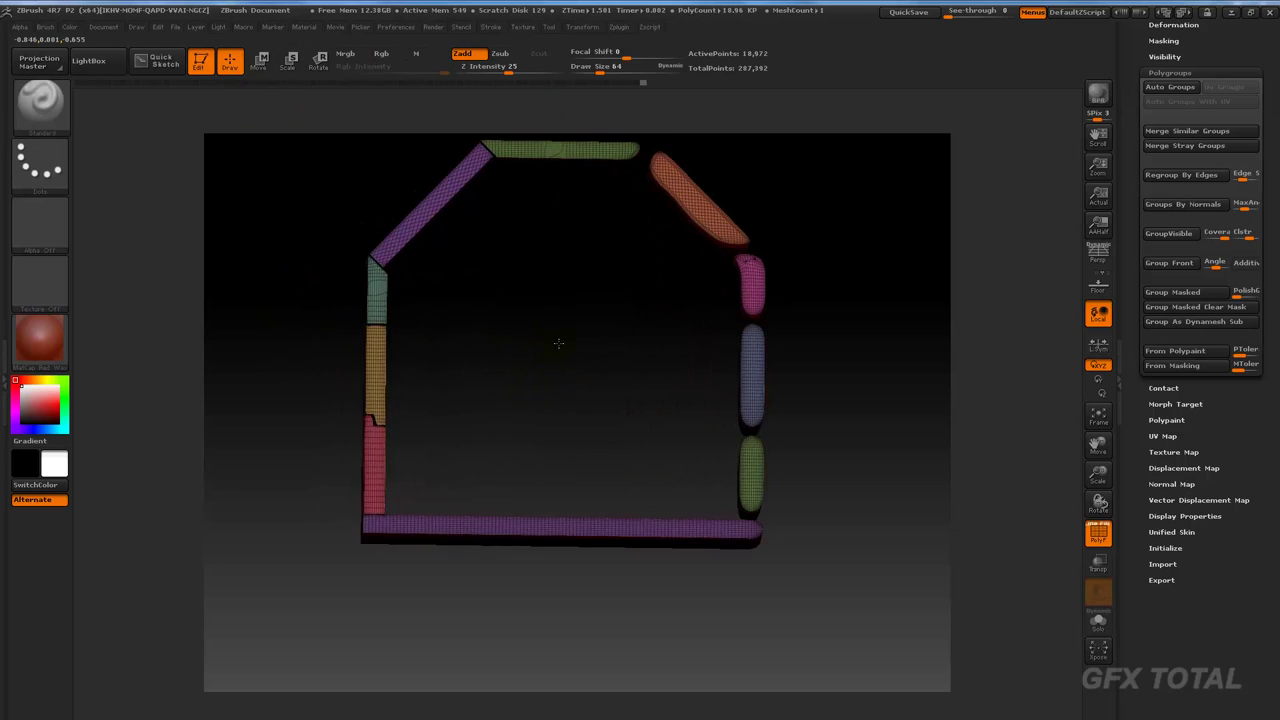
{"action": "mouse_move", "coordinate": [560, 346]}
{"action": "left_mouse_down"}
{"action": "mouse_move", "coordinate": [866, 451]}
{"action": "mouse_move", "coordinate": [871, 414]}
{"action": "mouse_move", "coordinate": [1054, 433]}
{"action": "left_mouse_up"}
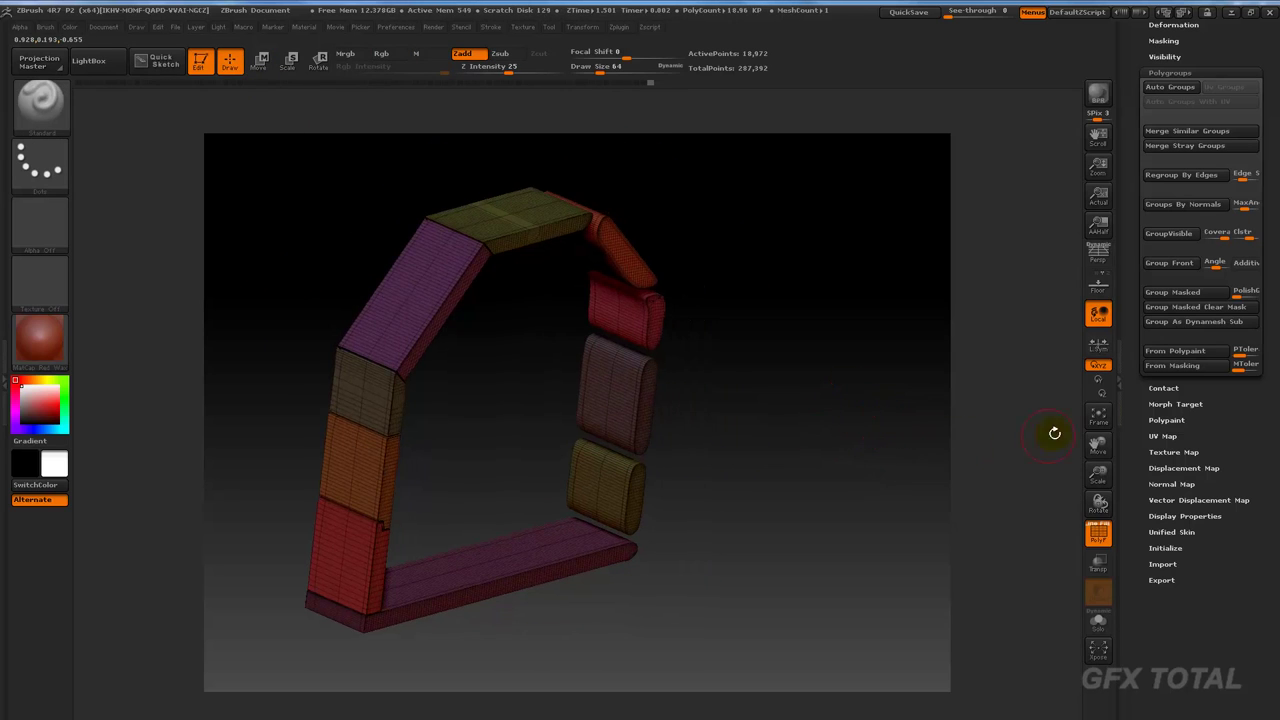
Step: Apply Geometry > Modify Topology > Mirror And Weld to close the gabled frame
{"action": "left_click", "coordinate": [1168, 76]}
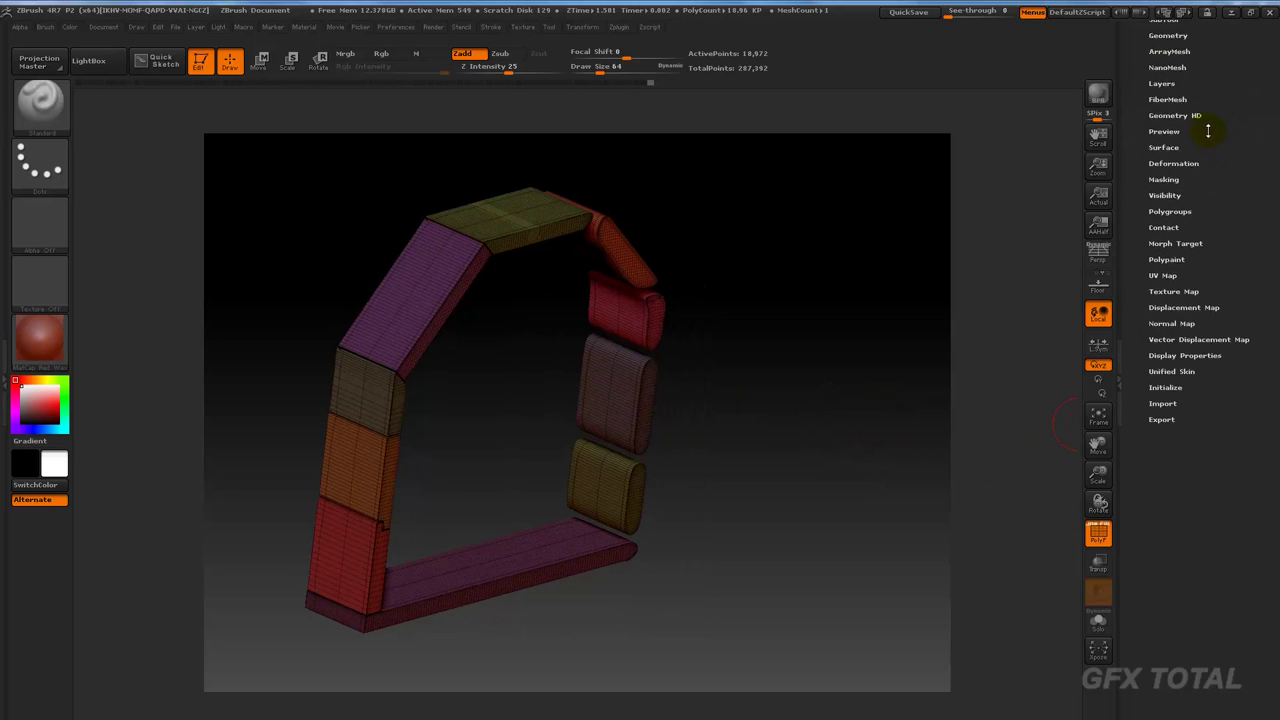
{"action": "scroll", "coordinate": [1215, 140], "scroll_direction": "up", "scroll_amount": 5}
{"action": "left_click", "coordinate": [1181, 188]}
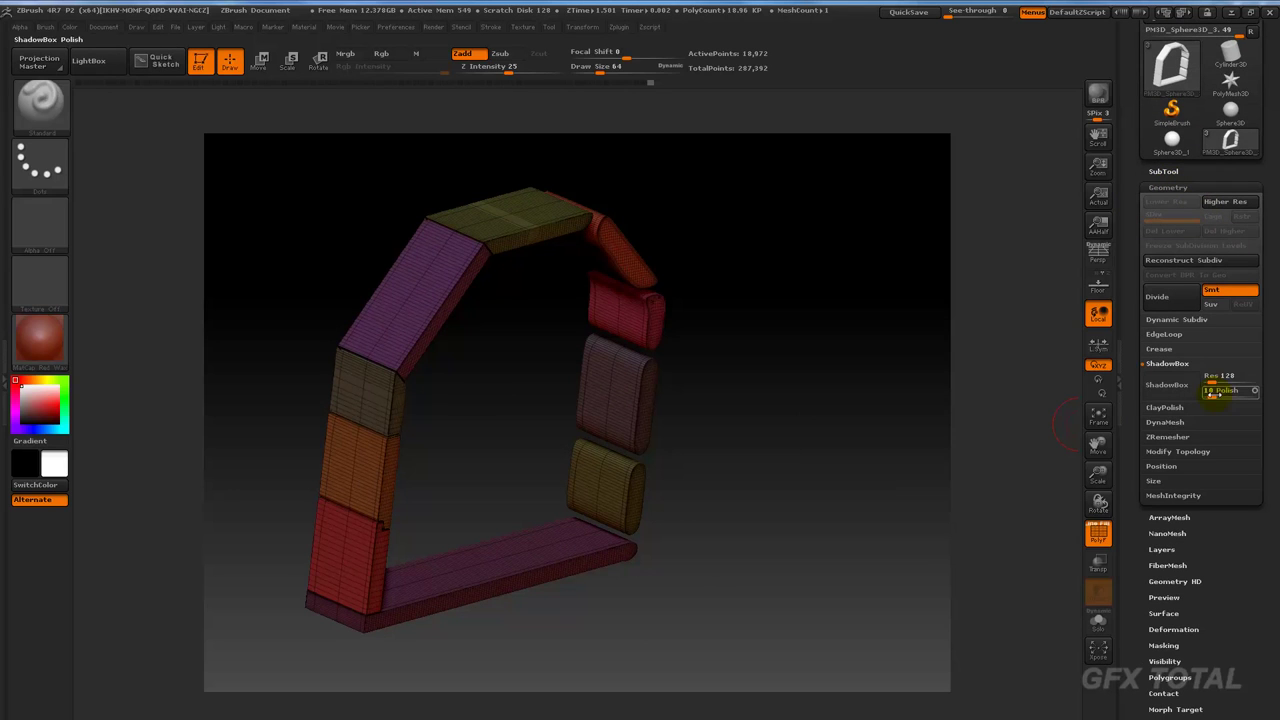
{"action": "left_click", "coordinate": [1184, 451]}
{"action": "left_click", "coordinate": [1200, 470]}
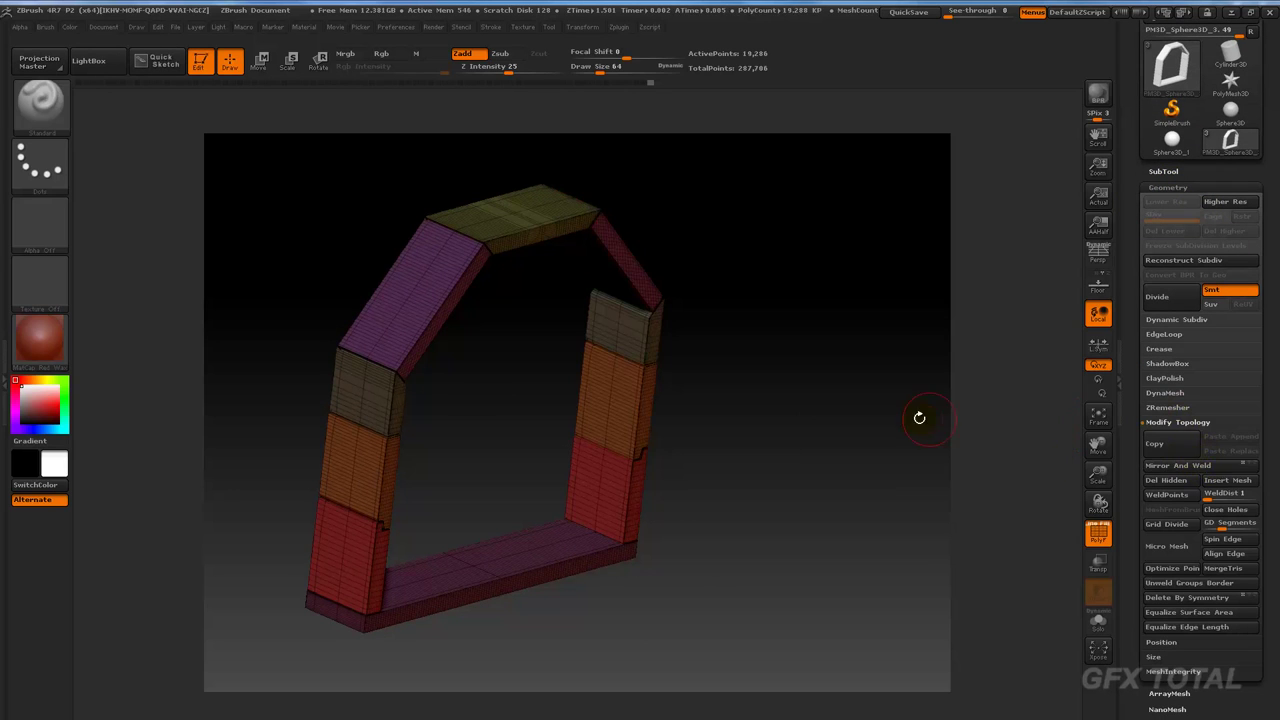
Step: Inspect the mirrored frame with polygroup colours toggled, then lay a Transpose line across the orange section
{"action": "left_click_drag", "start_coordinate": [920, 414], "coordinate": [1067, 552]}
{"action": "left_click", "coordinate": [1098, 535]}
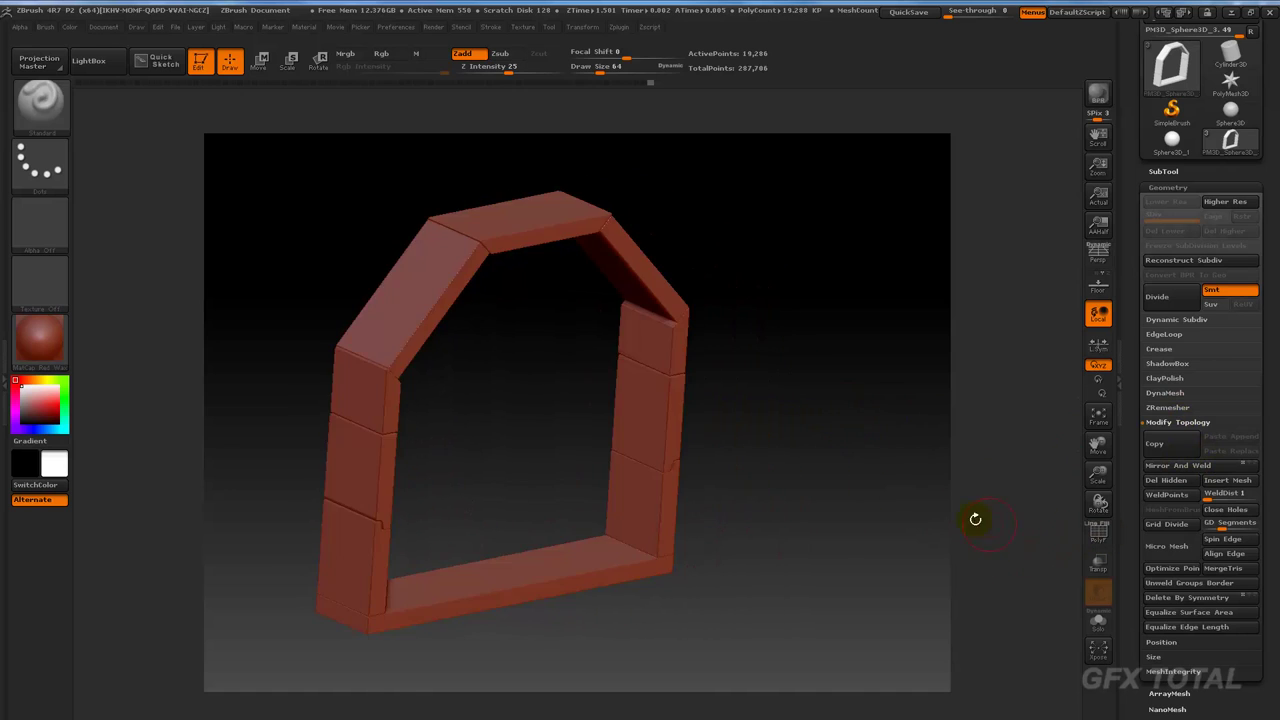
{"action": "mouse_move", "coordinate": [974, 517]}
{"action": "left_mouse_down", "text": "shift"}
{"action": "mouse_move", "coordinate": [816, 466]}
{"action": "mouse_move", "coordinate": [721, 312]}
{"action": "left_mouse_up", "text": "shift"}
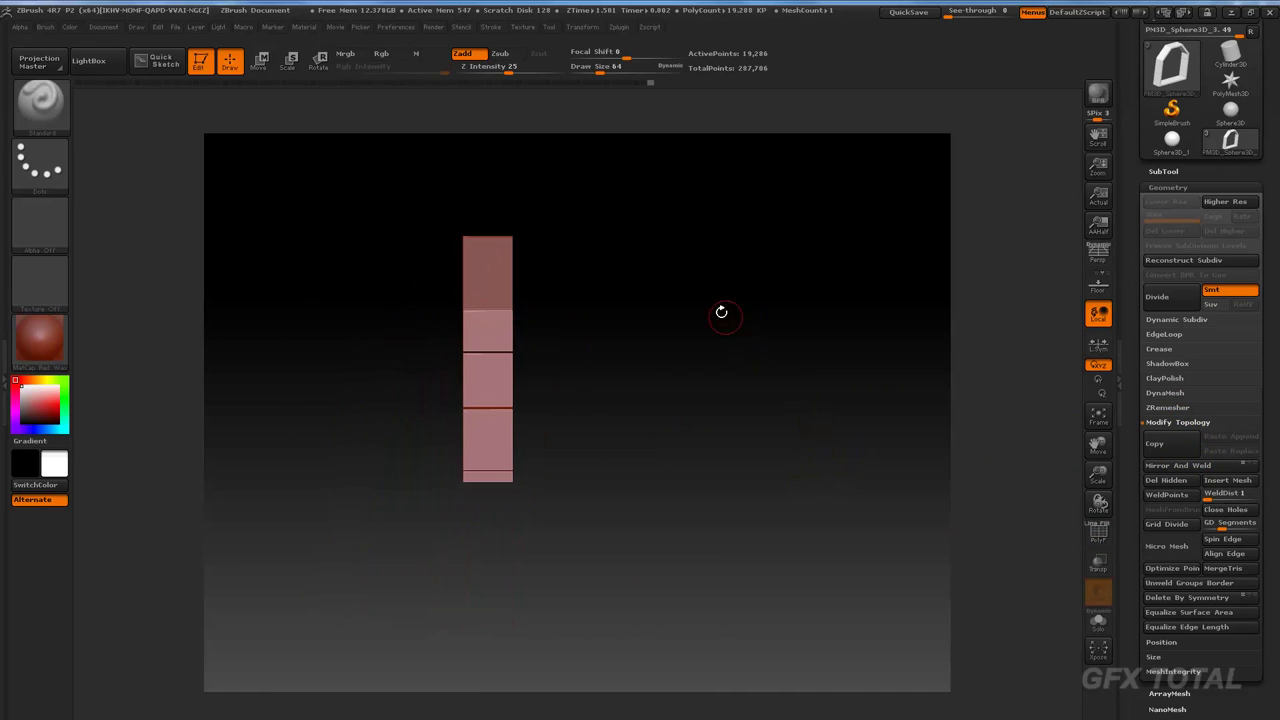
{"action": "left_click", "coordinate": [1097, 535]}
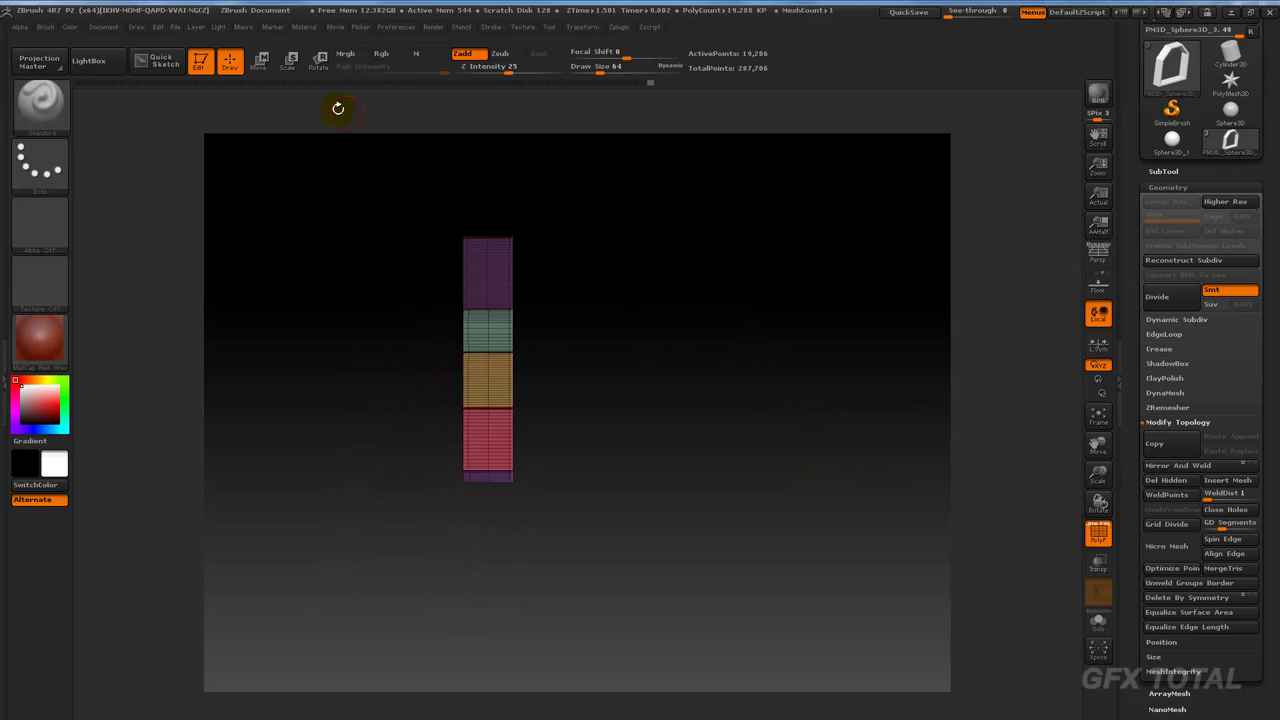
{"action": "left_click", "coordinate": [260, 62]}
{"action": "left_click_drag", "start_coordinate": [487, 364], "coordinate": [520, 367]}
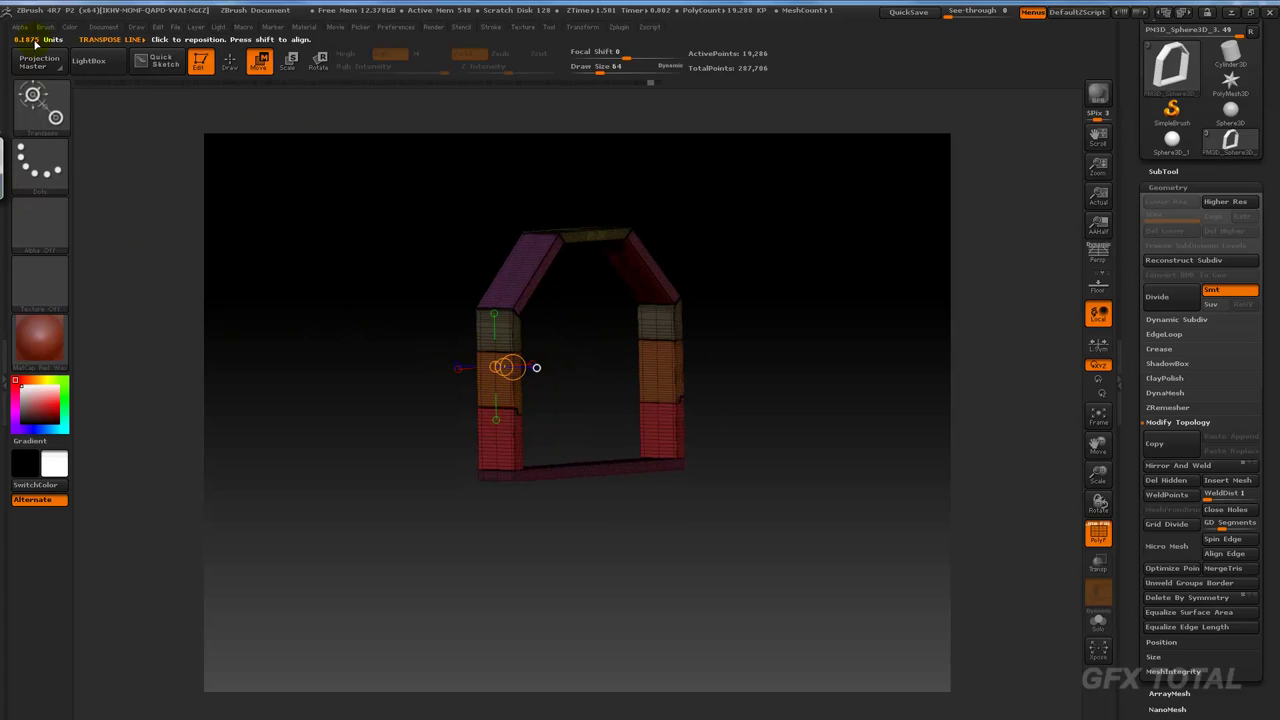
Step: Lower Auto Masking's Mask By Polygroups to 14 and stretch the gabled arch back into a deep doghouse
{"action": "left_click", "coordinate": [8, 56]}
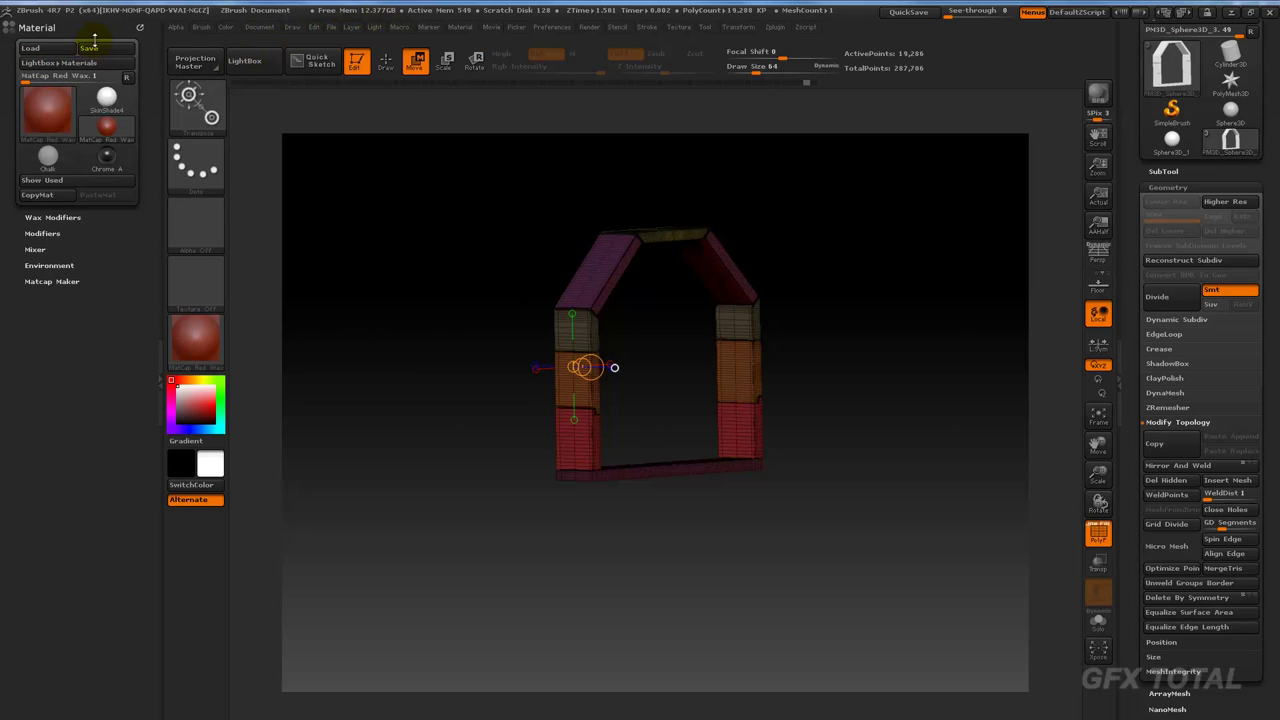
{"action": "left_click", "coordinate": [141, 27]}
{"action": "left_click", "coordinate": [201, 27]}
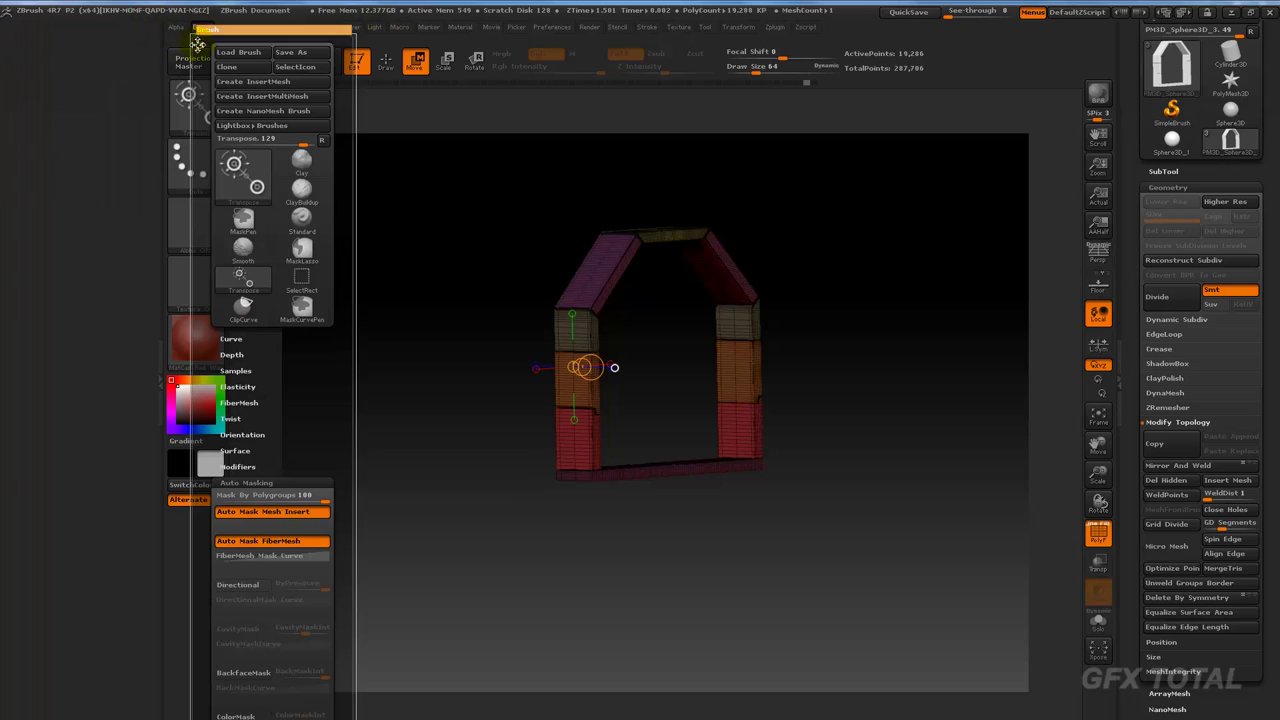
{"action": "left_click", "coordinate": [197, 42]}
{"action": "scroll", "coordinate": [122, 378], "scroll_direction": "down", "scroll_amount": 3}
{"action": "left_click_drag", "start_coordinate": [120, 248], "coordinate": [124, 378]}
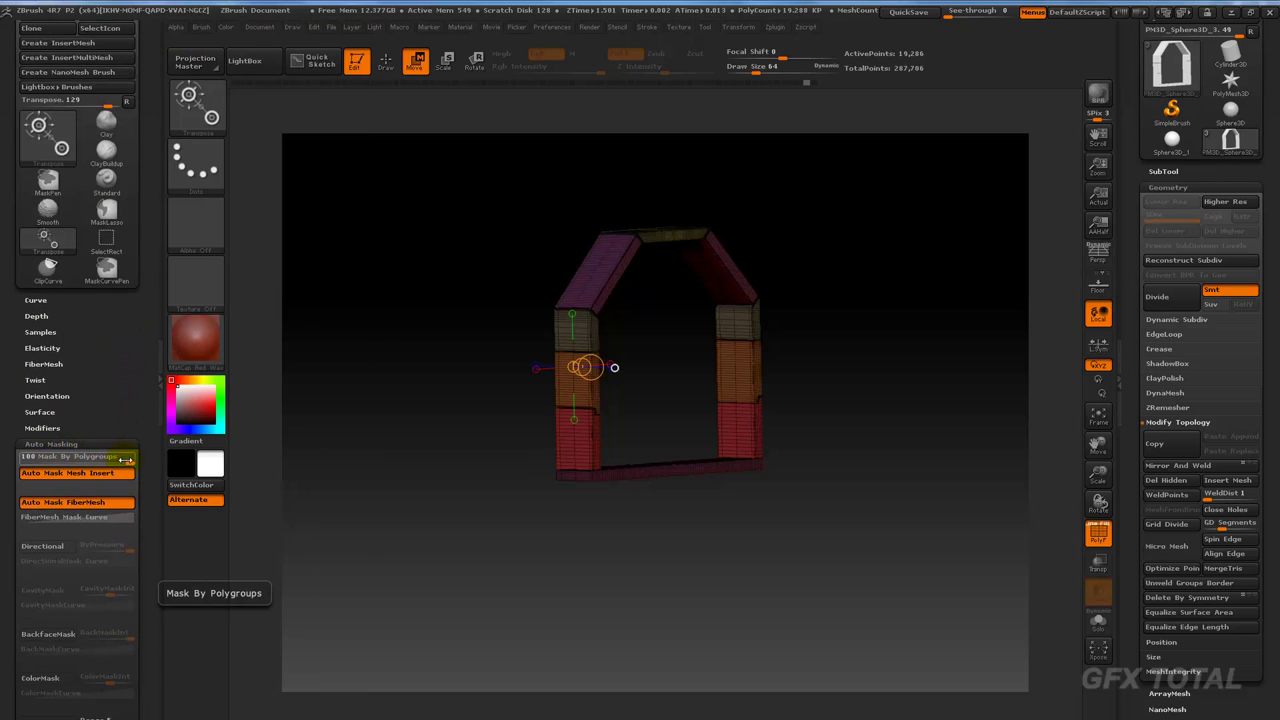
{"action": "left_click_drag", "start_coordinate": [126, 459], "coordinate": [60, 463]}
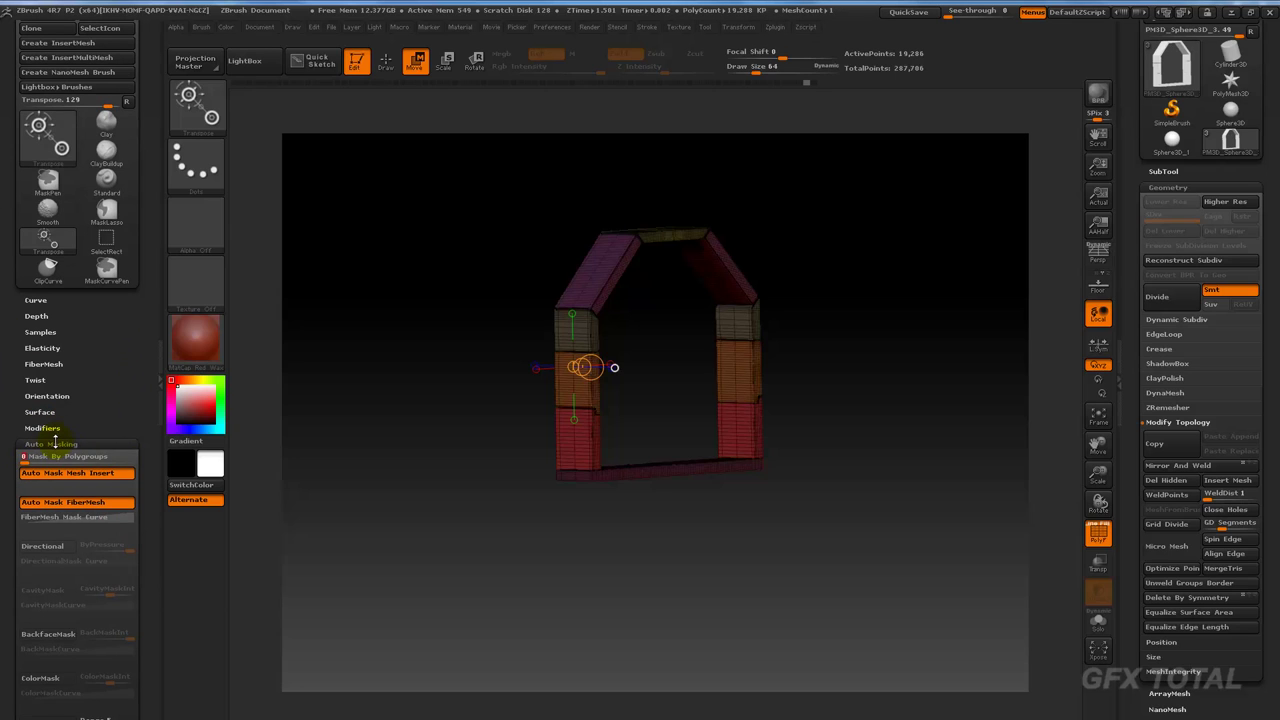
{"action": "left_click", "coordinate": [54, 443]}
{"action": "left_click_drag", "start_coordinate": [309, 447], "coordinate": [506, 517]}
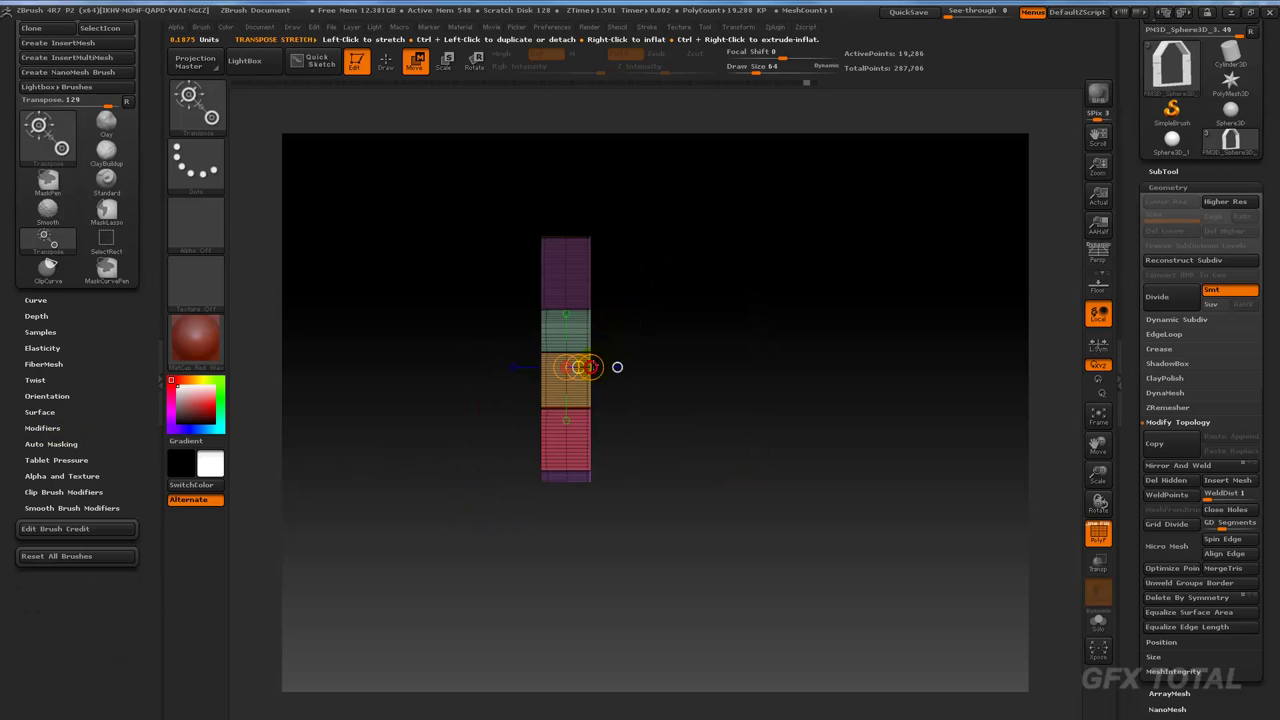
{"action": "mouse_move", "coordinate": [591, 355]}
{"action": "left_mouse_down"}
{"action": "mouse_move", "coordinate": [769, 357]}
{"action": "mouse_move", "coordinate": [884, 380]}
{"action": "mouse_move", "coordinate": [929, 363]}
{"action": "left_mouse_up"}
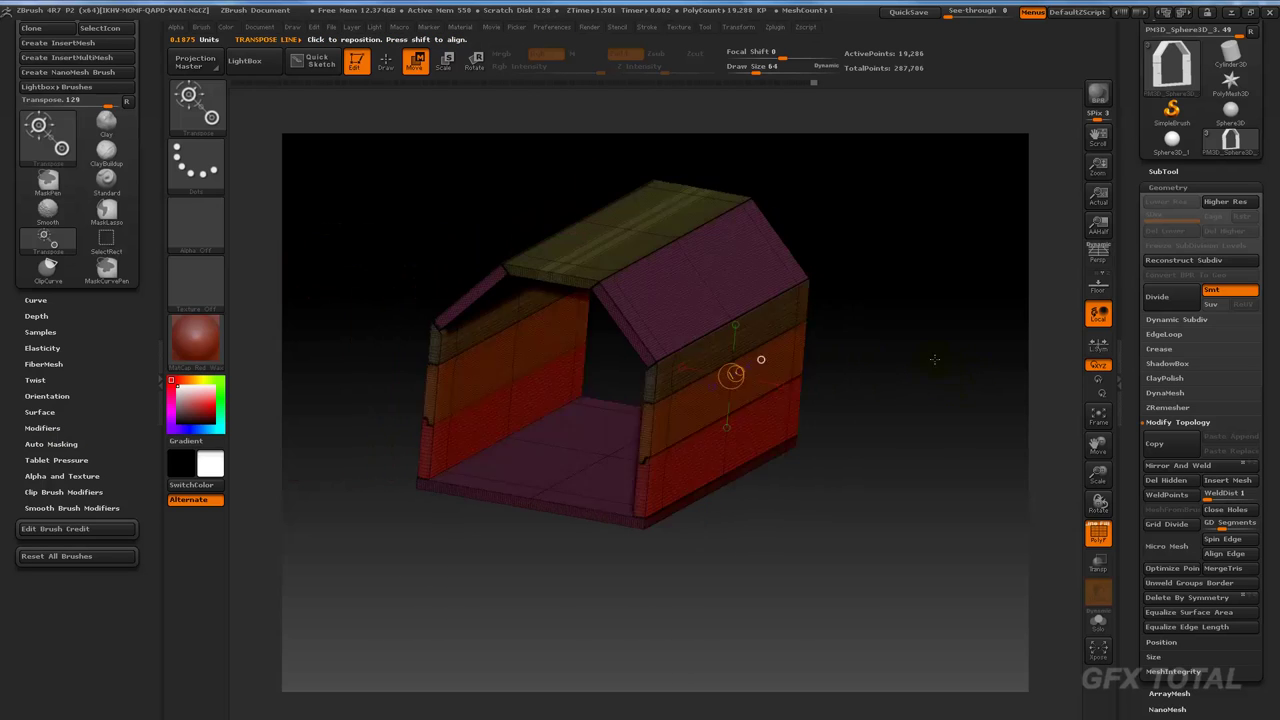
Step: Turn on Persp, turn off PolyF, orbit into the house's open end, and show the SubTool list
{"action": "key", "text": "q"}
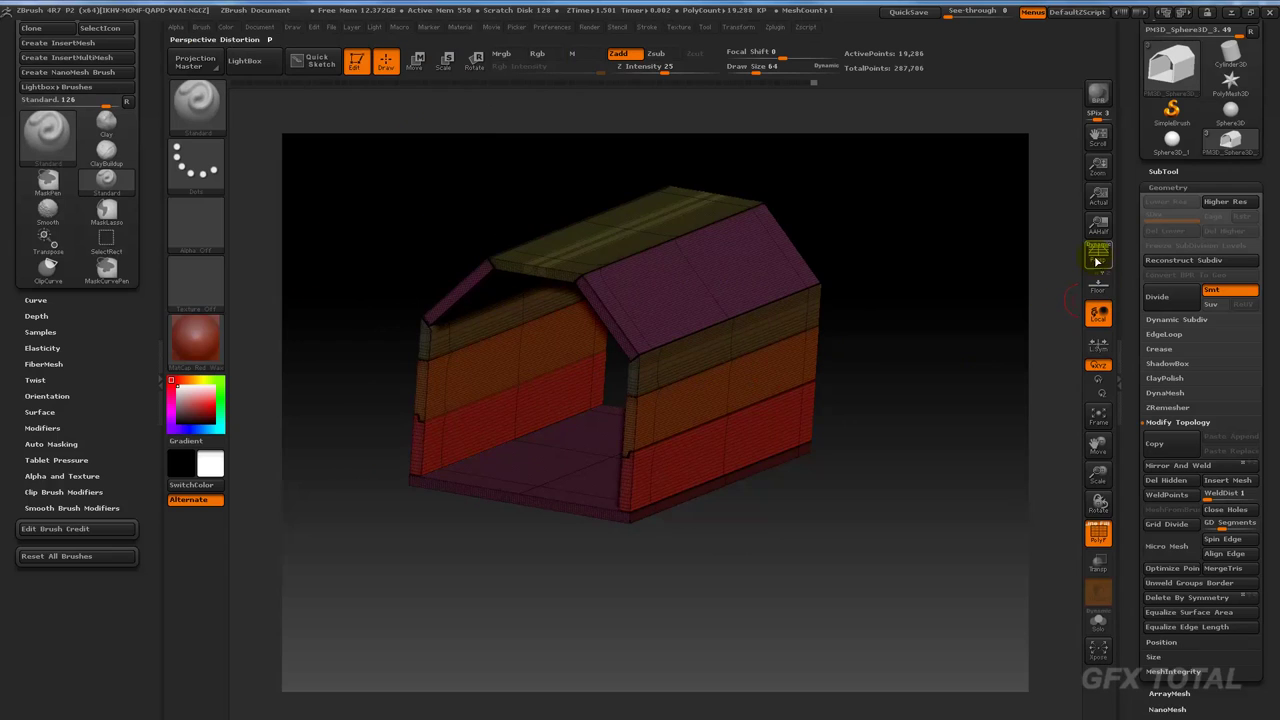
{"action": "left_click", "coordinate": [1097, 261]}
{"action": "mouse_move", "coordinate": [894, 323]}
{"action": "left_mouse_down"}
{"action": "mouse_move", "coordinate": [943, 340]}
{"action": "mouse_move", "coordinate": [905, 375]}
{"action": "left_mouse_up"}
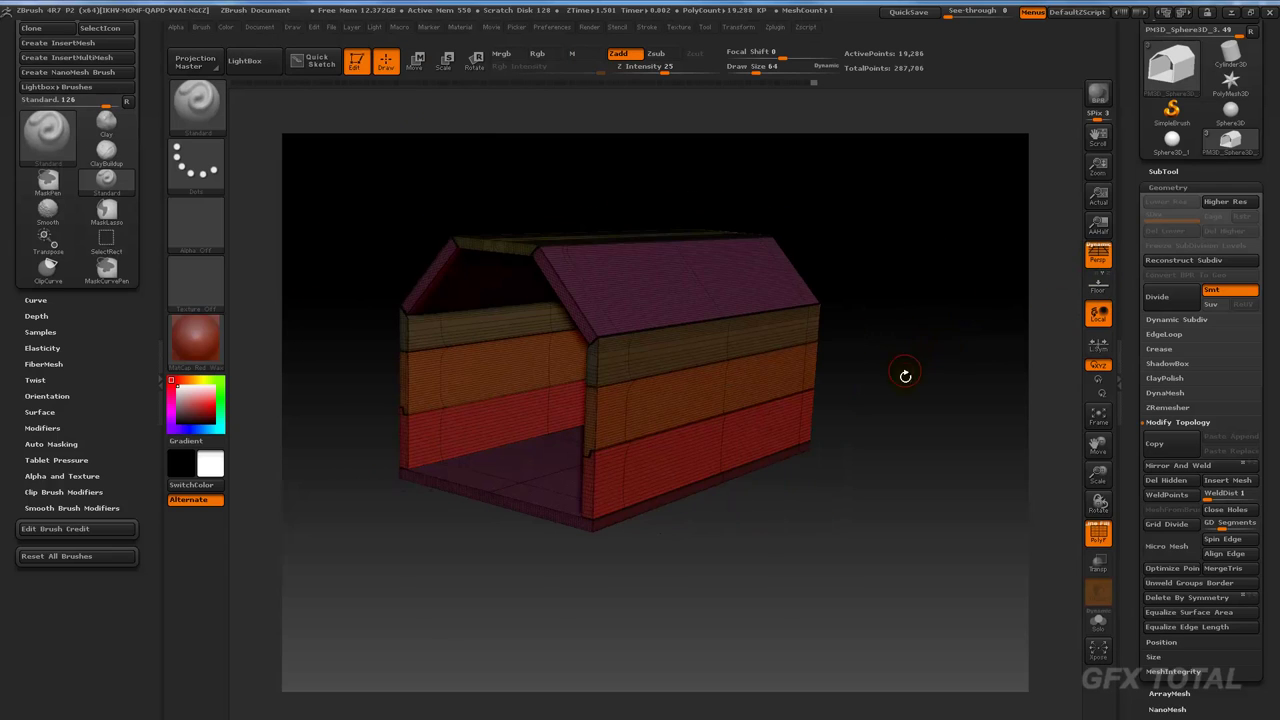
{"action": "left_click", "coordinate": [1098, 533]}
{"action": "mouse_move", "coordinate": [1010, 530]}
{"action": "left_mouse_down"}
{"action": "mouse_move", "coordinate": [971, 500]}
{"action": "mouse_move", "coordinate": [788, 626]}
{"action": "left_mouse_up"}
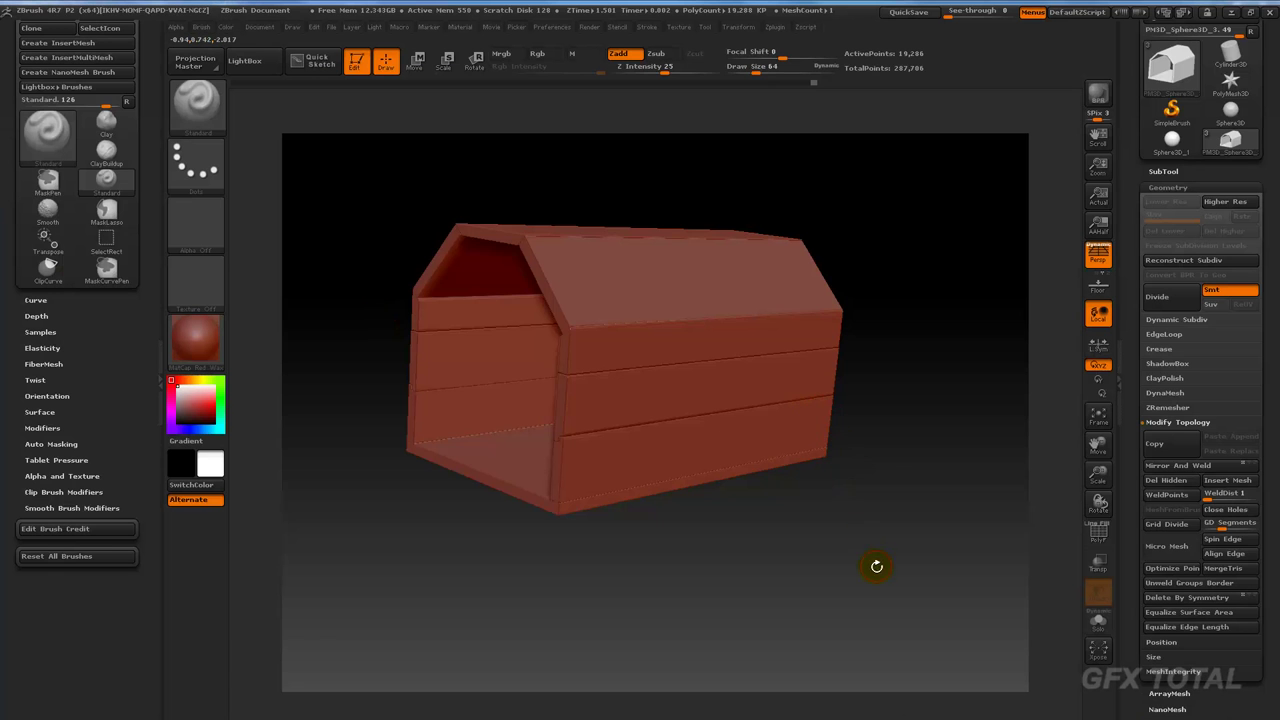
{"action": "mouse_move", "coordinate": [876, 566]}
{"action": "left_mouse_down"}
{"action": "mouse_move", "coordinate": [882, 353]}
{"action": "mouse_move", "coordinate": [1000, 300]}
{"action": "left_mouse_up"}
{"action": "left_click", "coordinate": [1163, 171]}
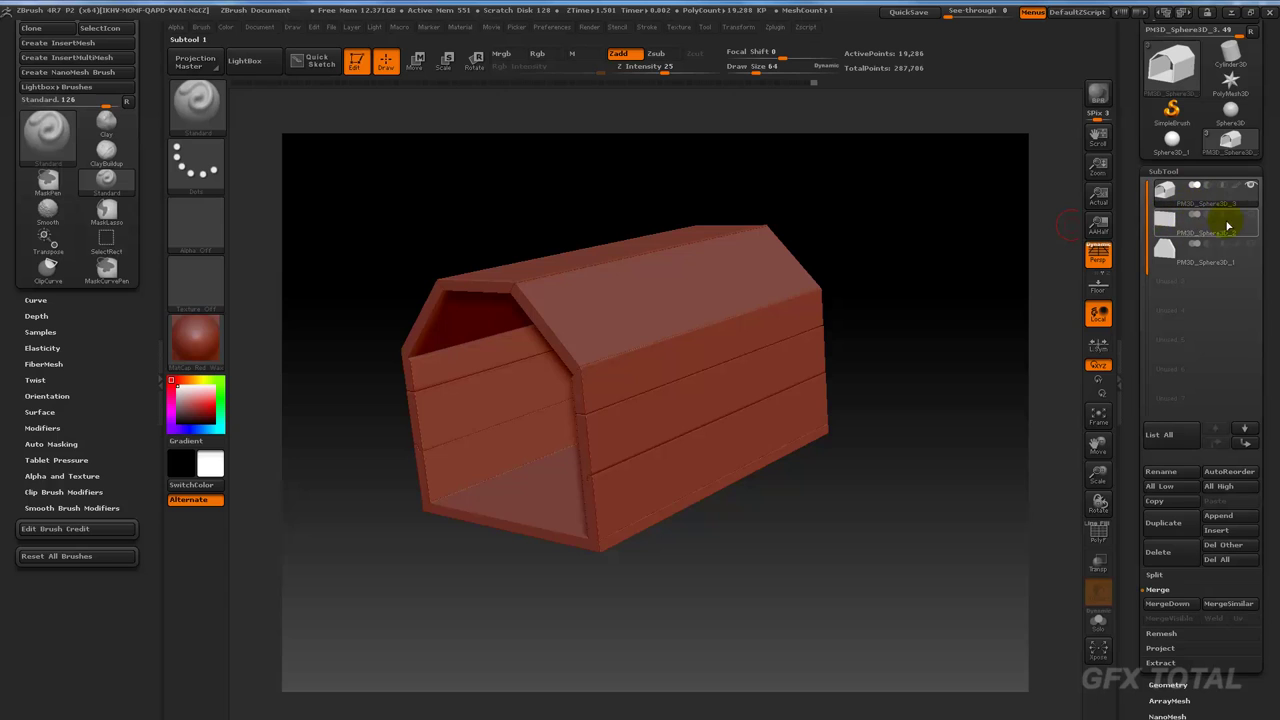
Step: With Transp and Solo on and Persp off, slide the gabled block about 180 px sideways
{"action": "mouse_move", "coordinate": [1000, 420]}
{"action": "left_mouse_down"}
{"action": "mouse_move", "coordinate": [920, 418]}
{"action": "mouse_move", "coordinate": [891, 434]}
{"action": "mouse_move", "coordinate": [743, 417]}
{"action": "left_mouse_up"}
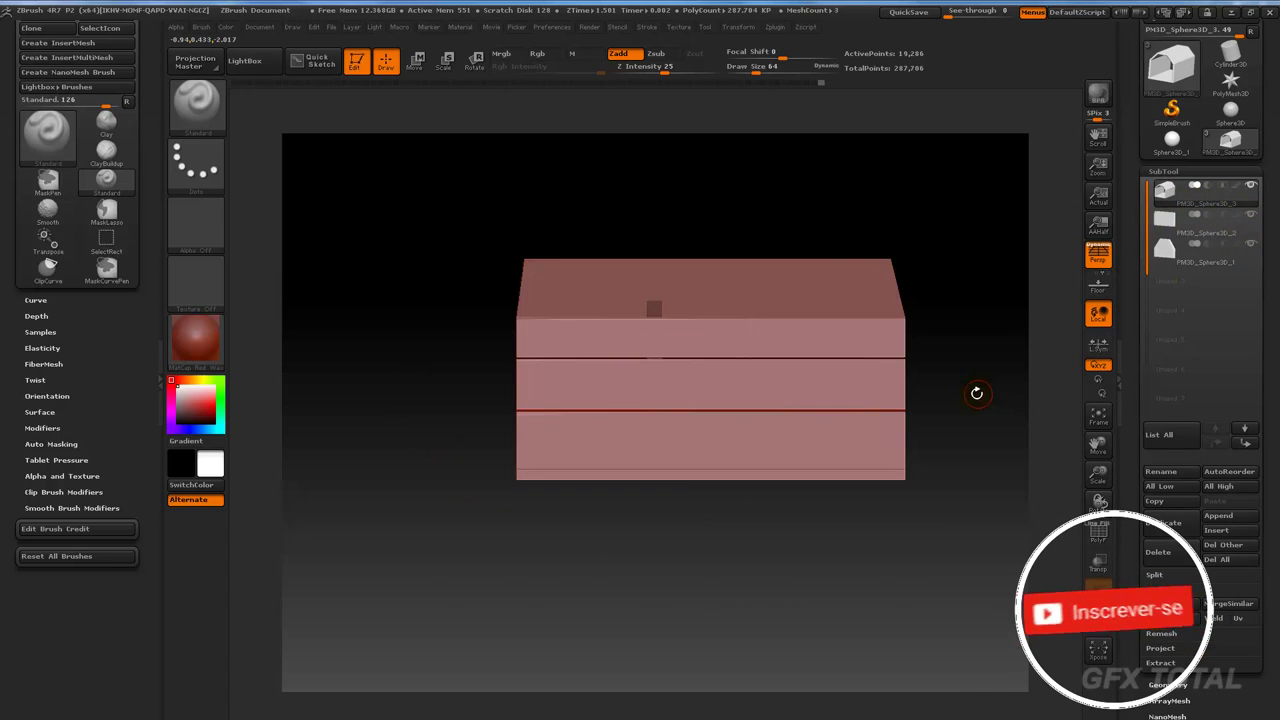
{"action": "mouse_move", "coordinate": [977, 393]}
{"action": "left_mouse_down"}
{"action": "mouse_move", "coordinate": [1014, 400]}
{"action": "mouse_move", "coordinate": [651, 314]}
{"action": "left_mouse_up"}
{"action": "mouse_move", "coordinate": [934, 354]}
{"action": "left_mouse_down"}
{"action": "mouse_move", "coordinate": [905, 390]}
{"action": "mouse_move", "coordinate": [874, 371]}
{"action": "left_mouse_up"}
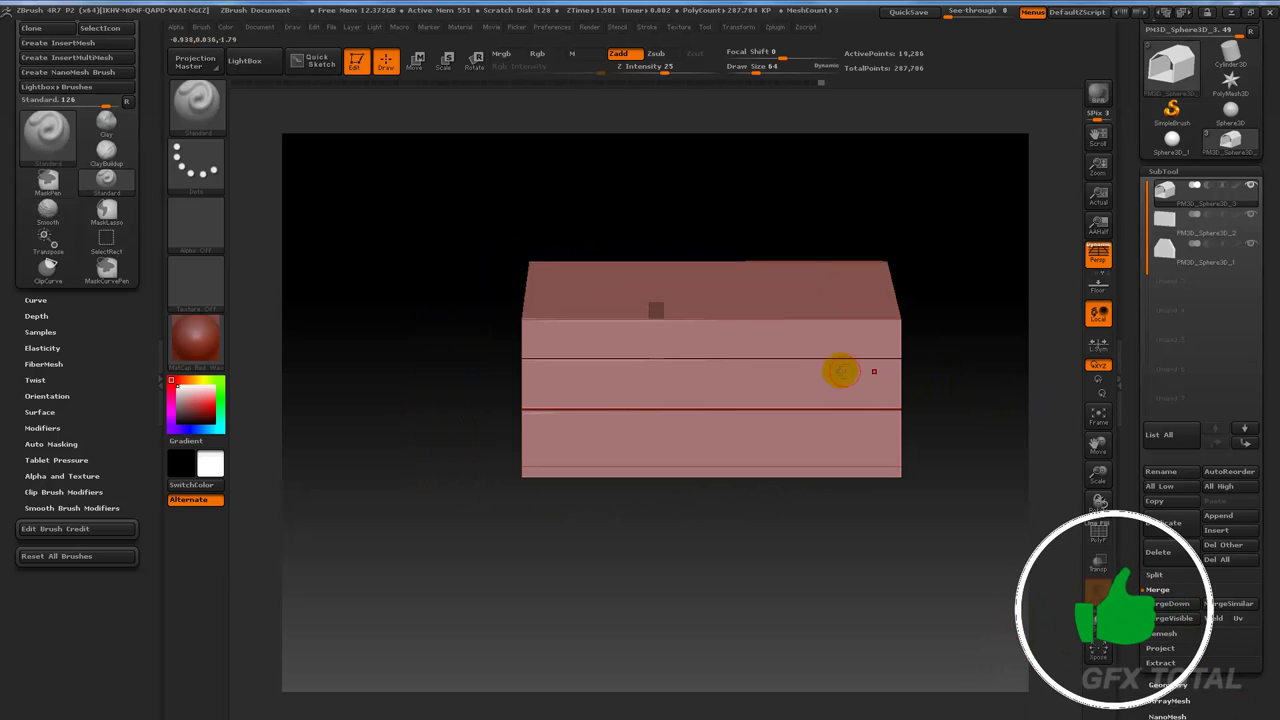
{"action": "left_click", "coordinate": [1098, 563]}
{"action": "left_click", "coordinate": [1100, 630]}
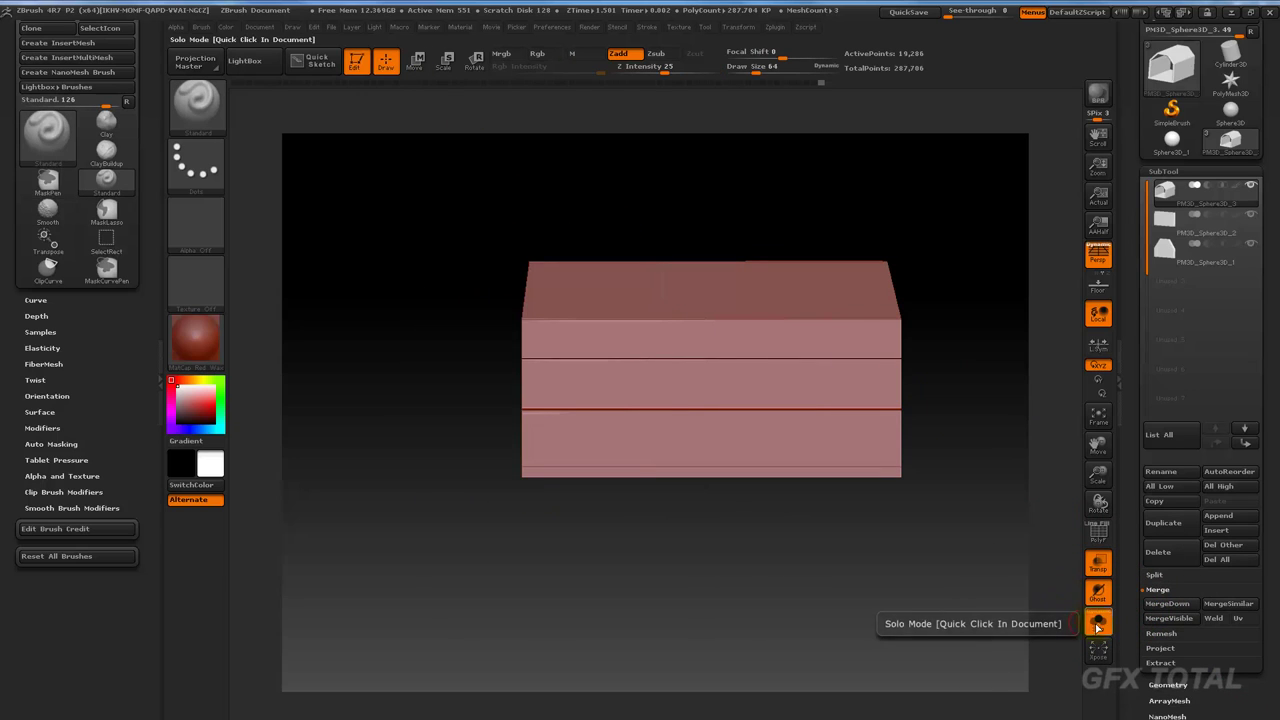
{"action": "left_click_drag", "start_coordinate": [949, 563], "coordinate": [981, 532]}
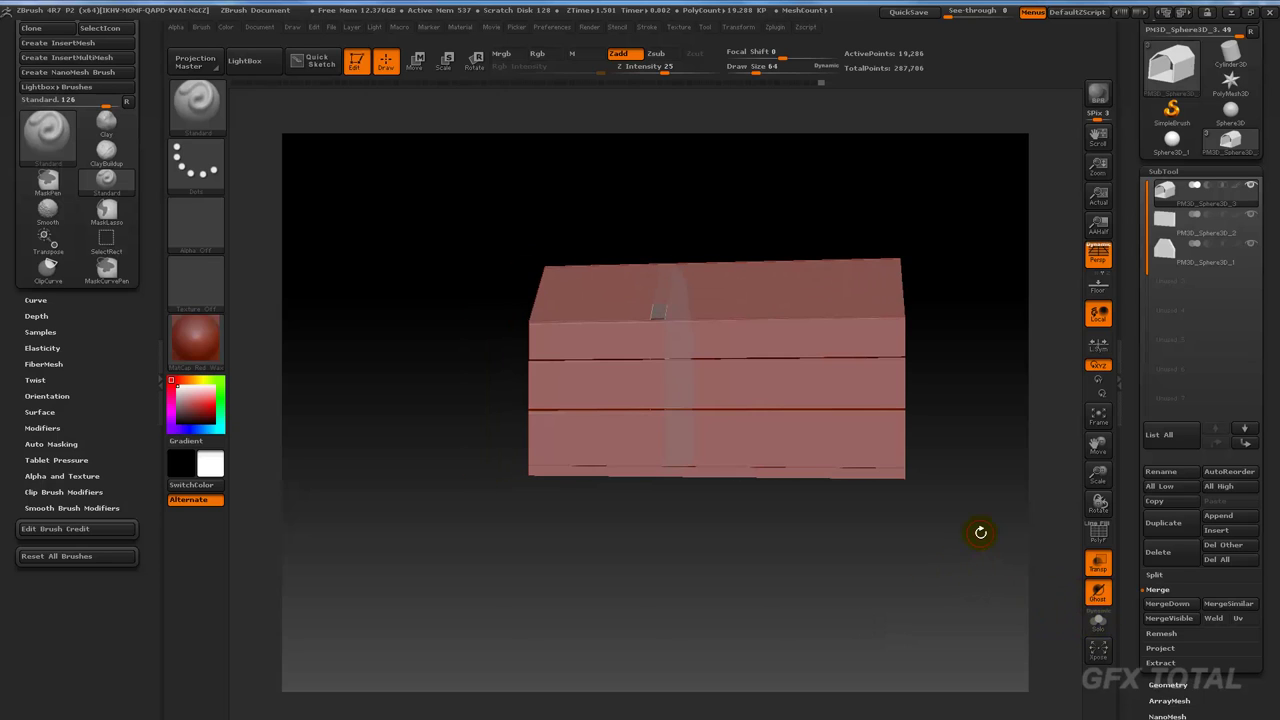
{"action": "left_click", "coordinate": [1095, 258]}
{"action": "left_click_drag", "start_coordinate": [971, 328], "coordinate": [986, 334], "text": "shift"}
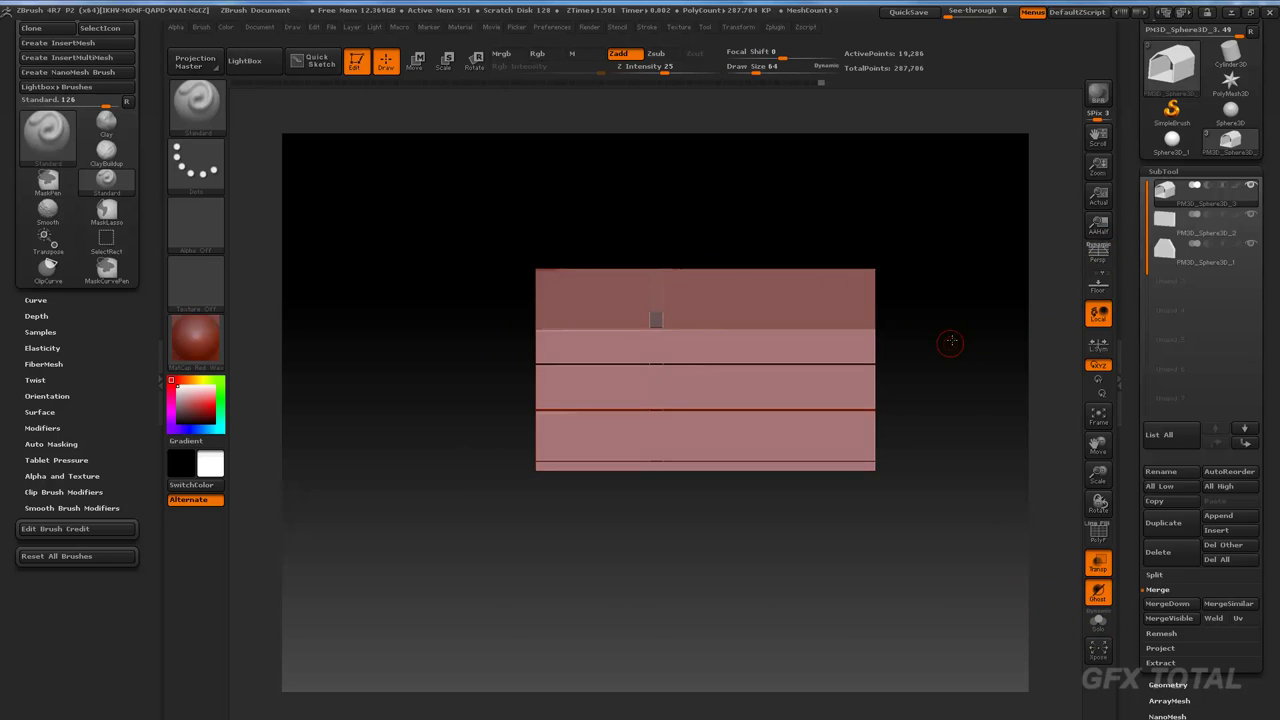
{"action": "left_click_drag", "start_coordinate": [930, 256], "coordinate": [851, 280], "text": "alt"}
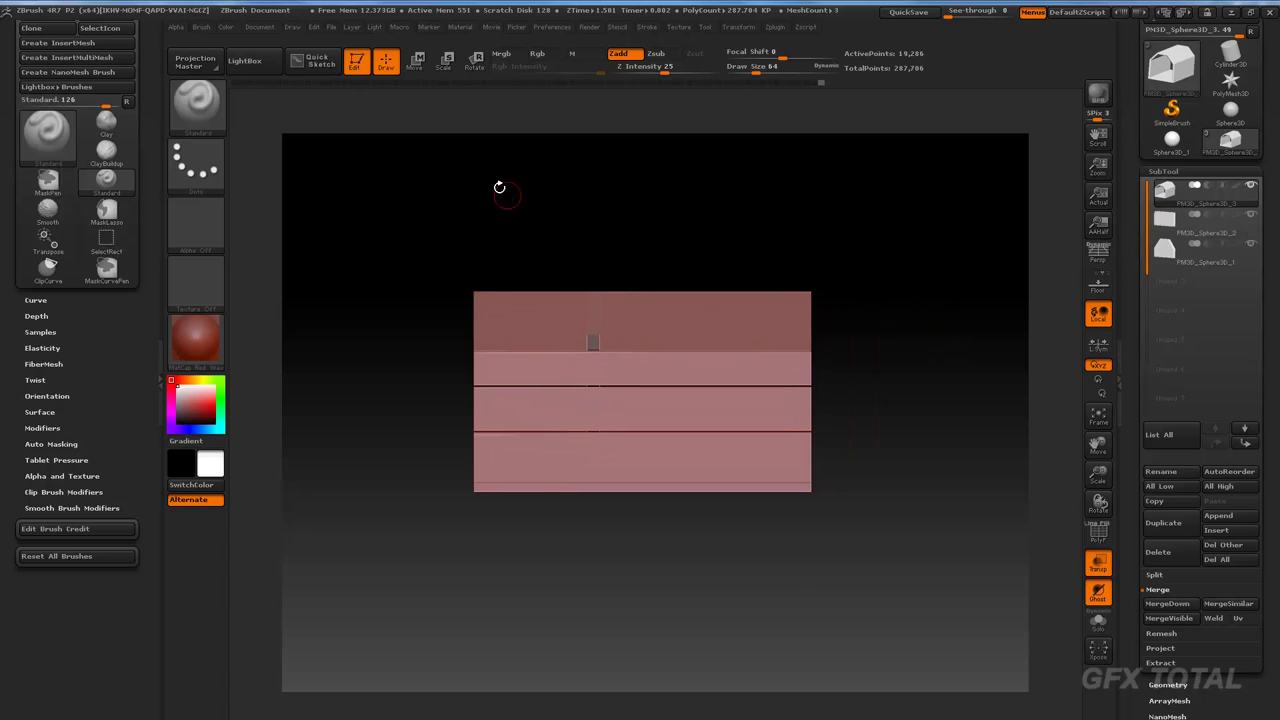
{"action": "key", "text": "w"}
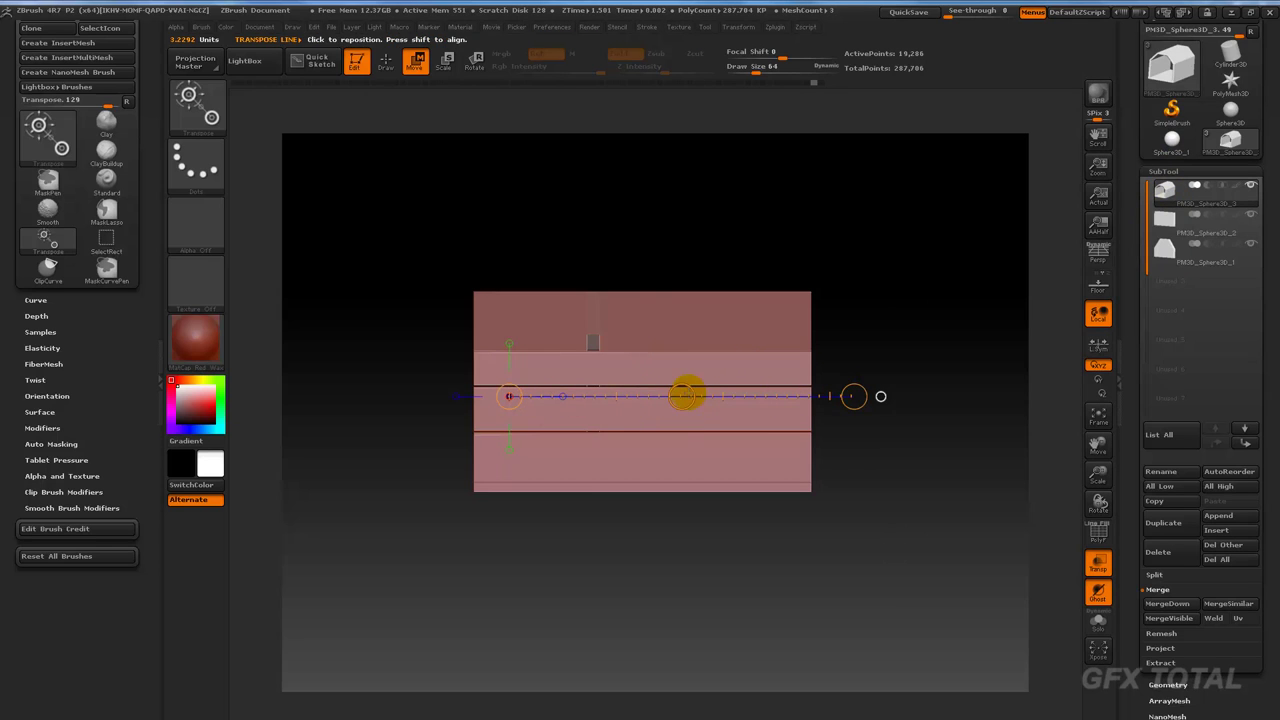
{"action": "mouse_move", "coordinate": [677, 391]}
{"action": "left_mouse_down"}
{"action": "mouse_move", "coordinate": [865, 399]}
{"action": "mouse_move", "coordinate": [797, 403]}
{"action": "mouse_move", "coordinate": [809, 404]}
{"action": "left_mouse_up"}
Step: Turn Transp off, return to the Standard brush, and select subtool PM3D_Sphere3D_2
{"action": "left_click_drag", "start_coordinate": [737, 526], "coordinate": [761, 563], "text": "shift"}
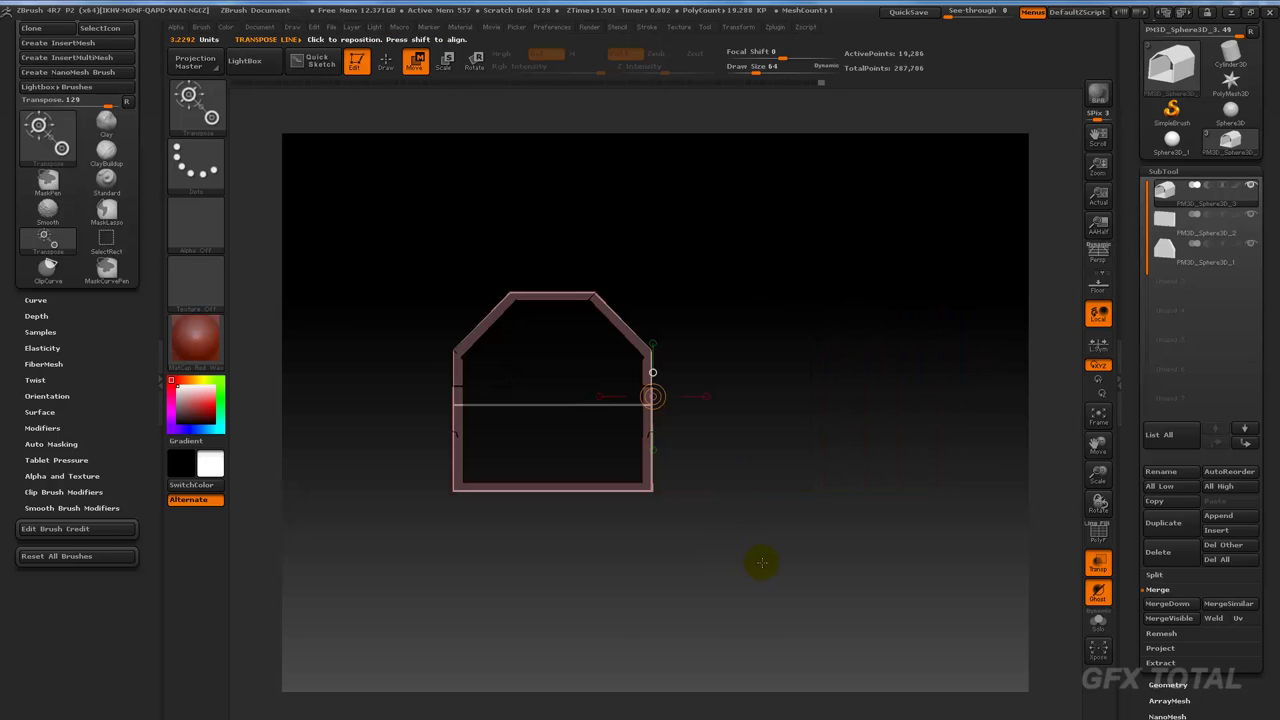
{"action": "left_click_drag", "start_coordinate": [885, 483], "coordinate": [1104, 563]}
{"action": "left_click", "coordinate": [1104, 568]}
{"action": "mouse_move", "coordinate": [960, 560]}
{"action": "left_mouse_down"}
{"action": "mouse_move", "coordinate": [920, 517]}
{"action": "mouse_move", "coordinate": [934, 531]}
{"action": "left_mouse_up"}
{"action": "left_click", "coordinate": [385, 60]}
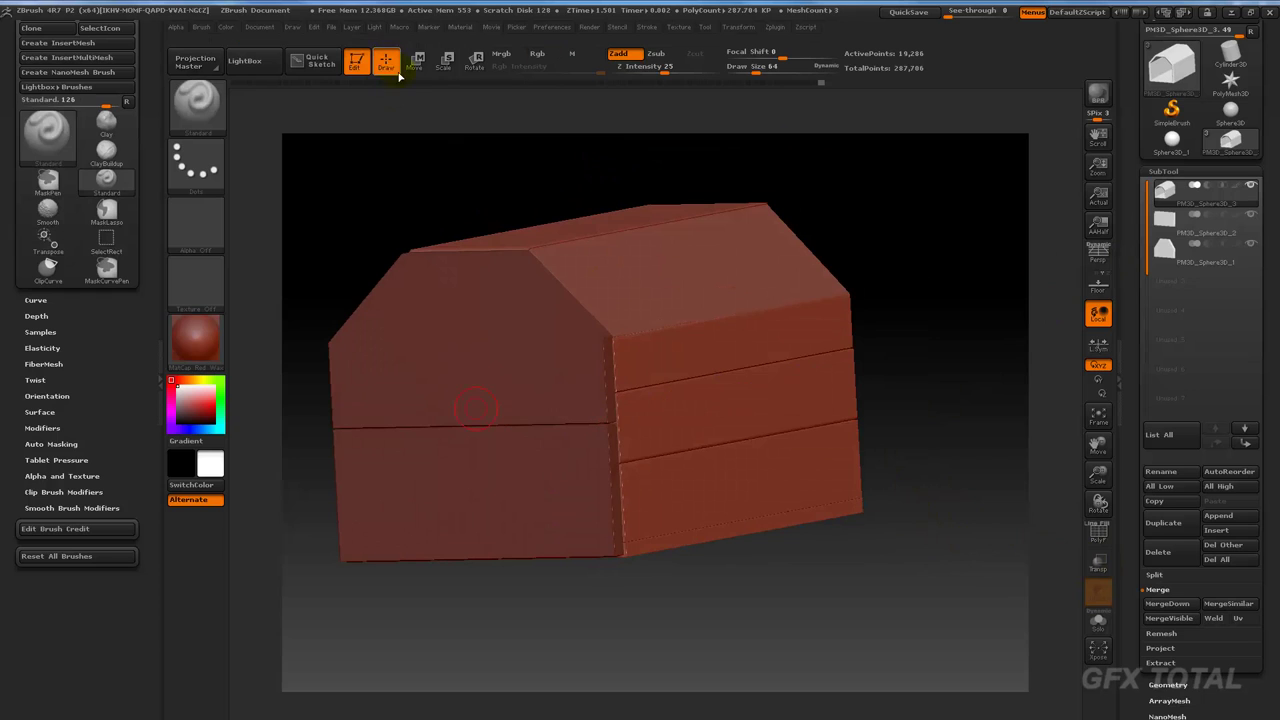
{"action": "left_click", "coordinate": [494, 357], "text": "alt"}
{"action": "left_click", "coordinate": [528, 481], "text": "alt"}
{"action": "mouse_move", "coordinate": [826, 579]}
{"action": "left_mouse_down"}
{"action": "mouse_move", "coordinate": [760, 603]}
{"action": "mouse_move", "coordinate": [749, 623]}
{"action": "mouse_move", "coordinate": [802, 638]}
{"action": "mouse_move", "coordinate": [676, 476]}
{"action": "left_mouse_up"}
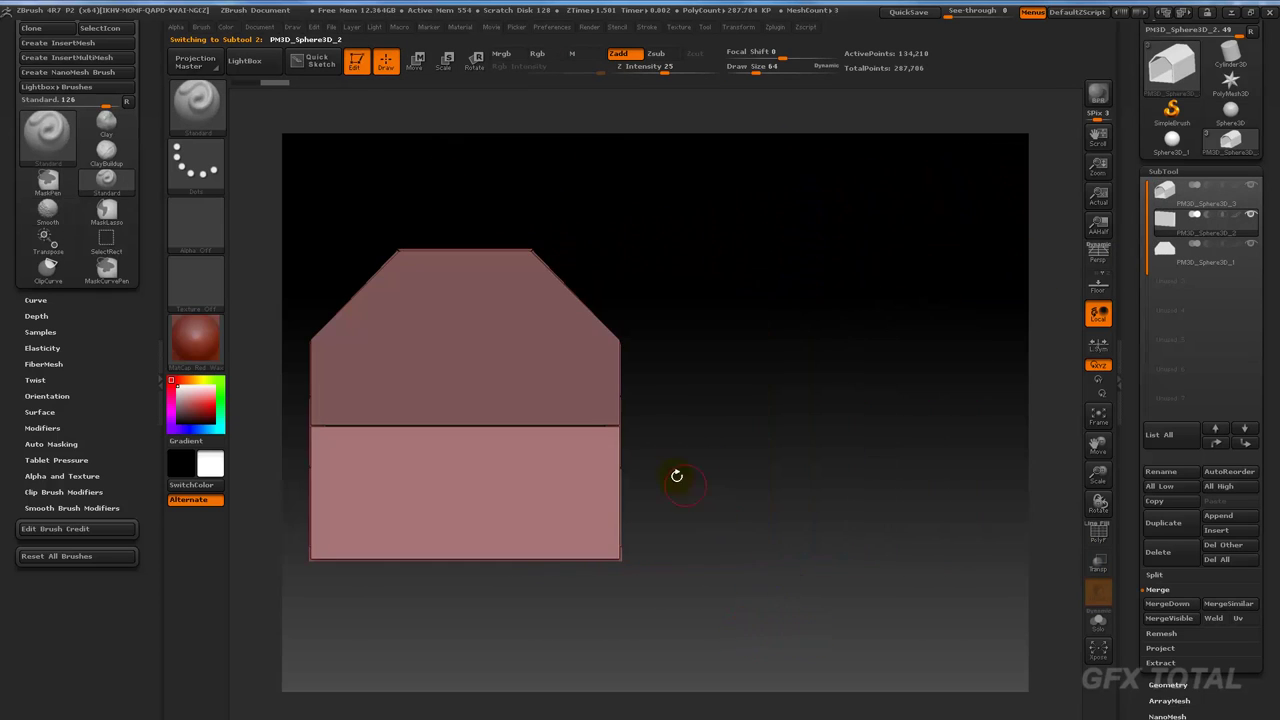
Step: Ghost the upper part, then ClipCurve the lower box's sides and a horizontal edge
{"action": "left_click_drag", "start_coordinate": [698, 378], "coordinate": [840, 289], "text": "alt"}
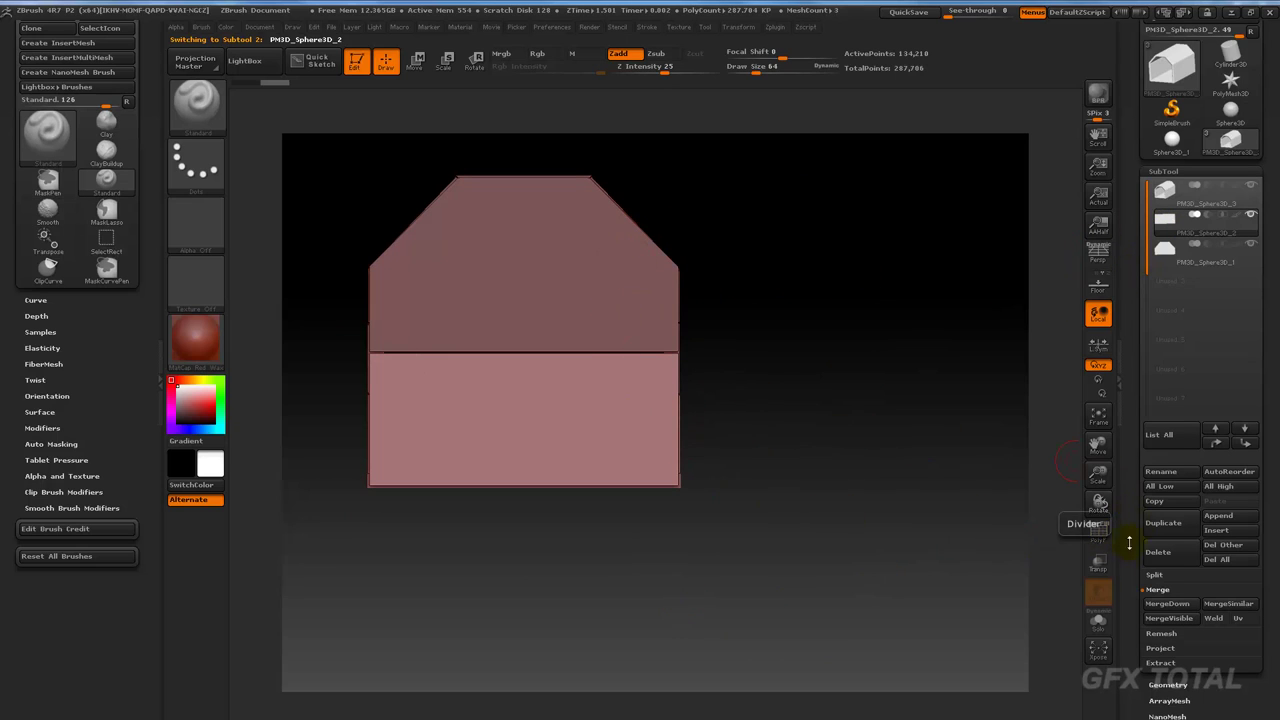
{"action": "left_click", "coordinate": [1098, 563]}
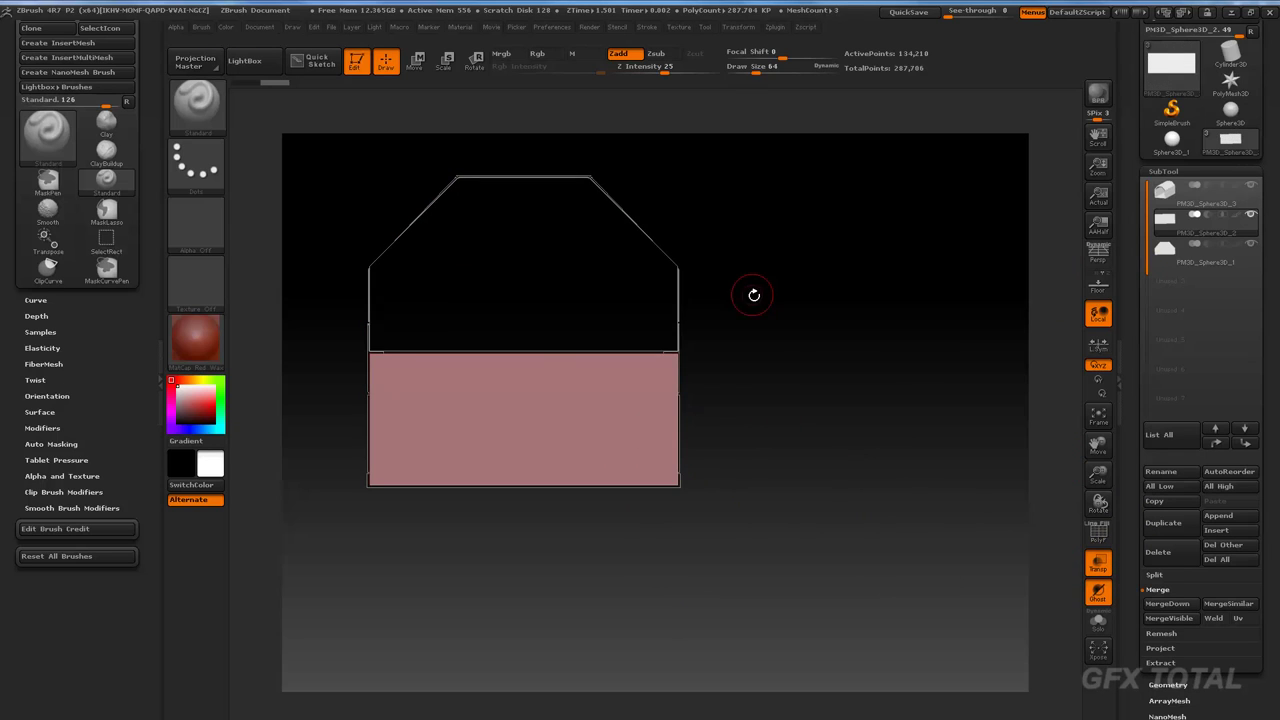
{"action": "mouse_move", "coordinate": [754, 295]}
{"action": "left_mouse_down", "text": "alt"}
{"action": "mouse_move", "coordinate": [814, 334]}
{"action": "mouse_move", "coordinate": [857, 428]}
{"action": "left_mouse_up", "text": "alt"}
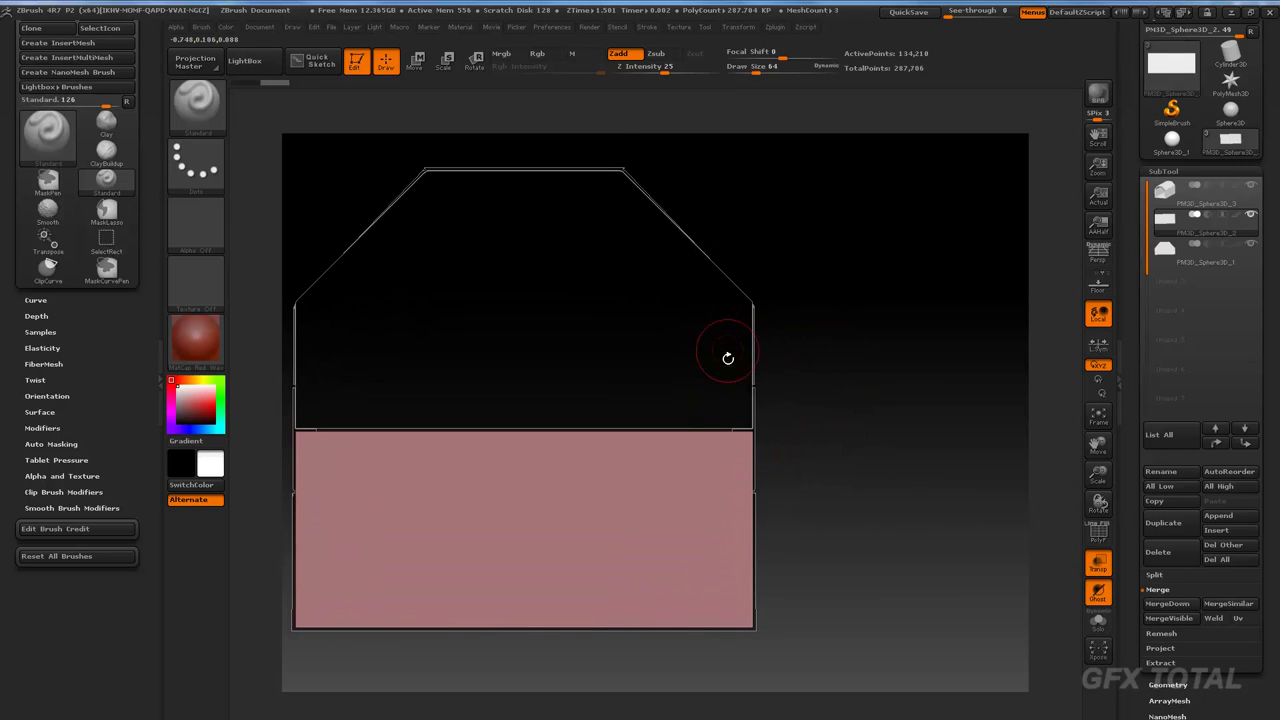
{"action": "key", "text": "ctrl+shift"}
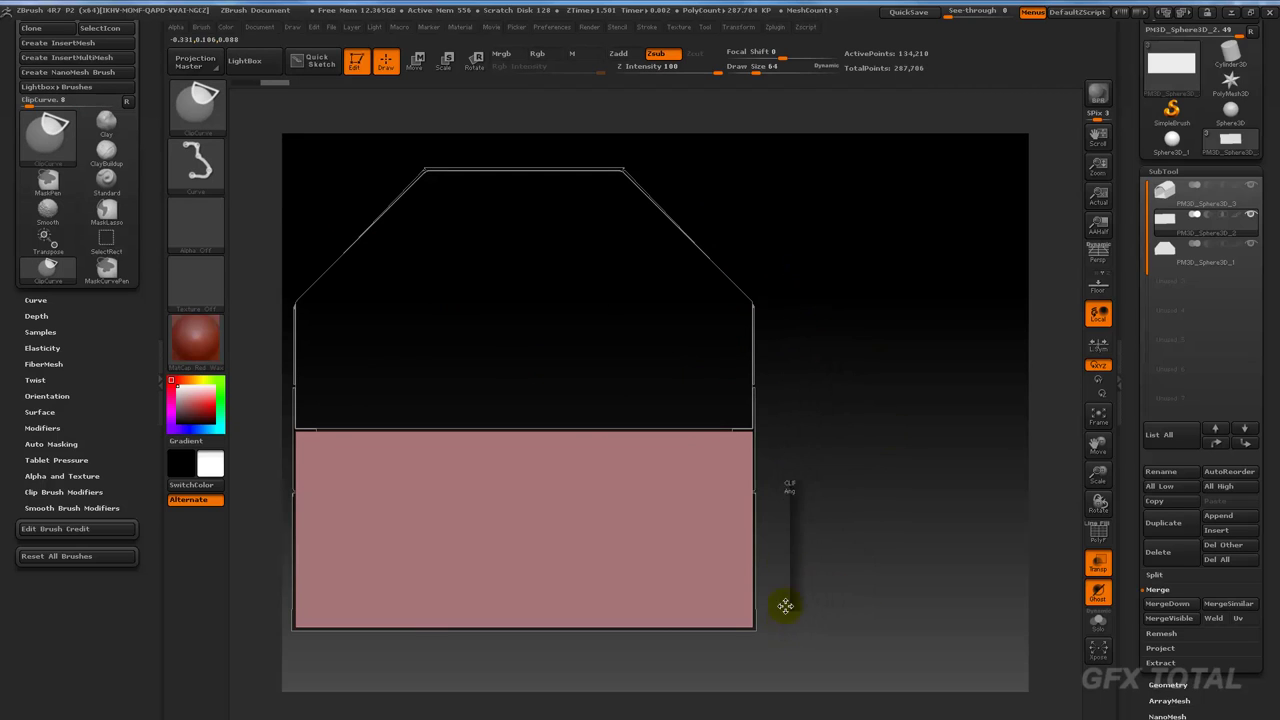
{"action": "left_click_drag", "start_coordinate": [802, 276], "coordinate": [786, 606], "text": "ctrl+shift"}
{"action": "mouse_move", "coordinate": [710, 345]}
{"action": "left_mouse_down", "text": "ctrl+shift"}
{"action": "mouse_move", "coordinate": [708, 497]}
{"action": "mouse_move", "coordinate": [731, 516]}
{"action": "left_mouse_up", "text": "ctrl+shift"}
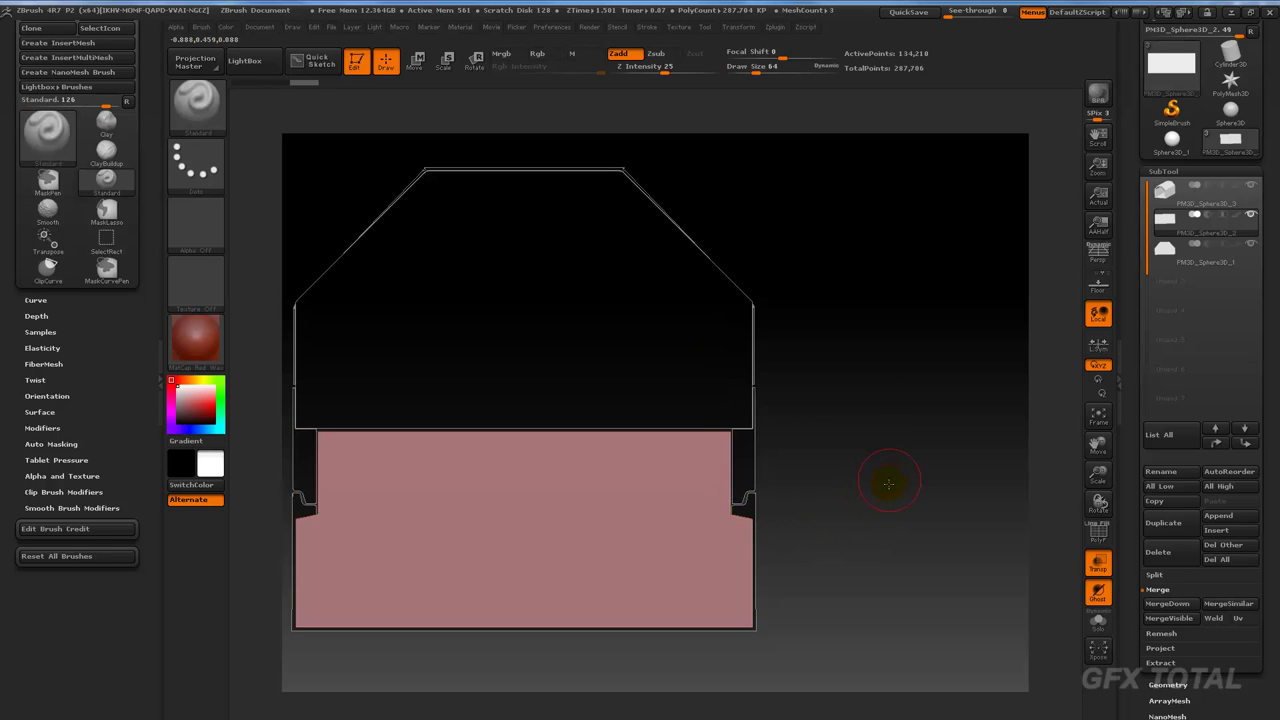
{"action": "mouse_move", "coordinate": [888, 483]}
{"action": "left_mouse_down"}
{"action": "mouse_move", "coordinate": [877, 503]}
{"action": "mouse_move", "coordinate": [914, 508]}
{"action": "mouse_move", "coordinate": [938, 408]}
{"action": "left_mouse_up"}
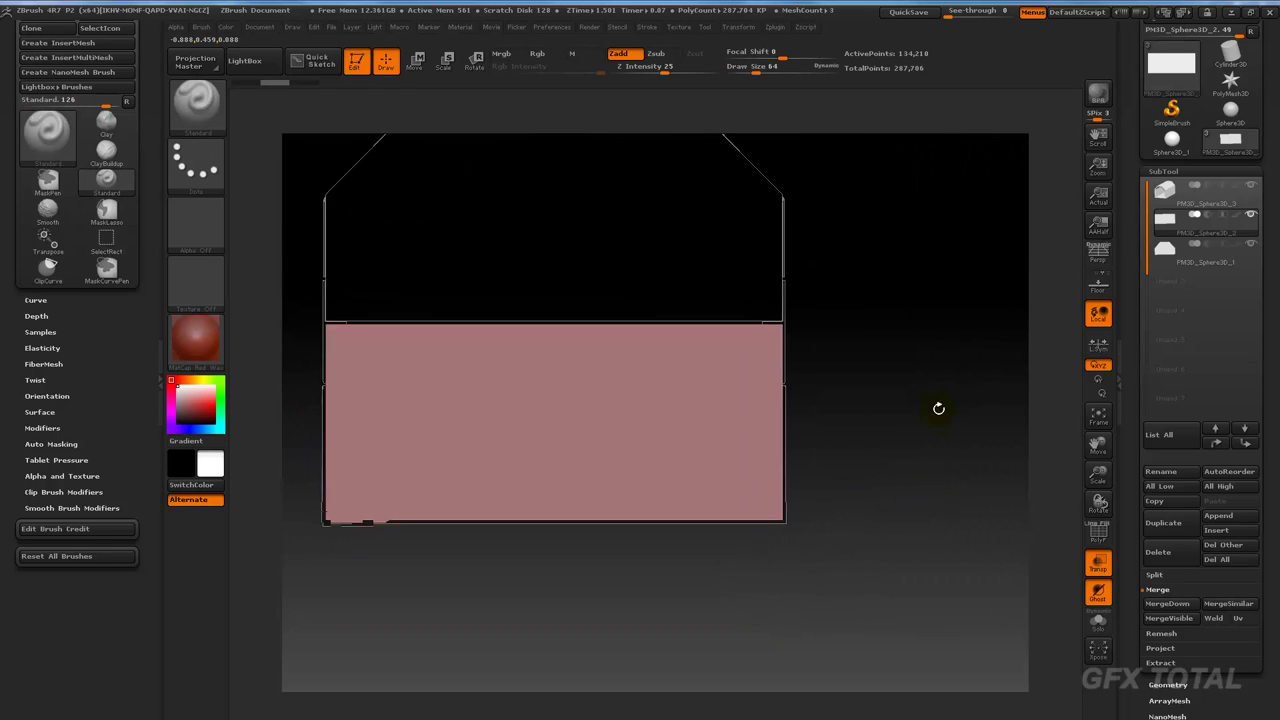
{"action": "key", "text": "ctrl+shift"}
{"action": "left_click_drag", "start_coordinate": [864, 538], "coordinate": [762, 561], "text": "ctrl+shift"}
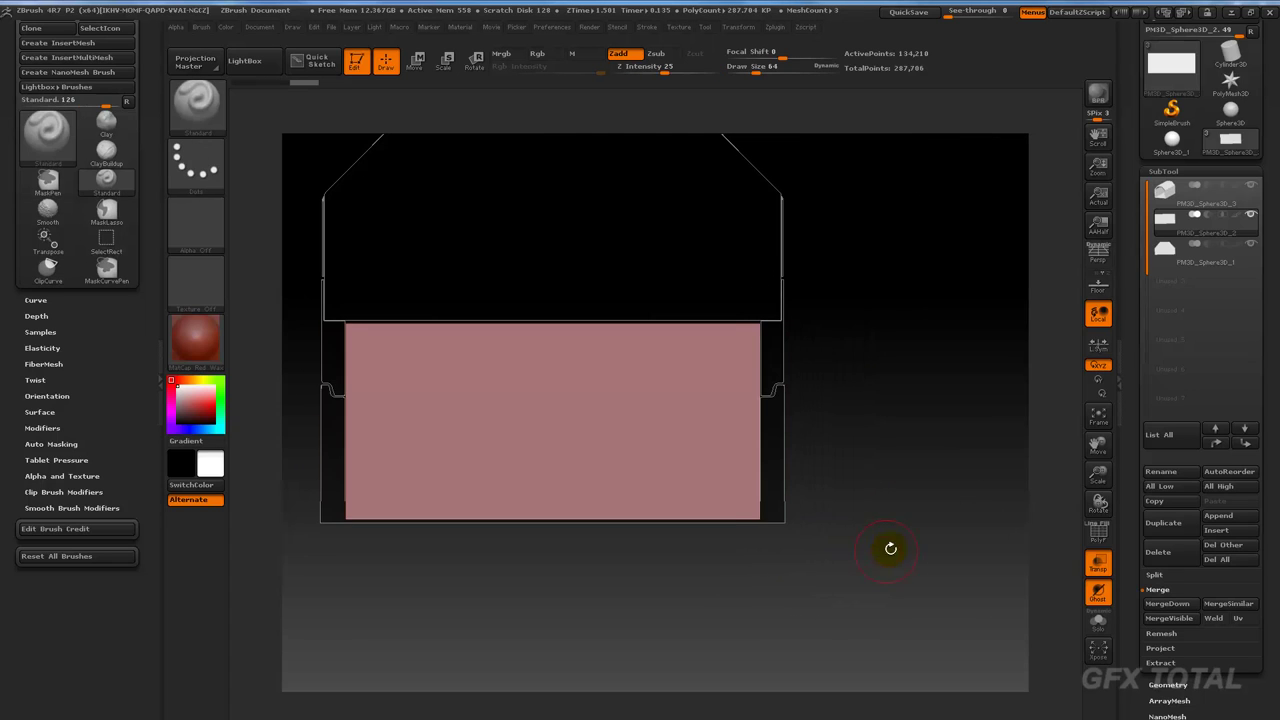
{"action": "mouse_move", "coordinate": [889, 543]}
{"action": "left_mouse_down"}
{"action": "mouse_move", "coordinate": [877, 534]}
{"action": "mouse_move", "coordinate": [934, 474]}
{"action": "mouse_move", "coordinate": [314, 489]}
{"action": "mouse_move", "coordinate": [305, 500]}
{"action": "left_mouse_up"}
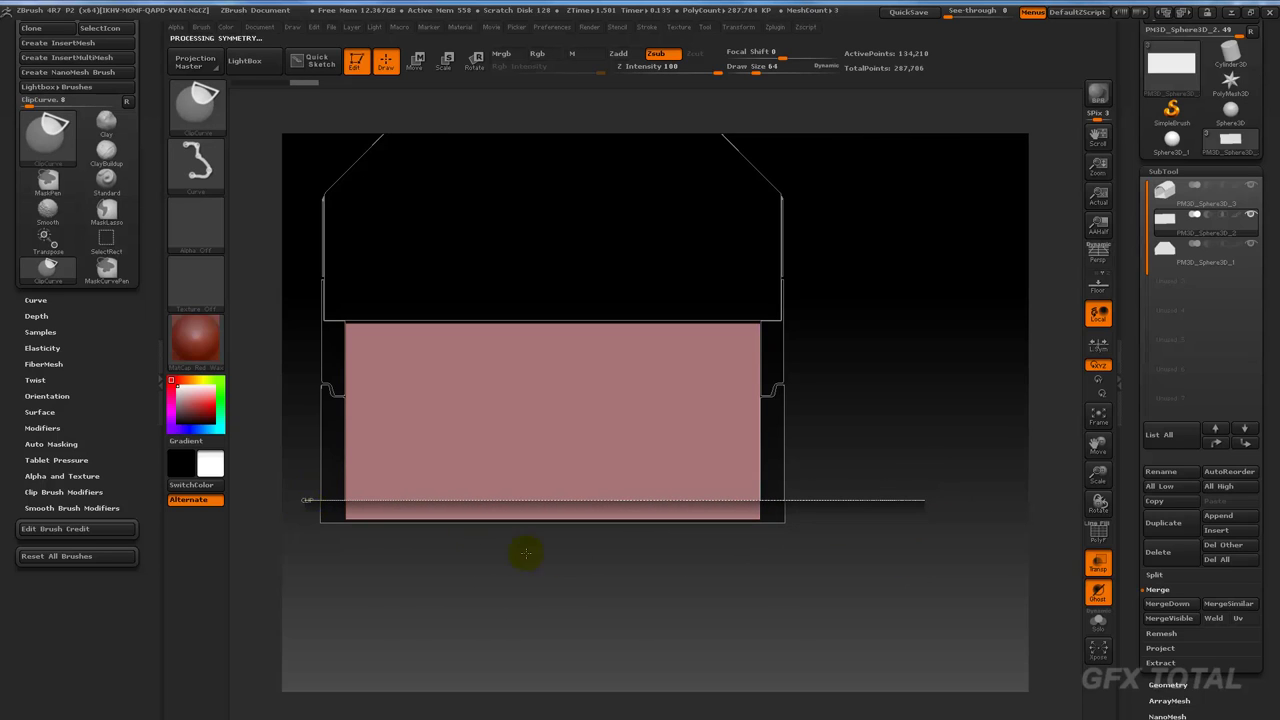
{"action": "mouse_move", "coordinate": [525, 553]}
{"action": "left_mouse_down", "text": "ctrl+shift"}
{"action": "mouse_move", "coordinate": [911, 480]}
{"action": "mouse_move", "coordinate": [931, 443]}
{"action": "left_mouse_up", "text": "ctrl+shift"}
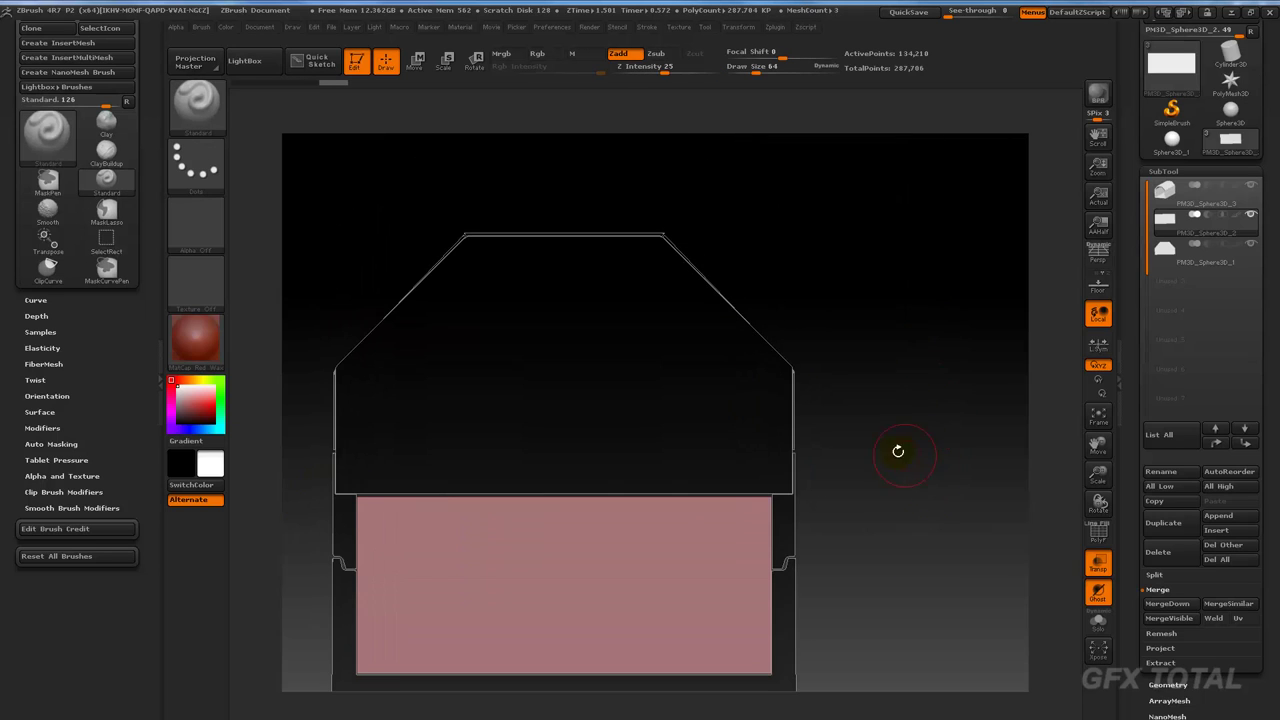
Step: Select the inner panel and trim off its left and right strips with vertical clip lines
{"action": "left_click", "coordinate": [728, 420], "text": "alt"}
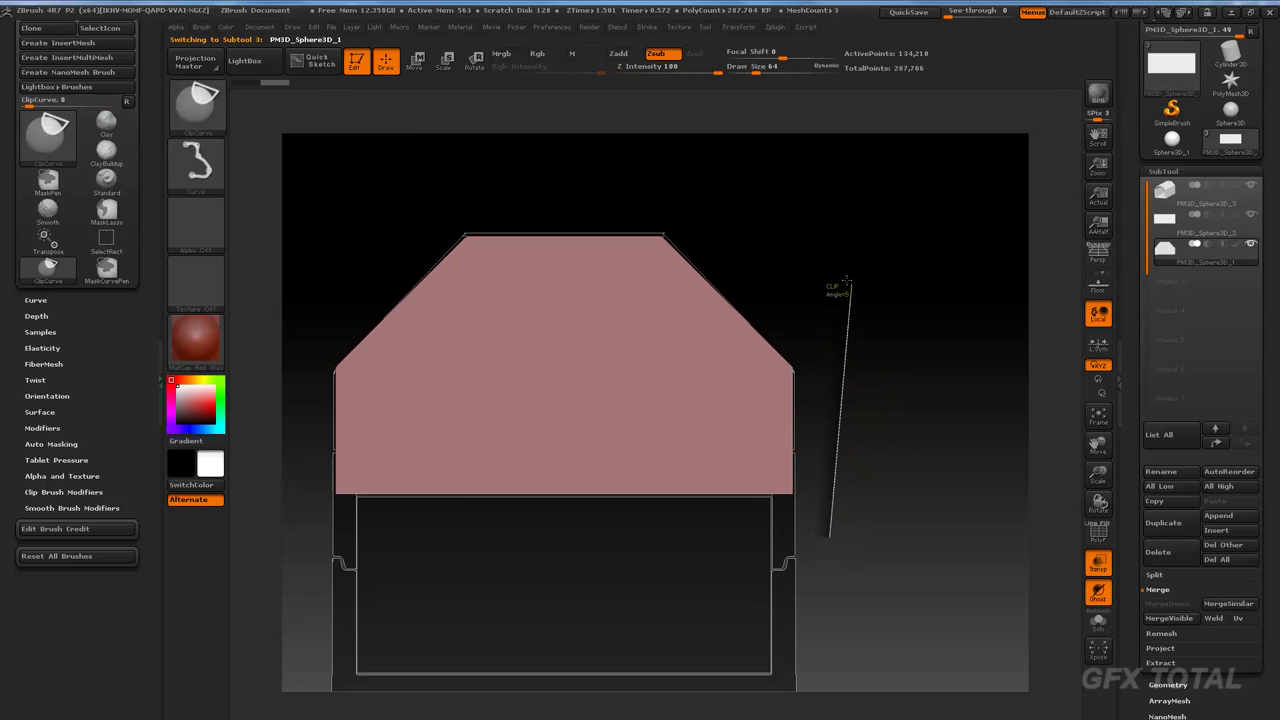
{"action": "mouse_move", "coordinate": [846, 282]}
{"action": "left_mouse_down", "text": "ctrl+shift"}
{"action": "mouse_move", "coordinate": [914, 480]}
{"action": "mouse_move", "coordinate": [829, 441]}
{"action": "left_mouse_up", "text": "ctrl+shift"}
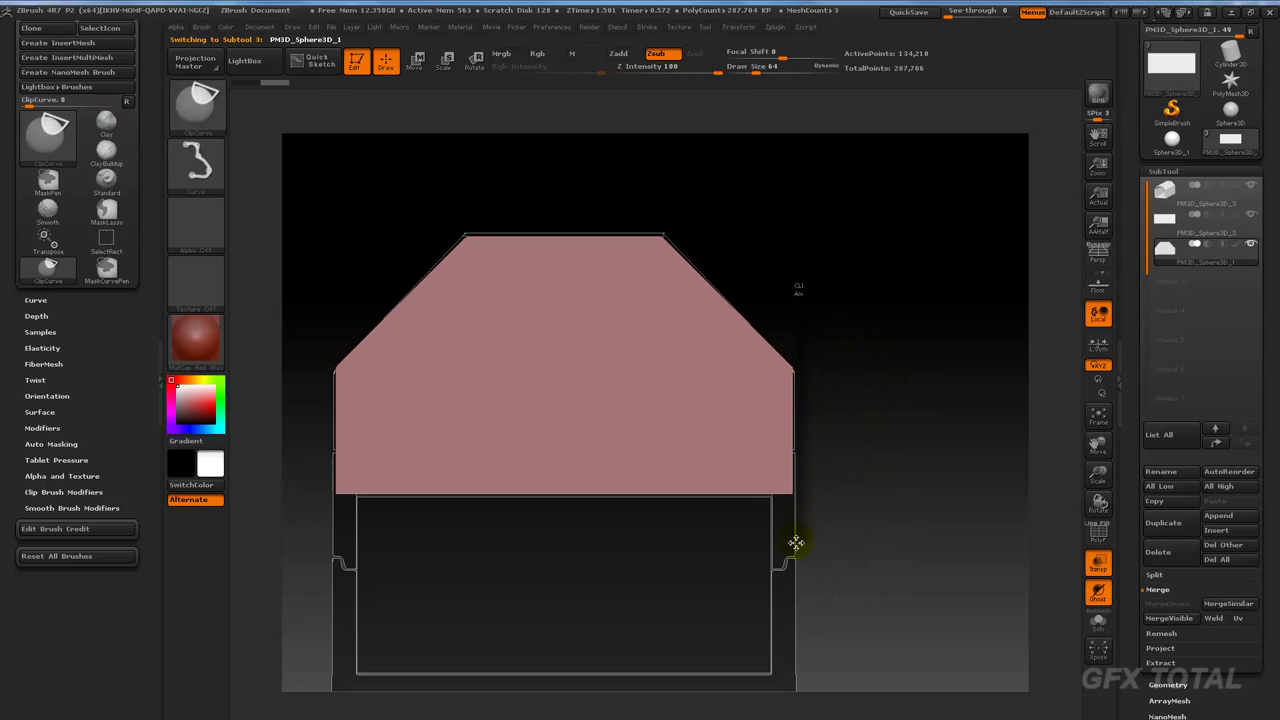
{"action": "left_click_drag", "start_coordinate": [795, 542], "coordinate": [770, 542], "text": "ctrl+shift"}
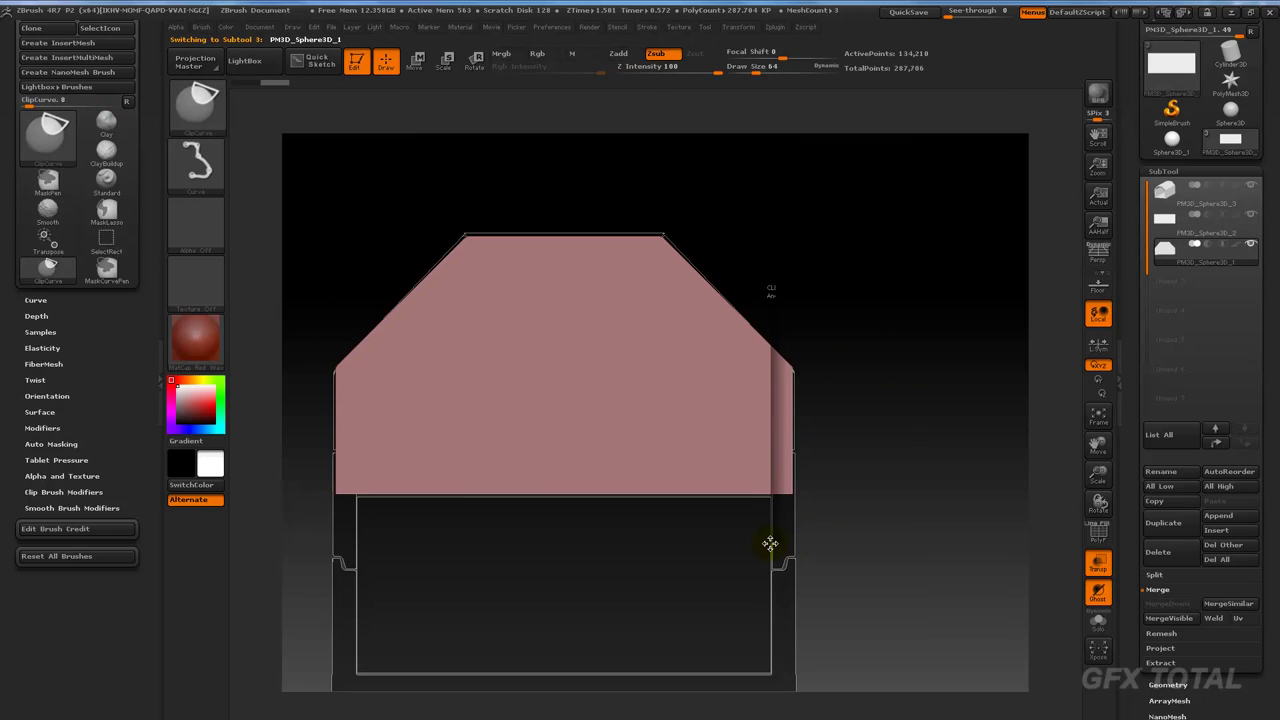
{"action": "left_click_drag", "start_coordinate": [769, 543], "coordinate": [781, 543], "text": "ctrl+shift"}
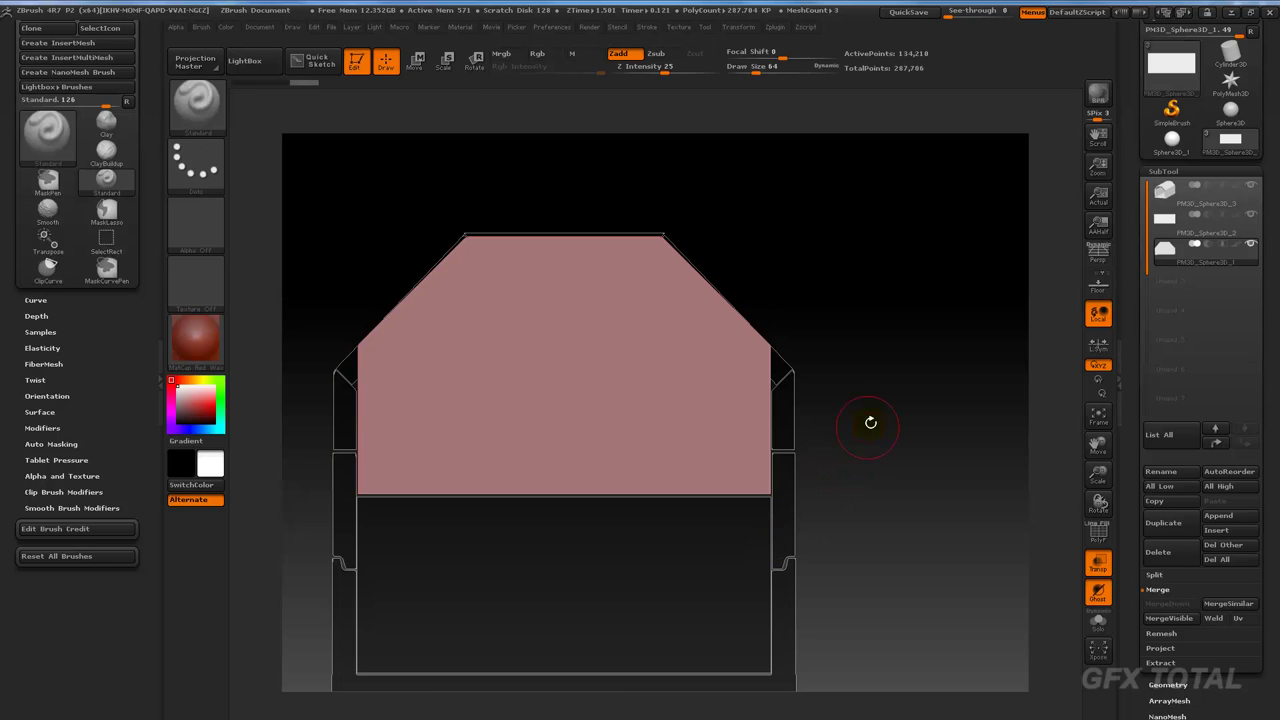
{"action": "left_click_drag", "start_coordinate": [886, 432], "coordinate": [858, 405], "text": "ctrl+shift"}
Step: Clip the panel's upper corners diagonally along the roof slope and cut its peak flat
{"action": "mouse_move", "coordinate": [683, 252]}
{"action": "left_mouse_down", "text": "ctrl+shift"}
{"action": "mouse_move", "coordinate": [830, 358]}
{"action": "mouse_move", "coordinate": [822, 455]}
{"action": "left_mouse_up", "text": "ctrl+shift"}
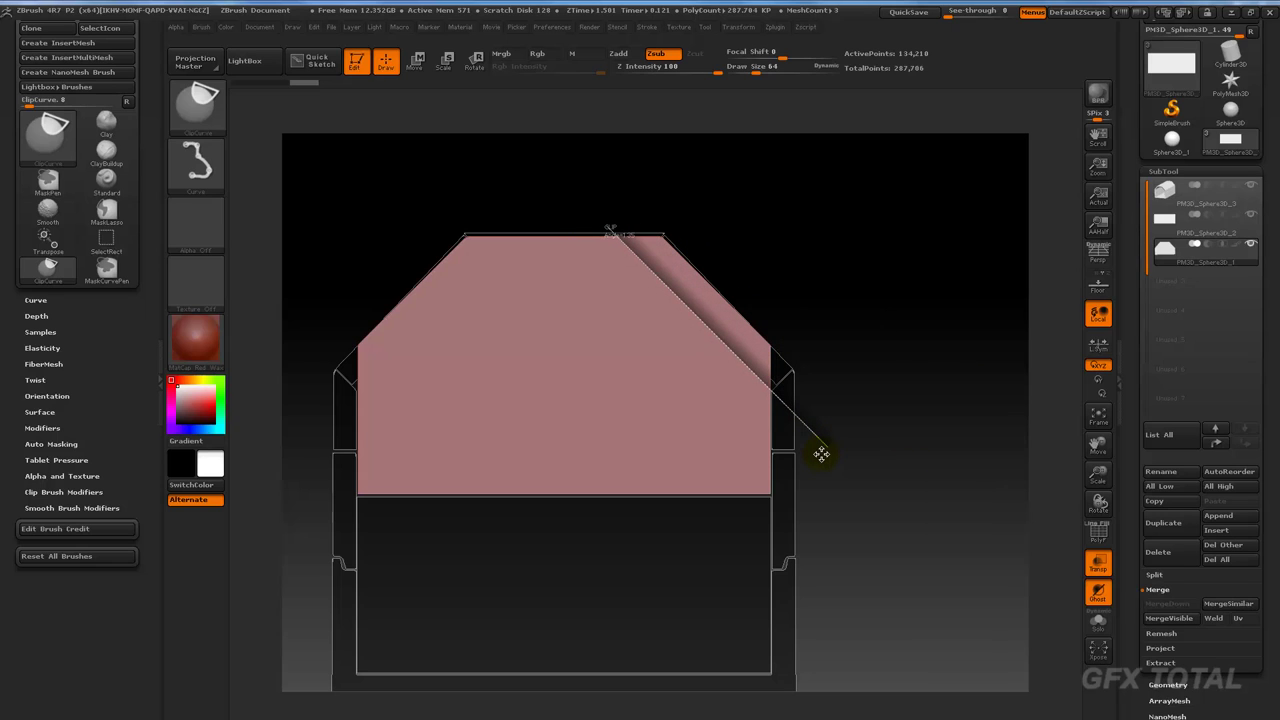
{"action": "left_click_drag", "start_coordinate": [820, 455], "coordinate": [820, 455], "text": "ctrl+shift"}
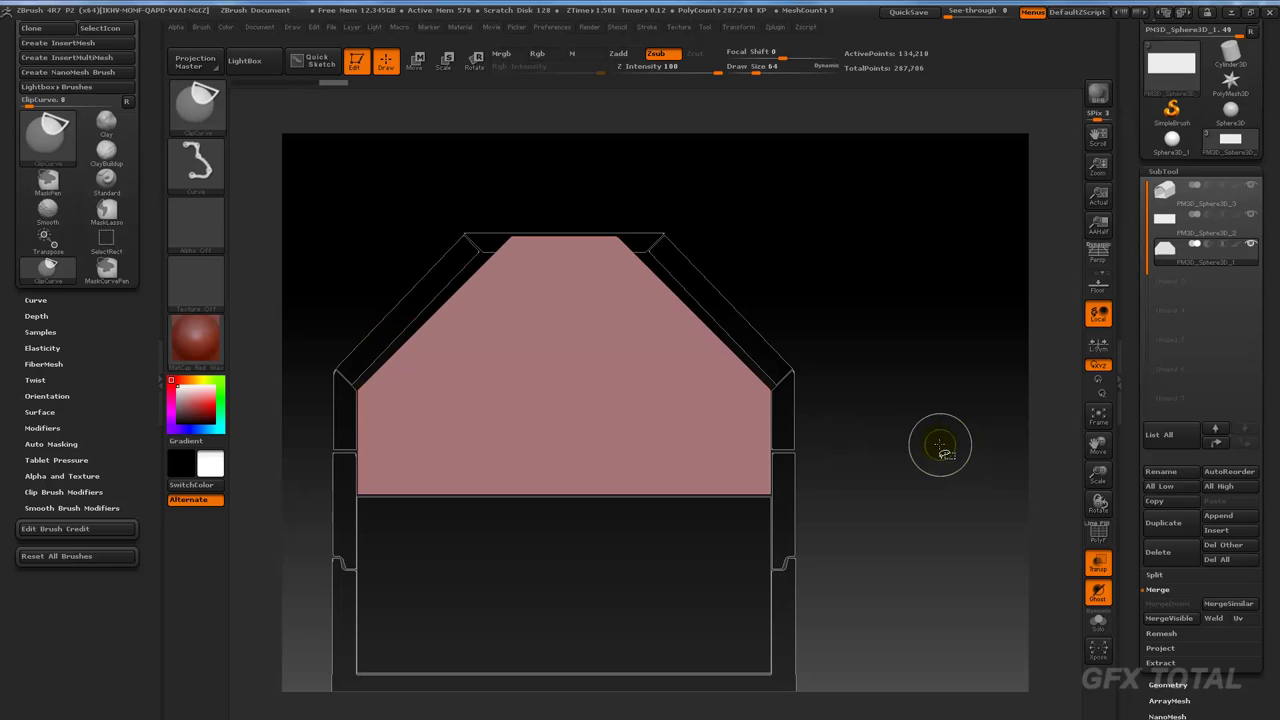
{"action": "left_click_drag", "start_coordinate": [413, 229], "coordinate": [450, 228], "text": "ctrl+shift"}
{"action": "left_click_drag", "start_coordinate": [674, 210], "coordinate": [674, 210], "text": "ctrl+shift"}
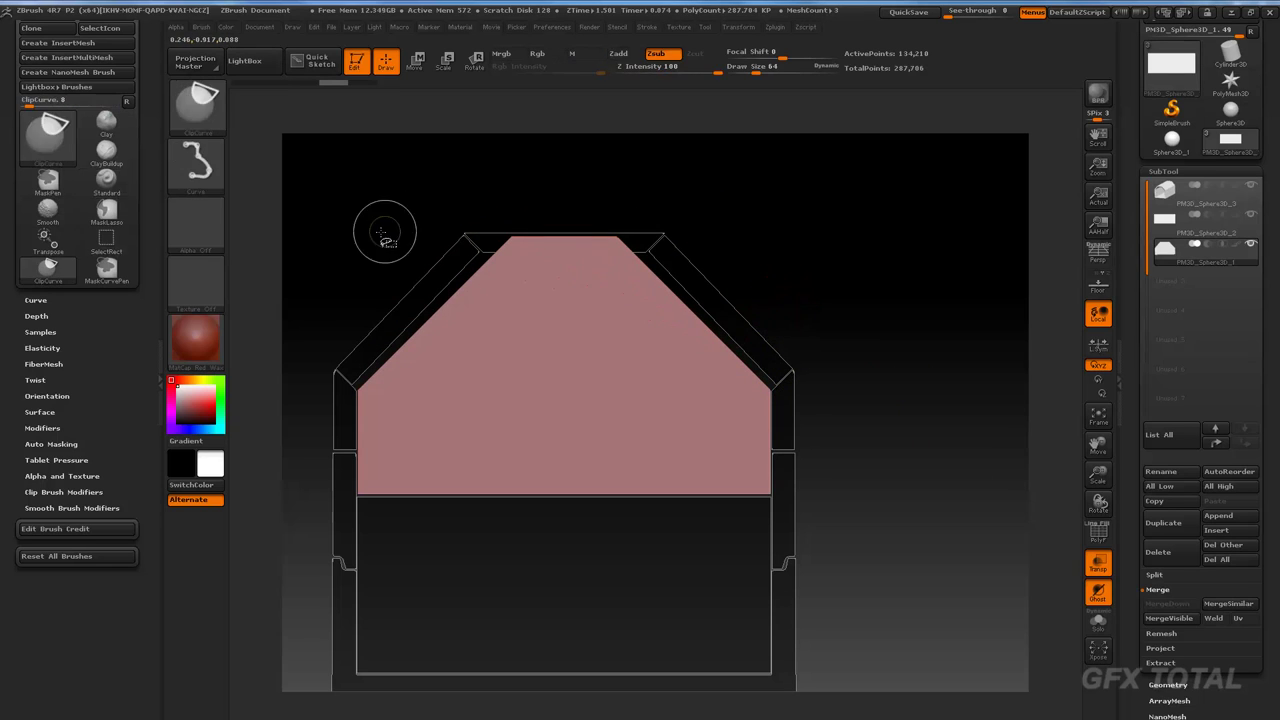
{"action": "left_click_drag", "start_coordinate": [380, 255], "coordinate": [763, 258], "text": "ctrl+shift"}
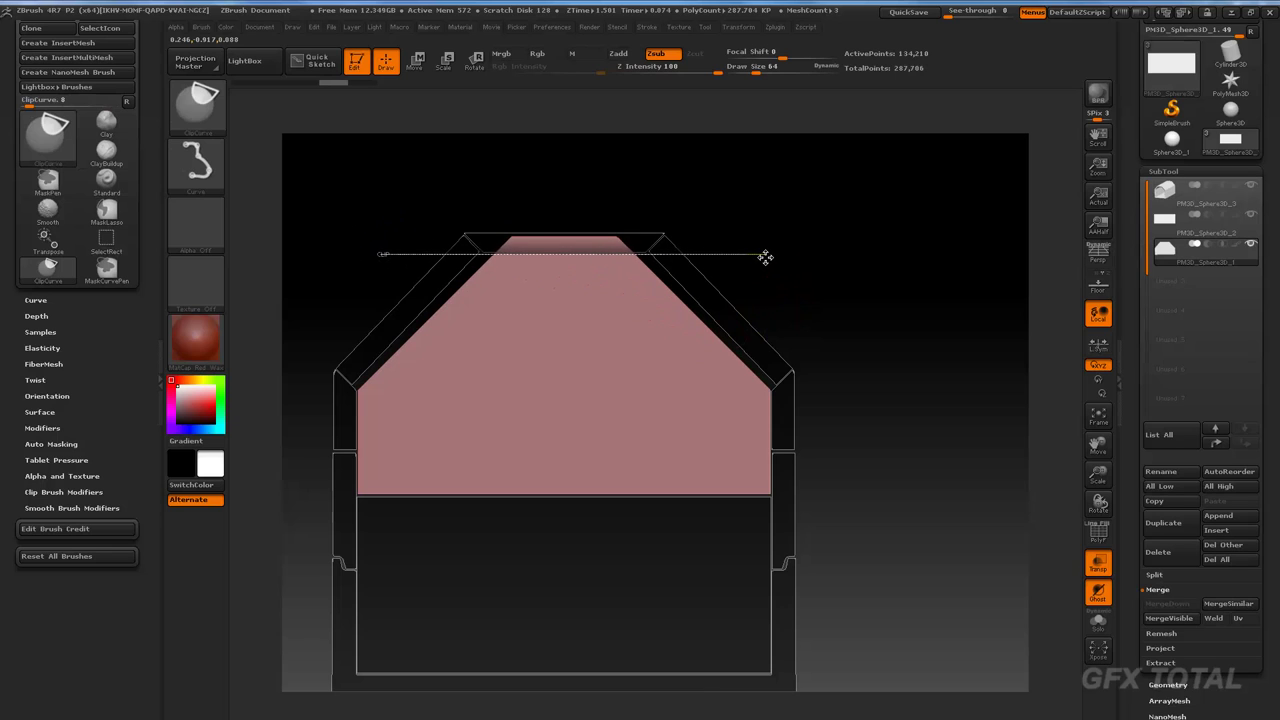
{"action": "left_click_drag", "start_coordinate": [766, 258], "coordinate": [766, 258], "text": "ctrl+shift"}
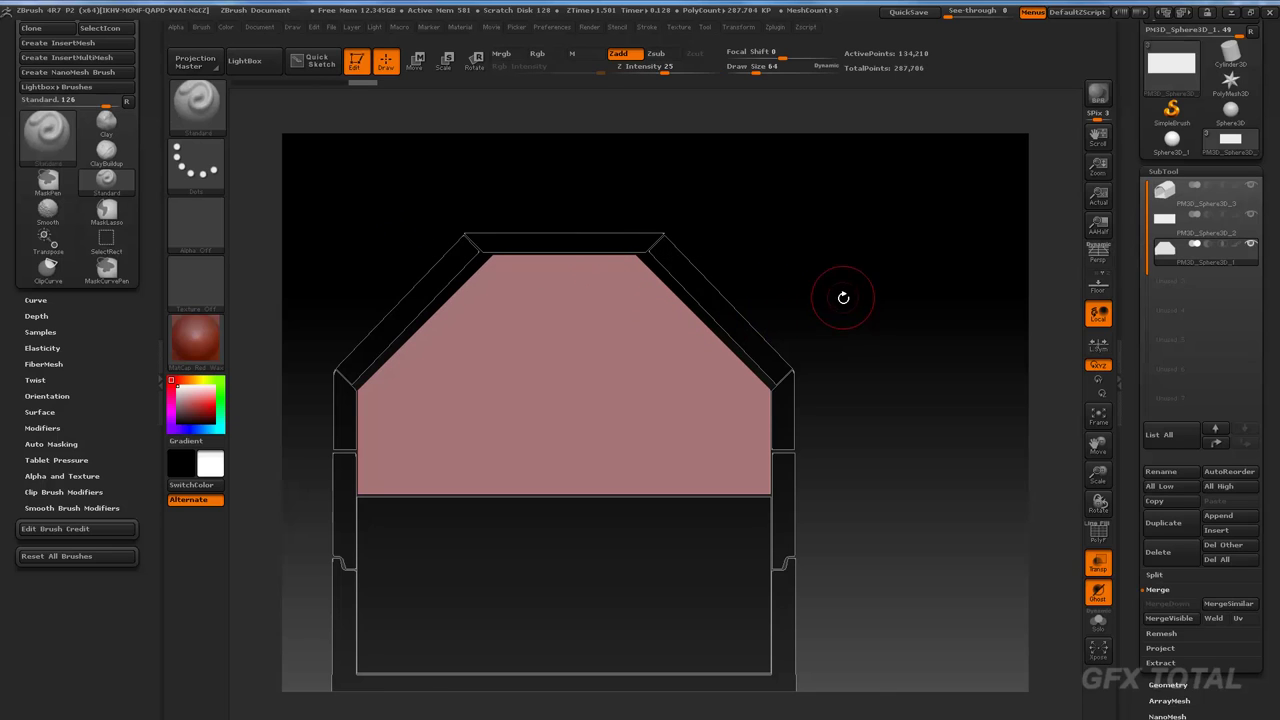
{"action": "left_click_drag", "start_coordinate": [843, 294], "coordinate": [942, 221], "text": "alt"}
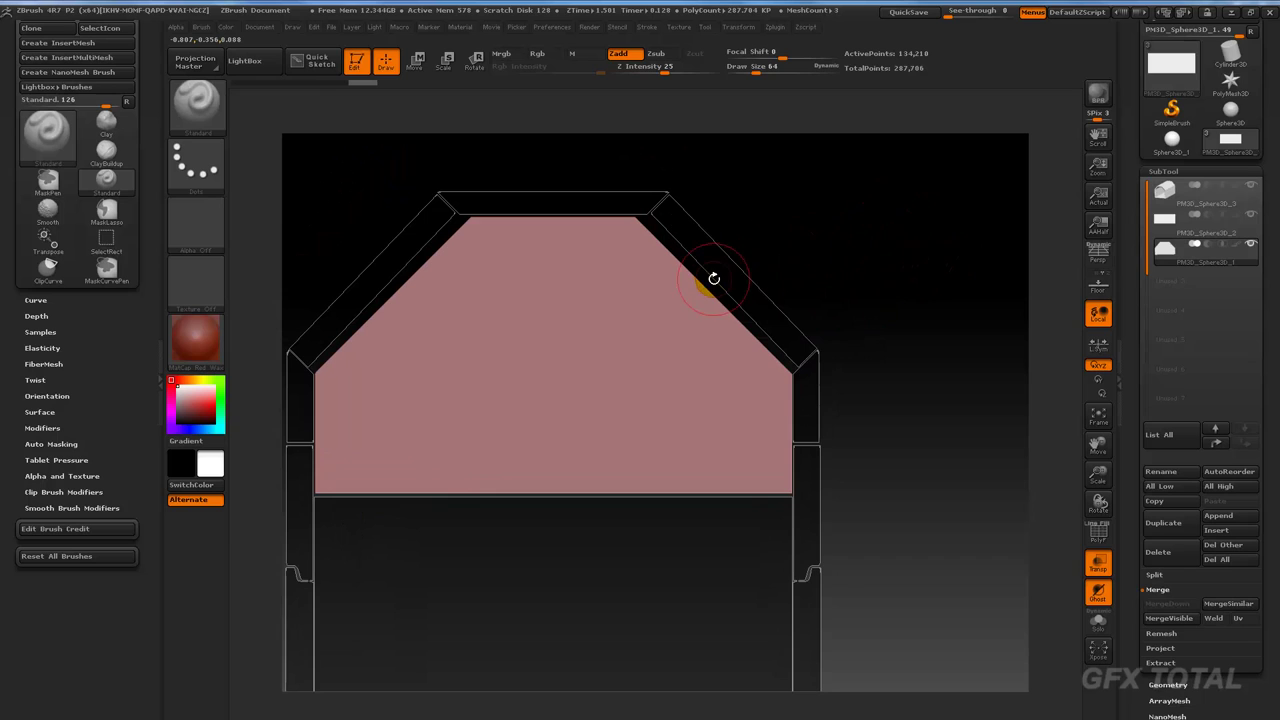
{"action": "left_click", "coordinate": [731, 283], "text": "alt"}
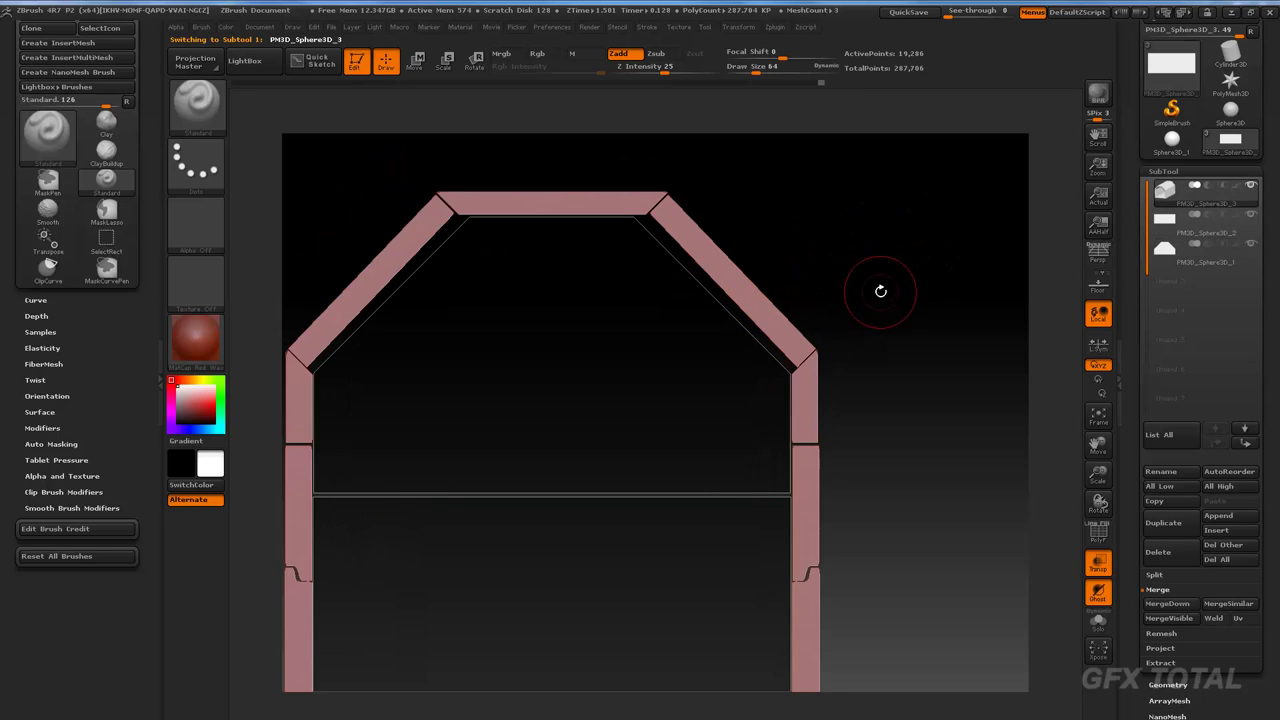
Step: Isolate the diagonal roof planks and mask them. Transpose-move the right plank up and along its length into place
{"action": "left_click", "coordinate": [721, 271], "text": "ctrl+shift"}
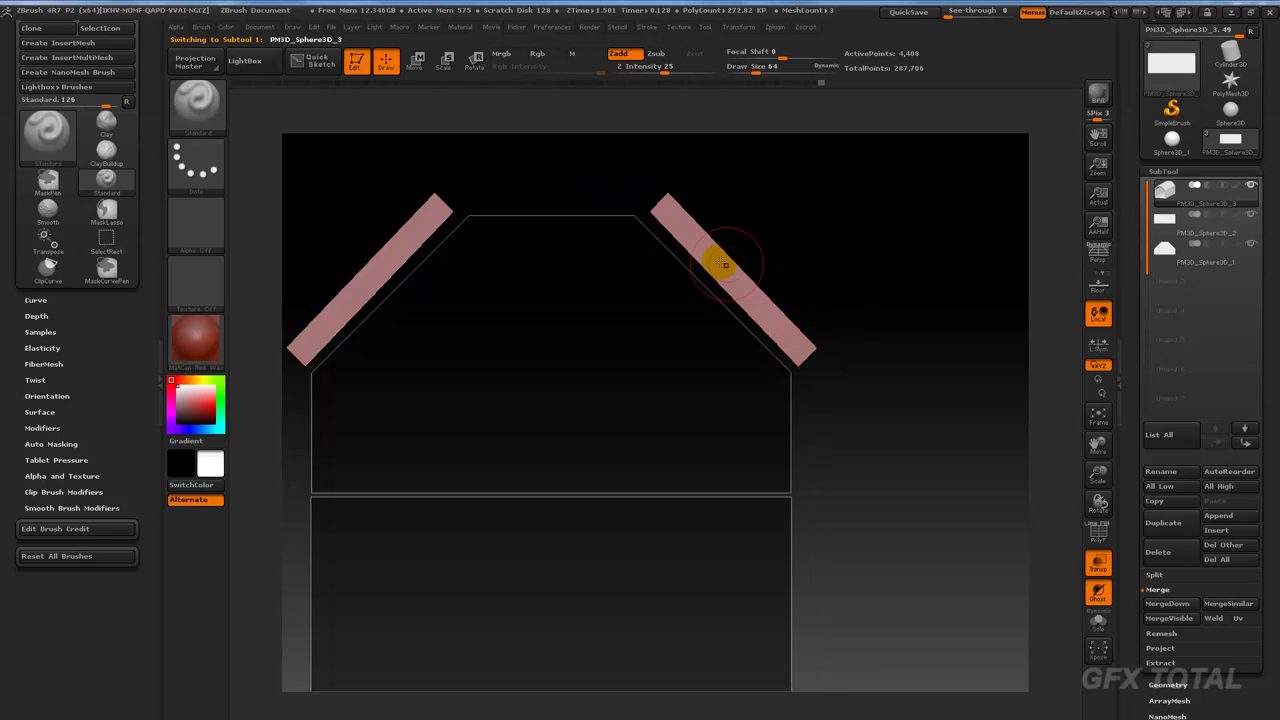
{"action": "key", "text": "ctrl"}
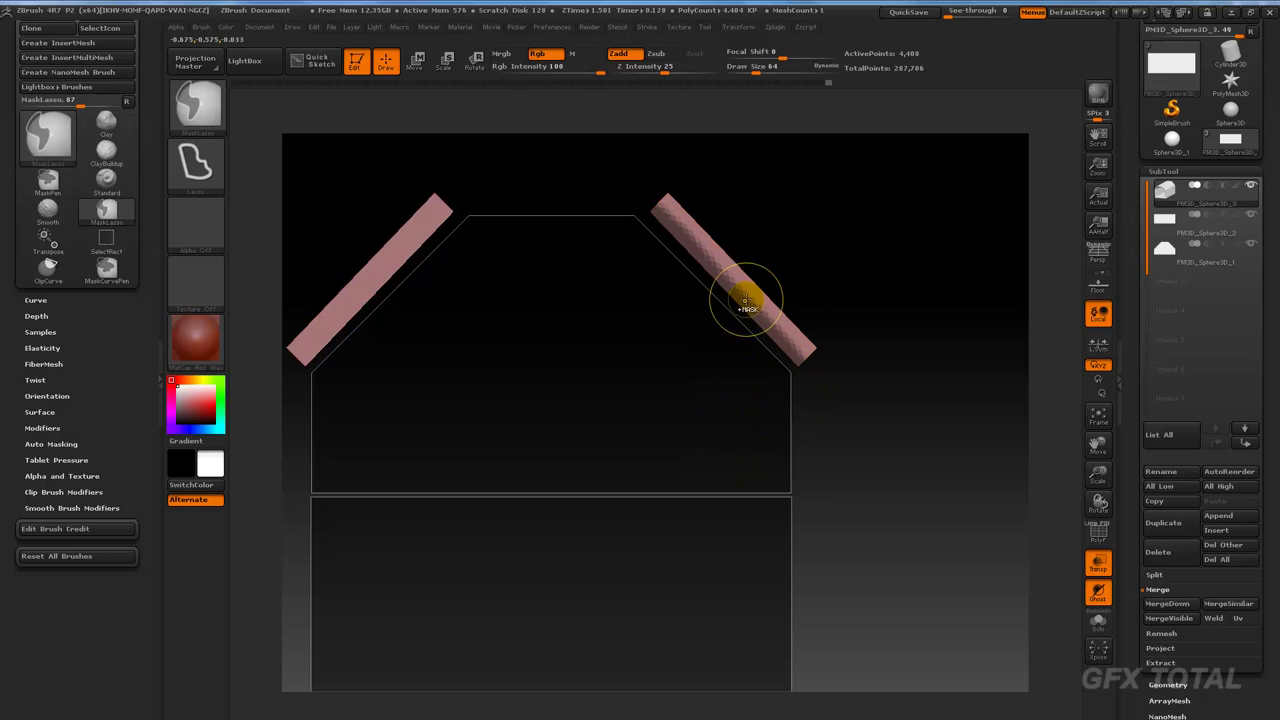
{"action": "left_click", "coordinate": [751, 294], "text": "ctrl"}
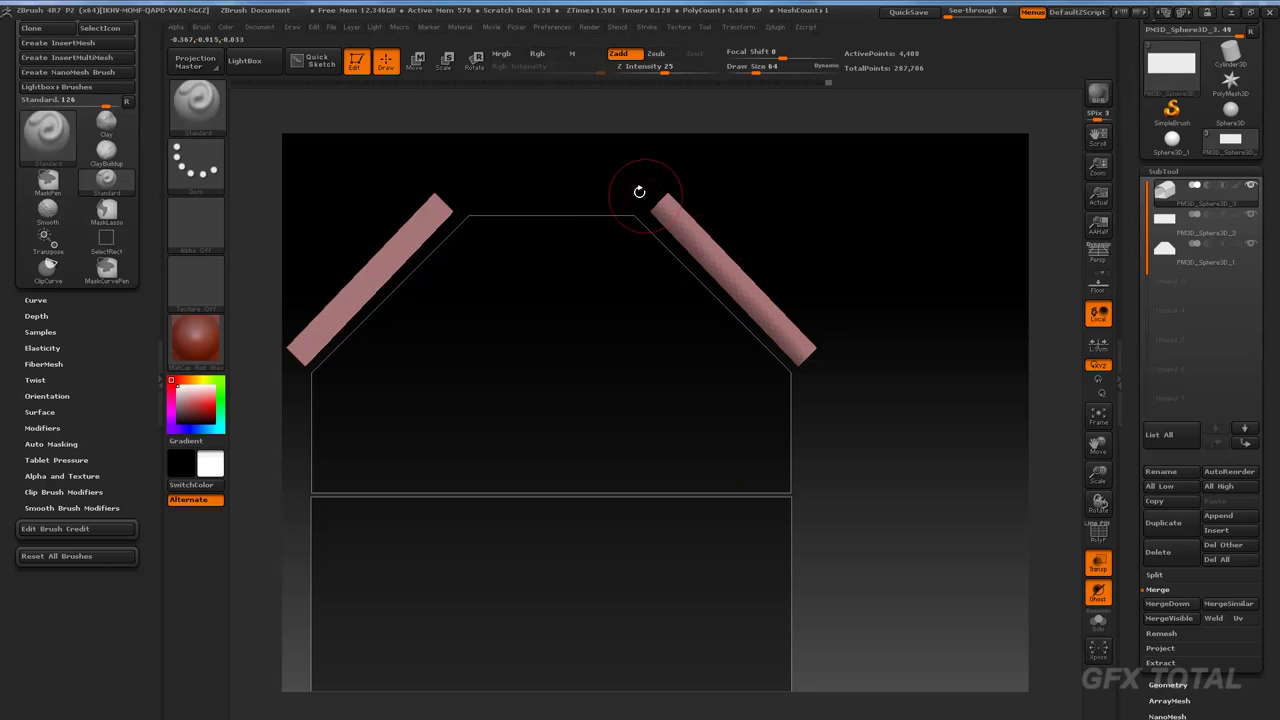
{"action": "left_click", "coordinate": [834, 250], "text": "ctrl"}
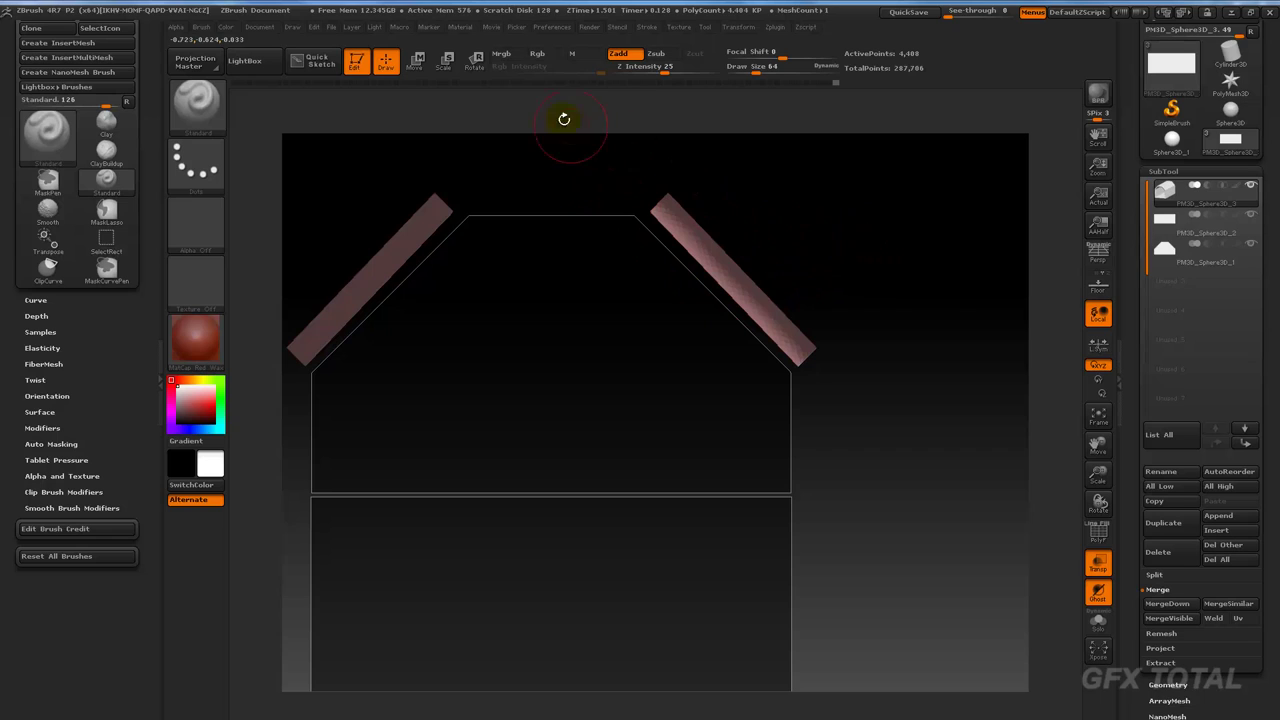
{"action": "left_click", "coordinate": [419, 64]}
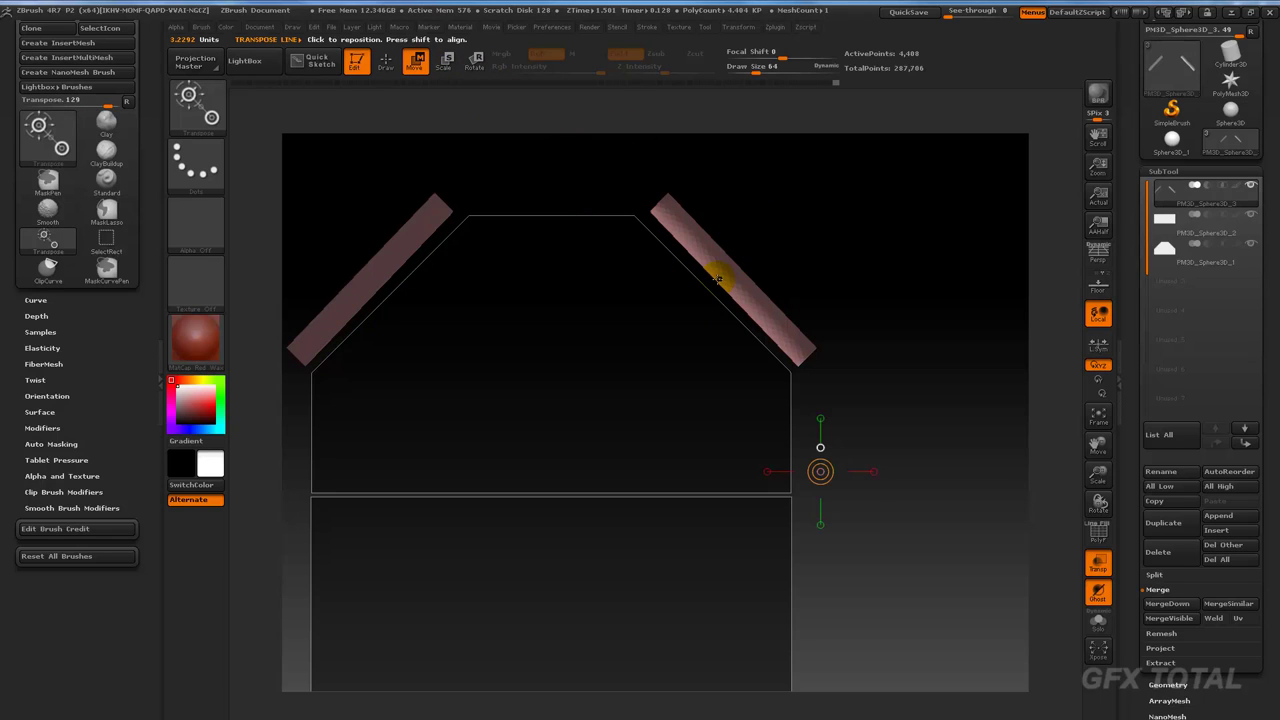
{"action": "left_click_drag", "start_coordinate": [718, 278], "coordinate": [797, 201]}
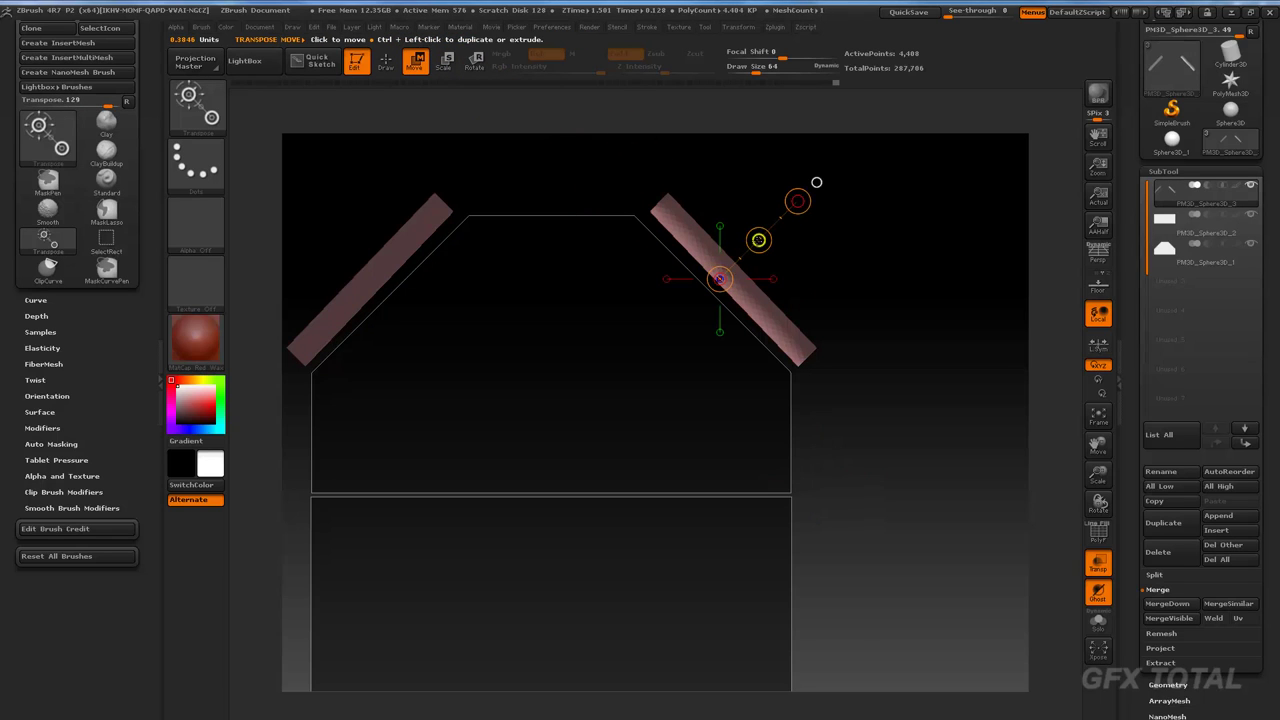
{"action": "left_click_drag", "start_coordinate": [759, 240], "coordinate": [752, 246]}
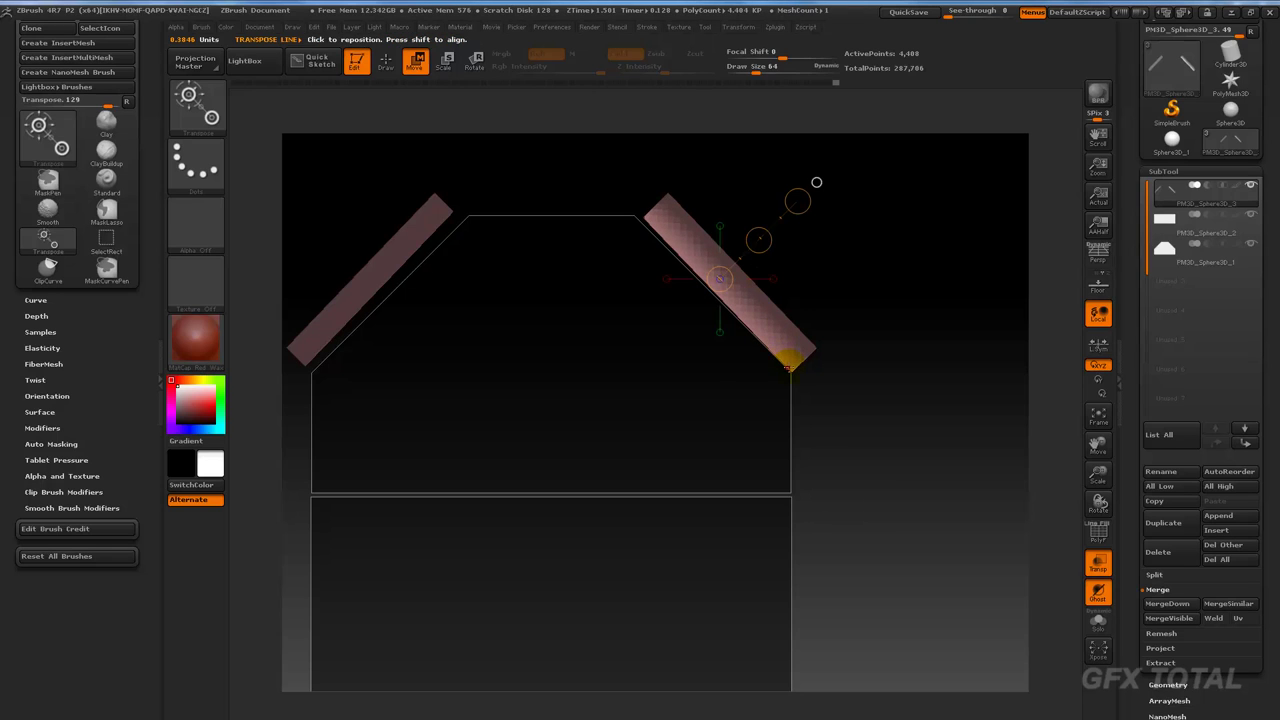
{"action": "left_click_drag", "start_coordinate": [787, 367], "coordinate": [645, 213]}
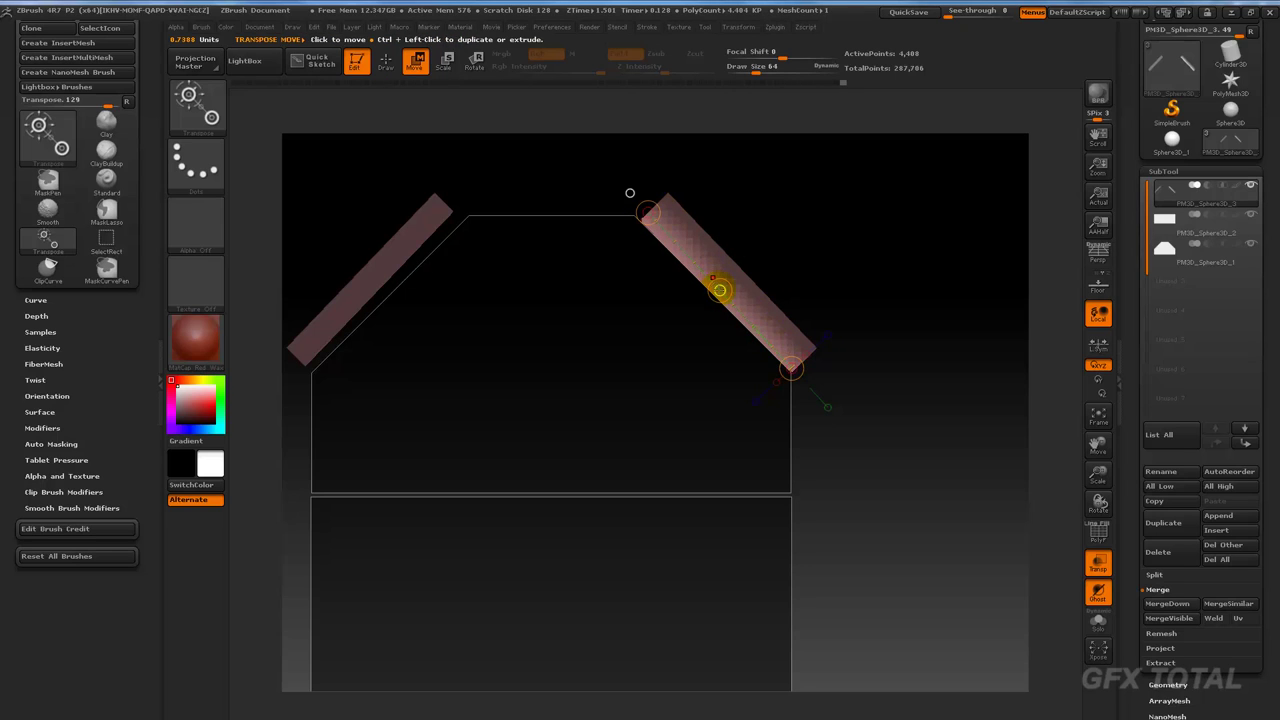
{"action": "left_click_drag", "start_coordinate": [719, 290], "coordinate": [719, 287]}
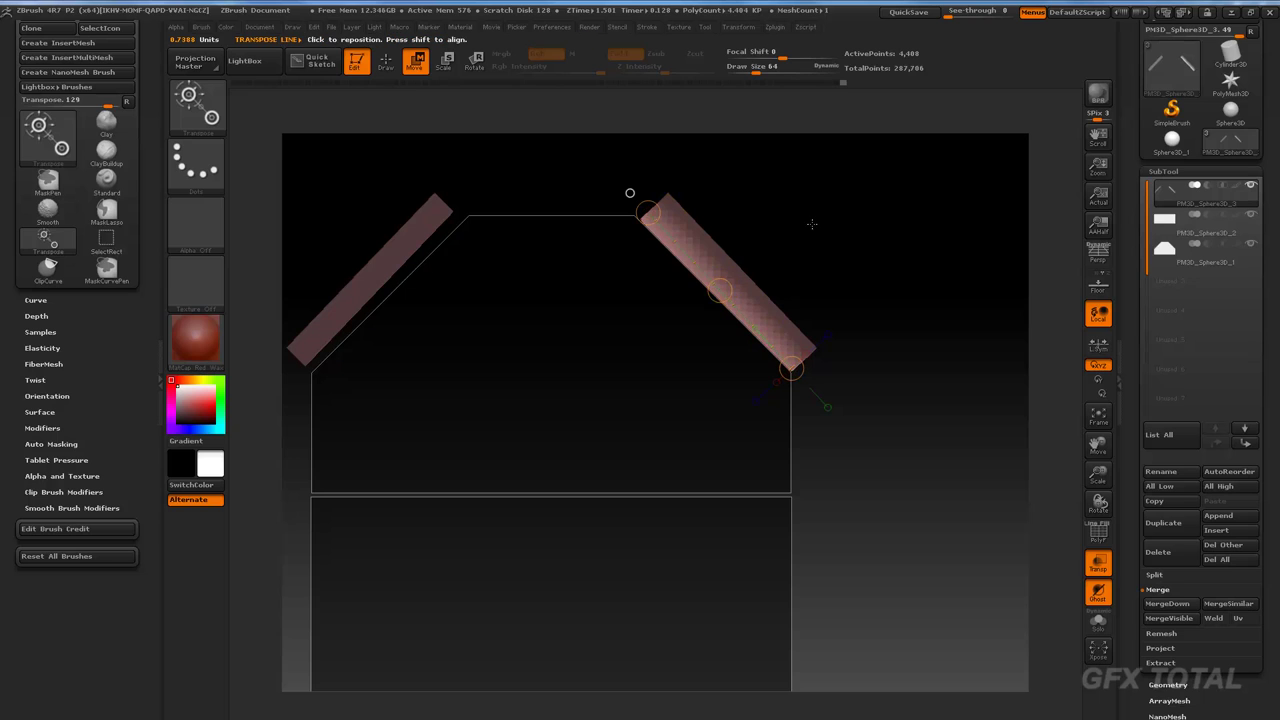
{"action": "left_click", "coordinate": [384, 66]}
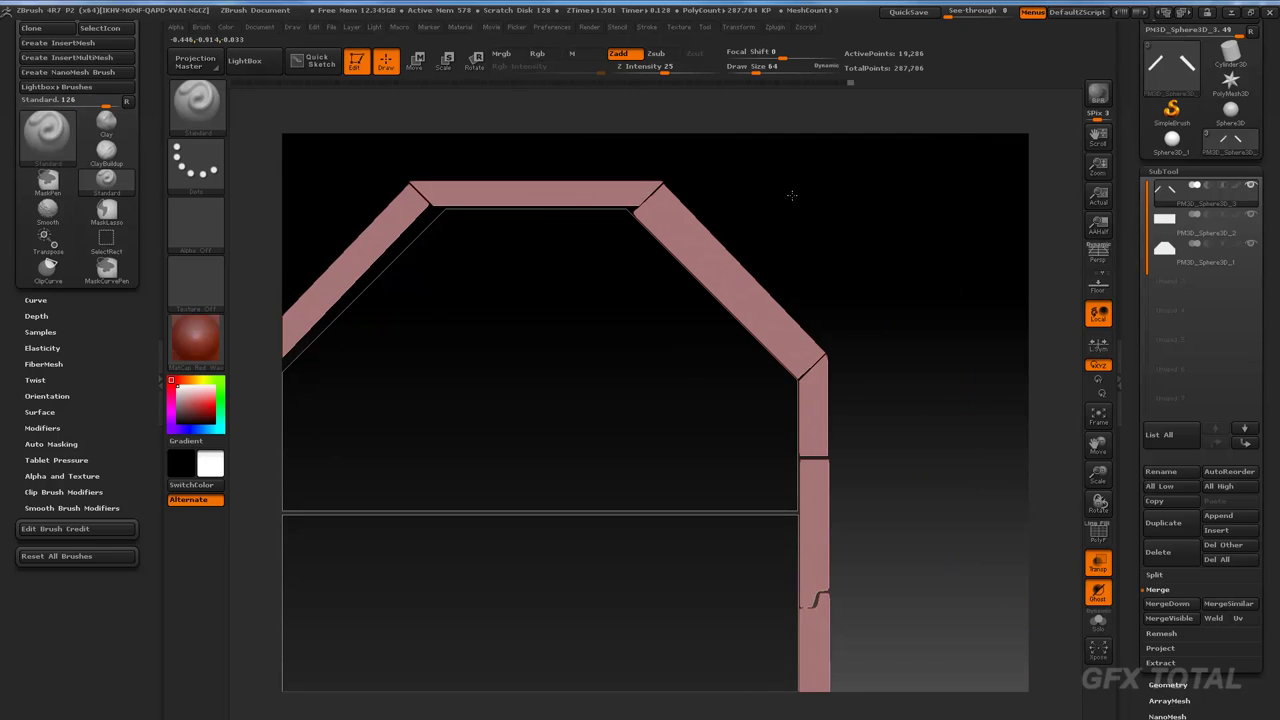
Step: Isolate the frame's top plank and mask part of it with the MaskPen brush, then blur the mask
{"action": "left_click", "coordinate": [600, 191], "text": "ctrl+shift"}
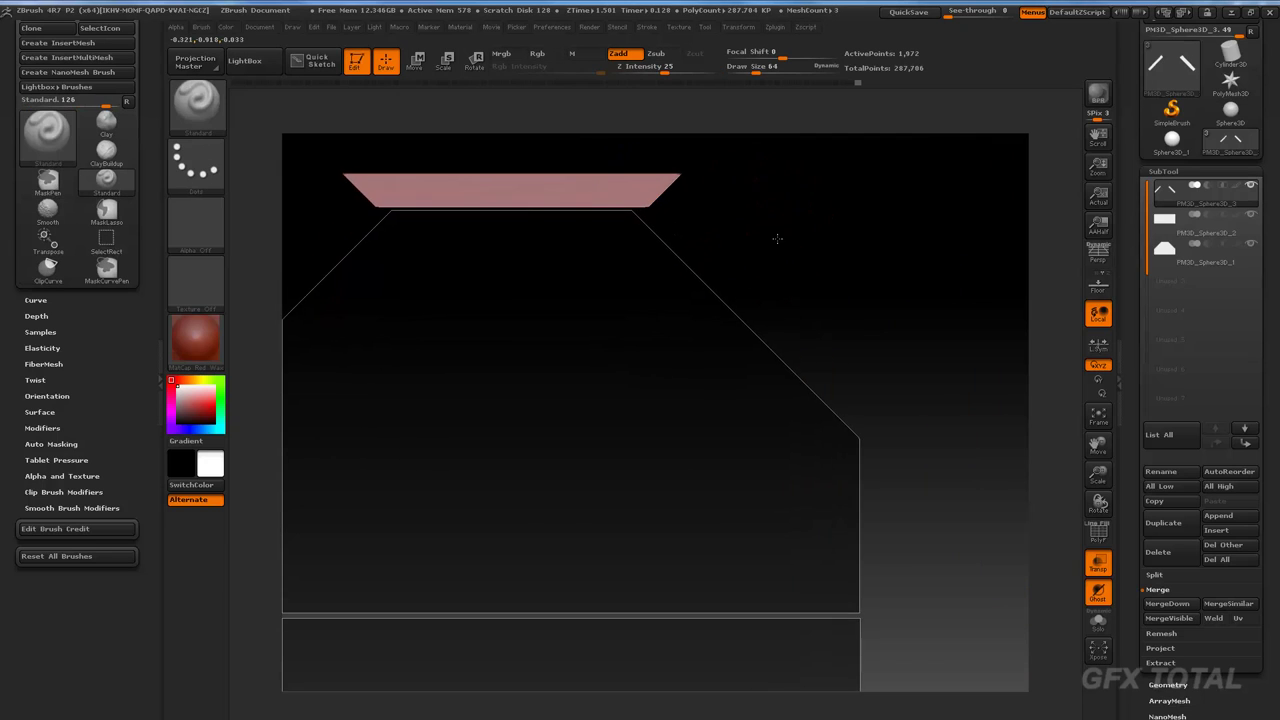
{"action": "left_click_drag", "start_coordinate": [771, 237], "coordinate": [883, 283], "text": "alt"}
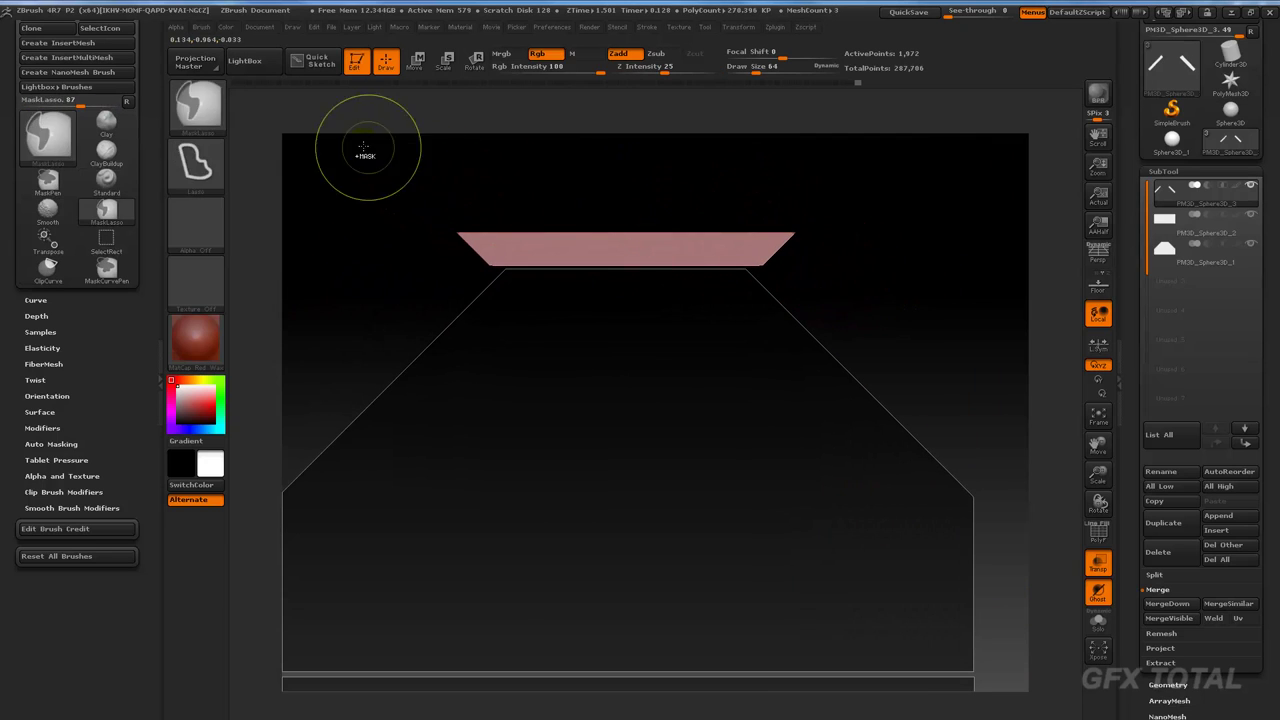
{"action": "left_click", "coordinate": [197, 100], "text": "ctrl"}
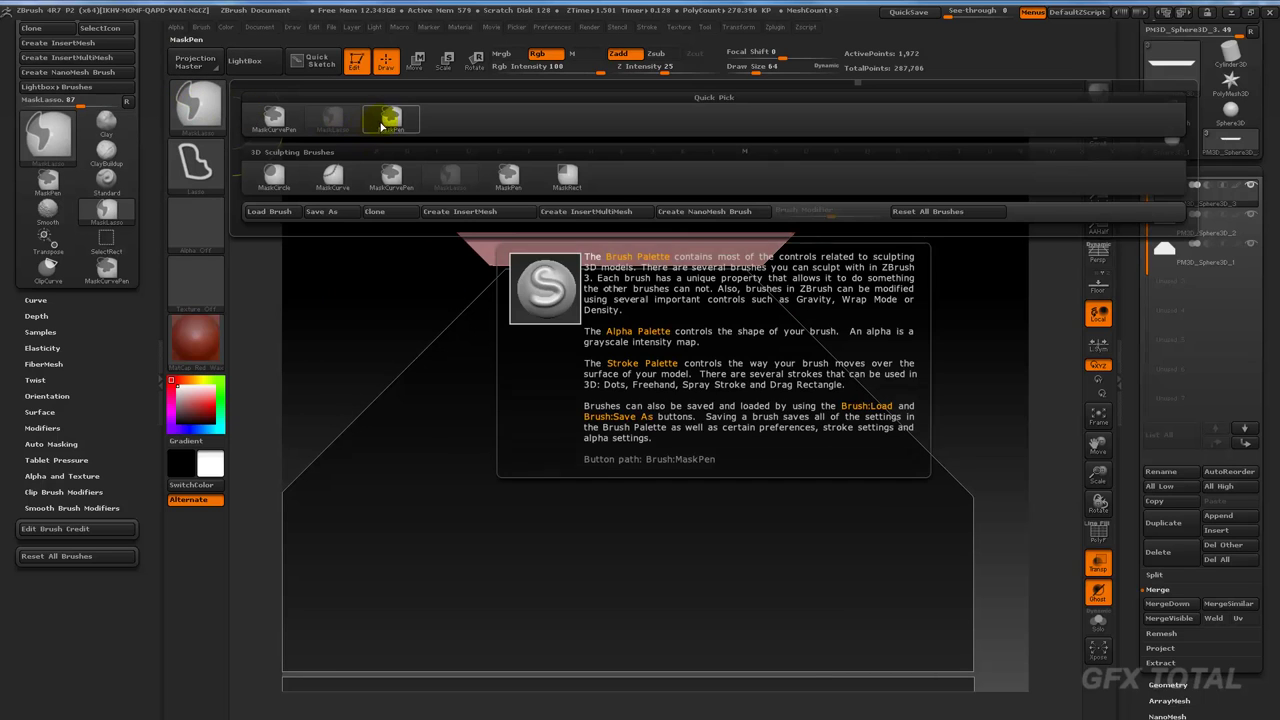
{"action": "left_click", "coordinate": [392, 118]}
{"action": "left_click_drag", "start_coordinate": [404, 195], "coordinate": [893, 236], "text": "ctrl"}
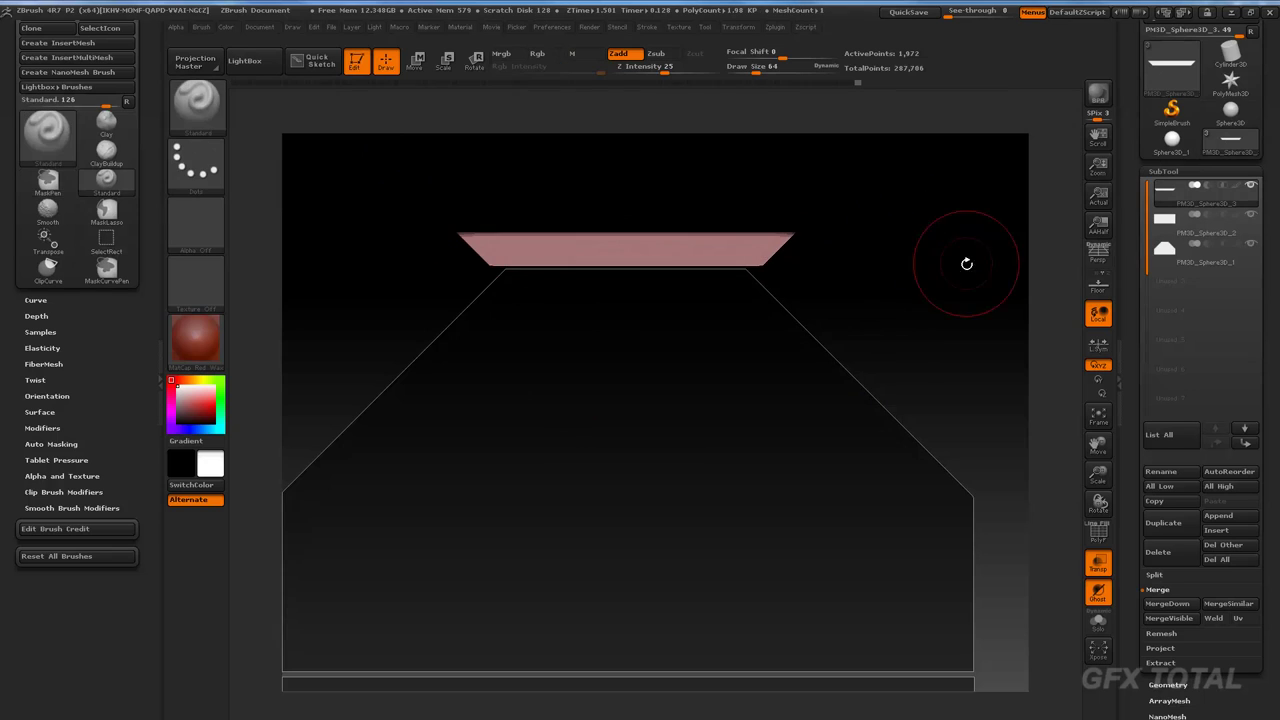
{"action": "left_click_drag", "start_coordinate": [966, 263], "coordinate": [951, 275]}
{"action": "key", "text": "ctrl"}
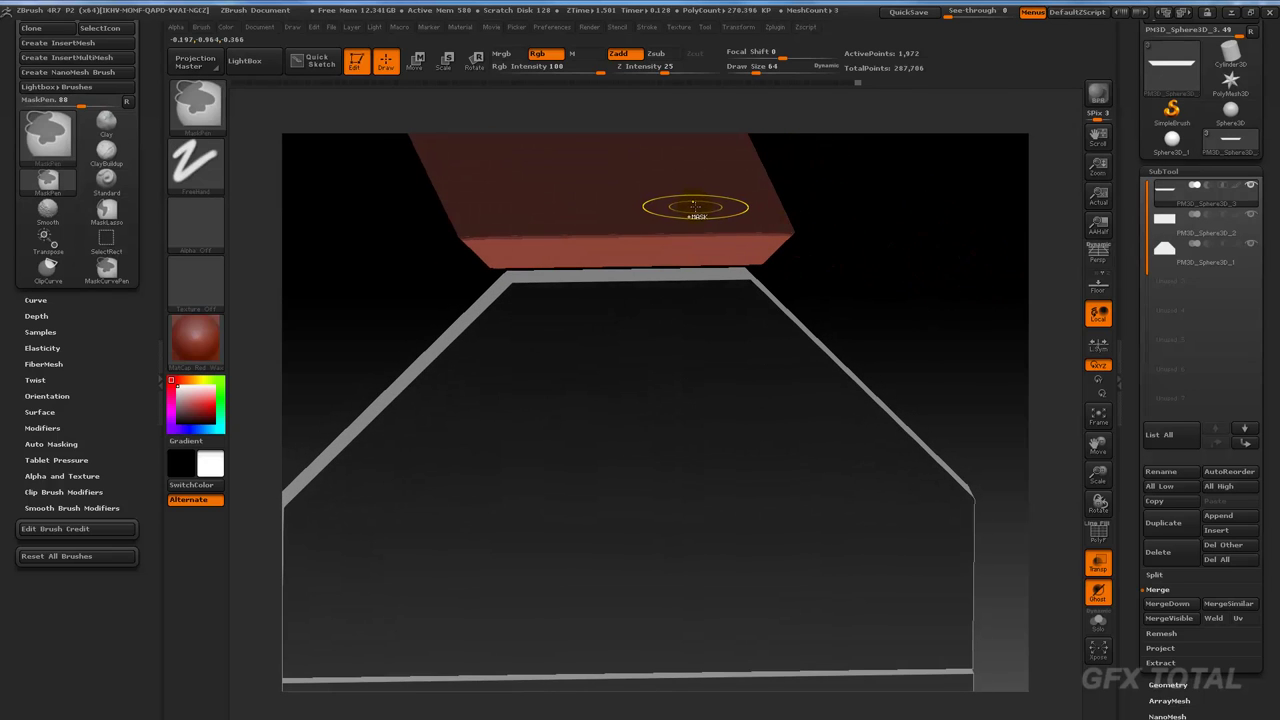
{"action": "left_click", "coordinate": [695, 204], "text": "ctrl"}
Step: Unhide the whole frame and orbit to look down on its top faces
{"action": "left_click_drag", "start_coordinate": [889, 262], "coordinate": [857, 220], "text": "shift"}
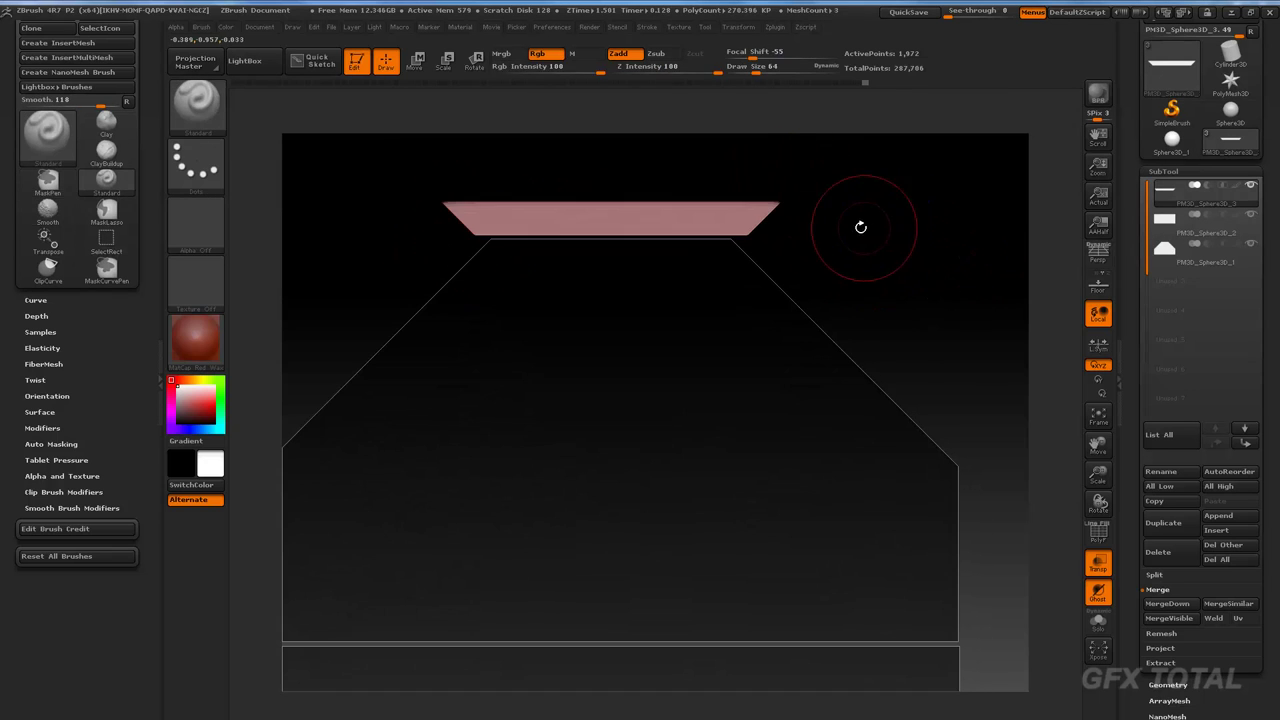
{"action": "key", "text": "ctrl"}
{"action": "key", "text": "ctrl+shift"}
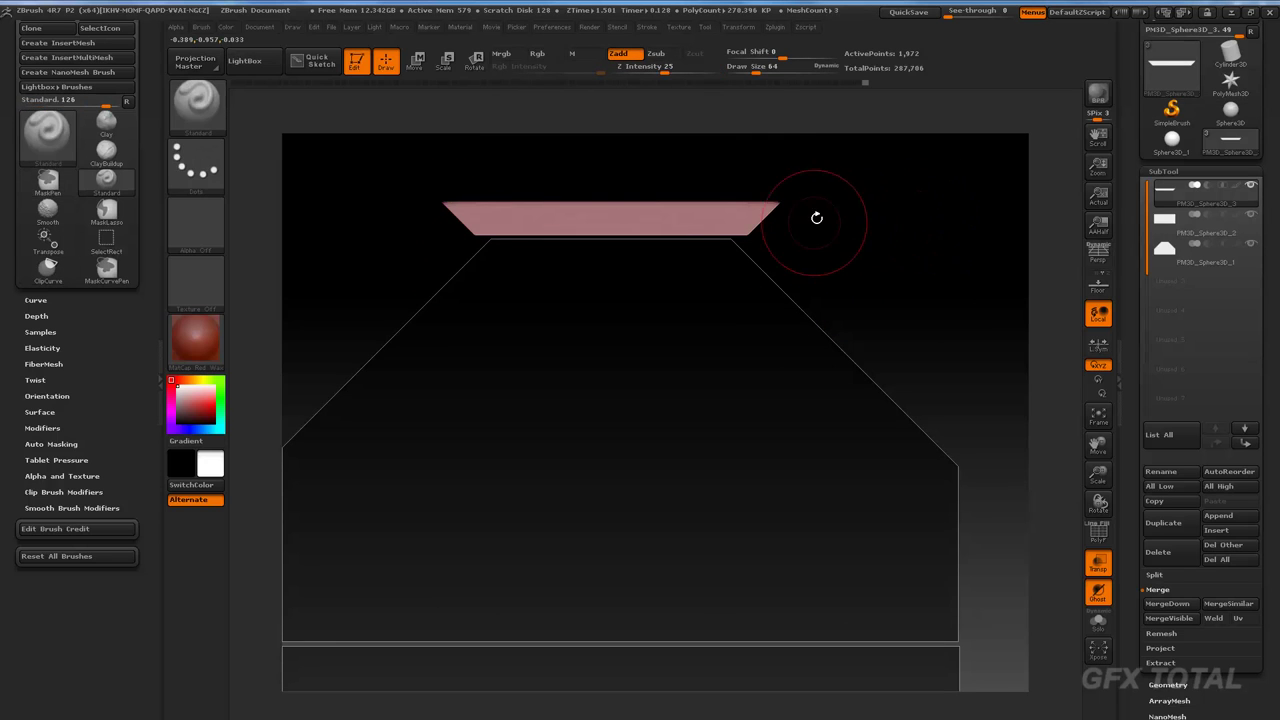
{"action": "left_click", "coordinate": [940, 207], "text": "ctrl+shift"}
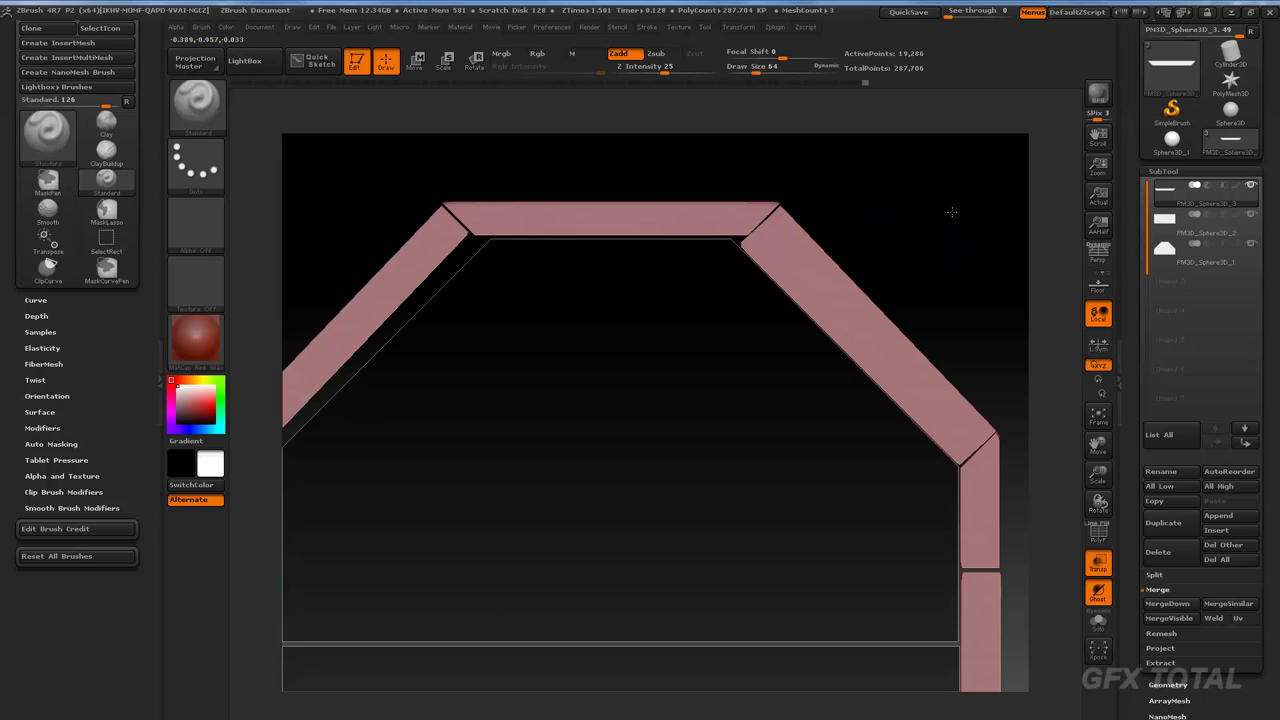
{"action": "mouse_move", "coordinate": [940, 207]}
{"action": "left_mouse_down"}
{"action": "mouse_move", "coordinate": [938, 220]}
{"action": "mouse_move", "coordinate": [666, 209]}
{"action": "left_mouse_up"}
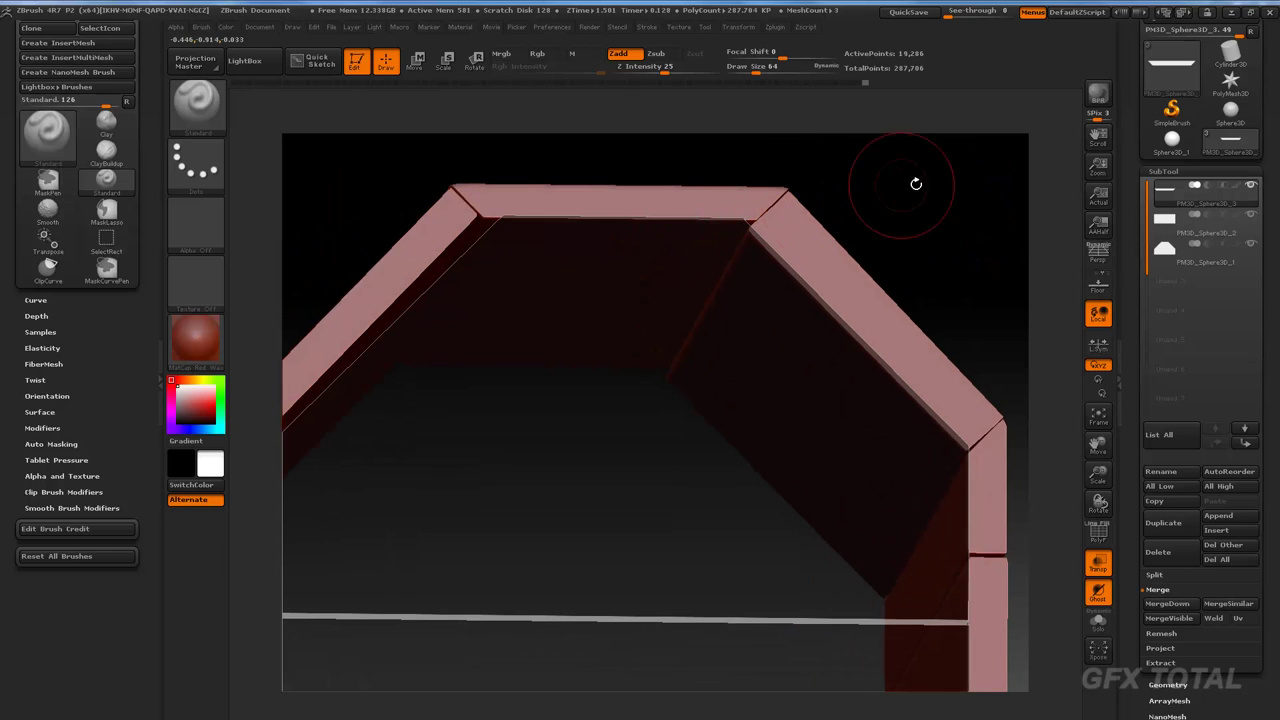
{"action": "left_click_drag", "start_coordinate": [914, 186], "coordinate": [850, 240]}
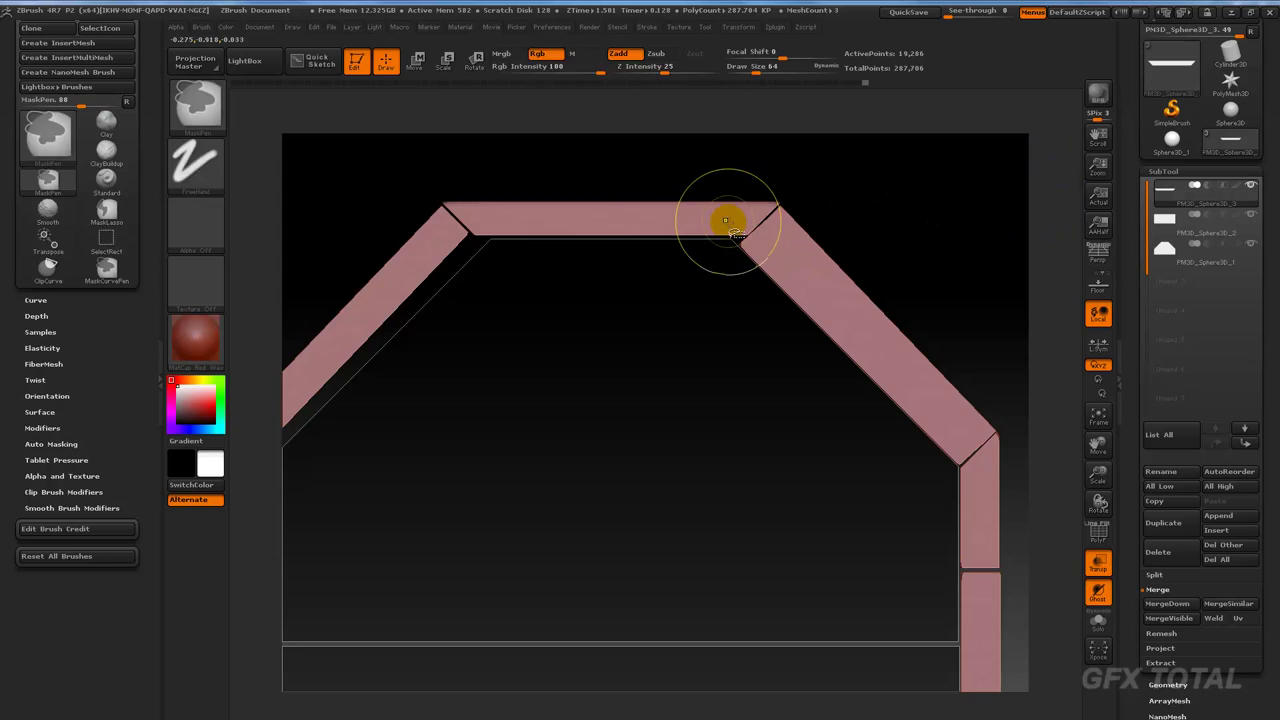
Step: Isolate the top plank in front view, Transpose-move it between the roof planks, mask it, then unhide all
{"action": "left_click", "coordinate": [733, 217], "text": "ctrl+shift"}
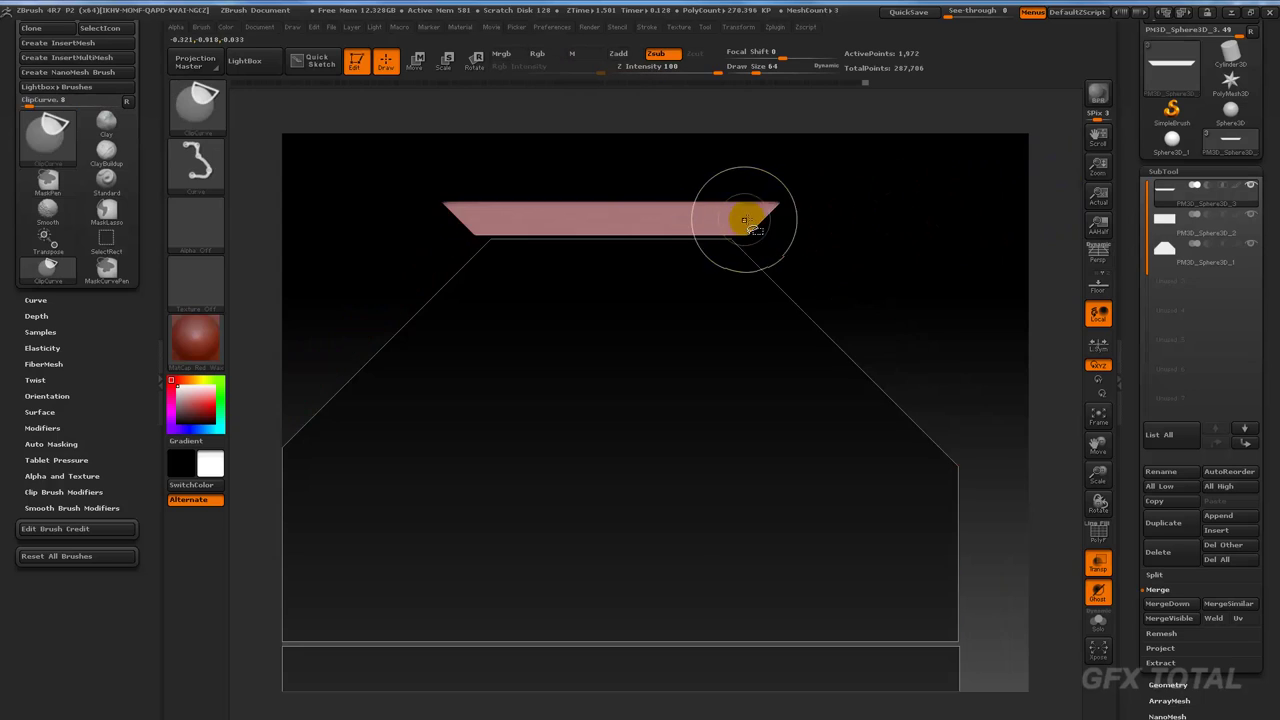
{"action": "left_click_drag", "start_coordinate": [876, 246], "coordinate": [894, 237], "text": "shift"}
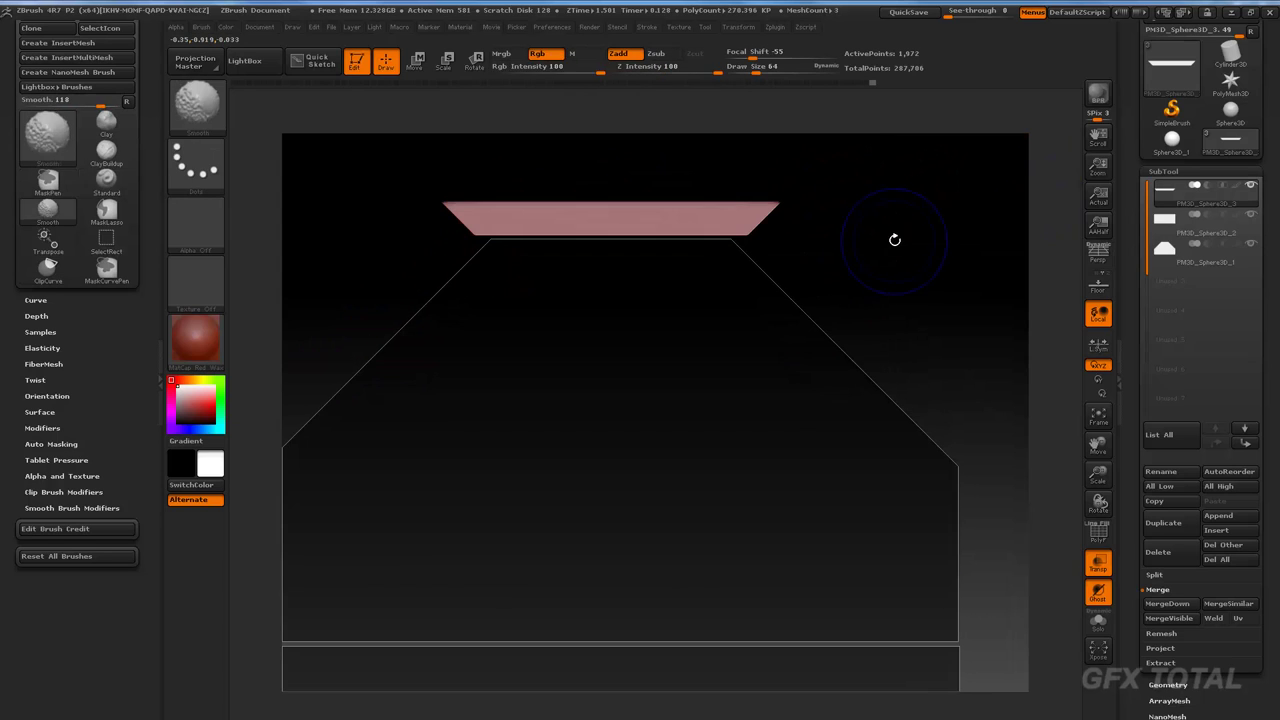
{"action": "left_click", "coordinate": [419, 65]}
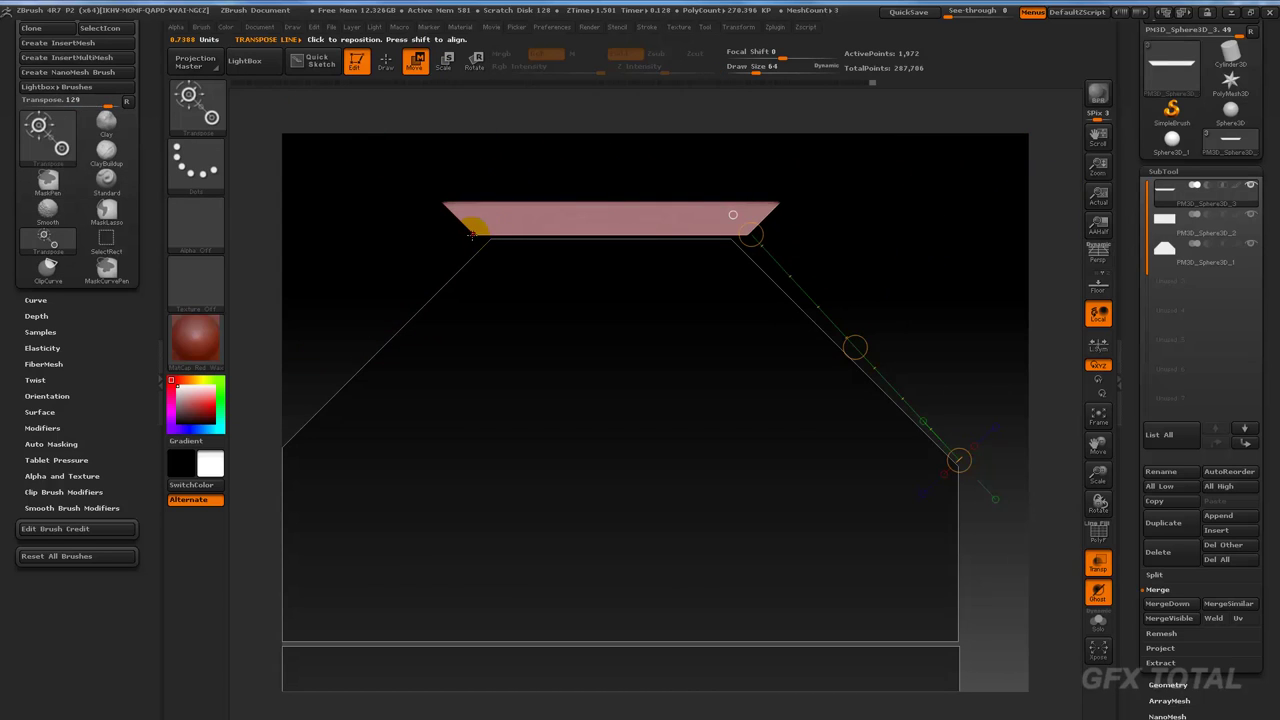
{"action": "left_click_drag", "start_coordinate": [472, 234], "coordinate": [740, 232]}
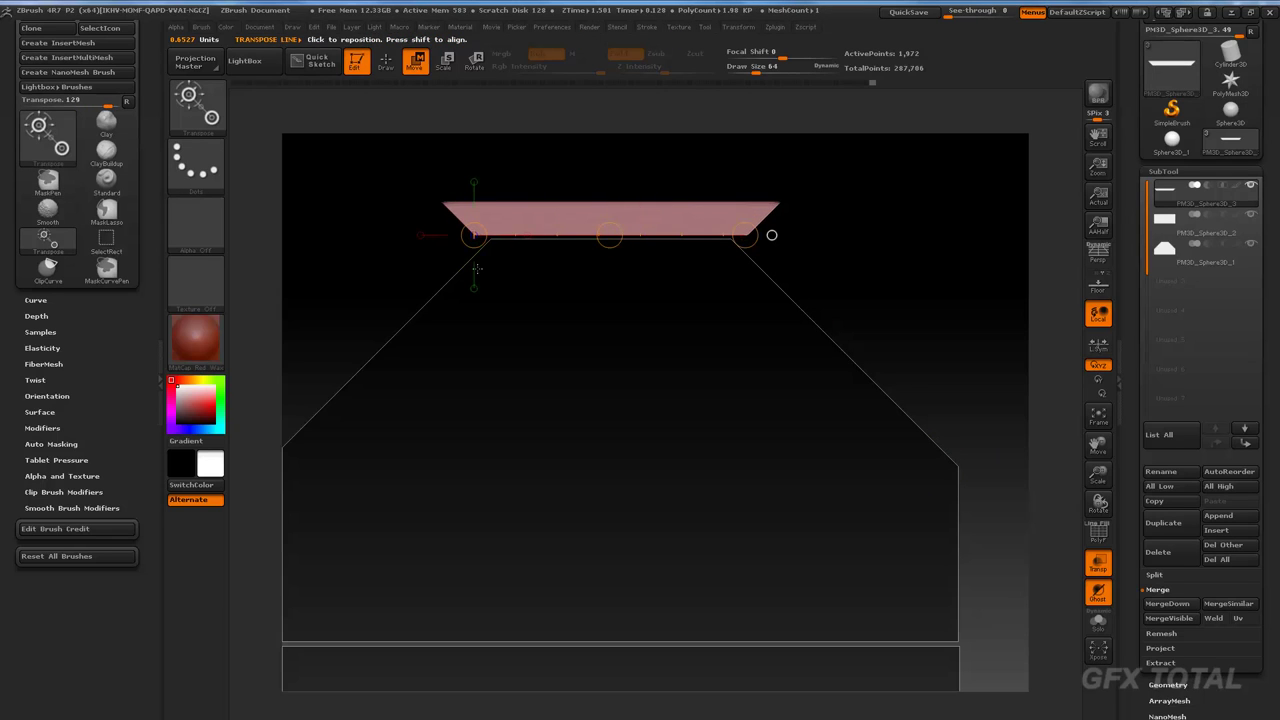
{"action": "left_click_drag", "start_coordinate": [474, 236], "coordinate": [474, 509]}
{"action": "left_click", "coordinate": [474, 369]}
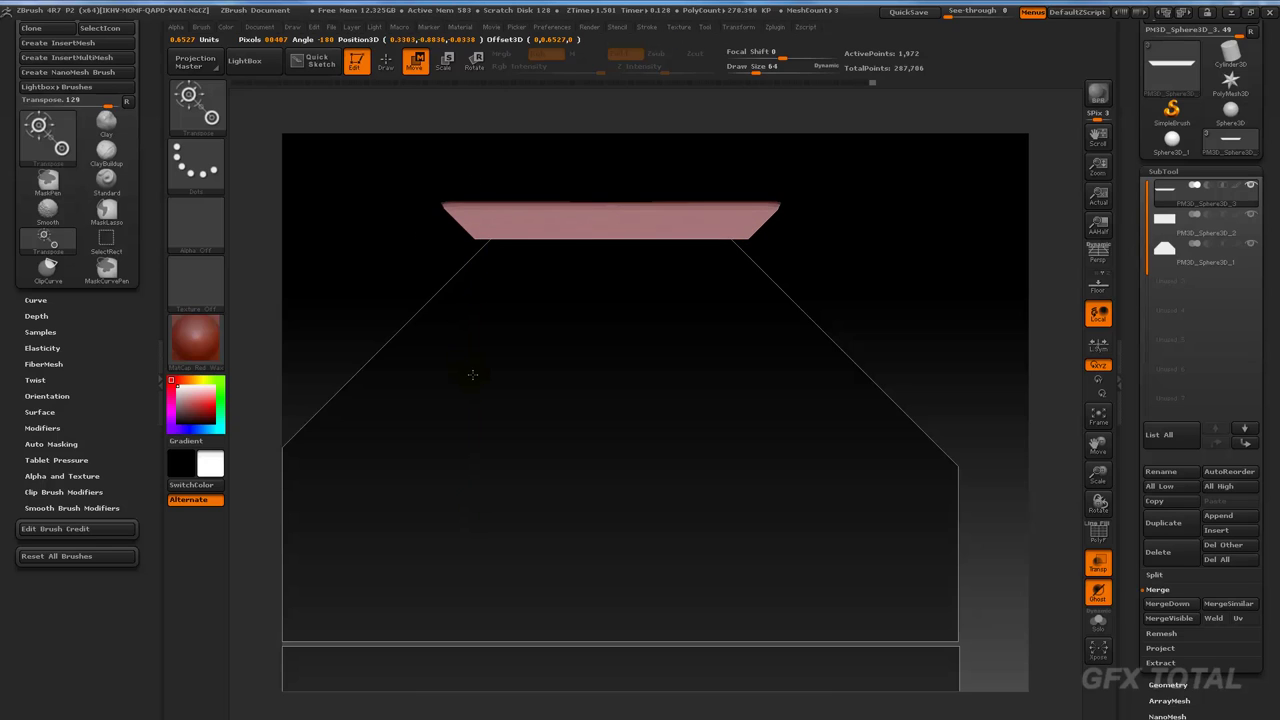
{"action": "left_click_drag", "start_coordinate": [749, 237], "coordinate": [656, 235]}
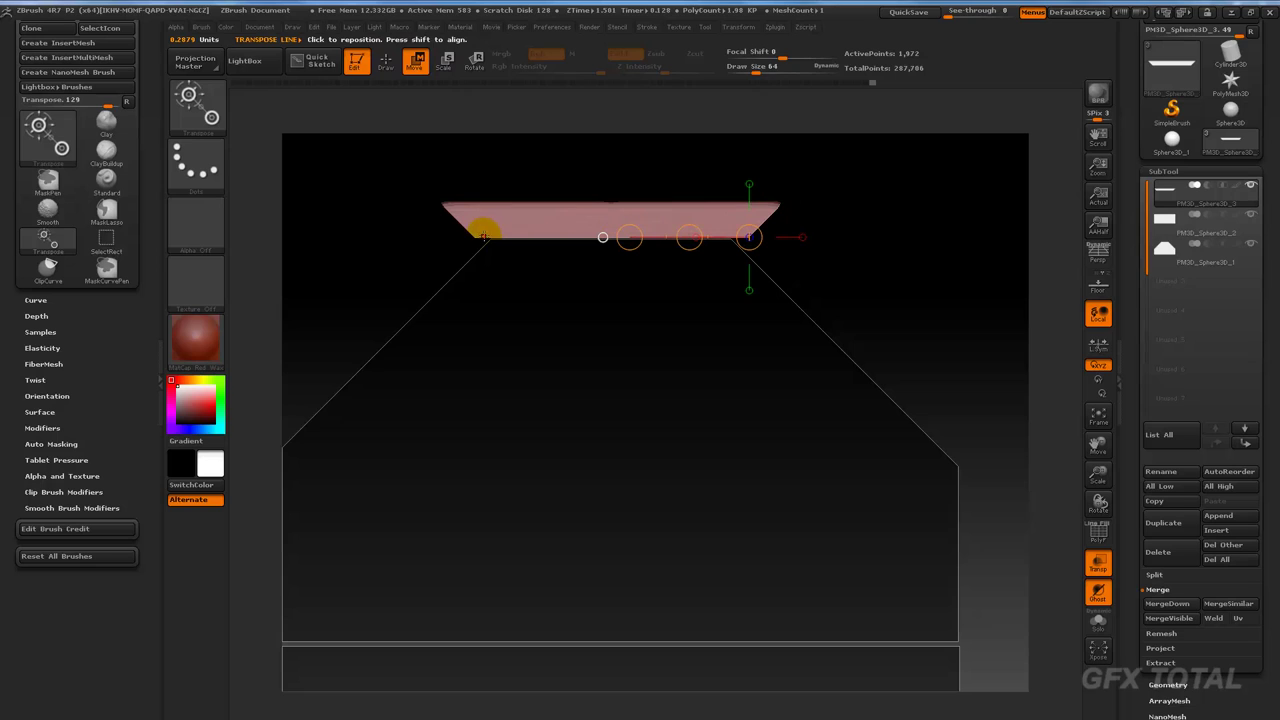
{"action": "left_click_drag", "start_coordinate": [535, 219], "coordinate": [427, 369]}
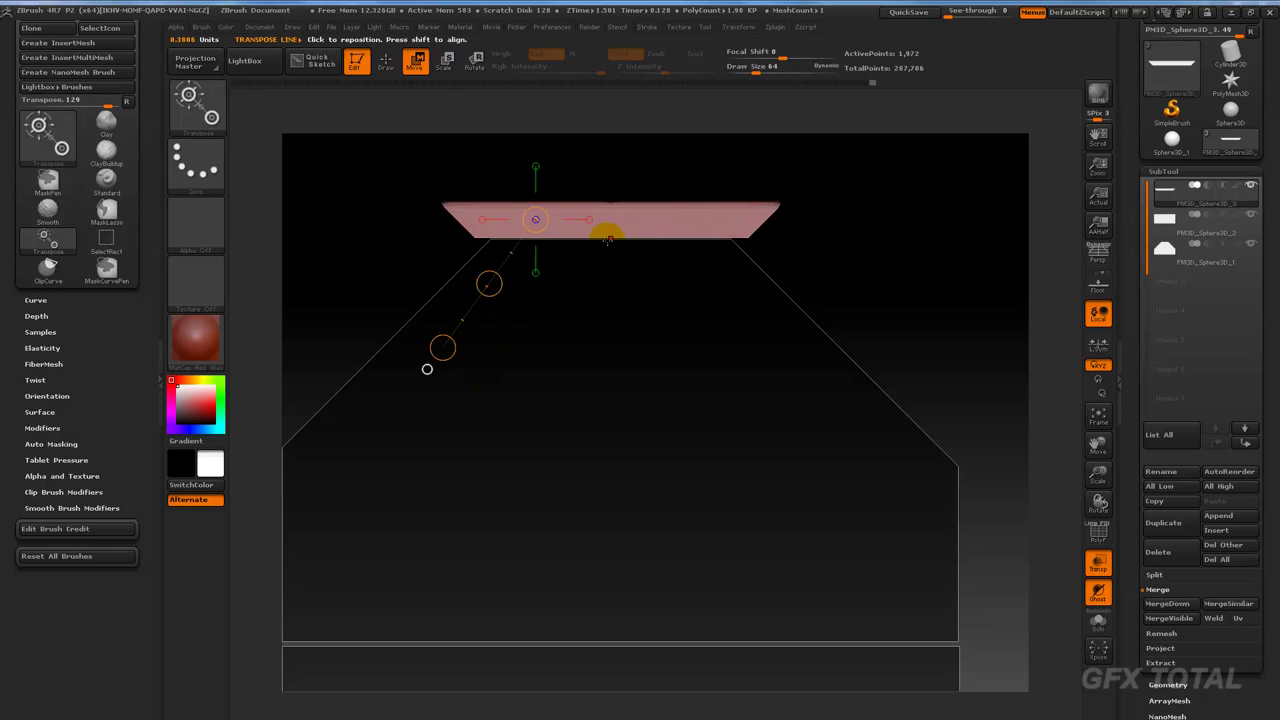
{"action": "left_click_drag", "start_coordinate": [611, 237], "coordinate": [760, 235]}
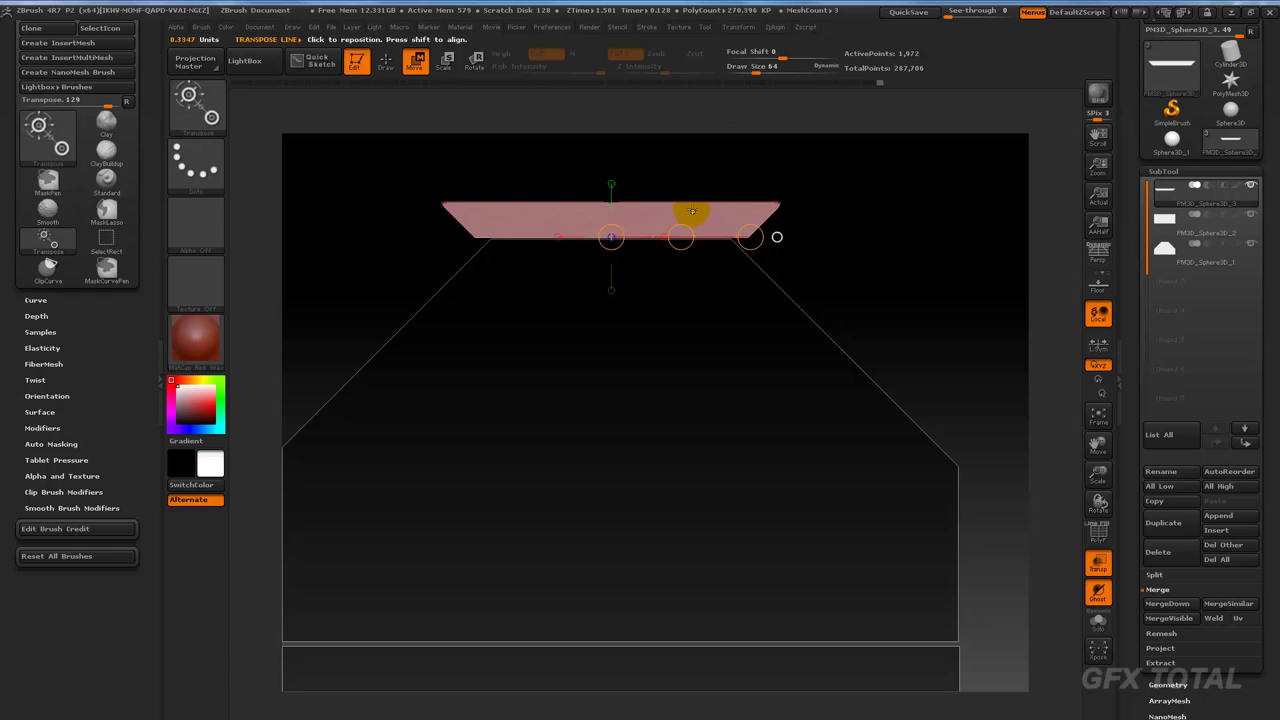
{"action": "left_click", "coordinate": [388, 70]}
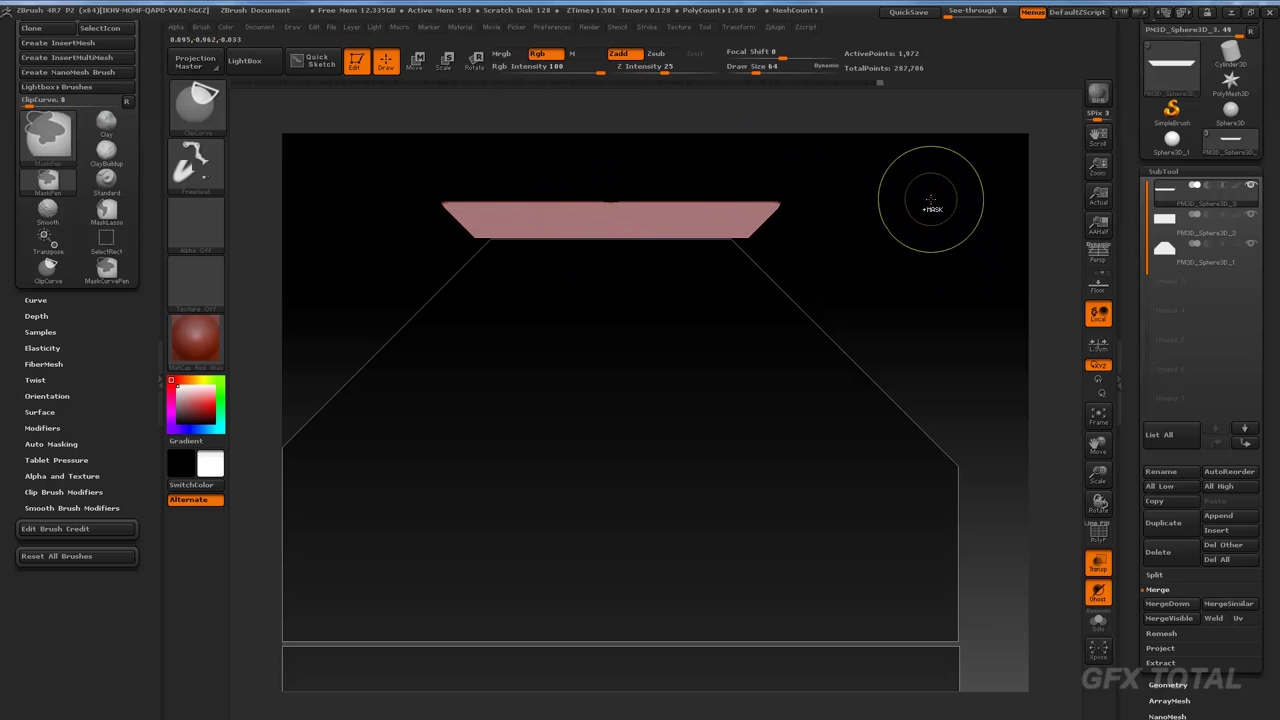
{"action": "left_click", "coordinate": [934, 207], "text": "ctrl"}
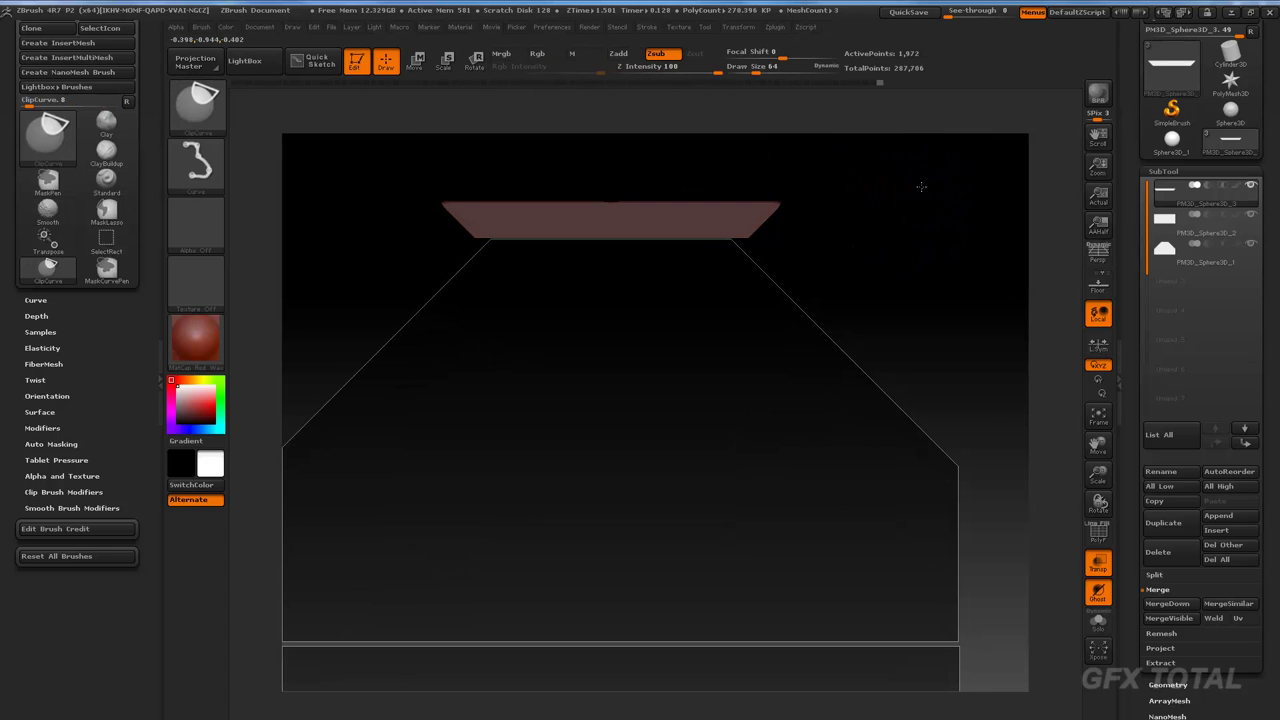
{"action": "left_click", "coordinate": [935, 186], "text": "ctrl+shift"}
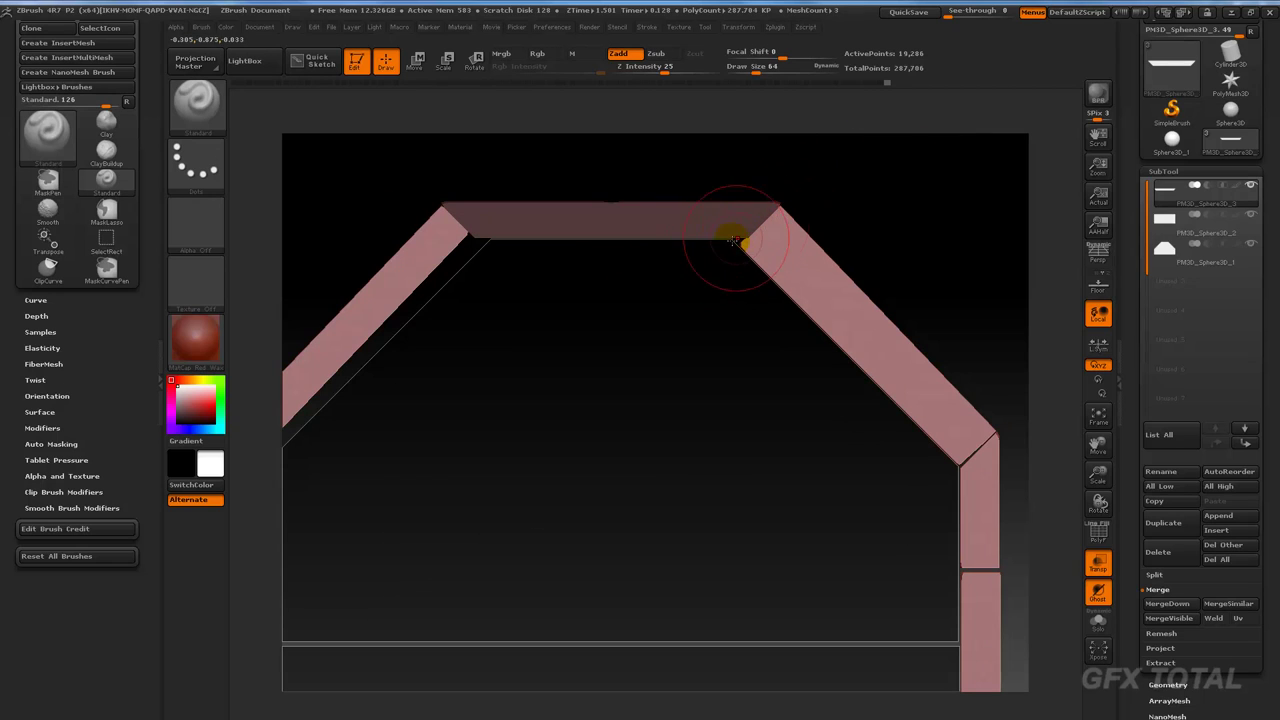
Step: Isolate the two sloping roof planks and slide them up their slope with a Transpose line
{"action": "left_click", "coordinate": [910, 203], "text": "ctrl"}
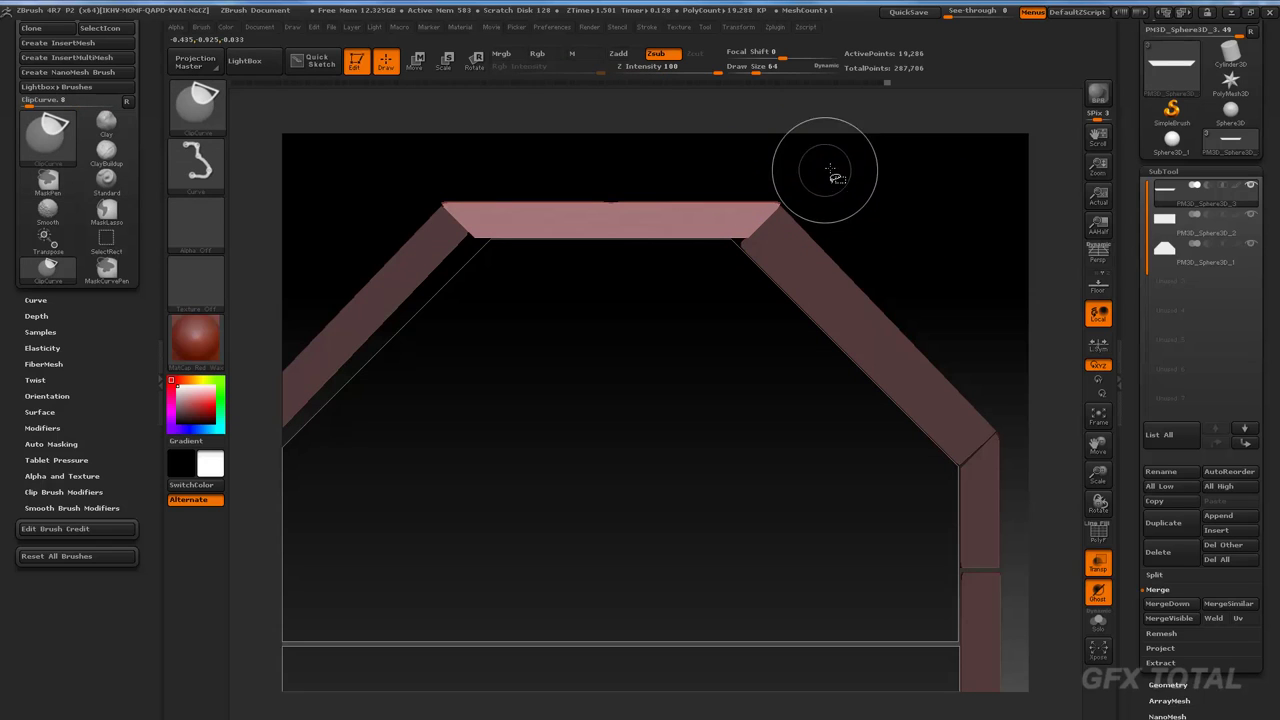
{"action": "mouse_move", "coordinate": [846, 167]}
{"action": "left_mouse_down", "text": "ctrl+shift"}
{"action": "mouse_move", "coordinate": [707, 246]}
{"action": "mouse_move", "coordinate": [669, 279]}
{"action": "mouse_move", "coordinate": [688, 288]}
{"action": "mouse_move", "coordinate": [671, 288]}
{"action": "left_mouse_up", "text": "ctrl+shift"}
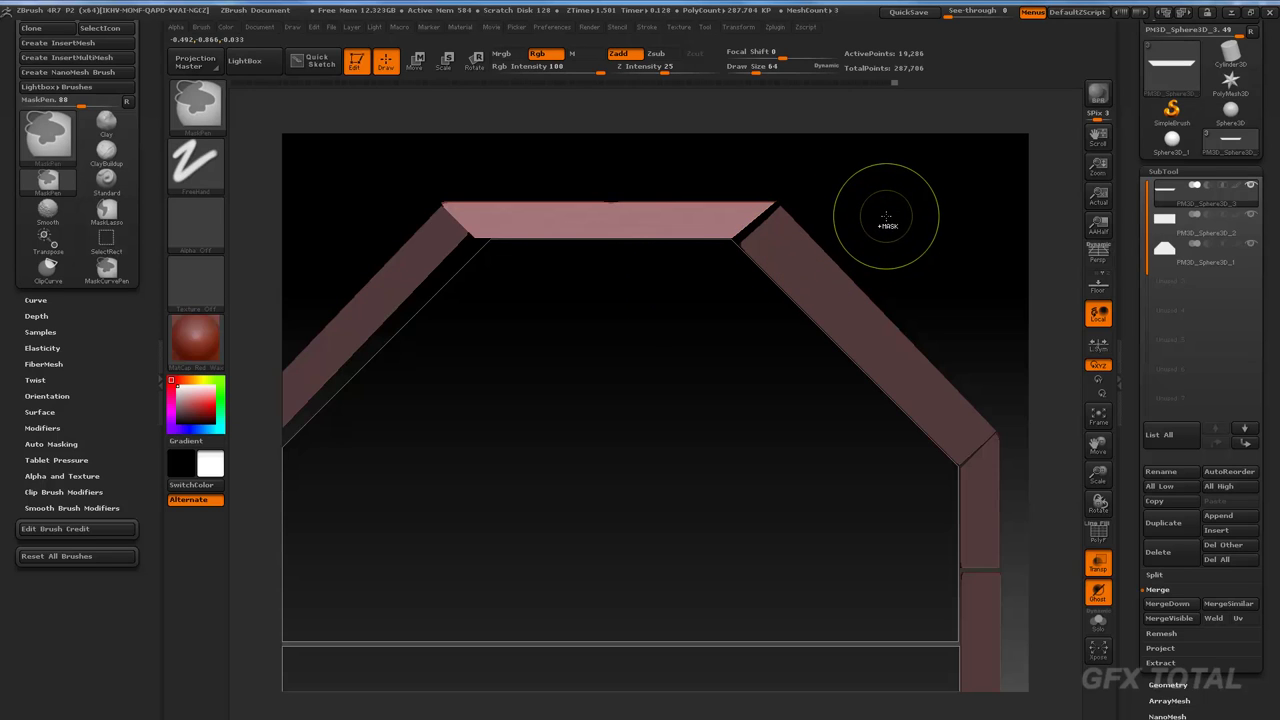
{"action": "left_click_drag", "start_coordinate": [886, 214], "coordinate": [960, 245], "text": "ctrl"}
{"action": "left_click", "coordinate": [818, 257], "text": "ctrl+shift"}
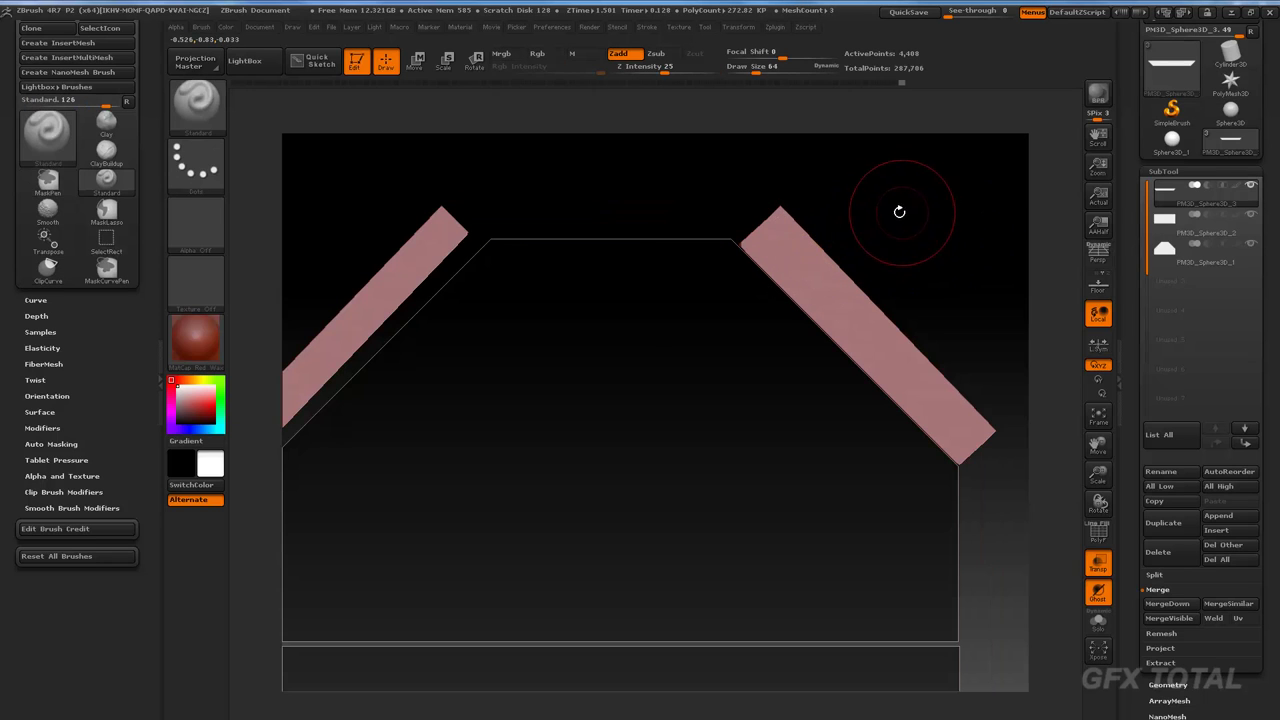
{"action": "mouse_move", "coordinate": [803, 168]}
{"action": "left_mouse_down", "text": "ctrl"}
{"action": "mouse_move", "coordinate": [700, 323]}
{"action": "mouse_move", "coordinate": [780, 214]}
{"action": "left_mouse_up", "text": "ctrl"}
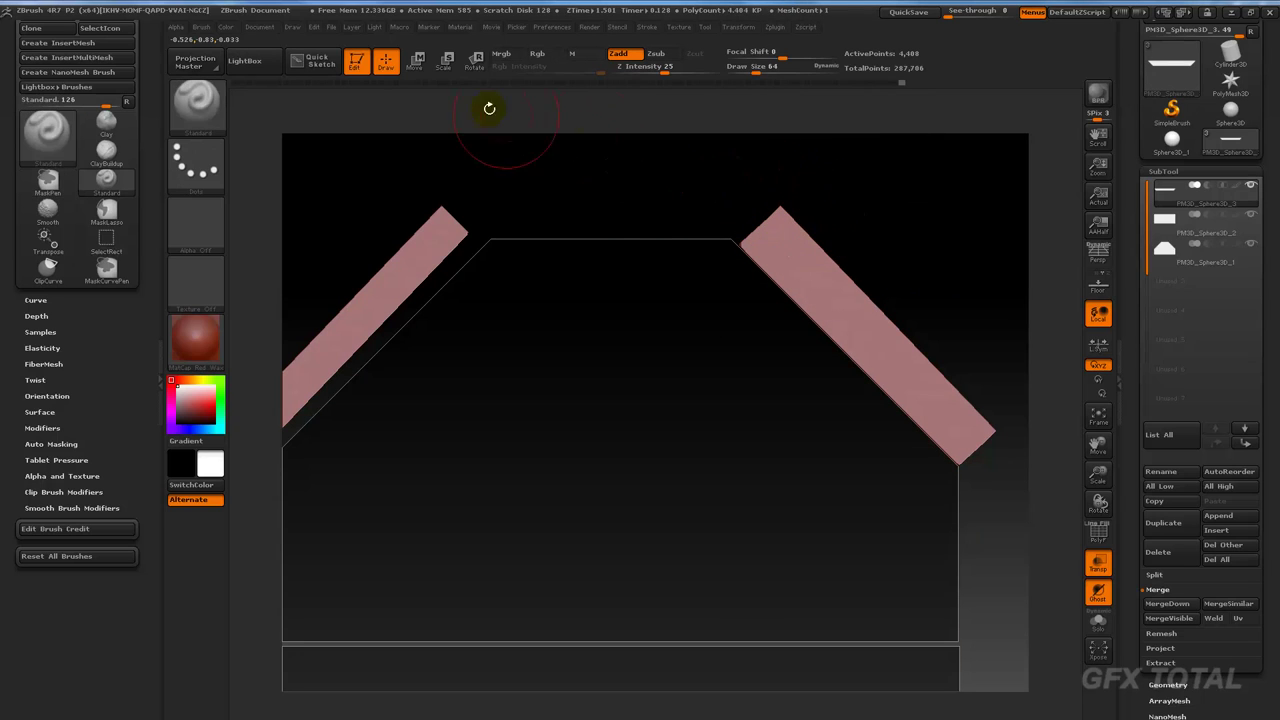
{"action": "left_click", "coordinate": [420, 63]}
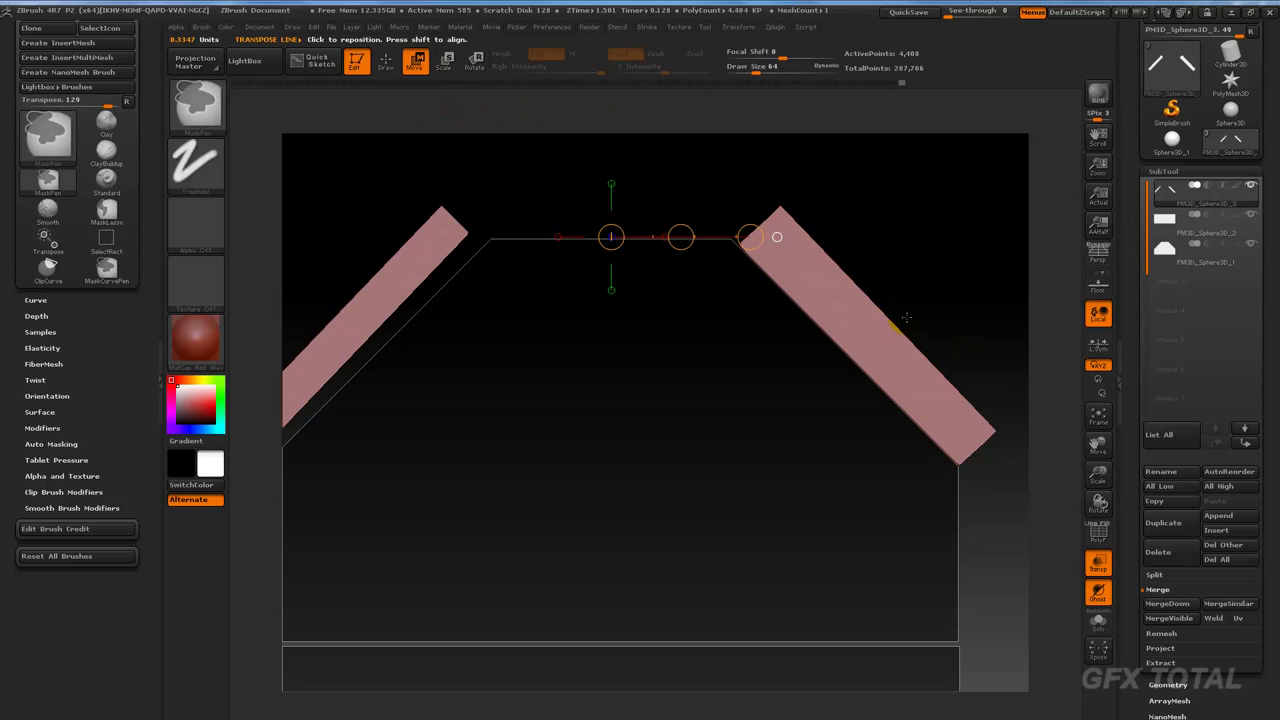
{"action": "left_click_drag", "start_coordinate": [975, 450], "coordinate": [773, 228]}
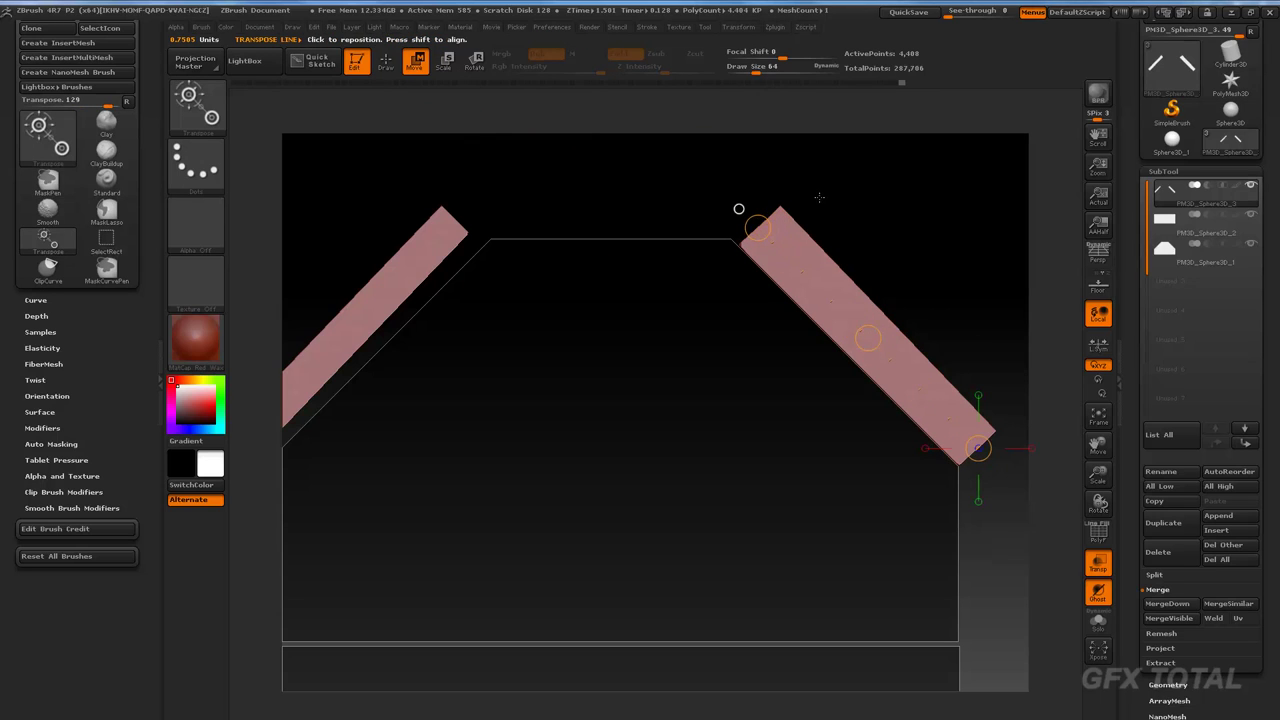
{"action": "left_click_drag", "start_coordinate": [748, 220], "coordinate": [738, 209]}
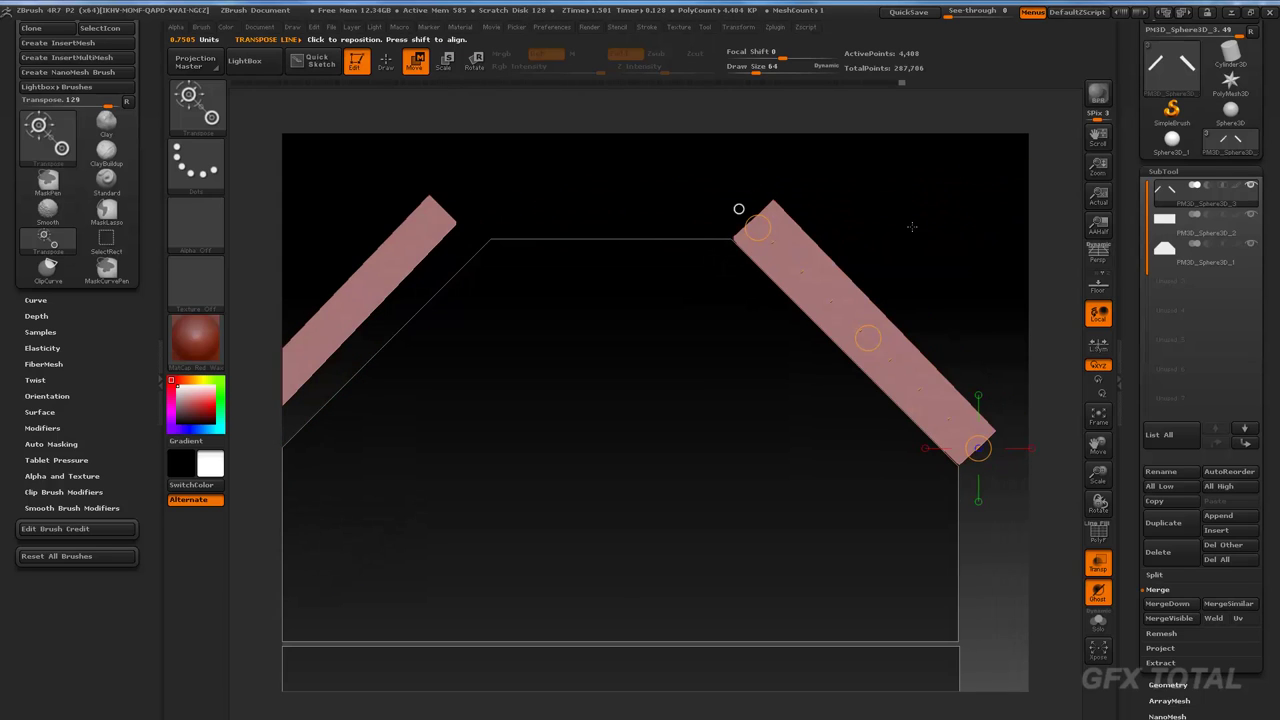
{"action": "left_click", "coordinate": [385, 60]}
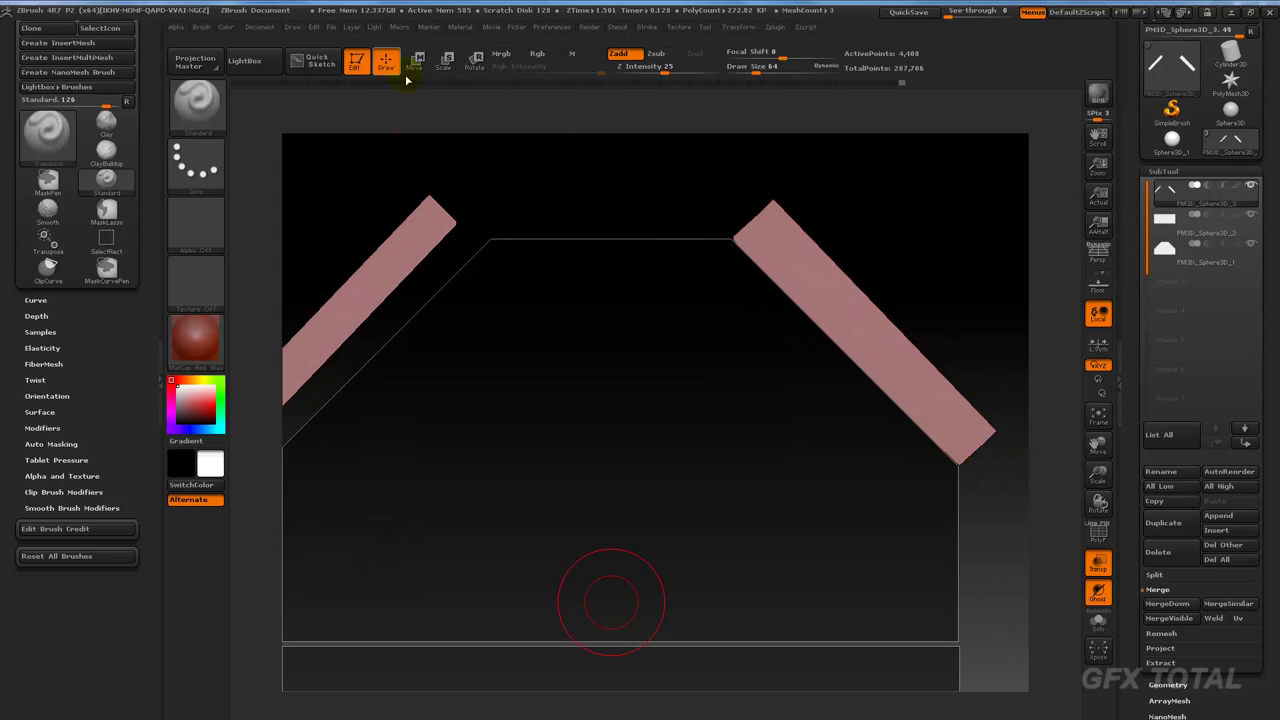
Step: Nudge the left sloping plank further along its slope, then clear the mask from both planks
{"action": "left_click", "coordinate": [891, 206], "text": "ctrl+shift"}
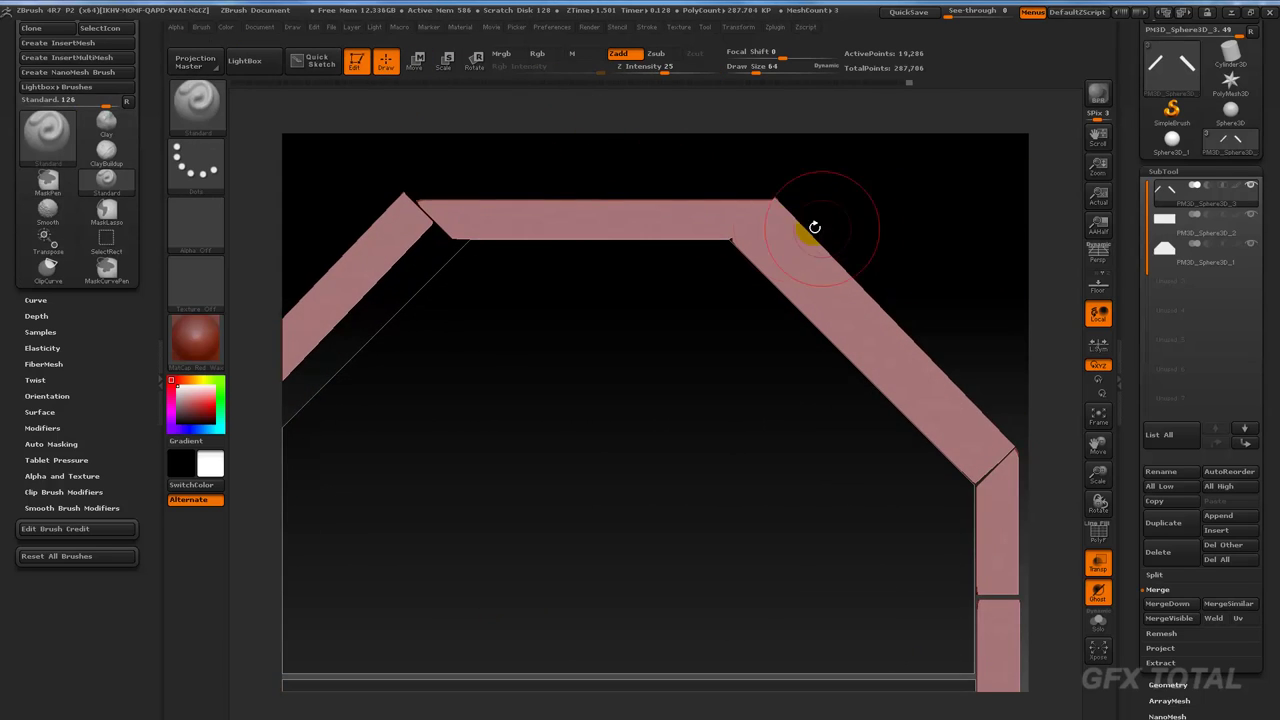
{"action": "left_click", "coordinate": [795, 282], "text": "ctrl+shift"}
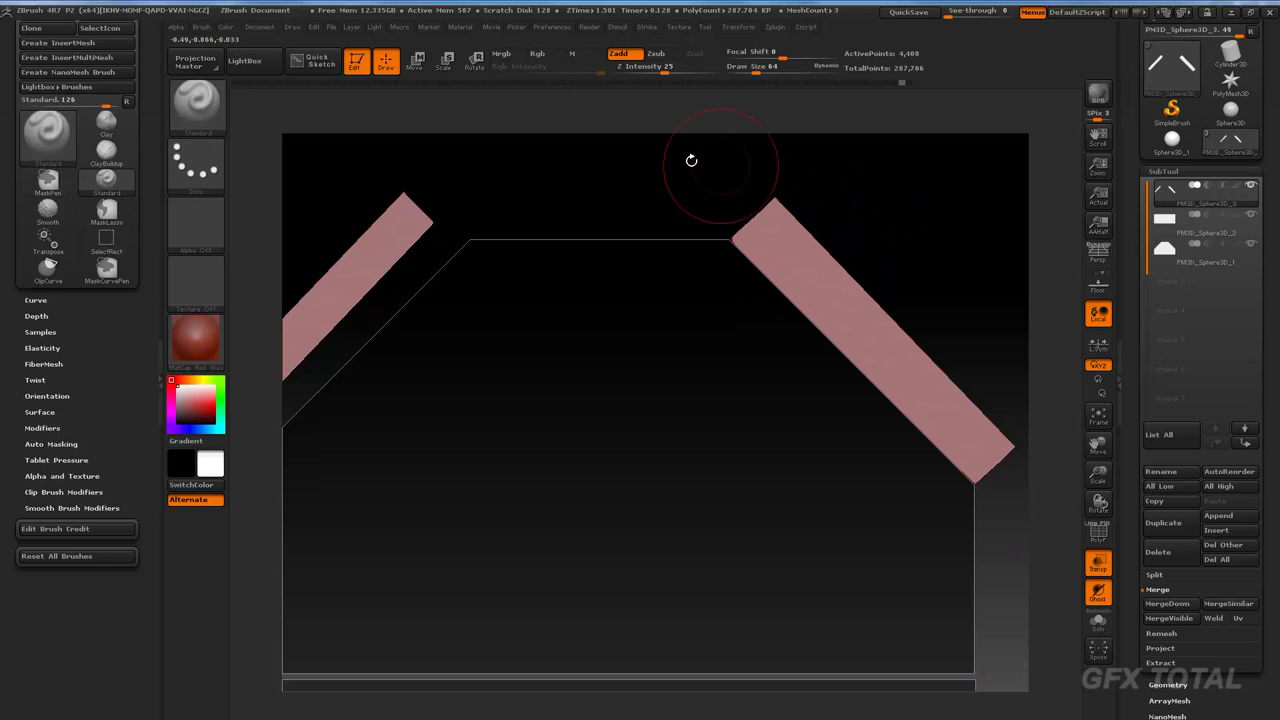
{"action": "left_click", "coordinate": [414, 63]}
{"action": "left_click_drag", "start_coordinate": [755, 228], "coordinate": [776, 236]}
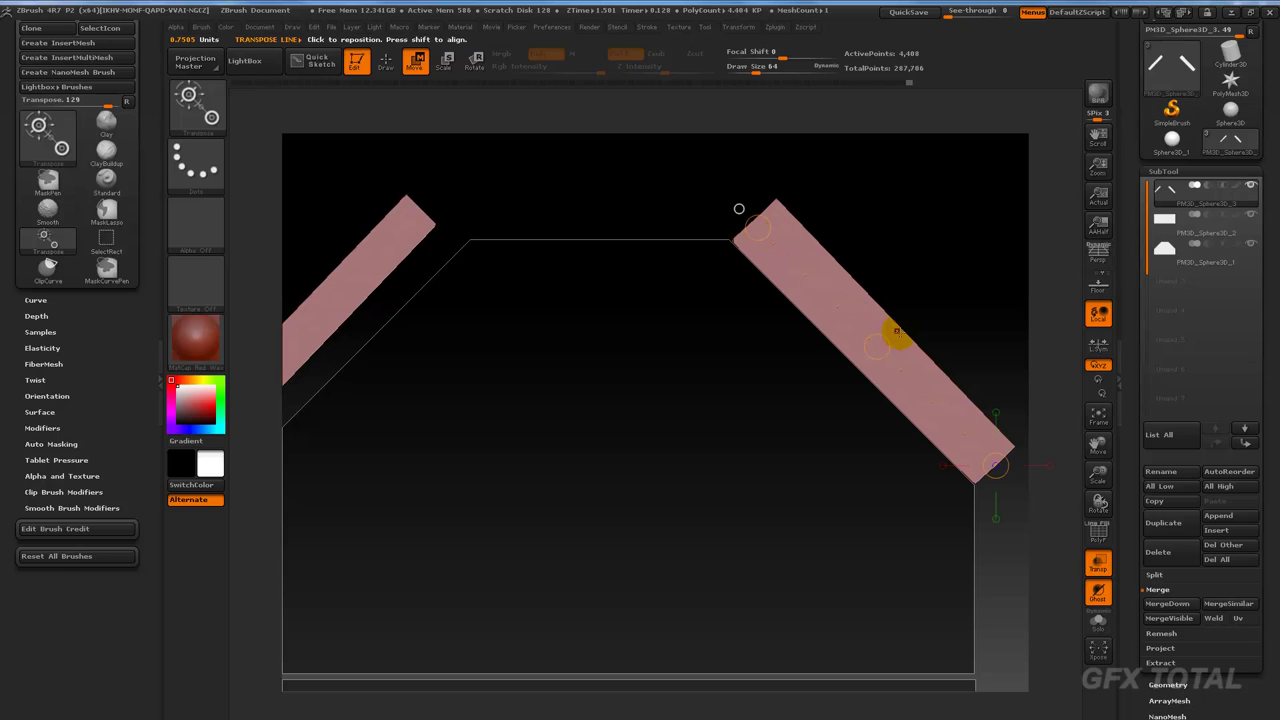
{"action": "left_click_drag", "start_coordinate": [957, 243], "coordinate": [920, 286]}
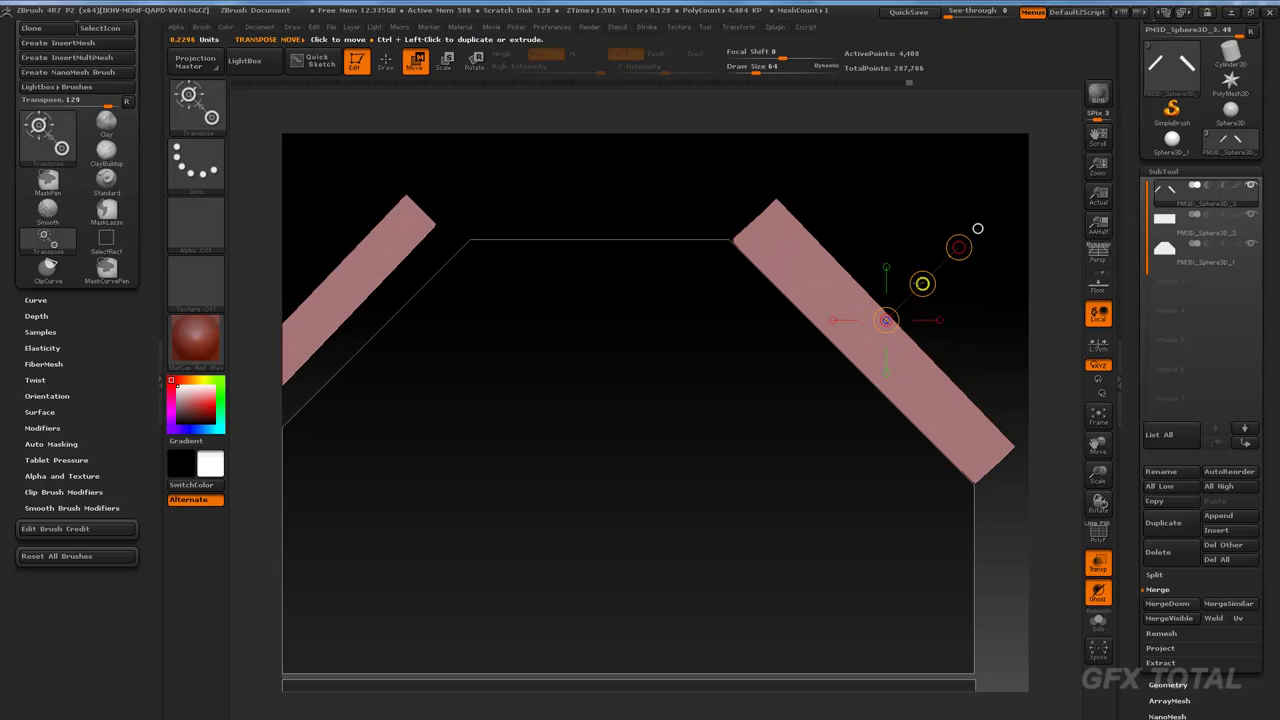
{"action": "left_click", "coordinate": [920, 286], "text": "ctrl"}
Step: Mask all but the top plank and clip its right end at an angle against the right roof plank
{"action": "left_click", "coordinate": [950, 183], "text": "ctrl+shift"}
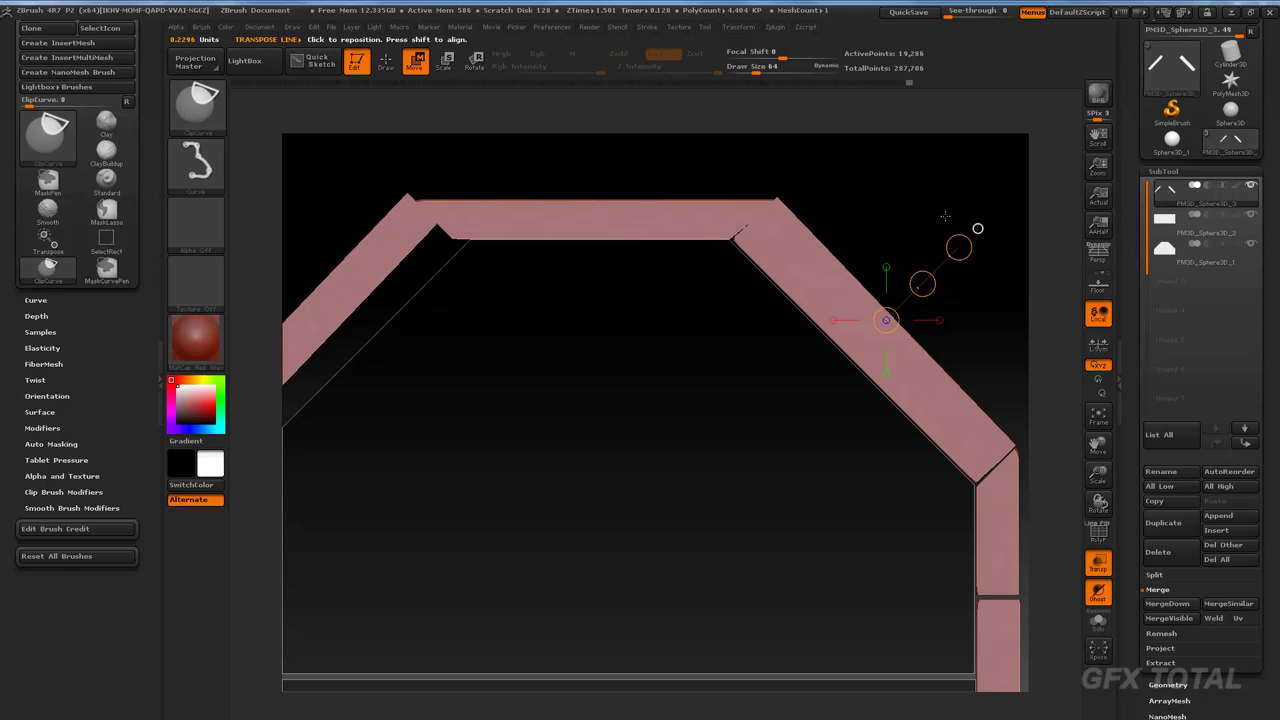
{"action": "left_click", "coordinate": [720, 215], "text": "ctrl"}
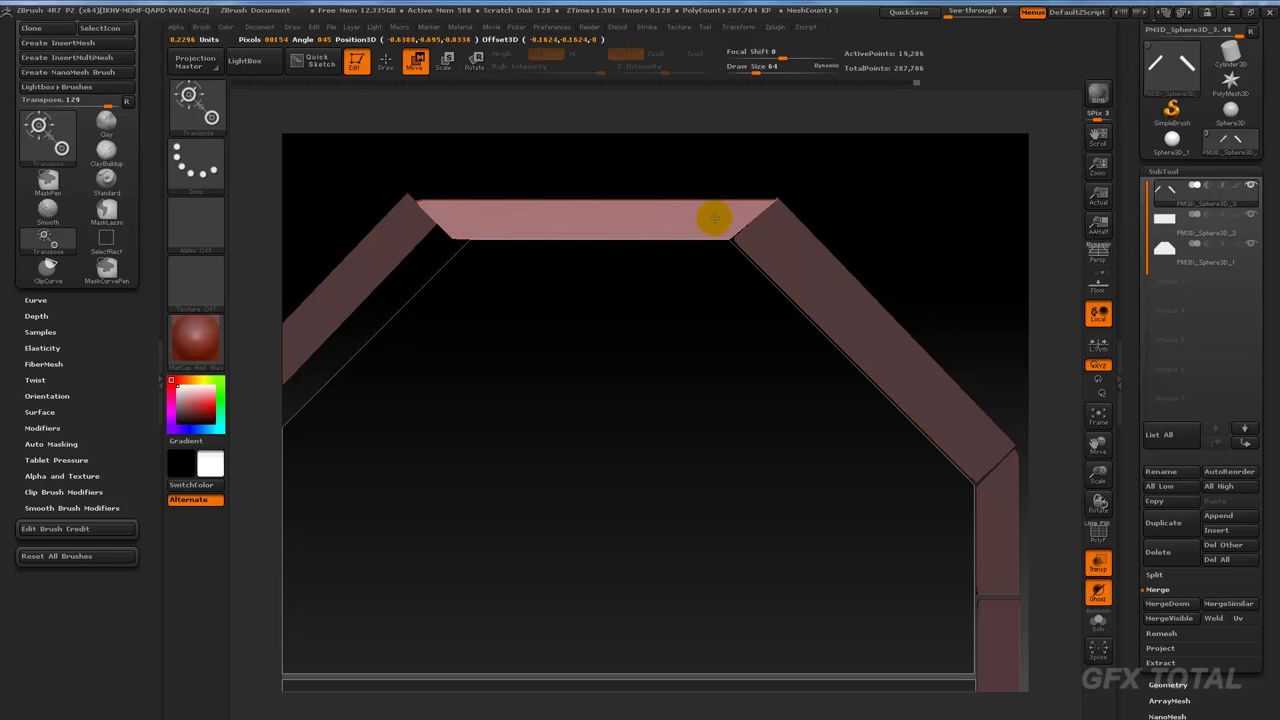
{"action": "left_click", "coordinate": [385, 60]}
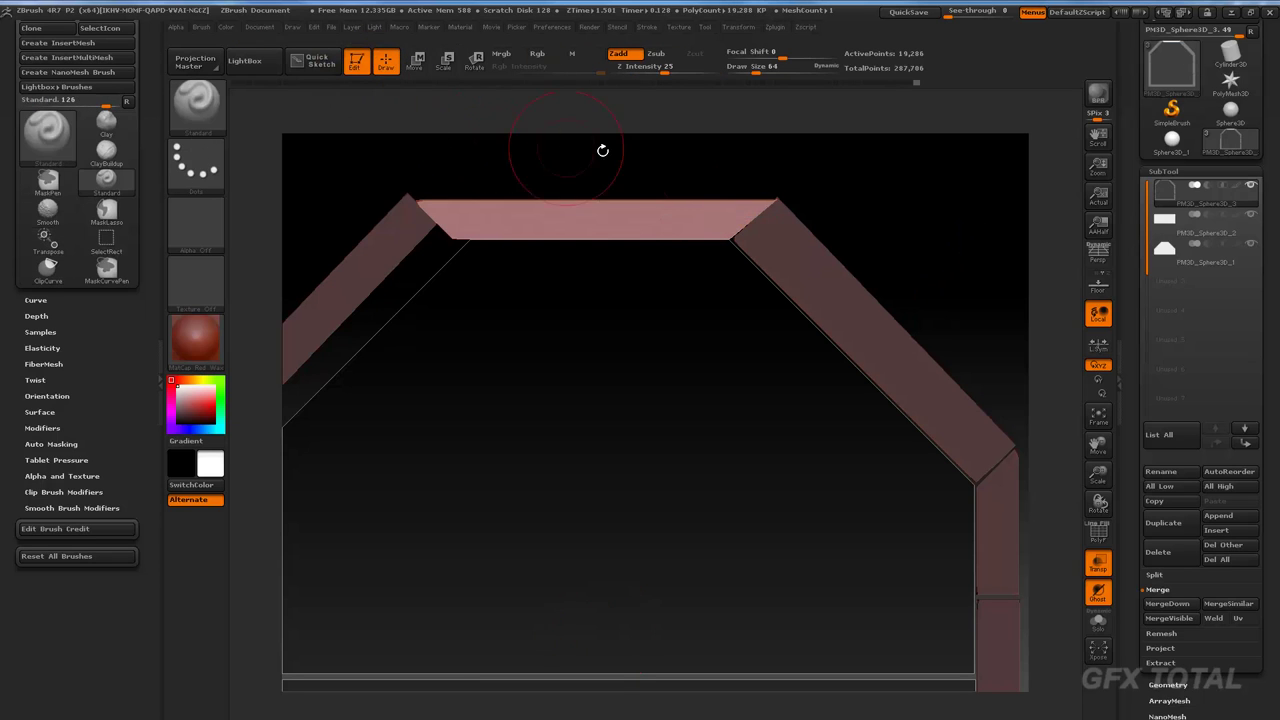
{"action": "left_click_drag", "start_coordinate": [616, 316], "coordinate": [636, 328], "text": "ctrl+shift"}
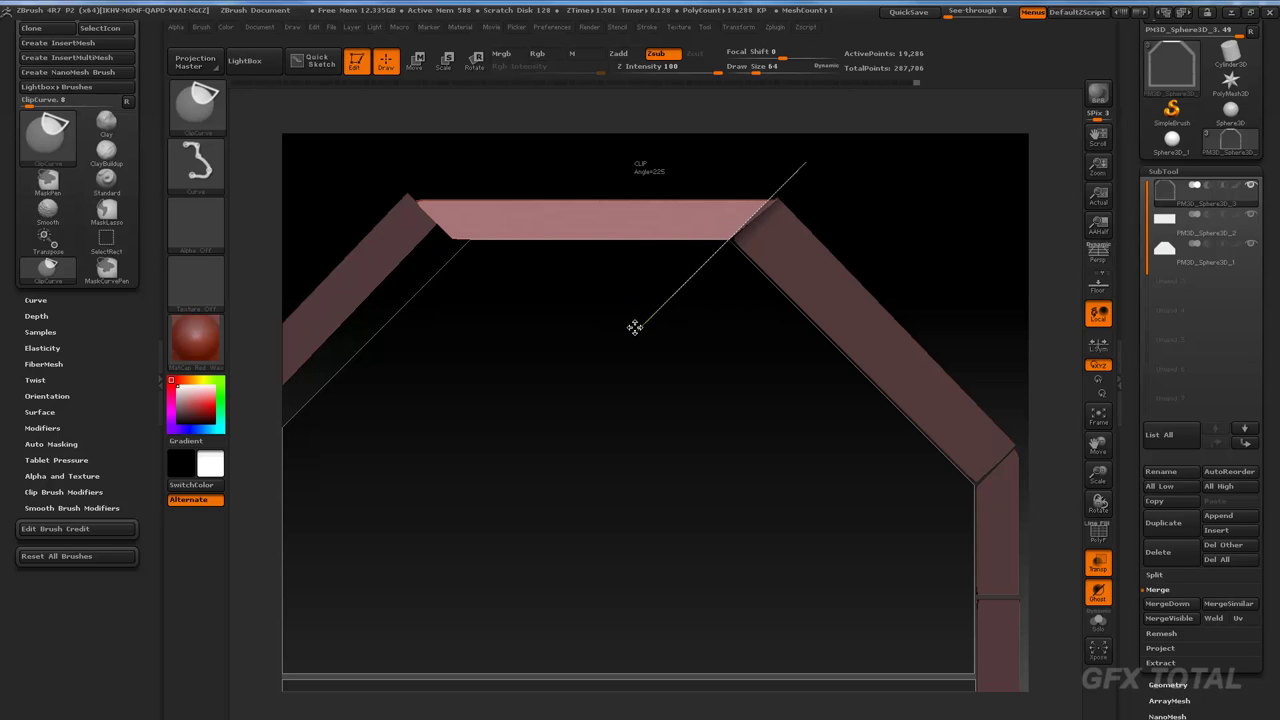
{"action": "left_click_drag", "start_coordinate": [636, 328], "coordinate": [737, 283], "text": "ctrl+shift"}
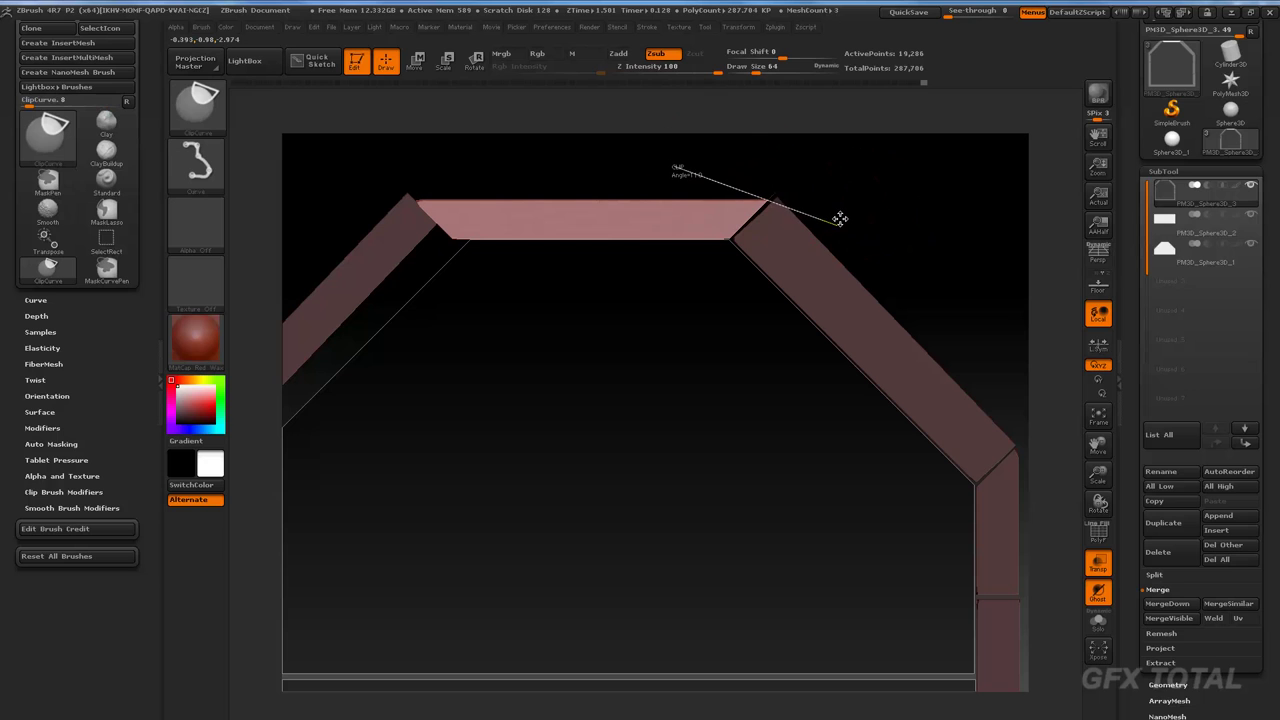
{"action": "left_click_drag", "start_coordinate": [843, 218], "coordinate": [914, 240], "text": "ctrl+shift"}
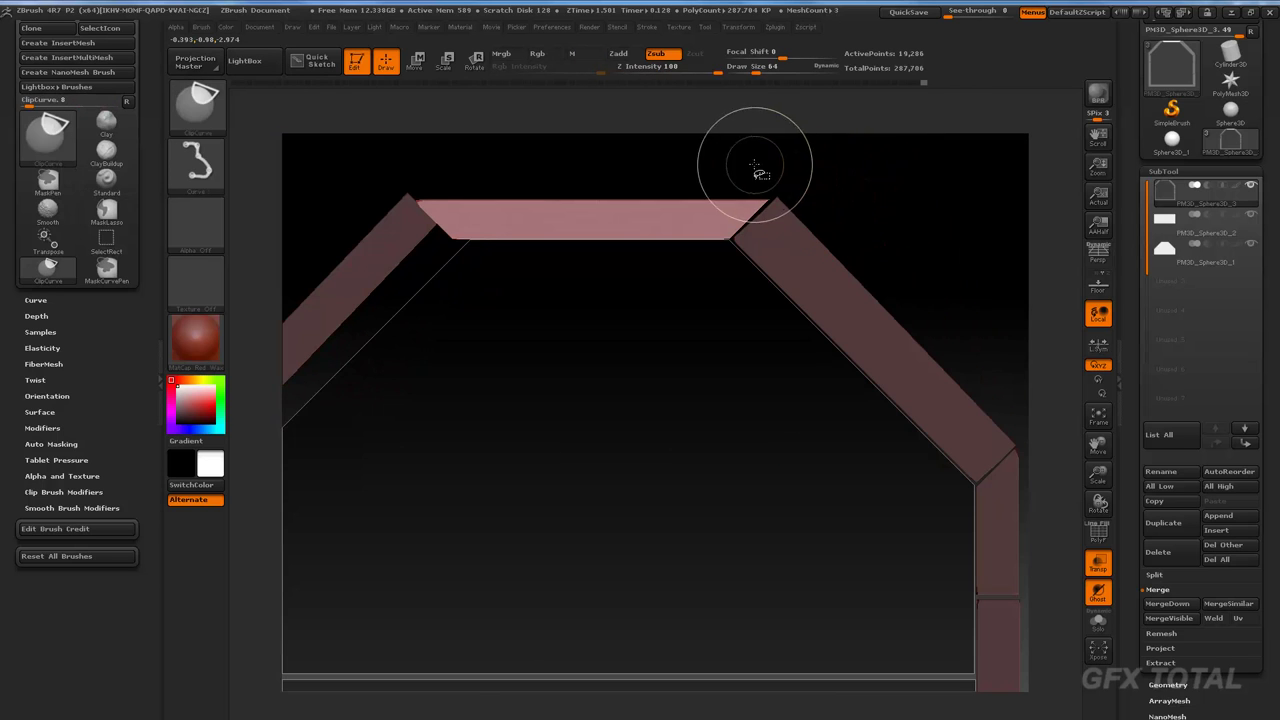
{"action": "left_click_drag", "start_coordinate": [757, 170], "coordinate": [771, 229], "text": "ctrl+shift"}
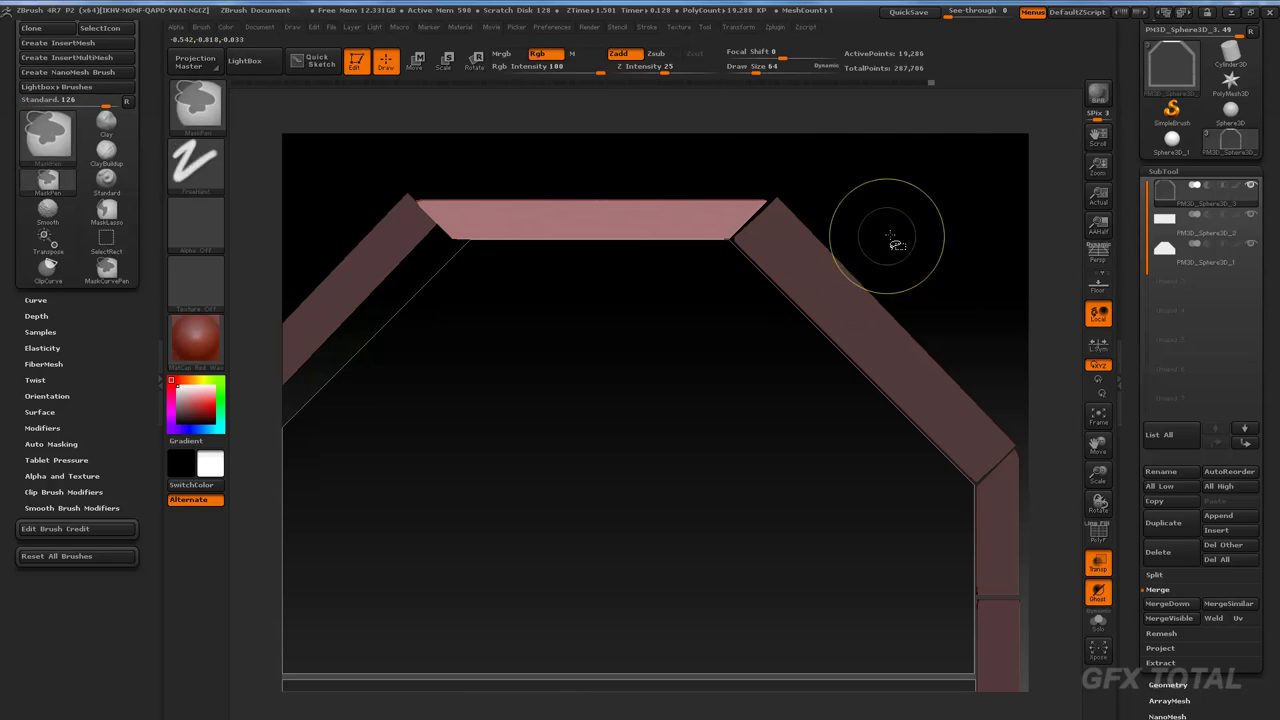
Step: Clear the mask and clip the right diagonal plank along its edge. Frame the doghouse in a three-quarter view
{"action": "left_click_drag", "start_coordinate": [909, 217], "coordinate": [940, 230], "text": "ctrl"}
{"action": "left_click", "coordinate": [829, 266], "text": "ctrl+shift"}
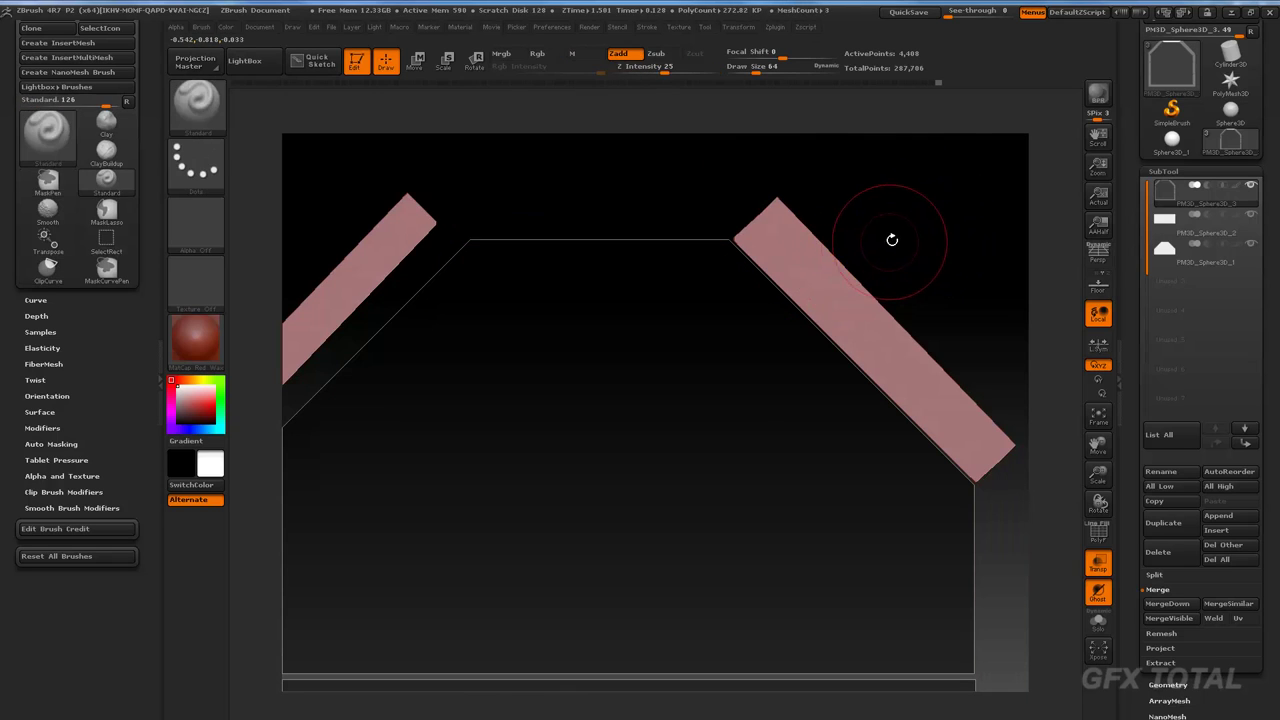
{"action": "left_click", "coordinate": [901, 228], "text": "ctrl"}
{"action": "left_click", "coordinate": [934, 223], "text": "ctrl+shift"}
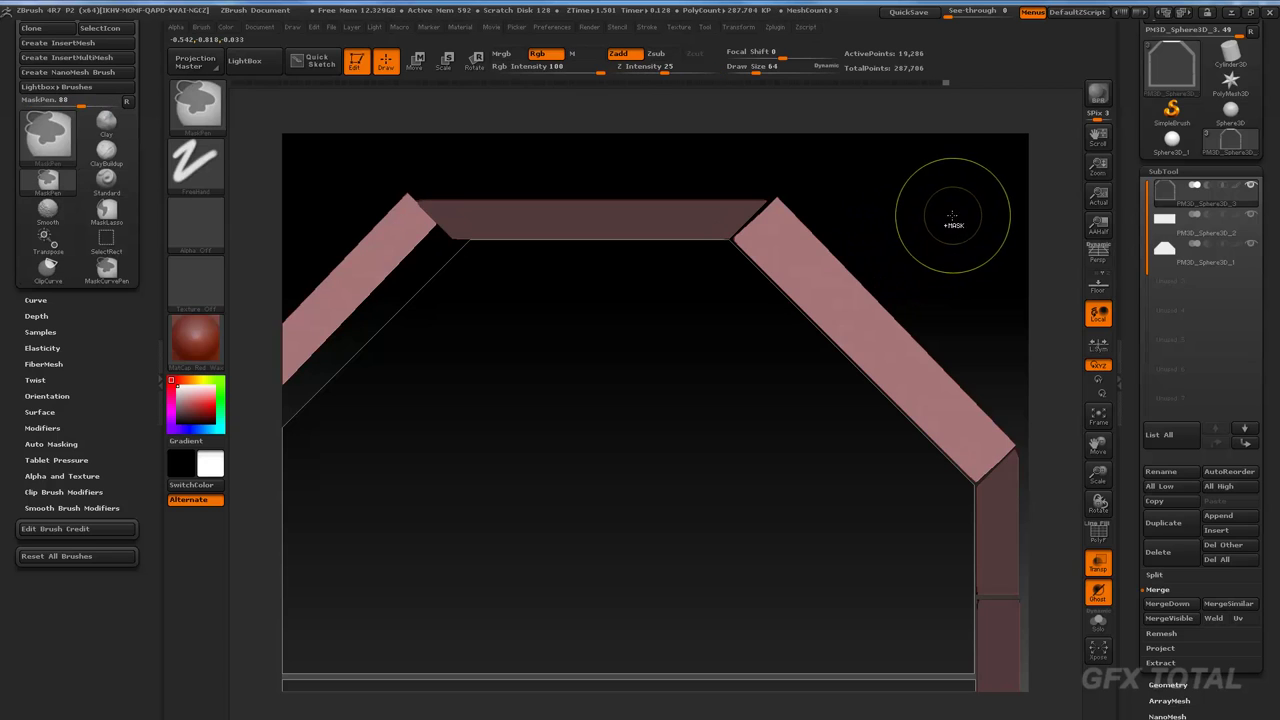
{"action": "mouse_move", "coordinate": [943, 214]}
{"action": "left_mouse_down"}
{"action": "mouse_move", "coordinate": [748, 190]}
{"action": "mouse_move", "coordinate": [880, 268]}
{"action": "left_mouse_up"}
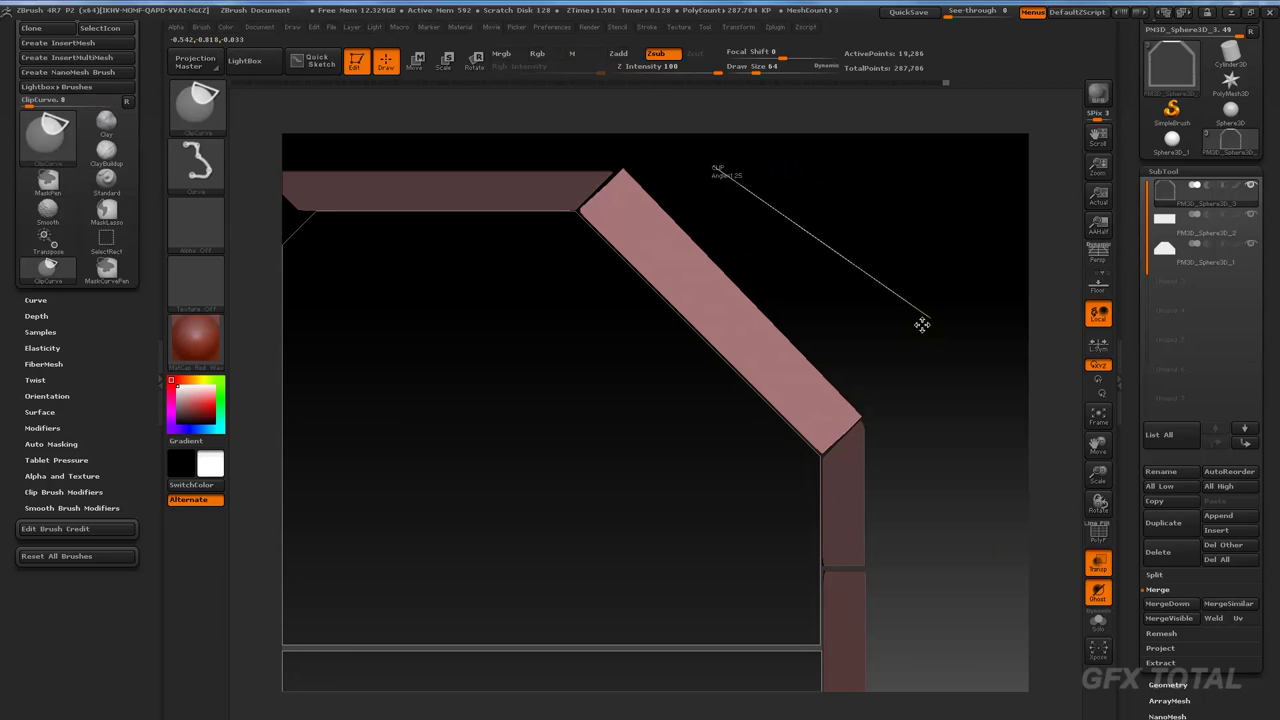
{"action": "left_click_drag", "start_coordinate": [921, 324], "coordinate": [900, 455], "text": "ctrl+shift"}
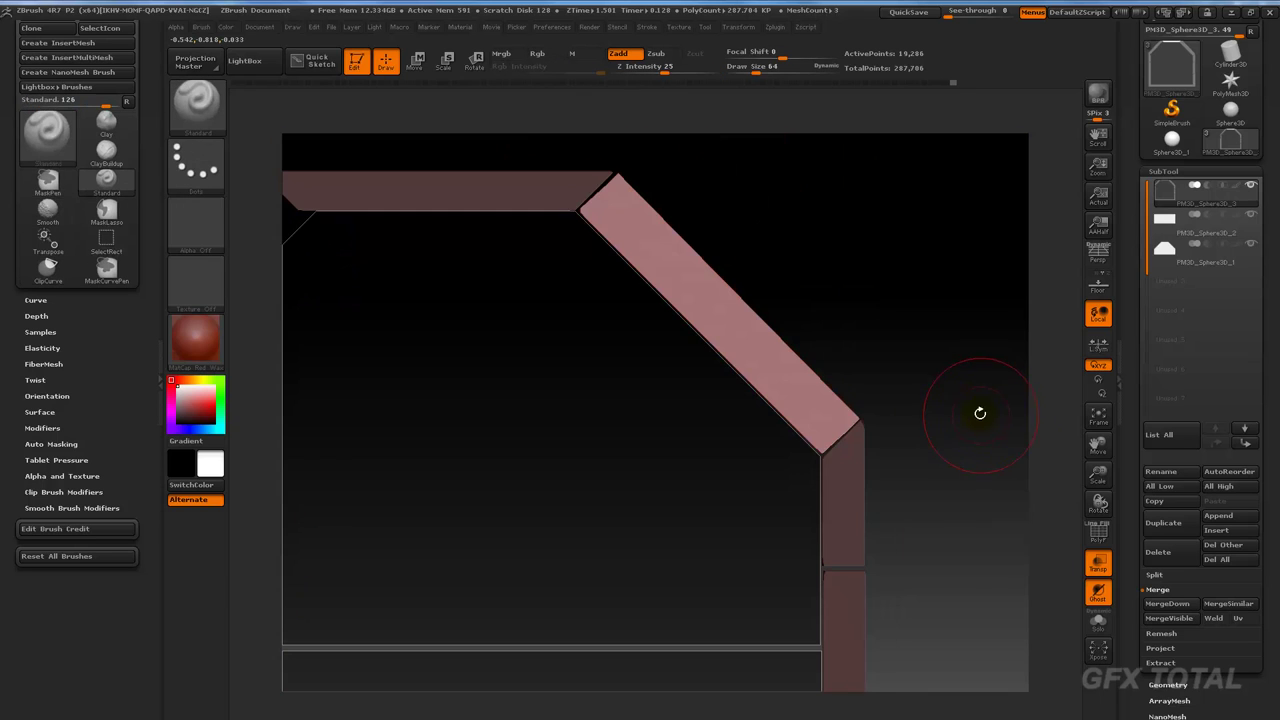
{"action": "key", "text": "f"}
{"action": "mouse_move", "coordinate": [946, 380]}
{"action": "left_mouse_down"}
{"action": "mouse_move", "coordinate": [986, 331]}
{"action": "mouse_move", "coordinate": [988, 360]}
{"action": "left_mouse_up"}
{"action": "left_click_drag", "start_coordinate": [971, 457], "coordinate": [905, 541]}
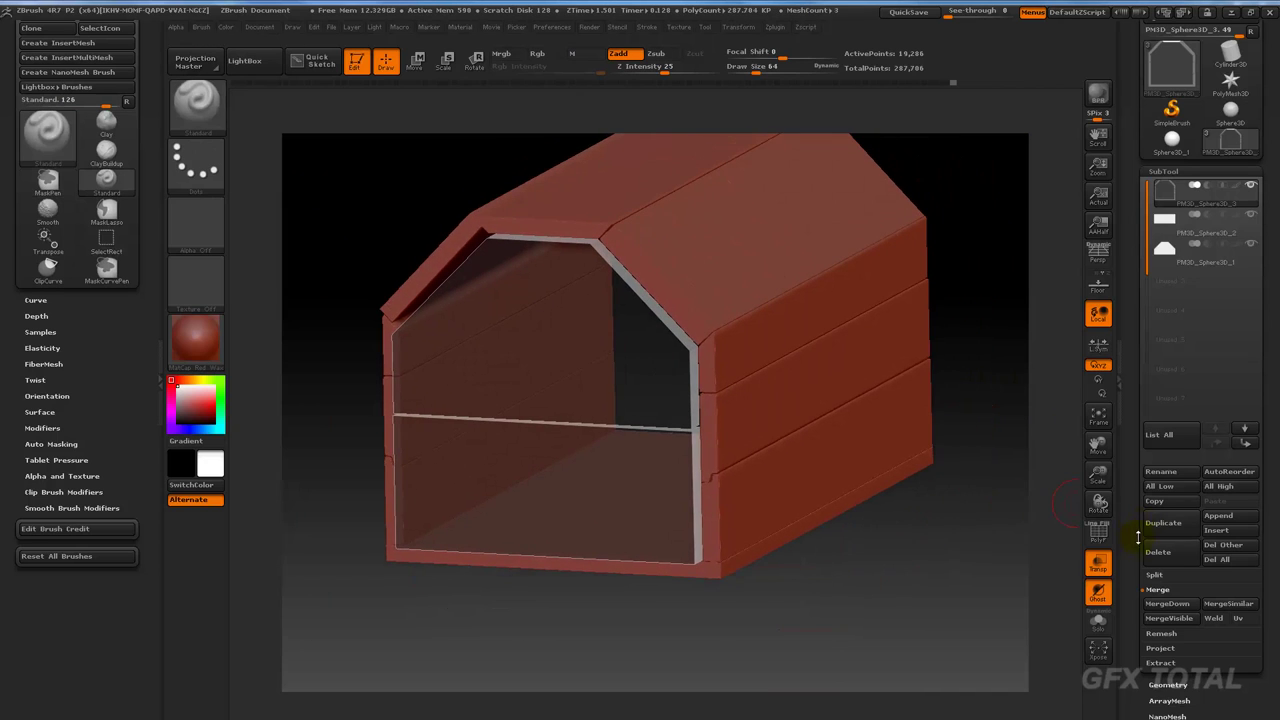
Step: Open the Geometry options and slide the inner gabled panel slightly along the doghouse's depth with a Move transpose
{"action": "scroll", "coordinate": [1137, 538], "scroll_direction": "down", "scroll_amount": 2}
{"action": "scroll", "coordinate": [1150, 510], "scroll_direction": "down", "scroll_amount": 2}
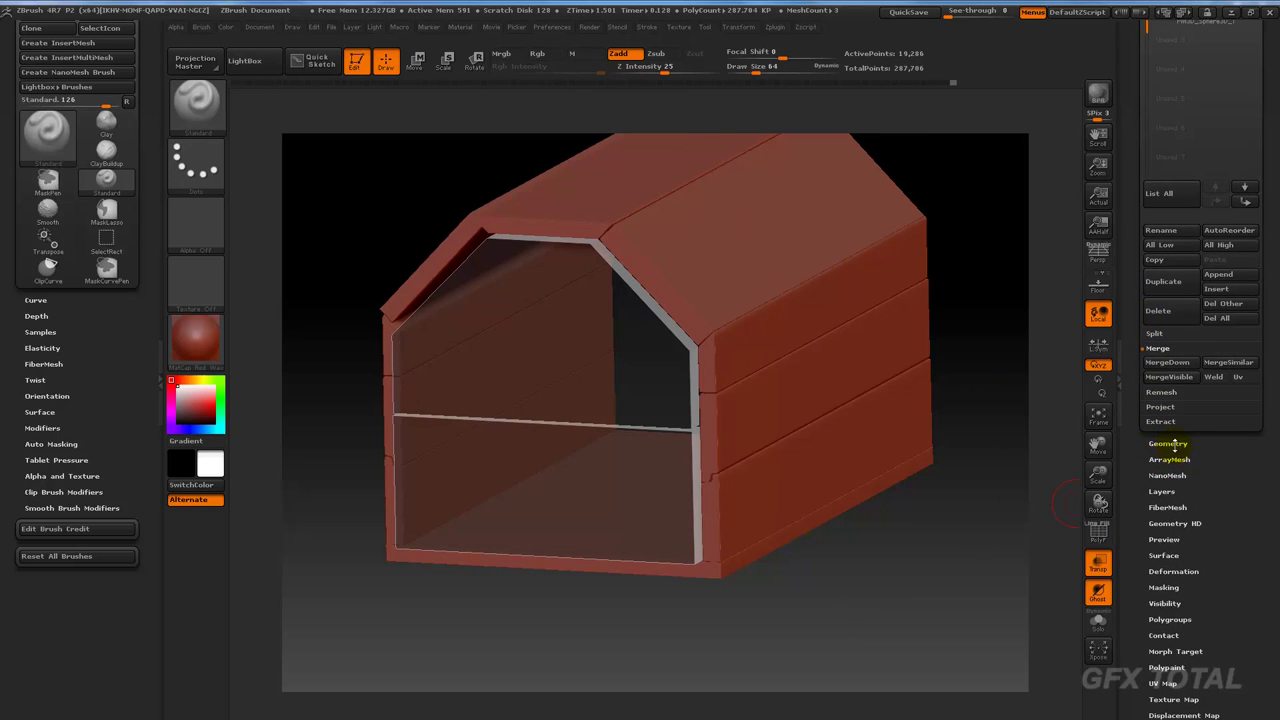
{"action": "left_click", "coordinate": [1205, 444]}
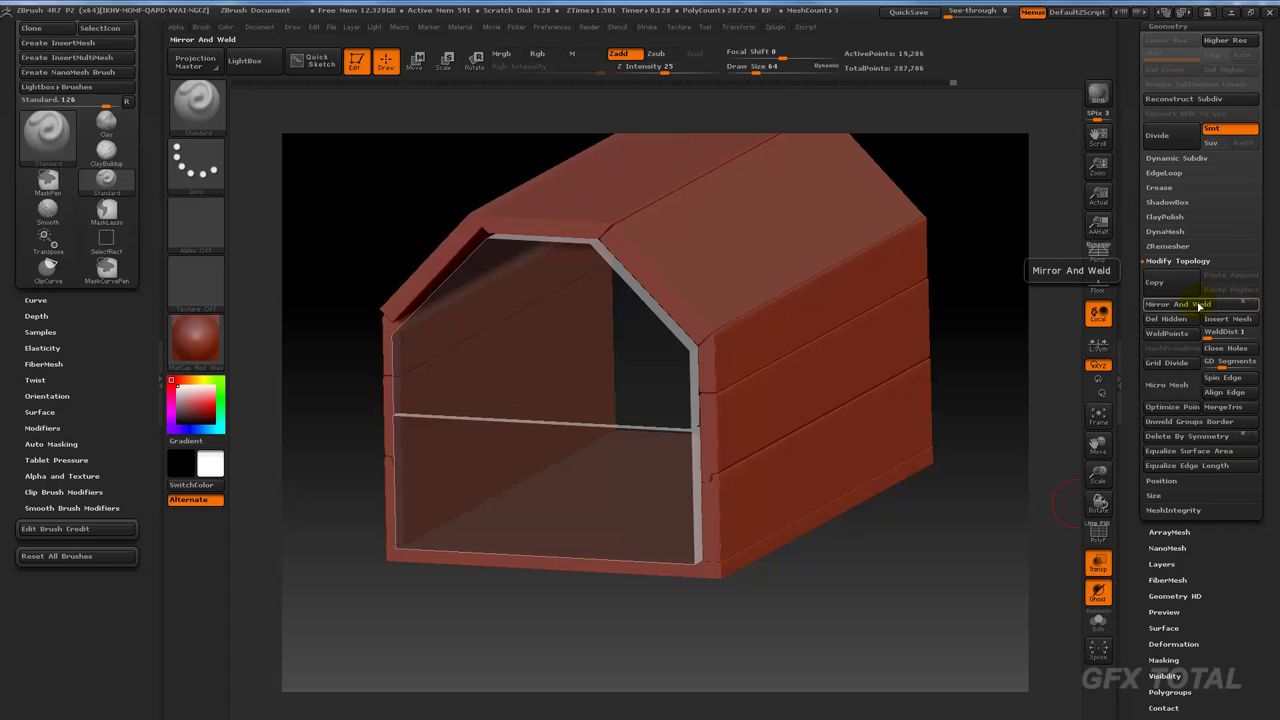
{"action": "mouse_move", "coordinate": [928, 517]}
{"action": "left_mouse_down"}
{"action": "mouse_move", "coordinate": [928, 604]}
{"action": "mouse_move", "coordinate": [941, 541]}
{"action": "mouse_move", "coordinate": [809, 556]}
{"action": "mouse_move", "coordinate": [550, 289]}
{"action": "left_mouse_up"}
{"action": "left_click", "coordinate": [415, 60]}
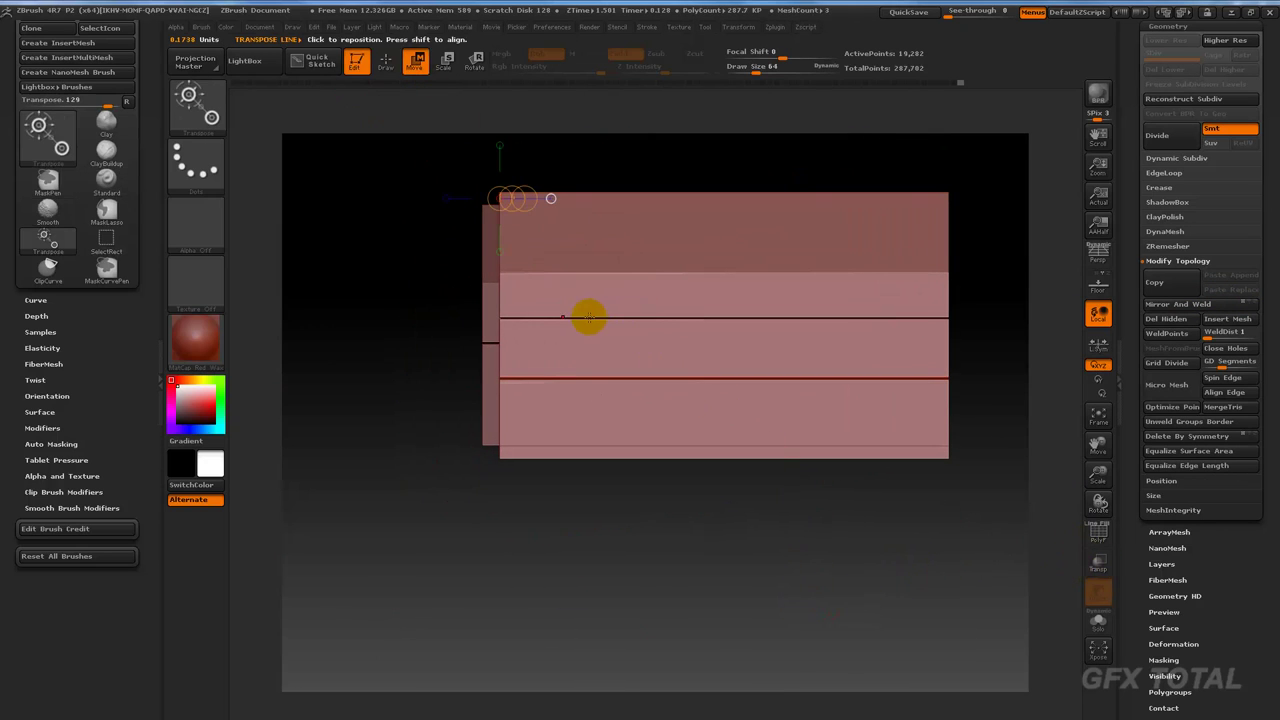
{"action": "left_click_drag", "start_coordinate": [565, 335], "coordinate": [917, 335]}
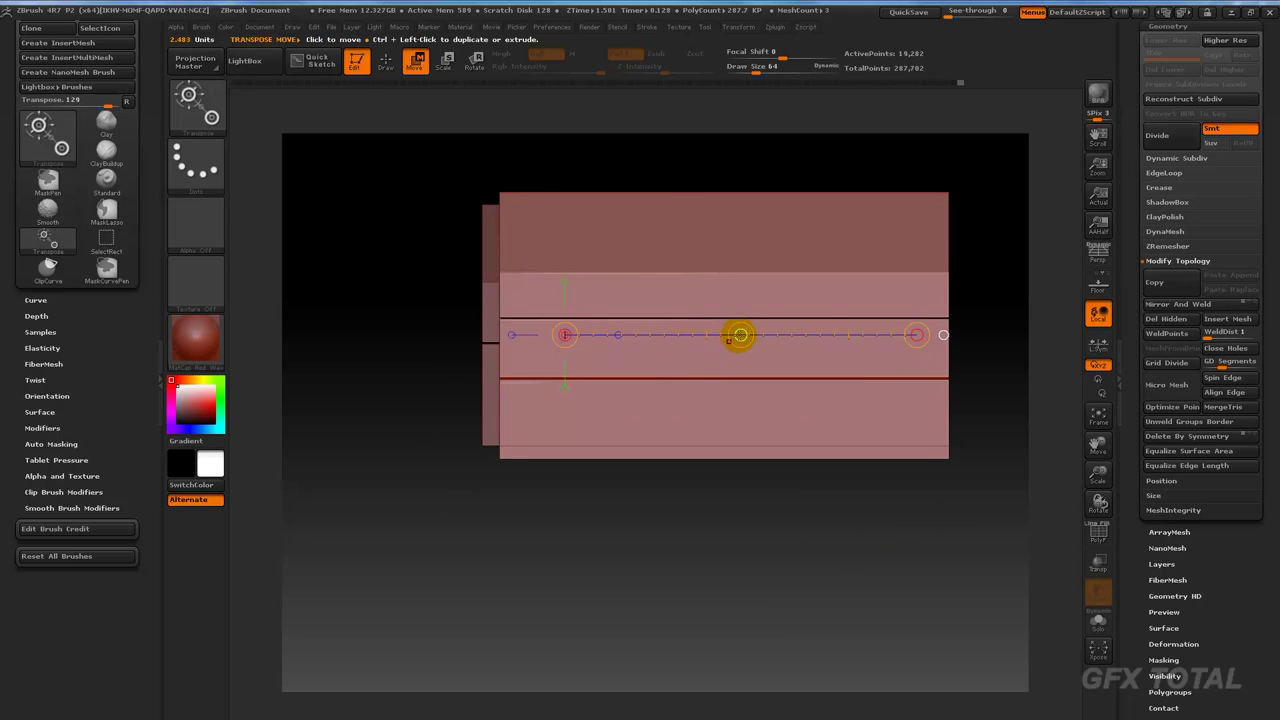
{"action": "left_click_drag", "start_coordinate": [740, 335], "coordinate": [720, 337]}
{"action": "left_click_drag", "start_coordinate": [700, 475], "coordinate": [639, 575]}
{"action": "left_click_drag", "start_coordinate": [636, 566], "coordinate": [651, 586]}
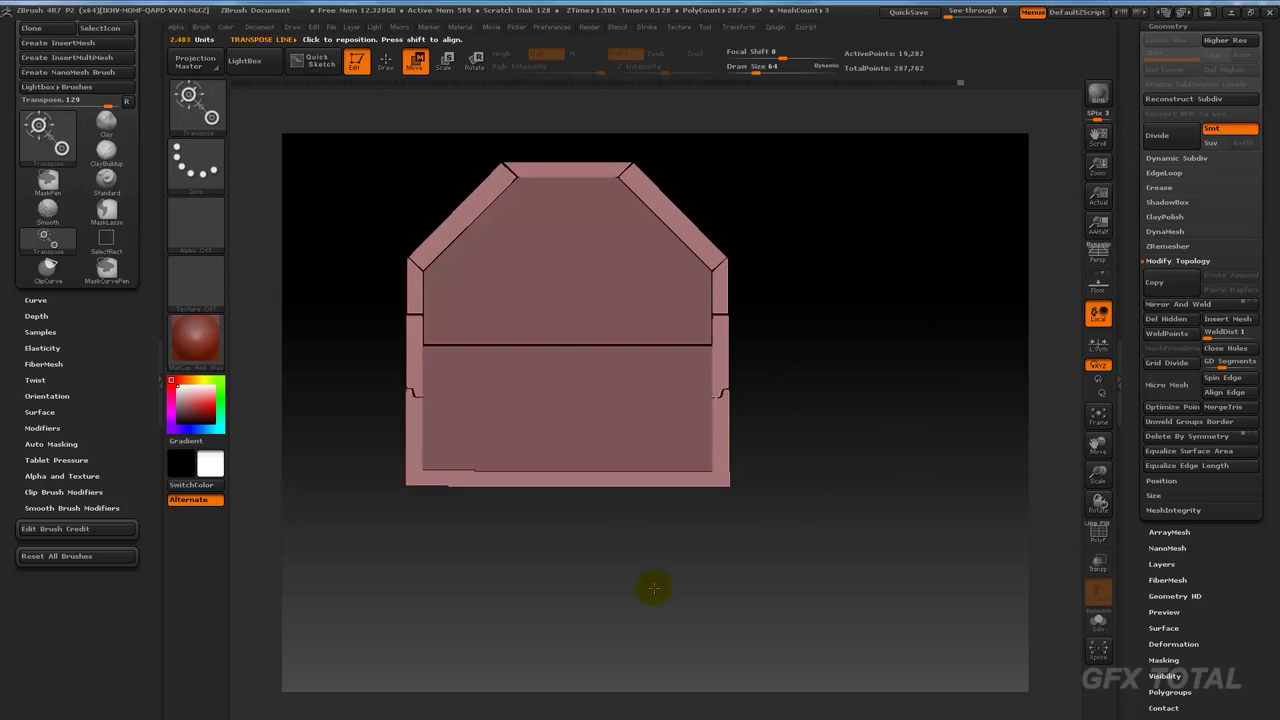
{"action": "left_click_drag", "start_coordinate": [808, 363], "coordinate": [783, 350], "text": "alt"}
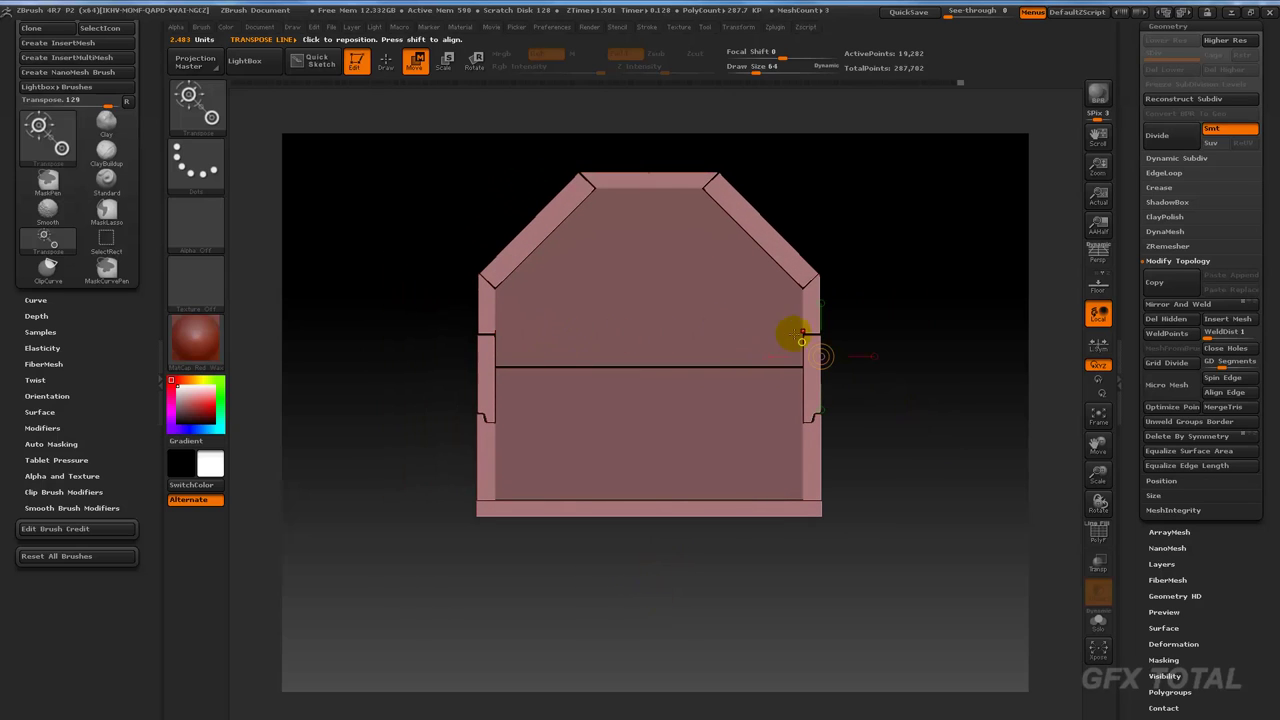
Step: Subdivide once and ClipCurve a horizontal cut across the front panel, then select the lower box part
{"action": "key", "text": "d"}
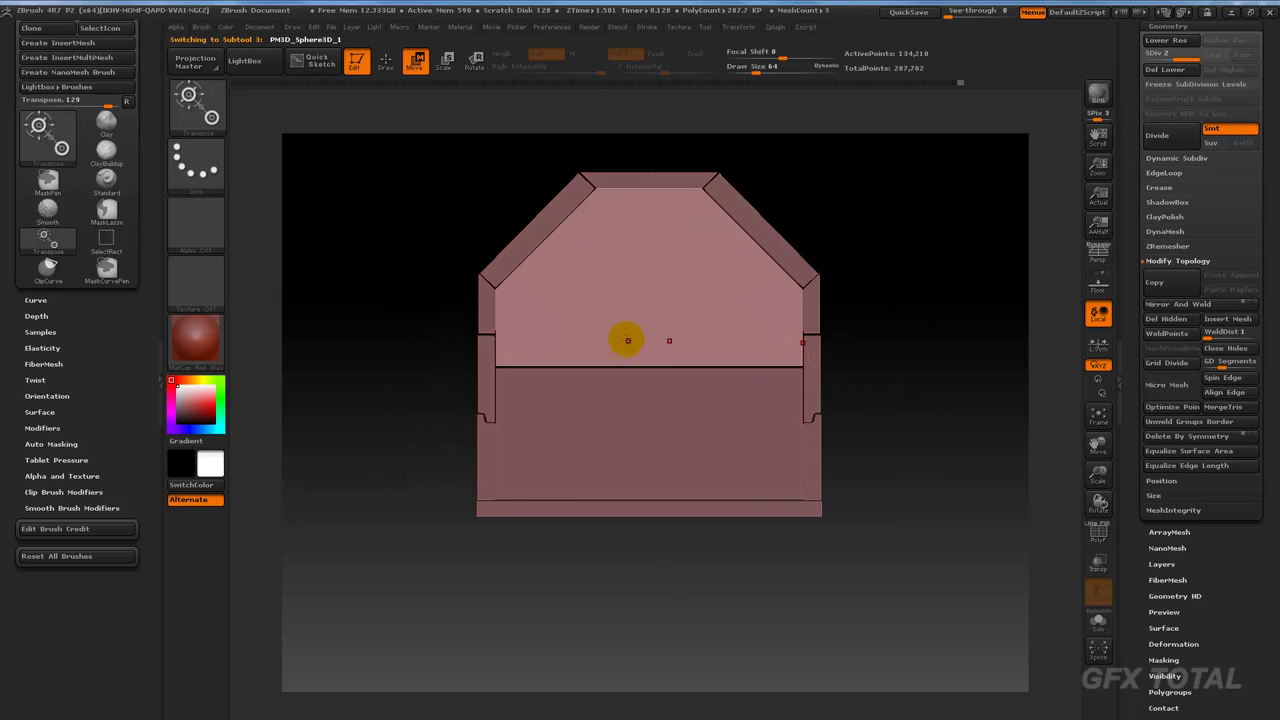
{"action": "left_click", "coordinate": [385, 60]}
{"action": "mouse_move", "coordinate": [388, 270]}
{"action": "left_mouse_down", "text": "alt"}
{"action": "mouse_move", "coordinate": [370, 347]}
{"action": "mouse_move", "coordinate": [560, 331]}
{"action": "mouse_move", "coordinate": [987, 352]}
{"action": "left_mouse_up", "text": "alt"}
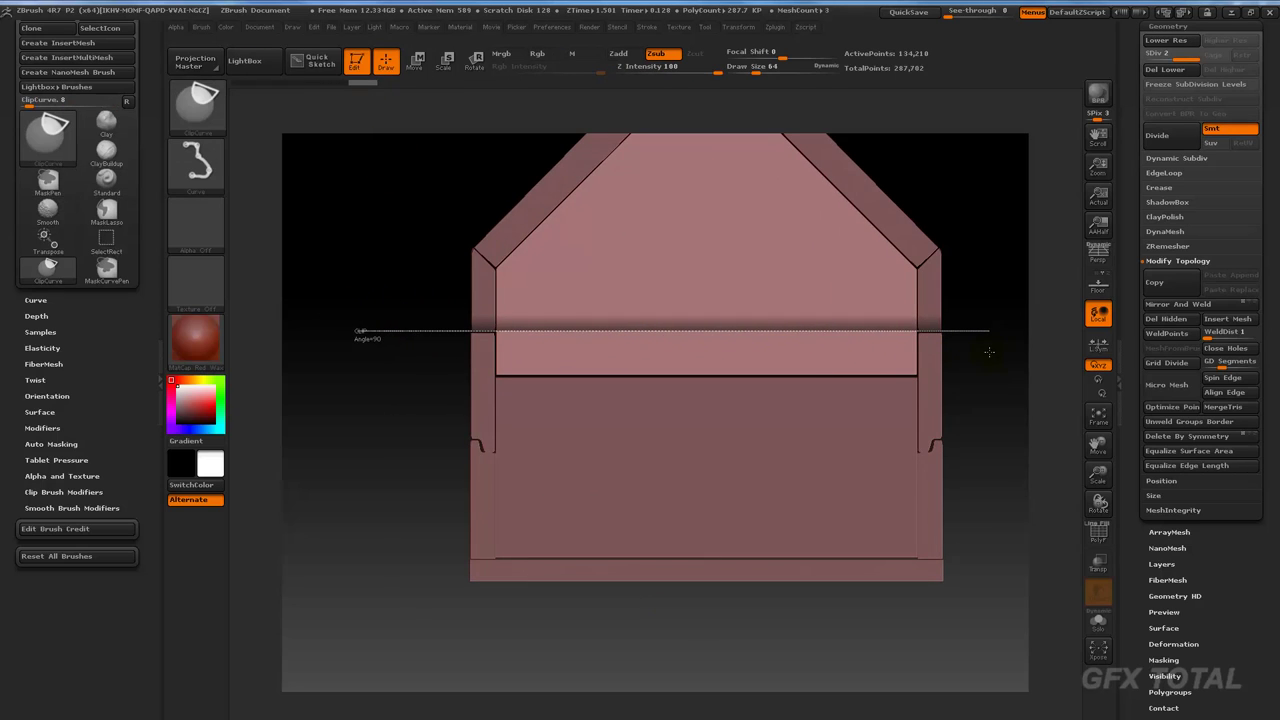
{"action": "left_click_drag", "start_coordinate": [988, 352], "coordinate": [988, 352], "text": "ctrl+shift"}
{"action": "mouse_move", "coordinate": [894, 358]}
{"action": "left_mouse_down", "text": "ctrl+shift"}
{"action": "mouse_move", "coordinate": [893, 376]}
{"action": "mouse_move", "coordinate": [415, 337]}
{"action": "left_mouse_up", "text": "ctrl+shift"}
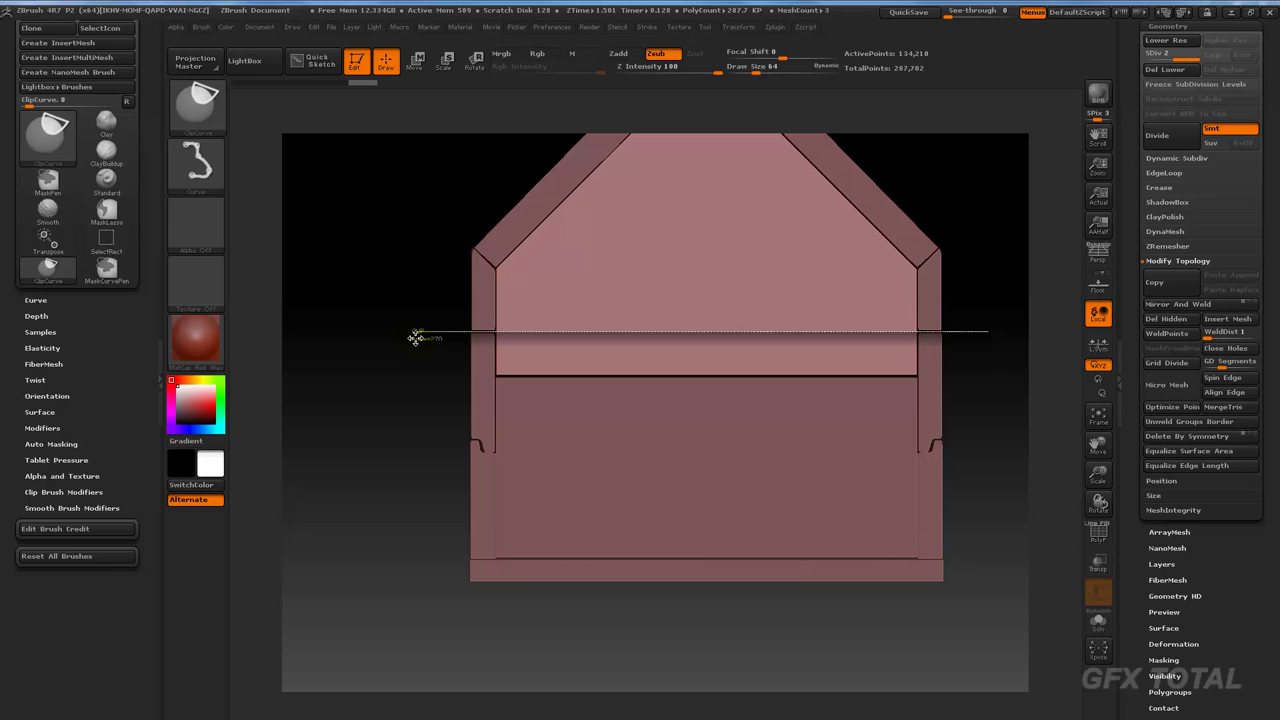
{"action": "left_click_drag", "start_coordinate": [415, 337], "coordinate": [418, 334], "text": "ctrl+shift"}
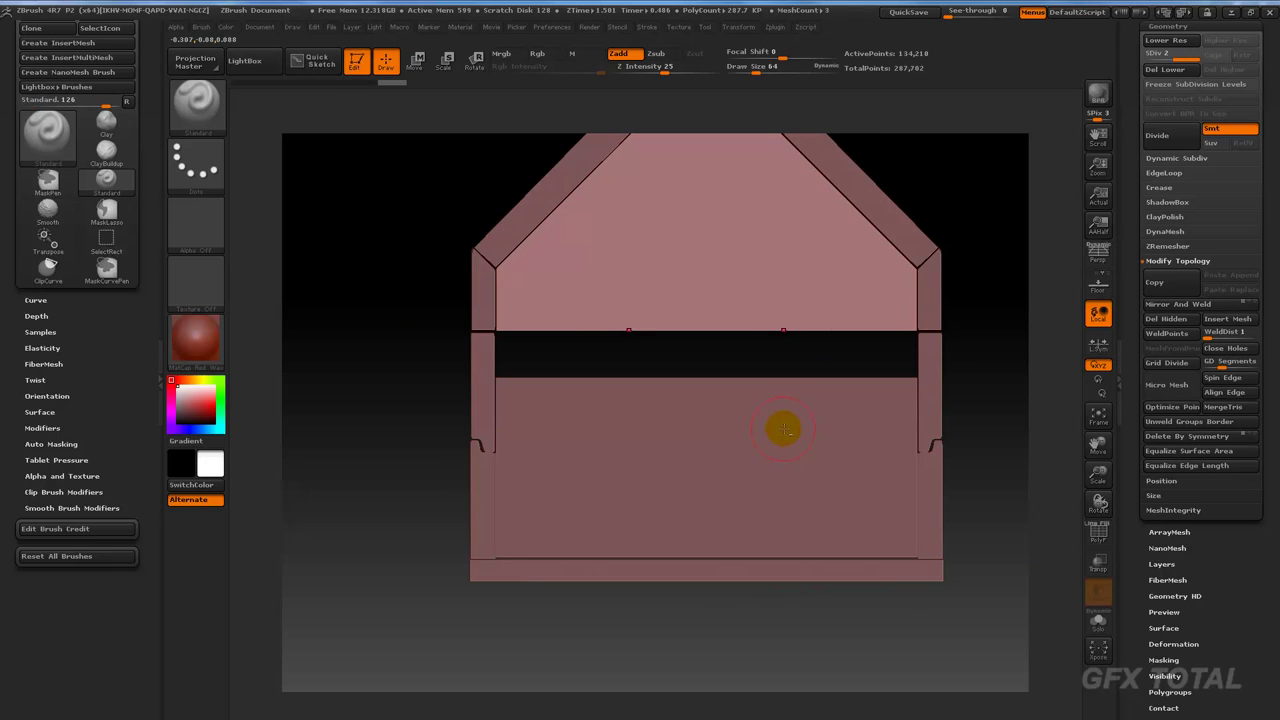
{"action": "left_click", "coordinate": [784, 429], "text": "alt"}
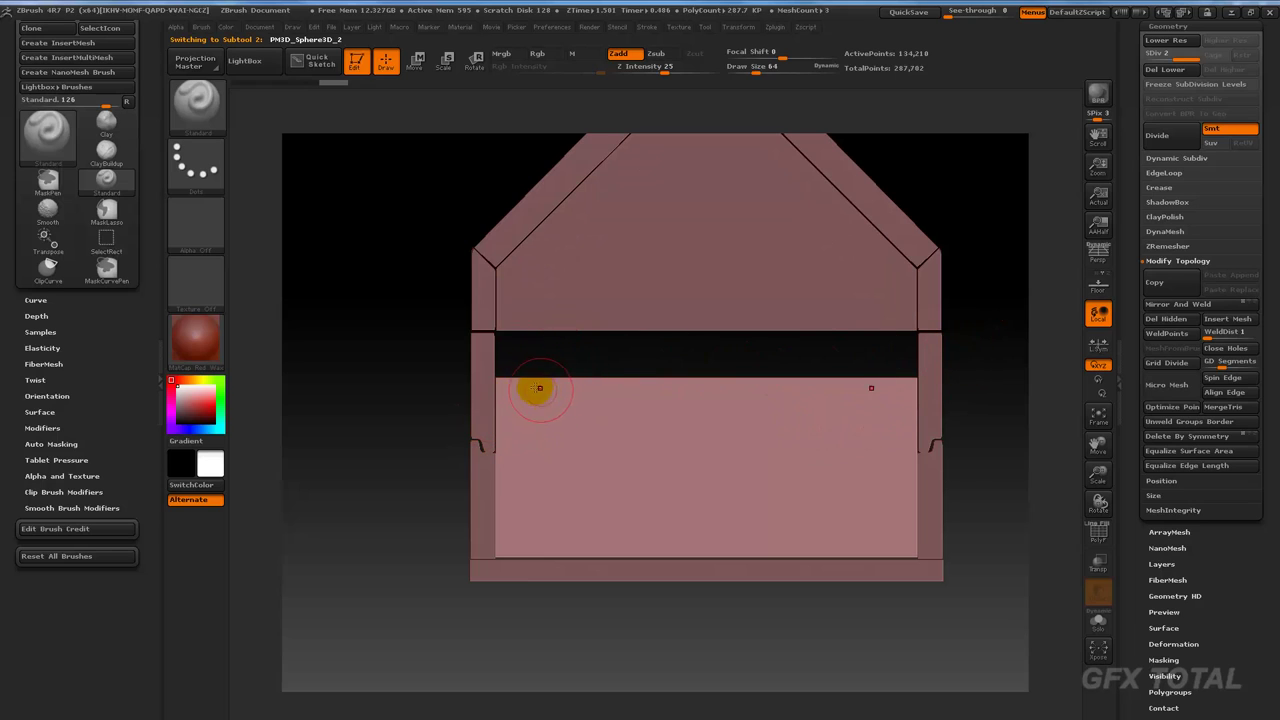
{"action": "left_click", "coordinate": [418, 62]}
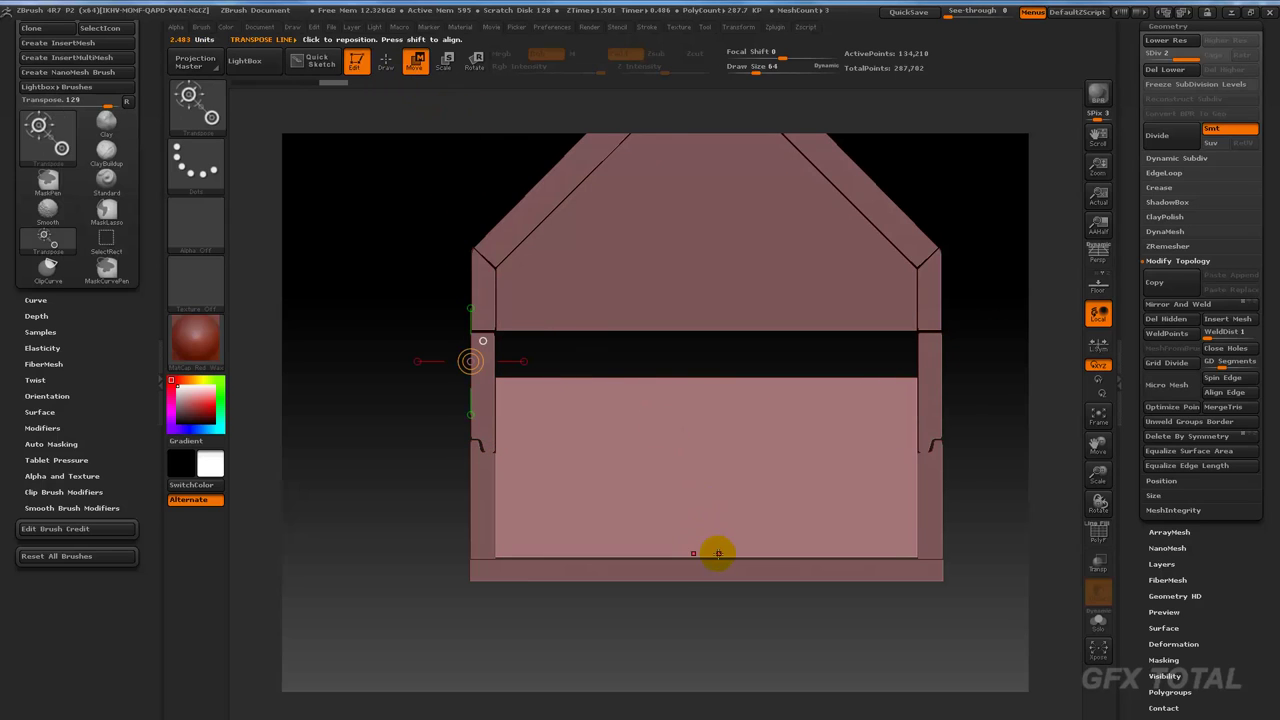
Step: Move the lower front panel down with a vertical transpose line, then show the SubTool list
{"action": "mouse_move", "coordinate": [705, 553]}
{"action": "left_mouse_down"}
{"action": "mouse_move", "coordinate": [708, 376]}
{"action": "mouse_move", "coordinate": [704, 553]}
{"action": "left_mouse_up"}
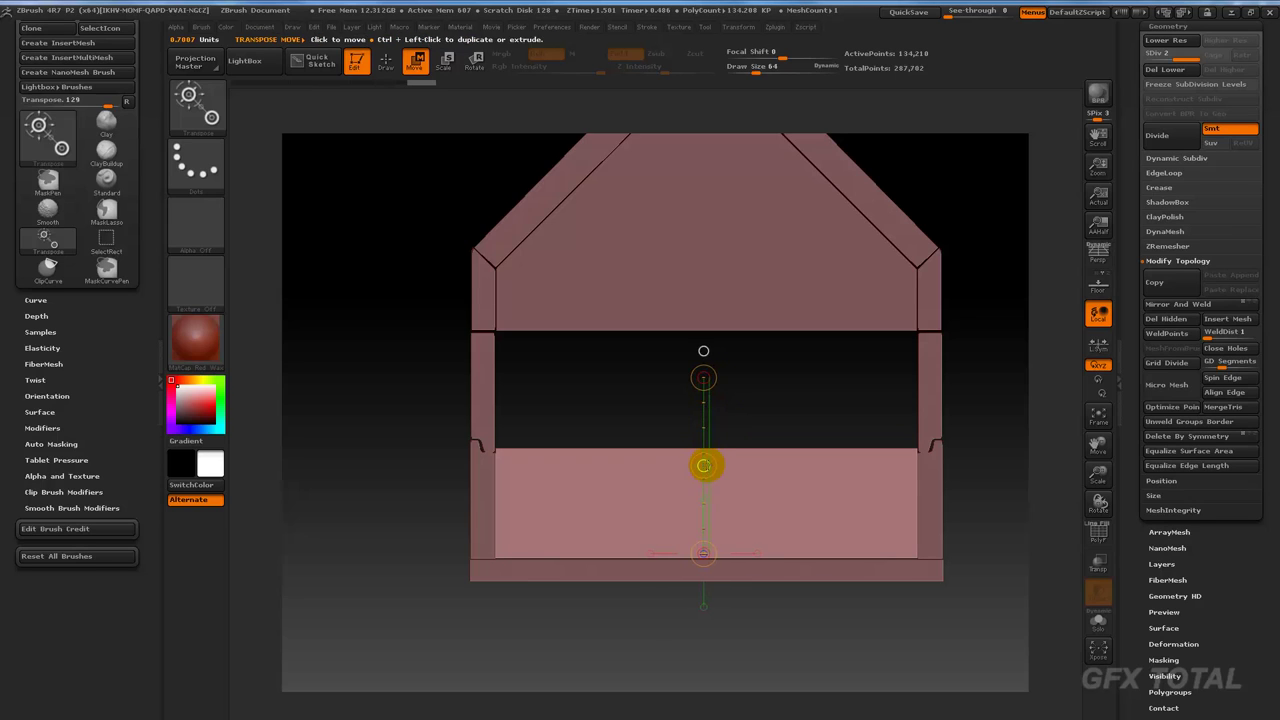
{"action": "left_click_drag", "start_coordinate": [704, 465], "coordinate": [709, 463]}
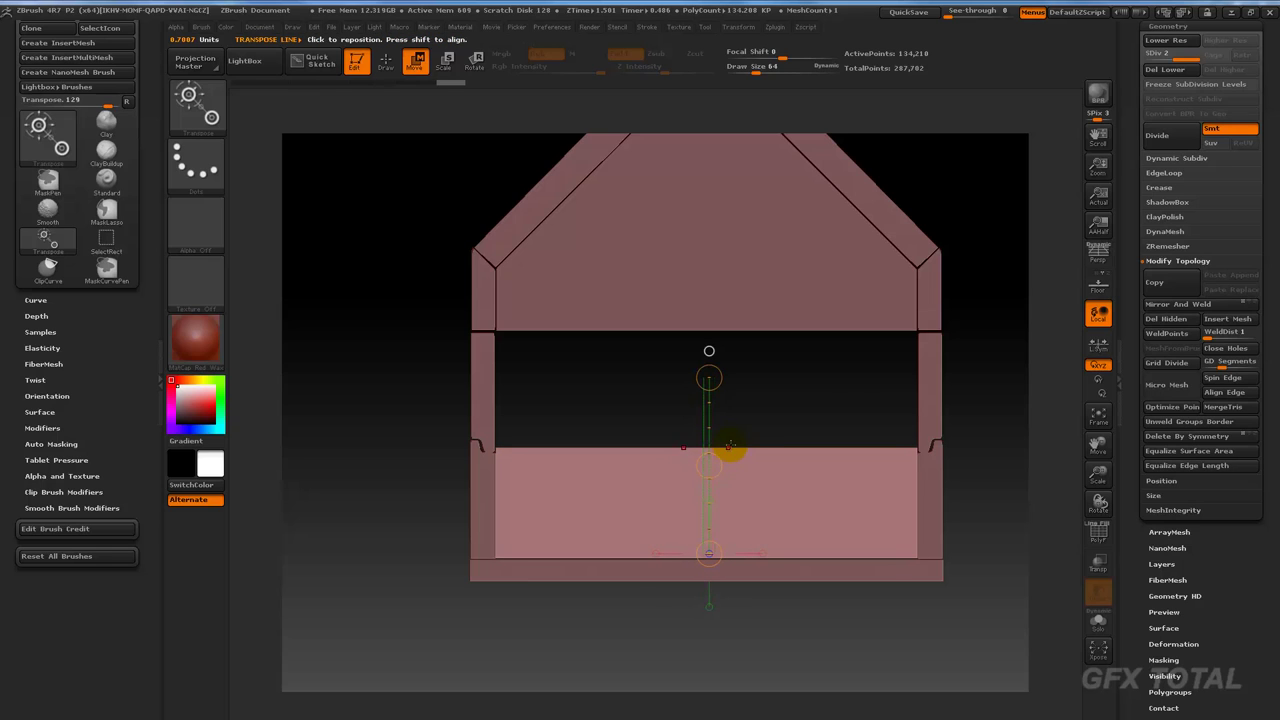
{"action": "left_click_drag", "start_coordinate": [1136, 105], "coordinate": [1145, 178]}
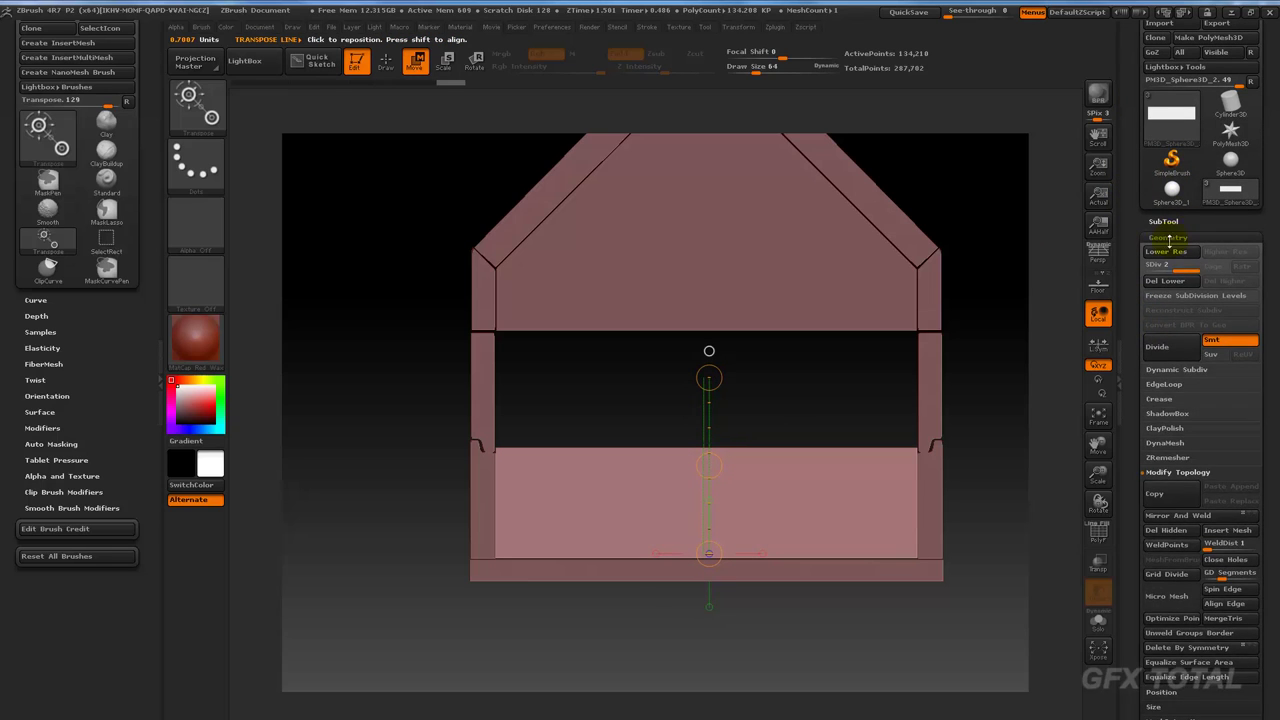
{"action": "left_click", "coordinate": [1168, 238]}
{"action": "left_click", "coordinate": [1164, 221]}
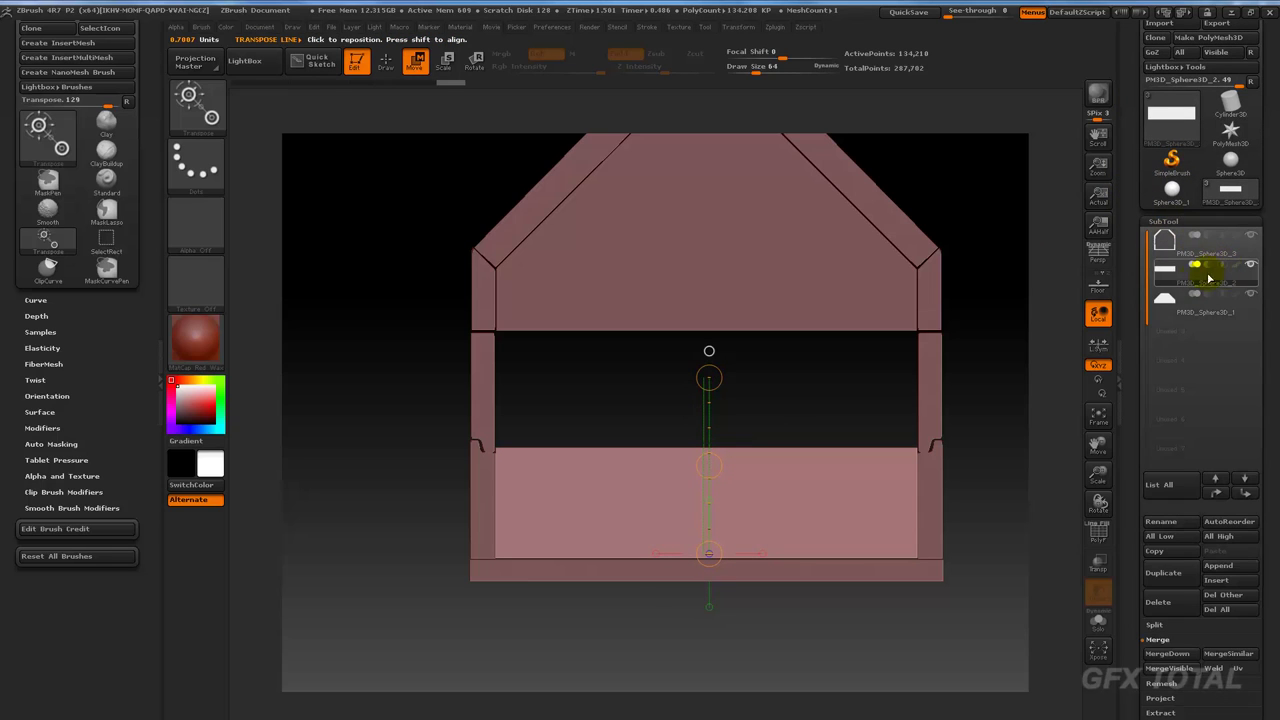
Step: Cancel the Delete prompt, duplicate the lower front panel, and move the copy up under the gable
{"action": "left_click", "coordinate": [1168, 600]}
{"action": "key", "text": "Escape"}
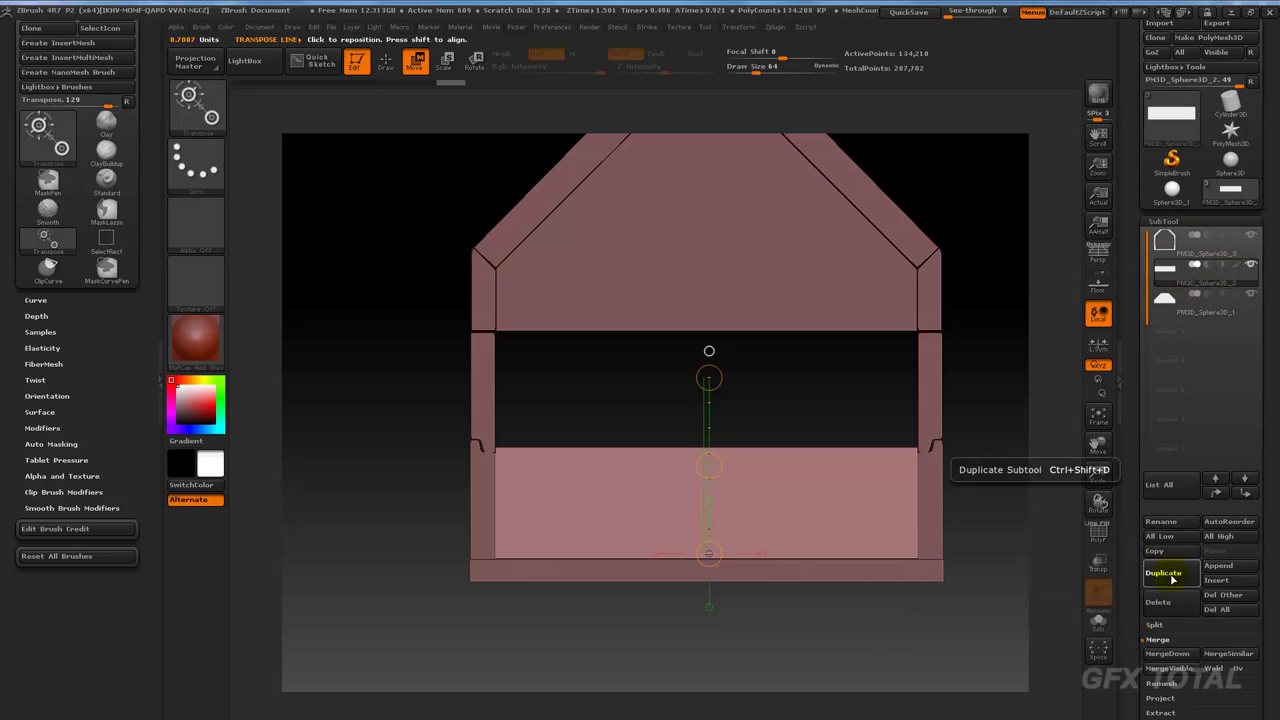
{"action": "left_click", "coordinate": [1172, 578]}
{"action": "mouse_move", "coordinate": [708, 464]}
{"action": "left_mouse_down"}
{"action": "mouse_move", "coordinate": [708, 347]}
{"action": "mouse_move", "coordinate": [700, 445]}
{"action": "left_mouse_up"}
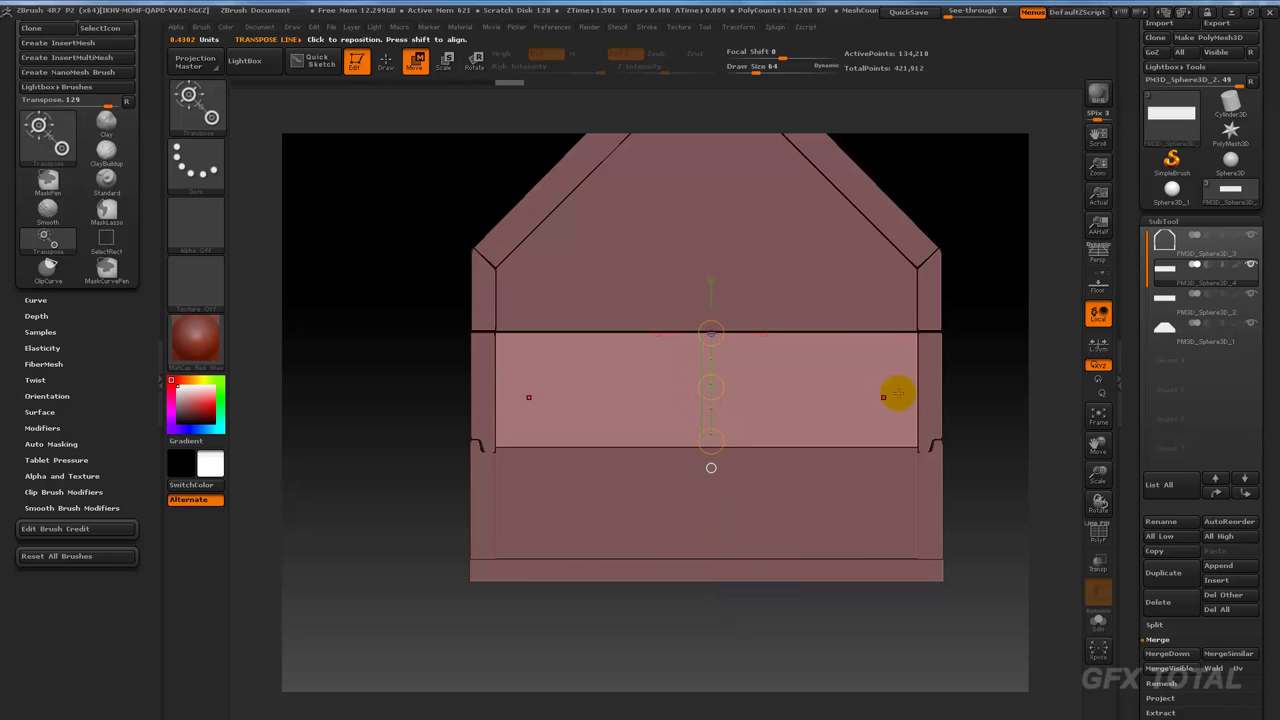
{"action": "mouse_move", "coordinate": [897, 394]}
{"action": "left_mouse_down"}
{"action": "mouse_move", "coordinate": [980, 589]}
{"action": "mouse_move", "coordinate": [975, 499]}
{"action": "mouse_move", "coordinate": [897, 513]}
{"action": "left_mouse_up"}
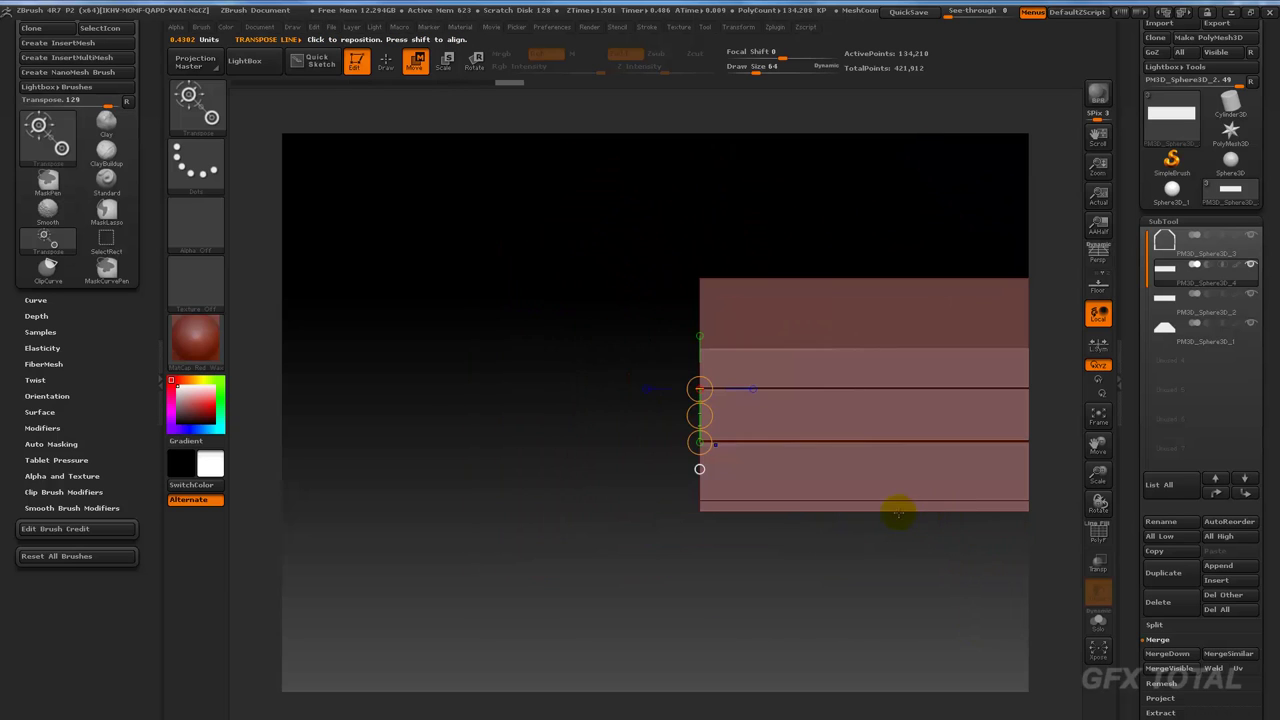
Step: Select the upper house shell, turn on Floor, and orbit to a front perspective of the house
{"action": "left_click", "coordinate": [385, 62]}
{"action": "left_click_drag", "start_coordinate": [386, 257], "coordinate": [423, 314]}
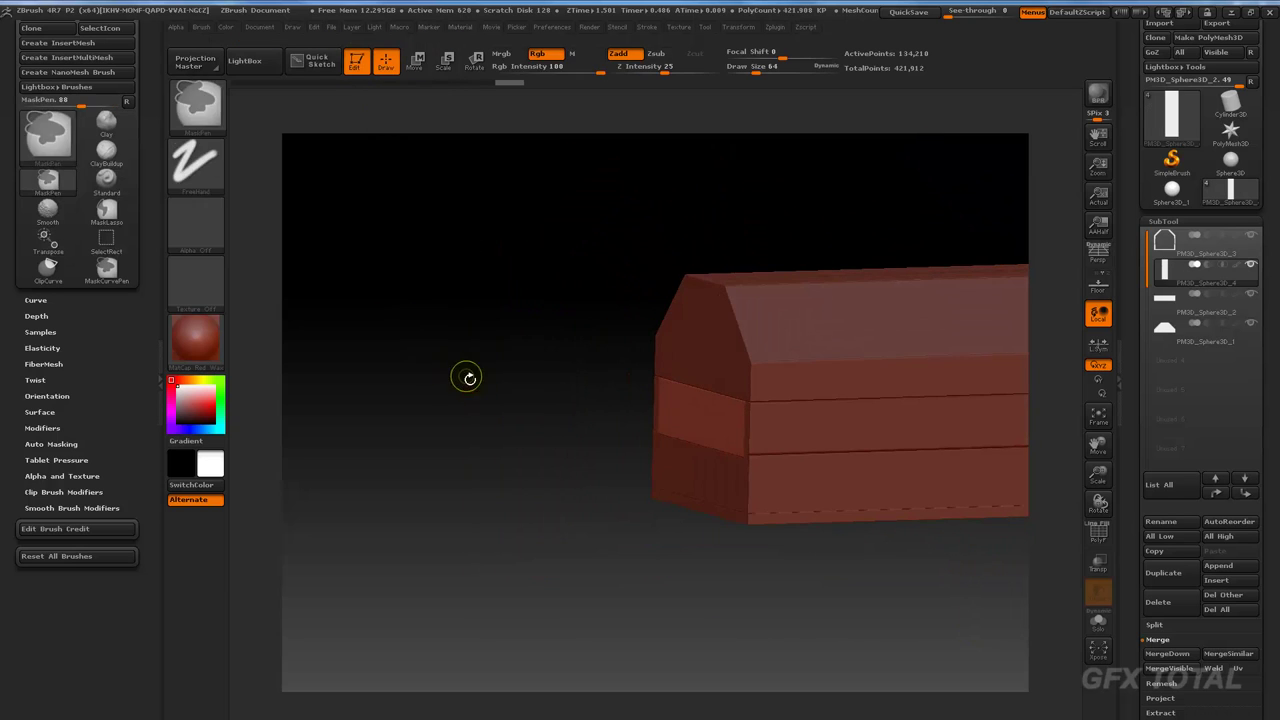
{"action": "left_click_drag", "start_coordinate": [466, 374], "coordinate": [457, 450]}
{"action": "left_click", "coordinate": [933, 285], "text": "alt"}
{"action": "mouse_move", "coordinate": [933, 265]}
{"action": "left_mouse_down"}
{"action": "mouse_move", "coordinate": [877, 174]}
{"action": "mouse_move", "coordinate": [789, 177]}
{"action": "mouse_move", "coordinate": [690, 231]}
{"action": "mouse_move", "coordinate": [886, 277]}
{"action": "mouse_move", "coordinate": [1068, 248]}
{"action": "left_mouse_up"}
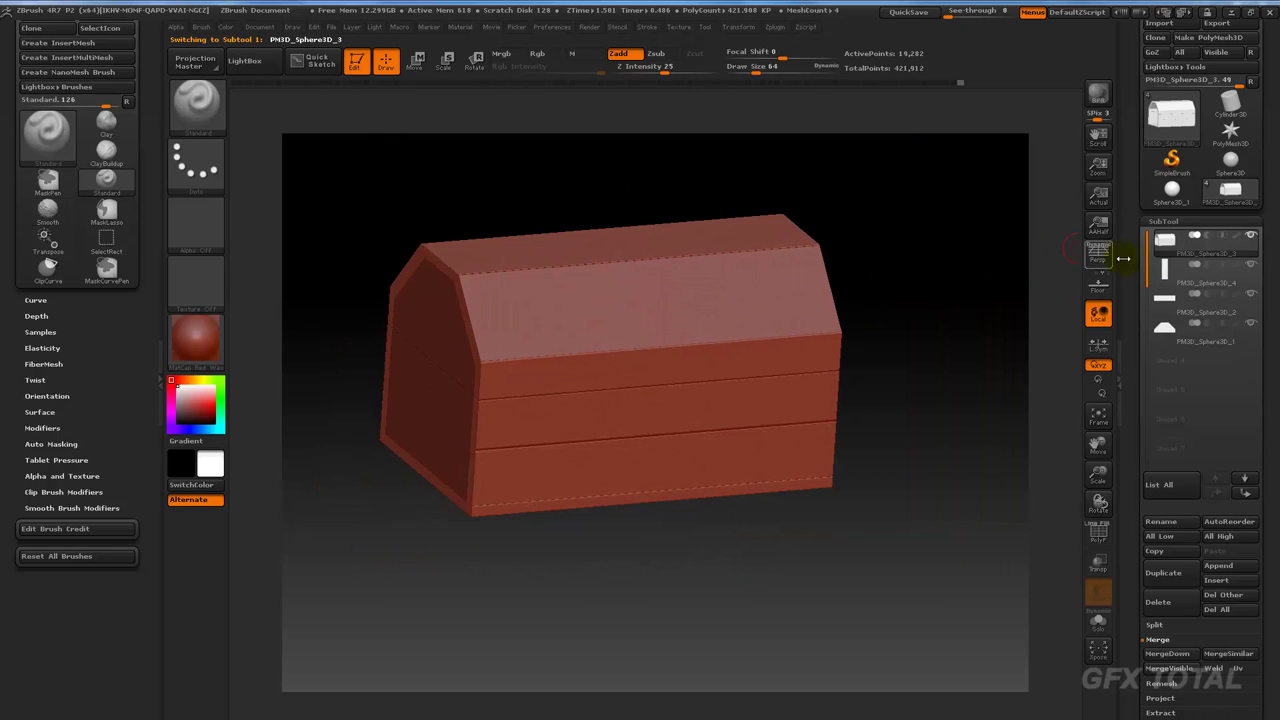
{"action": "left_click", "coordinate": [1100, 287]}
{"action": "mouse_move", "coordinate": [997, 334]}
{"action": "left_mouse_down"}
{"action": "mouse_move", "coordinate": [929, 366]}
{"action": "mouse_move", "coordinate": [934, 351]}
{"action": "mouse_move", "coordinate": [949, 411]}
{"action": "mouse_move", "coordinate": [940, 377]}
{"action": "mouse_move", "coordinate": [987, 368]}
{"action": "mouse_move", "coordinate": [792, 484]}
{"action": "left_mouse_up"}
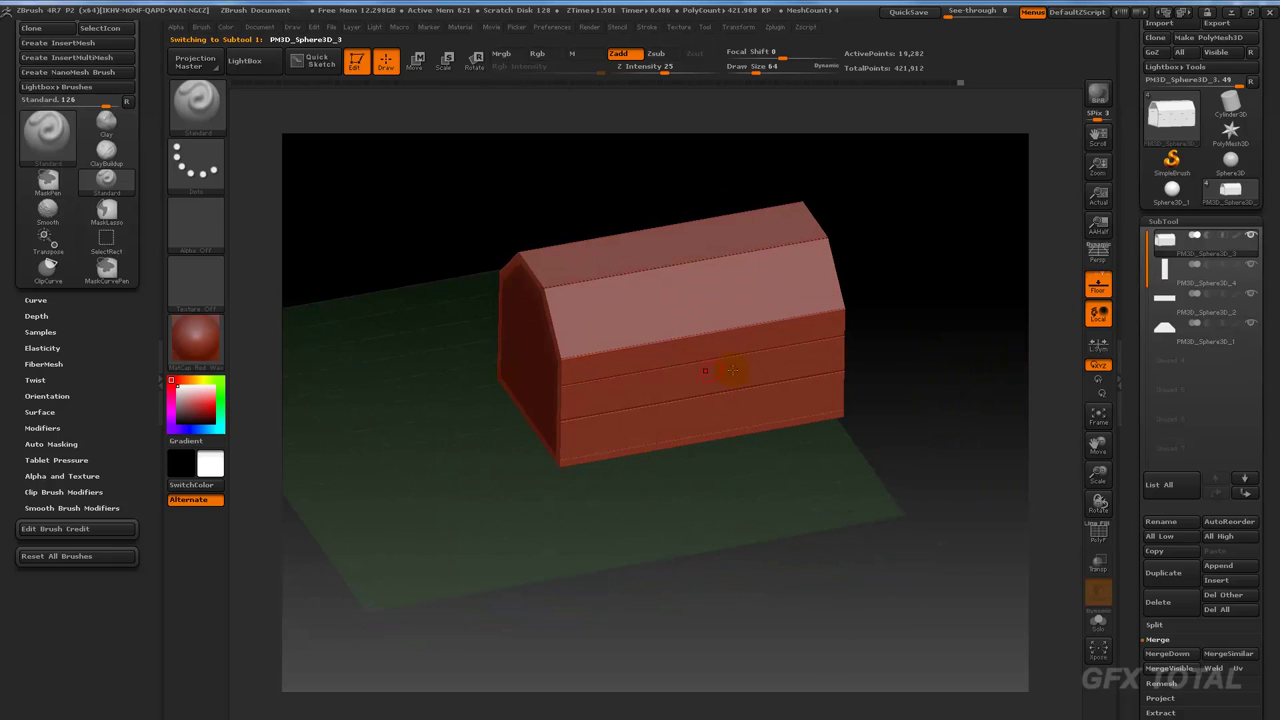
{"action": "left_click_drag", "start_coordinate": [959, 378], "coordinate": [815, 433]}
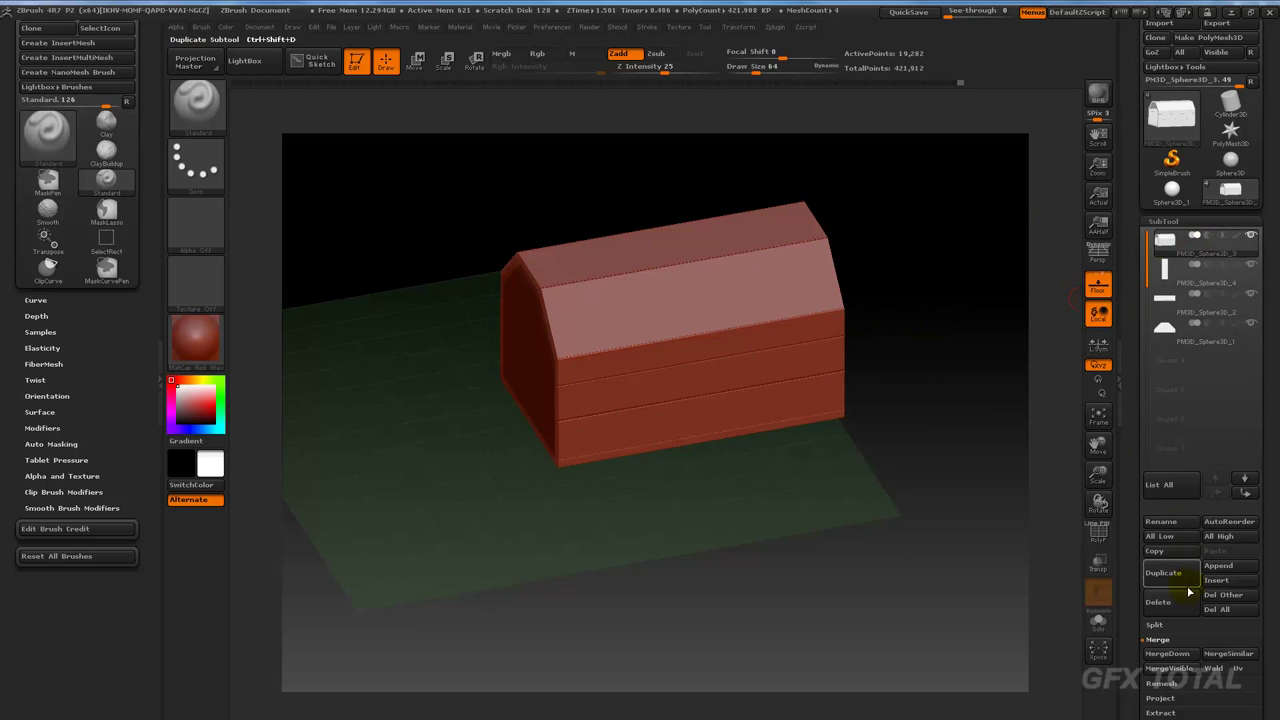
Step: MergeDown the plank subtools twice, confirming each warning, into one 421,812-point mesh
{"action": "left_click", "coordinate": [1168, 653]}
{"action": "left_click", "coordinate": [1029, 684]}
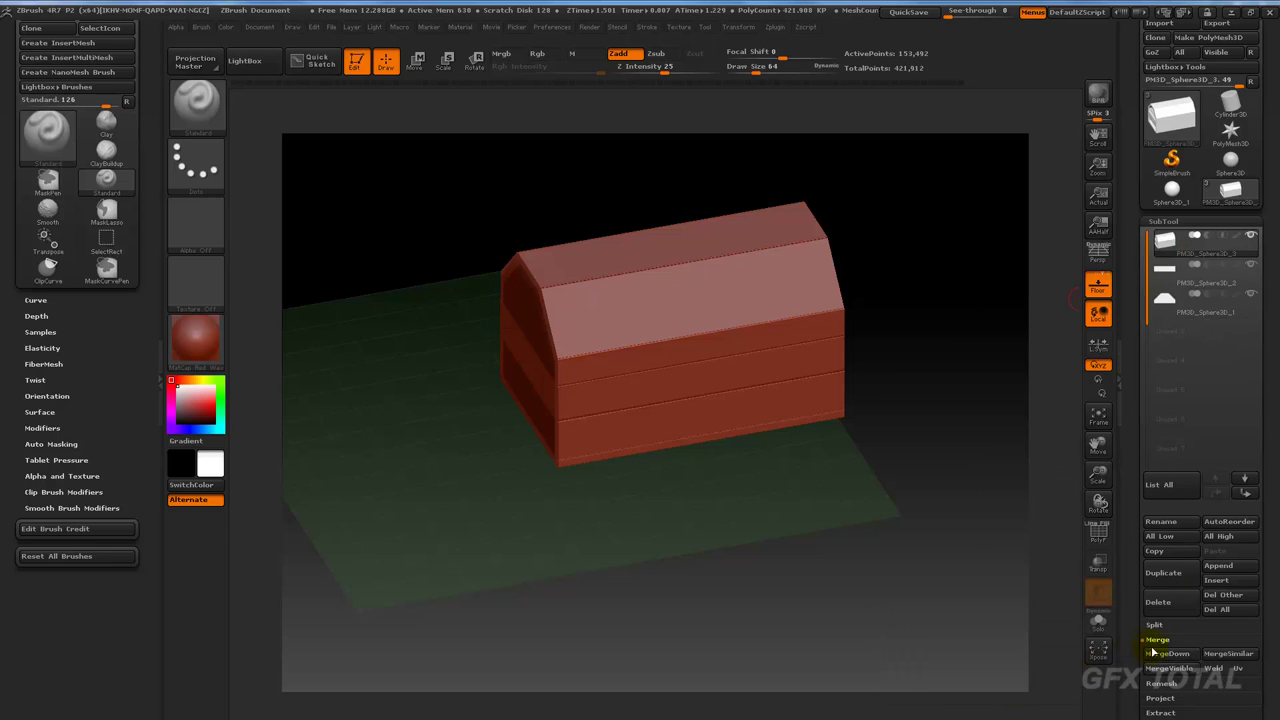
{"action": "left_click", "coordinate": [1168, 653]}
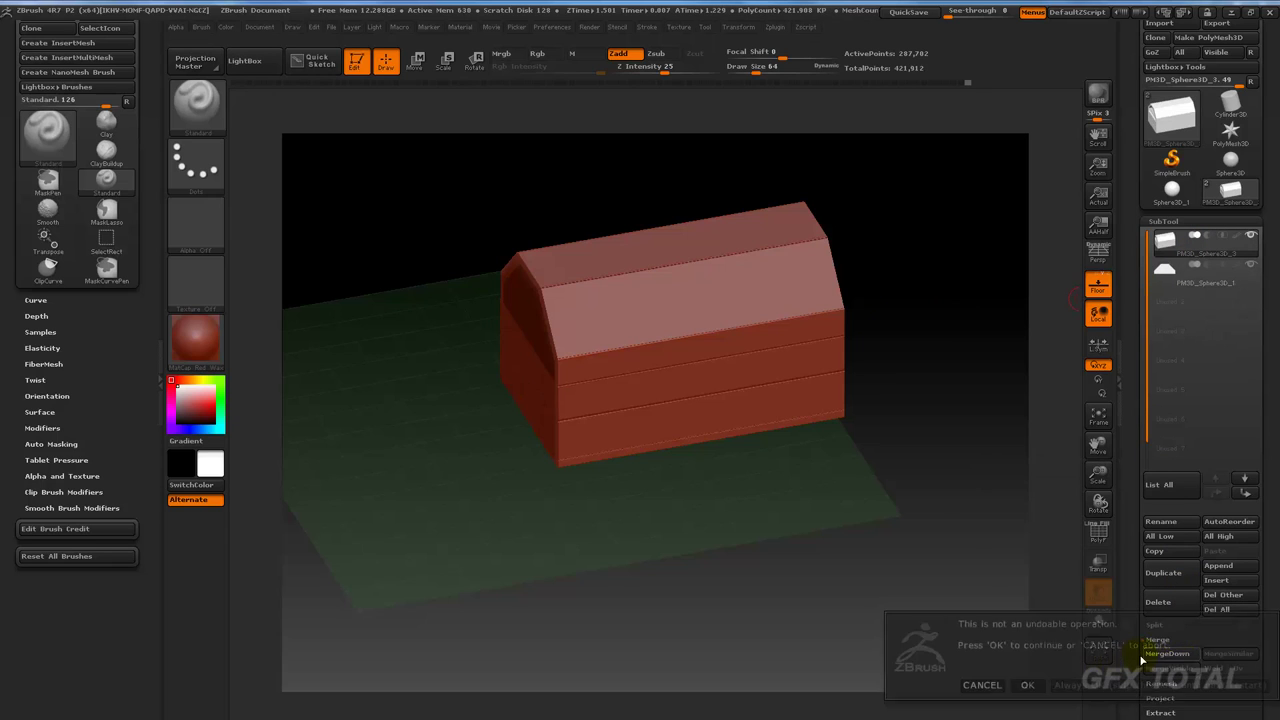
{"action": "left_click", "coordinate": [1026, 685]}
{"action": "mouse_move", "coordinate": [1003, 441]}
{"action": "left_mouse_down"}
{"action": "mouse_move", "coordinate": [1020, 434]}
{"action": "mouse_move", "coordinate": [910, 395]}
{"action": "left_mouse_up"}
{"action": "key", "text": "w"}
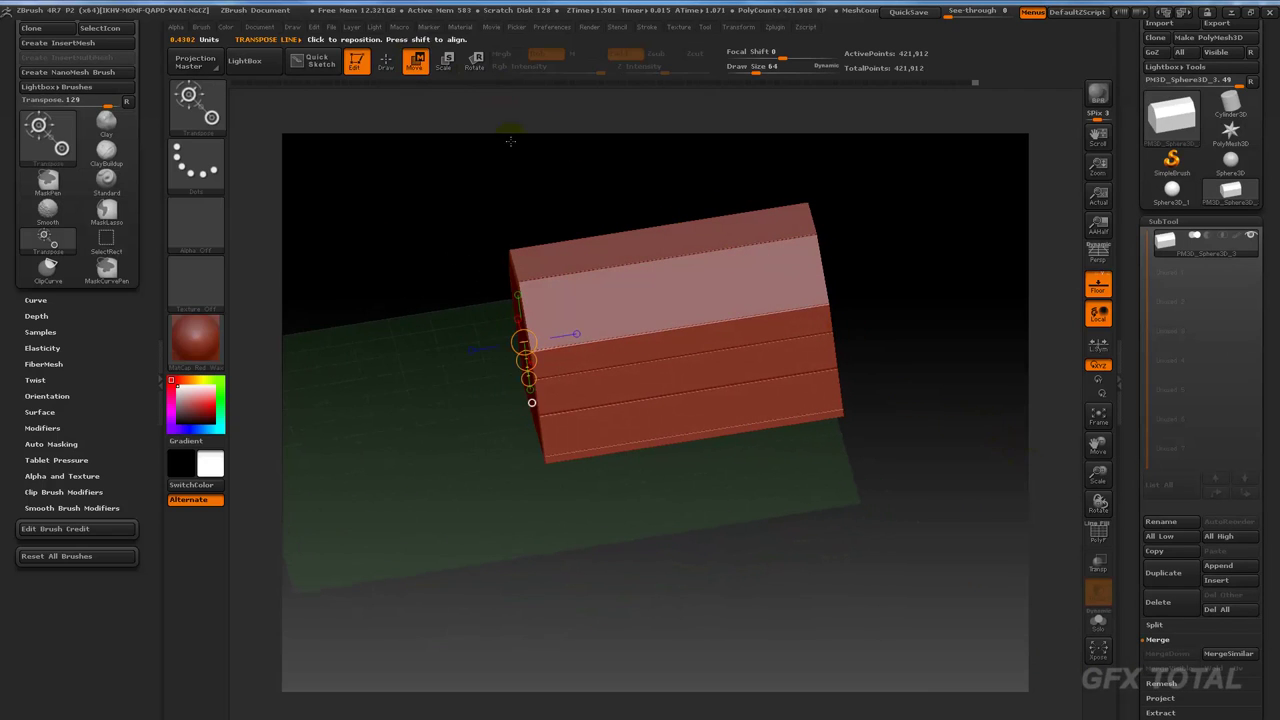
{"action": "mouse_move", "coordinate": [668, 350]}
{"action": "left_mouse_down"}
{"action": "mouse_move", "coordinate": [900, 345]}
{"action": "mouse_move", "coordinate": [900, 251]}
{"action": "left_mouse_up"}
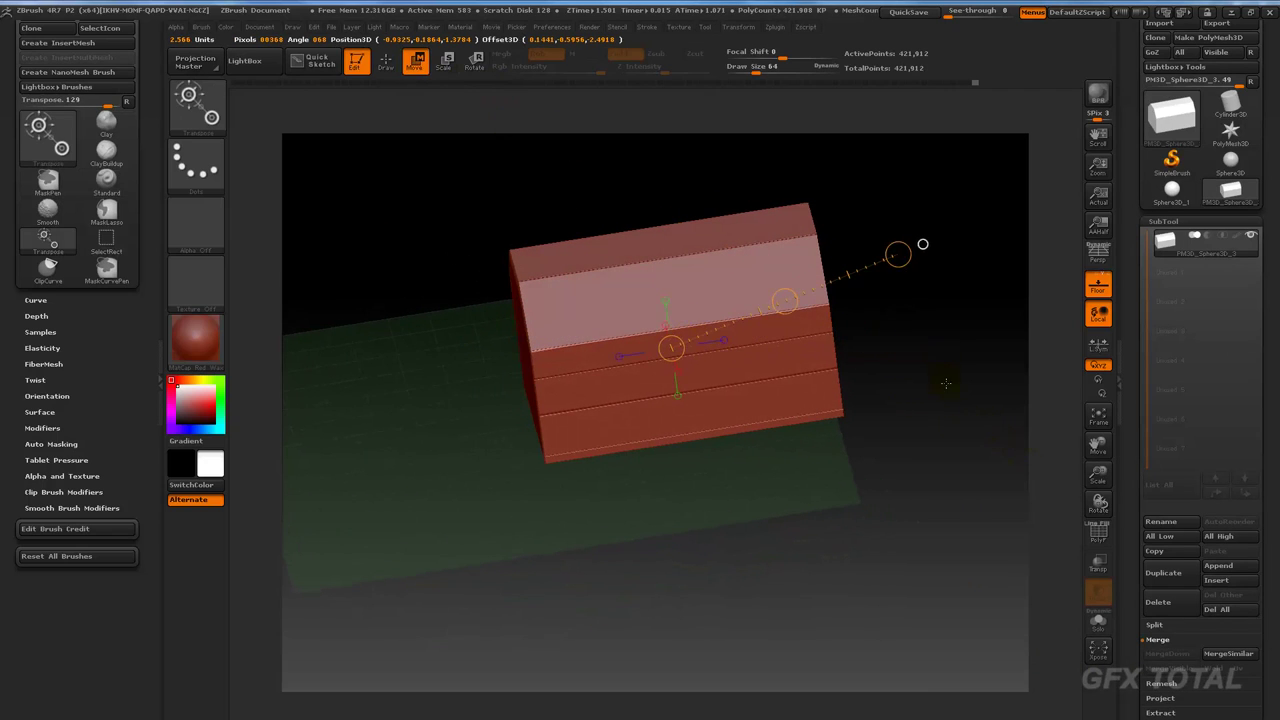
Step: Slide the merged house sideways off the centre with a horizontal Move transpose line
{"action": "right_click_drag", "start_coordinate": [900, 251], "coordinate": [935, 283], "text": "shift"}
{"action": "left_click_drag", "start_coordinate": [711, 381], "coordinate": [970, 382]}
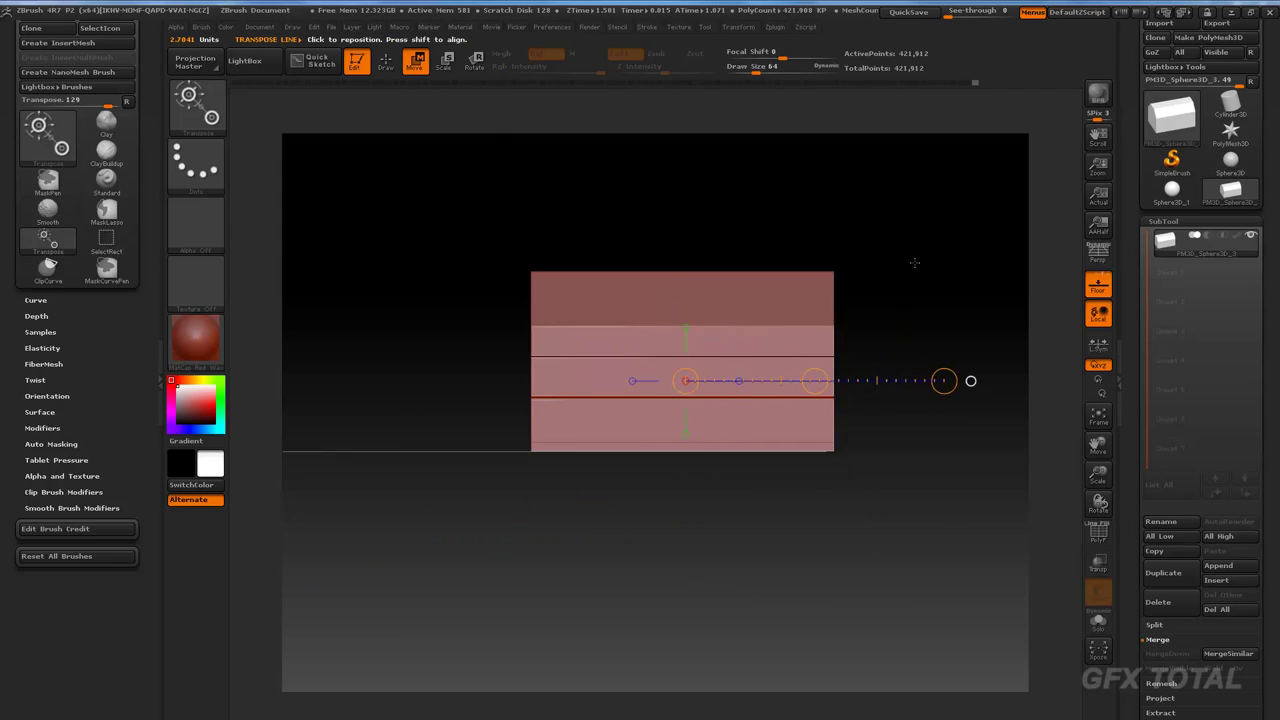
{"action": "mouse_move", "coordinate": [815, 381]}
{"action": "left_mouse_down"}
{"action": "mouse_move", "coordinate": [645, 432]}
{"action": "mouse_move", "coordinate": [641, 350]}
{"action": "mouse_move", "coordinate": [870, 396]}
{"action": "mouse_move", "coordinate": [587, 369]}
{"action": "mouse_move", "coordinate": [948, 371]}
{"action": "left_mouse_up"}
{"action": "mouse_move", "coordinate": [930, 300]}
{"action": "left_mouse_down"}
{"action": "mouse_move", "coordinate": [962, 262]}
{"action": "mouse_move", "coordinate": [1139, 284]}
{"action": "left_mouse_up"}
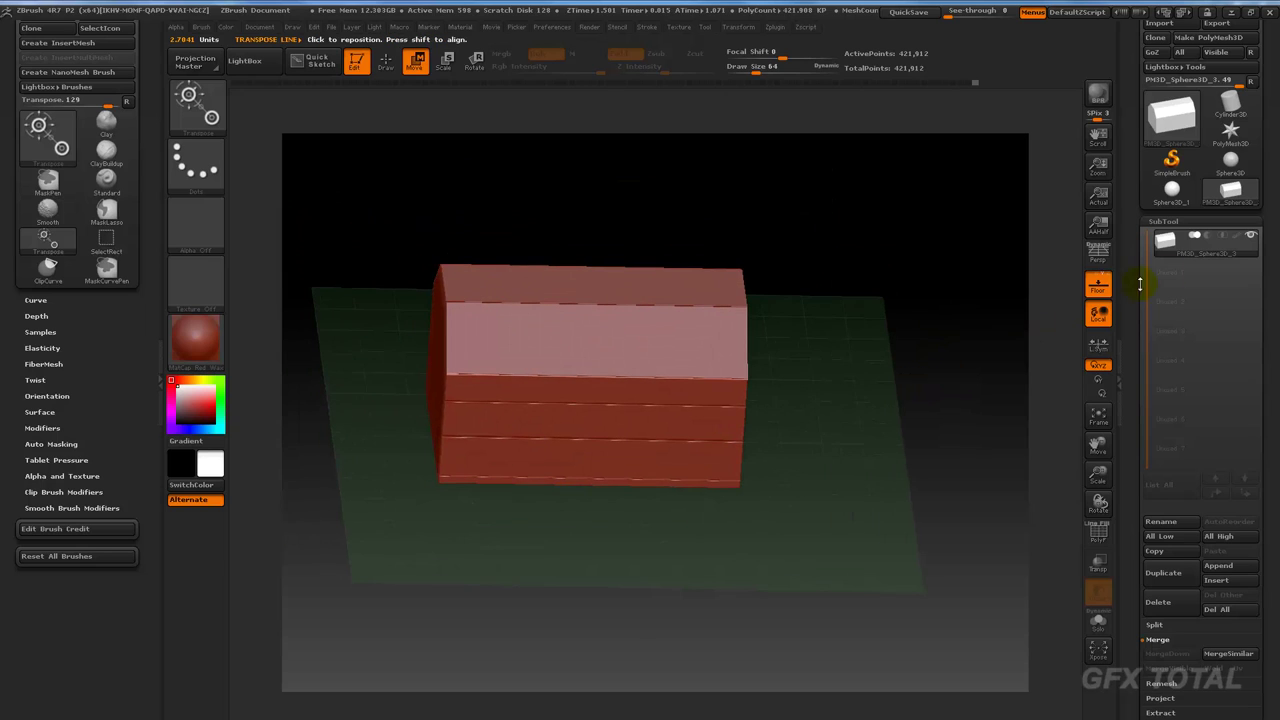
Step: Apply Mirror And Weld from Tool > Geometry and accept the floor elevation warning
{"action": "left_click", "coordinate": [1165, 222]}
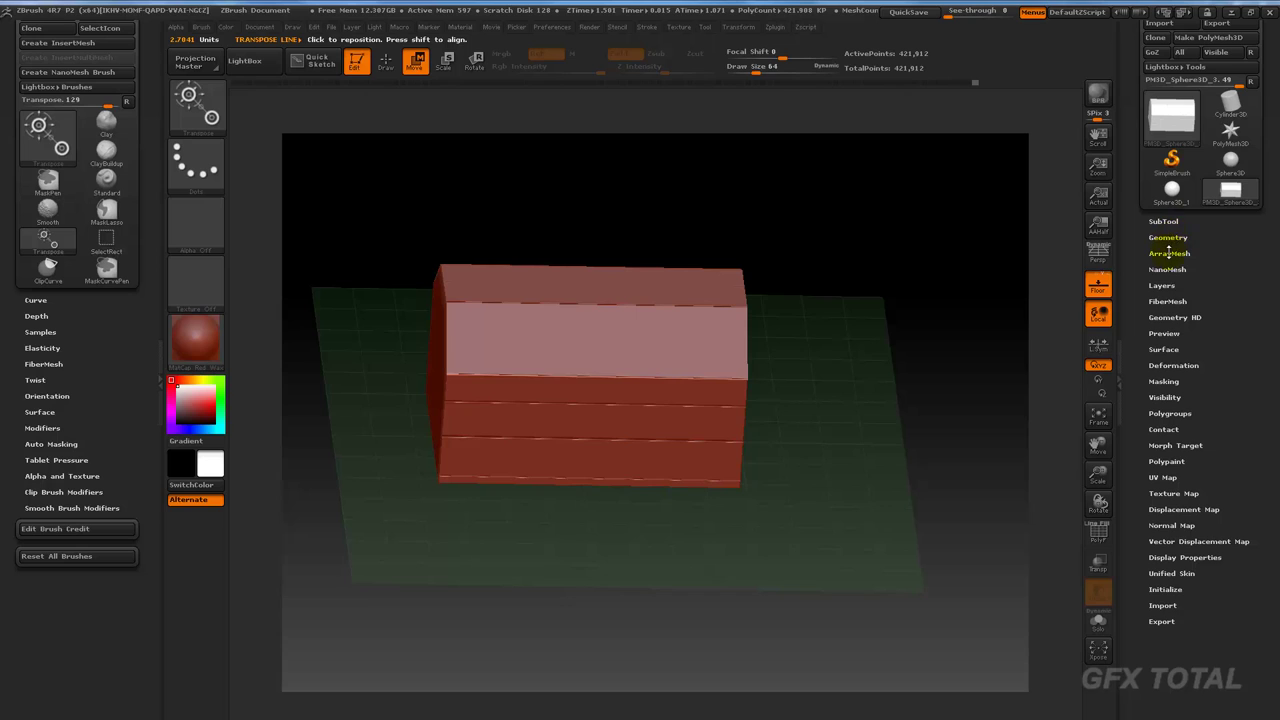
{"action": "left_click", "coordinate": [1169, 239]}
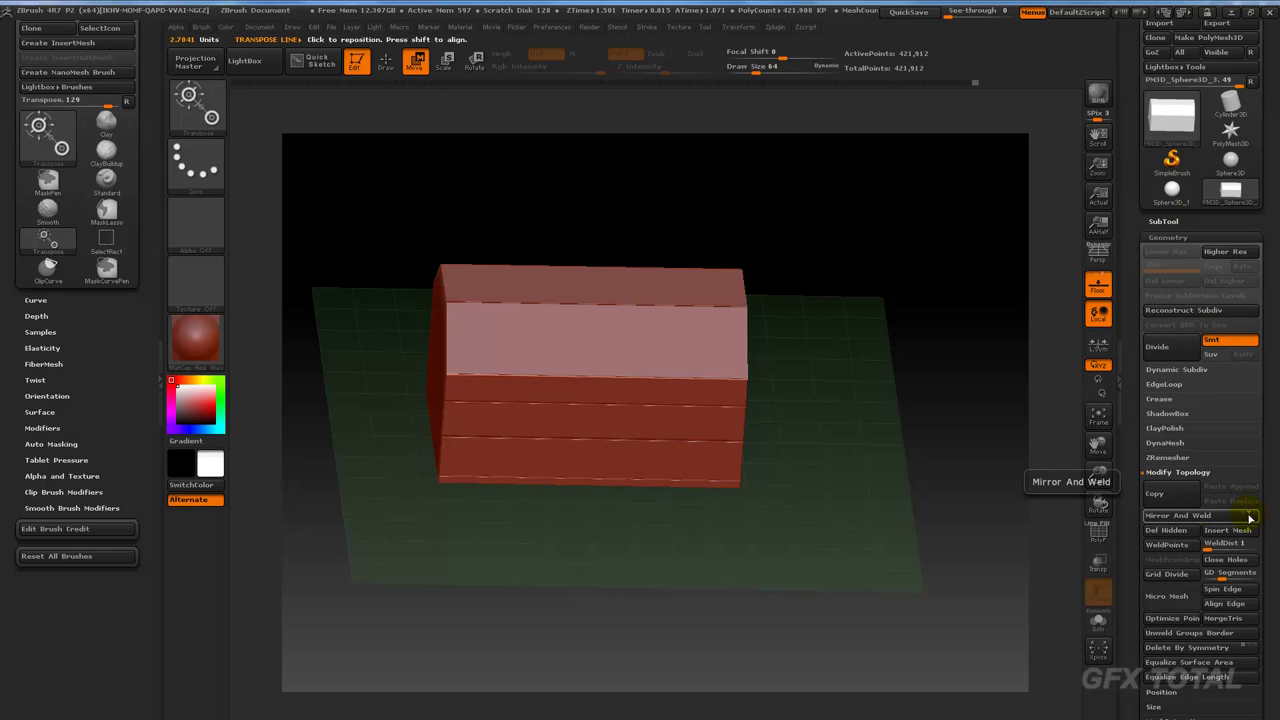
{"action": "left_click", "coordinate": [1200, 517]}
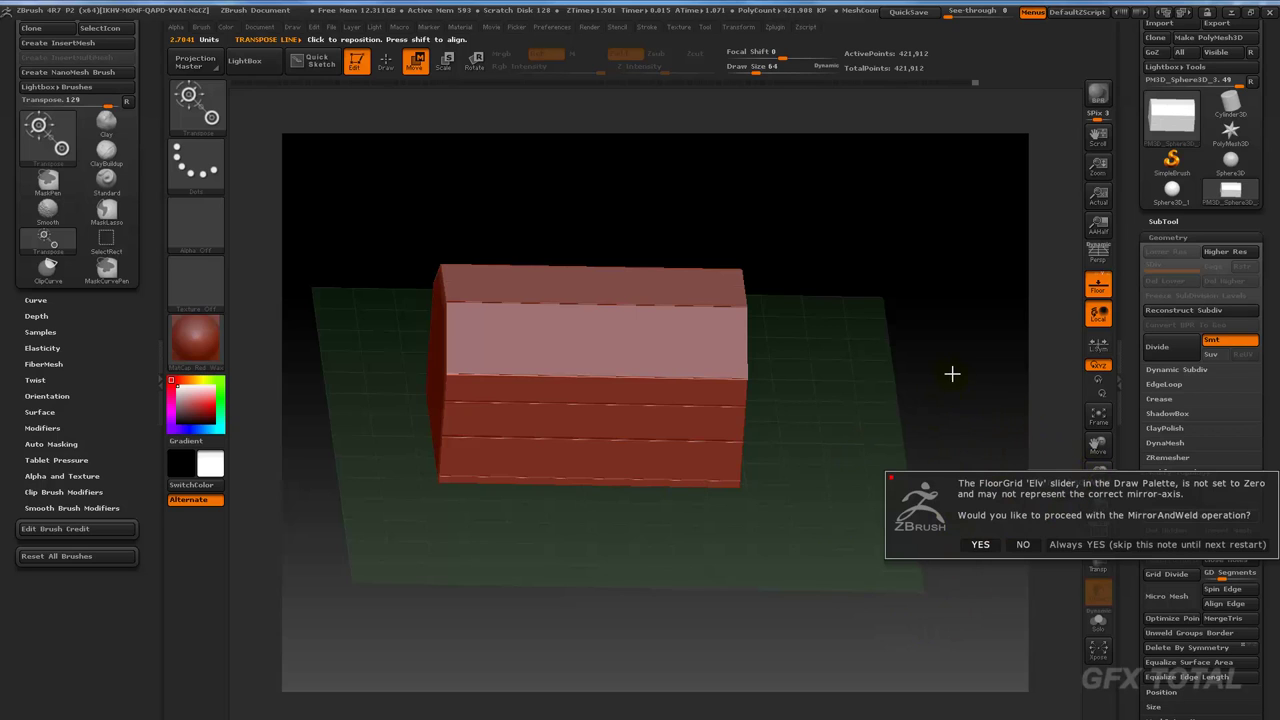
{"action": "left_click", "coordinate": [1018, 545]}
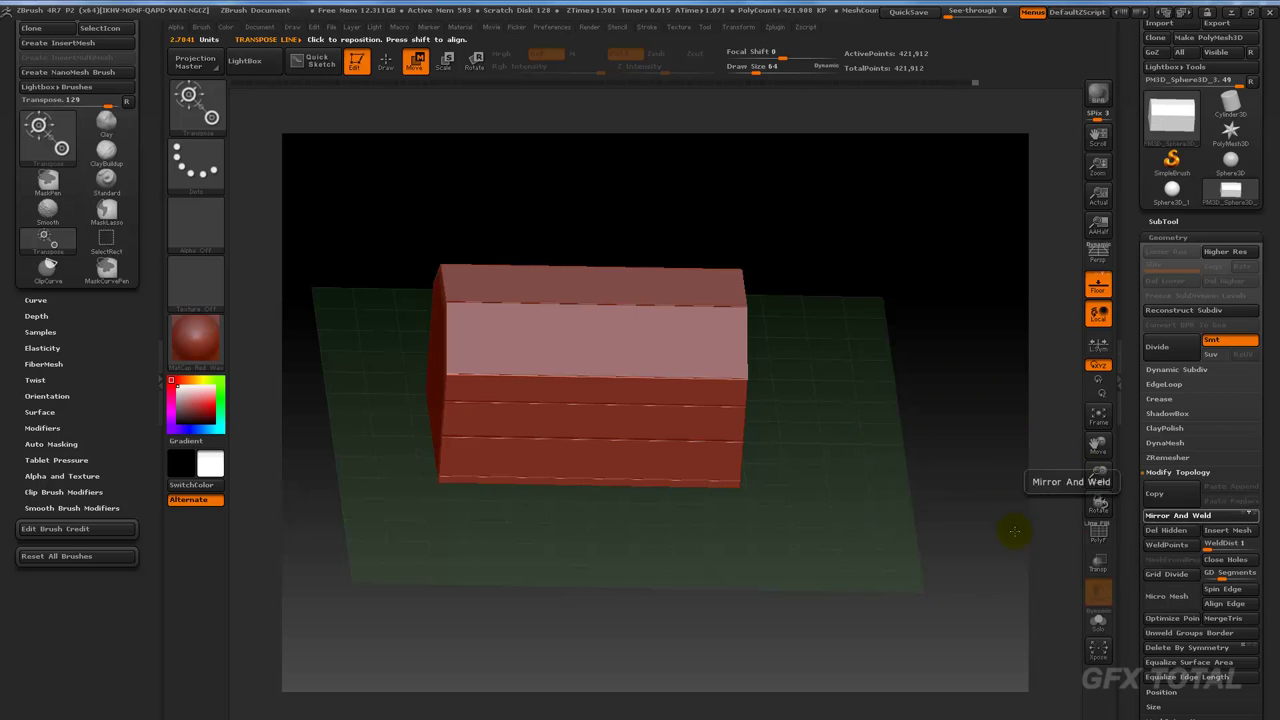
{"action": "mouse_move", "coordinate": [1000, 440]}
{"action": "left_mouse_down"}
{"action": "mouse_move", "coordinate": [958, 357]}
{"action": "mouse_move", "coordinate": [978, 362]}
{"action": "left_mouse_up"}
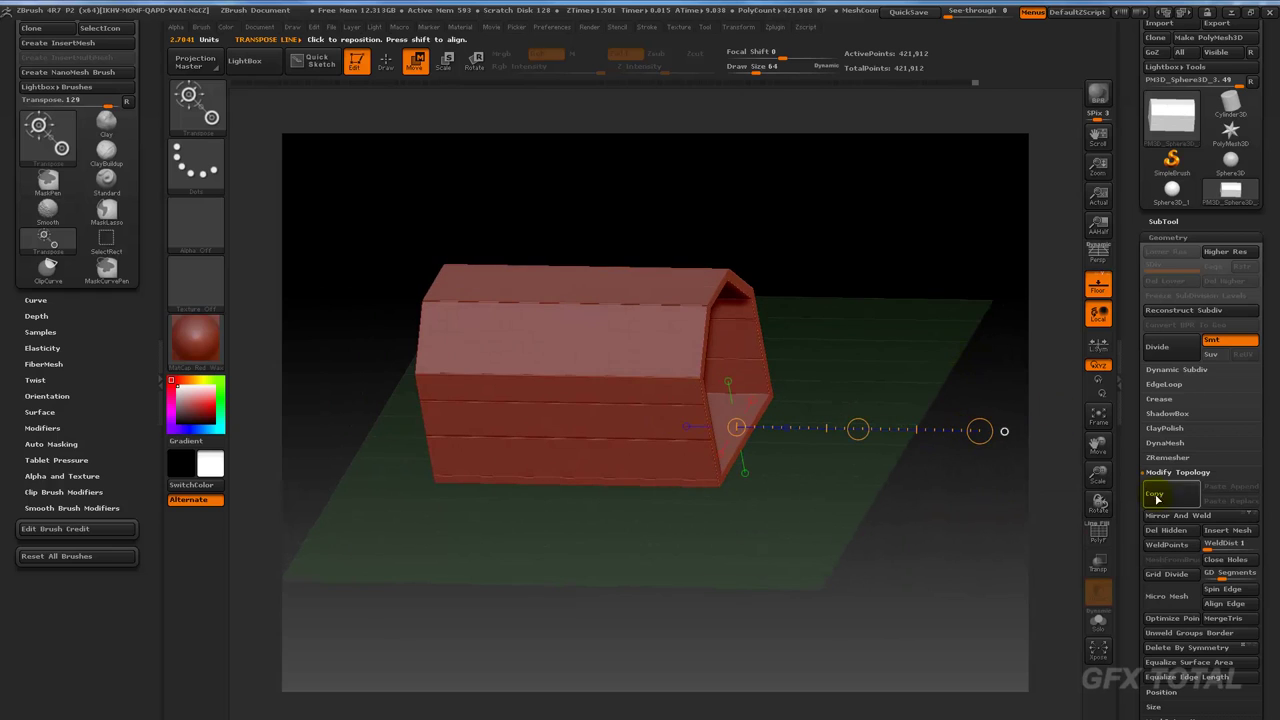
Step: Flip the house shell with Tool > Deformation > Mirror so its hexagonal end faces the other way
{"action": "left_click", "coordinate": [1248, 521]}
{"action": "mouse_move", "coordinate": [900, 569]}
{"action": "left_mouse_down"}
{"action": "mouse_move", "coordinate": [945, 598]}
{"action": "mouse_move", "coordinate": [863, 594]}
{"action": "mouse_move", "coordinate": [923, 594]}
{"action": "mouse_move", "coordinate": [949, 574]}
{"action": "mouse_move", "coordinate": [977, 583]}
{"action": "mouse_move", "coordinate": [943, 603]}
{"action": "mouse_move", "coordinate": [854, 583]}
{"action": "mouse_move", "coordinate": [1129, 422]}
{"action": "left_mouse_up"}
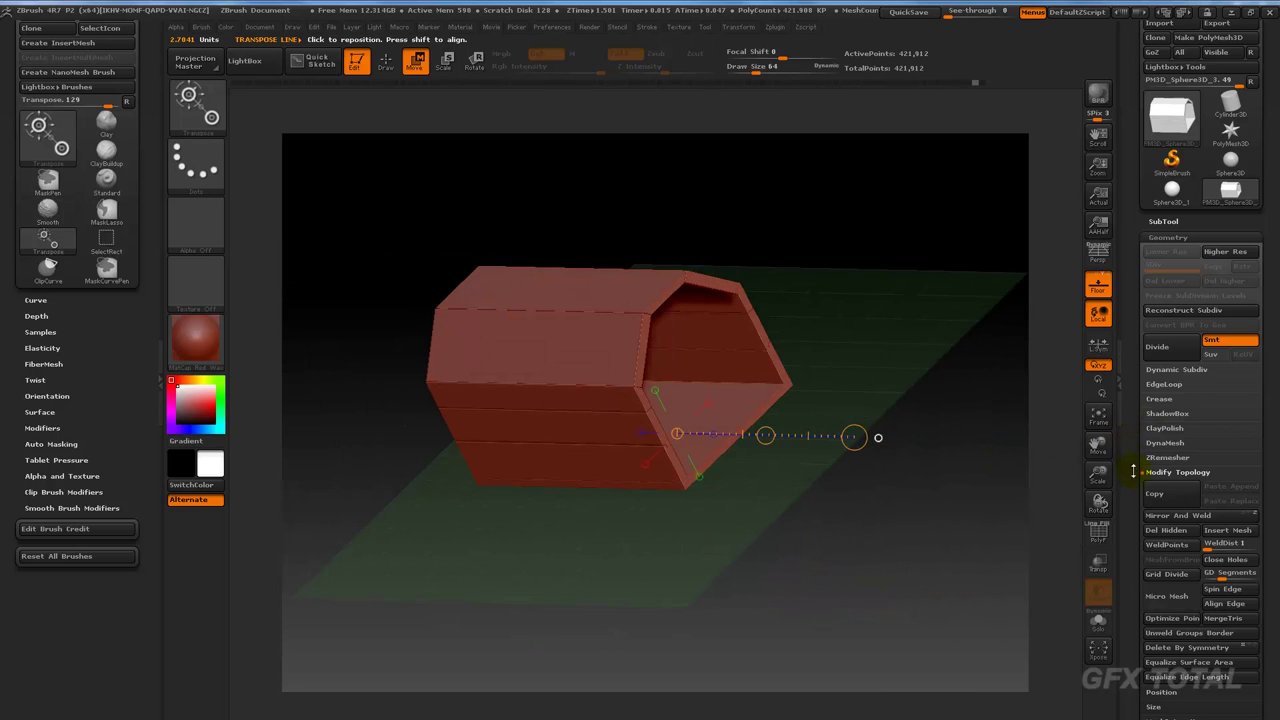
{"action": "scroll", "coordinate": [1133, 471], "scroll_direction": "down", "scroll_amount": 3}
{"action": "scroll", "coordinate": [1211, 330], "scroll_direction": "down", "scroll_amount": 2}
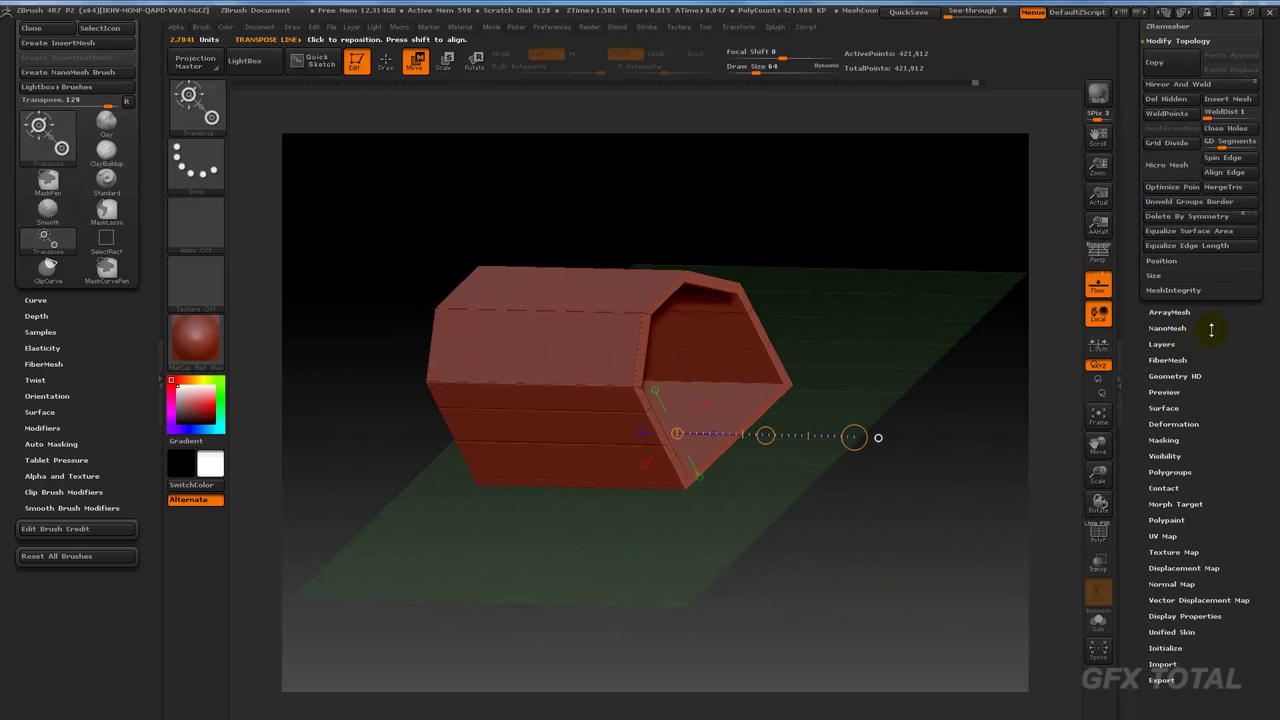
{"action": "left_click", "coordinate": [1176, 422]}
{"action": "scroll", "coordinate": [1141, 213], "scroll_direction": "up", "scroll_amount": 2}
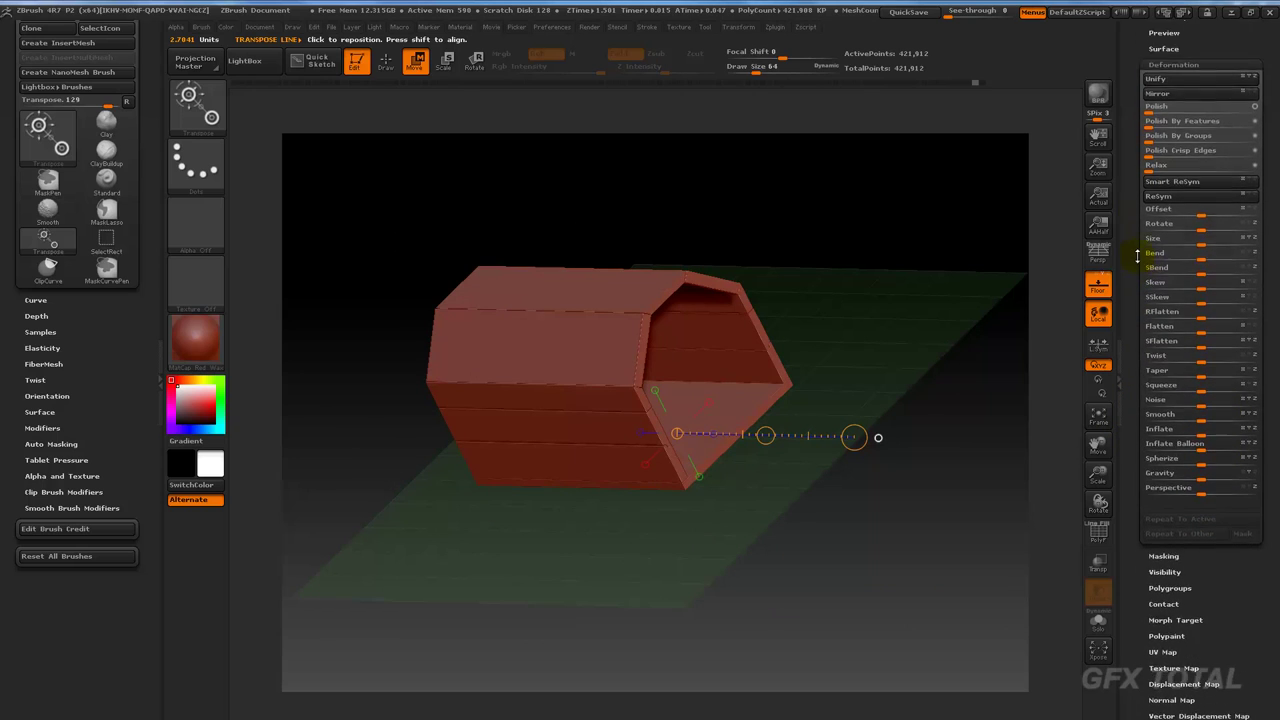
{"action": "scroll", "coordinate": [1137, 251], "scroll_direction": "up", "scroll_amount": 2}
{"action": "scroll", "coordinate": [1150, 290], "scroll_direction": "up", "scroll_amount": 1}
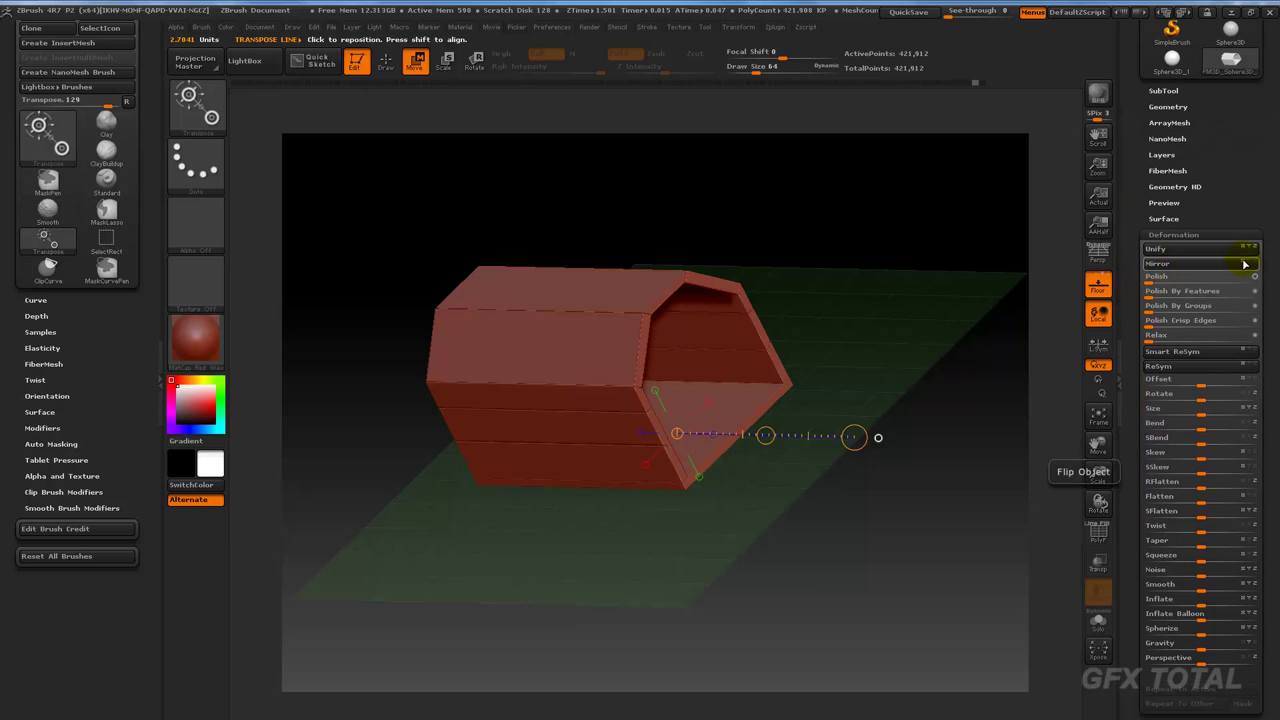
{"action": "left_click", "coordinate": [1204, 263]}
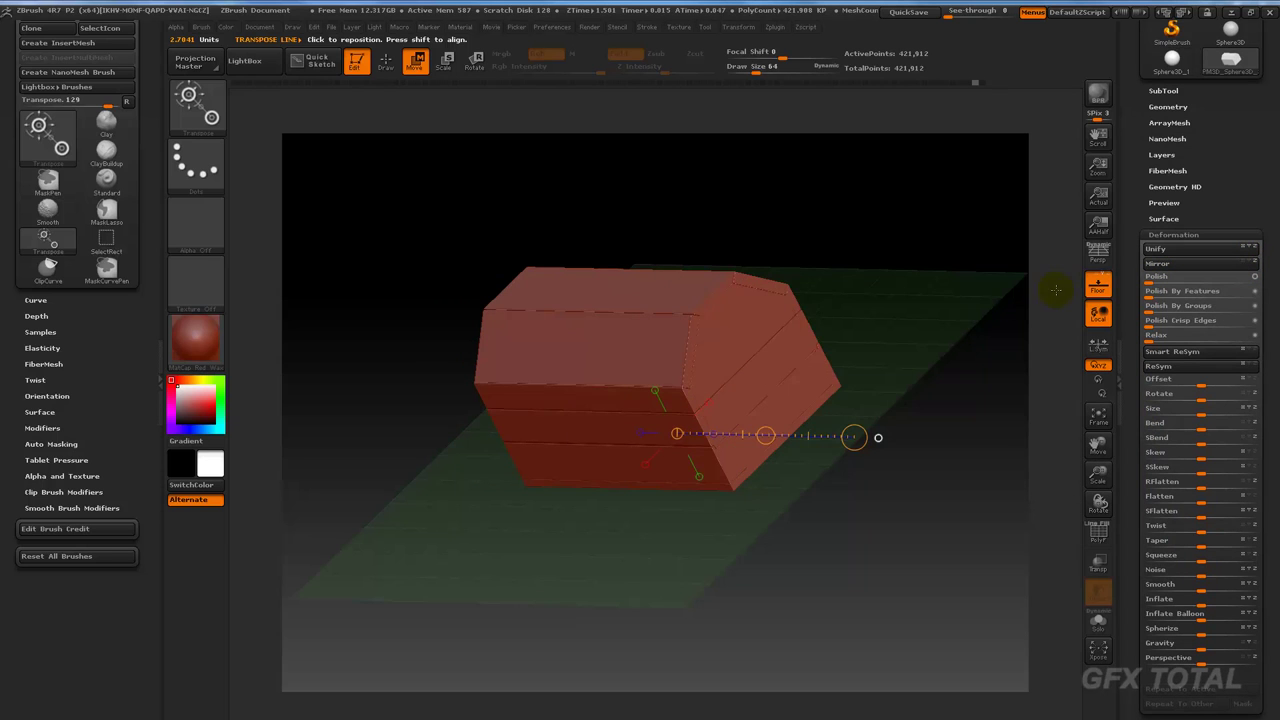
{"action": "left_click_drag", "start_coordinate": [1057, 286], "coordinate": [997, 223]}
Step: Mirror And Weld the flipped house to close its open side, reaching 824,514 points
{"action": "scroll", "coordinate": [1160, 182], "scroll_direction": "up", "scroll_amount": 2}
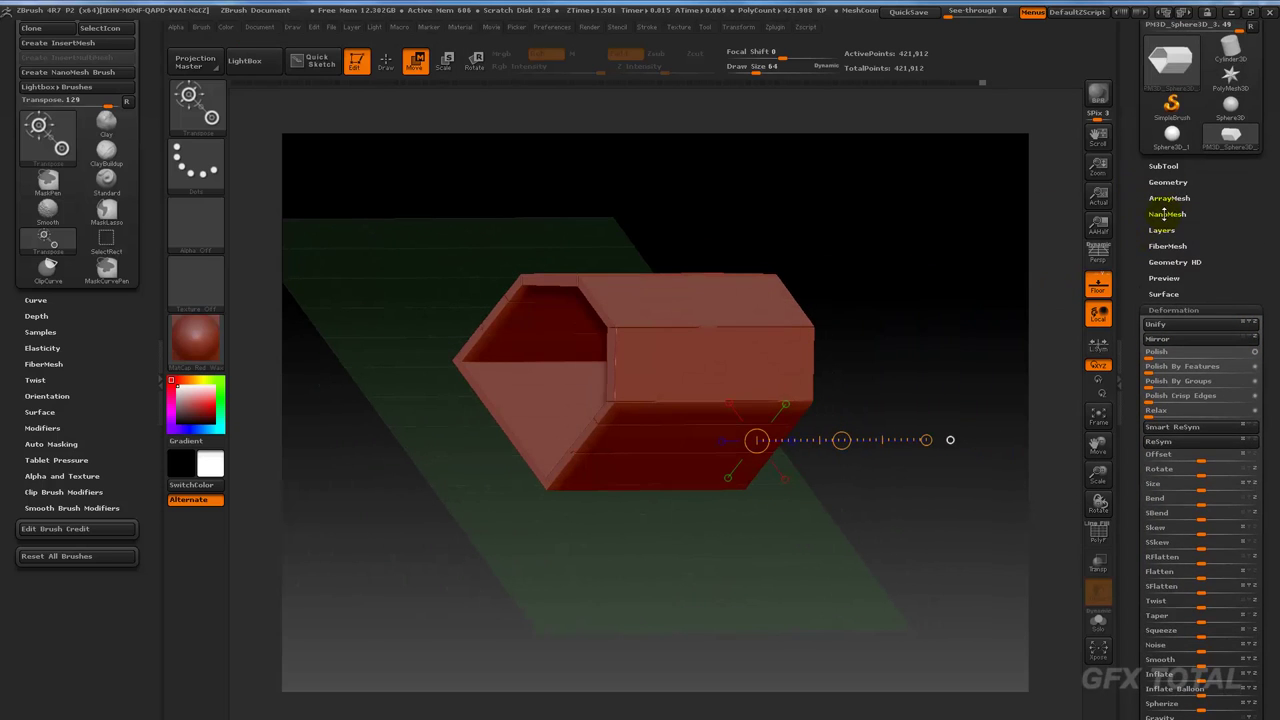
{"action": "left_click", "coordinate": [1170, 183]}
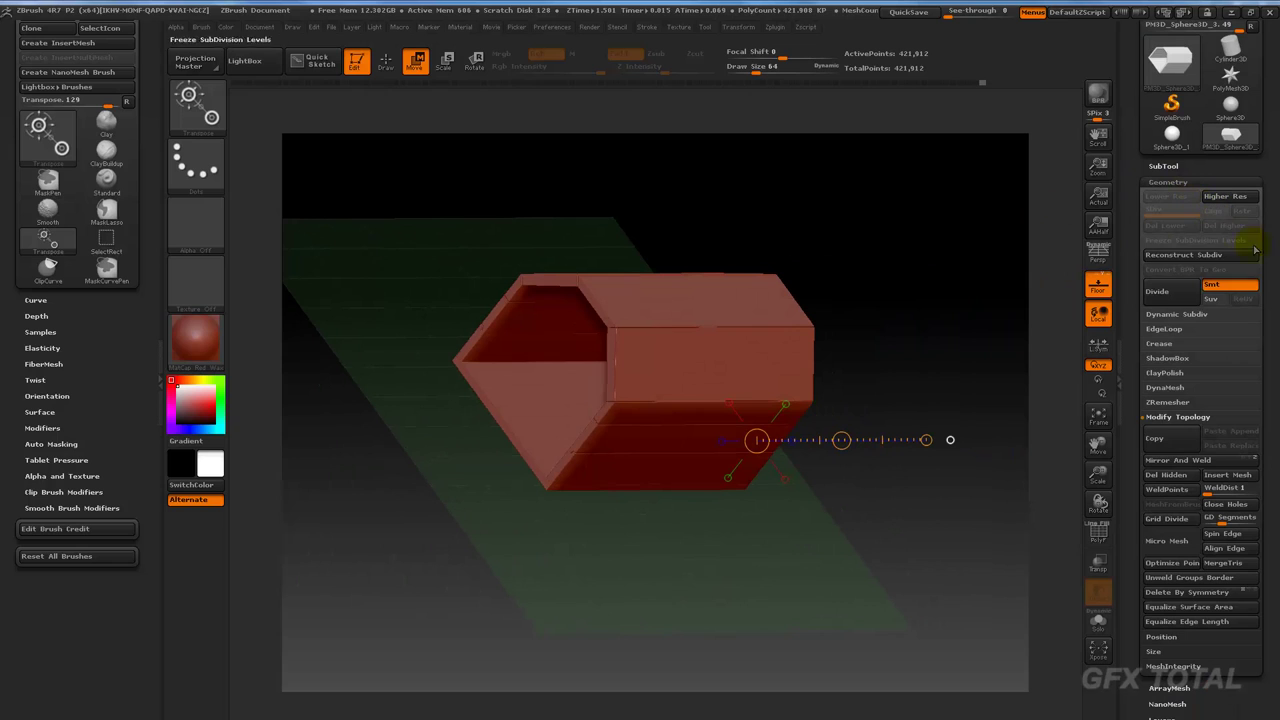
{"action": "left_click", "coordinate": [1190, 463]}
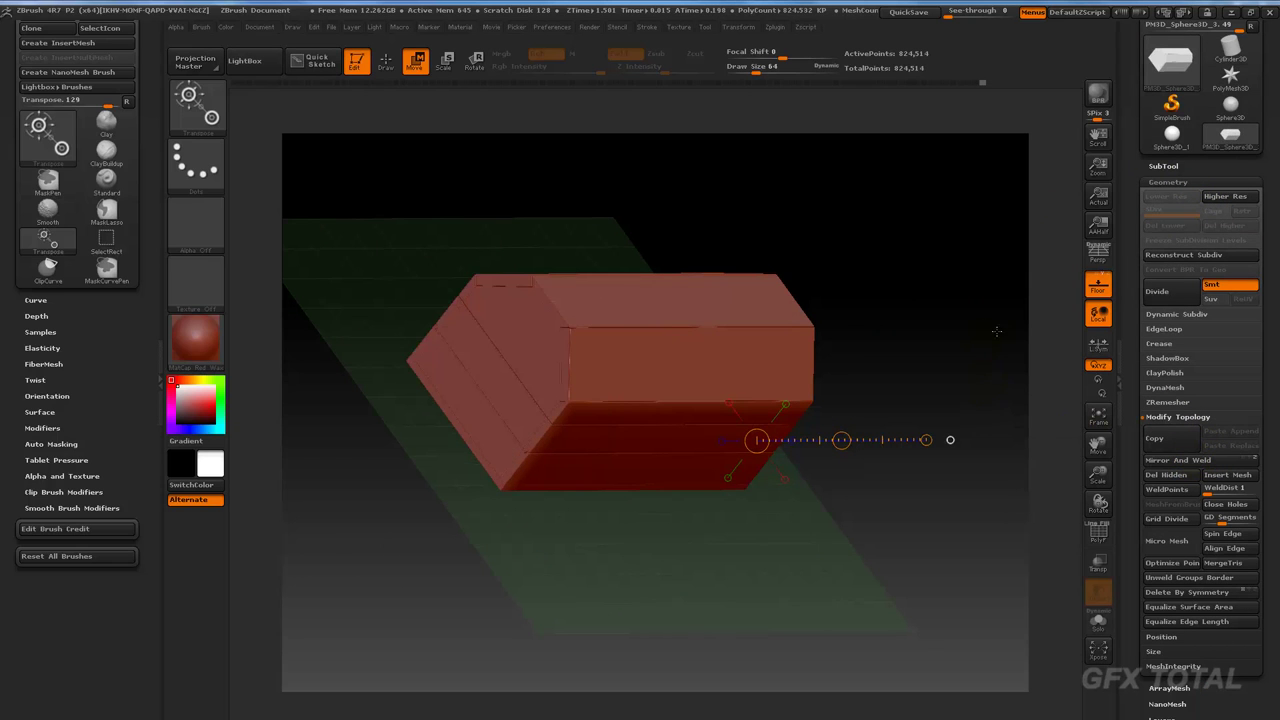
{"action": "mouse_move", "coordinate": [960, 420]}
{"action": "left_mouse_down", "text": "shift"}
{"action": "mouse_move", "coordinate": [953, 268]}
{"action": "mouse_move", "coordinate": [900, 330]}
{"action": "left_mouse_up", "text": "shift"}
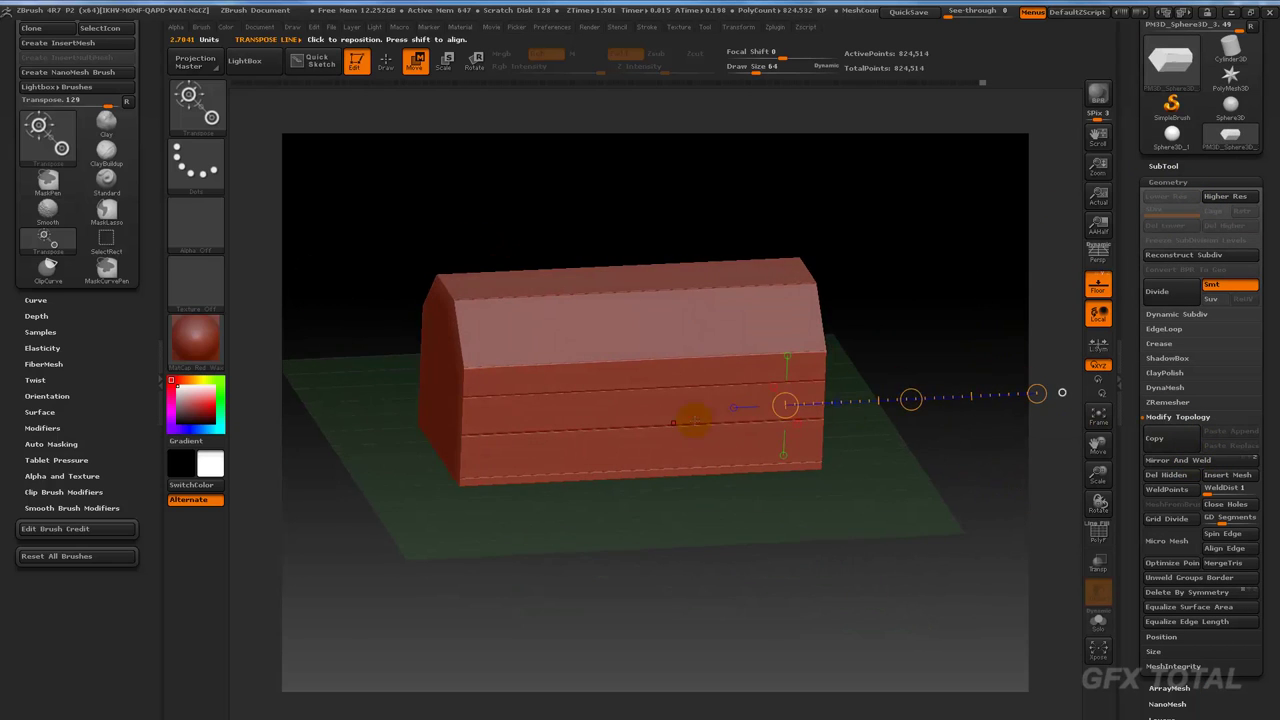
{"action": "left_click_drag", "start_coordinate": [943, 443], "coordinate": [890, 379], "text": "shift"}
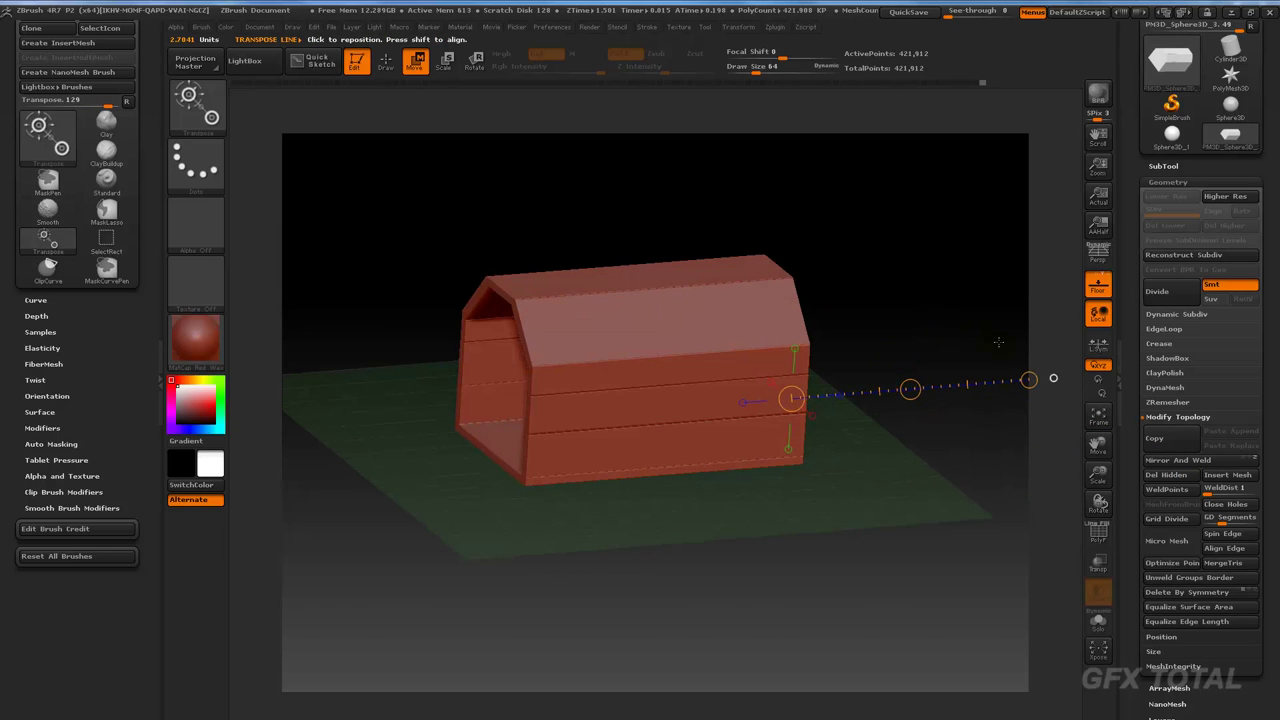
{"action": "left_click", "coordinate": [1180, 459]}
{"action": "mouse_move", "coordinate": [1006, 480]}
{"action": "left_mouse_down"}
{"action": "mouse_move", "coordinate": [988, 536]}
{"action": "mouse_move", "coordinate": [966, 506]}
{"action": "mouse_move", "coordinate": [837, 551]}
{"action": "mouse_move", "coordinate": [735, 607]}
{"action": "left_mouse_up"}
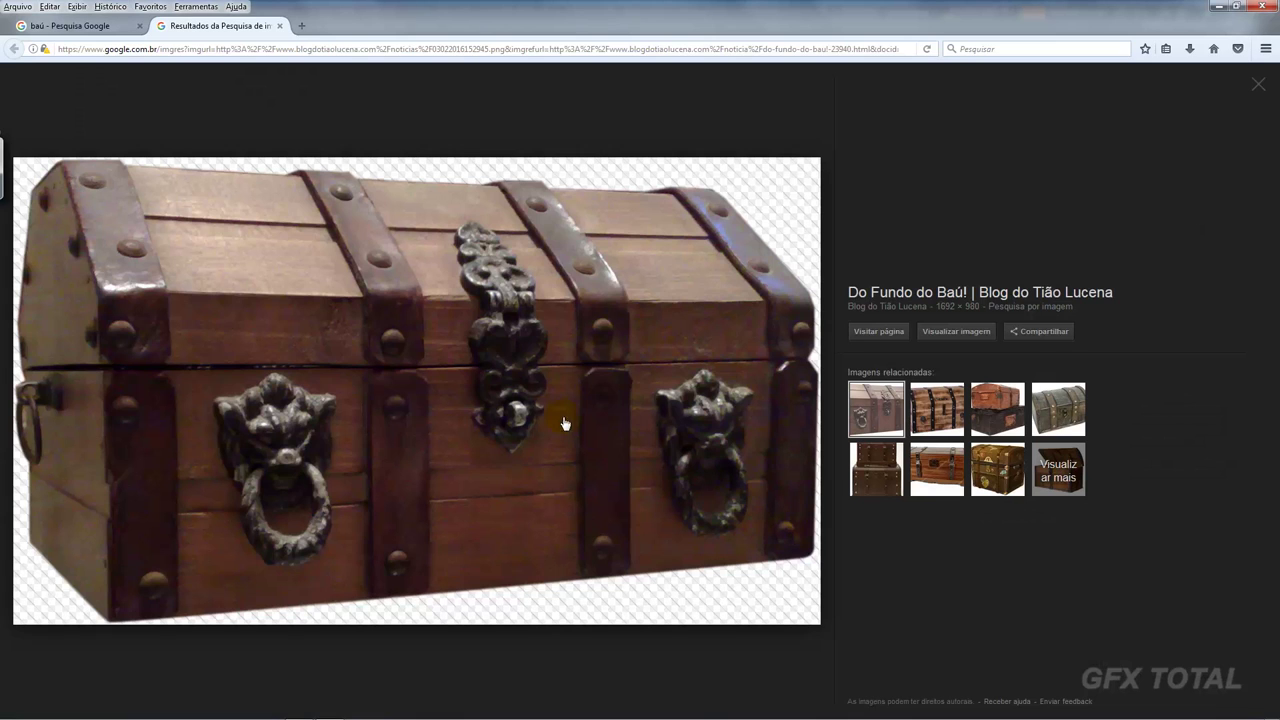
{"action": "key", "text": "alt+Tab"}
{"action": "left_click_drag", "start_coordinate": [803, 634], "coordinate": [814, 580], "text": "shift"}
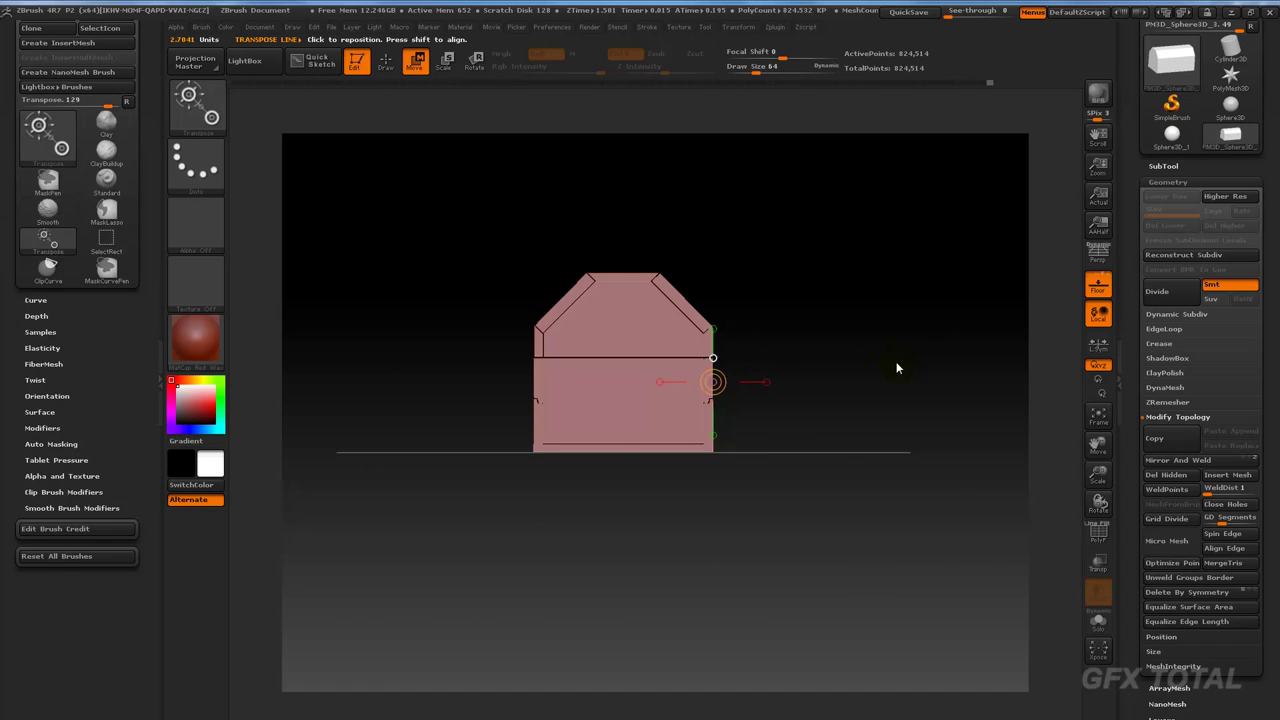
{"action": "left_click_drag", "start_coordinate": [833, 273], "coordinate": [743, 206]}
{"action": "left_click", "coordinate": [389, 62]}
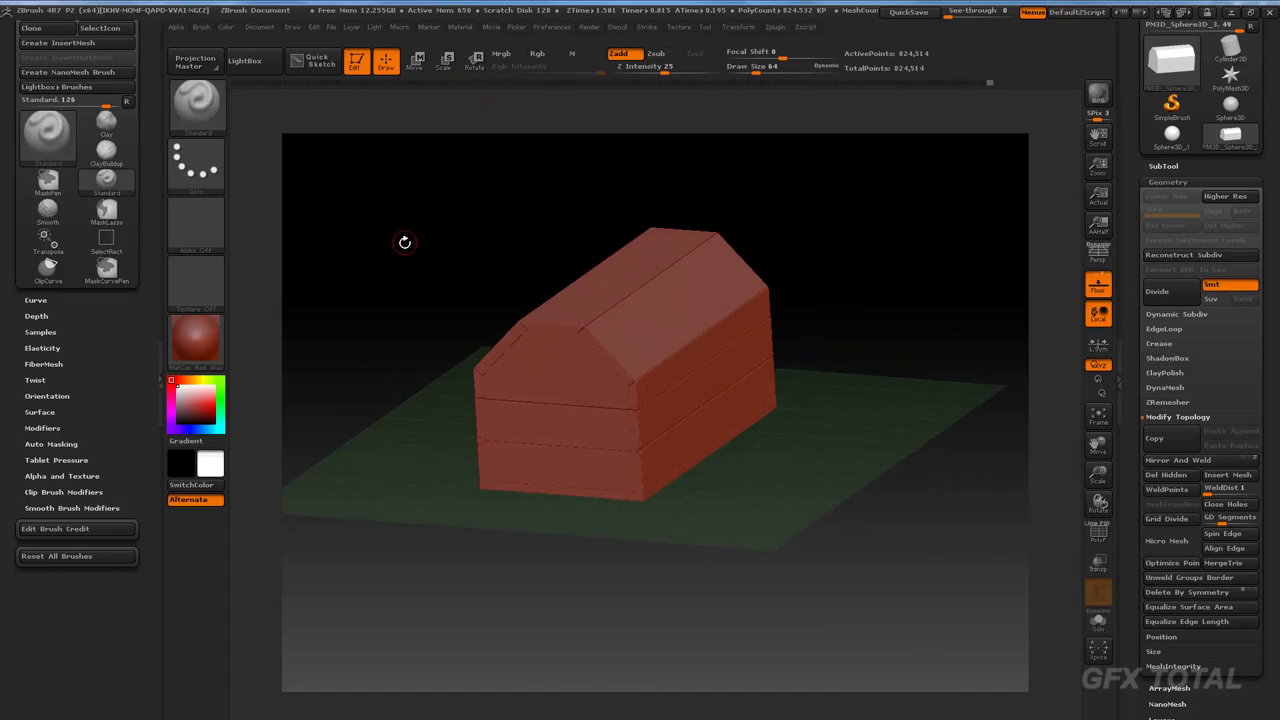
{"action": "mouse_move", "coordinate": [403, 240]}
{"action": "left_mouse_down"}
{"action": "mouse_move", "coordinate": [391, 214]}
{"action": "mouse_move", "coordinate": [406, 275]}
{"action": "mouse_move", "coordinate": [352, 320]}
{"action": "left_mouse_up"}
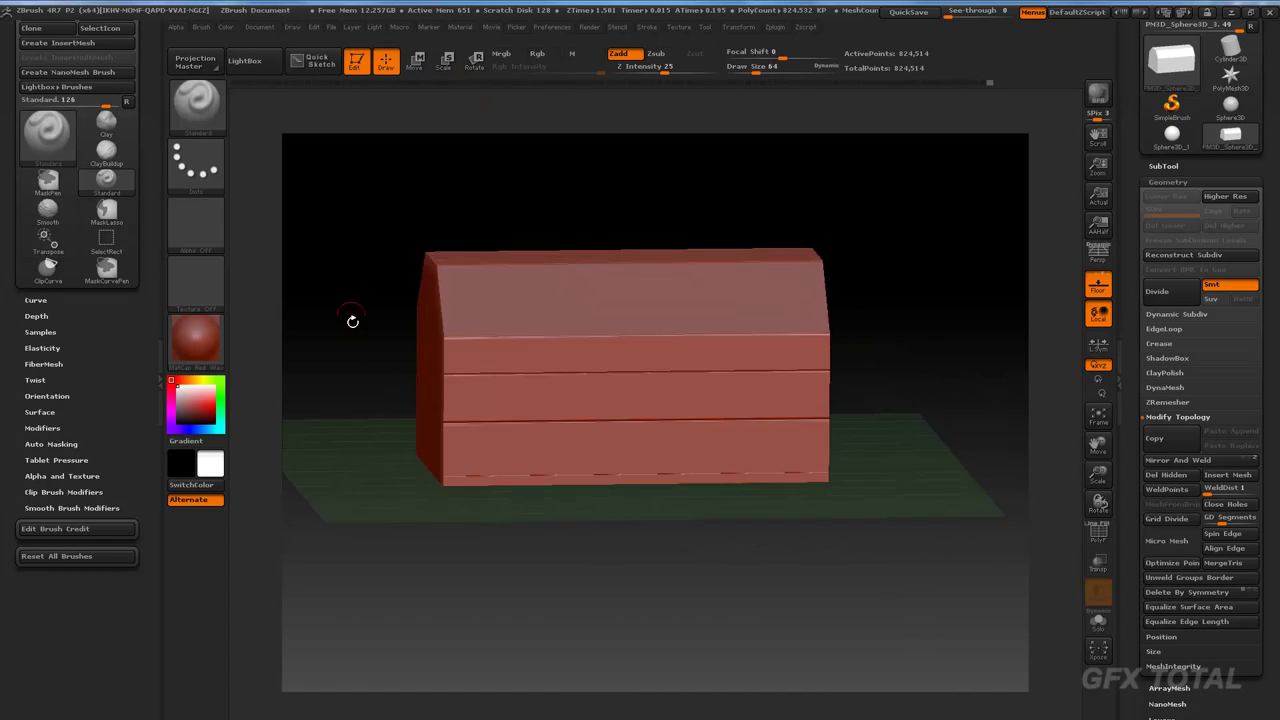
{"action": "key", "text": "alt+Tab"}
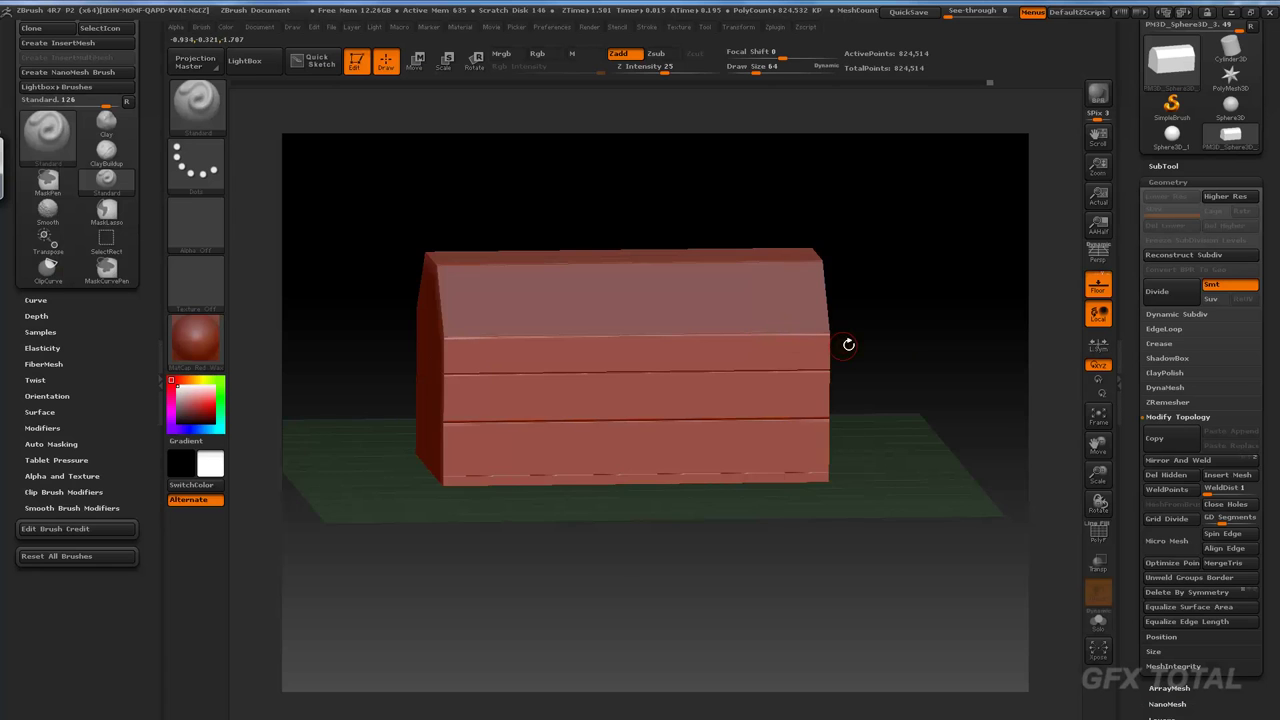
{"action": "left_click_drag", "start_coordinate": [846, 343], "coordinate": [509, 420]}
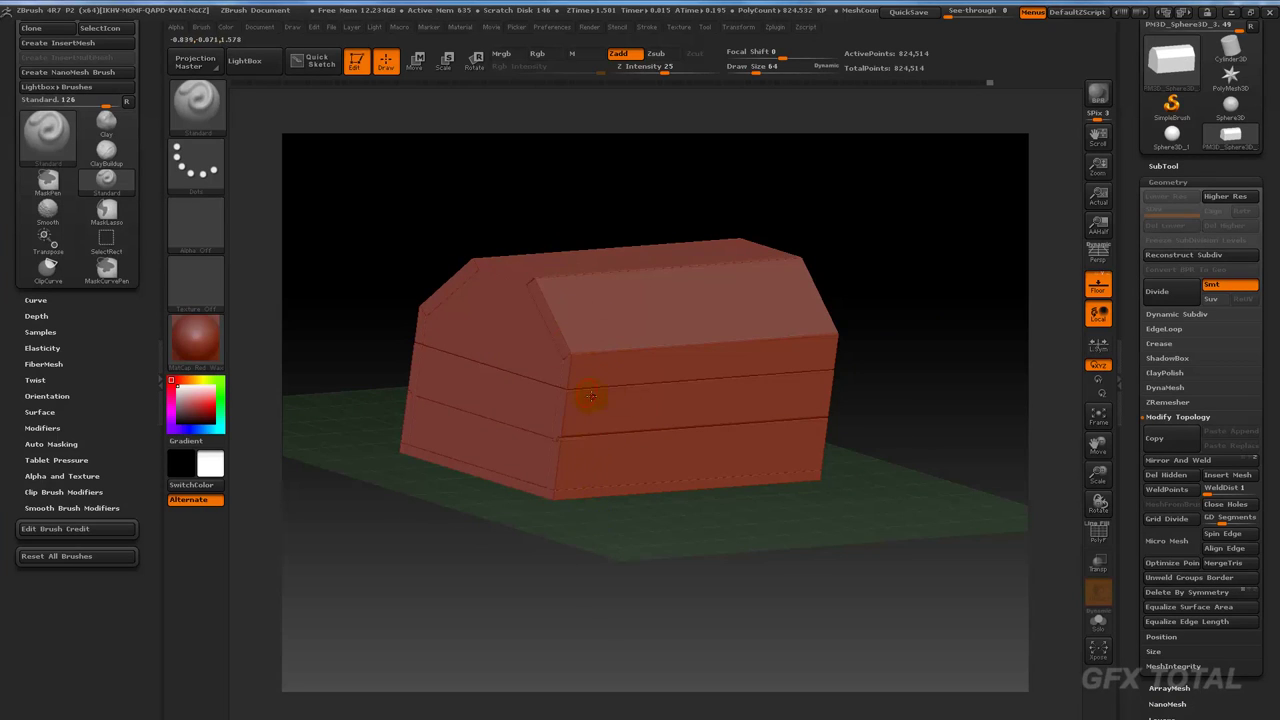
Step: Turn to the front view and duplicate the doghouse subtool with Ctrl+Shift+D
{"action": "left_click_drag", "start_coordinate": [946, 340], "coordinate": [947, 352], "text": "shift"}
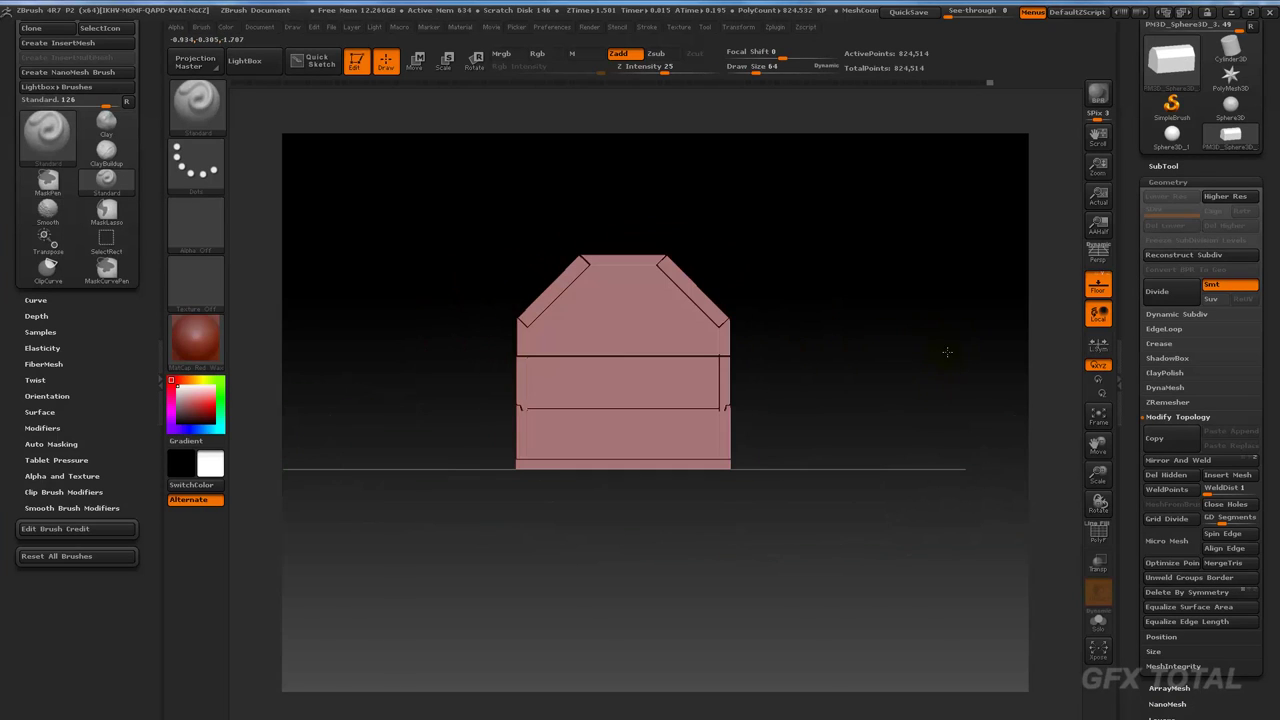
{"action": "left_click", "coordinate": [1165, 166]}
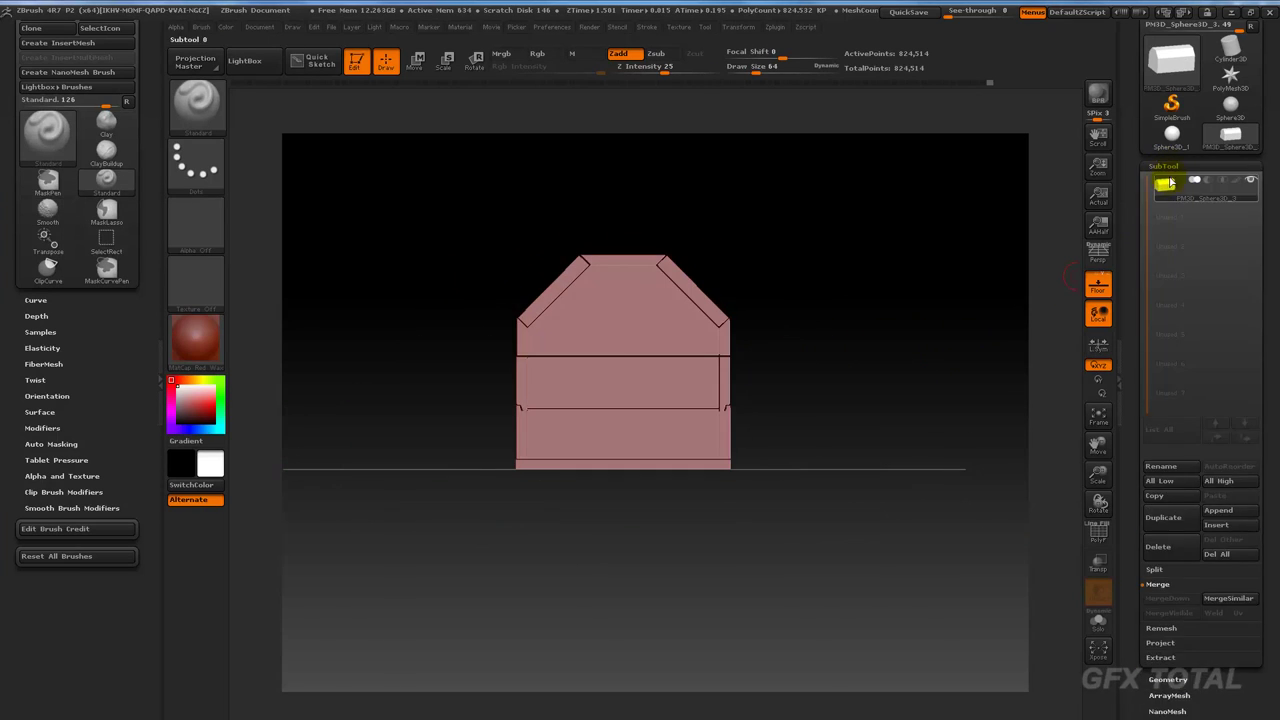
{"action": "key", "text": "ctrl+shift"}
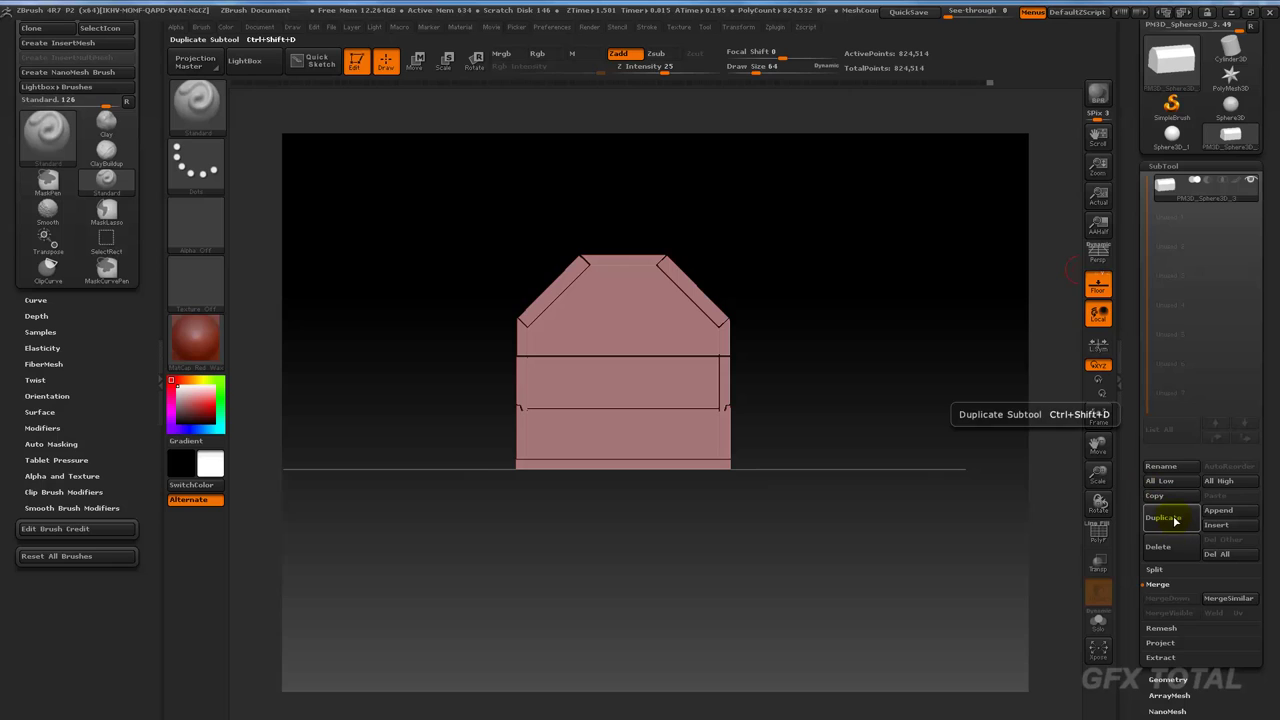
{"action": "key", "text": "ctrl+shift+d"}
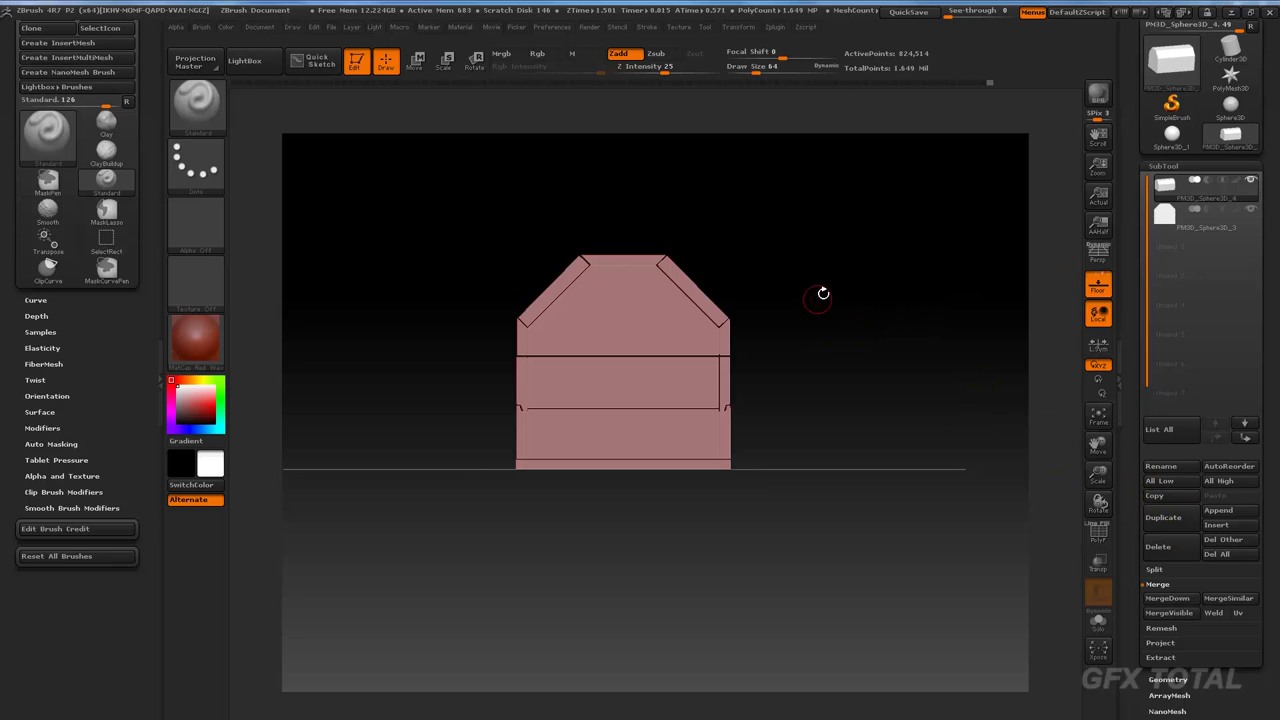
{"action": "key", "text": "ctrl+shift"}
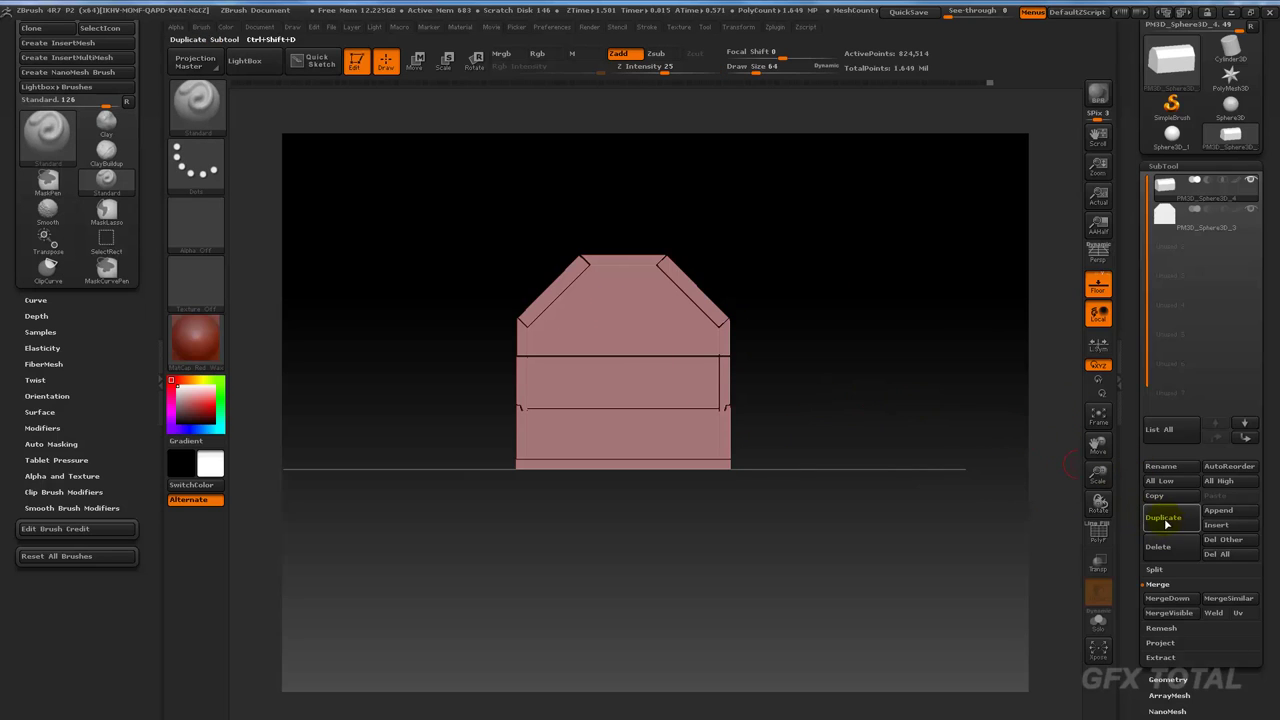
Step: Hide the original PM3D_Sphere3D_3 subtool so only the duplicate shows
{"action": "mouse_move", "coordinate": [1000, 440]}
{"action": "left_mouse_down"}
{"action": "mouse_move", "coordinate": [903, 366]}
{"action": "mouse_move", "coordinate": [943, 326]}
{"action": "mouse_move", "coordinate": [1057, 263]}
{"action": "left_mouse_up"}
{"action": "left_click", "coordinate": [1251, 211]}
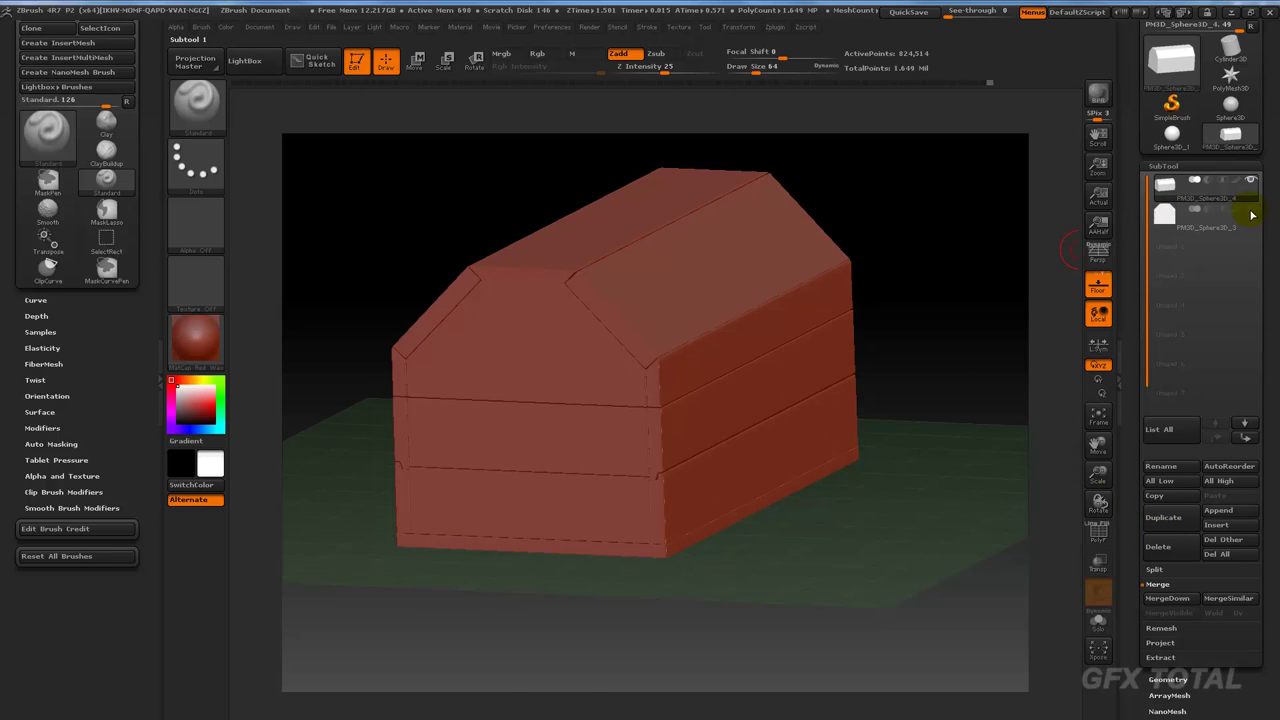
{"action": "left_click_drag", "start_coordinate": [905, 349], "coordinate": [909, 337]}
{"action": "mouse_move", "coordinate": [883, 286]}
{"action": "left_mouse_down"}
{"action": "mouse_move", "coordinate": [922, 366]}
{"action": "mouse_move", "coordinate": [894, 351]}
{"action": "left_mouse_up"}
{"action": "left_click", "coordinate": [651, 354], "text": "ctrl+shift"}
{"action": "left_click", "coordinate": [966, 437], "text": "ctrl+shift"}
Step: Turn on PolyF, run Auto Groups so each plank gets a polygroup, and isolate the yellow front wall
{"action": "left_click_drag", "start_coordinate": [966, 437], "coordinate": [1063, 489]}
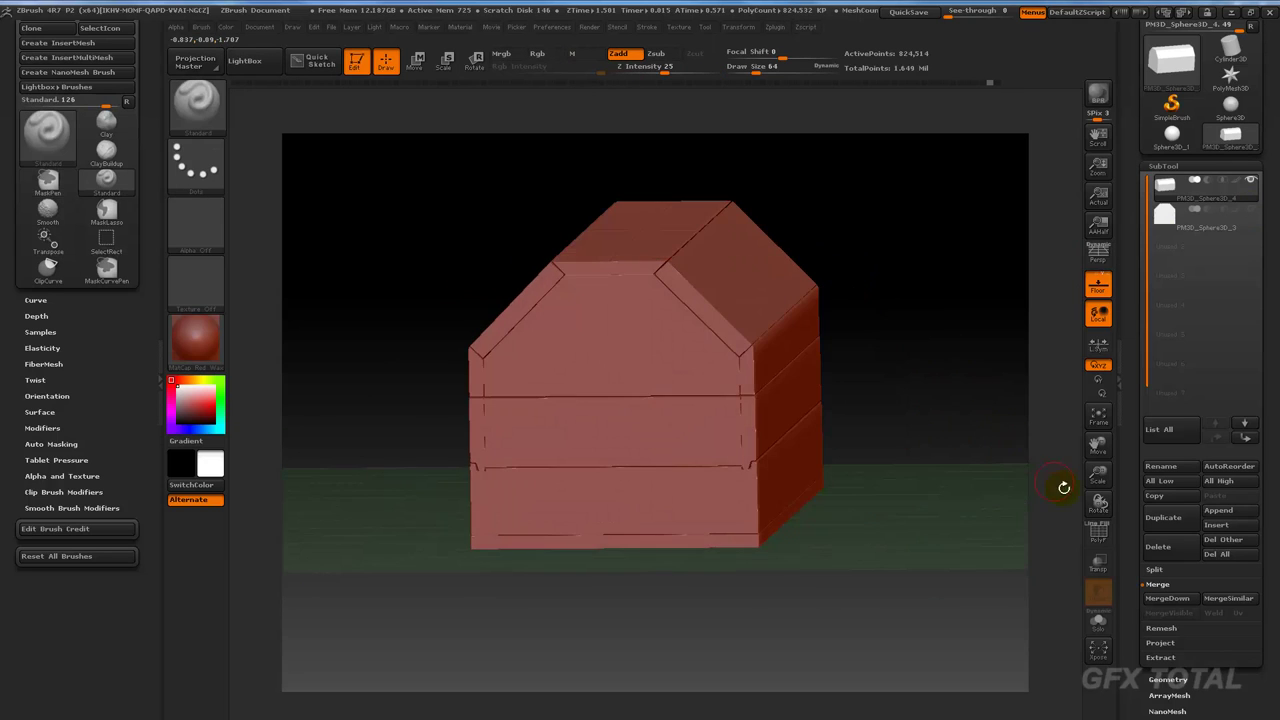
{"action": "left_click", "coordinate": [1098, 532]}
{"action": "left_click_drag", "start_coordinate": [1044, 436], "coordinate": [1005, 425]}
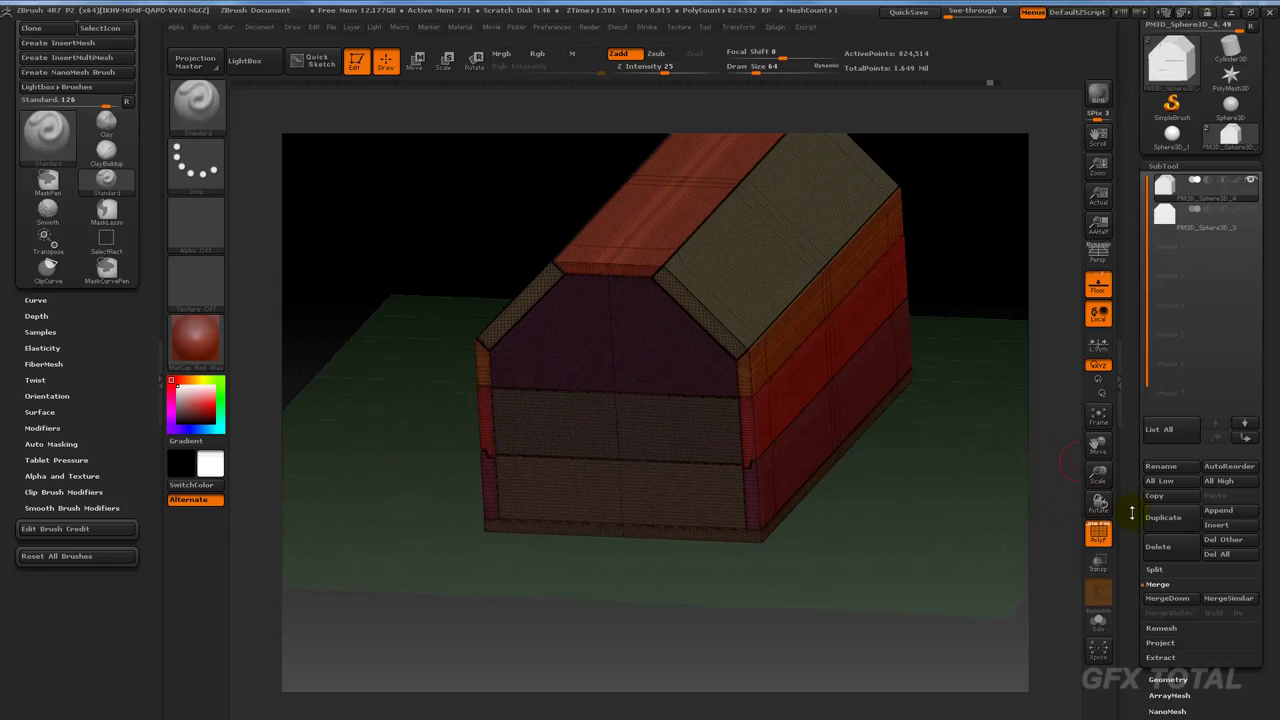
{"action": "left_click_drag", "start_coordinate": [1132, 513], "coordinate": [1139, 397]}
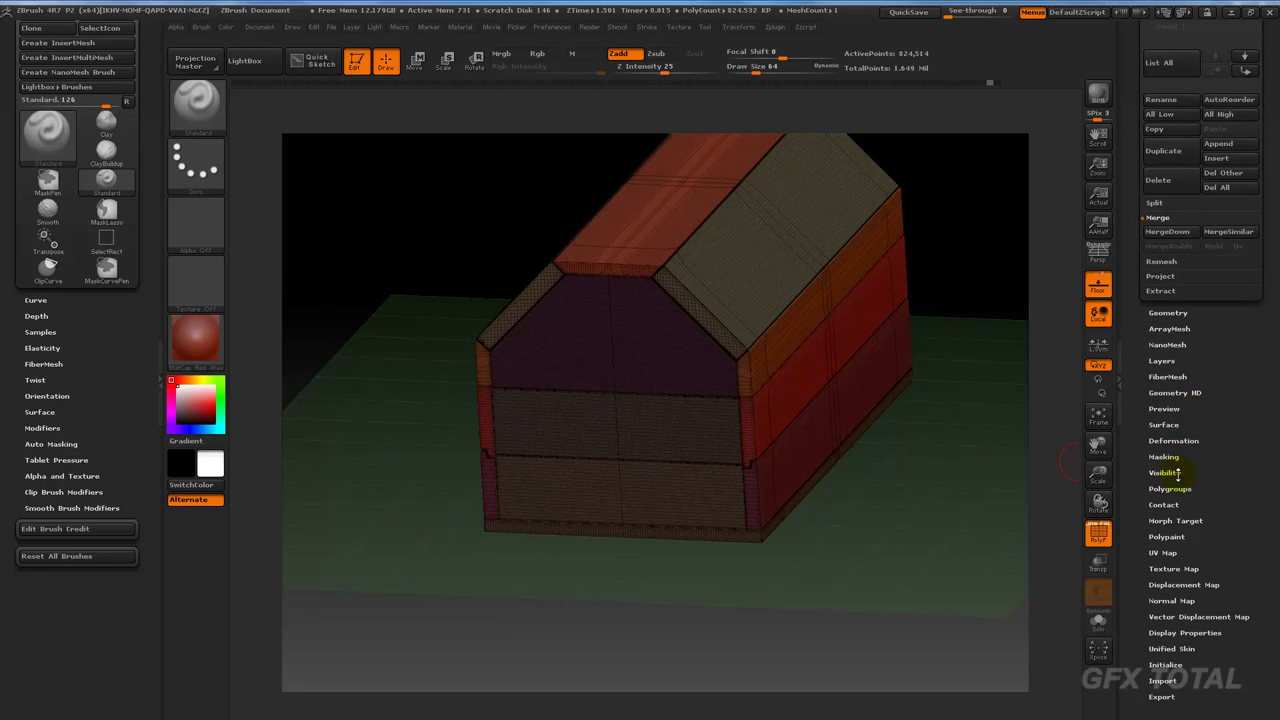
{"action": "left_click", "coordinate": [1172, 489]}
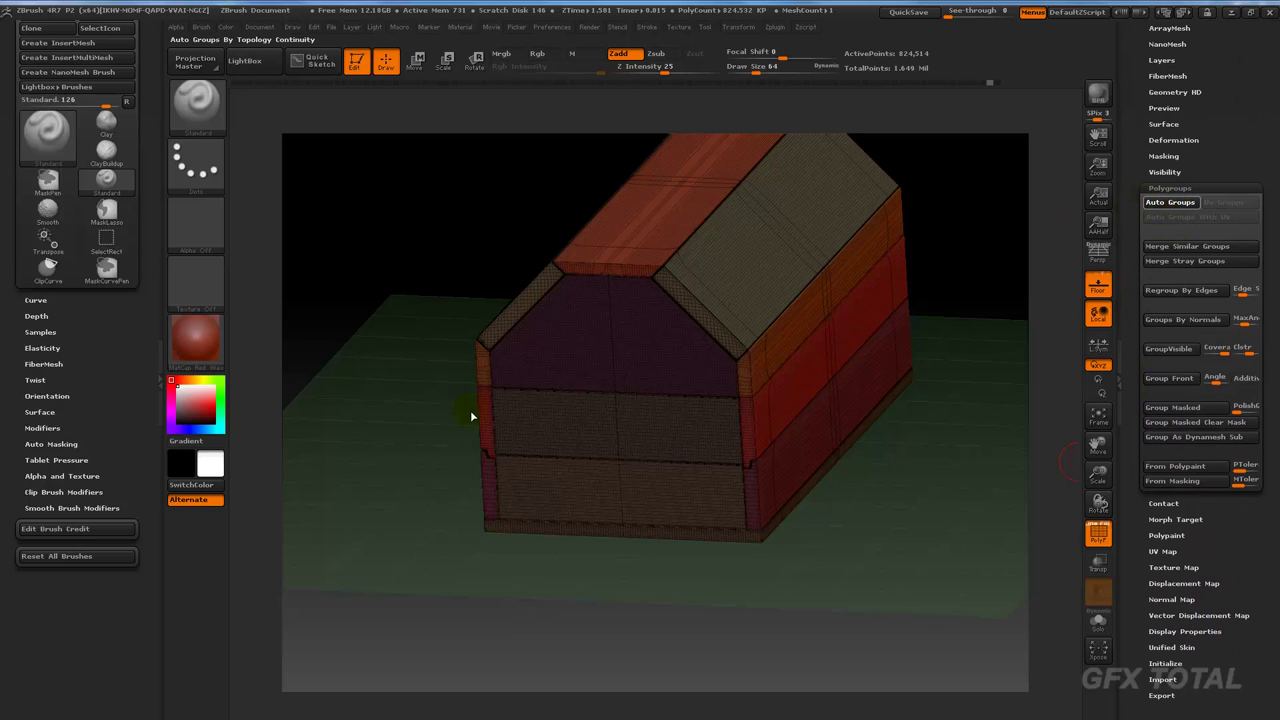
{"action": "left_click", "coordinate": [1166, 202]}
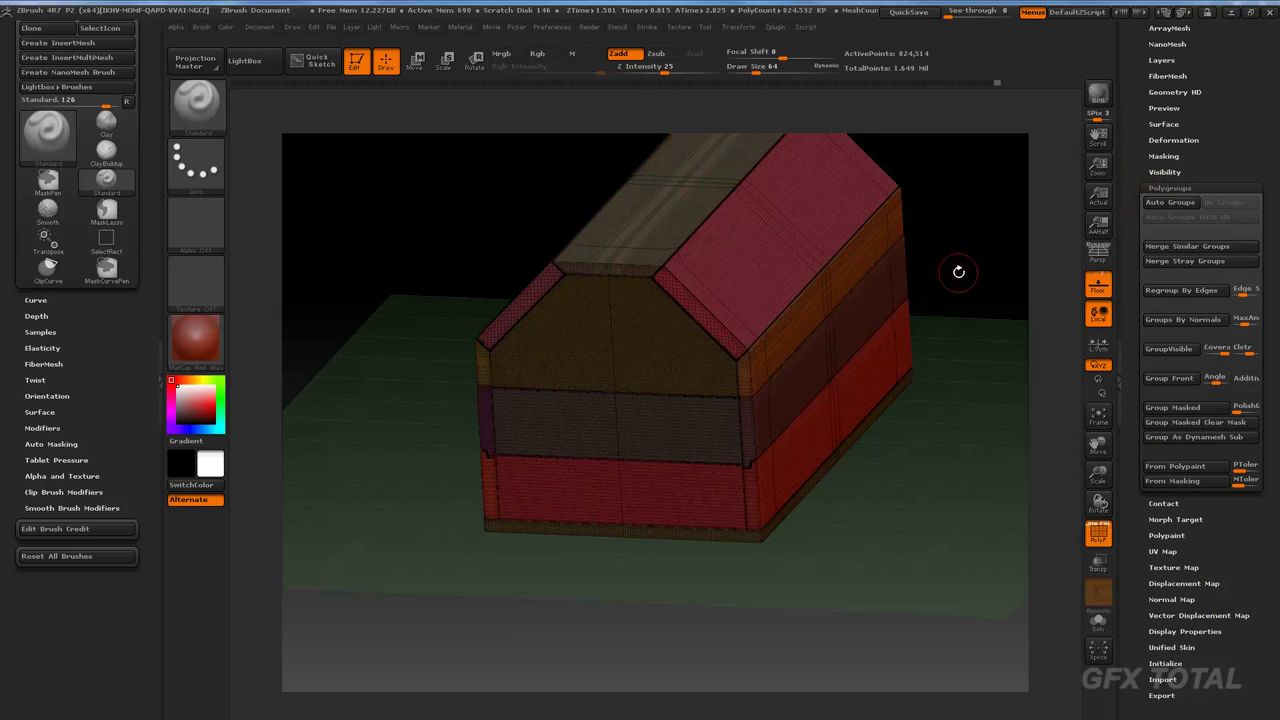
{"action": "left_click_drag", "start_coordinate": [958, 272], "coordinate": [923, 289], "text": "shift"}
{"action": "left_click", "coordinate": [645, 385], "text": "ctrl+shift"}
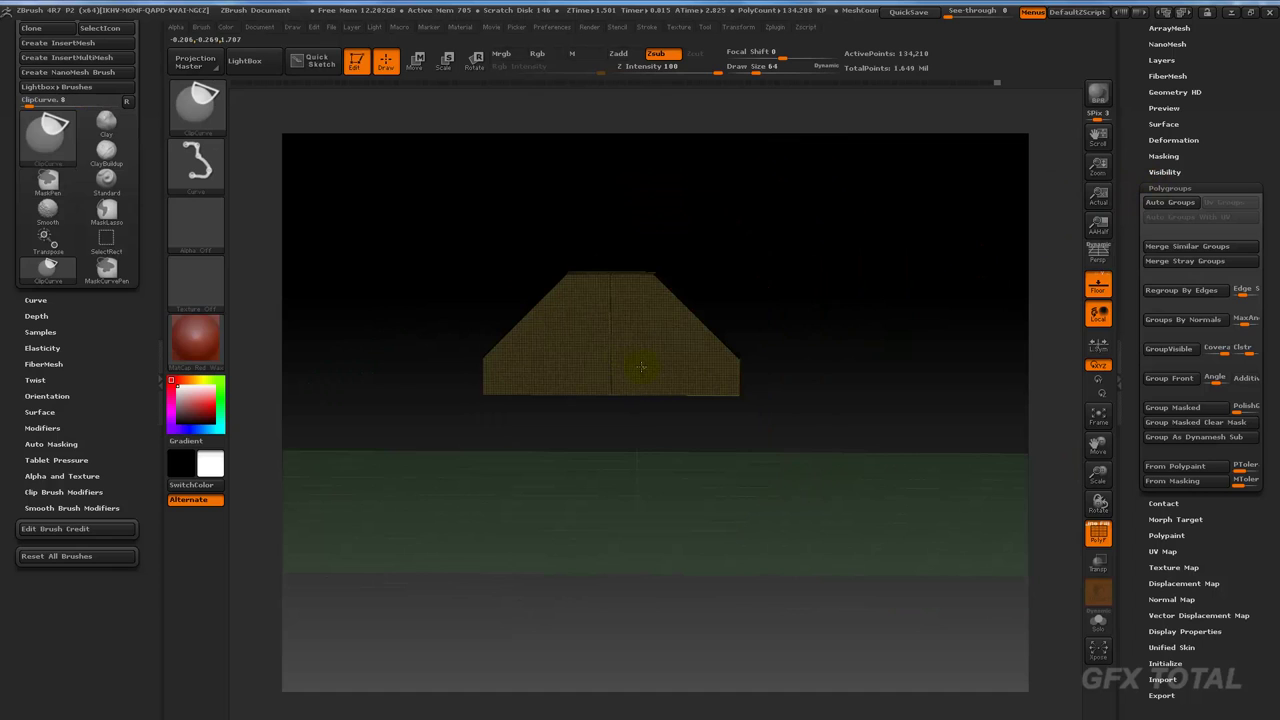
Step: Invert visibility and hide the remaining end-wall plank groups, leaving roof, side walls and floor
{"action": "left_click", "coordinate": [641, 367], "text": "ctrl+shift"}
{"action": "left_click", "coordinate": [656, 484], "text": "ctrl+shift"}
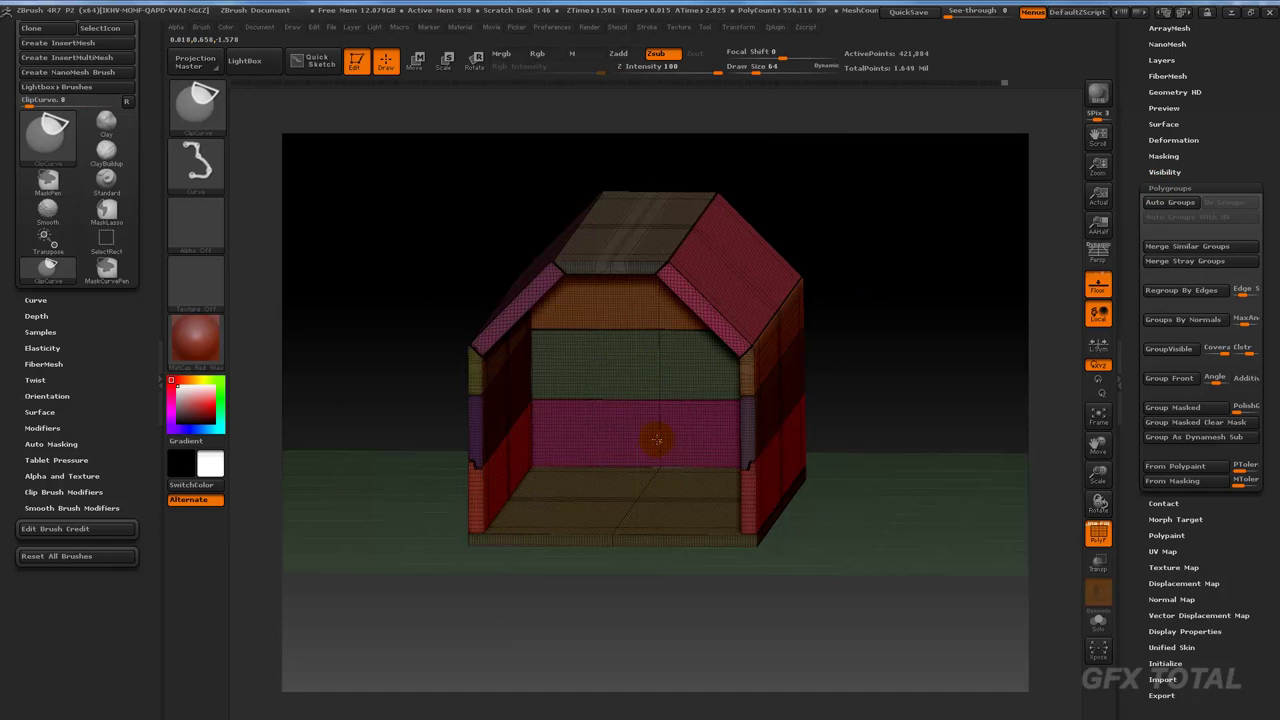
{"action": "left_click", "coordinate": [657, 443], "text": "ctrl+shift"}
{"action": "left_click", "coordinate": [614, 357], "text": "ctrl+shift"}
{"action": "left_click", "coordinate": [663, 305], "text": "ctrl+shift"}
{"action": "mouse_move", "coordinate": [663, 305]}
{"action": "left_mouse_down"}
{"action": "mouse_move", "coordinate": [938, 320]}
{"action": "mouse_move", "coordinate": [957, 343]}
{"action": "mouse_move", "coordinate": [923, 337]}
{"action": "mouse_move", "coordinate": [955, 340]}
{"action": "left_mouse_up"}
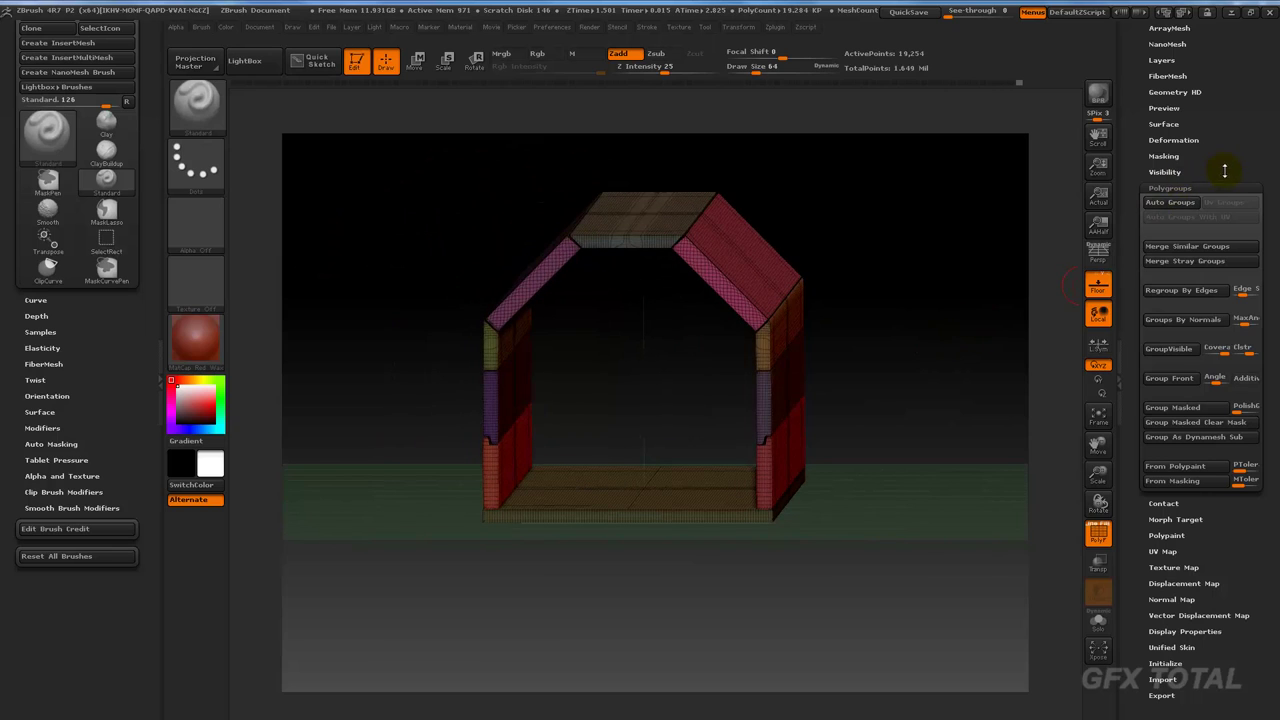
Step: Delete the hidden end walls with Del Hidden, leaving a 19,254-point open gabled frame
{"action": "scroll", "coordinate": [1224, 171], "scroll_direction": "up", "scroll_amount": 3}
{"action": "scroll", "coordinate": [1220, 206], "scroll_direction": "up", "scroll_amount": 3}
{"action": "left_click", "coordinate": [1178, 251]}
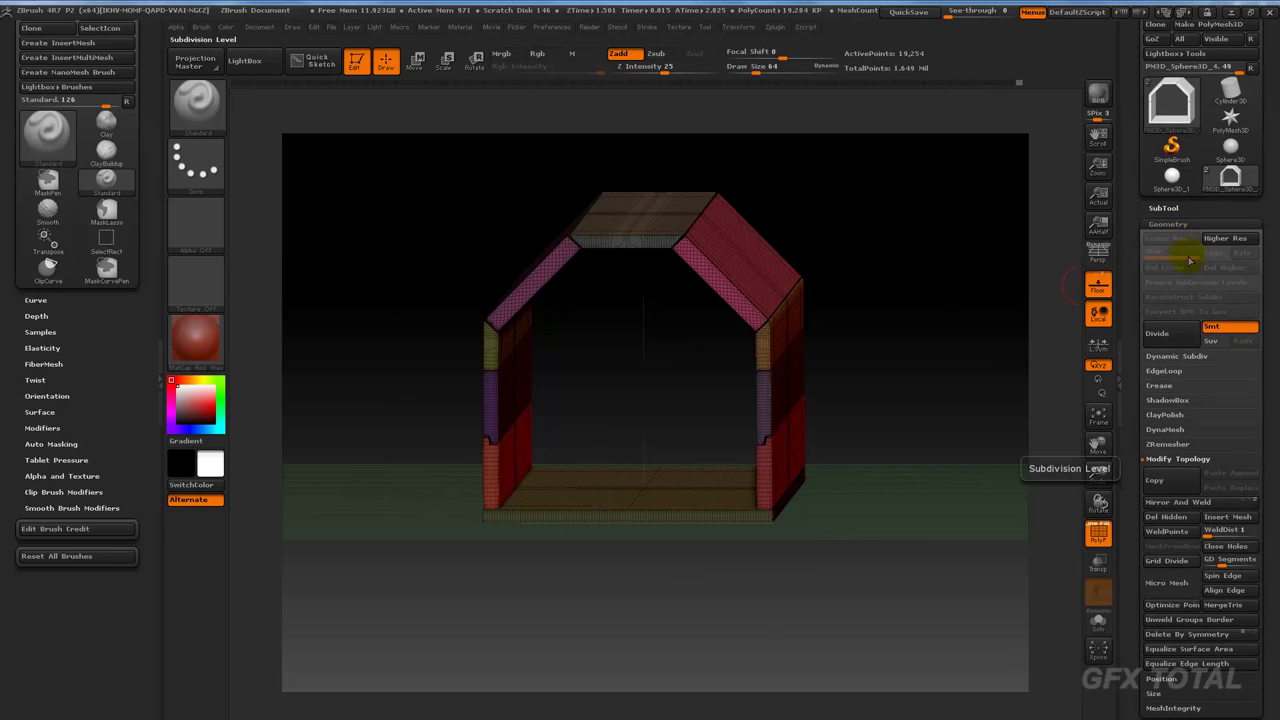
{"action": "left_click", "coordinate": [1166, 517]}
{"action": "left_click_drag", "start_coordinate": [929, 343], "coordinate": [944, 388]}
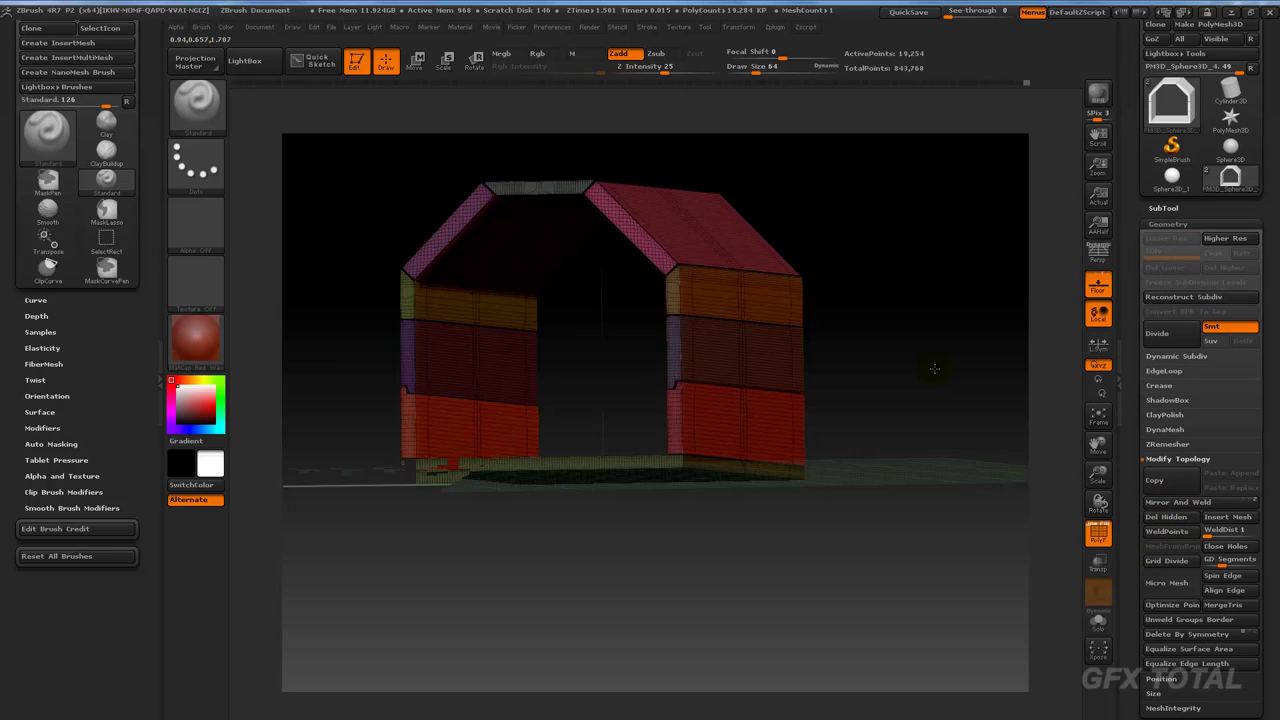
Step: Turn on ShadowBox for the open frame, creating a 49,823-point box with the gabled outline
{"action": "left_click", "coordinate": [1163, 208]}
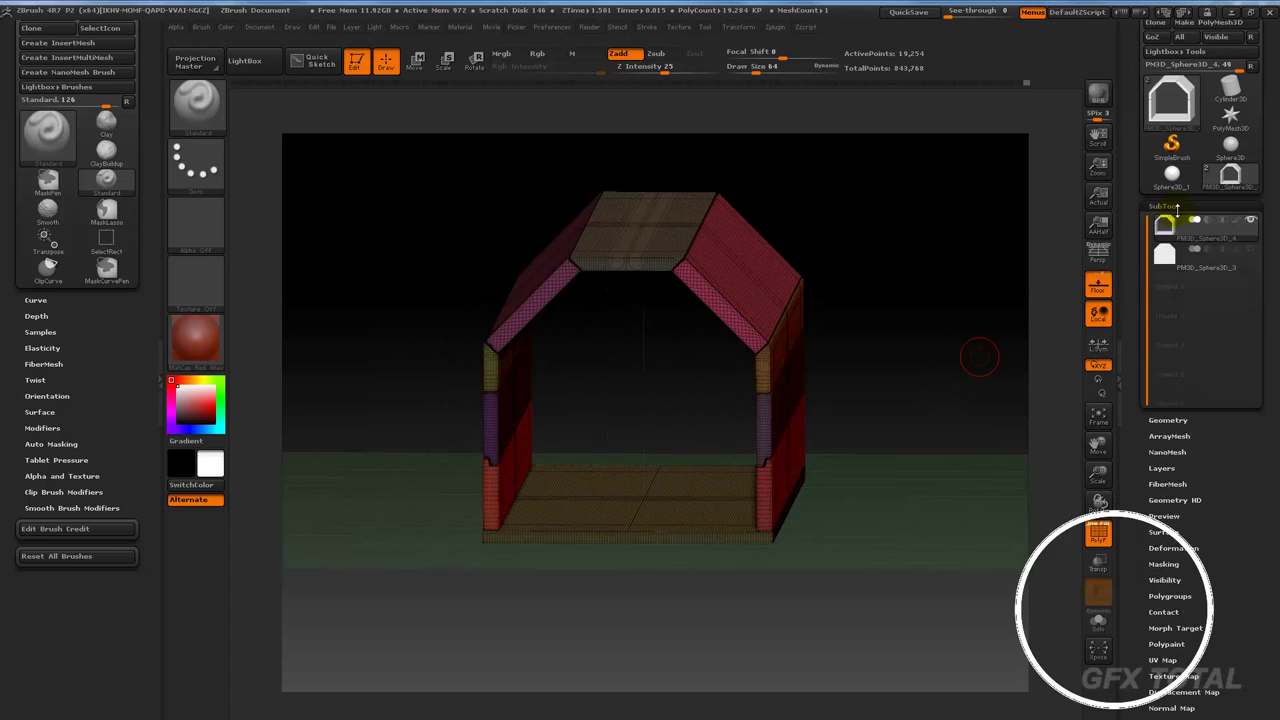
{"action": "left_click", "coordinate": [1164, 208]}
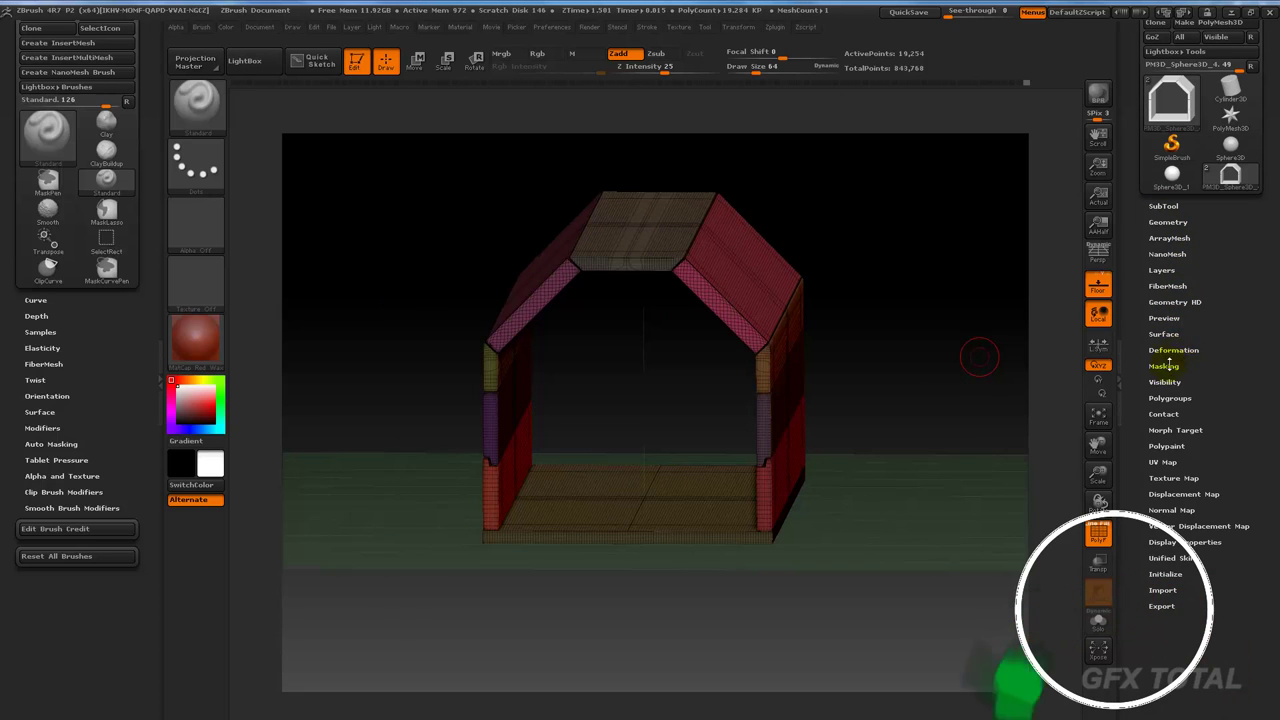
{"action": "left_click", "coordinate": [1170, 222]}
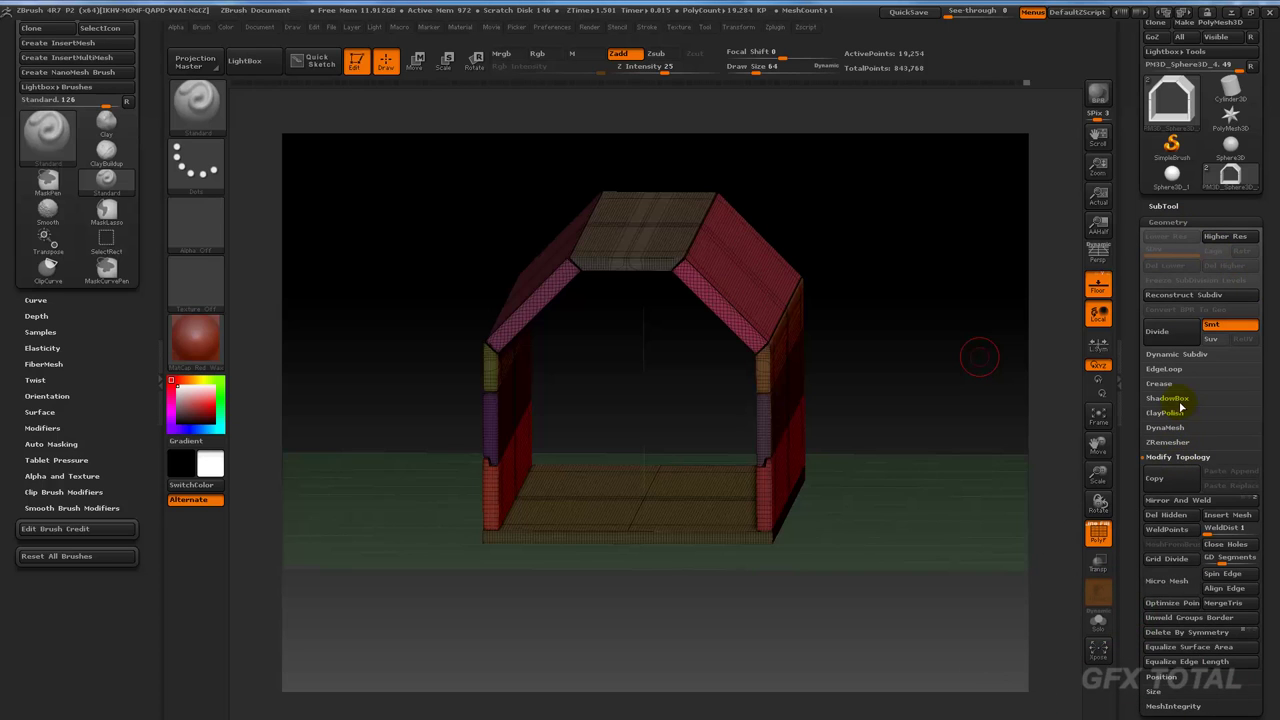
{"action": "left_click", "coordinate": [1180, 400]}
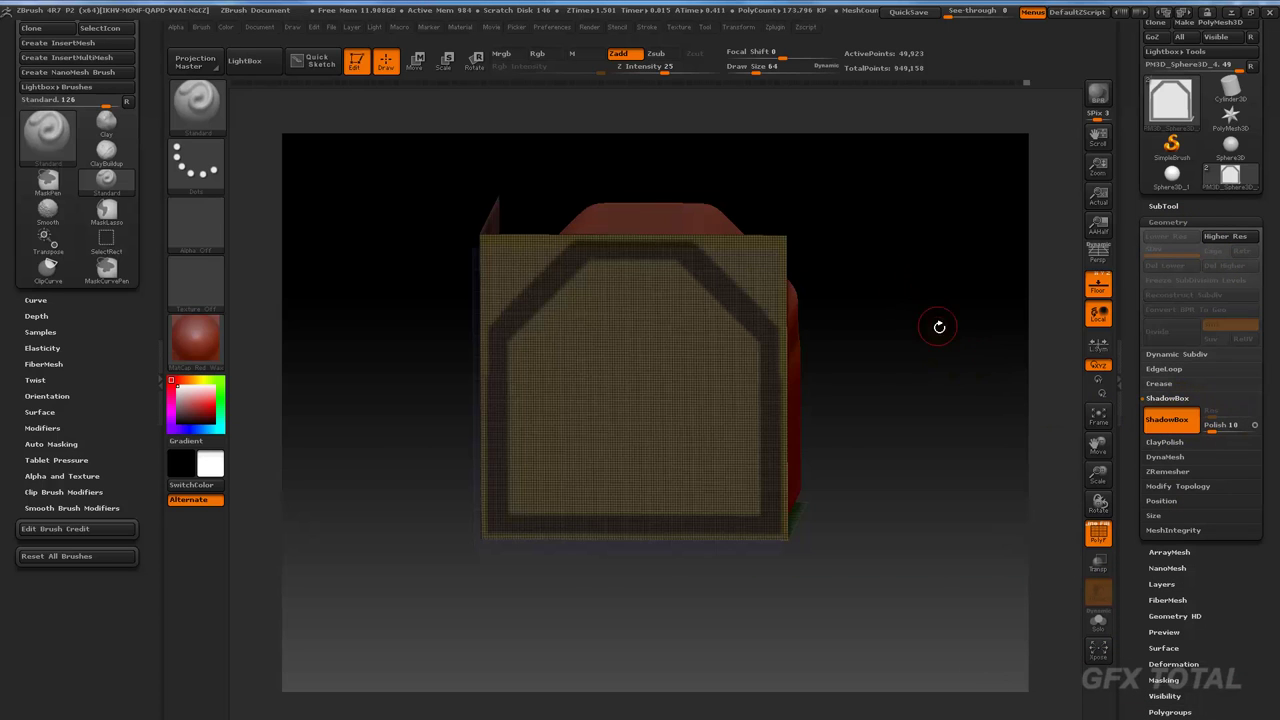
{"action": "left_click_drag", "start_coordinate": [971, 325], "coordinate": [1124, 405]}
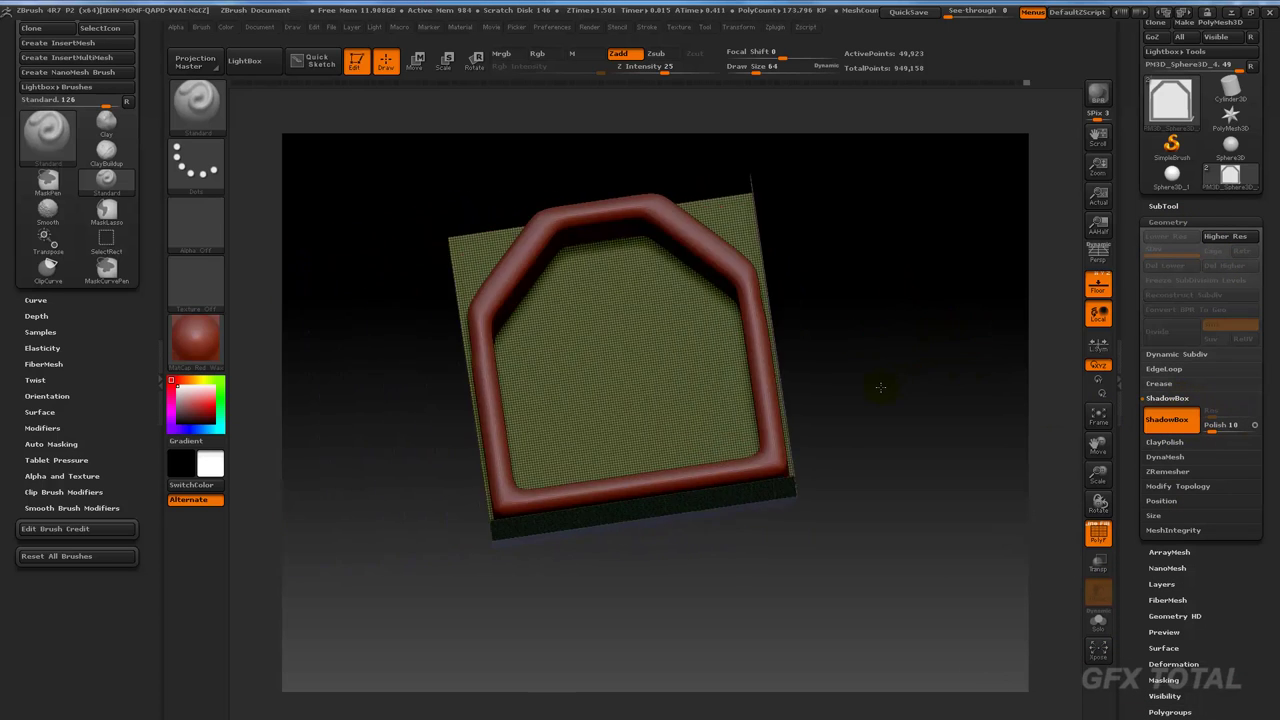